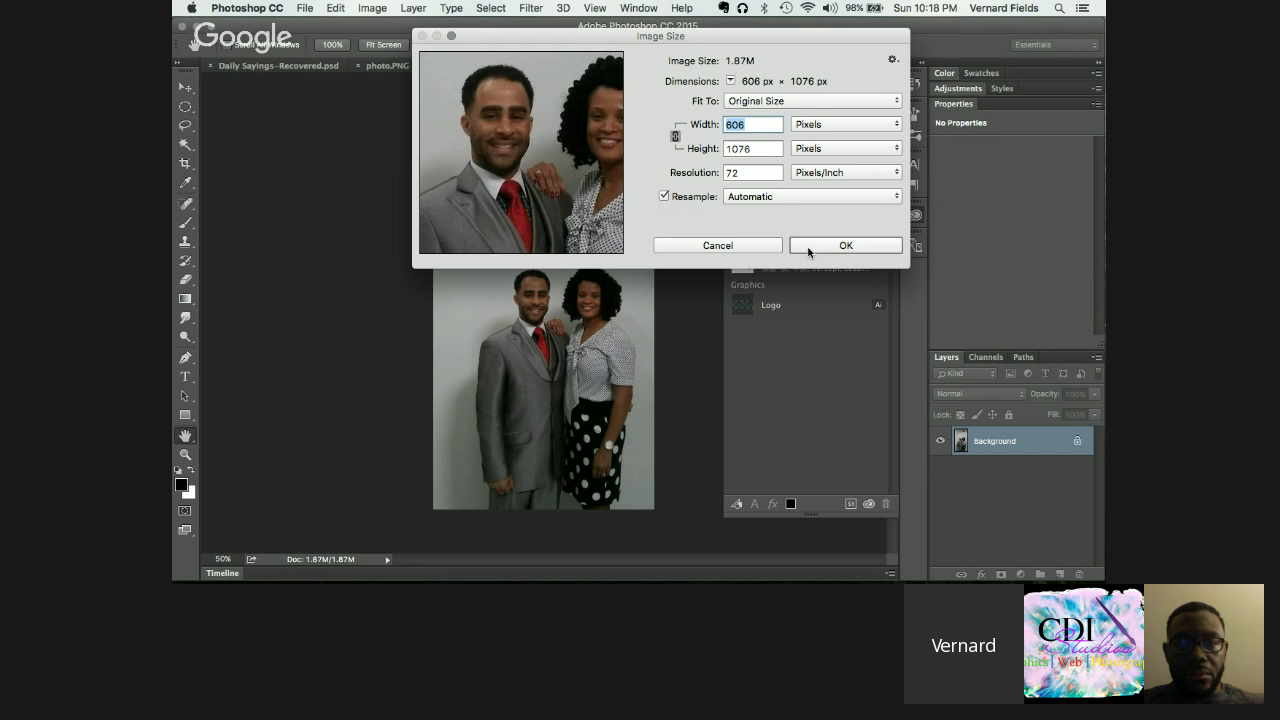
Step: Confirm the image size settings, zoom in, and choose the Quick Selection Tool
click(808, 251)
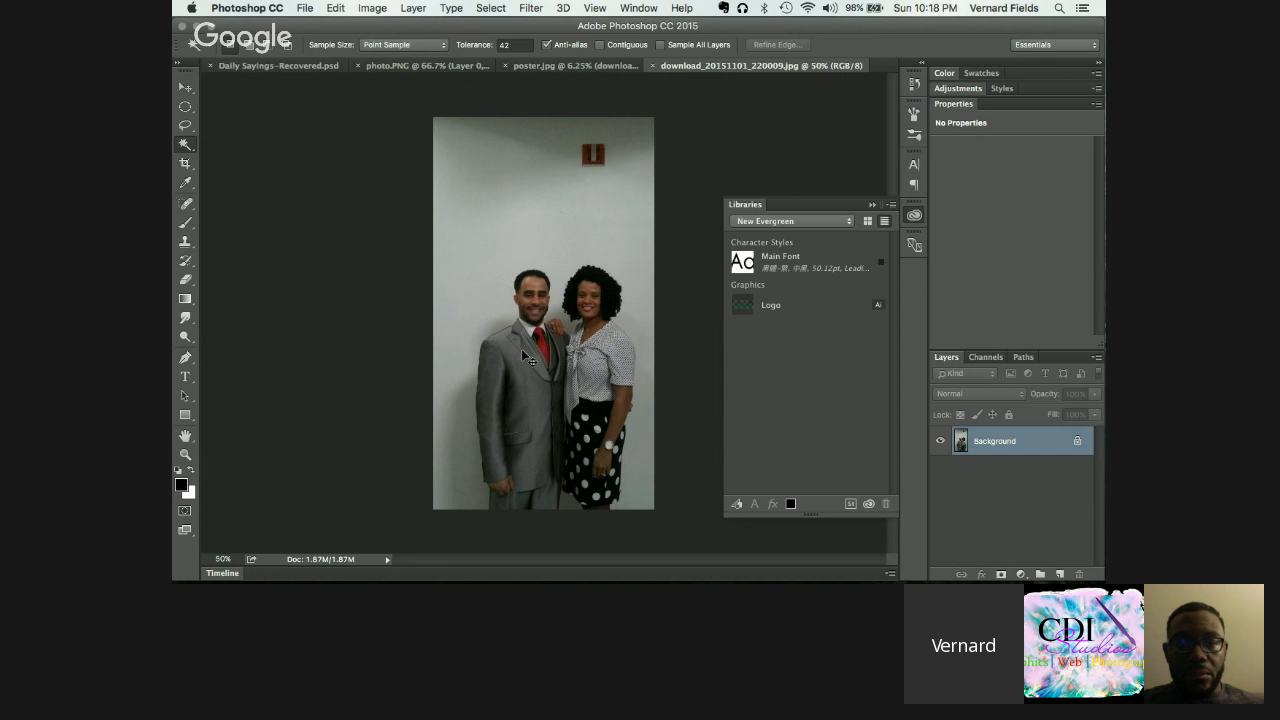
key(super+plus)
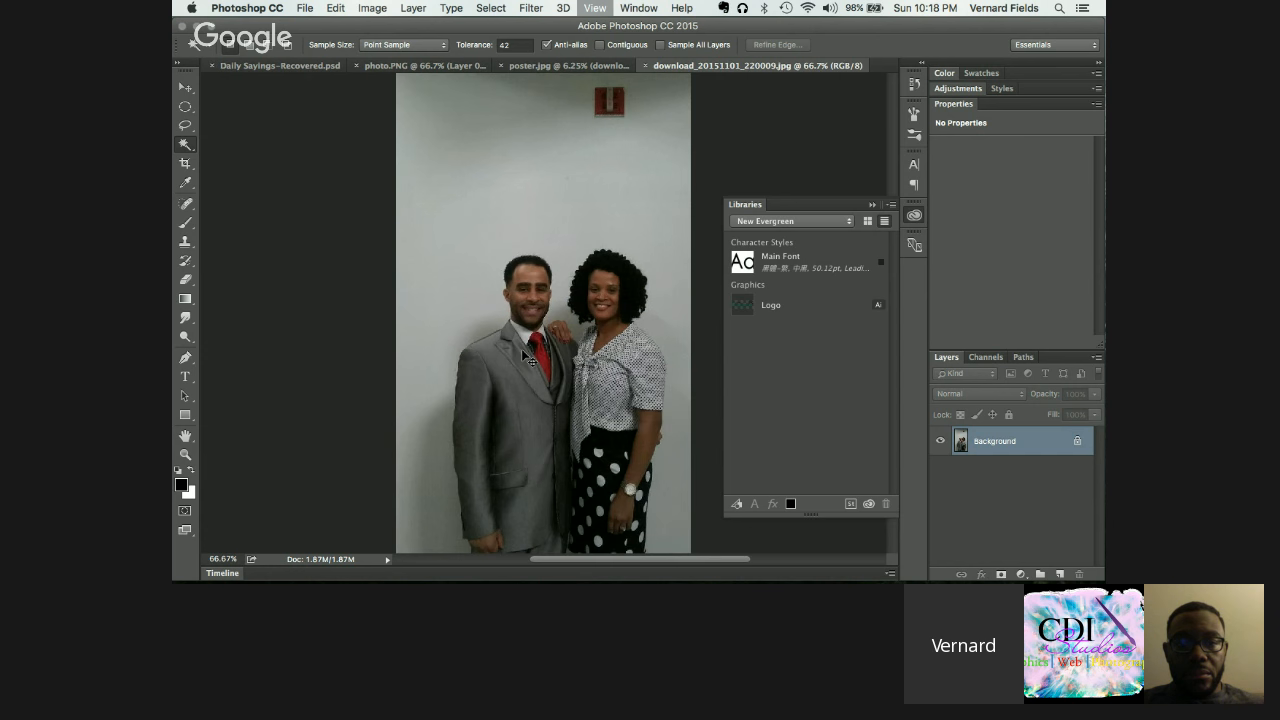
click(186, 148)
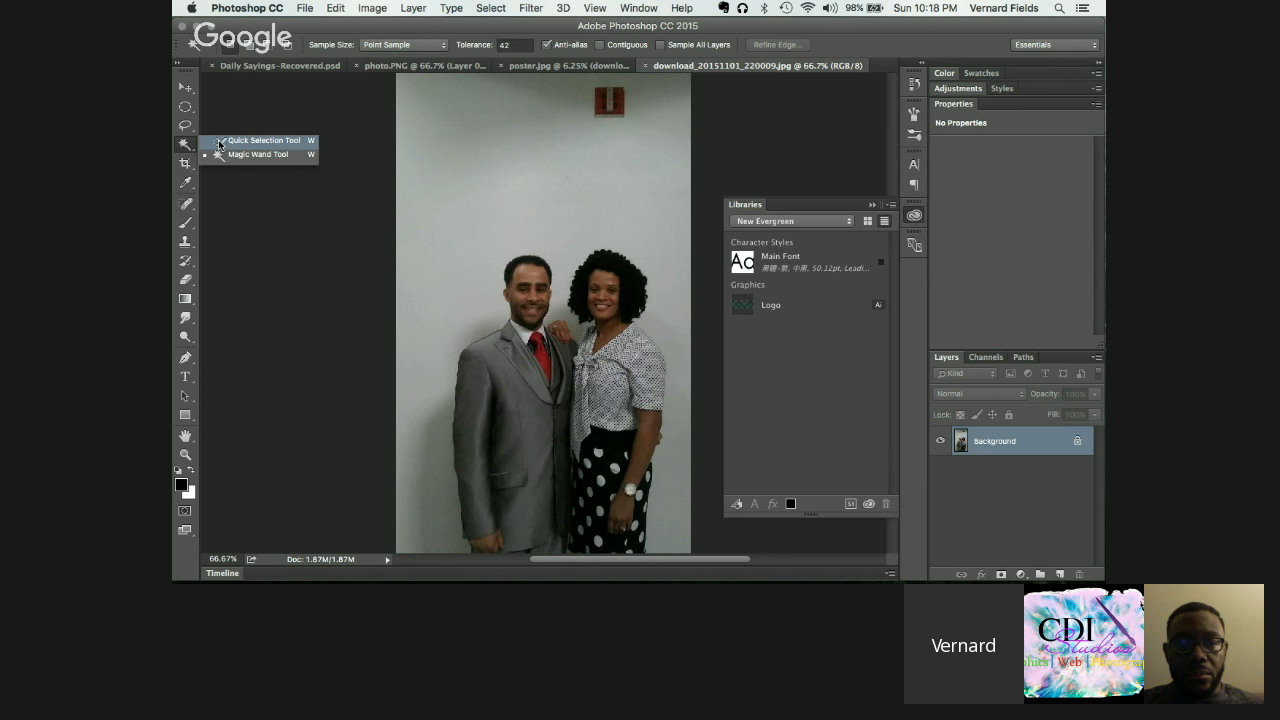
click(236, 142)
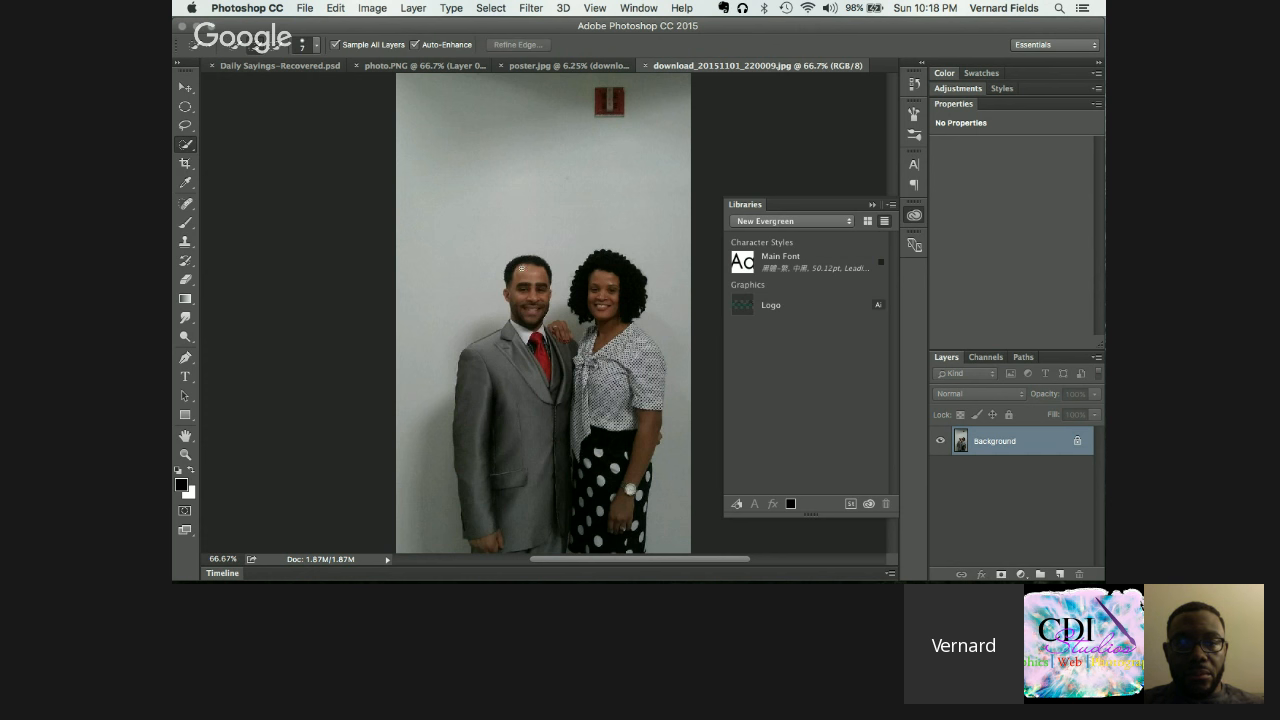
Step: Brush a selection over the man's head and suit and the woman's blouse, skirt, face and hair
click(529, 266)
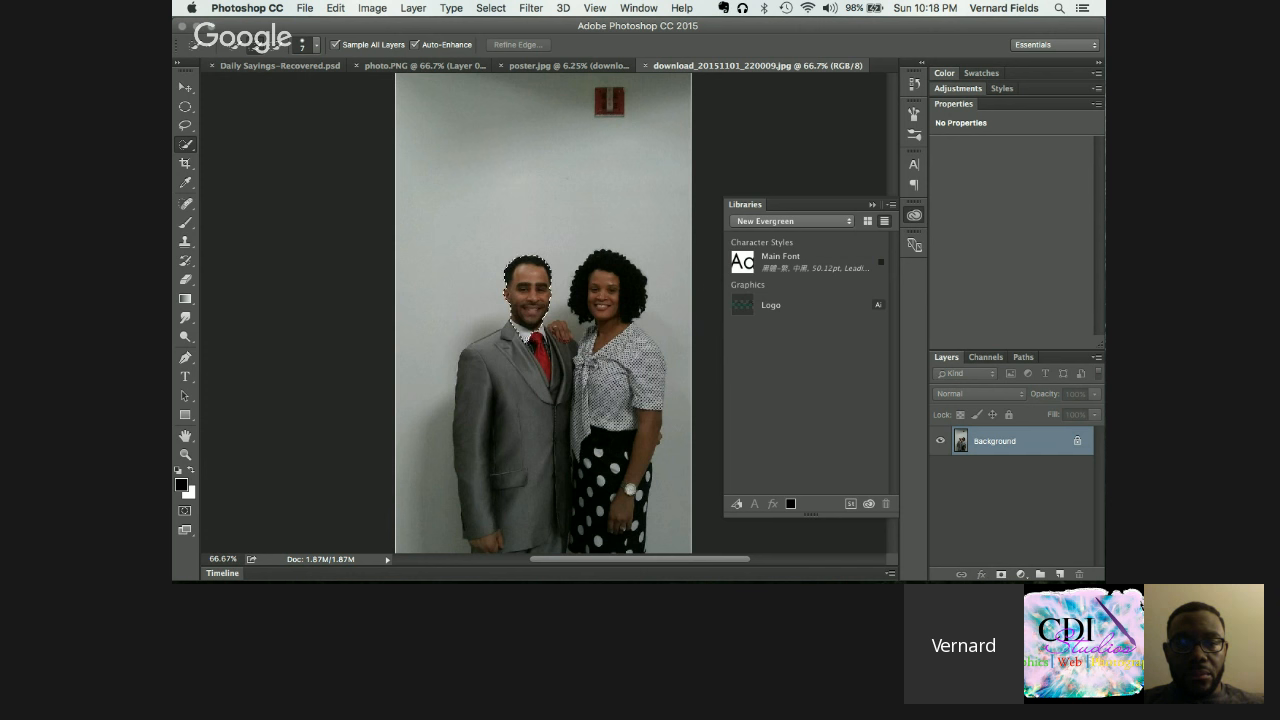
mouse_move(546, 370)
mouse_down()
mouse_move(538, 391)
mouse_move(502, 360)
mouse_move(479, 376)
mouse_move(466, 420)
mouse_move(489, 470)
mouse_move(487, 505)
mouse_up()
drag(564, 463, 614, 468)
drag(602, 407, 623, 371)
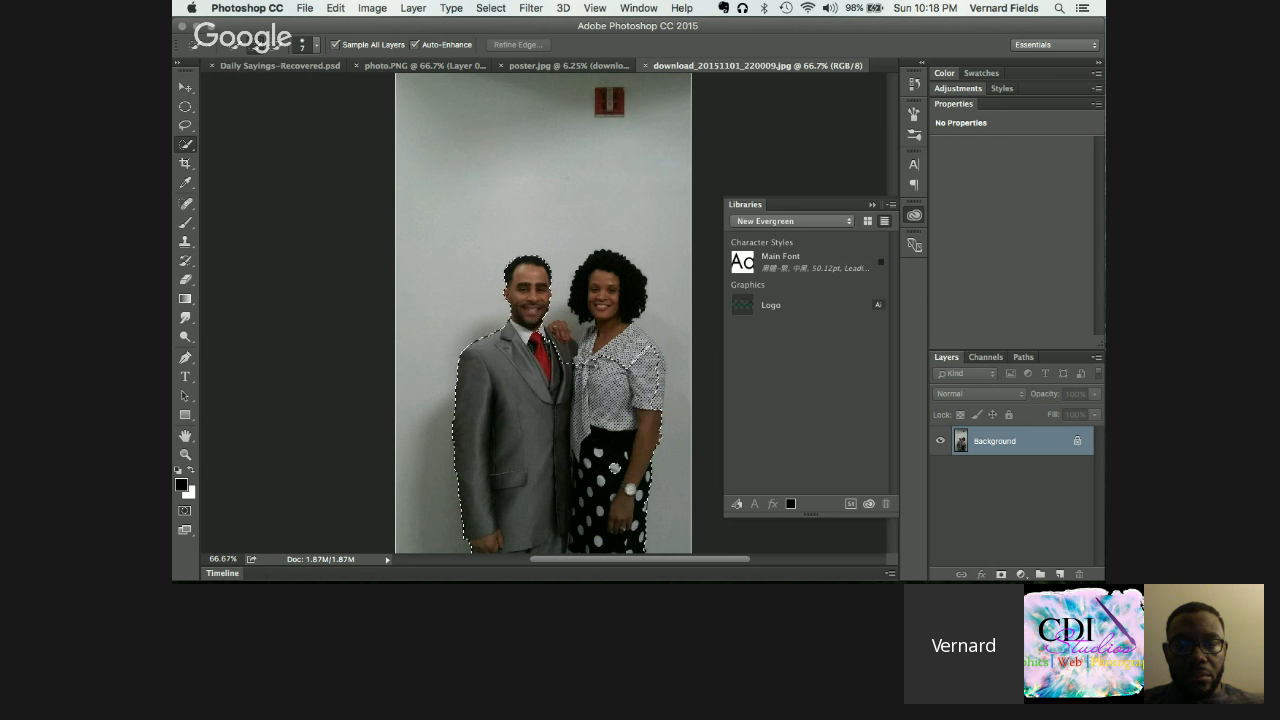
mouse_move(630, 366)
mouse_down()
mouse_move(606, 333)
mouse_move(589, 351)
mouse_up()
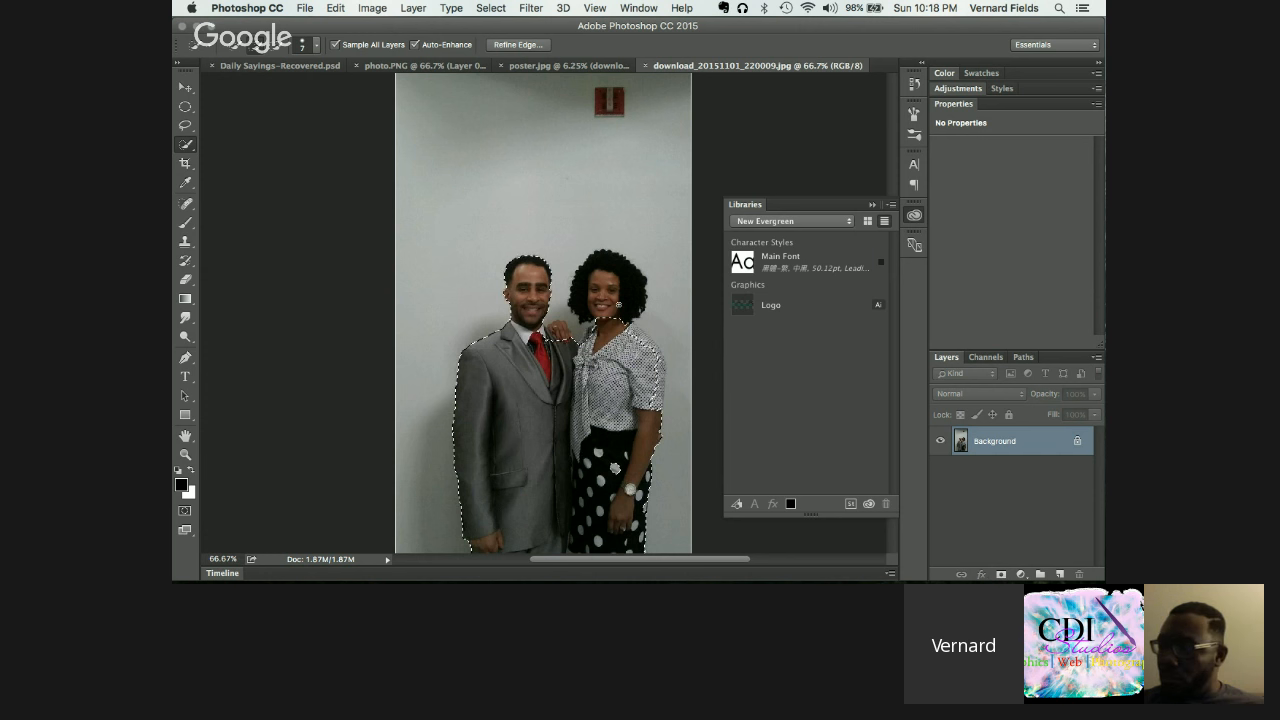
drag(619, 305, 612, 275)
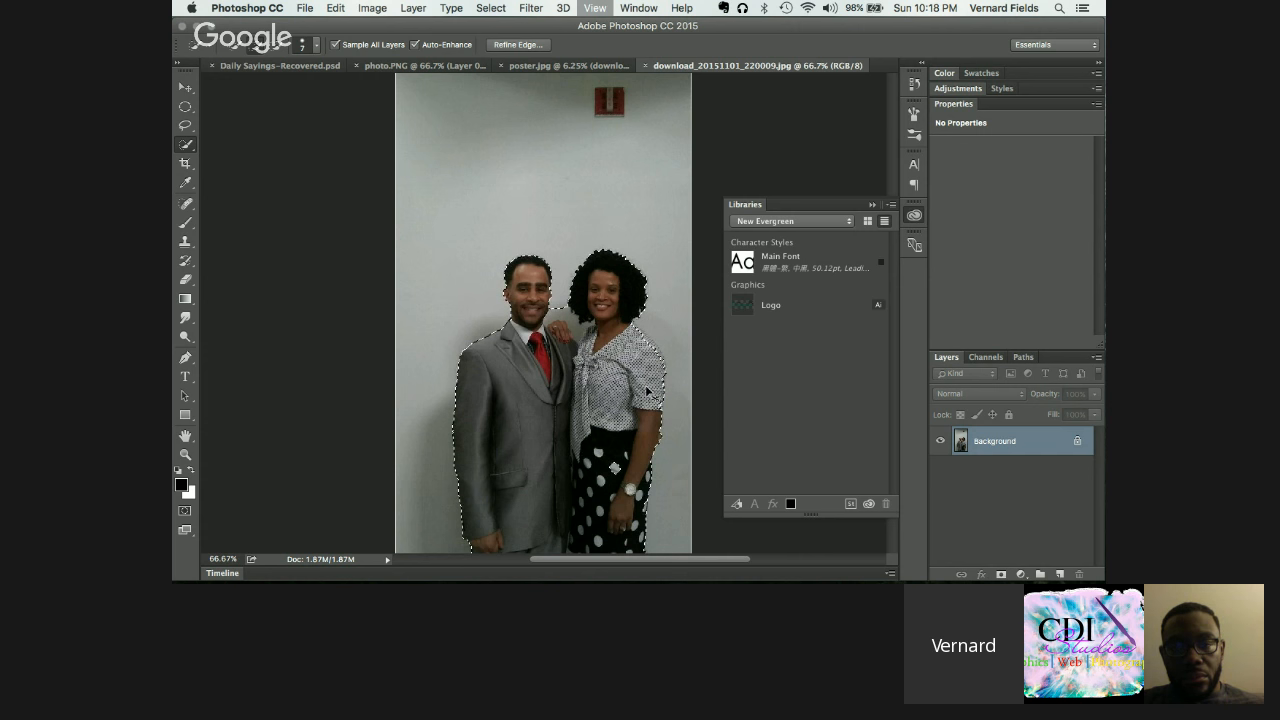
Step: At 300% zoom, extend the selection along her shoulder and sleeve and remove stray grey background
key(super+equal)
key(super+equal)
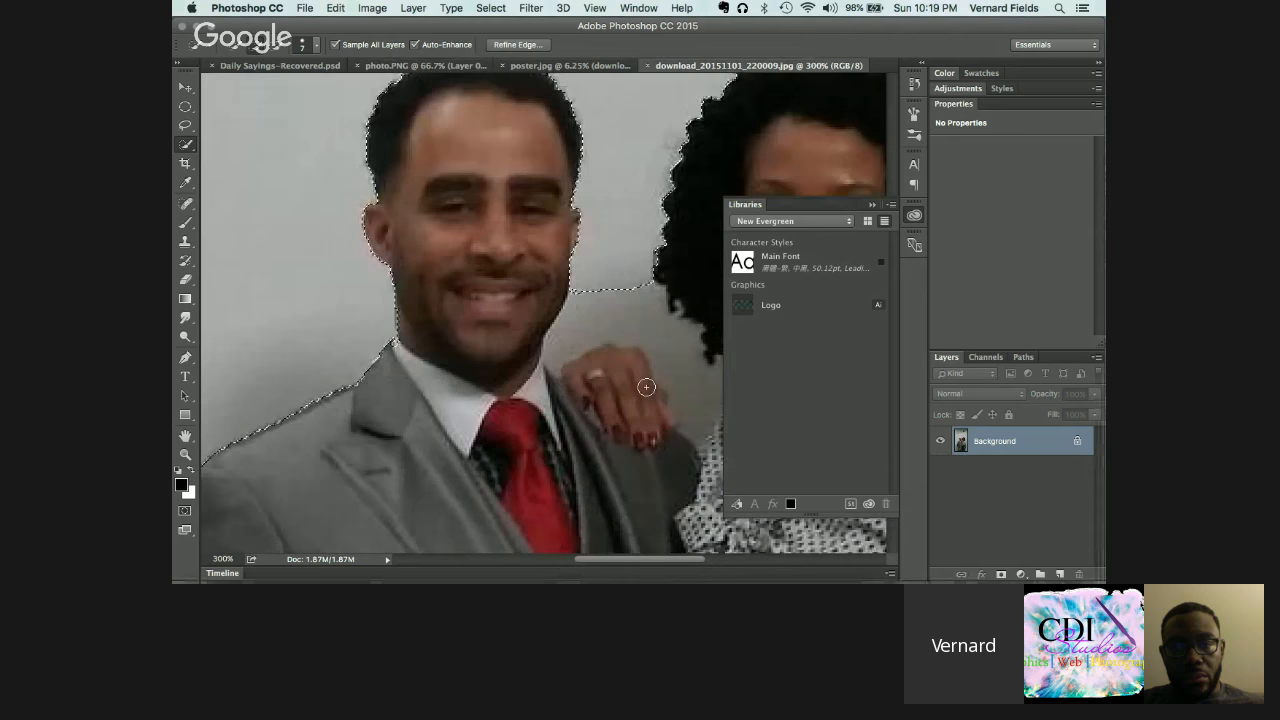
key(super+equal)
scroll(646, 387, down, 3)
scroll(646, 387, right, 2)
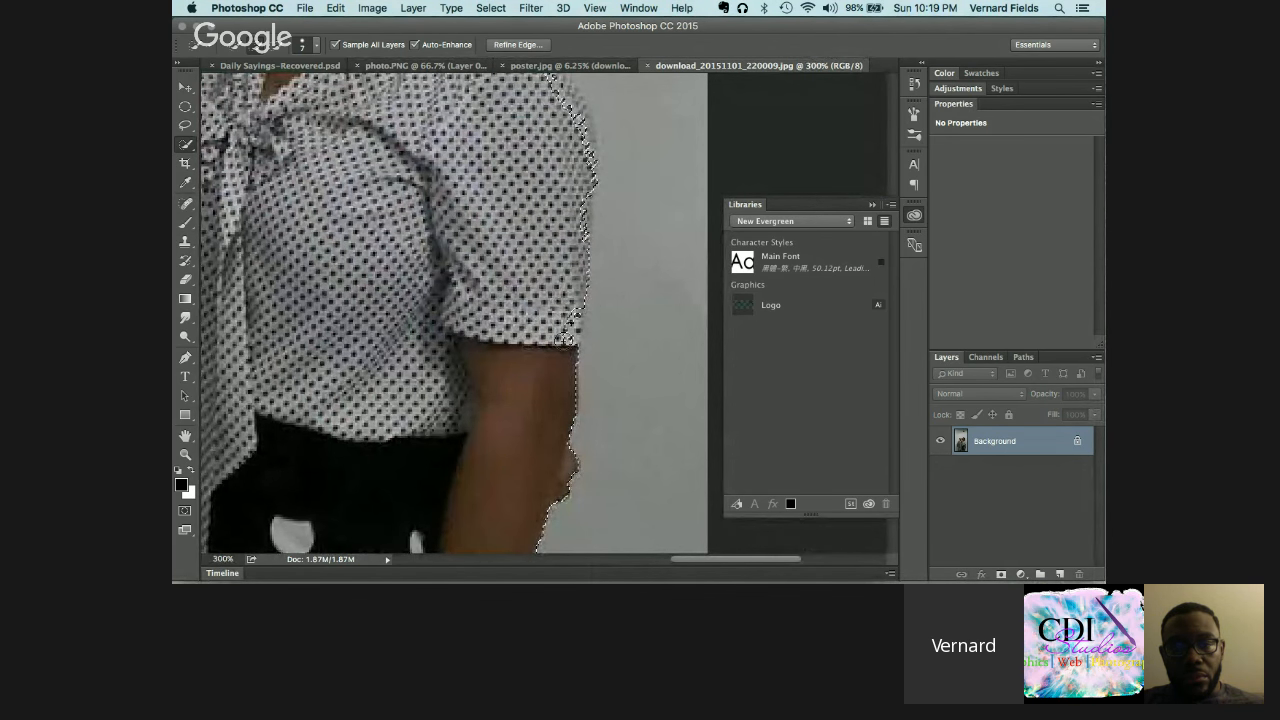
scroll(568, 325, up, 5)
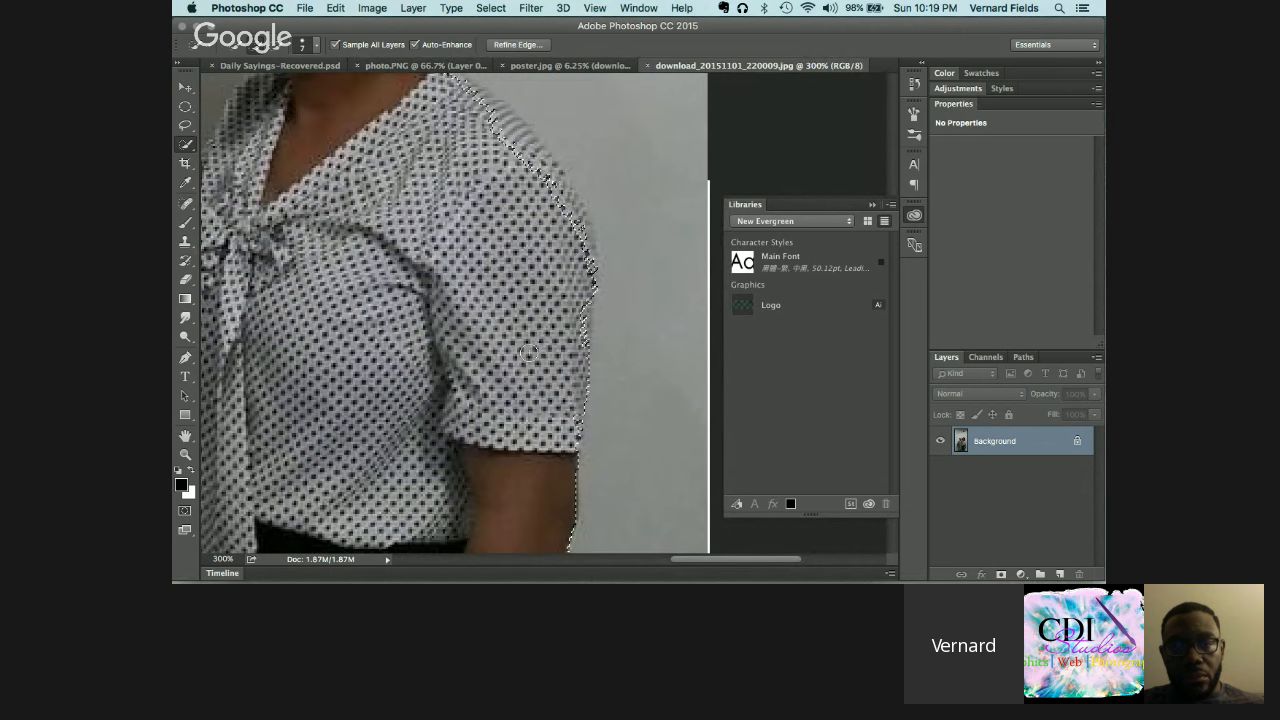
mouse_move(563, 341)
mouse_down()
mouse_move(510, 248)
mouse_move(447, 191)
mouse_up()
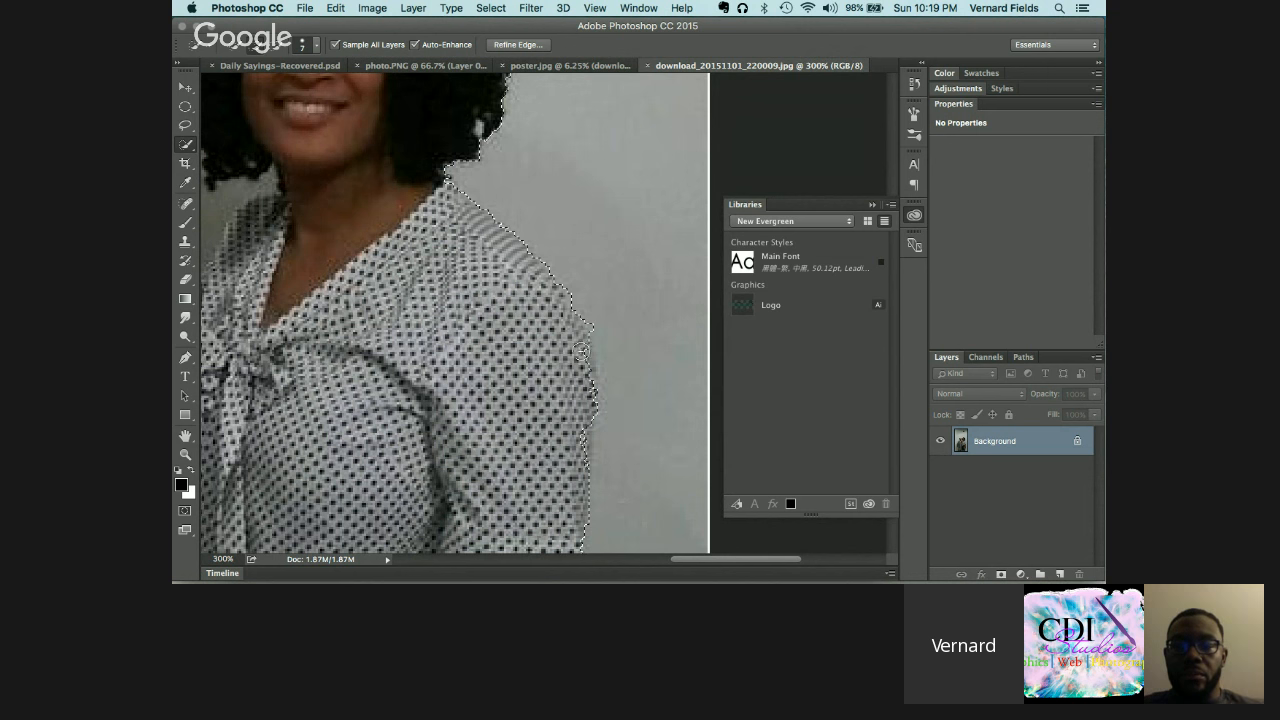
mouse_move(573, 452)
mouse_down()
mouse_move(582, 369)
mouse_move(558, 266)
mouse_up()
drag(582, 422, 581, 458)
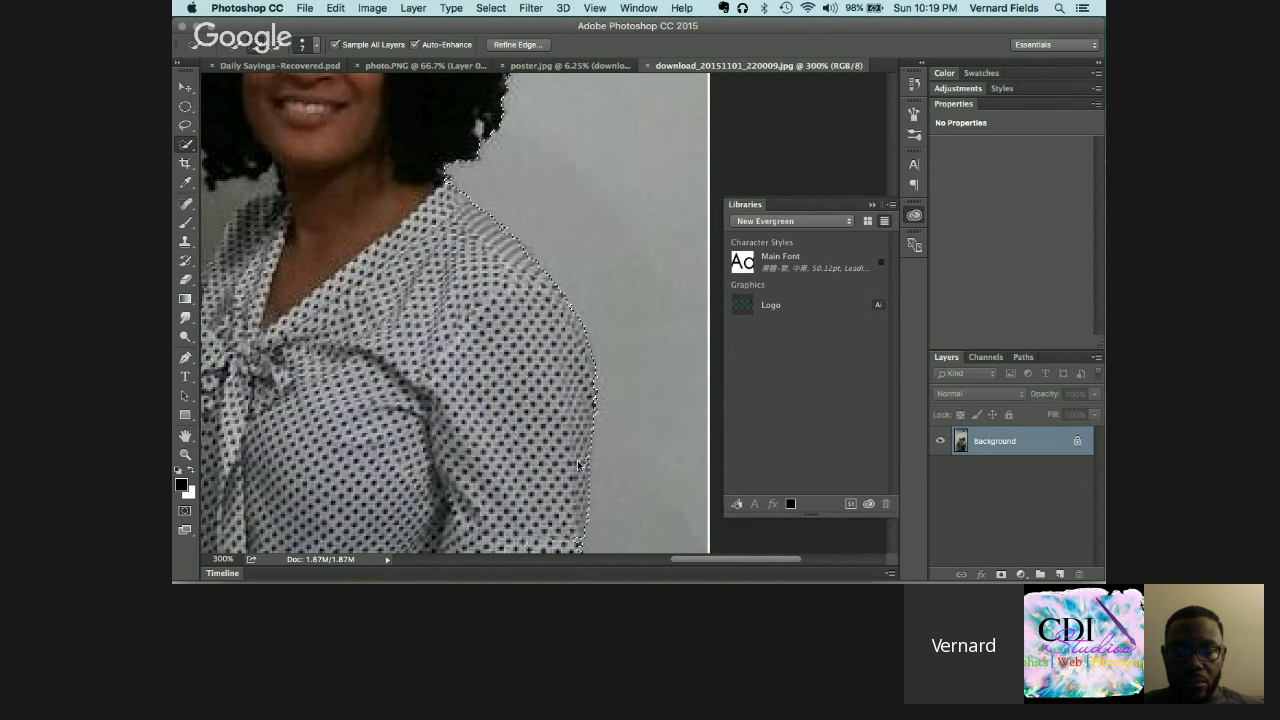
drag(588, 383, 587, 397)
alt+click(593, 433)
Step: Trim the selection around the hand and collar and add the woman's hair edge
scroll(557, 369, left, 10)
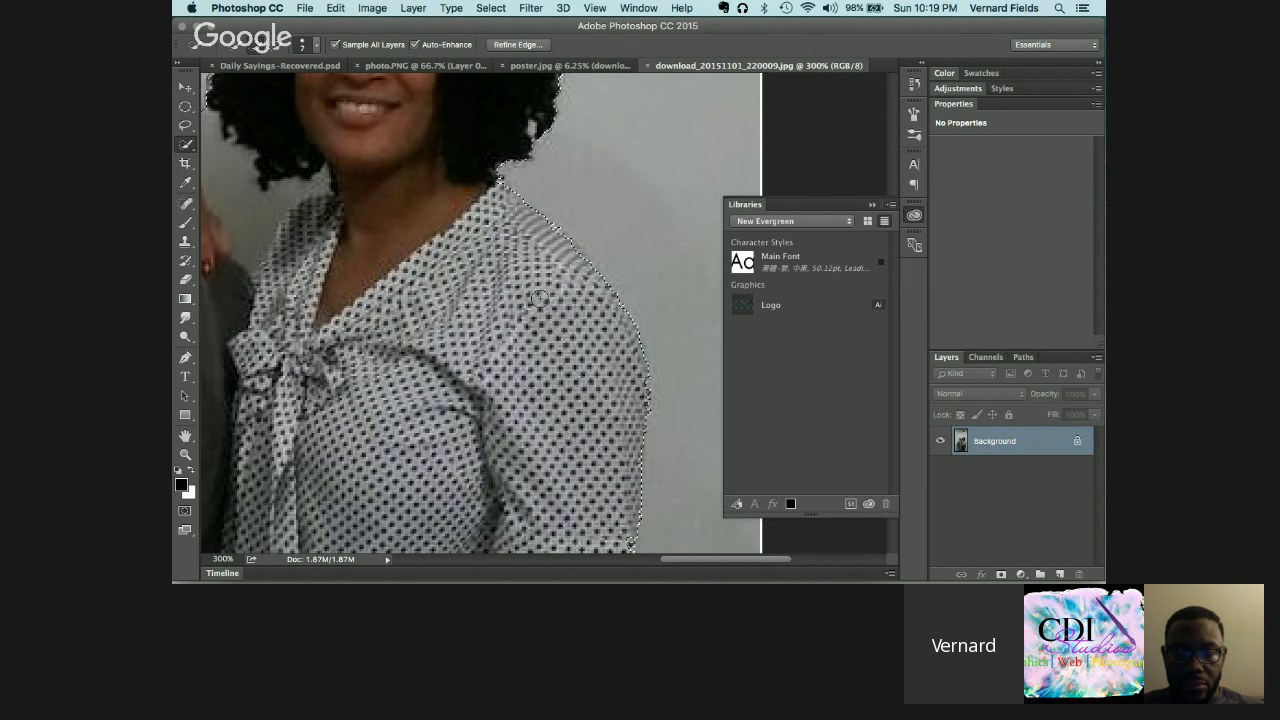
scroll(545, 320, up, 3)
scroll(539, 298, up, 3)
scroll(539, 298, right, 2)
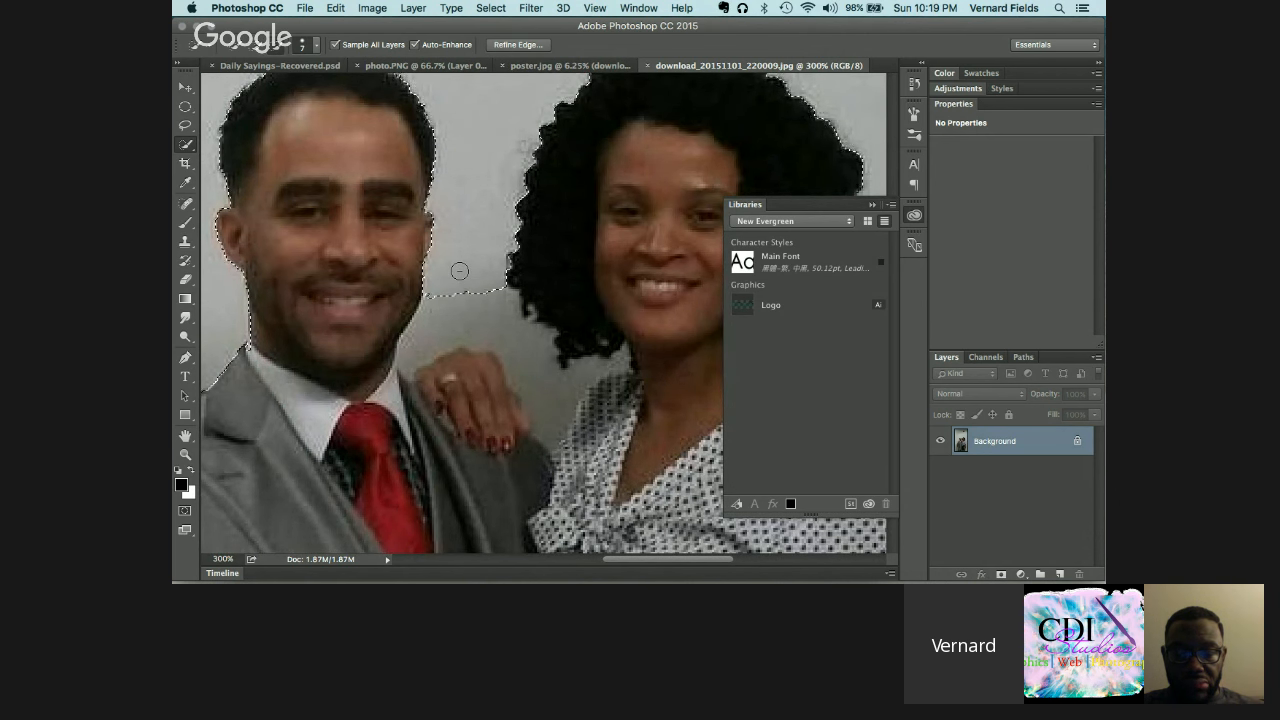
alt+click(450, 313)
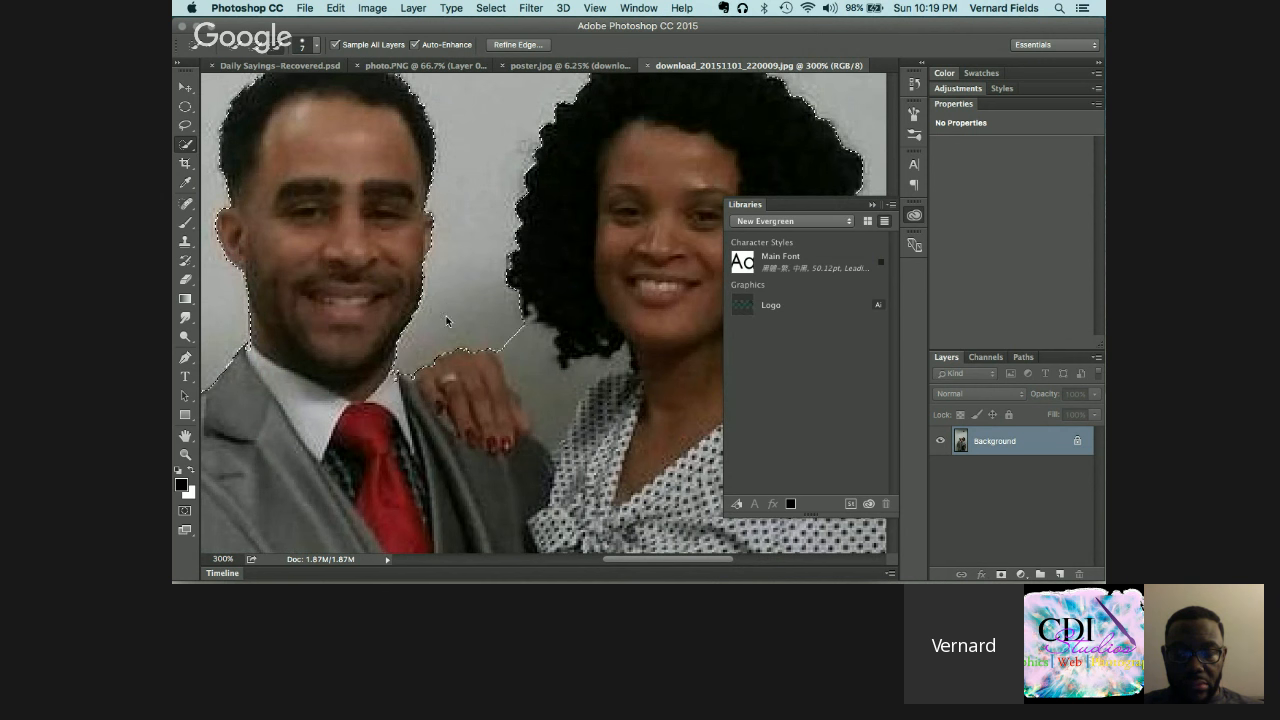
mouse_move(531, 363)
mouse_down()
mouse_move(603, 434)
mouse_move(611, 422)
mouse_move(595, 411)
mouse_move(597, 404)
mouse_up()
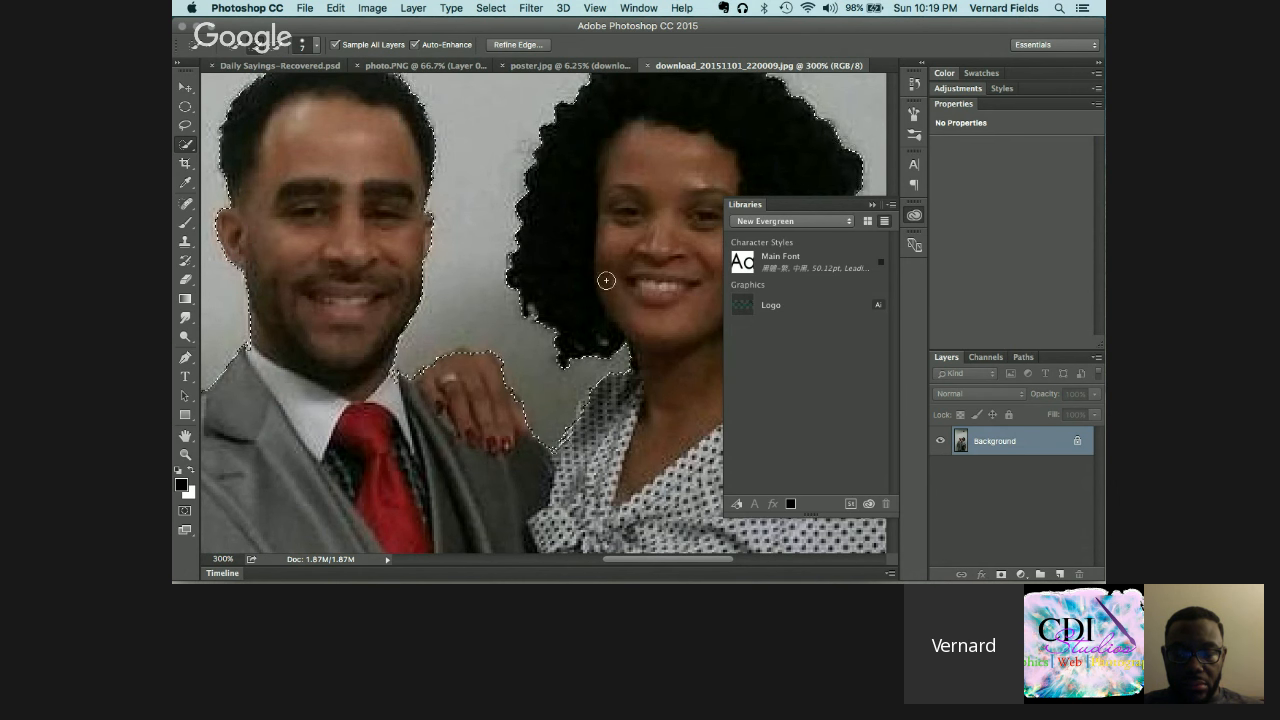
click(187, 127)
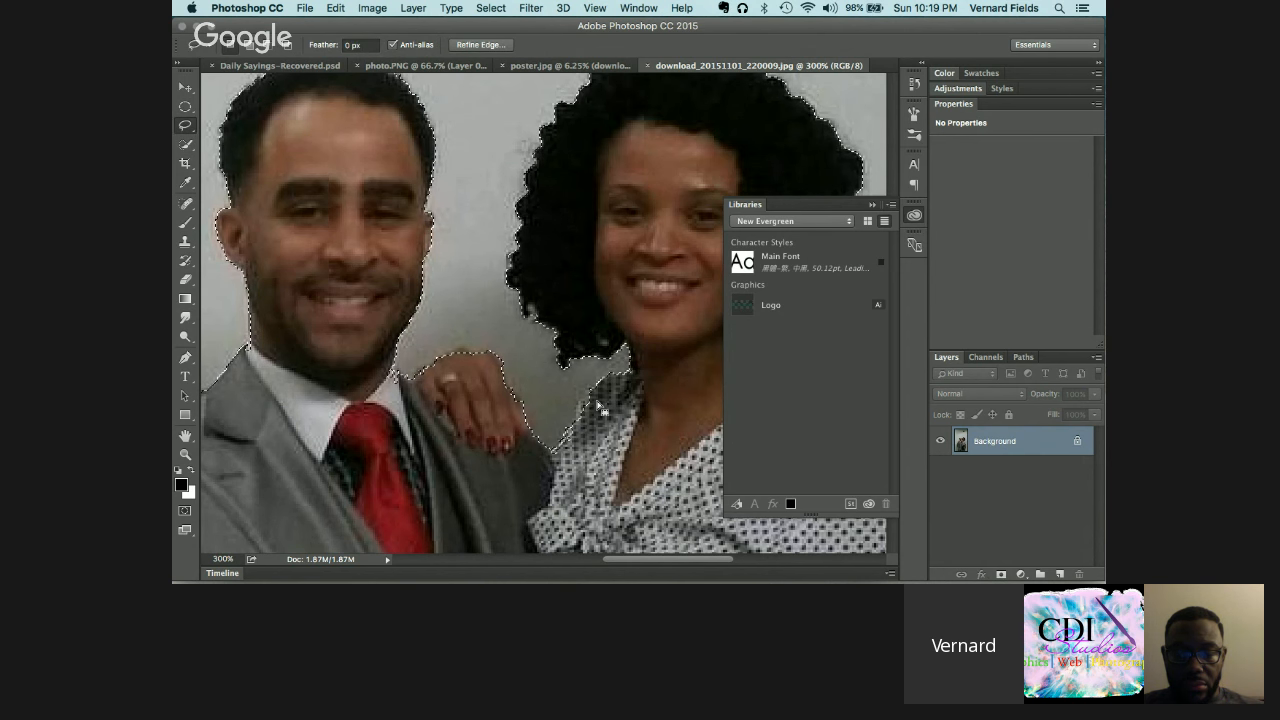
Step: Undo the accidental deselect to restore the couple's selection
scroll(552, 410, left, 4)
scroll(552, 410, down, 3)
scroll(552, 410, right, 5)
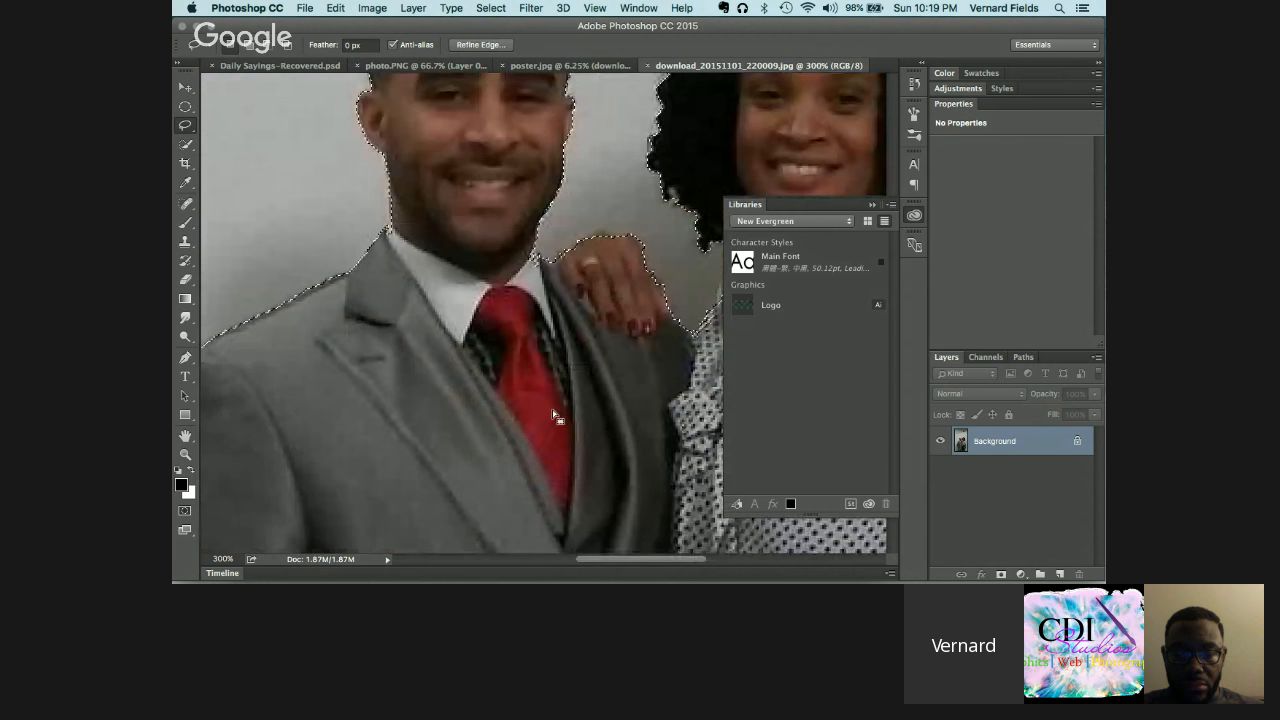
scroll(552, 410, up, 4)
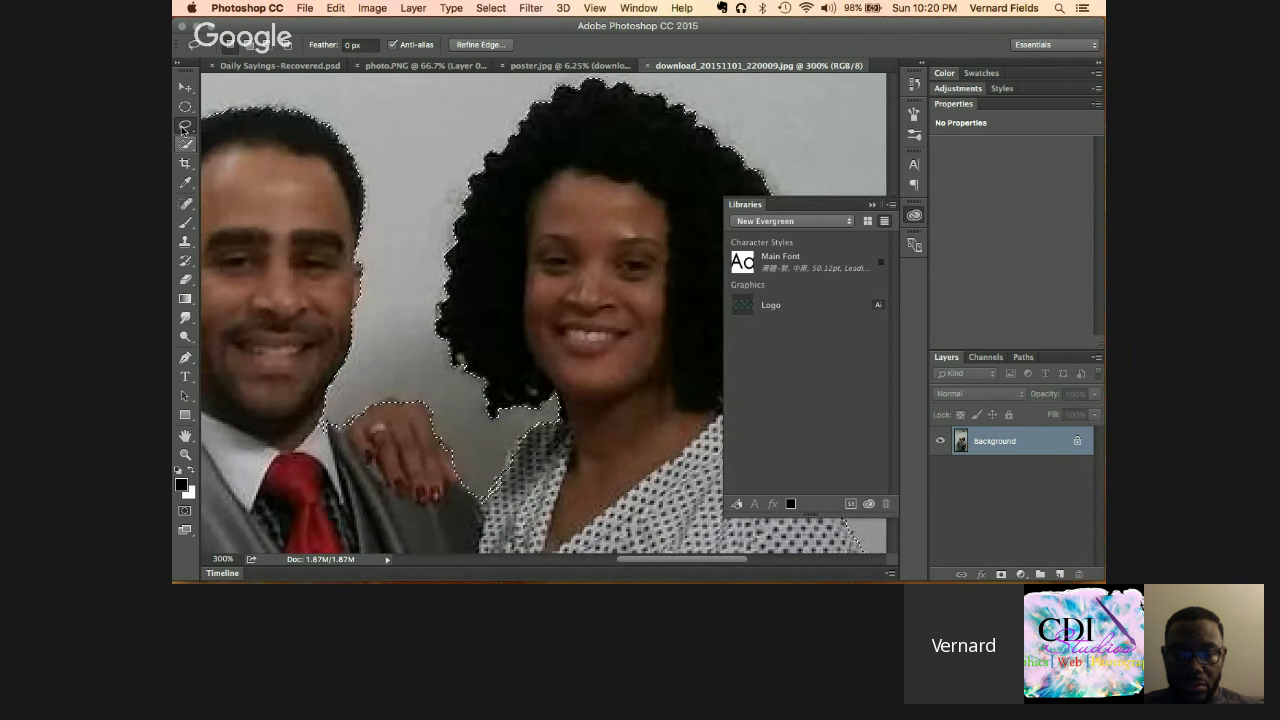
click(389, 399)
key(super+z)
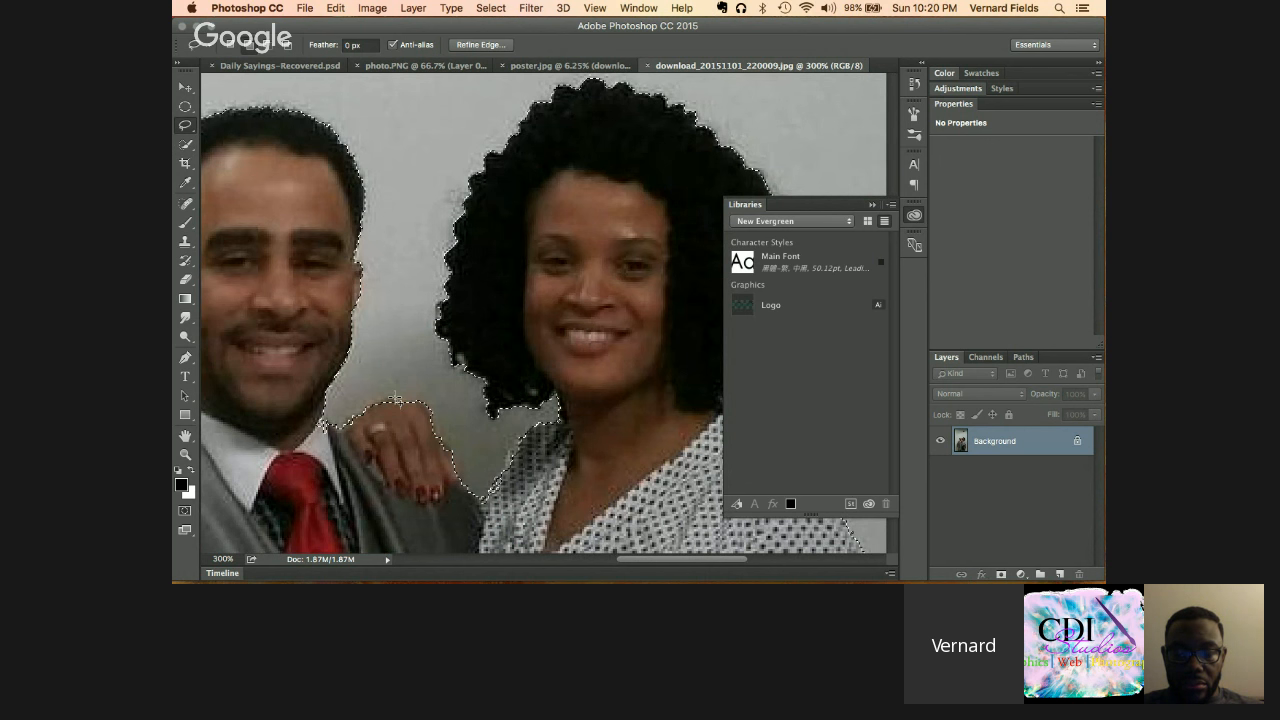
Step: Lasso the man's hand and the woman's shoulder edge into the selection, following her arm downward
drag(380, 407, 398, 407)
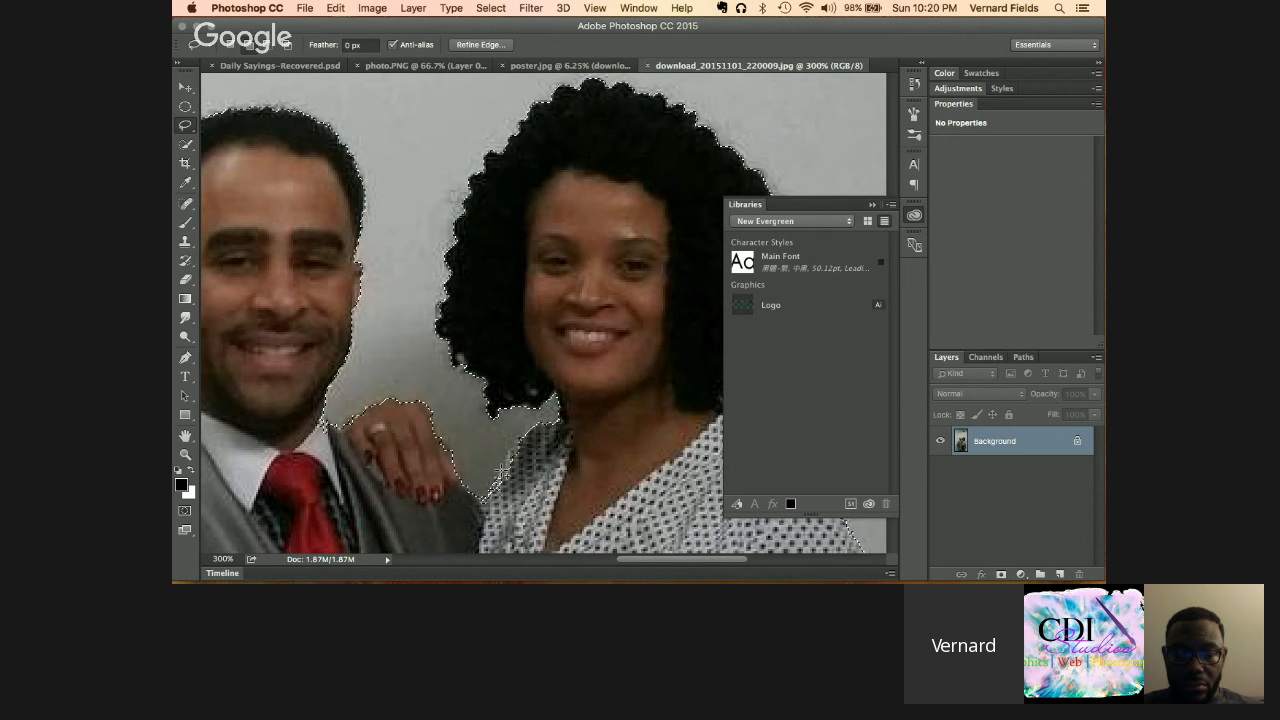
mouse_move(519, 440)
mouse_down()
mouse_move(550, 446)
mouse_move(541, 474)
mouse_move(497, 513)
mouse_move(486, 502)
mouse_up()
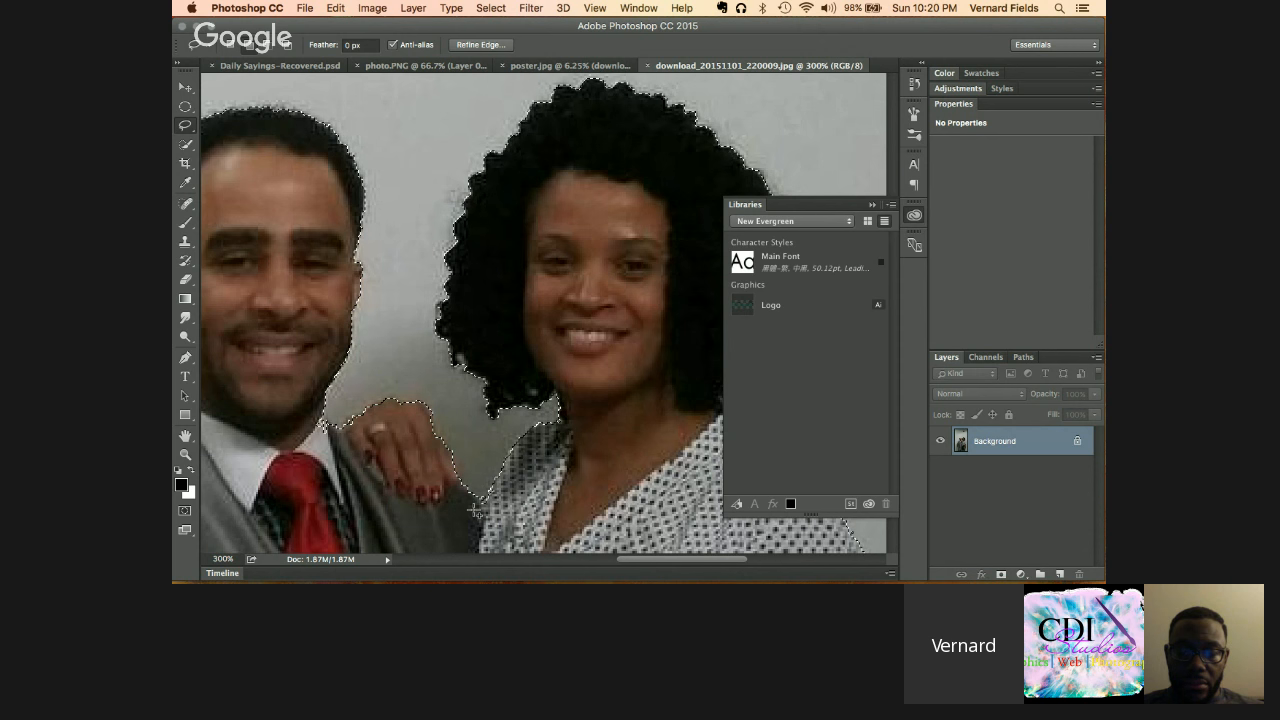
scroll(460, 500, right, 6)
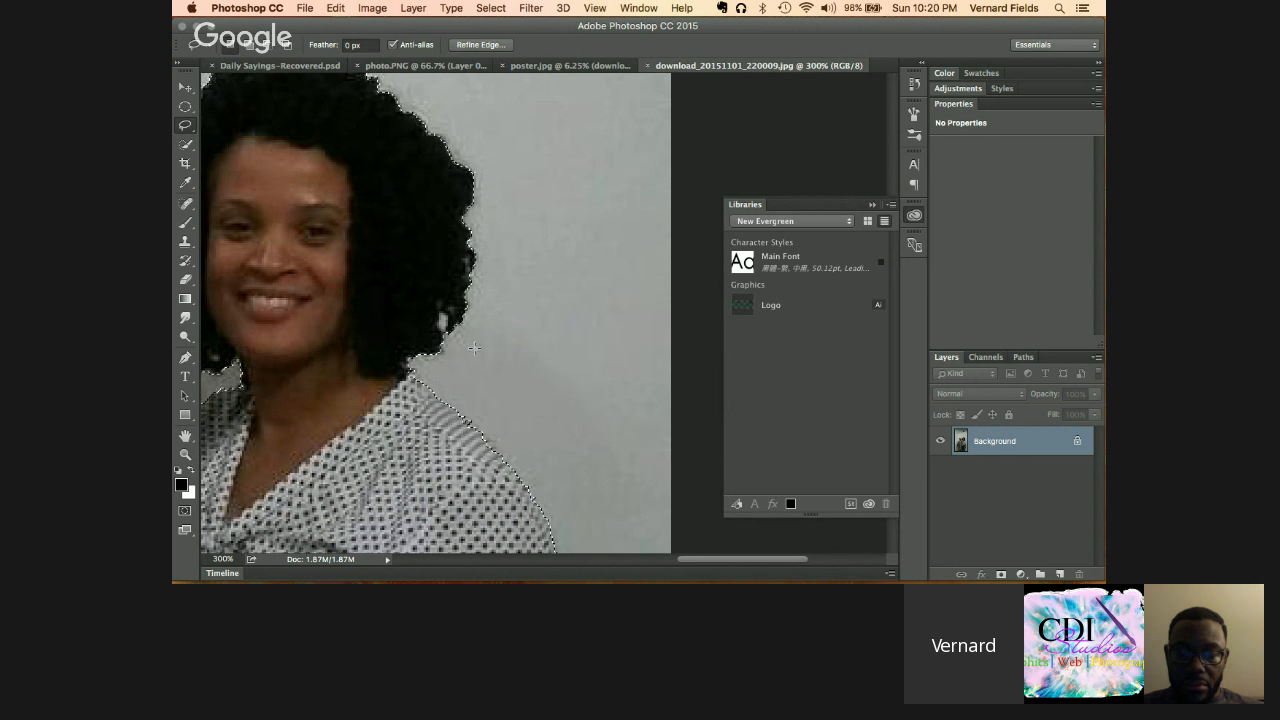
scroll(474, 348, down, 10)
scroll(474, 348, right, 2)
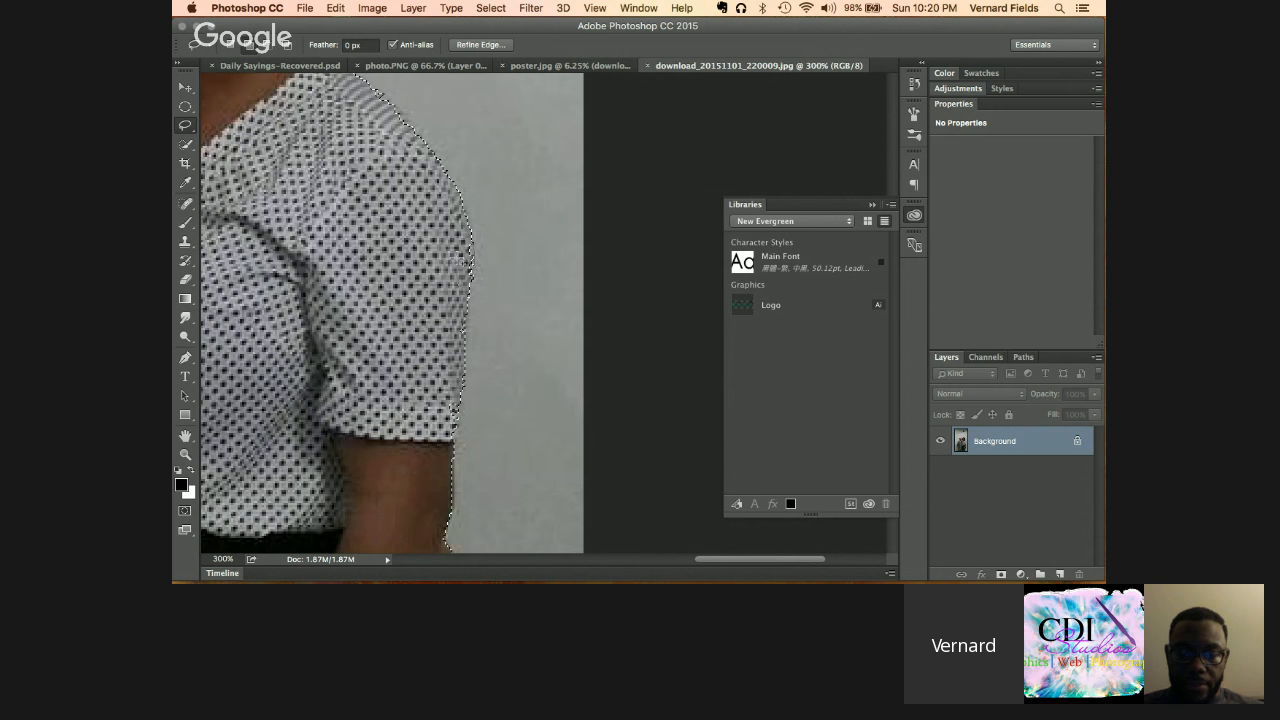
scroll(443, 368, down, 3)
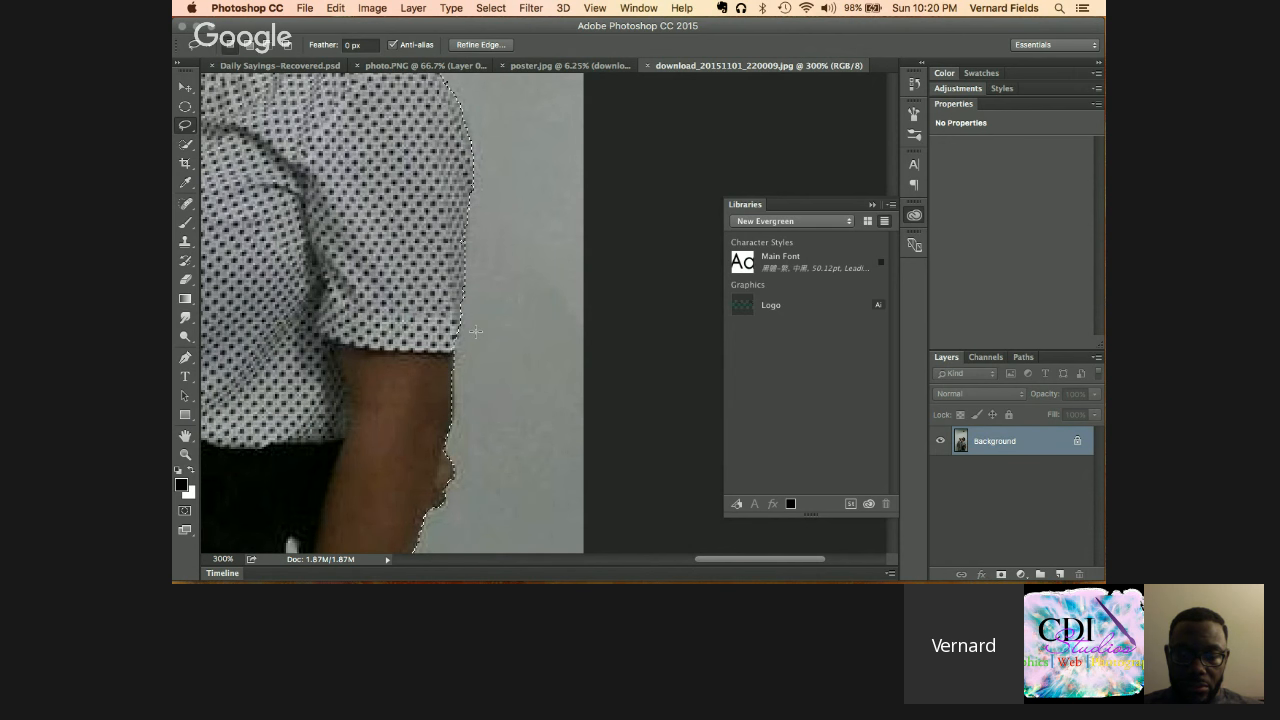
scroll(476, 331, down, 9)
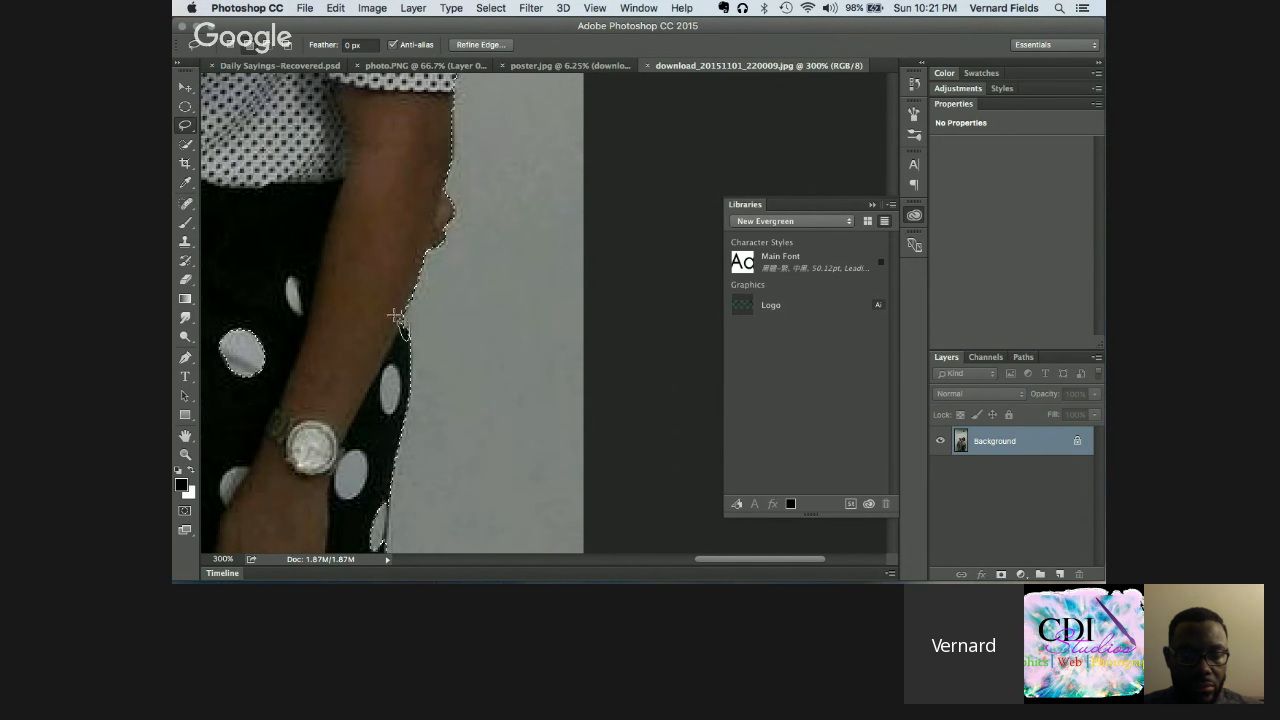
scroll(409, 310, down, 9)
scroll(409, 310, left, 2)
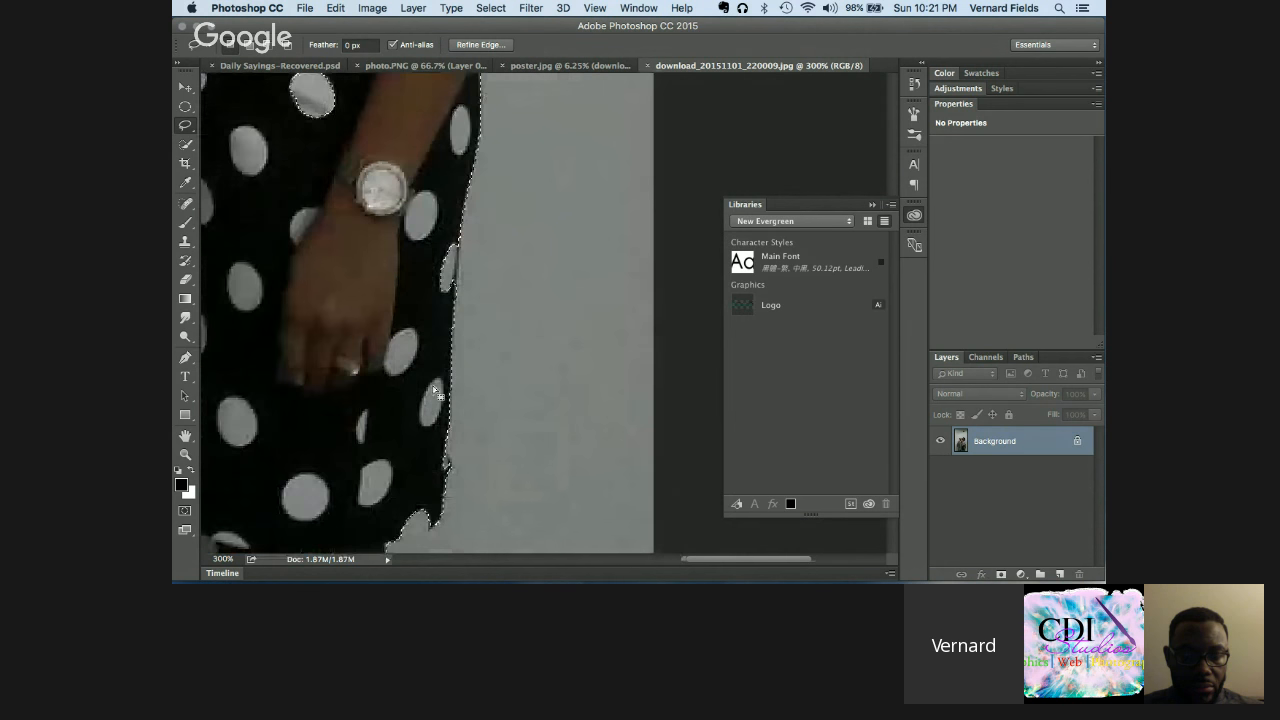
scroll(437, 392, down, 5)
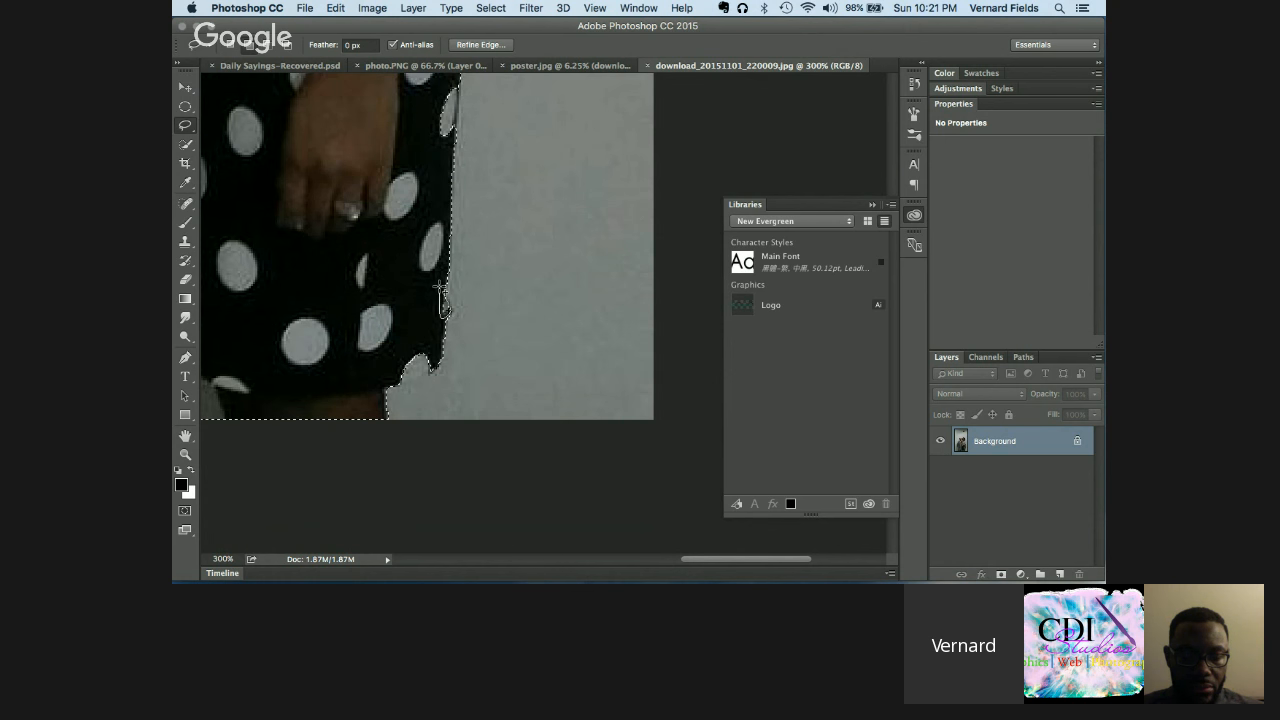
scroll(380, 338, left, 8)
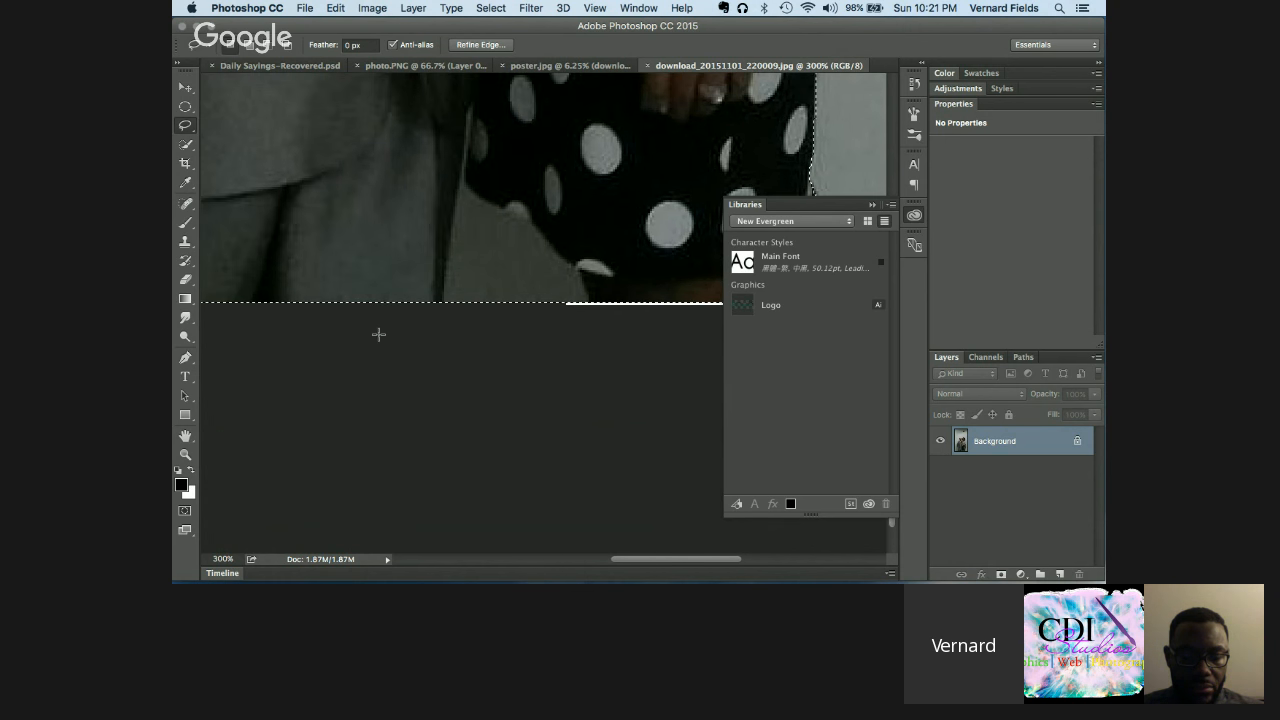
scroll(379, 334, up, 5)
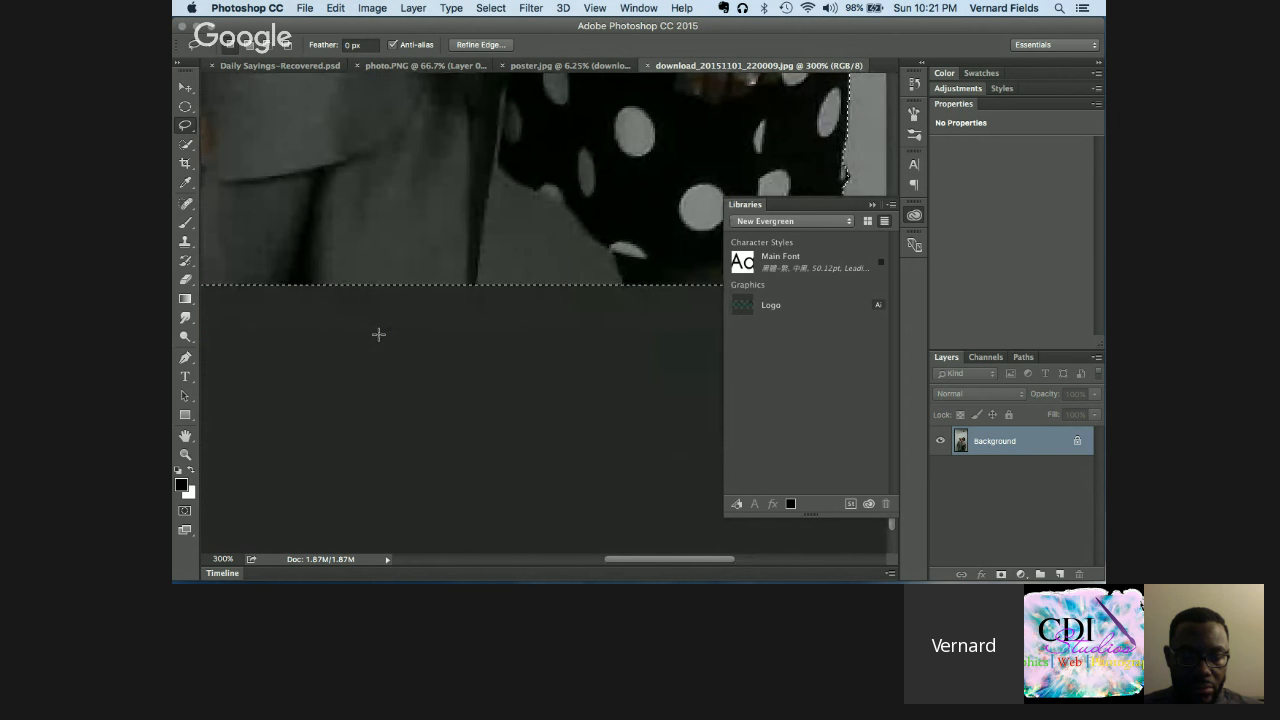
scroll(378, 334, up, 3)
scroll(378, 334, right, 2)
scroll(380, 340, up, 2)
scroll(380, 340, left, 1)
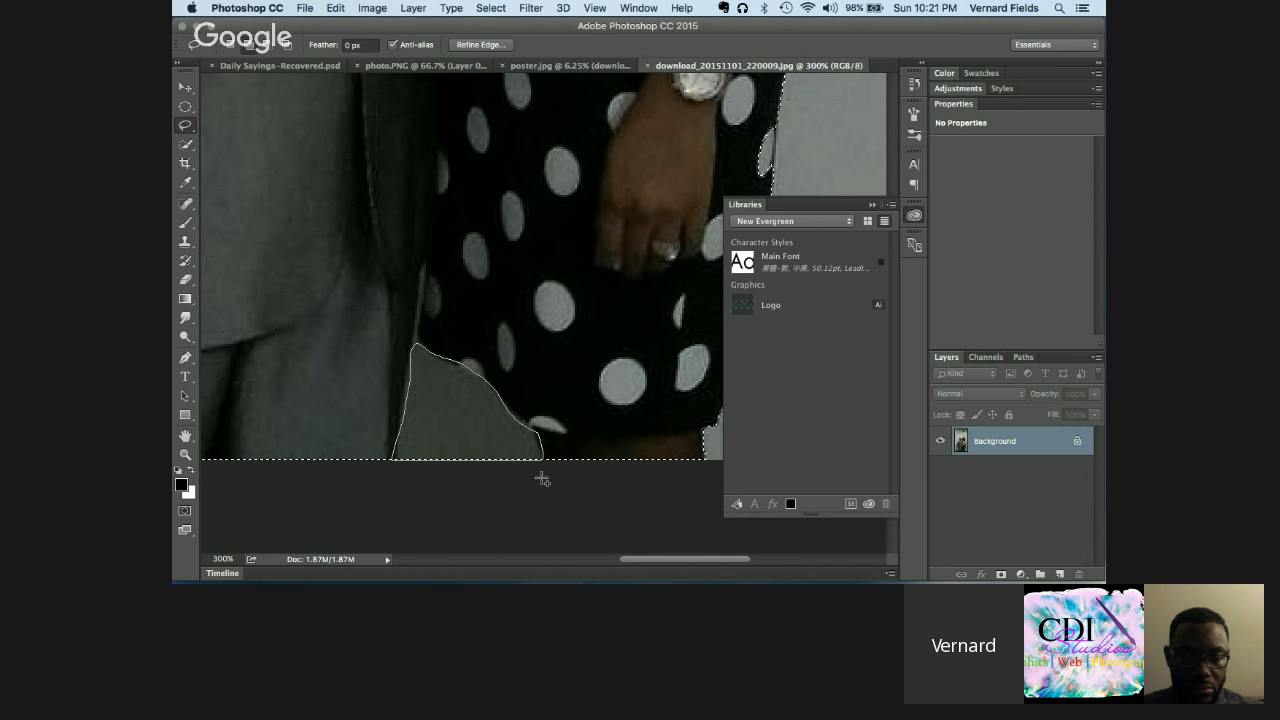
scroll(586, 351, left, 10)
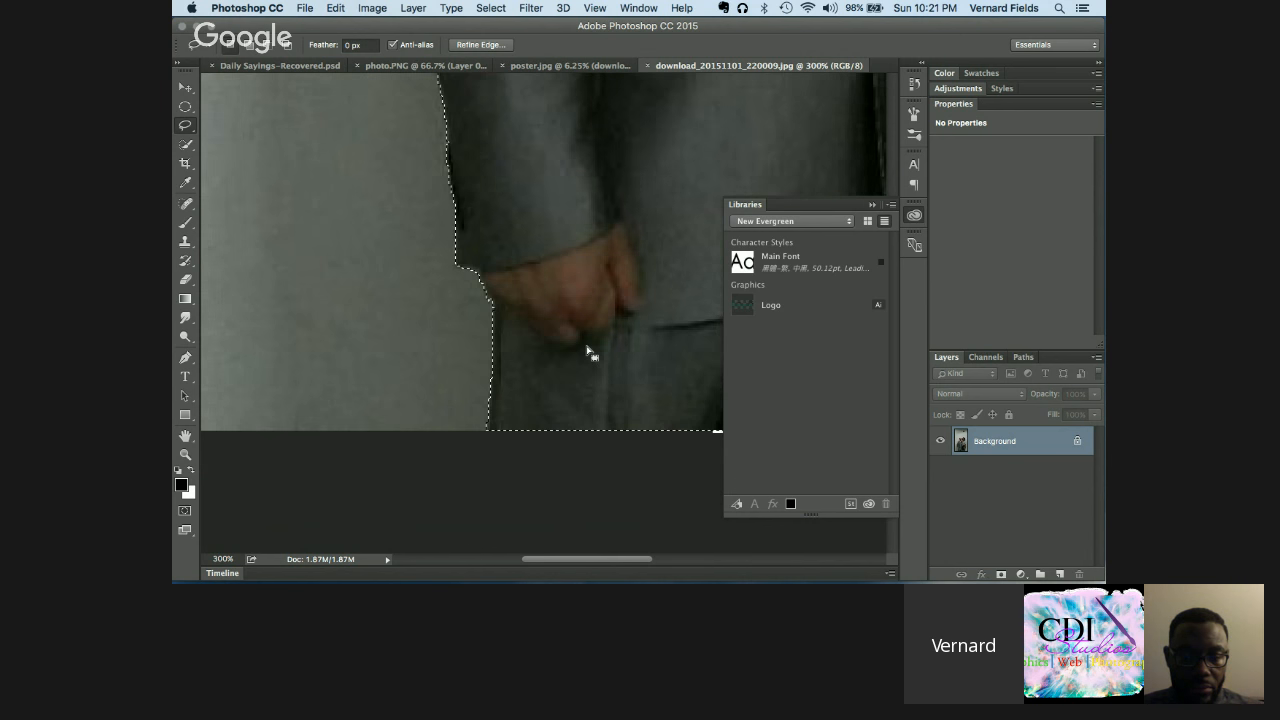
scroll(588, 350, right, 5)
scroll(587, 348, down, 5)
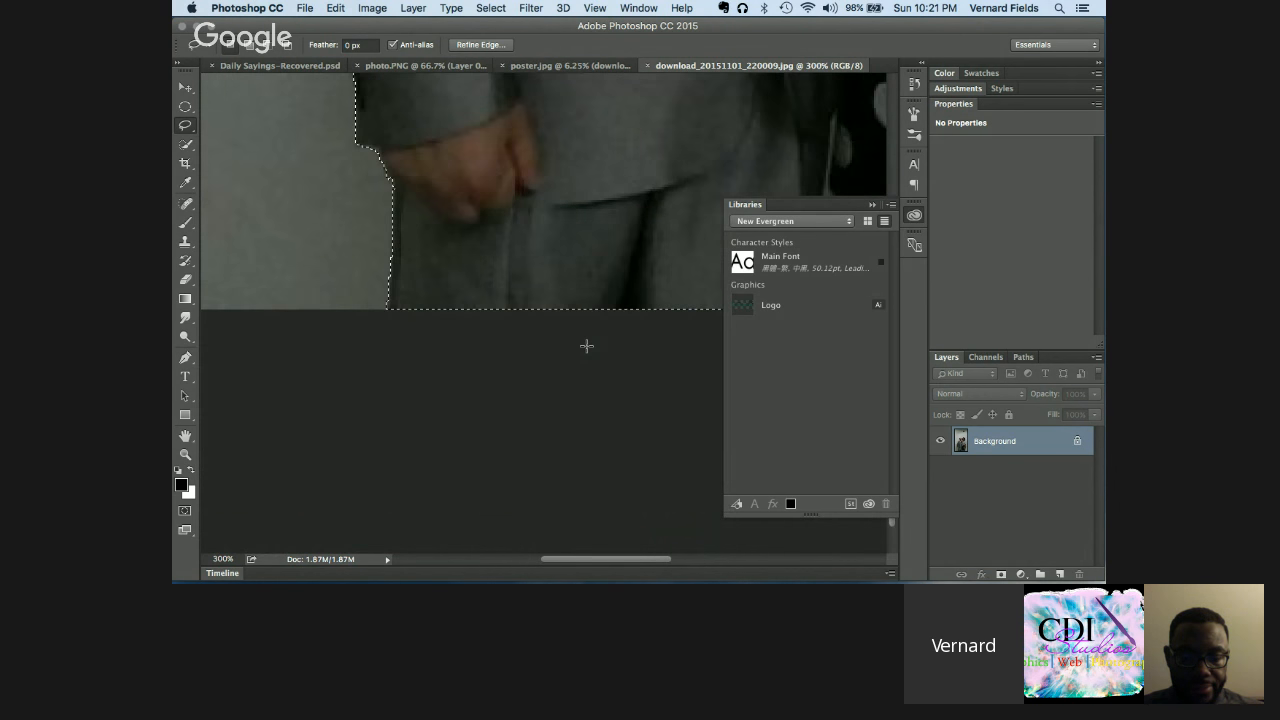
scroll(587, 346, up, 10)
scroll(588, 350, left, 2)
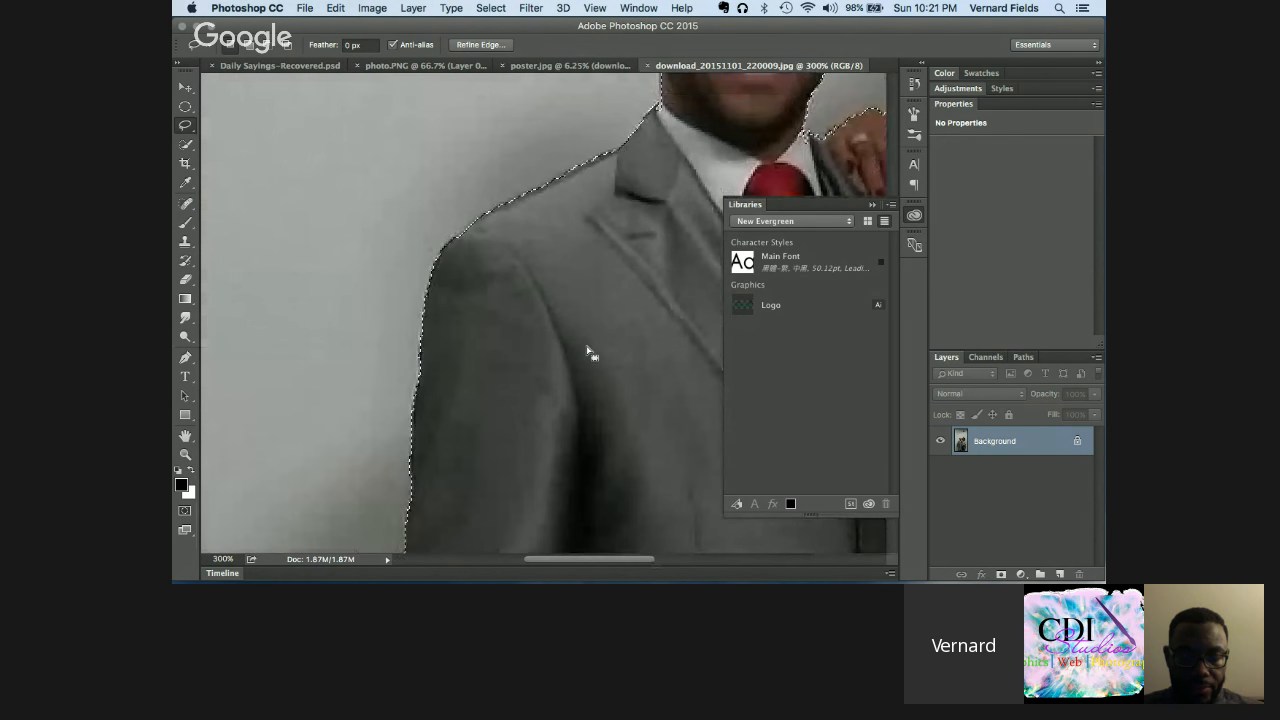
scroll(588, 352, up, 10)
scroll(588, 352, right, 5)
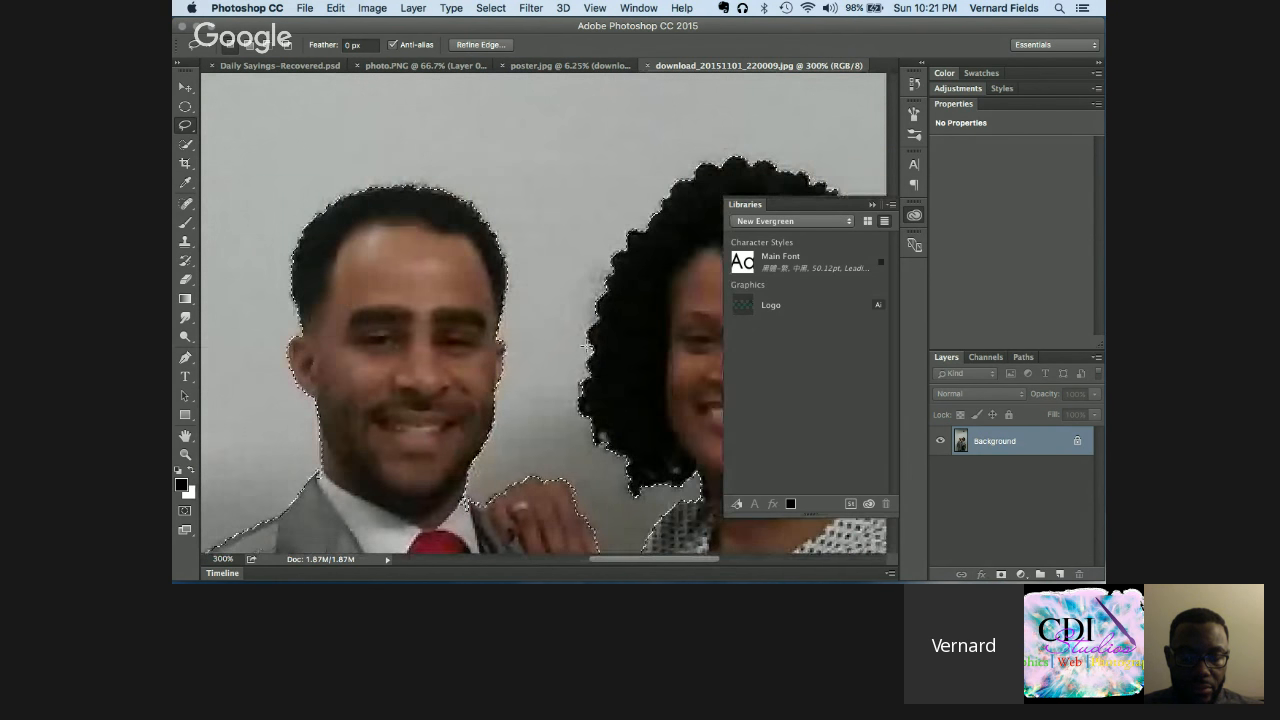
scroll(587, 346, right, 3)
scroll(588, 349, down, 10)
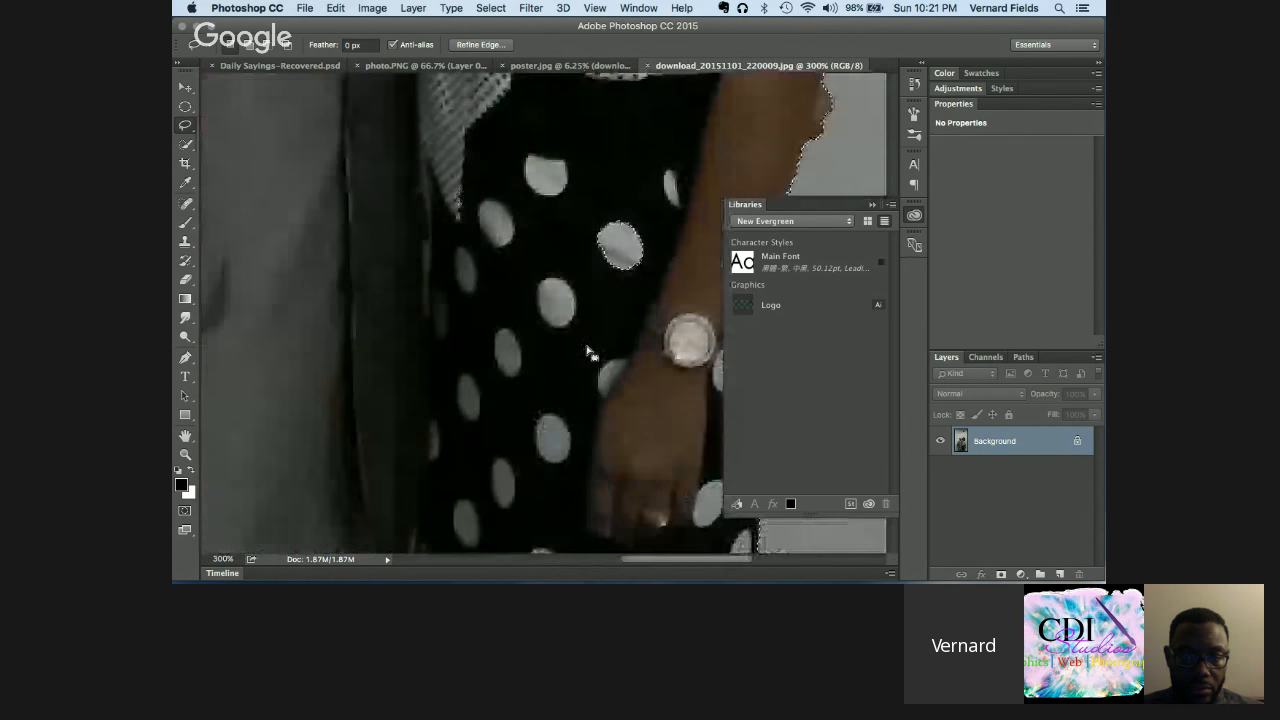
scroll(588, 352, down, 3)
scroll(588, 350, up, 12)
scroll(587, 346, left, 2)
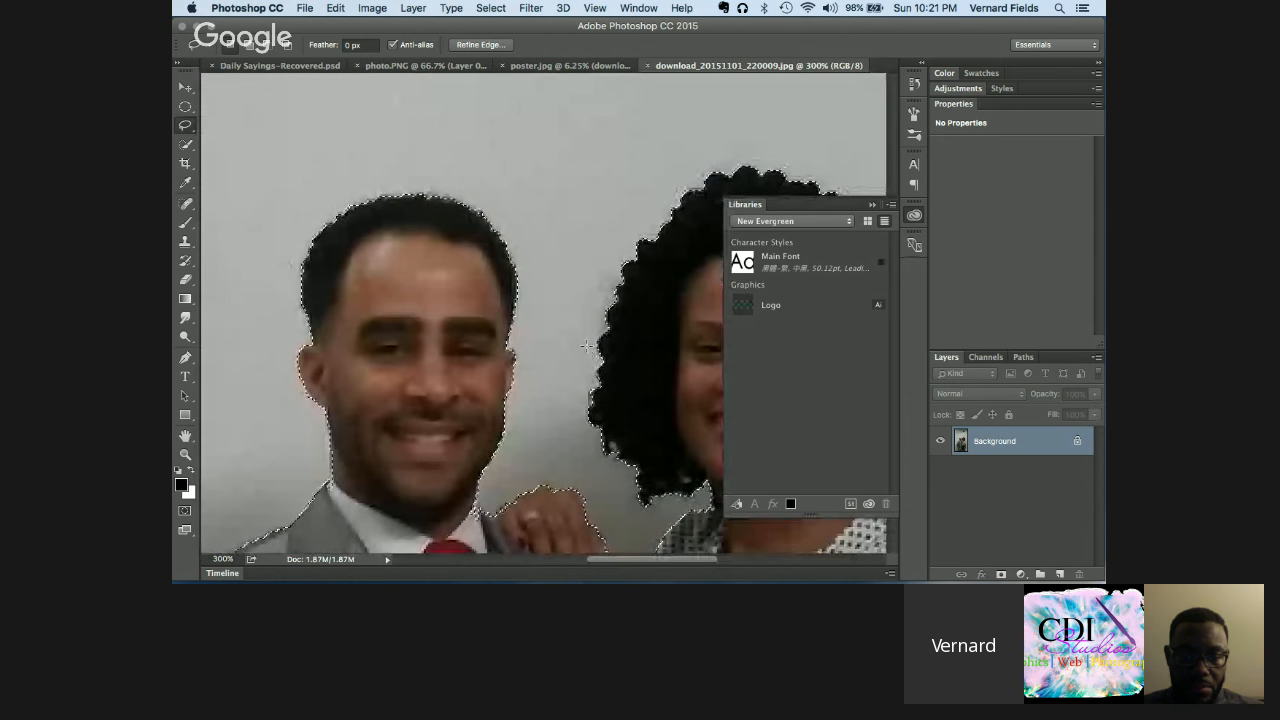
click(488, 46)
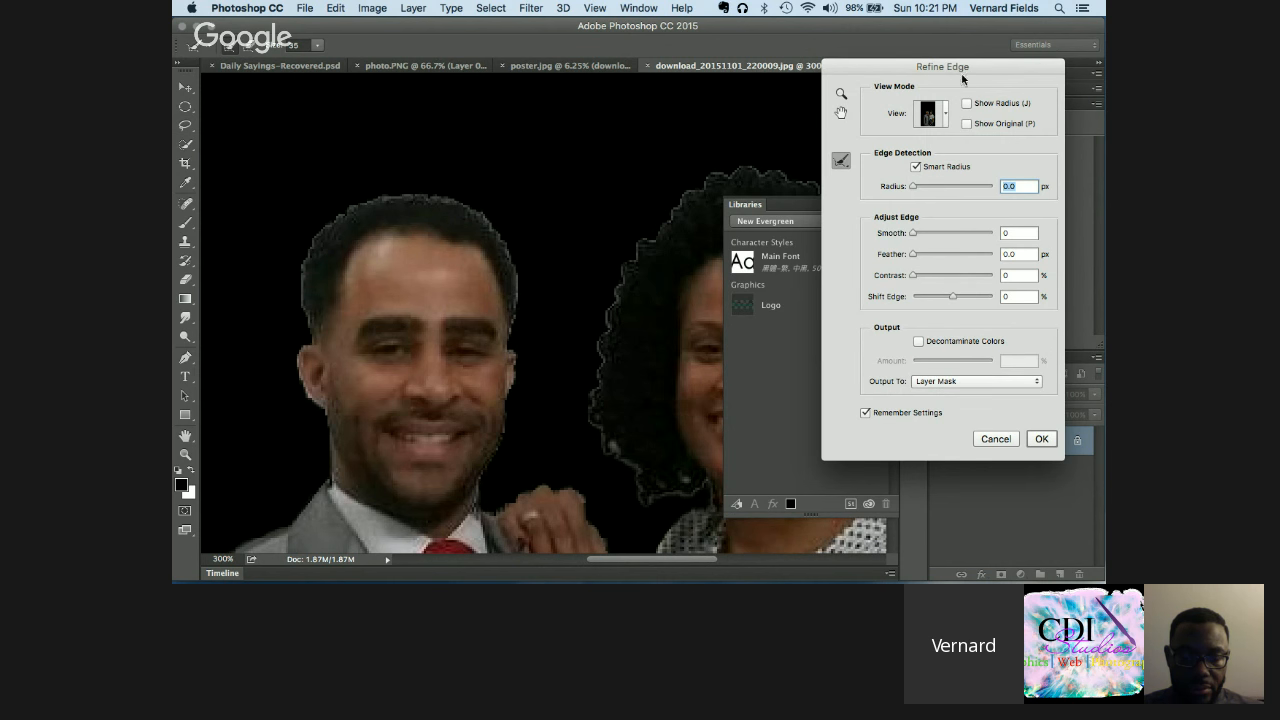
drag(955, 67, 781, 91)
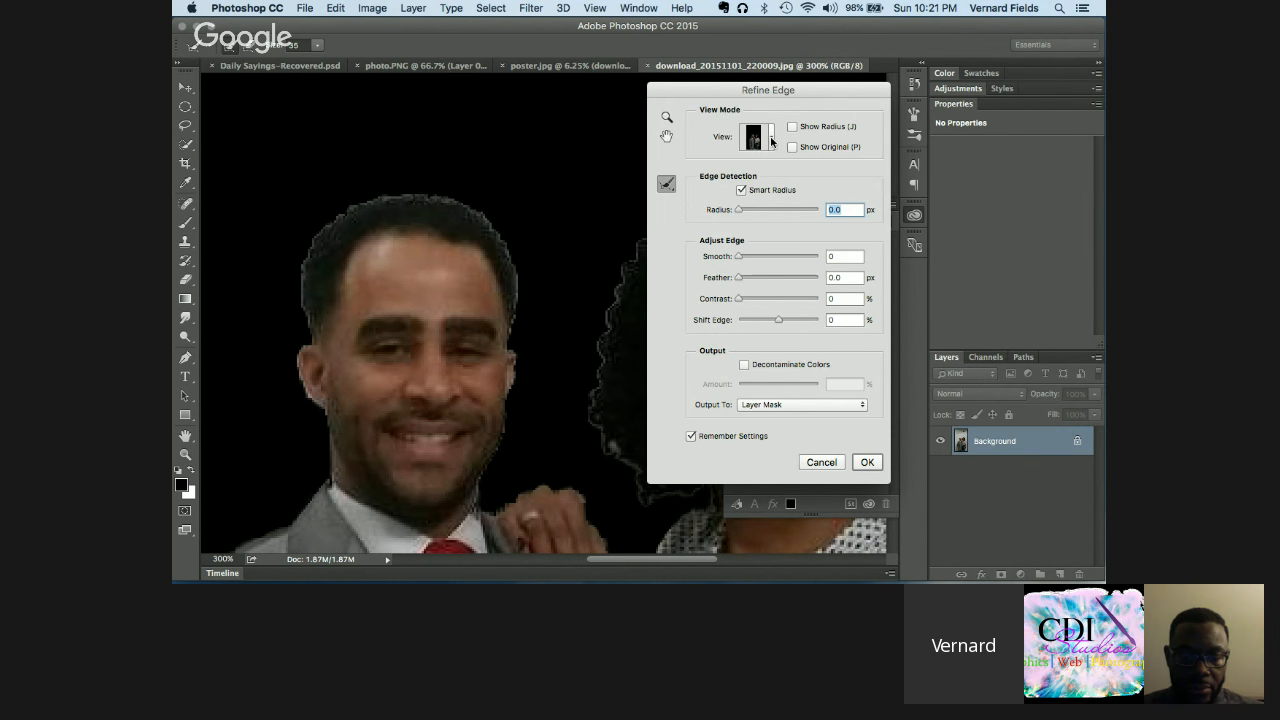
click(771, 141)
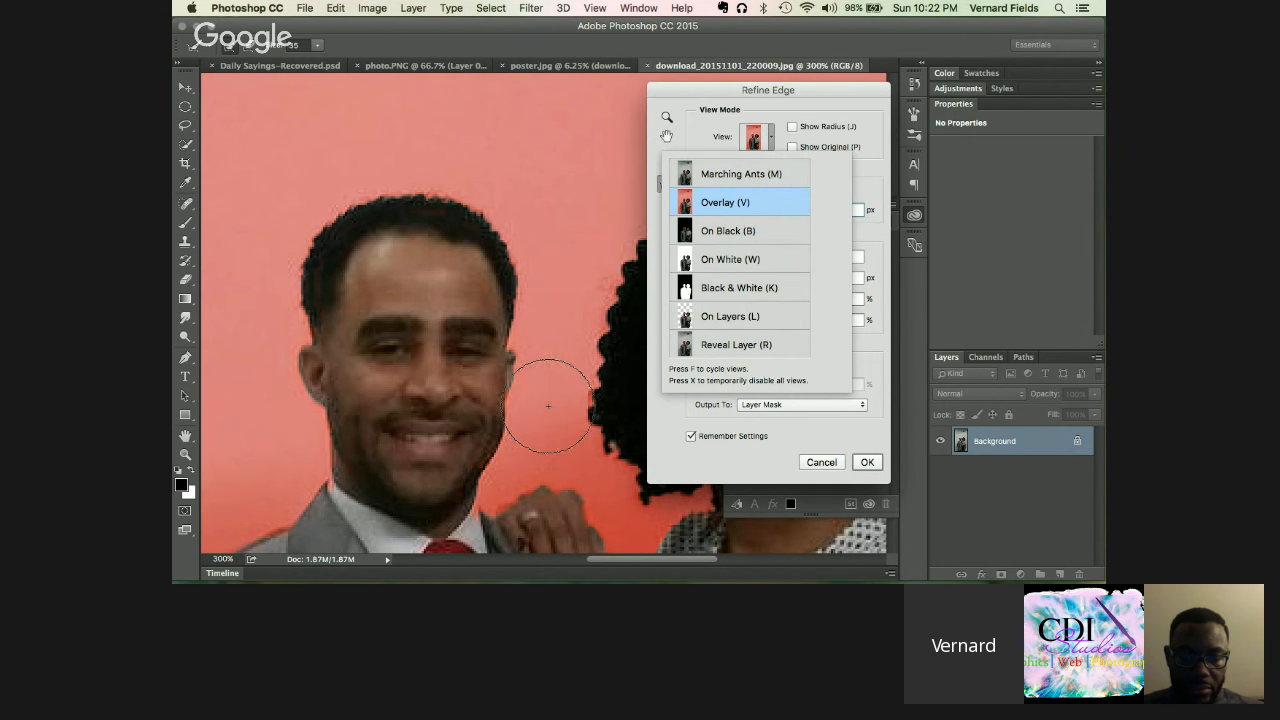
scroll(552, 404, down, 5)
scroll(552, 404, right, 8)
scroll(543, 402, right, 8)
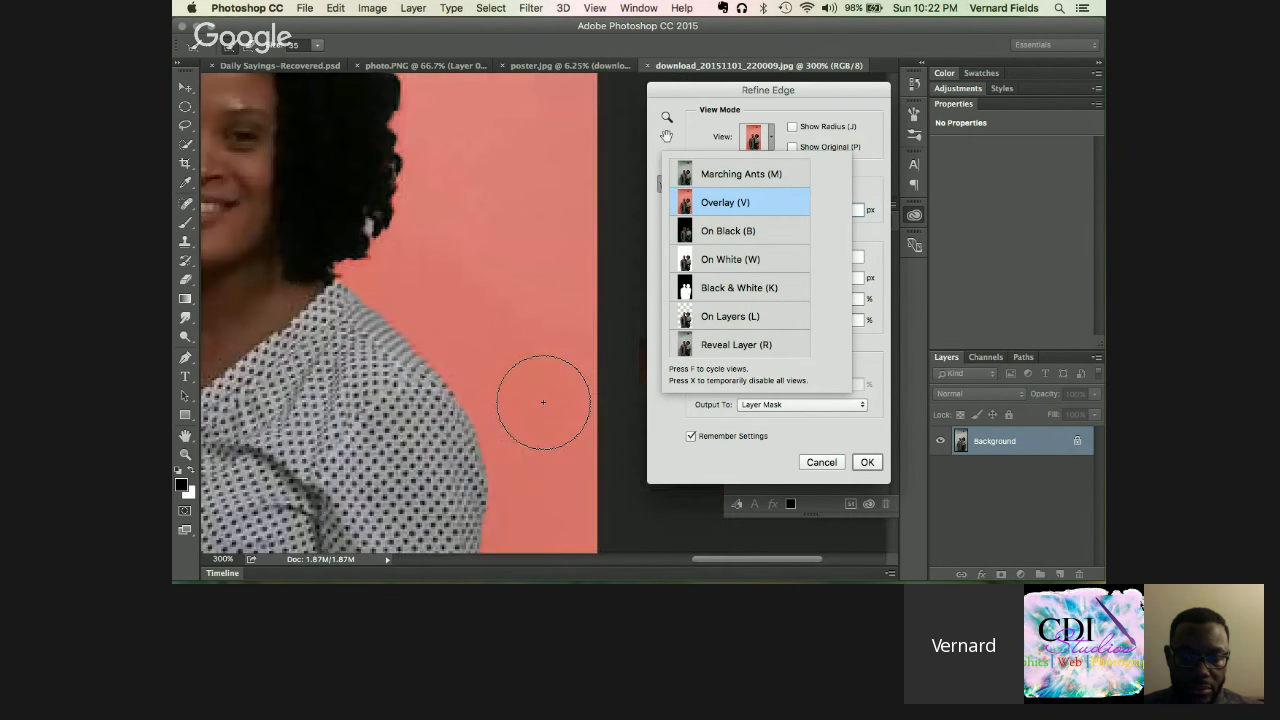
scroll(543, 402, down, 10)
scroll(543, 402, down, 10)
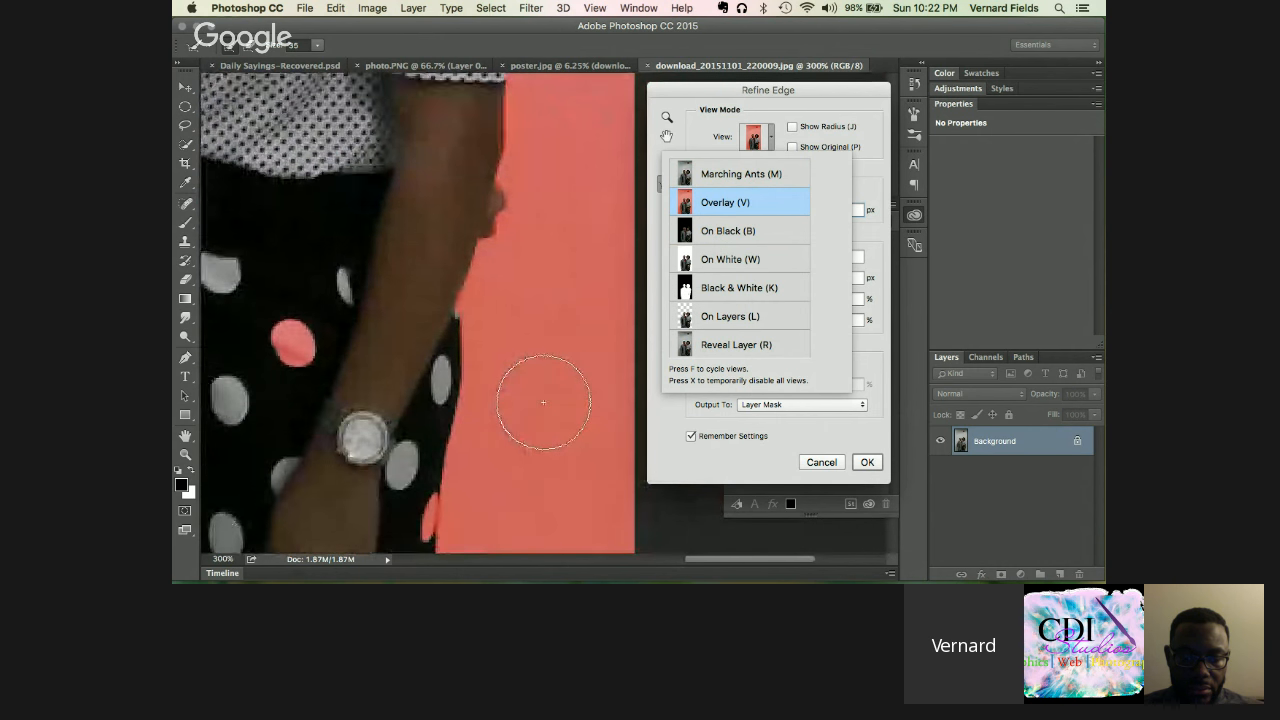
scroll(543, 402, left, 3)
scroll(543, 402, left, 6)
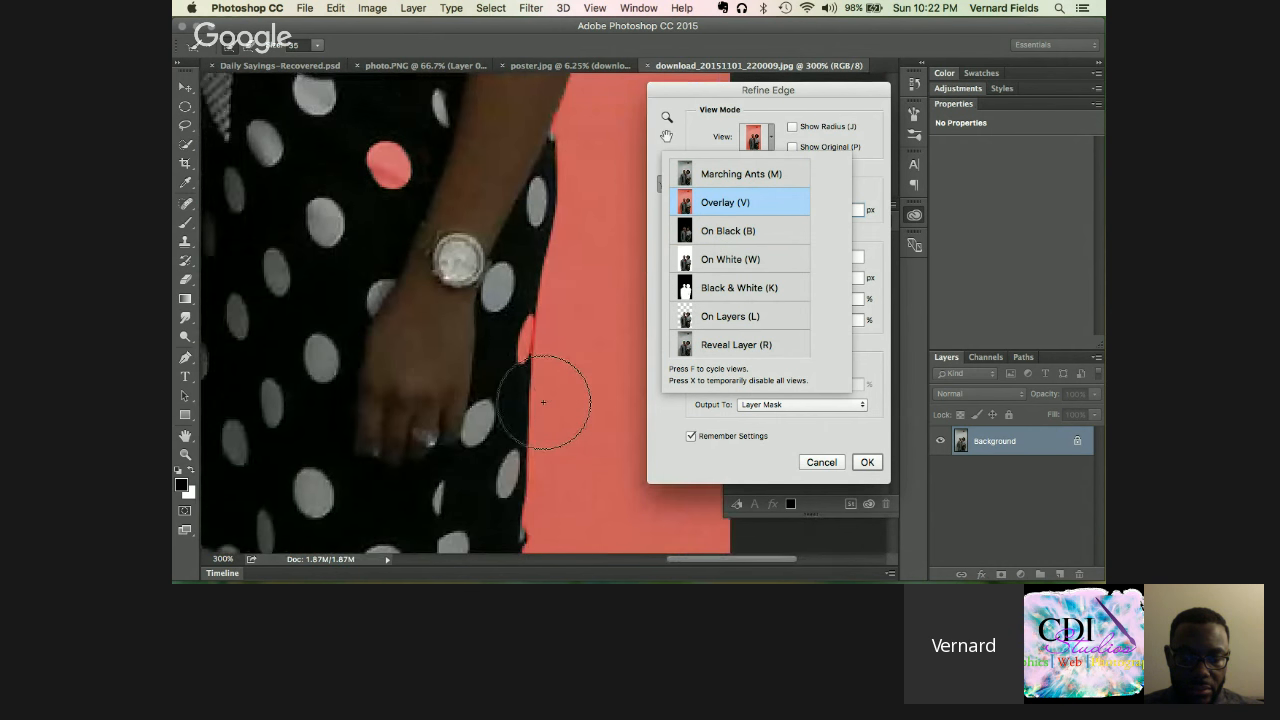
scroll(529, 400, up, 10)
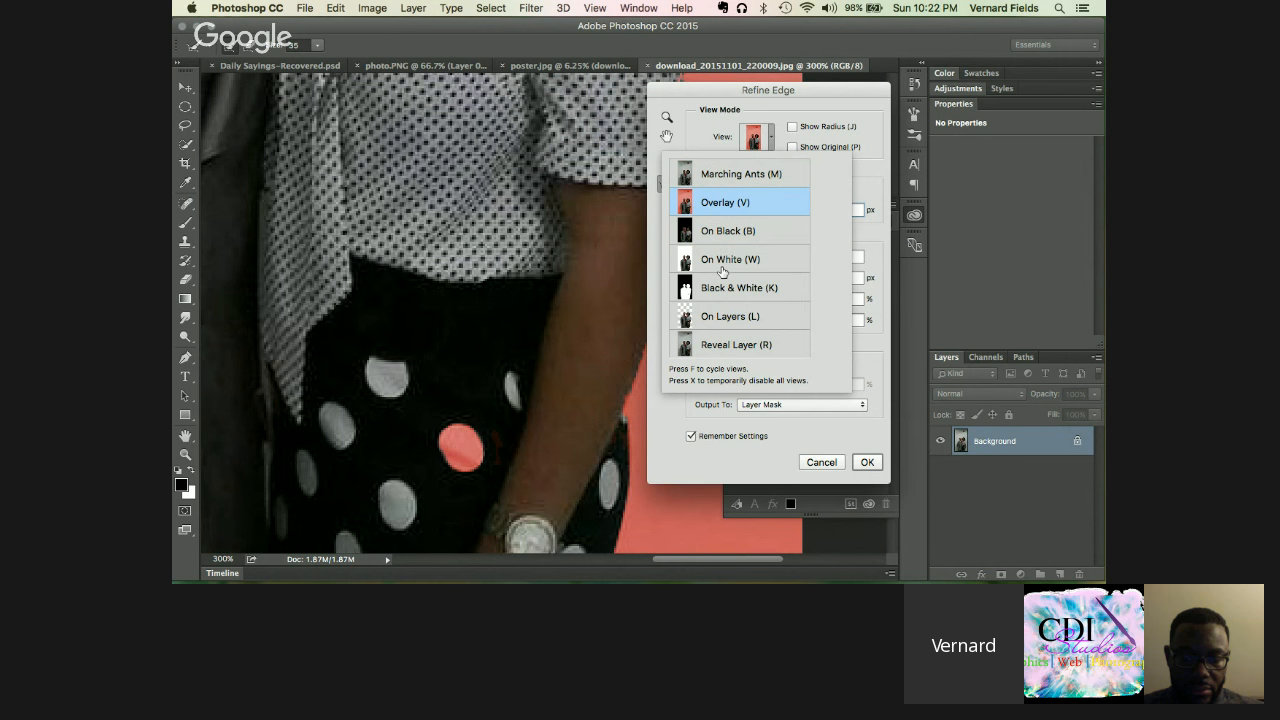
scroll(457, 371, down, 5)
scroll(457, 371, right, 4)
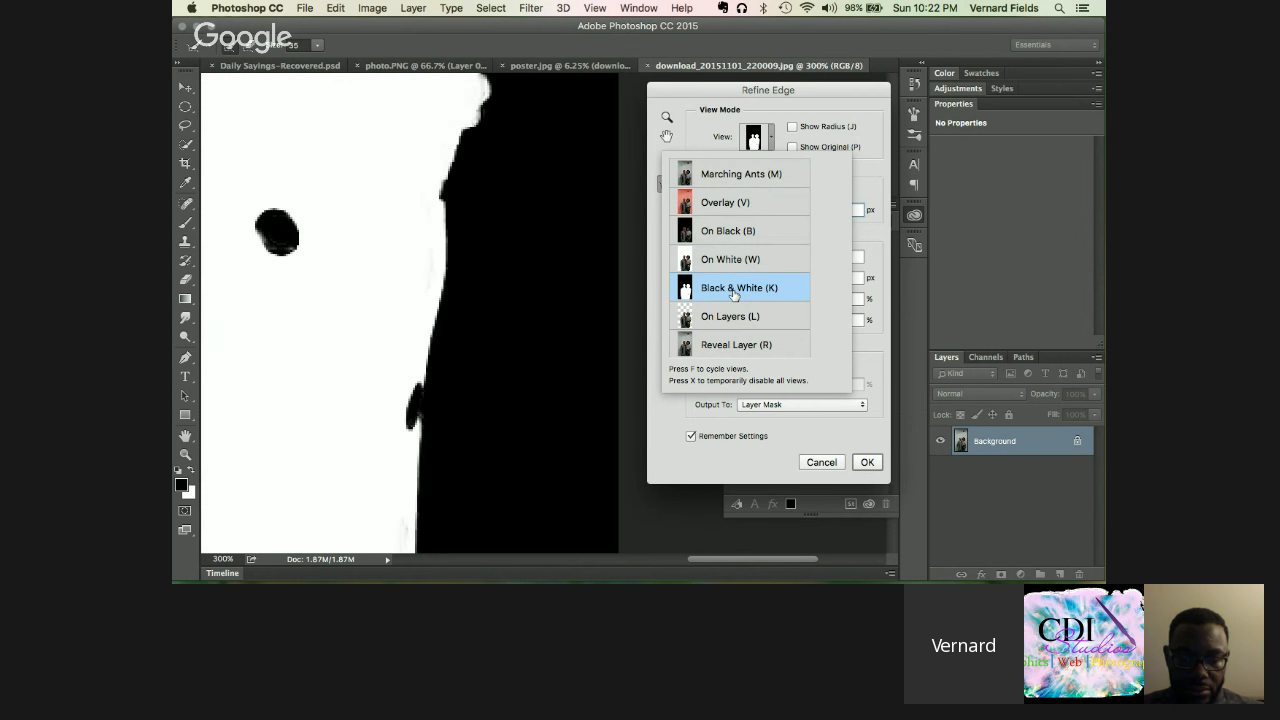
scroll(424, 234, left, 2)
scroll(424, 234, left, 4)
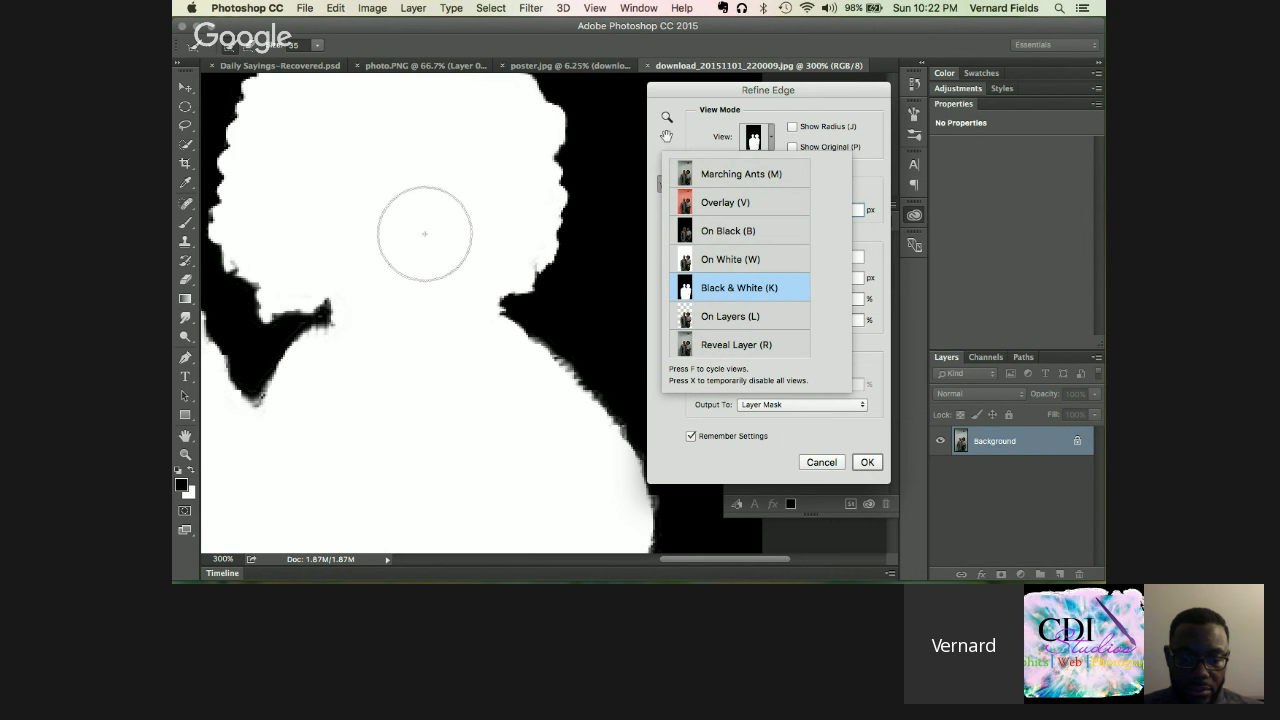
scroll(424, 234, up, 5)
scroll(424, 234, left, 5)
scroll(424, 234, down, 6)
scroll(424, 234, left, 5)
scroll(424, 234, right, 10)
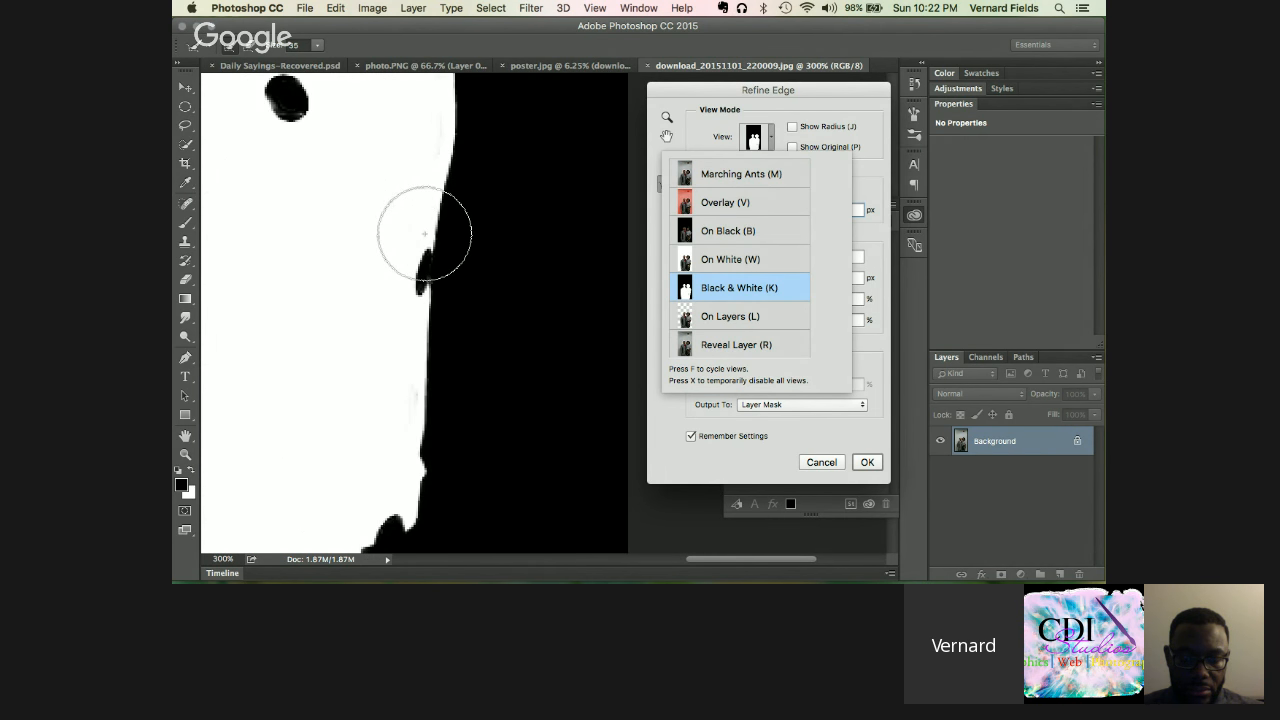
scroll(424, 234, down, 3)
scroll(424, 234, up, 7)
scroll(424, 234, left, 3)
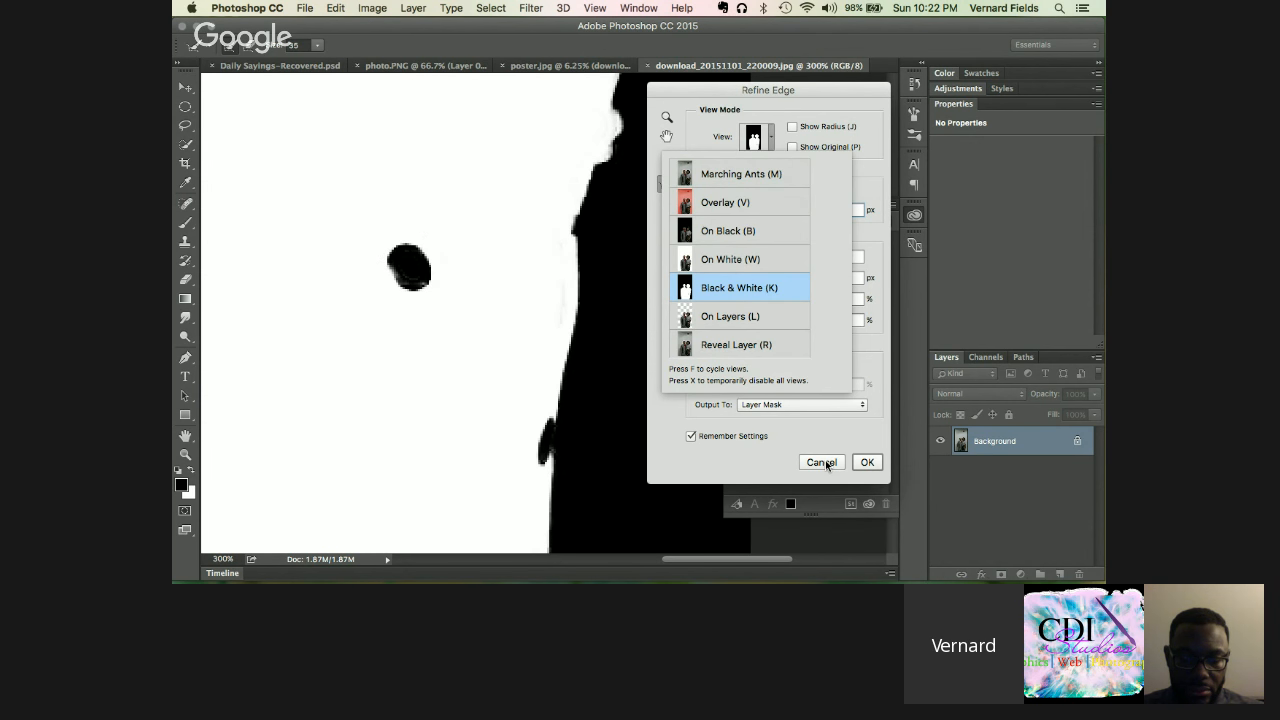
click(825, 460)
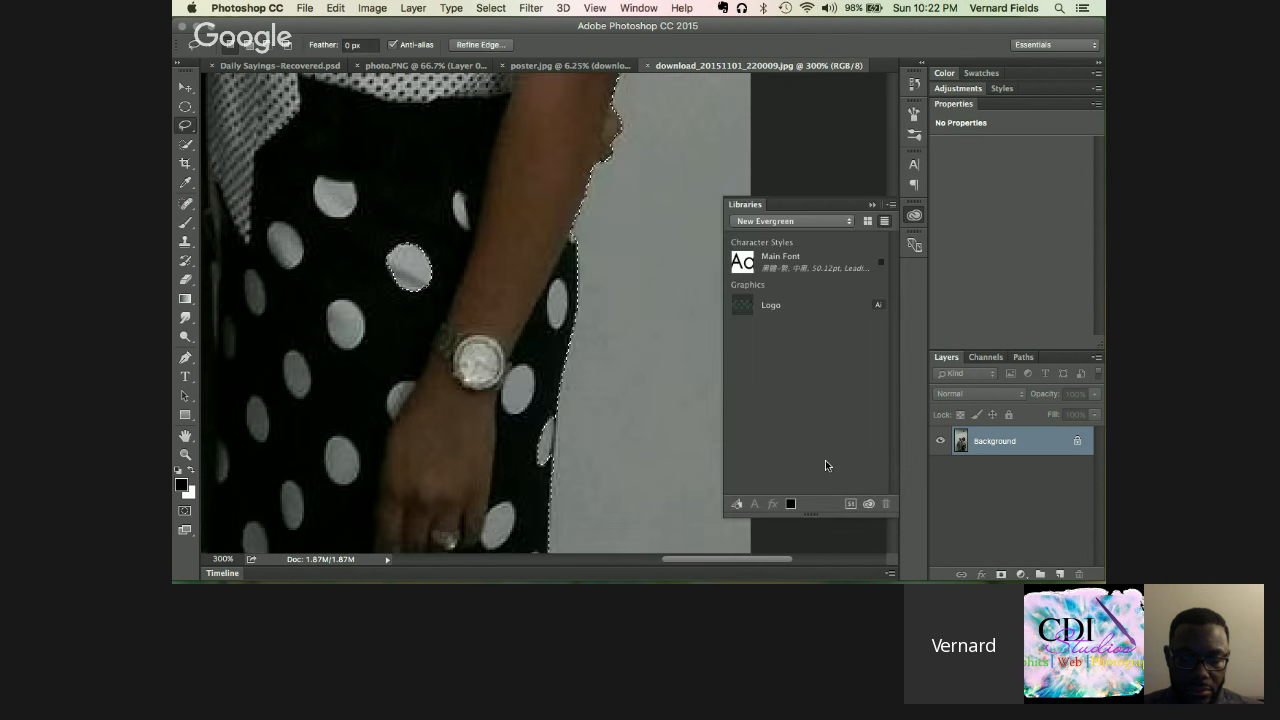
Step: Add the light polka dot beside her arm to the selection with the Lasso
mouse_move(443, 247)
mouse_down()
mouse_move(425, 231)
mouse_move(410, 293)
mouse_move(455, 278)
mouse_move(448, 249)
mouse_up()
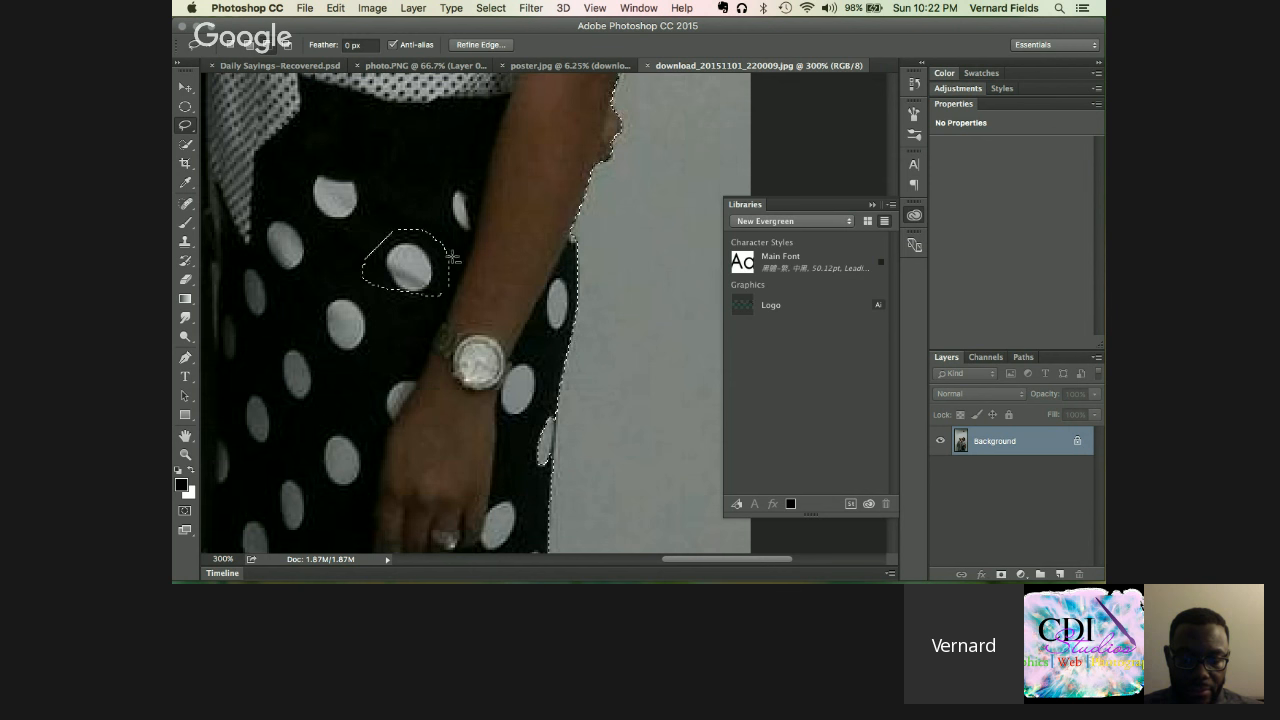
key(super+z)
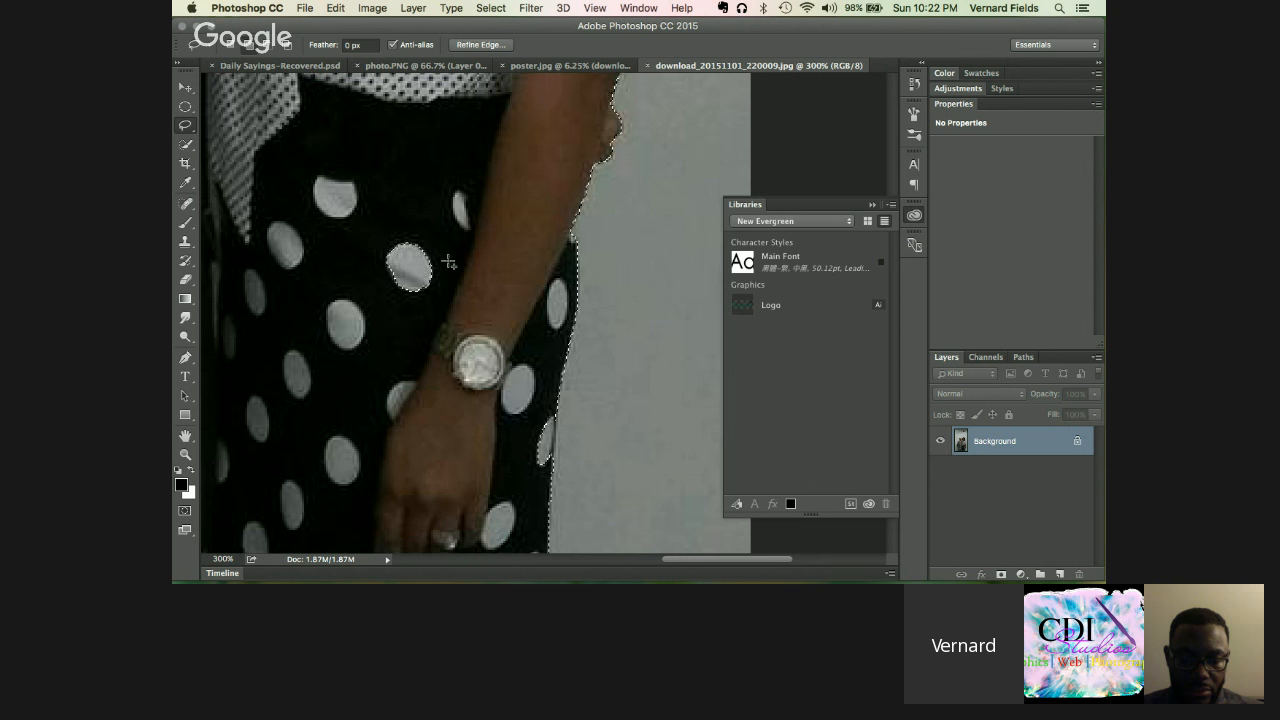
mouse_move(445, 256)
mouse_down()
mouse_move(369, 272)
mouse_move(398, 302)
mouse_move(439, 291)
mouse_move(446, 252)
mouse_up()
drag(549, 410, 549, 412)
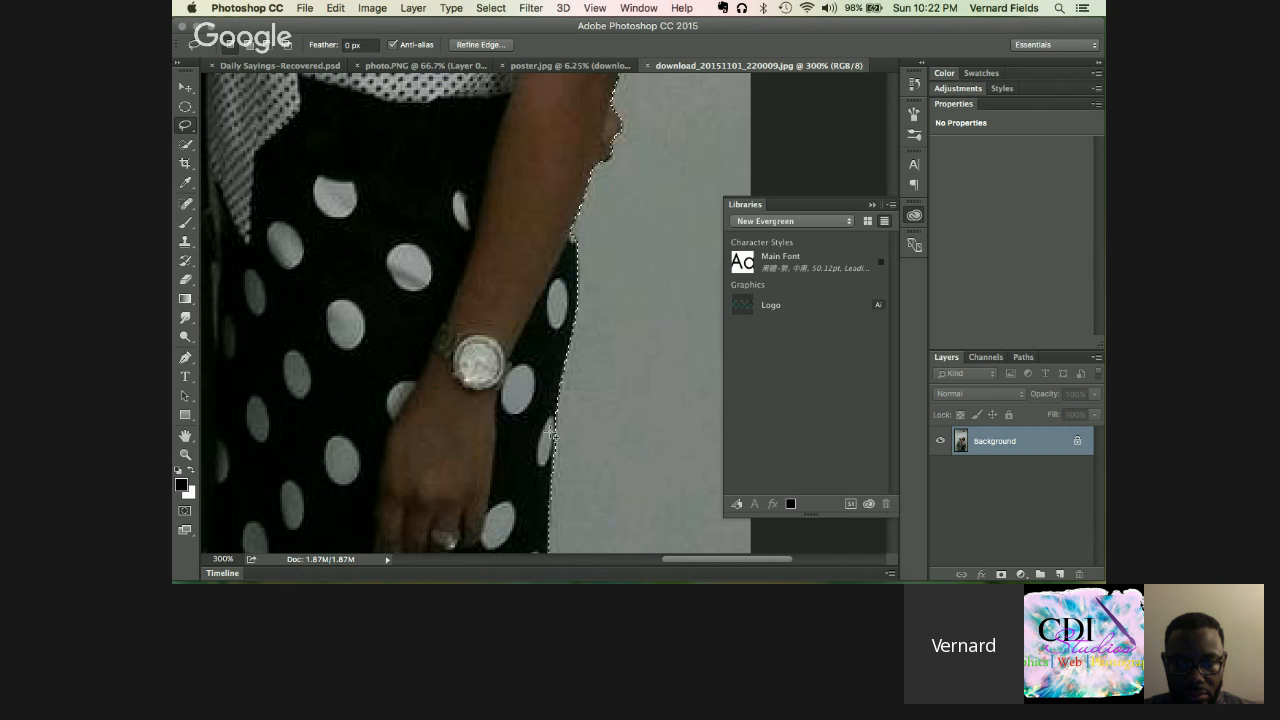
Step: Lasso out the grey patch between the man's suit and her skirt hem
scroll(545, 450, down, 5)
scroll(545, 450, left, 5)
scroll(535, 462, down, 2)
scroll(535, 462, right, 5)
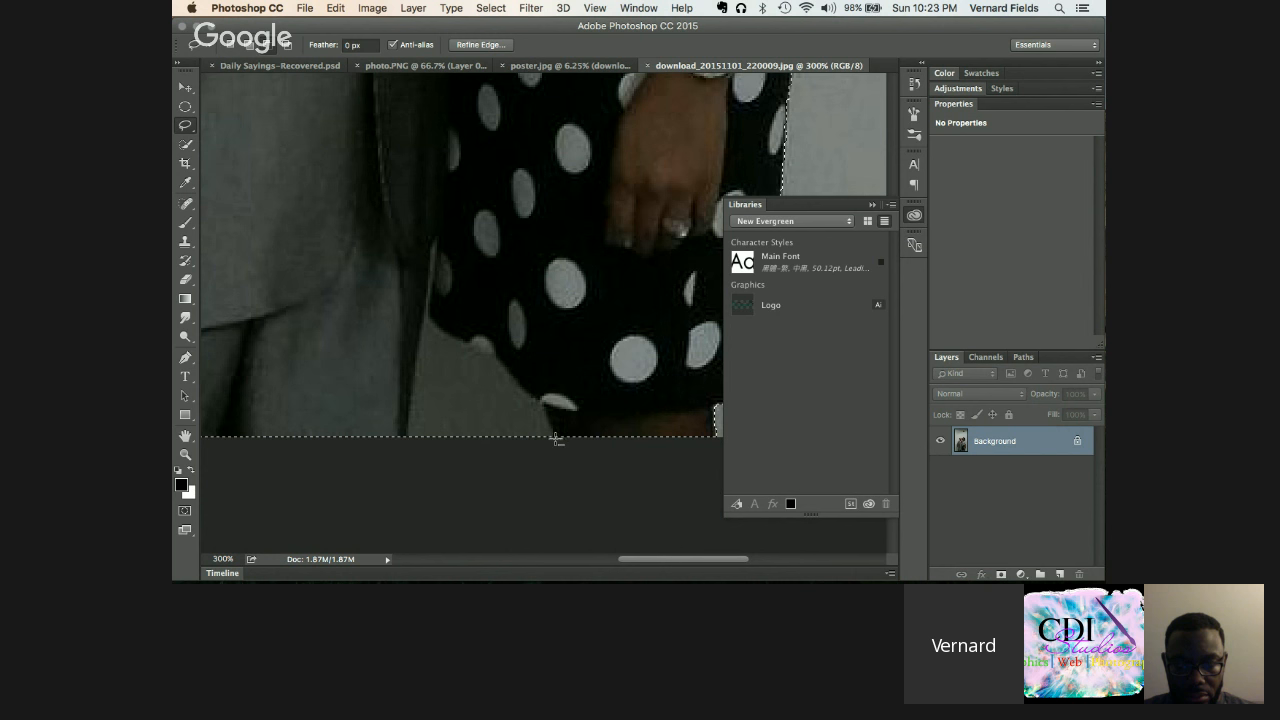
drag(543, 407, 435, 328)
mouse_move(409, 411)
mouse_down()
mouse_move(426, 455)
mouse_move(528, 452)
mouse_up()
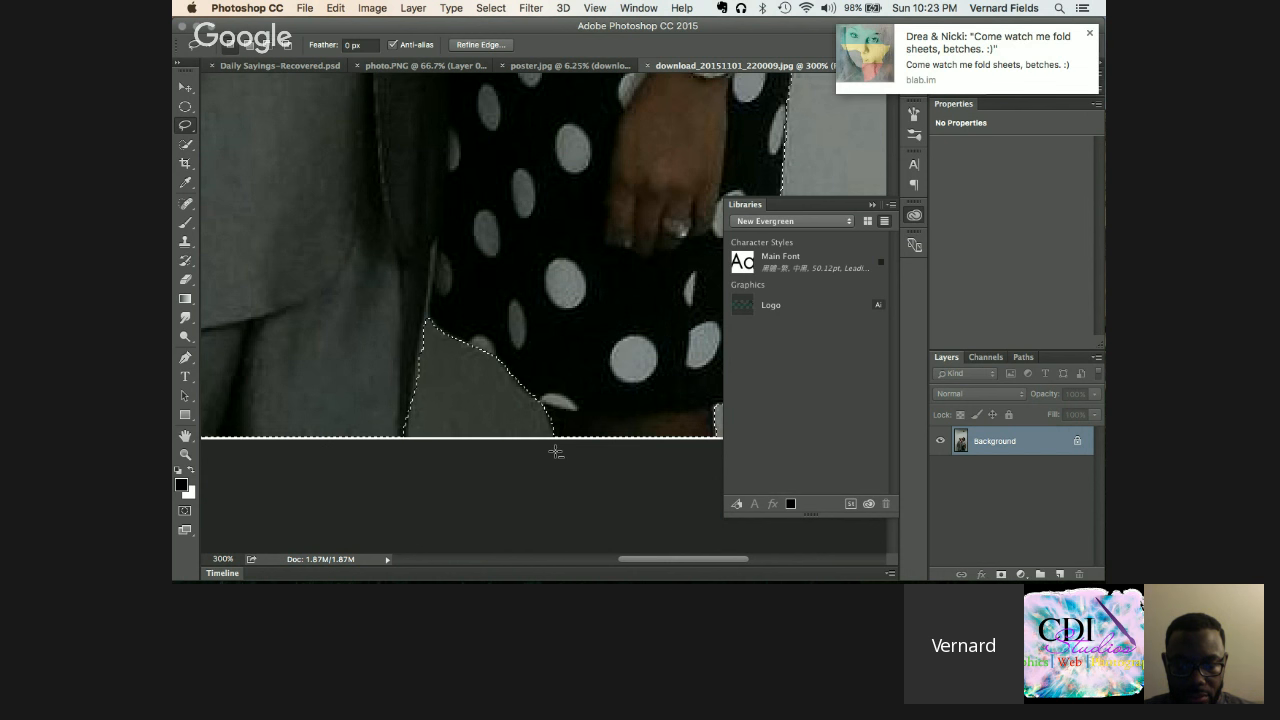
Step: Dismiss the pop-up notification and return to the photo in Photoshop
scroll(577, 356, up, 5)
scroll(577, 356, up, 5)
scroll(577, 356, right, 3)
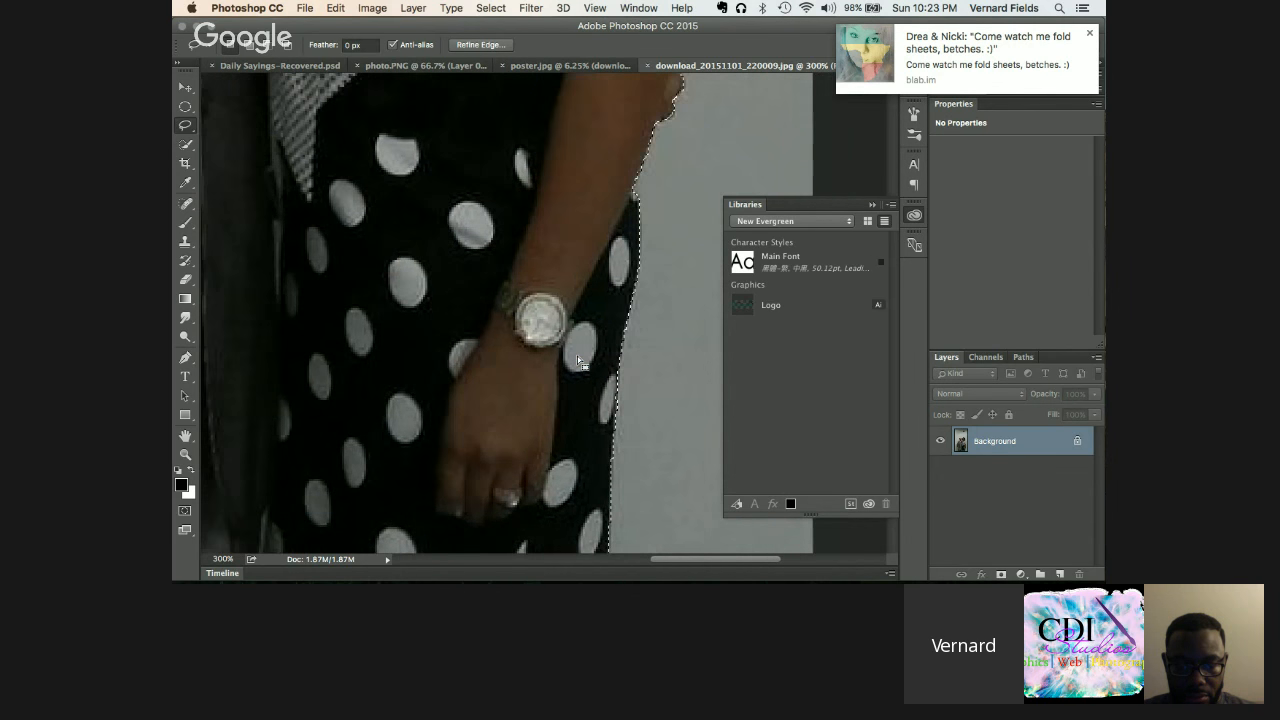
click(1090, 34)
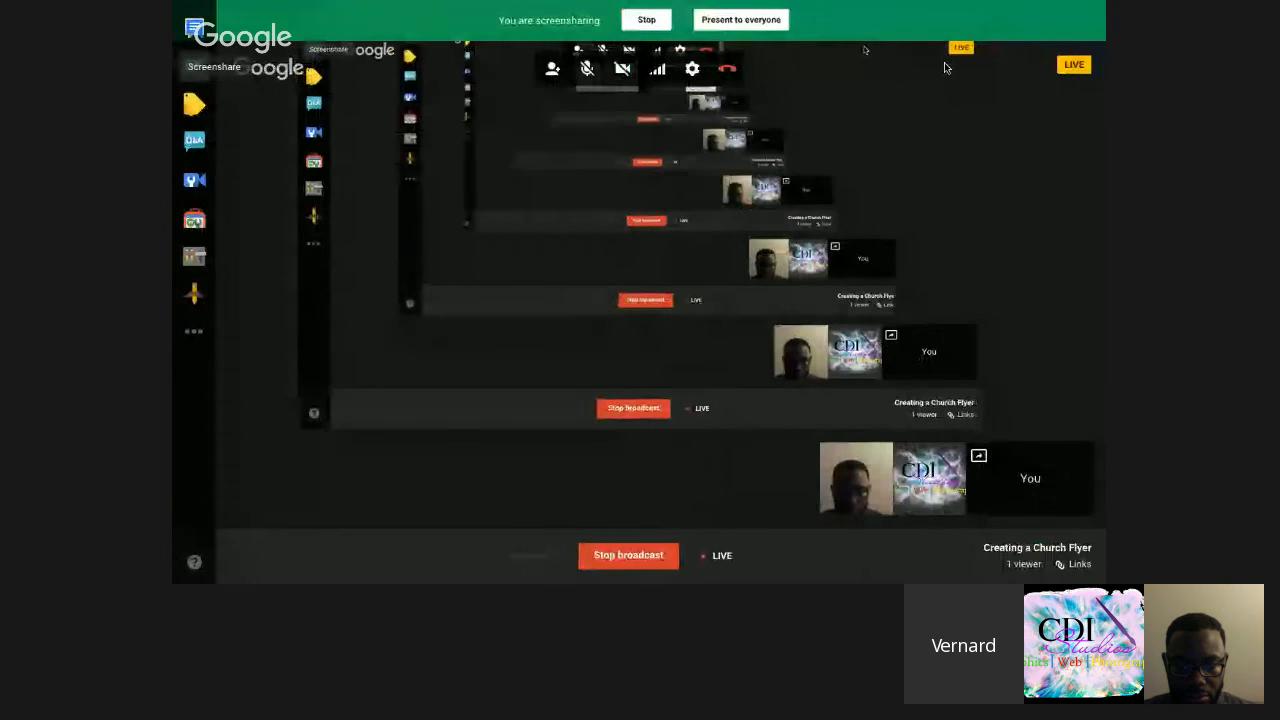
key(super+Tab)
key(super+Tab)
key(super+Tab)
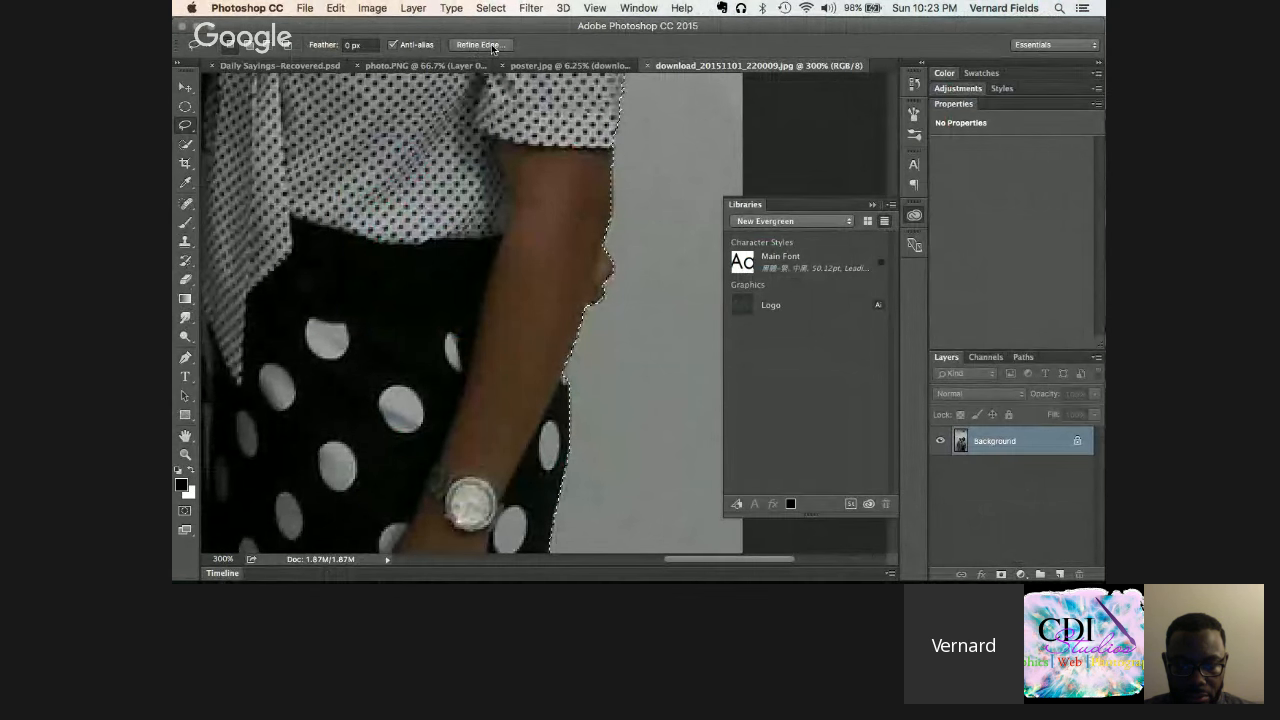
Step: Refine Edge with Radius 1.0 px, Smooth 1, Feather 0.5 px, Shift Edge -13%, output to Layer Mask
click(491, 49)
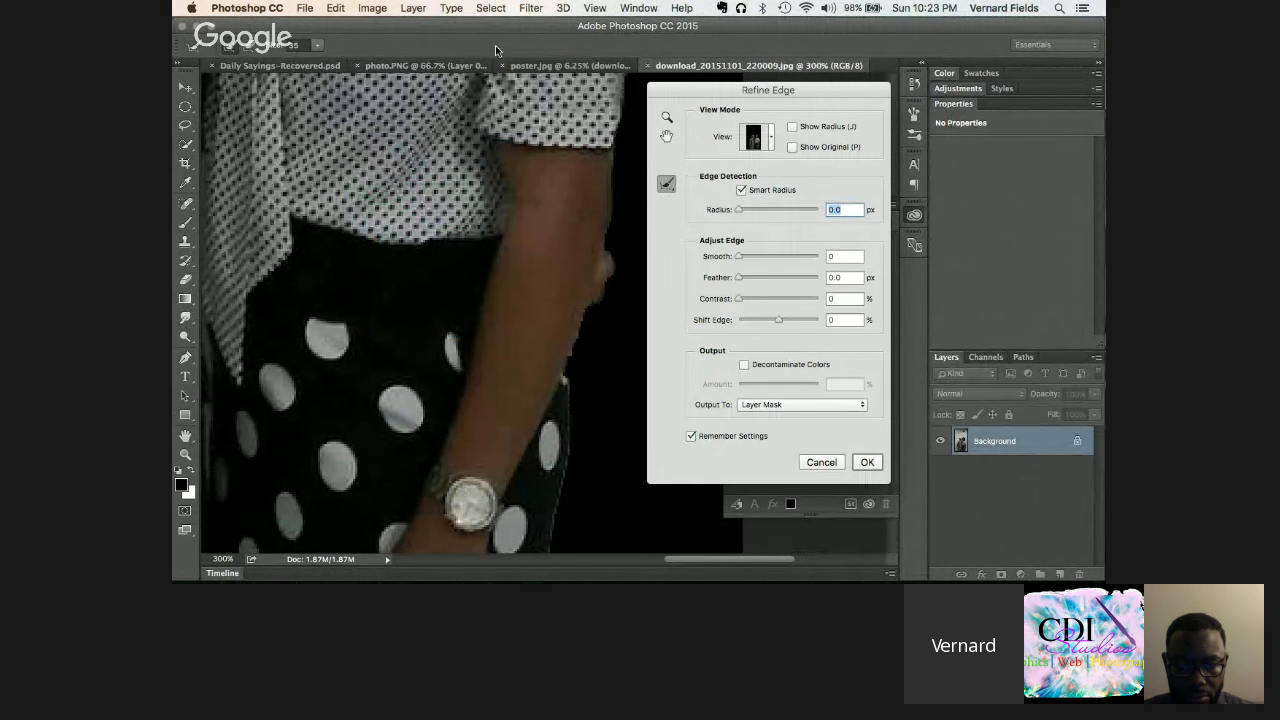
scroll(568, 303, up, 5)
scroll(568, 303, up, 3)
scroll(568, 303, right, 5)
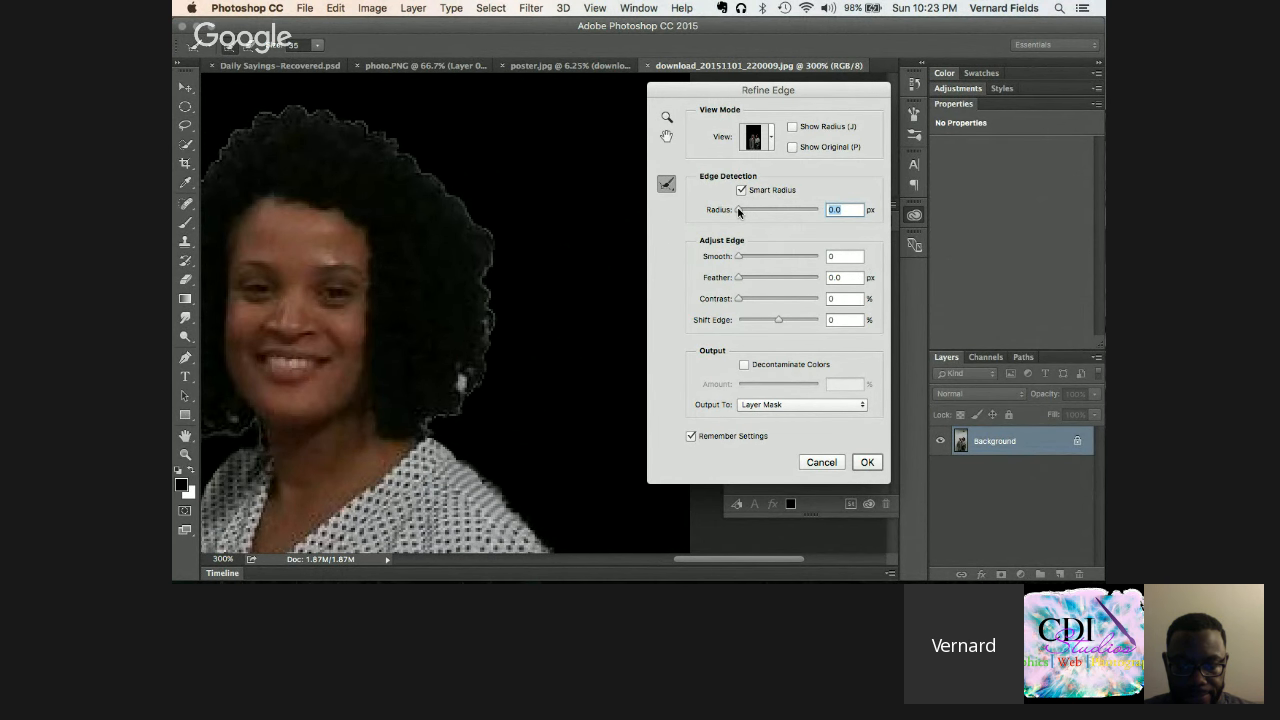
drag(744, 212, 744, 216)
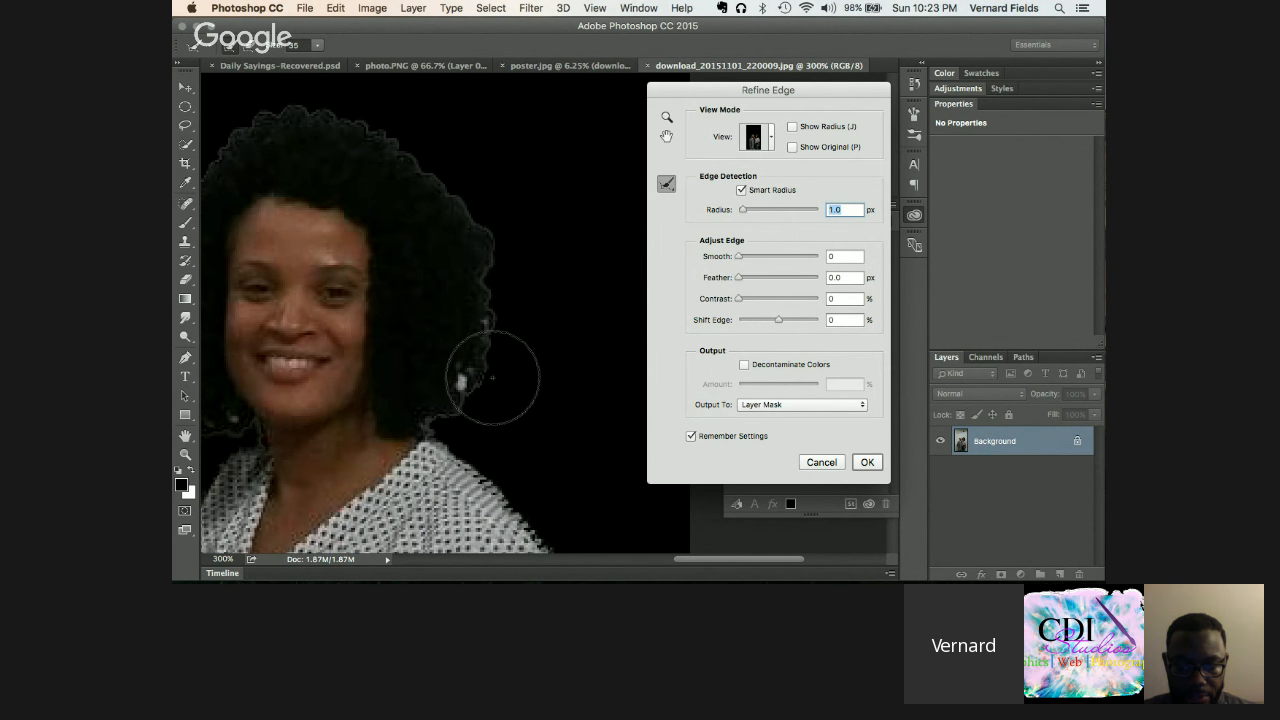
scroll(493, 378, left, 4)
scroll(493, 378, down, 2)
click(739, 257)
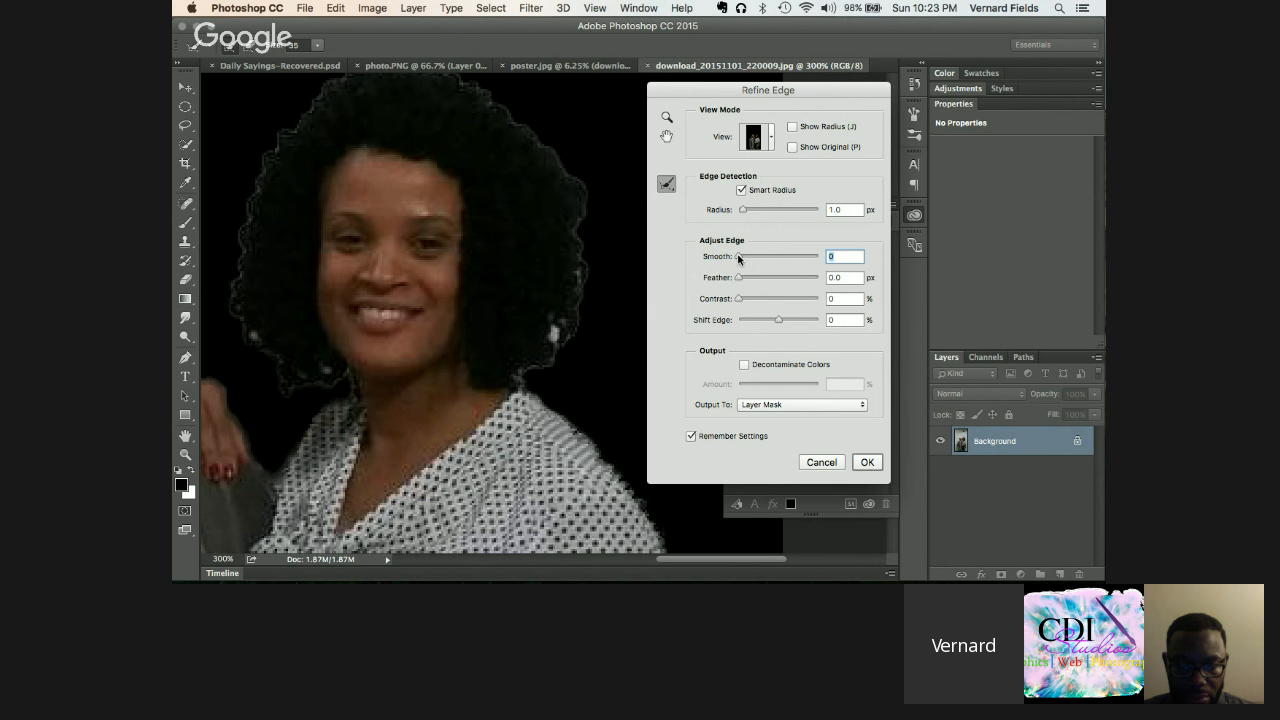
click(740, 257)
click(741, 278)
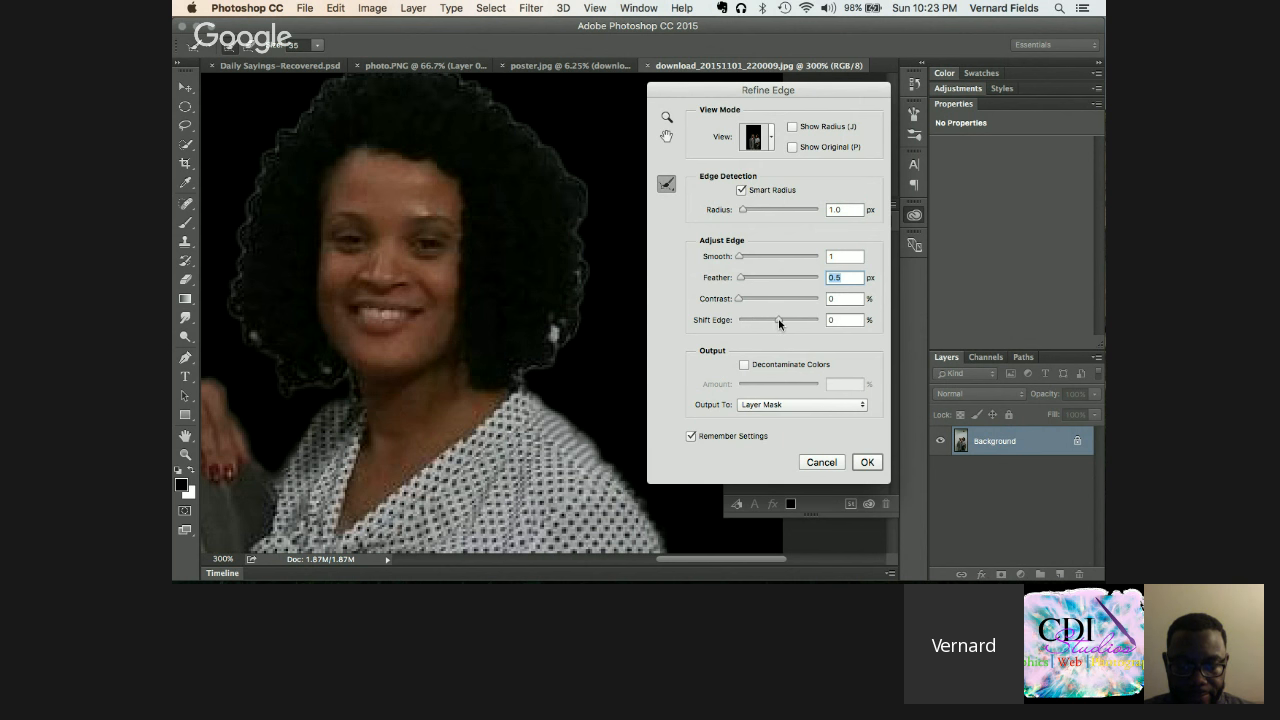
click(779, 320)
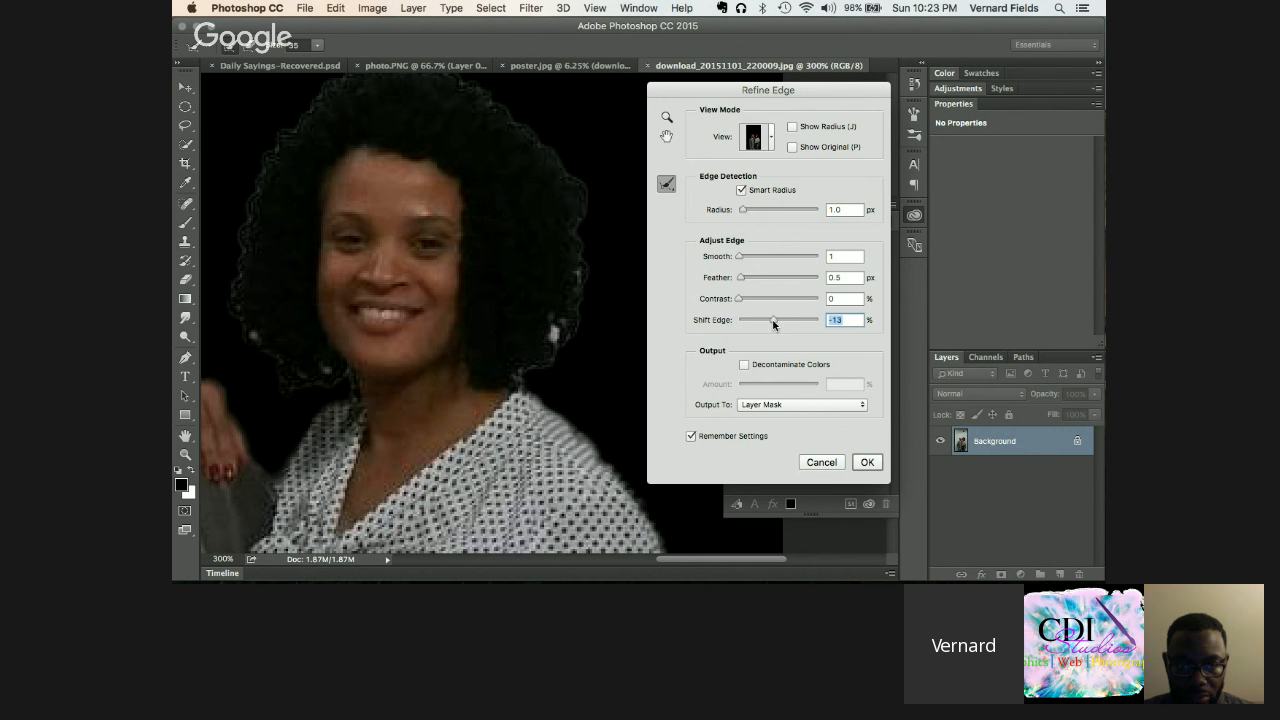
scroll(528, 320, left, 5)
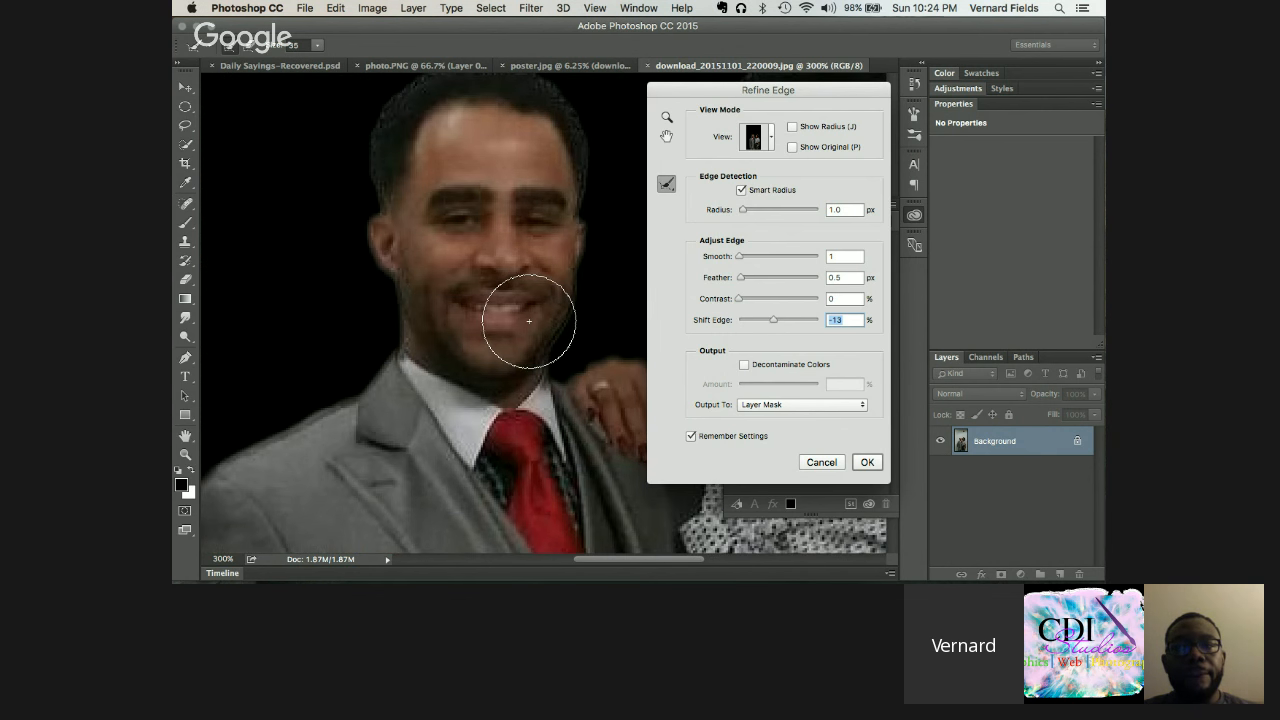
scroll(528, 320, right, 5)
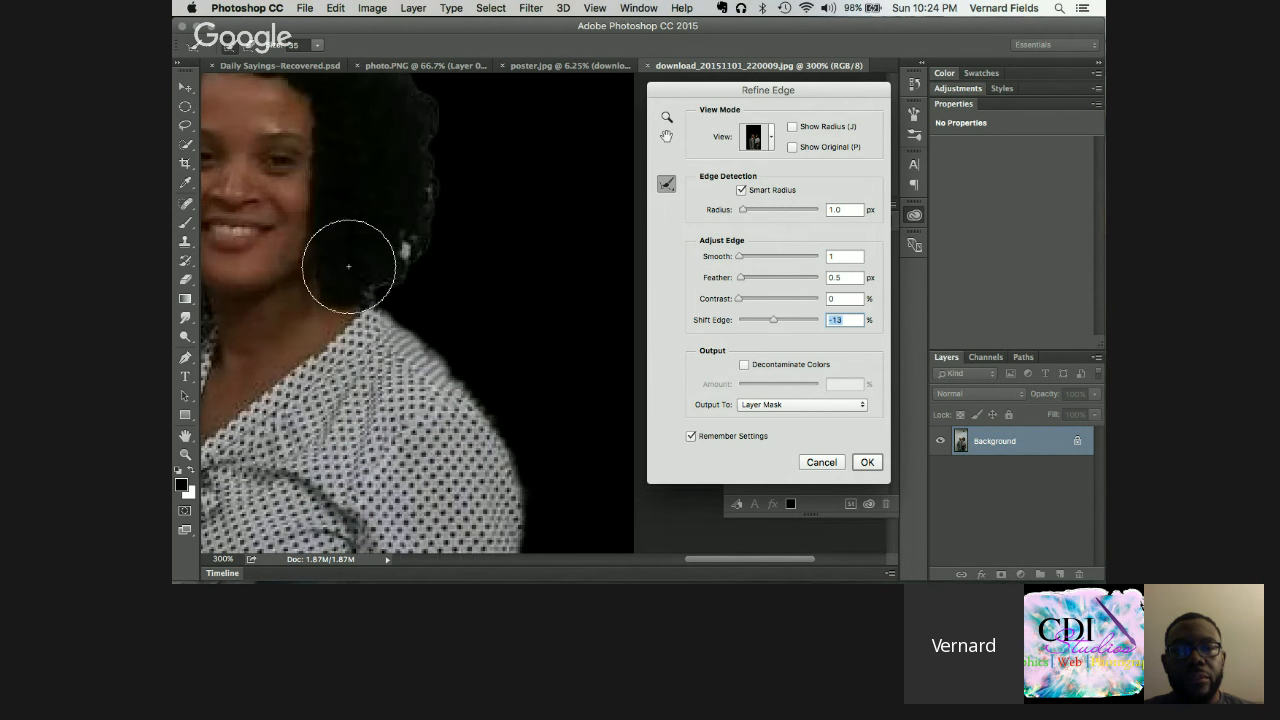
scroll(348, 266, left, 5)
scroll(348, 262, right, 8)
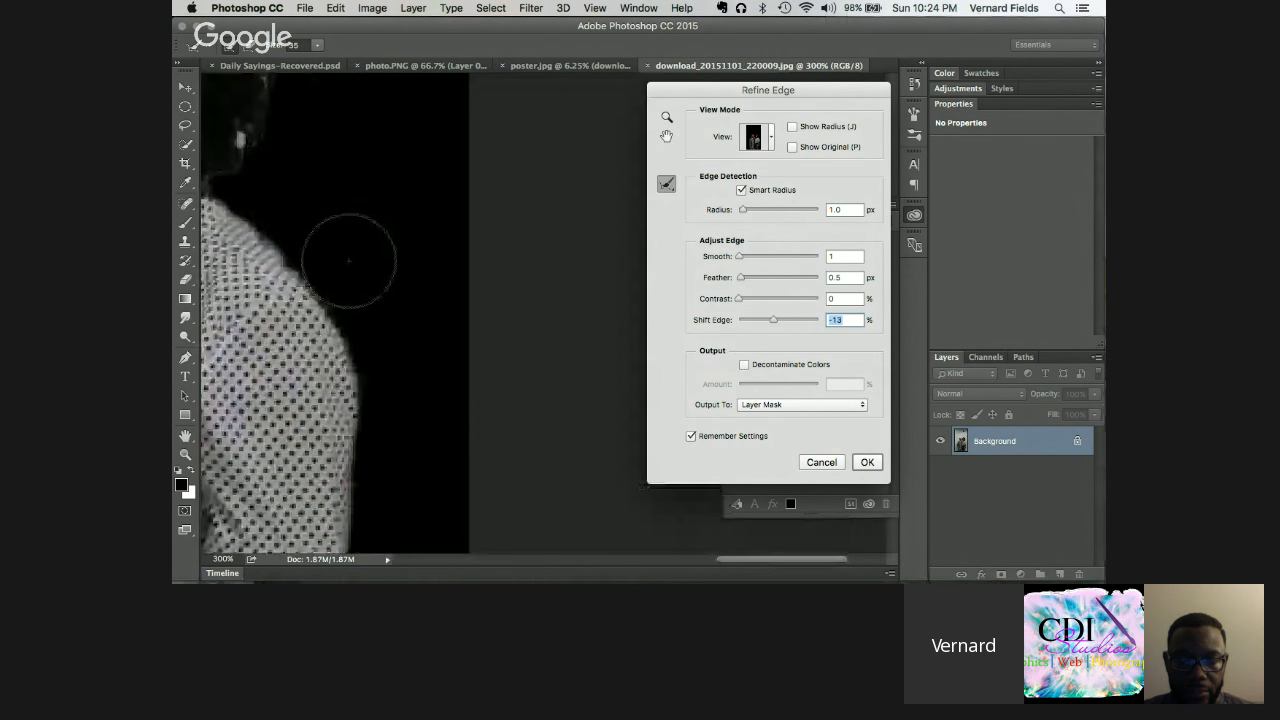
scroll(348, 260, left, 8)
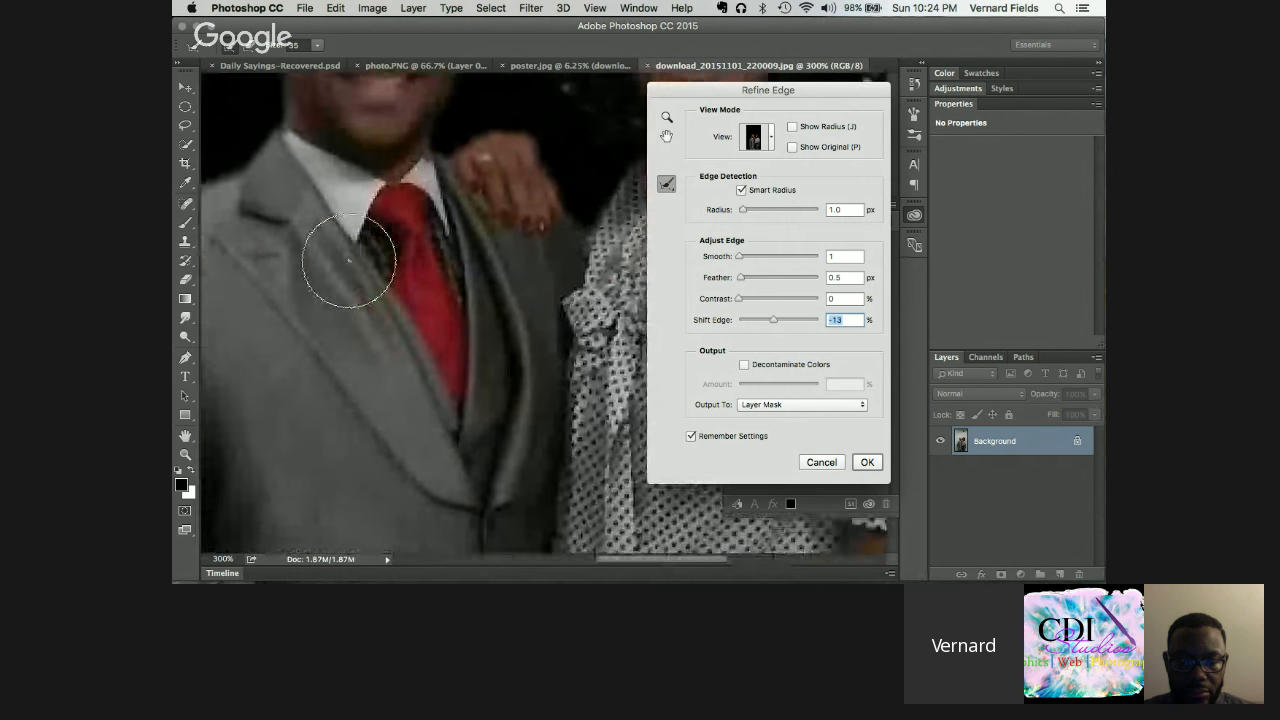
scroll(348, 260, down, 3)
scroll(348, 260, left, 2)
scroll(345, 258, right, 3)
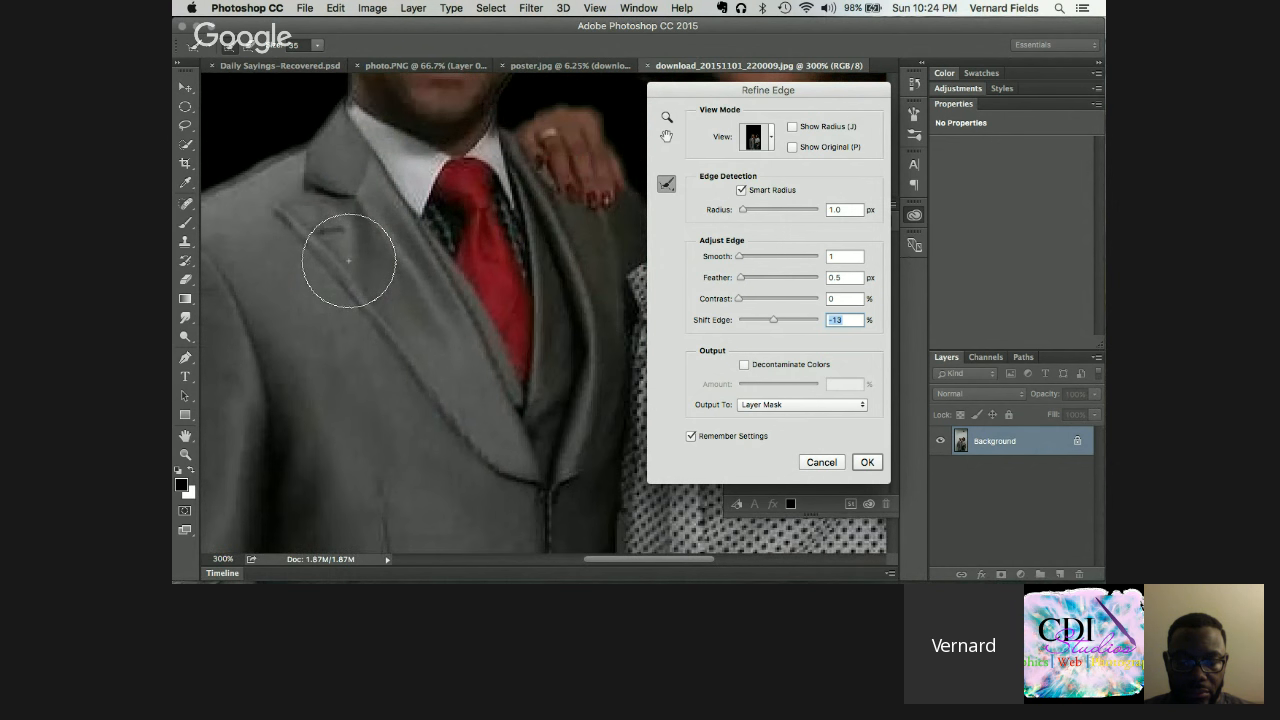
scroll(345, 258, up, 4)
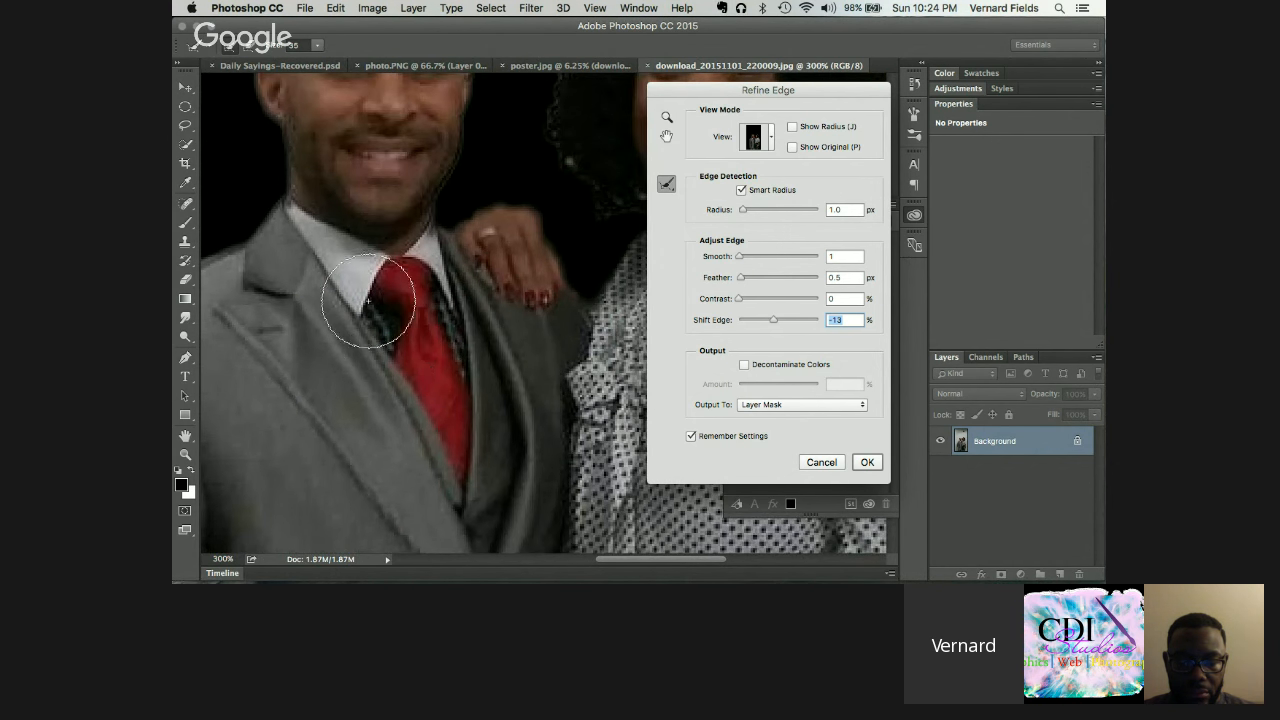
click(862, 463)
Step: Target Layer 0's layer mask thumbnail and switch to the Brush tool
scroll(603, 319, up, 5)
scroll(603, 319, right, 3)
scroll(603, 319, down, 5)
scroll(603, 319, left, 4)
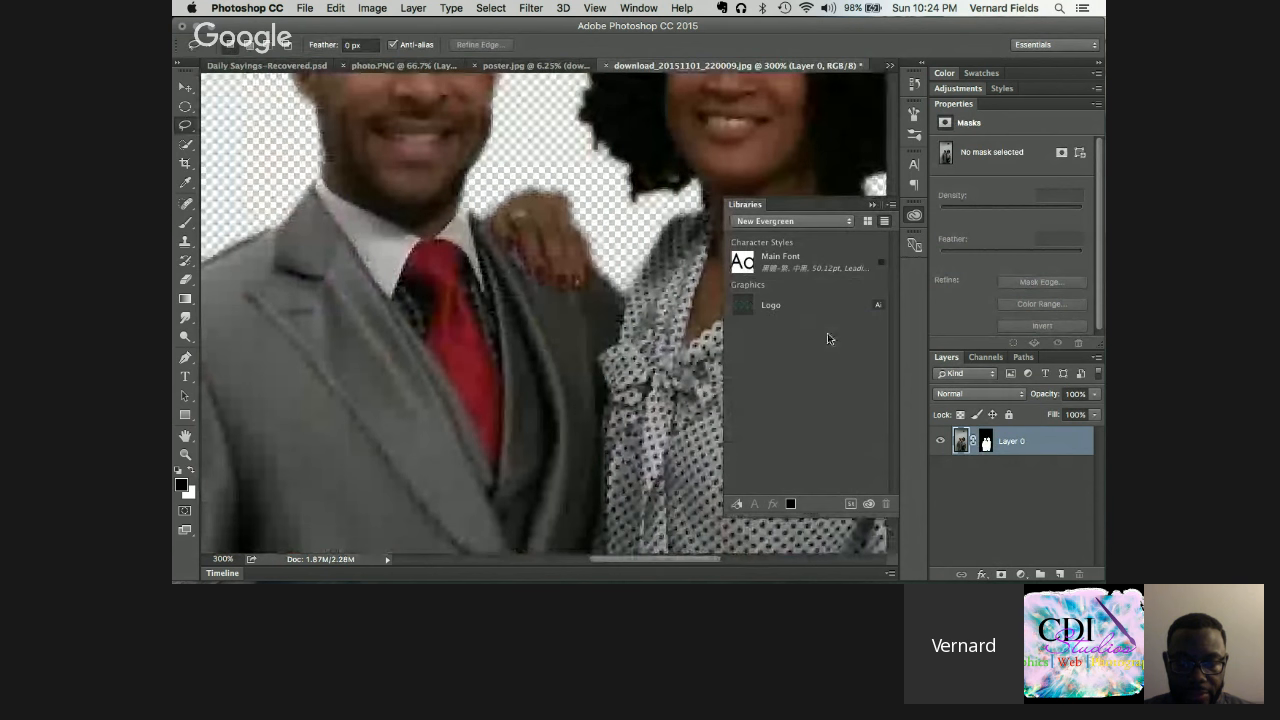
click(986, 443)
click(986, 443)
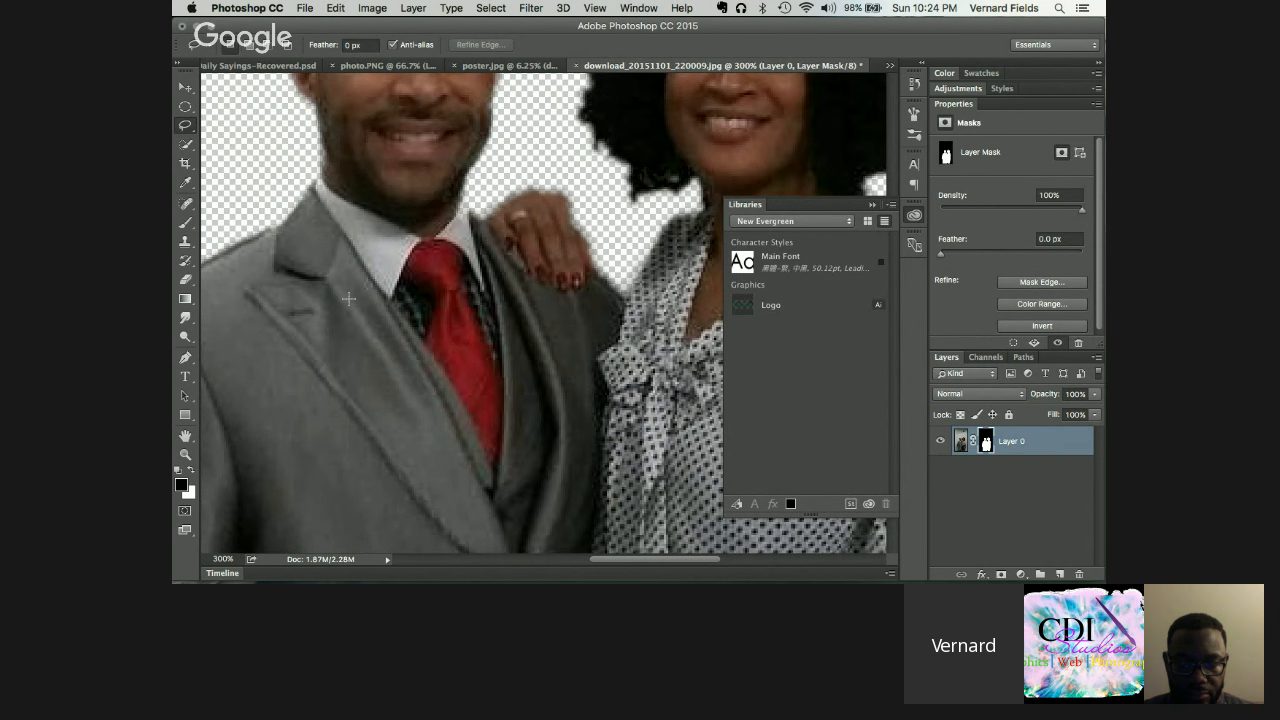
key(b)
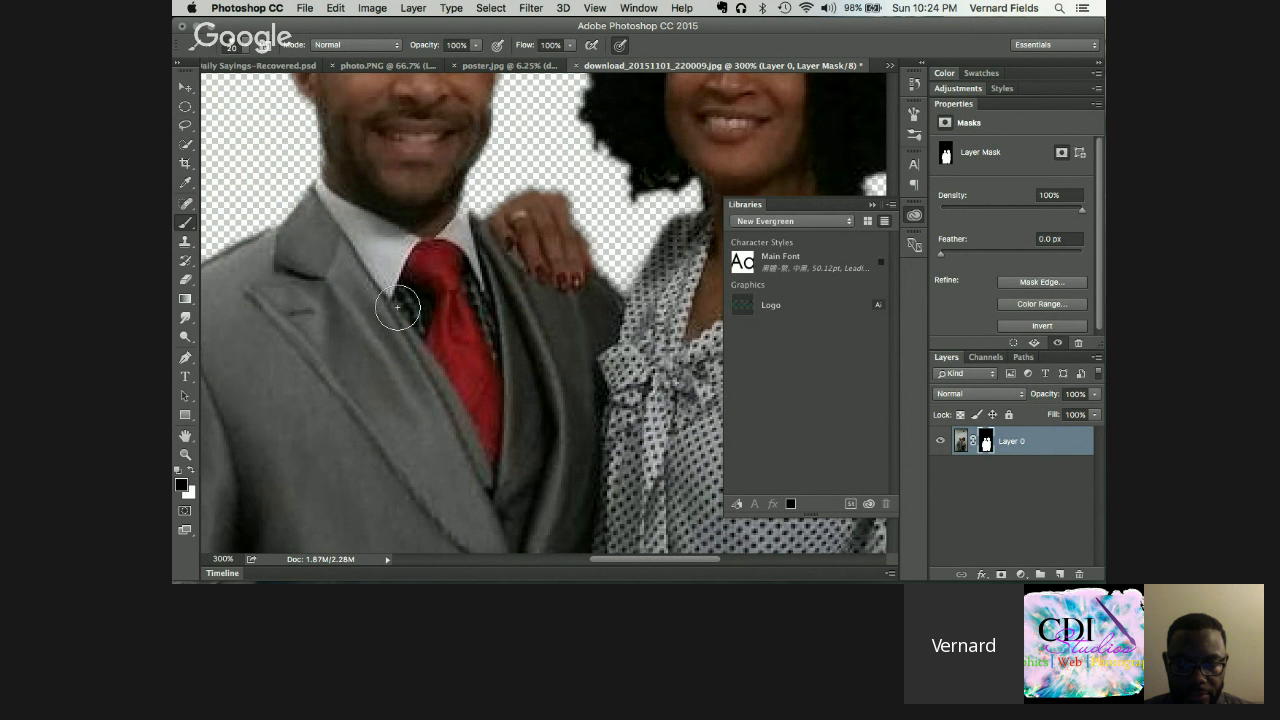
Step: With a smaller brush, paint white on the mask to reveal the patterned vest beside the tie
key(bracketleft)
key(bracketleft)
drag(397, 307, 418, 334)
key(x)
mouse_move(413, 319)
mouse_down()
mouse_move(402, 304)
mouse_move(416, 300)
mouse_up()
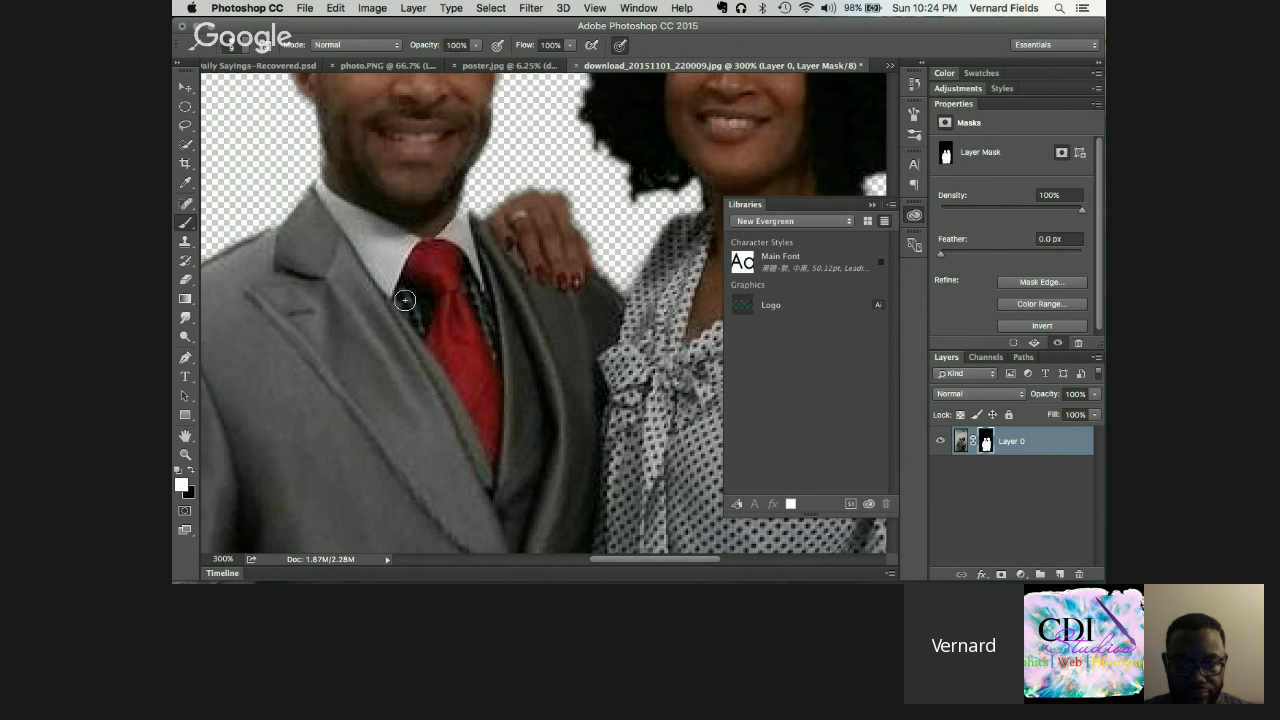
scroll(431, 328, right, 5)
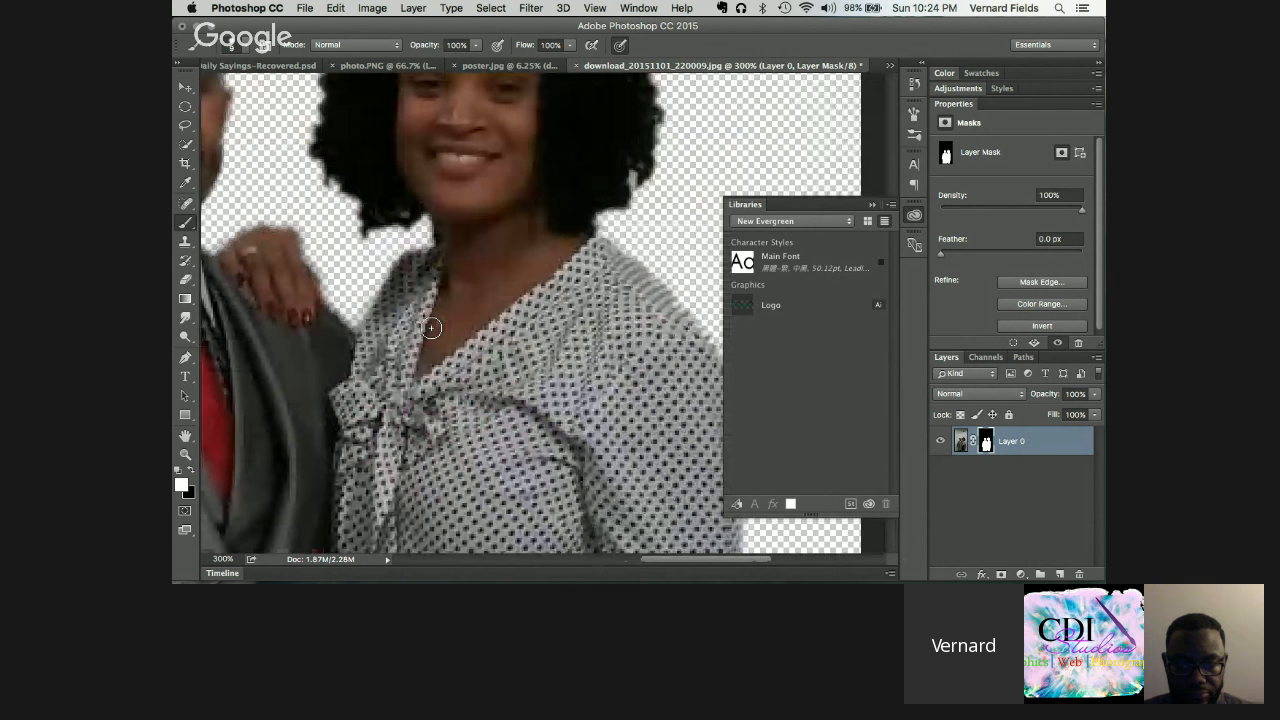
scroll(431, 328, left, 7)
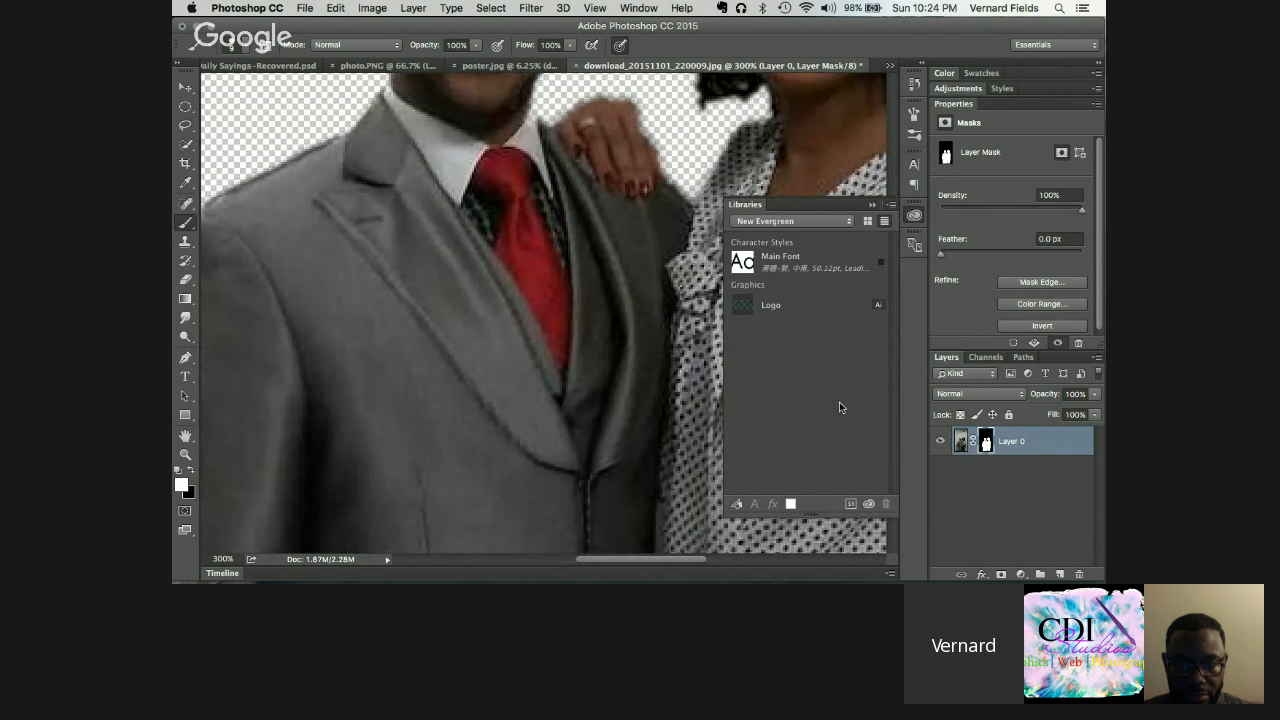
scroll(509, 214, down, 4)
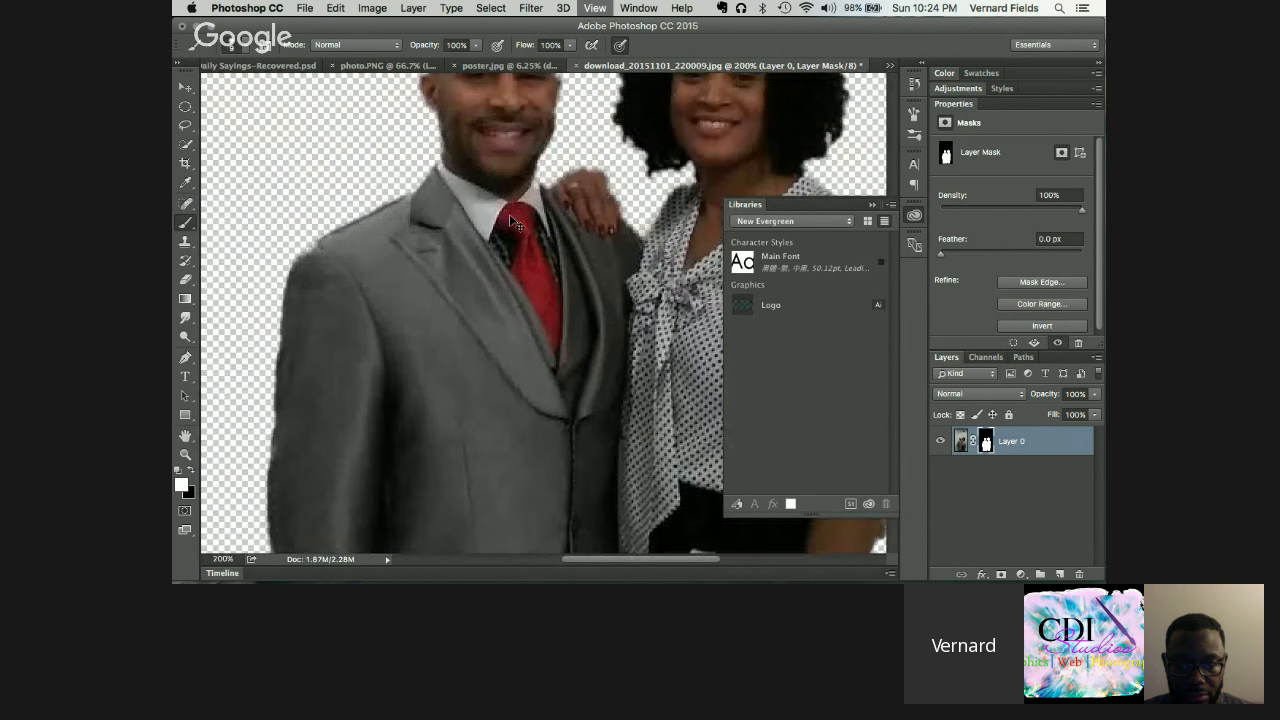
scroll(509, 214, up, 3)
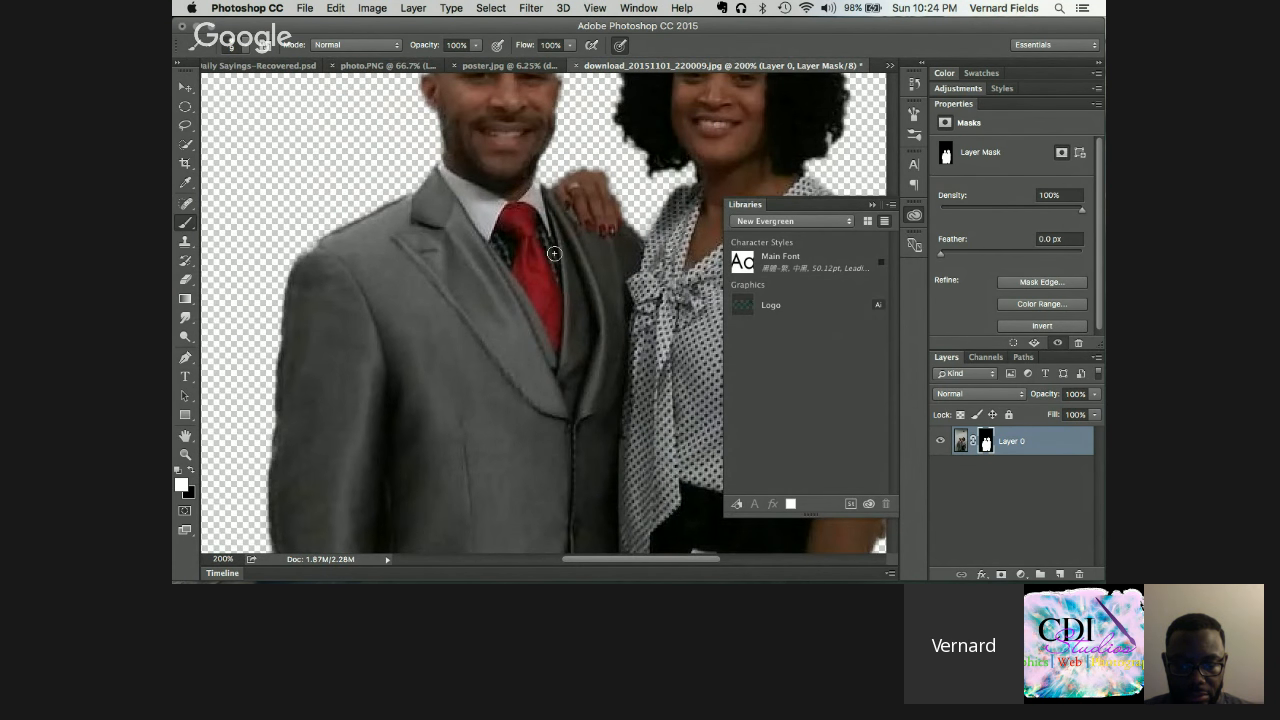
scroll(560, 265, right, 5)
scroll(553, 253, down, 2)
scroll(553, 253, right, 2)
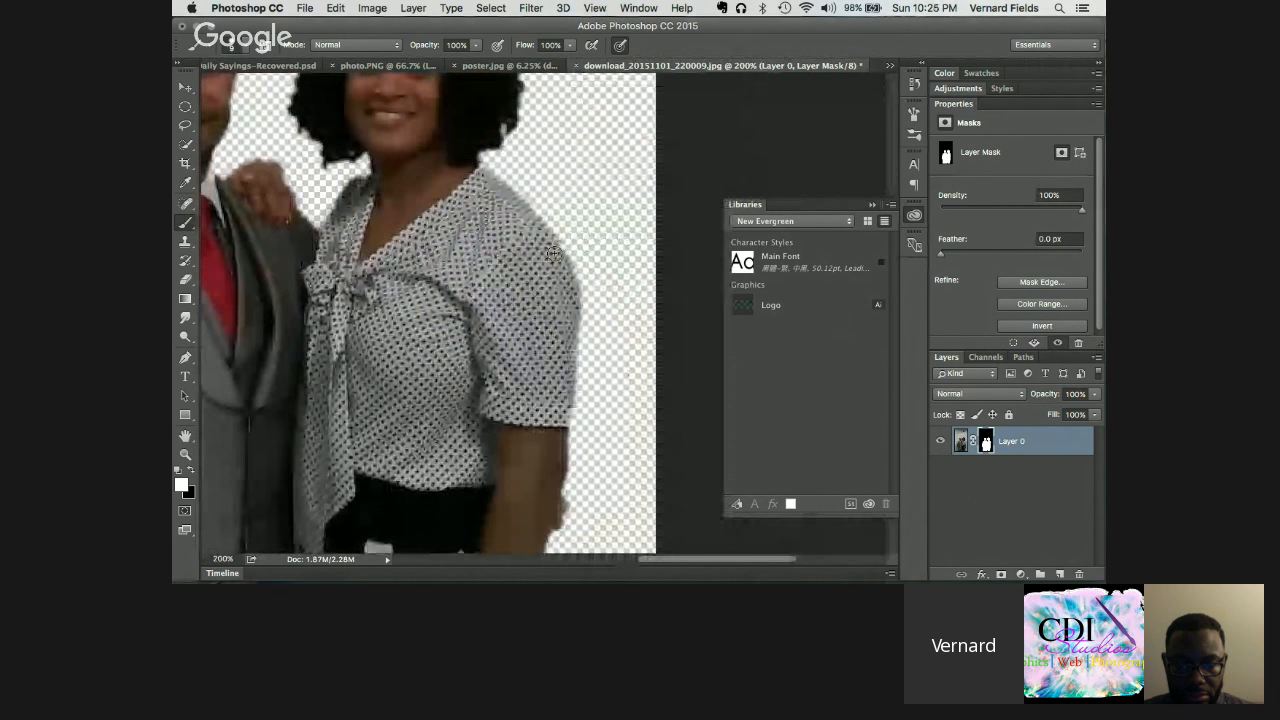
scroll(556, 258, up, 4)
scroll(560, 262, up, 5)
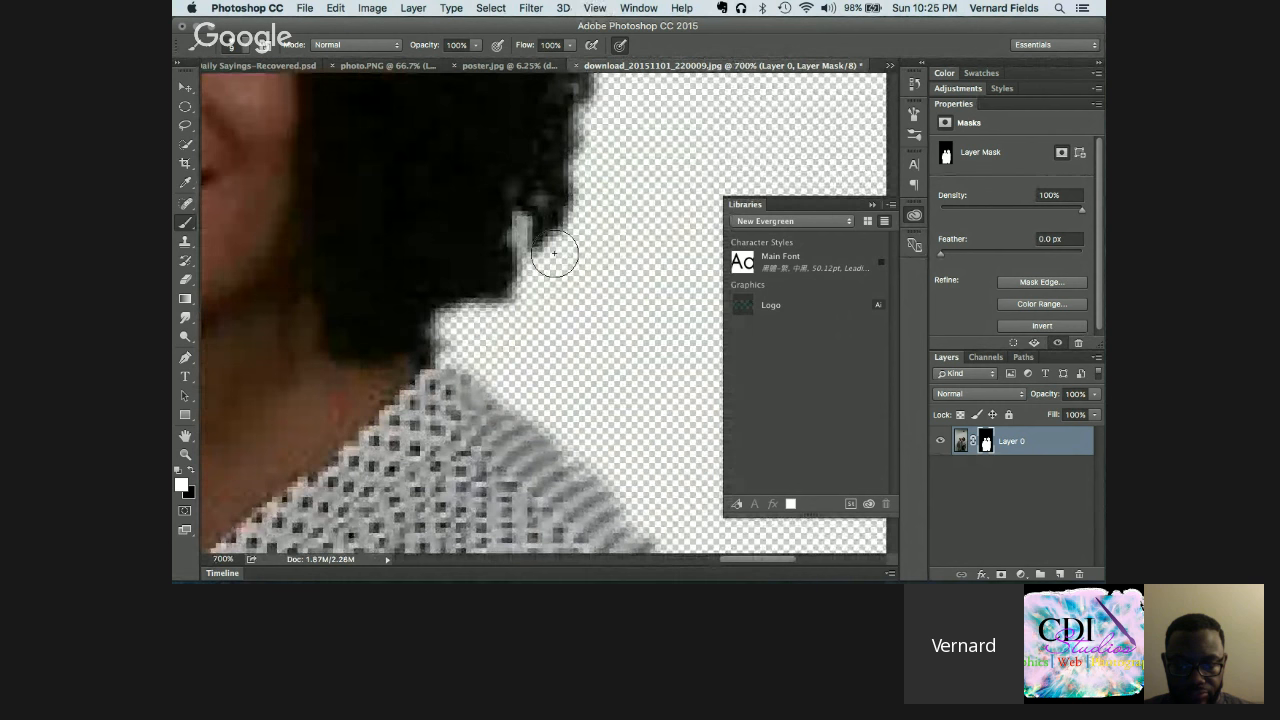
Step: Paint black with a finer brush to hide the stray patch at the woman's hair edge
key(bracketleft)
key(bracketleft)
key(bracketleft)
key(bracketleft)
key(x)
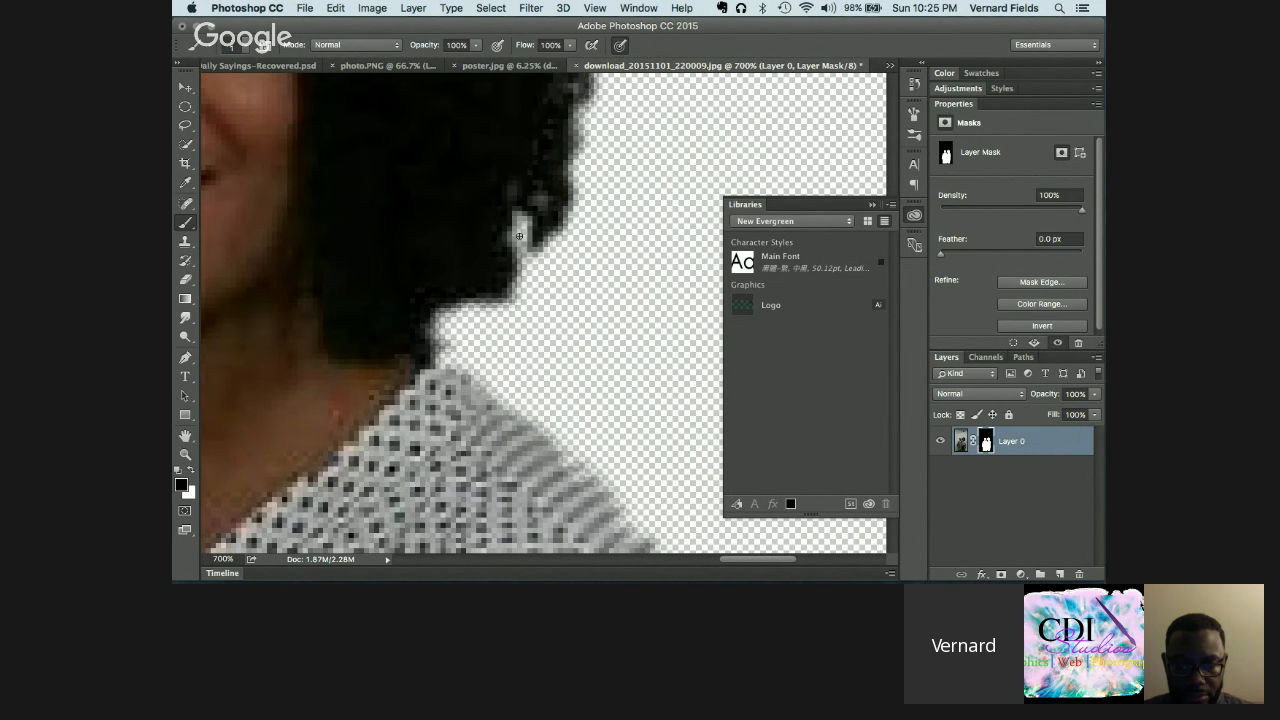
drag(519, 218, 515, 238)
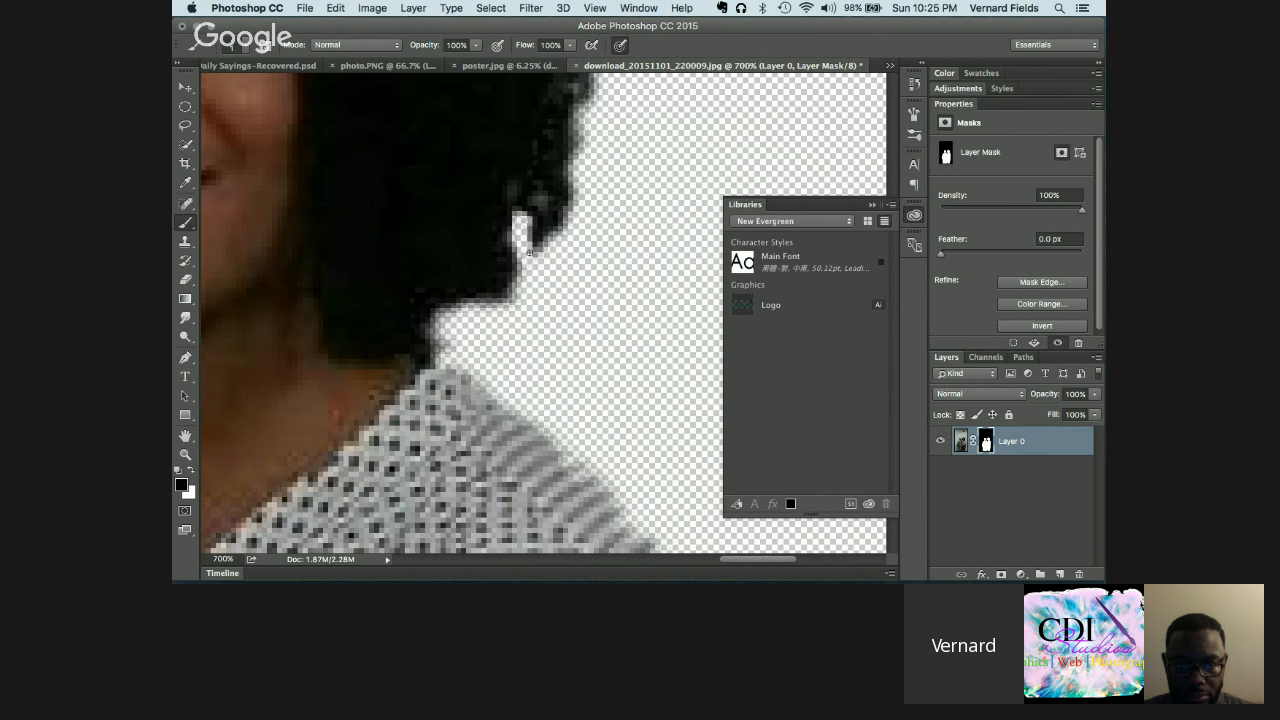
scroll(529, 252, up, 10)
scroll(529, 252, left, 10)
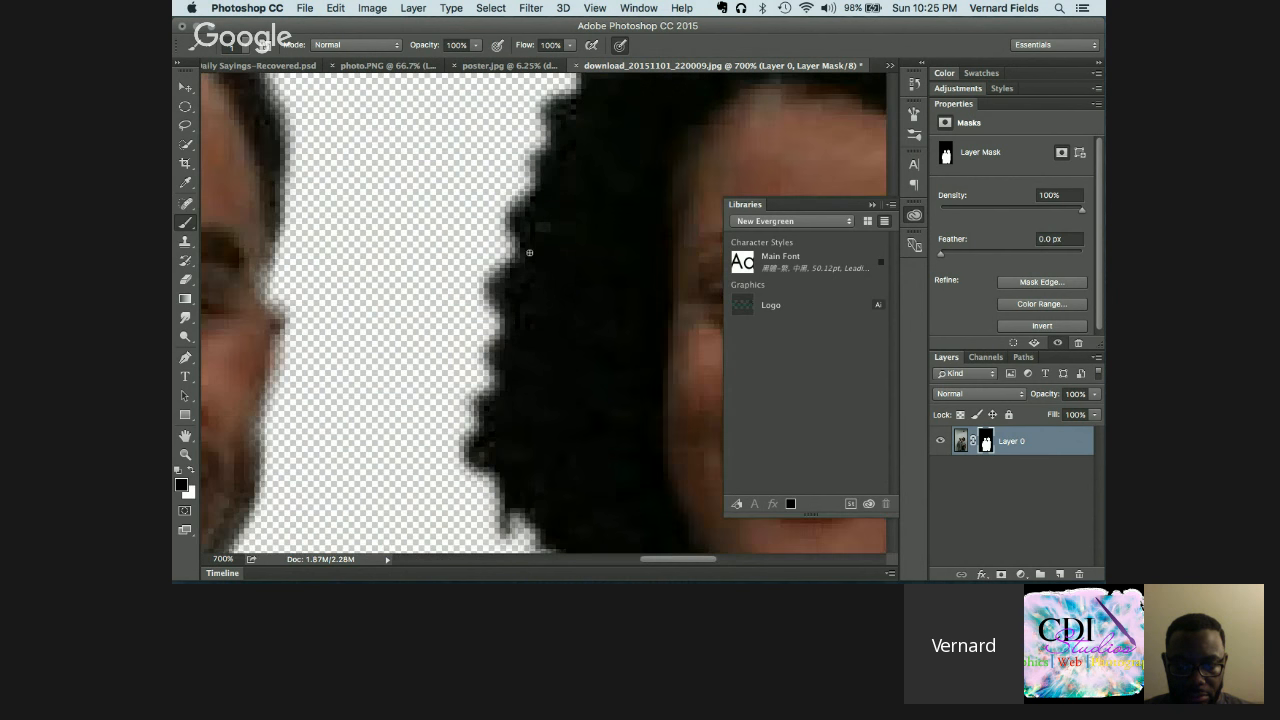
scroll(529, 252, down, 15)
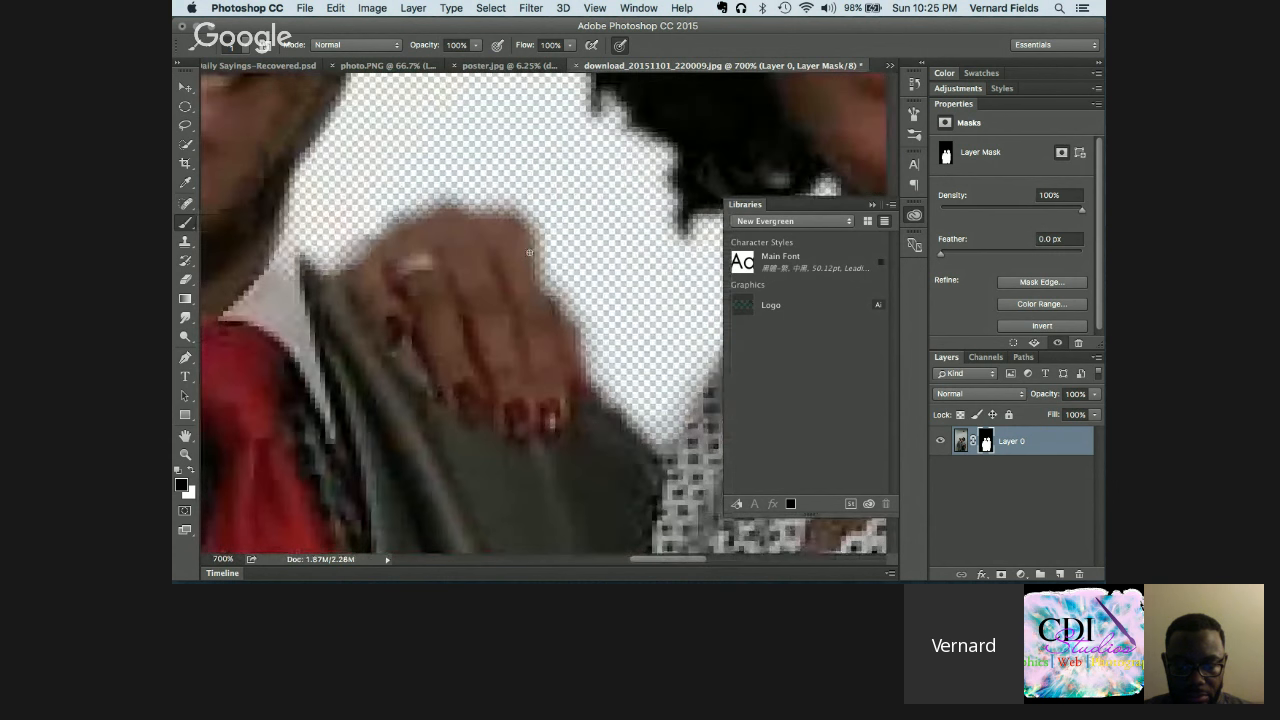
scroll(529, 252, right, 5)
scroll(529, 252, down, 5)
scroll(529, 252, up, 5)
scroll(529, 252, left, 8)
scroll(529, 252, up, 3)
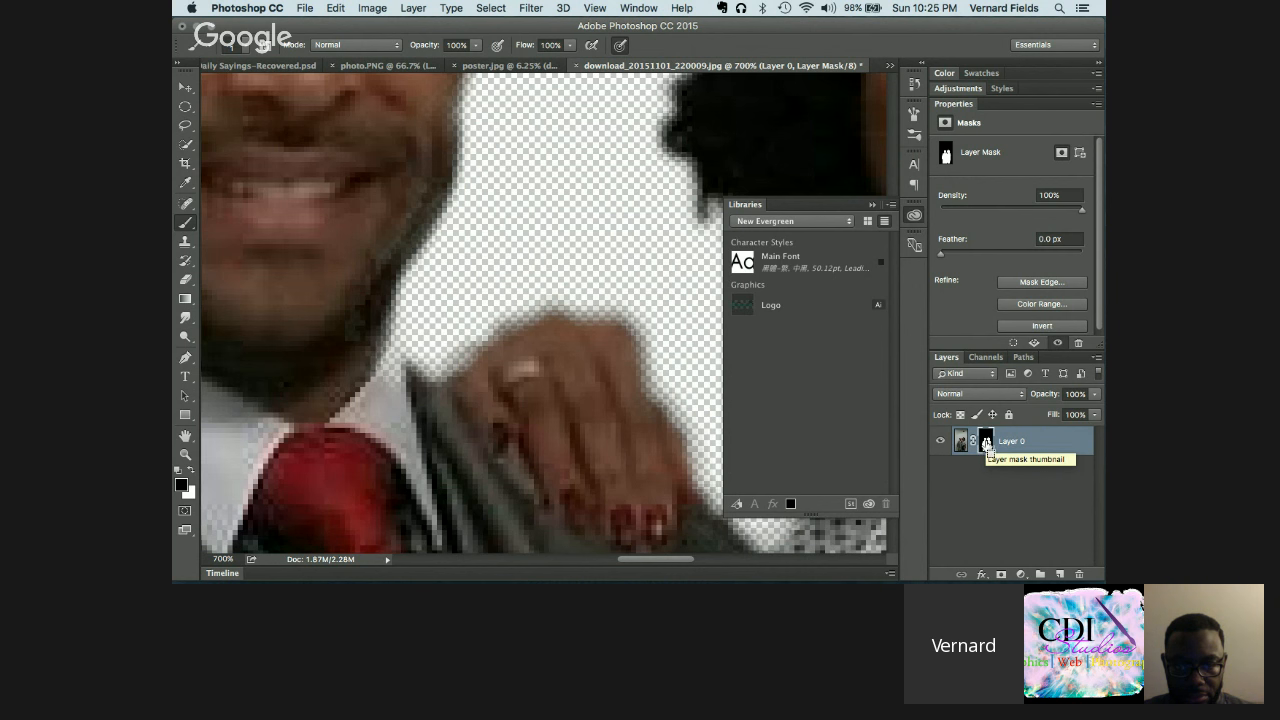
Step: Apply Levels to the mask with white input at 182, then zoom out to view the couple
key(super+l)
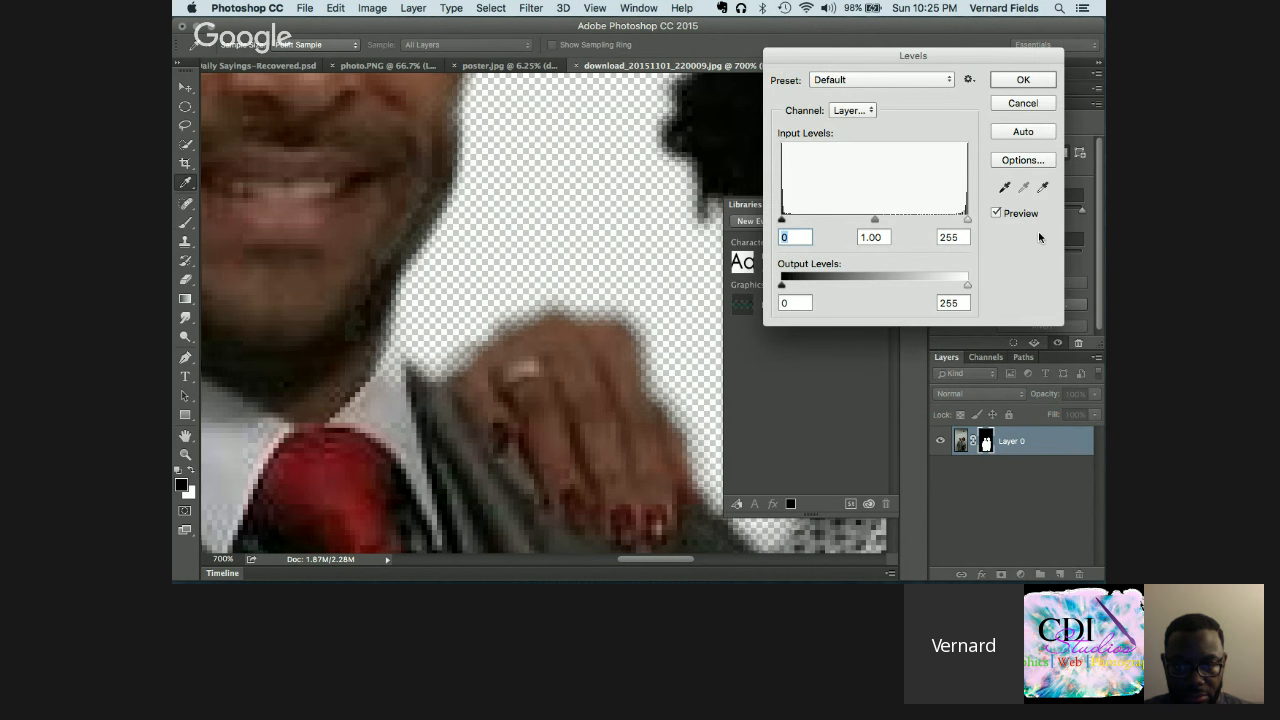
drag(966, 220, 969, 220)
click(969, 220)
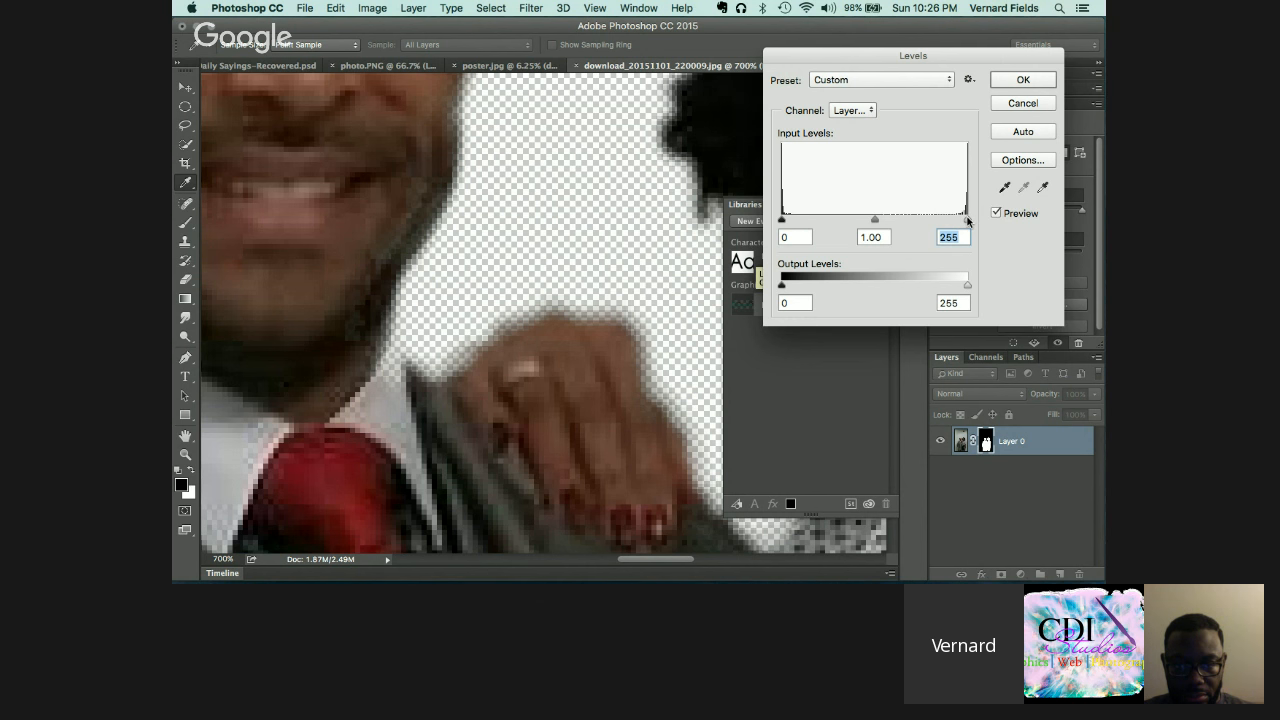
drag(967, 220, 963, 222)
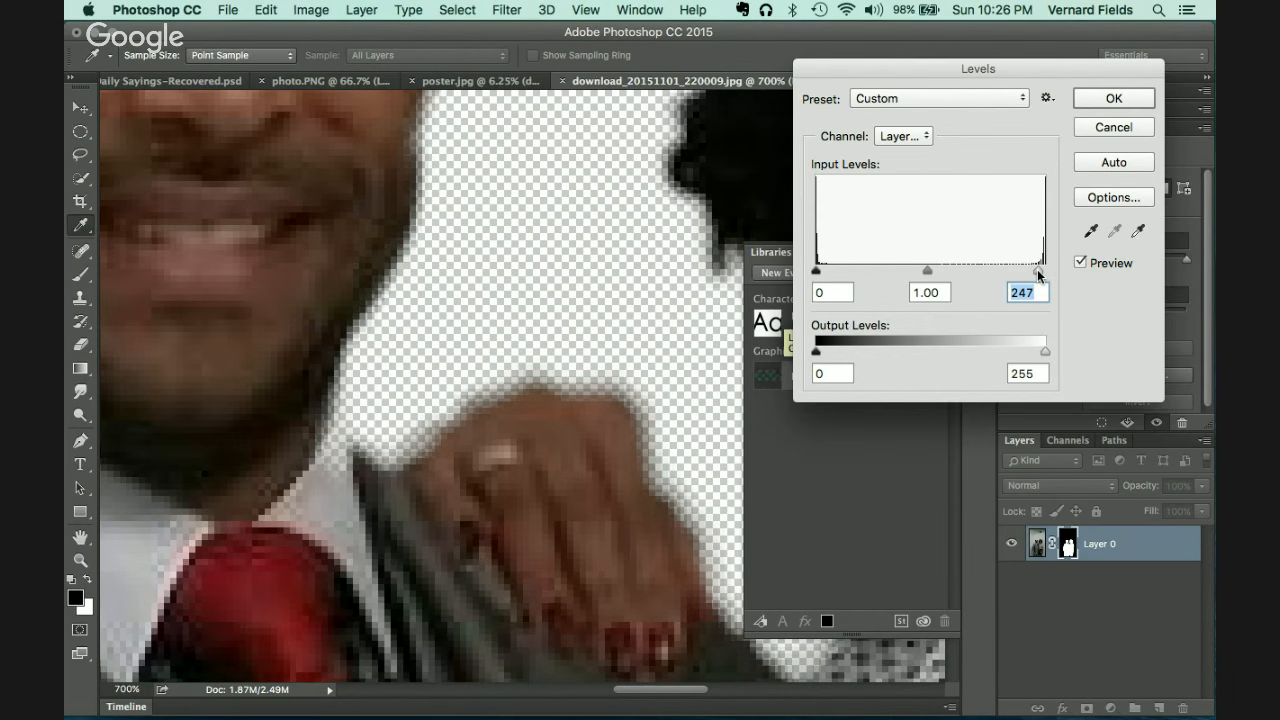
drag(1039, 276, 817, 258)
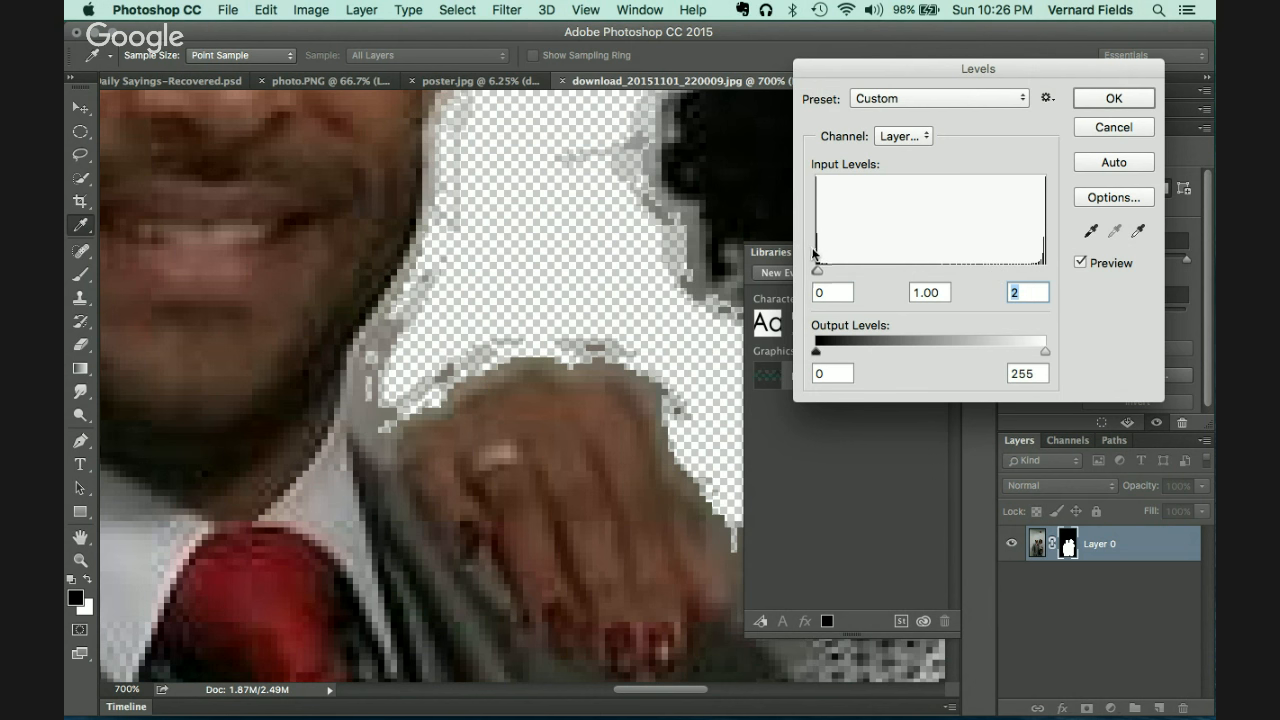
drag(817, 270, 978, 270)
key(super+1)
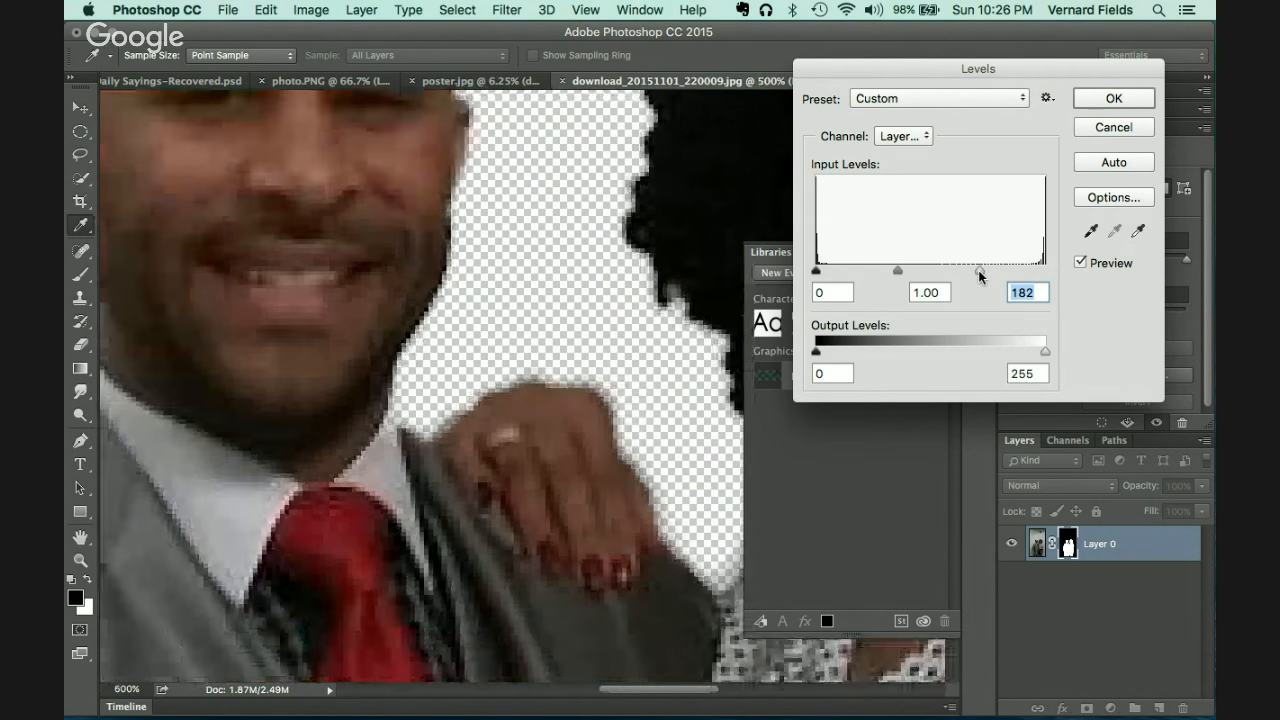
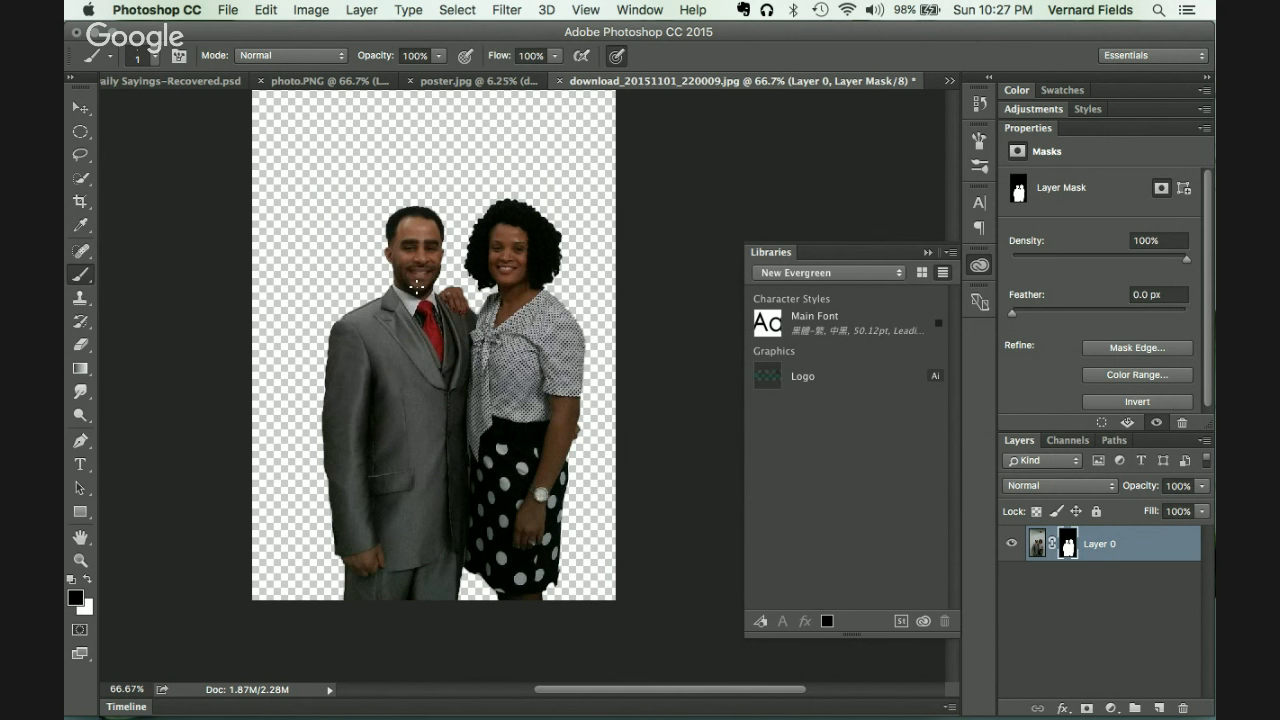
Step: Preview the Image > Trim settings for the couple, then cancel without trimming
key(super+plus)
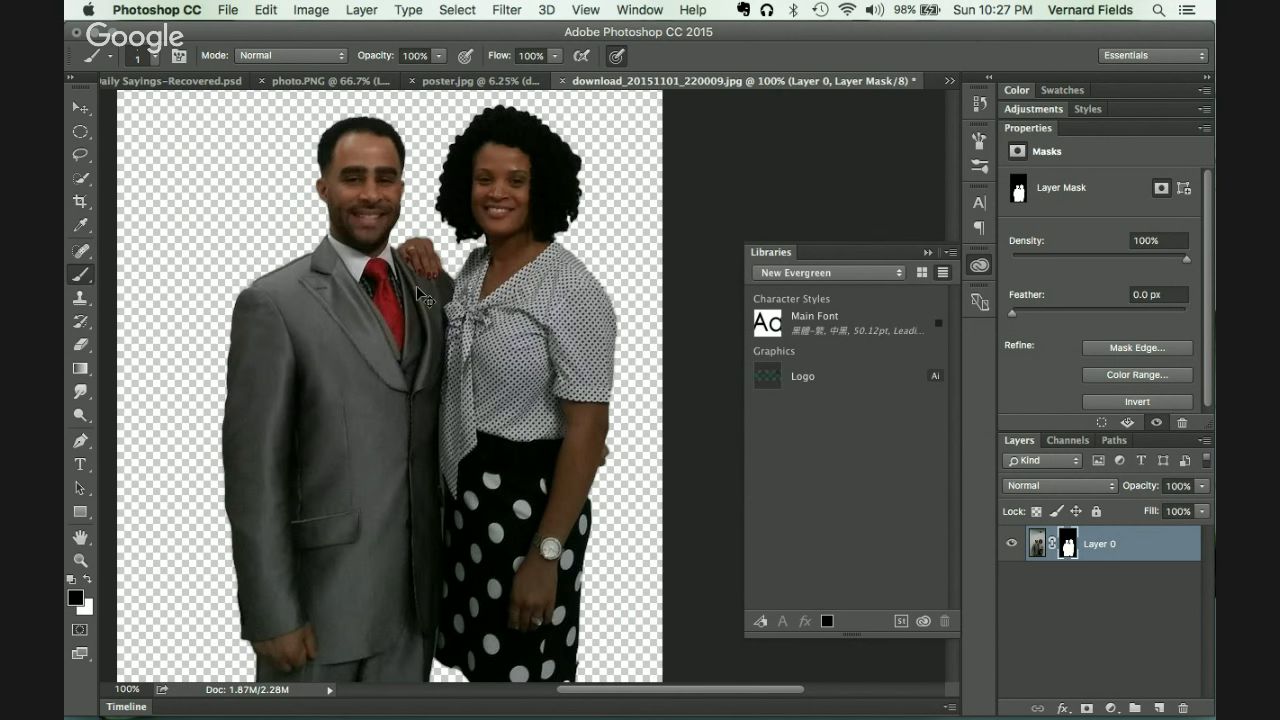
key(super+minus)
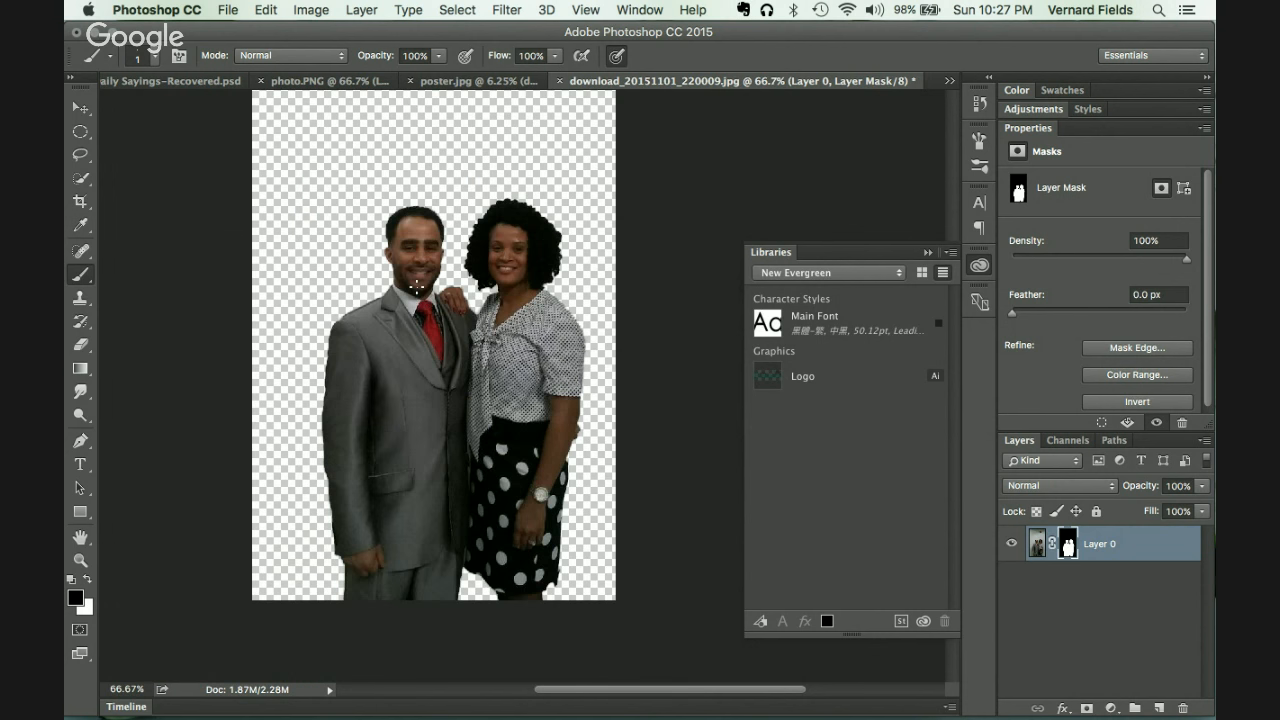
click(332, 11)
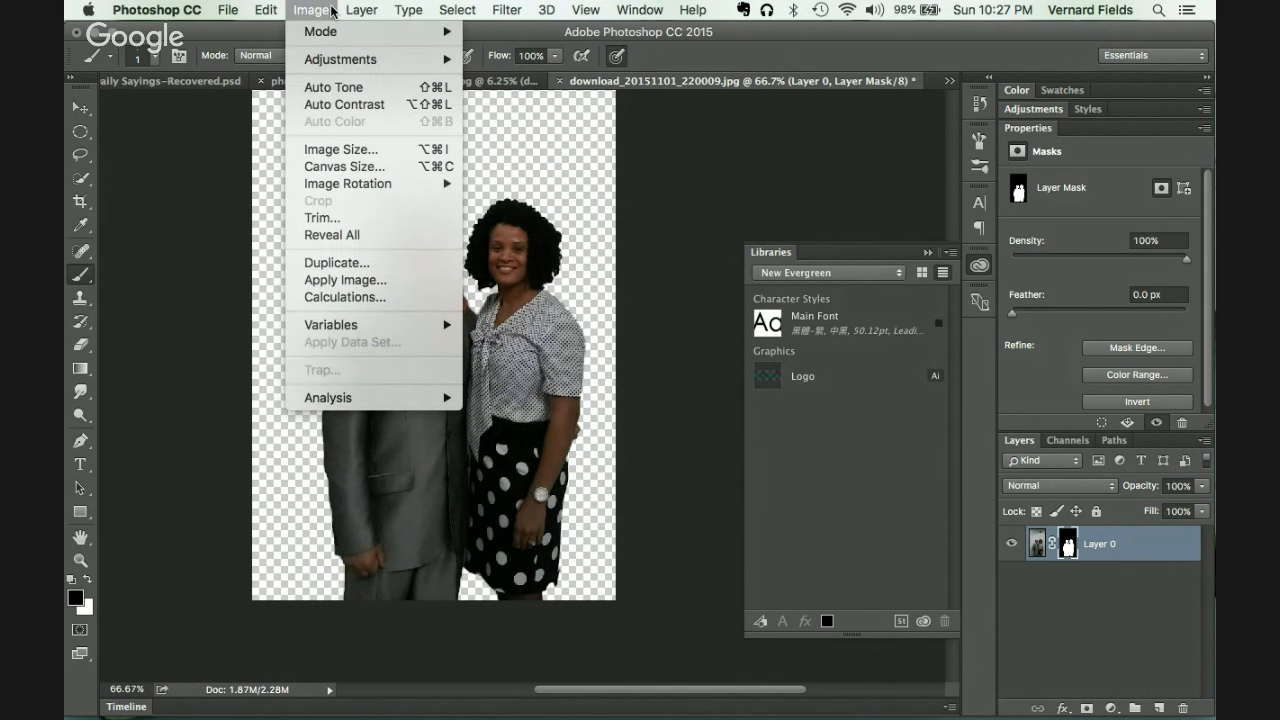
click(334, 217)
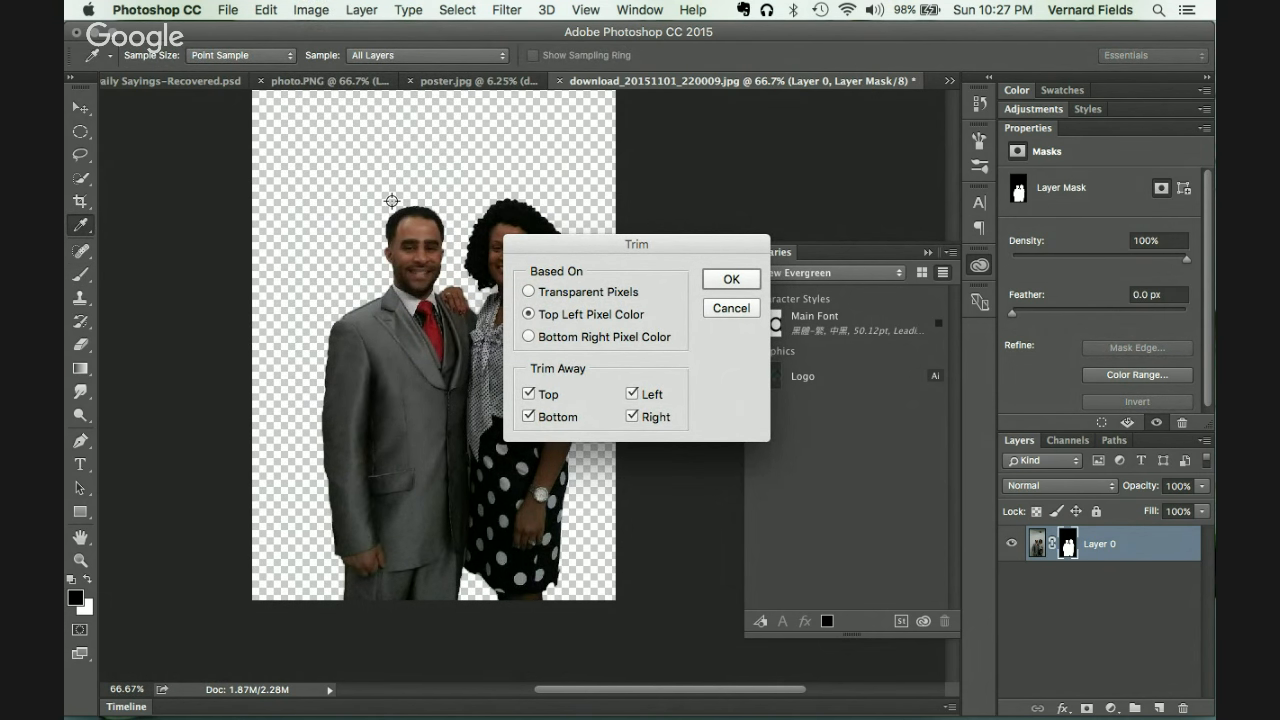
scroll(420, 205, up, 4)
scroll(423, 202, left, 2)
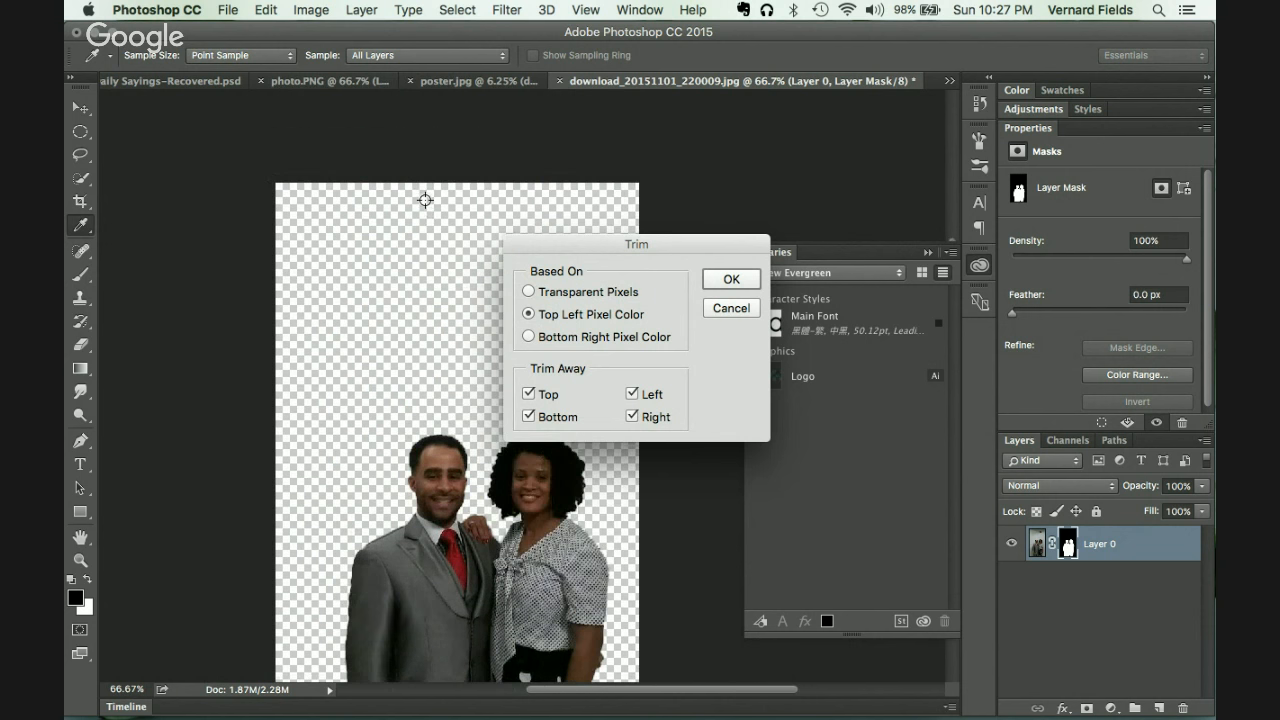
scroll(425, 200, right, 5)
scroll(425, 200, up, 2)
scroll(425, 200, down, 7)
scroll(425, 200, left, 7)
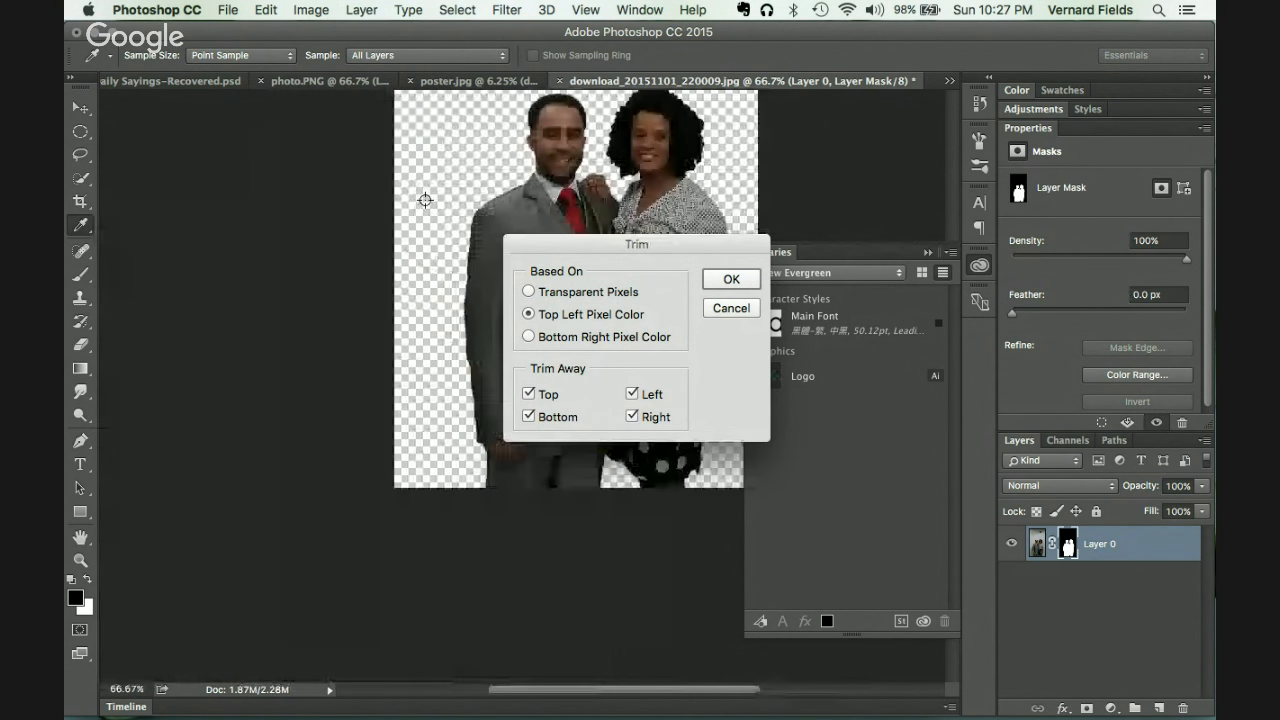
scroll(425, 200, right, 4)
scroll(425, 200, up, 2)
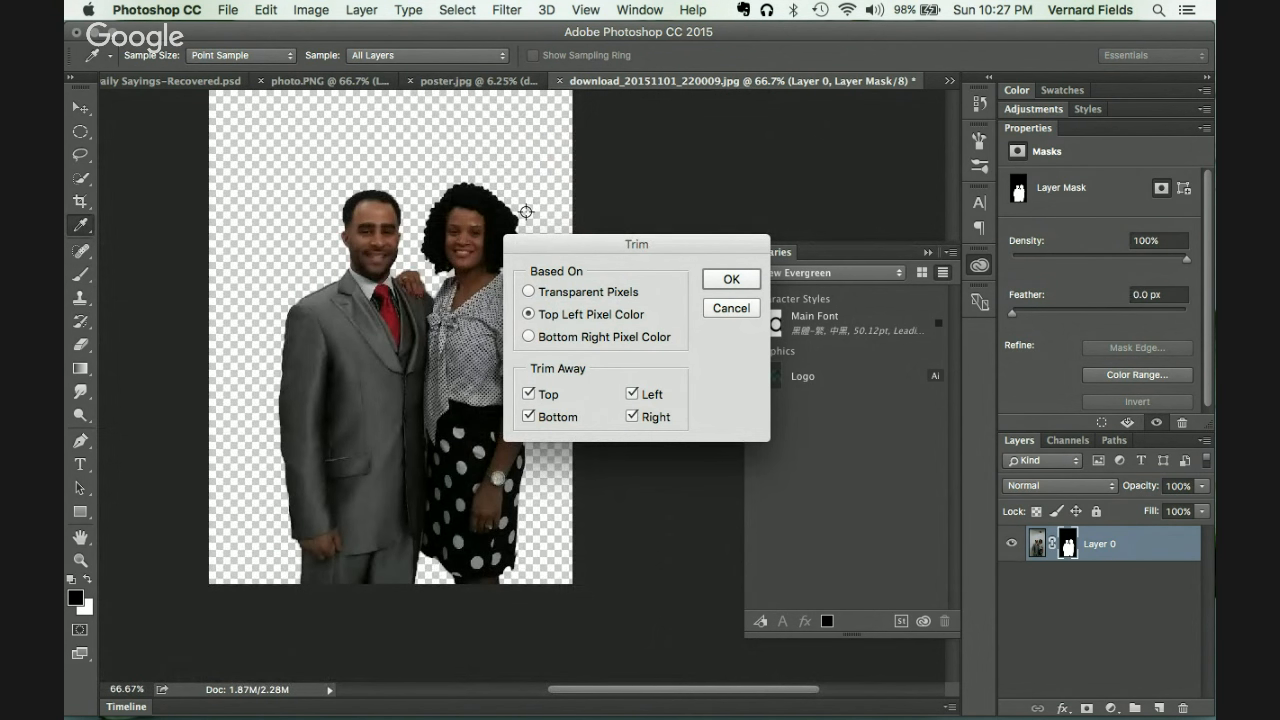
click(737, 309)
Step: Try saving the cut-out document in place and dismiss the can't-save warning
key(b)
key(super+s)
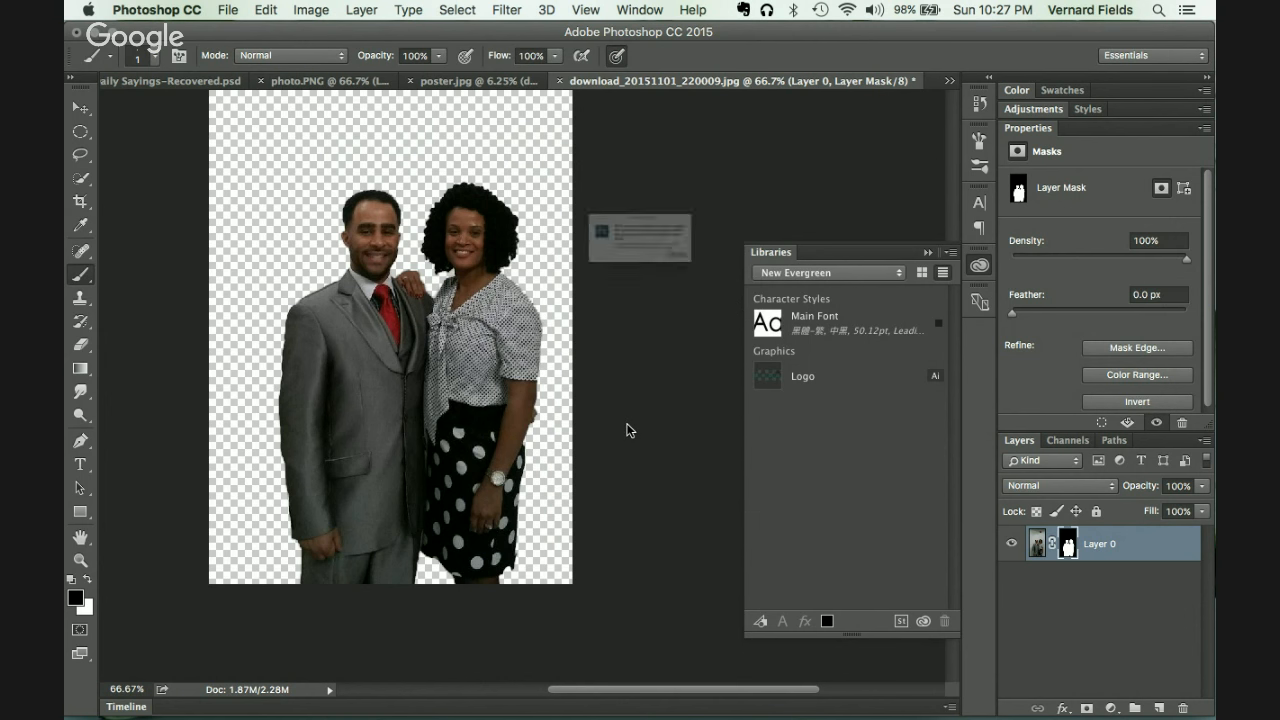
click(772, 298)
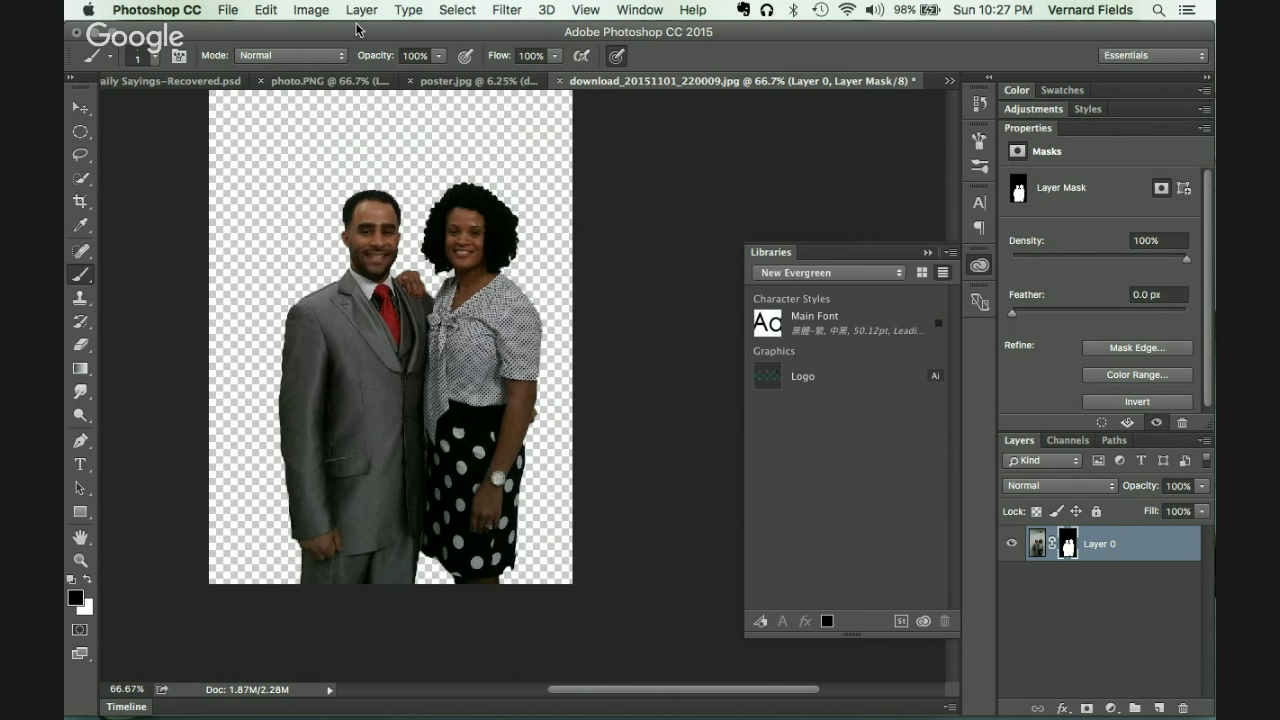
Step: Drag the cut-out couple into the poster.jpg document, then delete that small copy
click(465, 82)
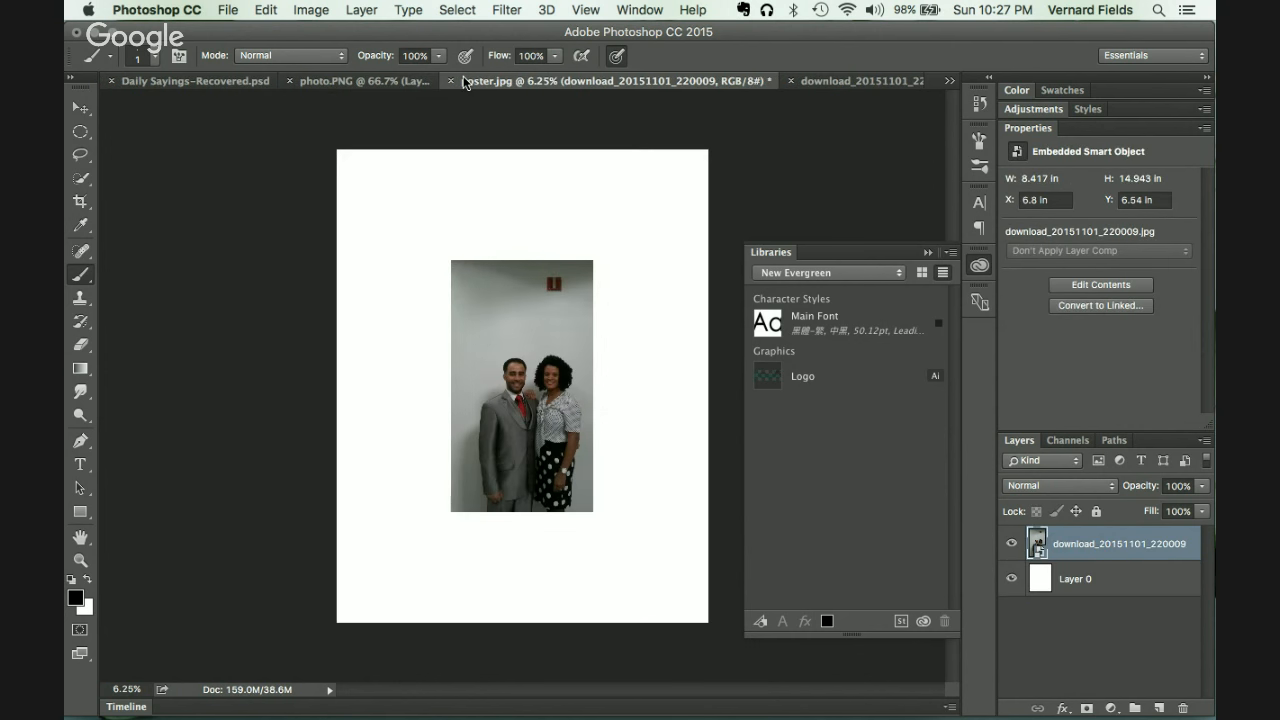
click(817, 82)
click(80, 107)
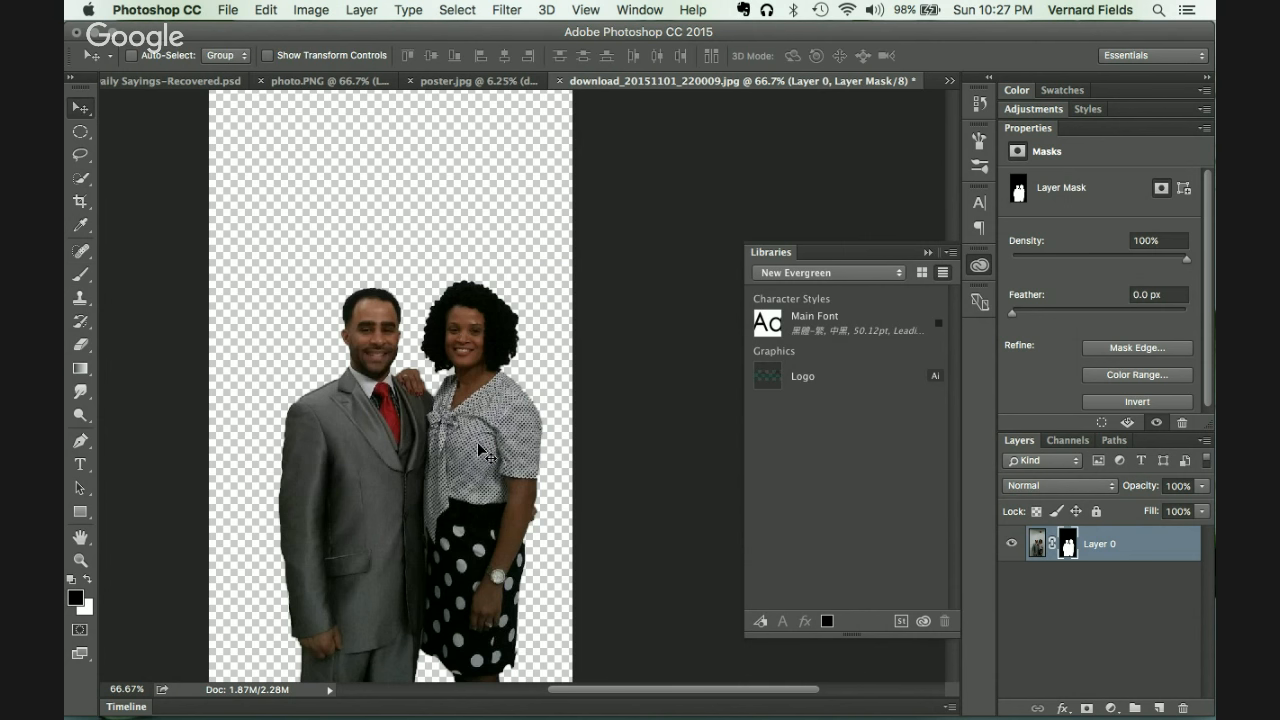
drag(477, 442, 623, 497)
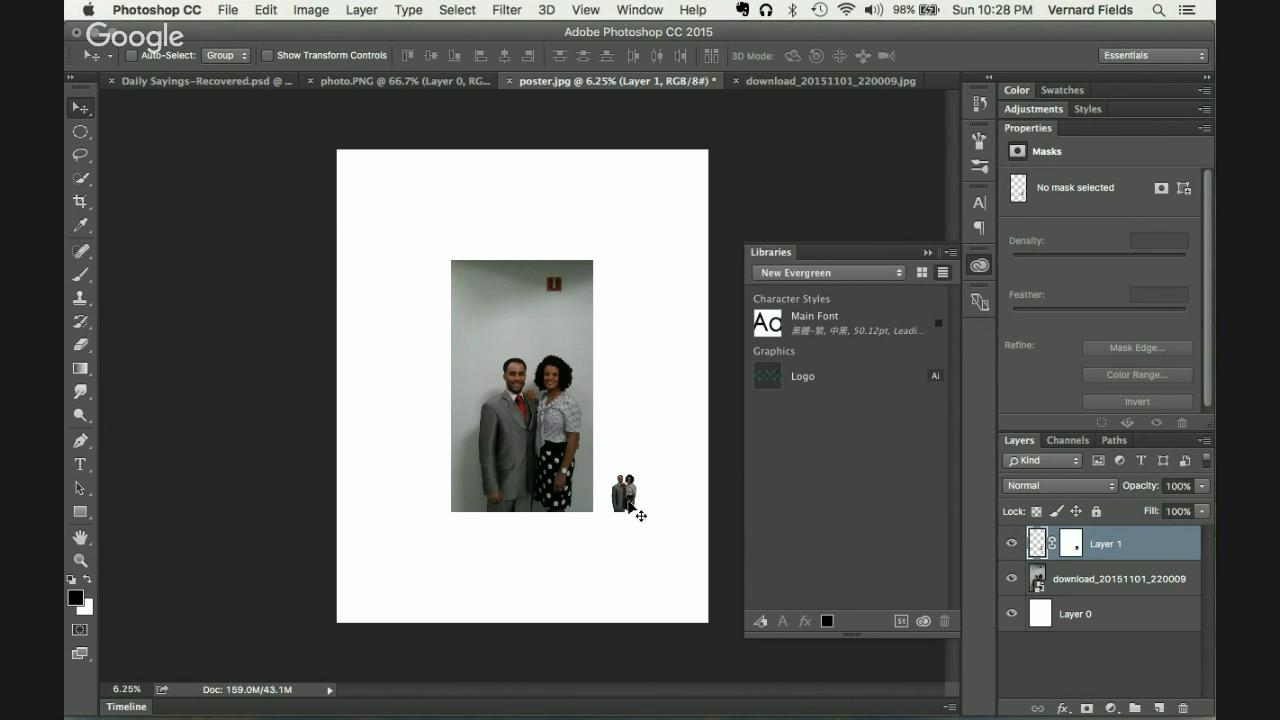
drag(630, 504, 545, 481)
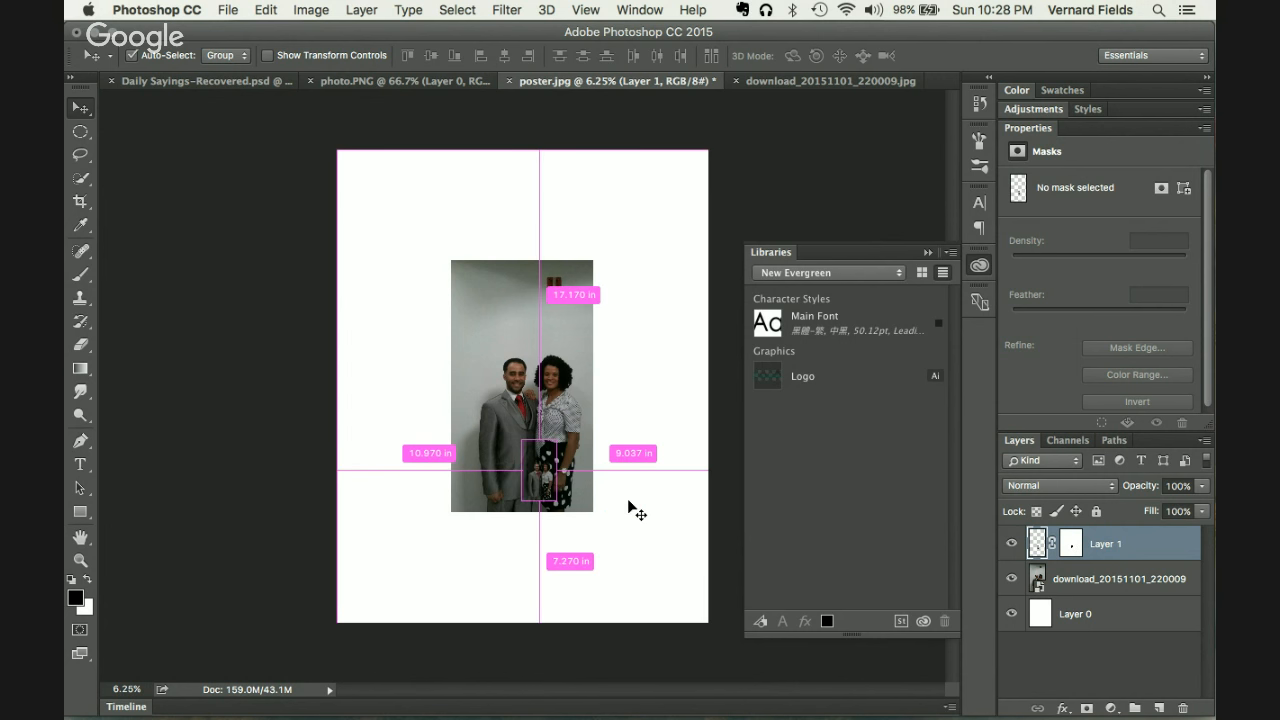
key(BackSpace)
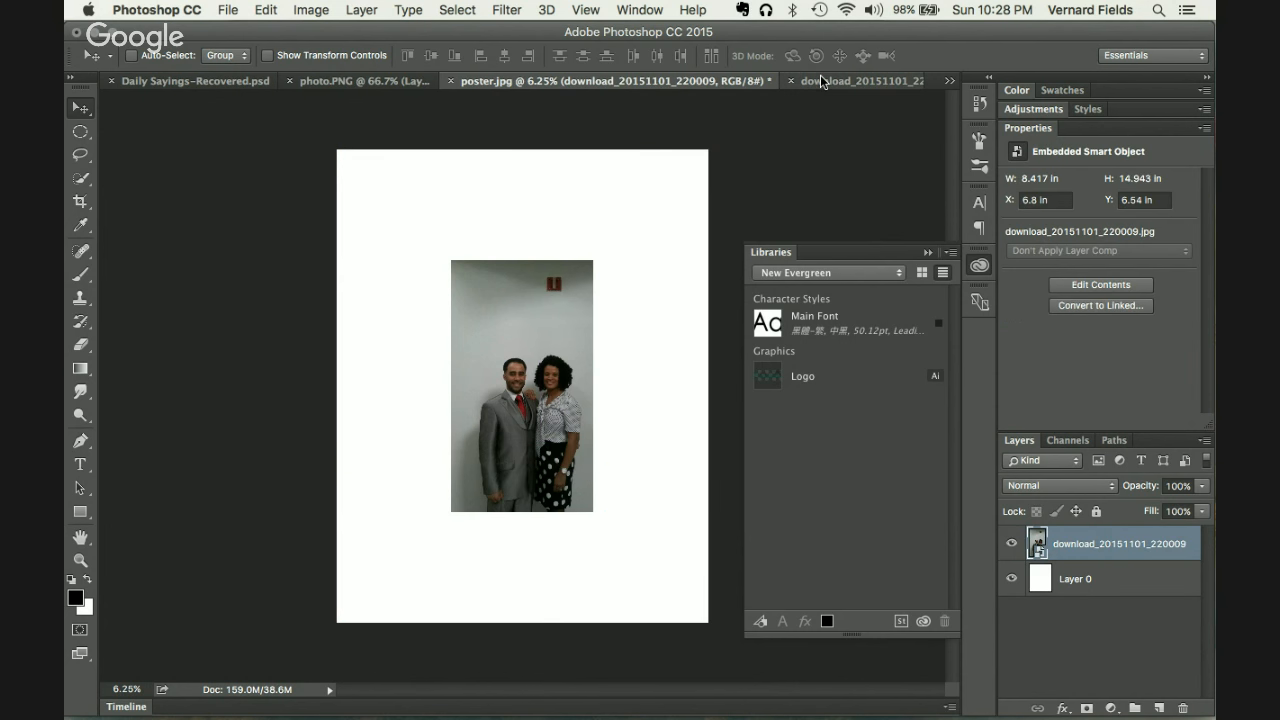
Step: Open the couple smart object's contents and compare it with the poster.jpg document
double_click(1038, 544)
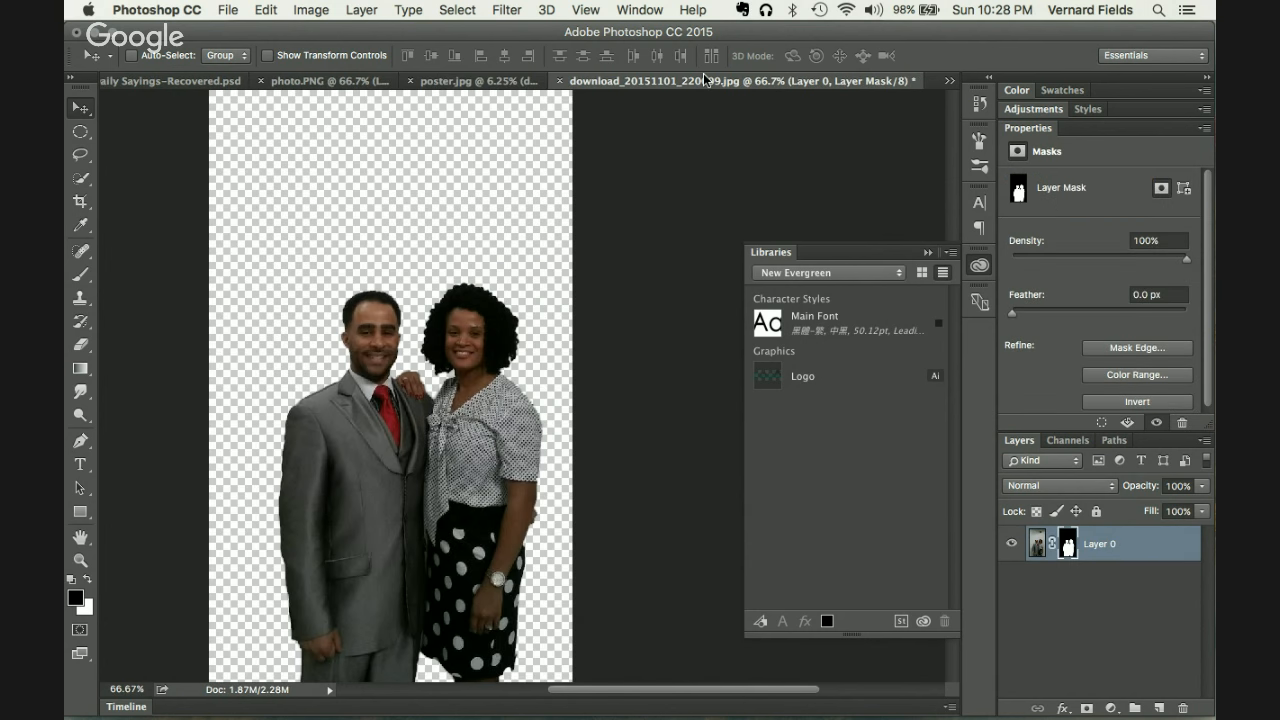
click(483, 79)
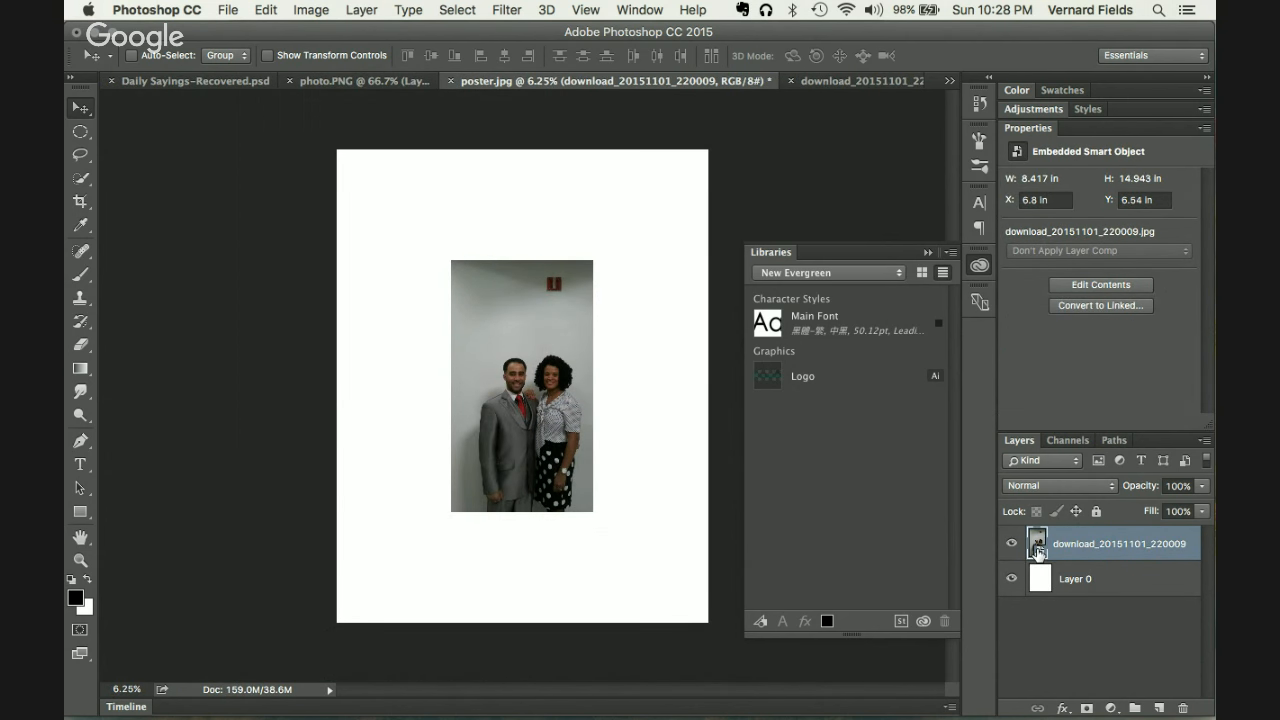
click(836, 79)
scroll(650, 350, down, 5)
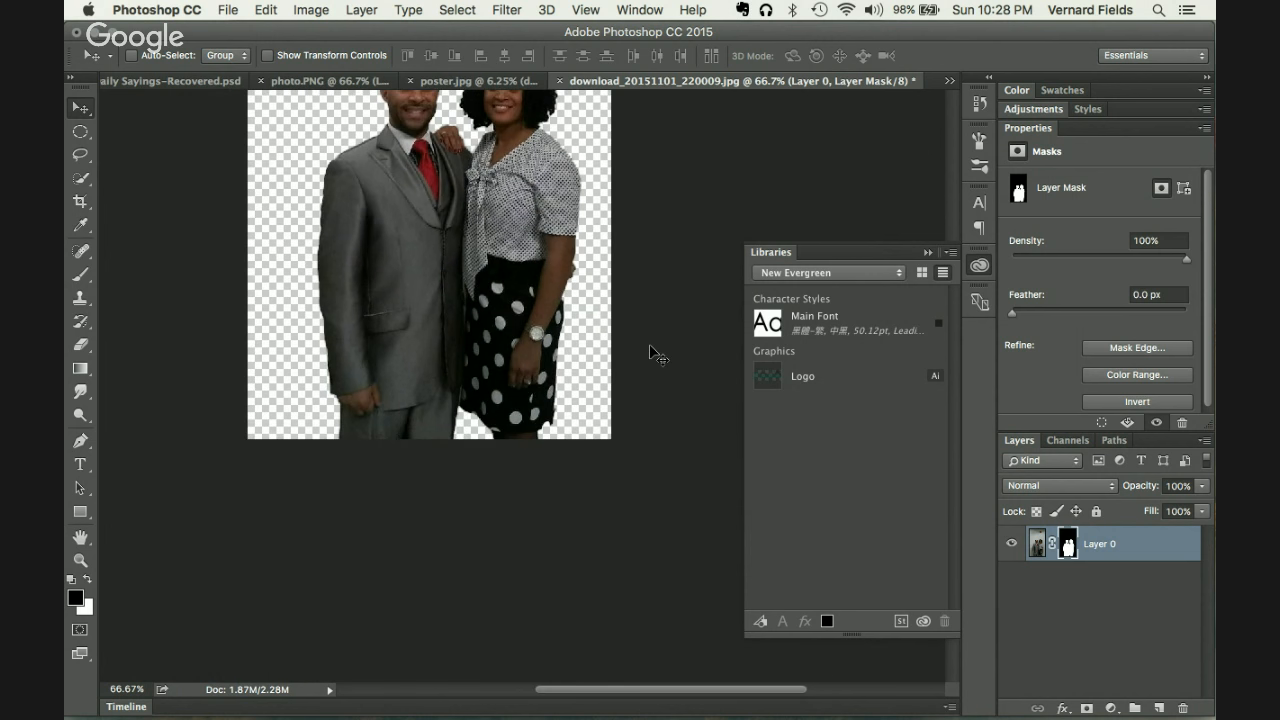
scroll(650, 350, up, 5)
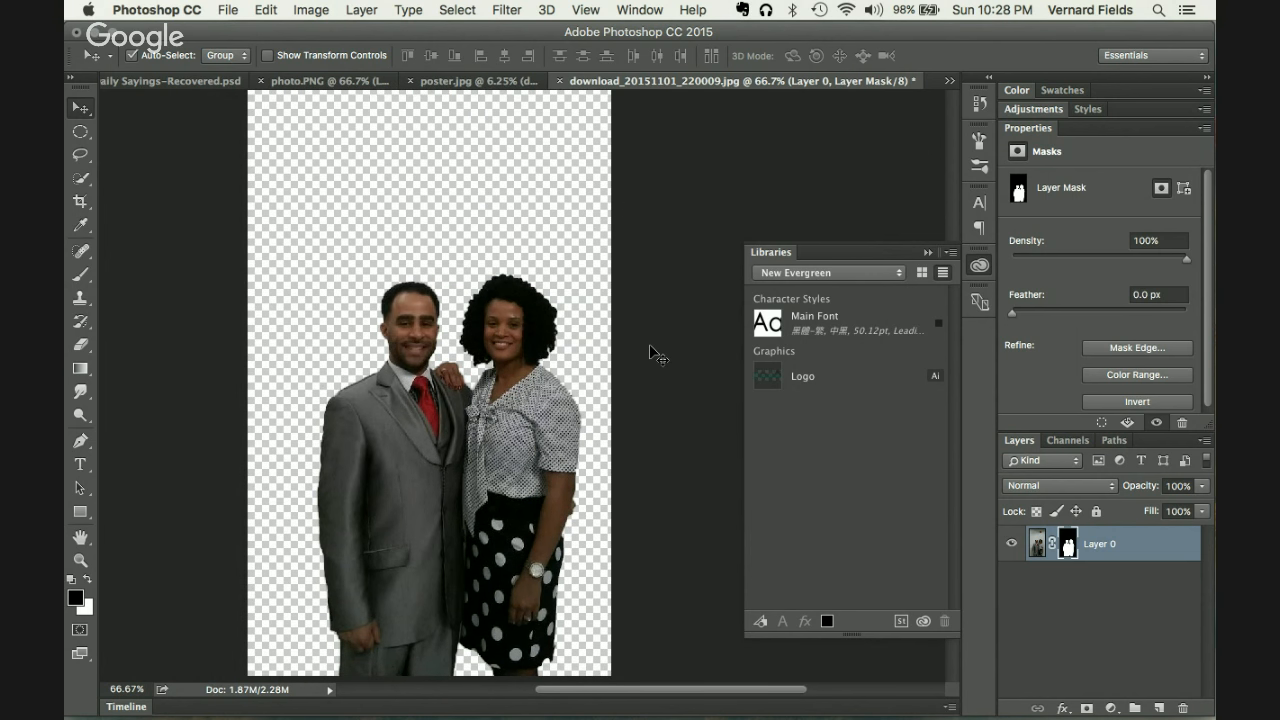
Step: Trim the couple document based on Transparent Pixels
click(333, 6)
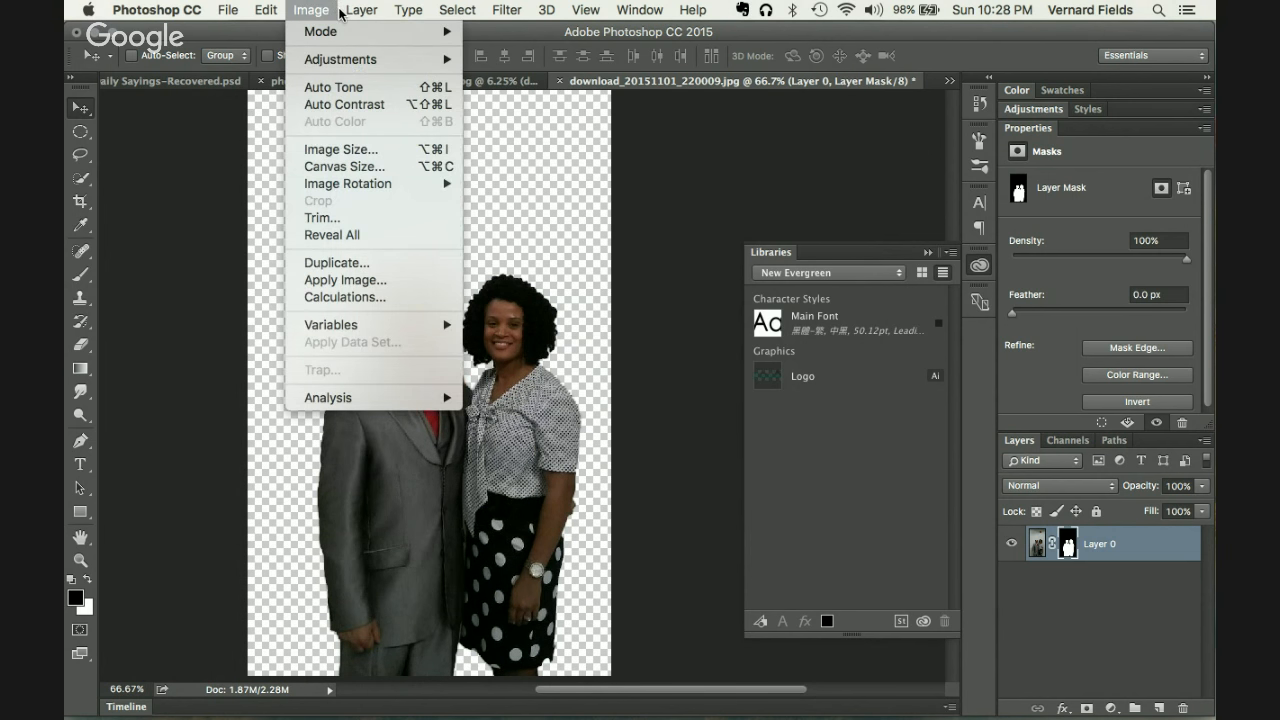
click(322, 217)
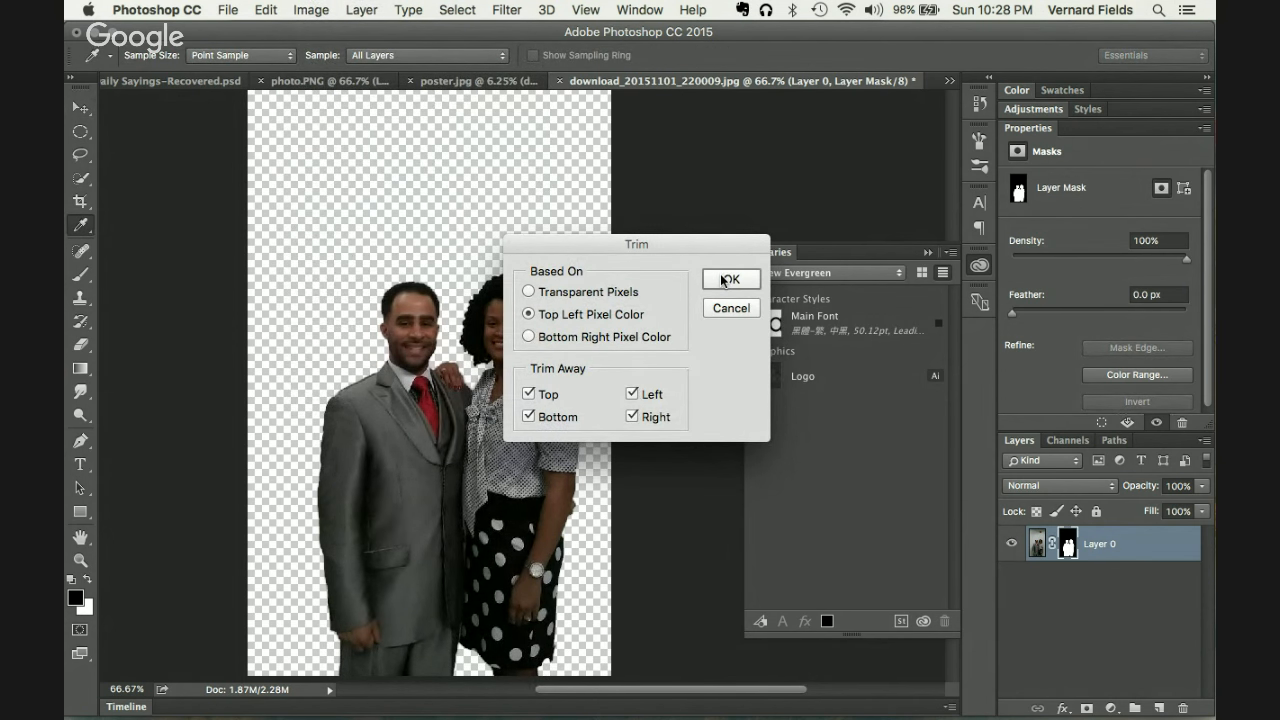
click(586, 292)
click(740, 281)
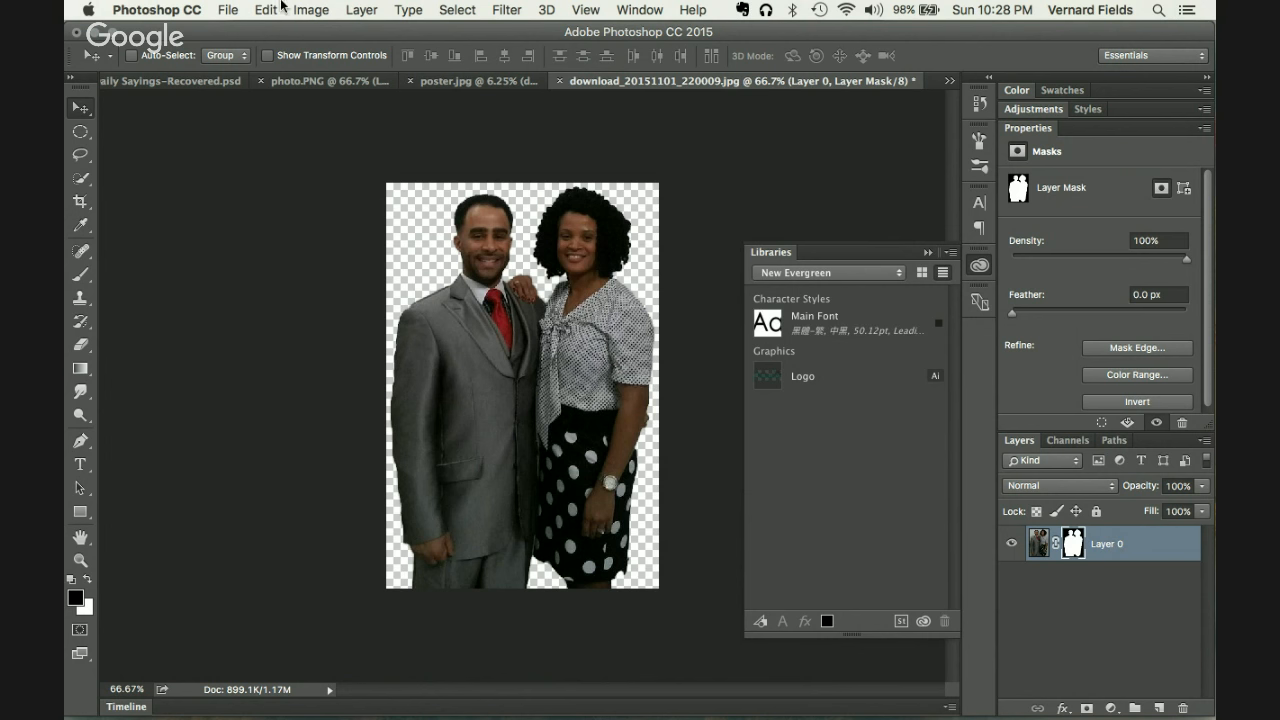
click(236, 9)
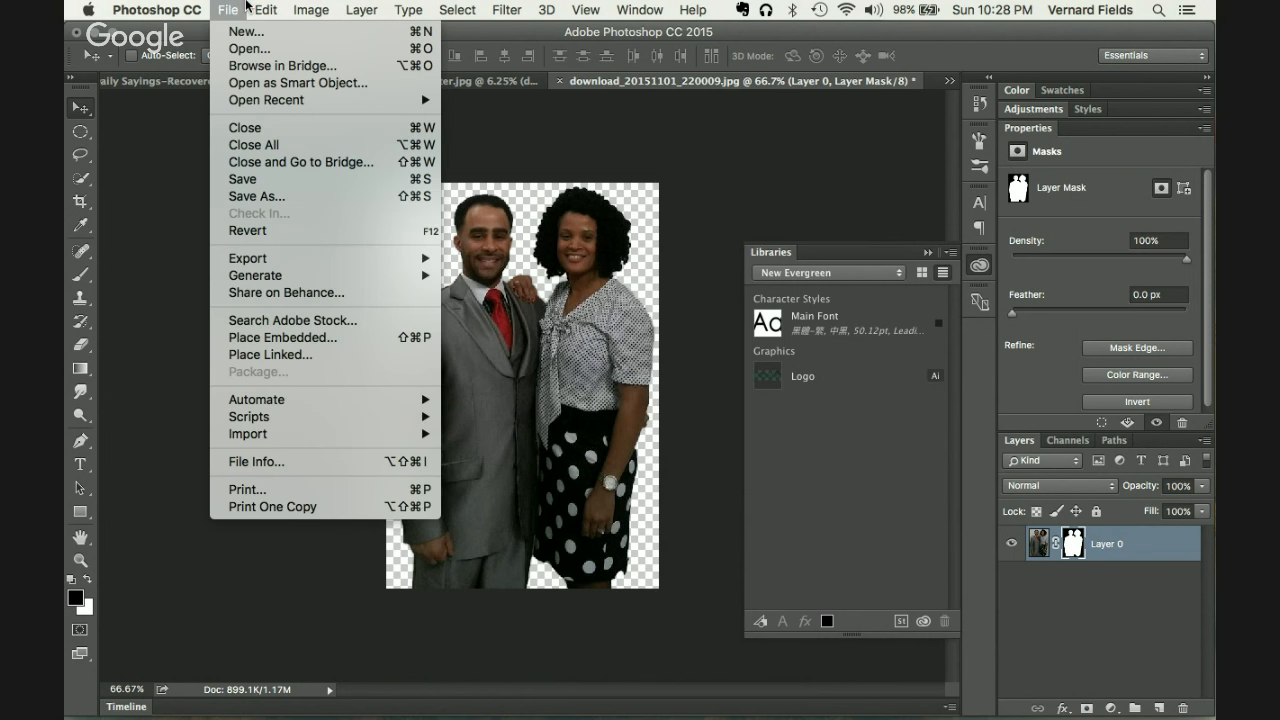
Step: Attempt a plain save of the cut-out and dismiss the can't-save warning
click(275, 182)
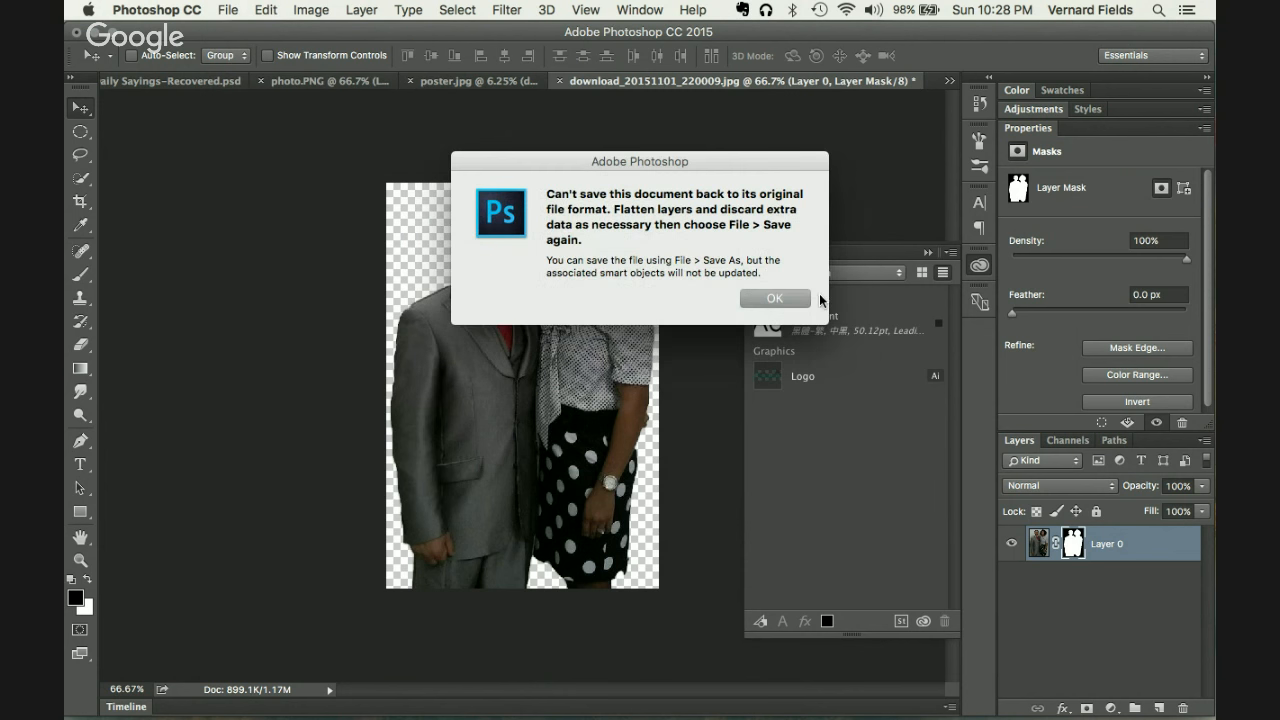
click(795, 298)
click(200, 8)
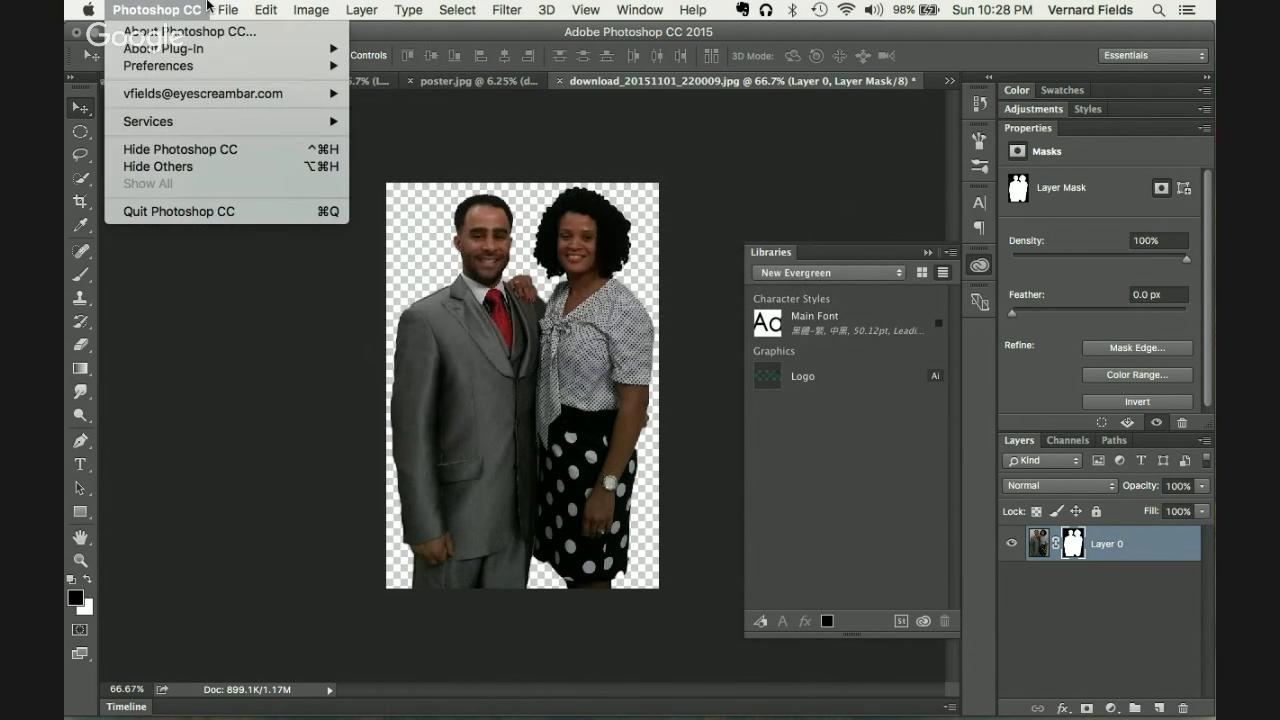
mouse_move(265, 9)
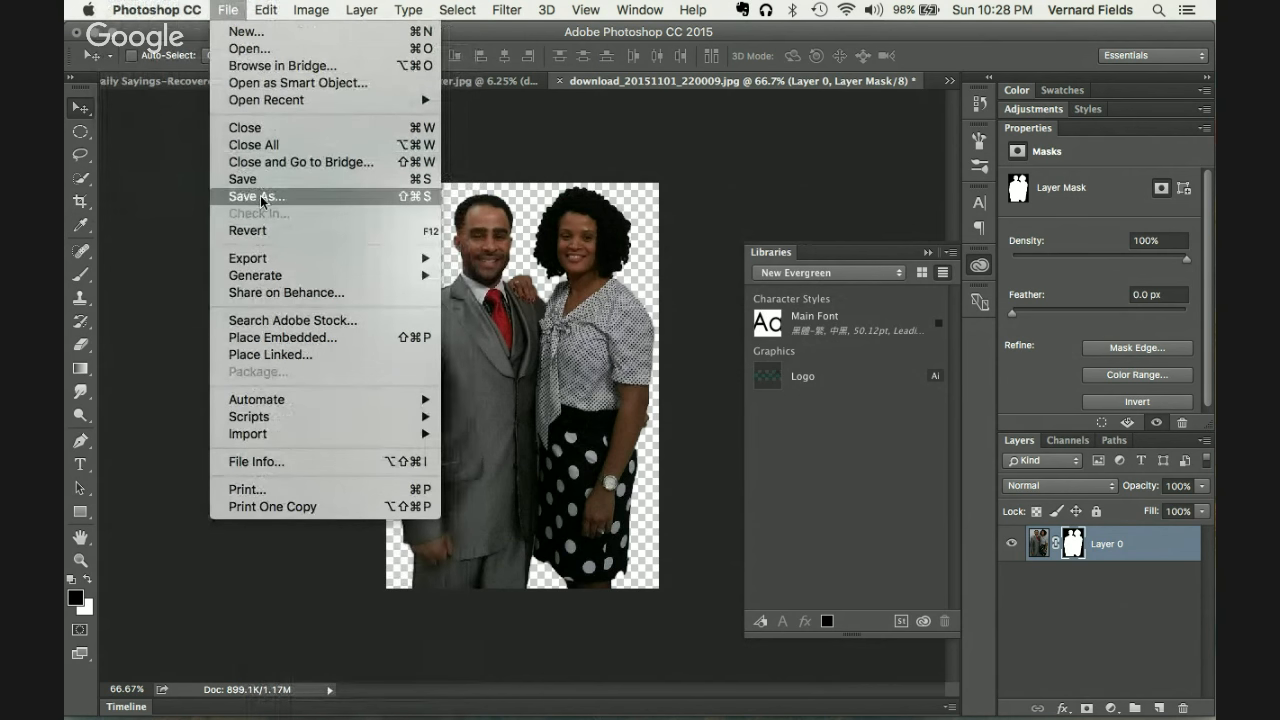
Step: Save As pic.psd into the New Evergreen Church folder
click(260, 195)
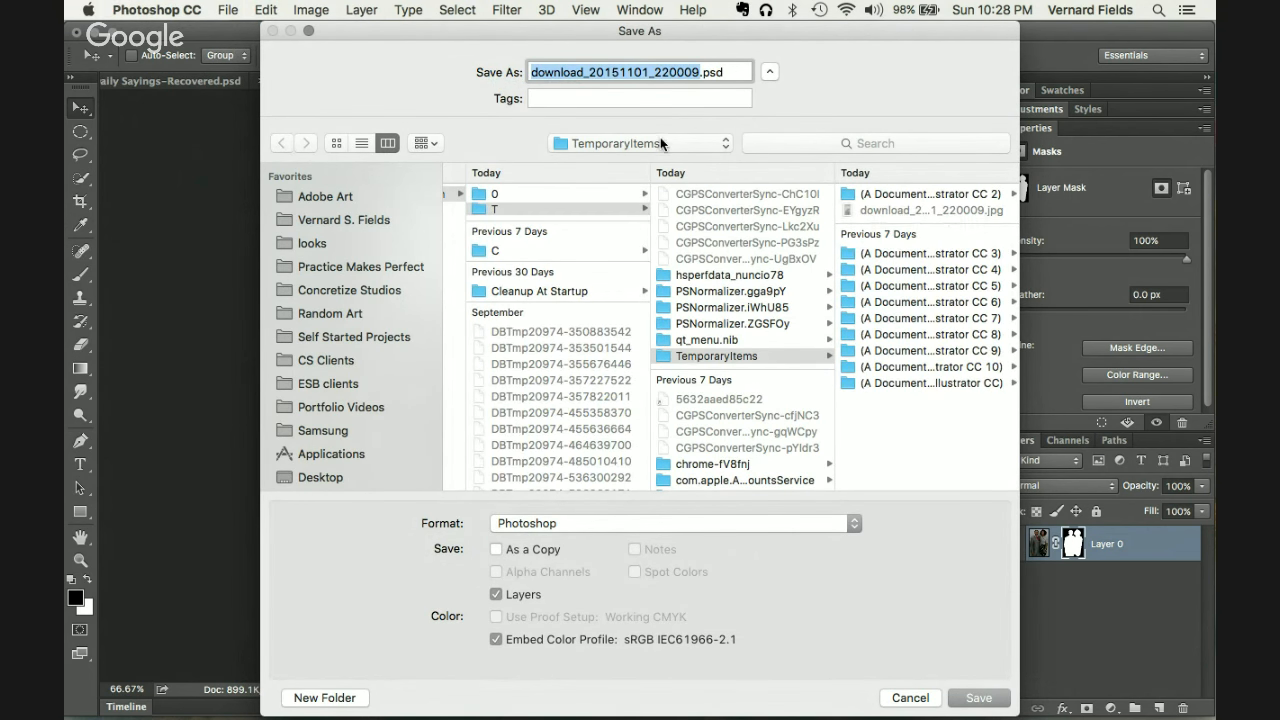
click(660, 143)
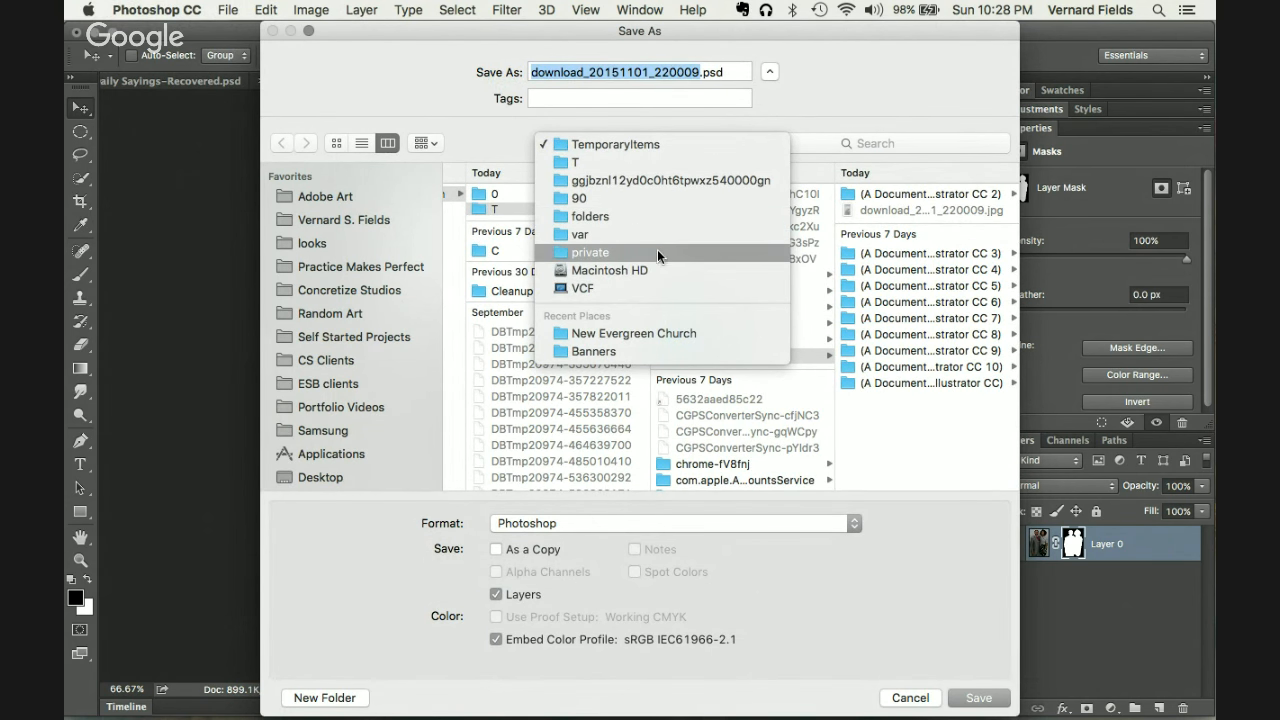
click(646, 336)
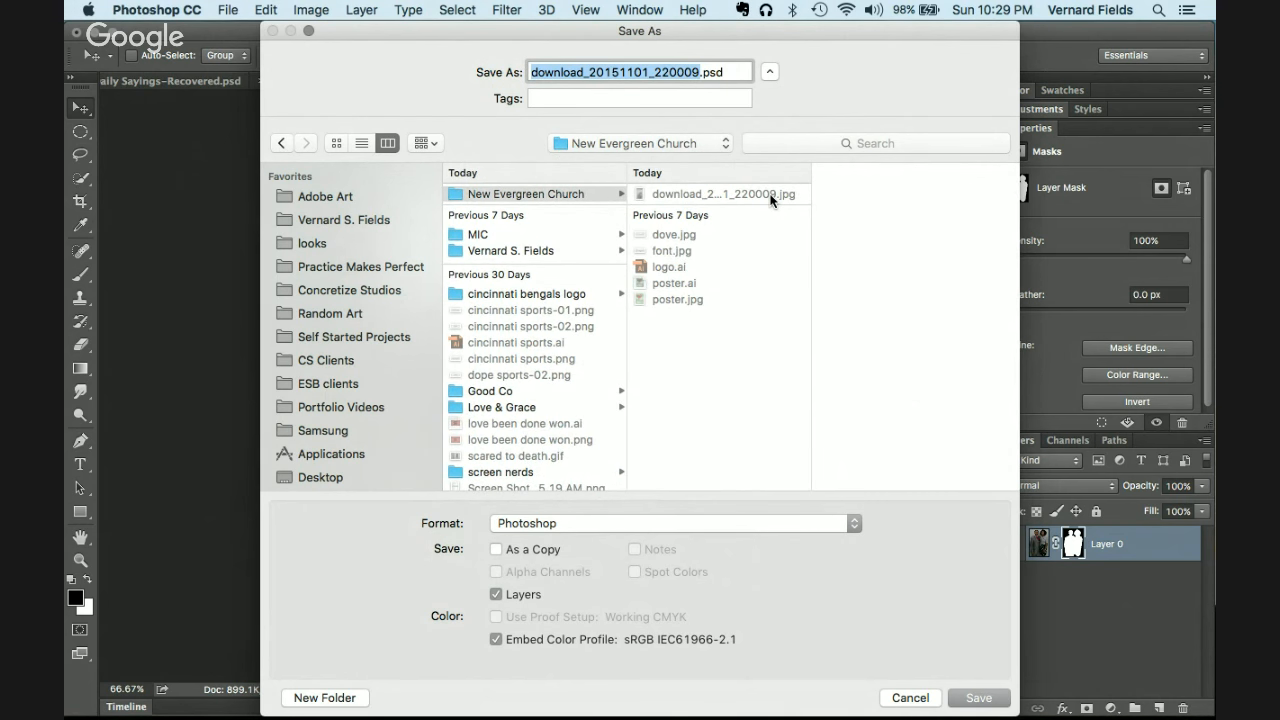
text(pic)
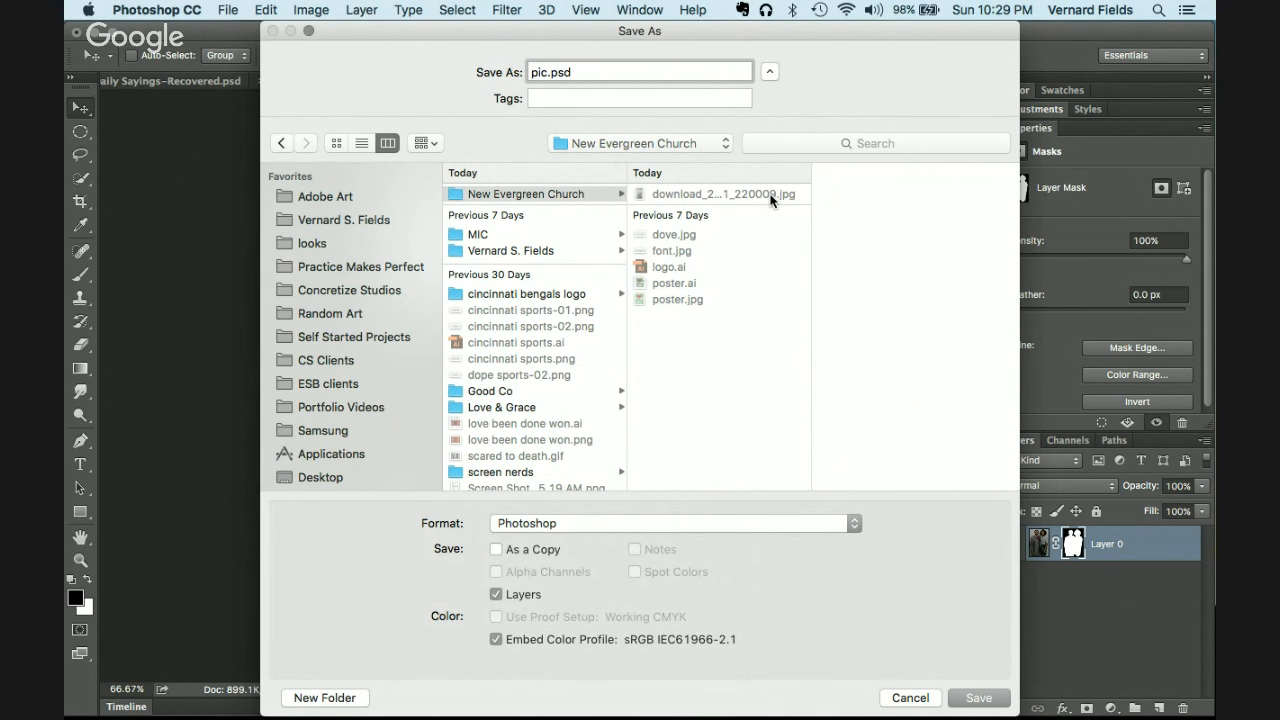
key(Return)
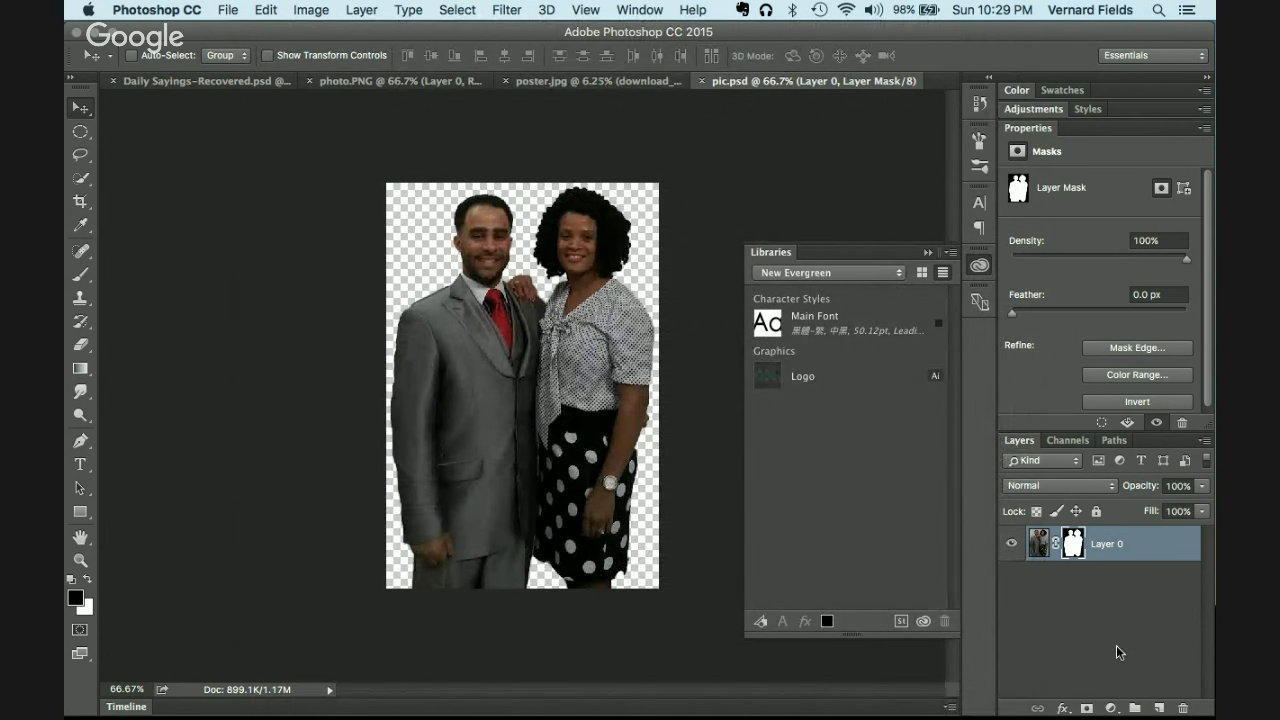
Step: Rename the couple cutout layer to pic.png
double_click(1106, 544)
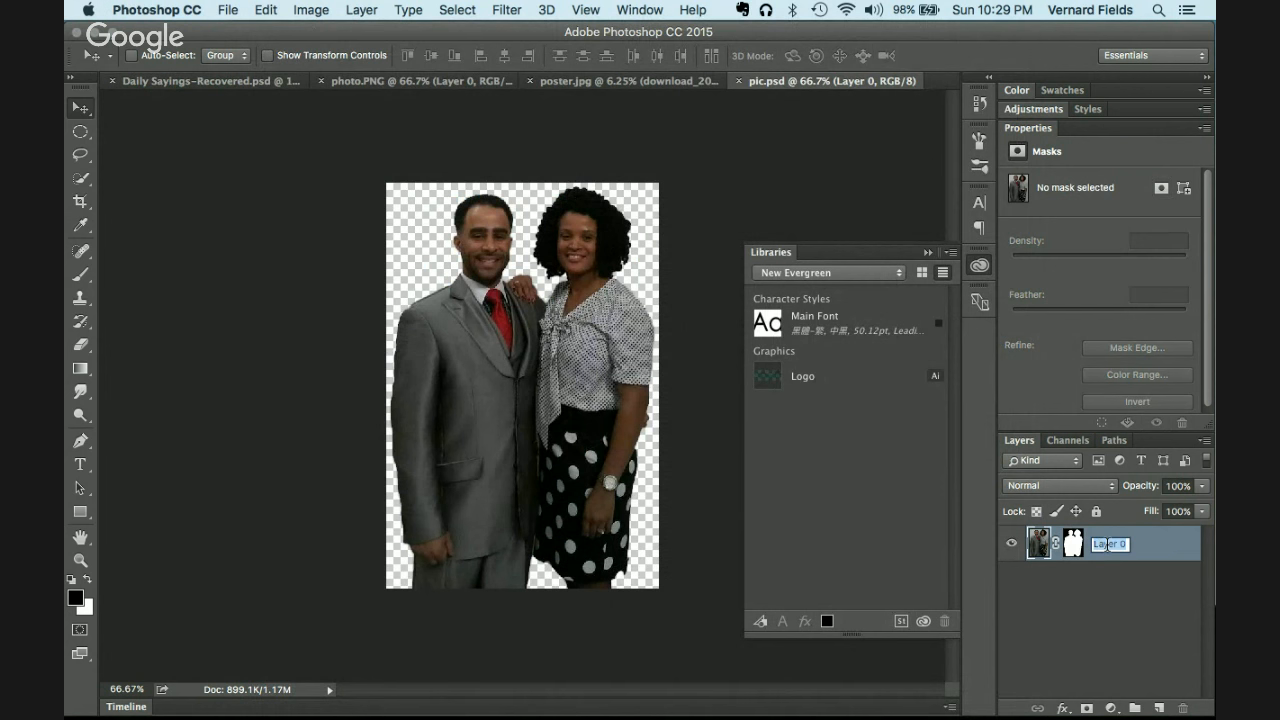
text(pic)
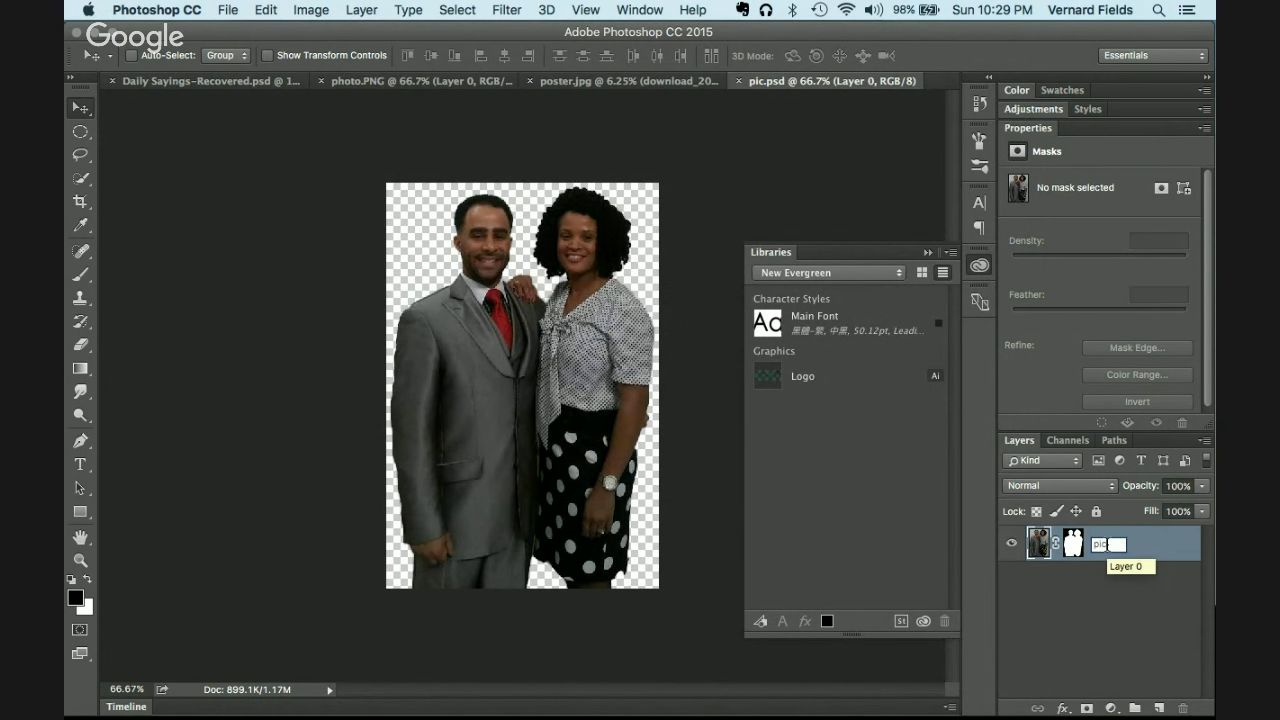
text(.png)
key(Return)
Step: Enable File > Generate > Image Assets, save pic.psd, and return to poster.jpg
click(228, 9)
mouse_move(260, 274)
click(500, 275)
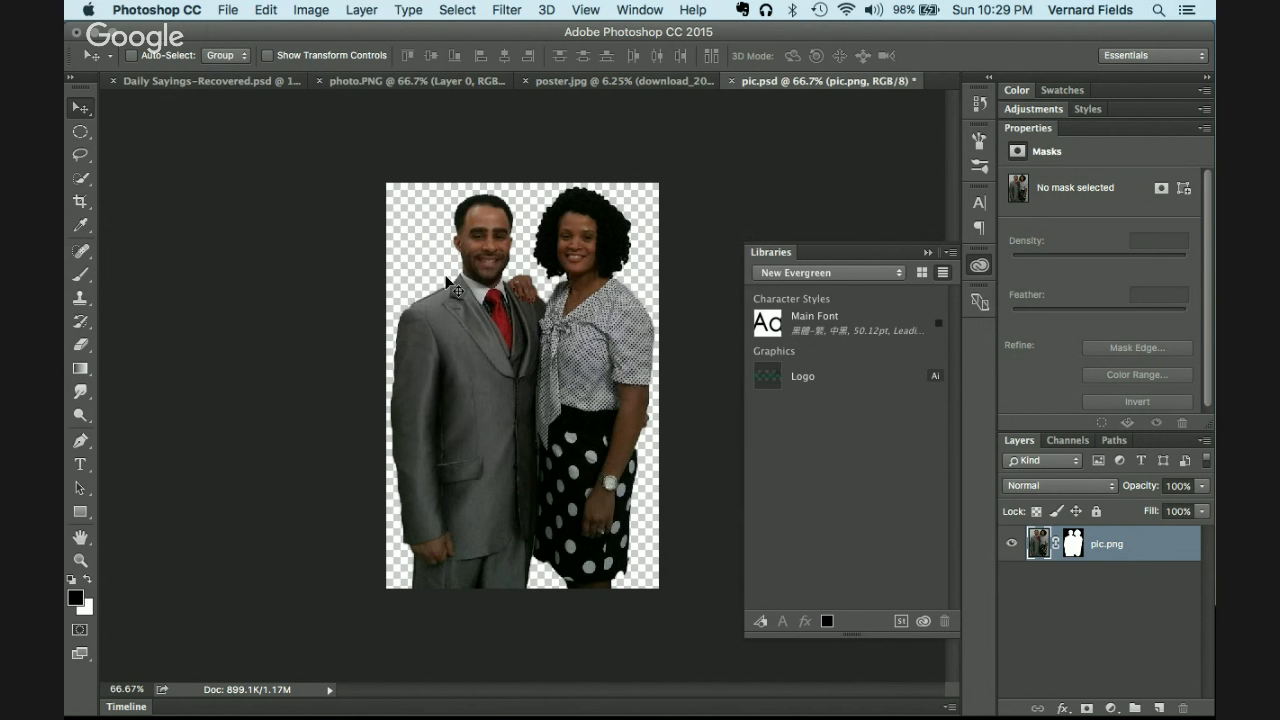
key(super+s)
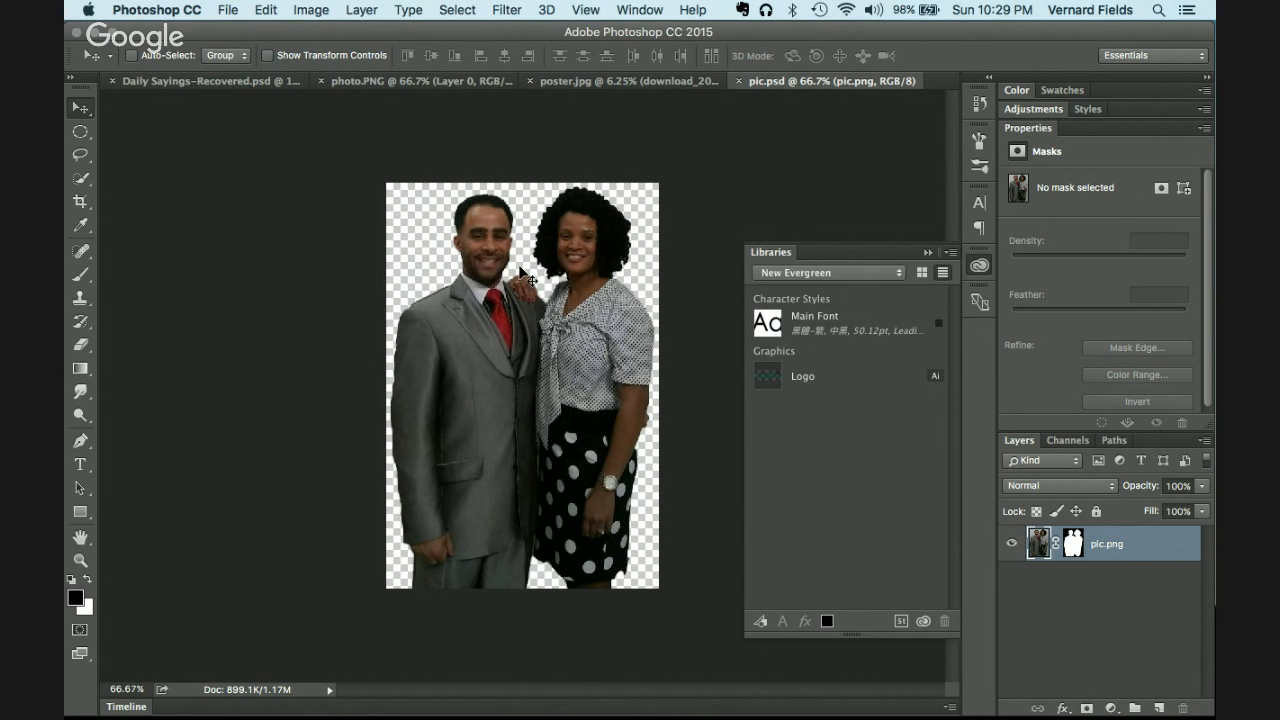
click(588, 79)
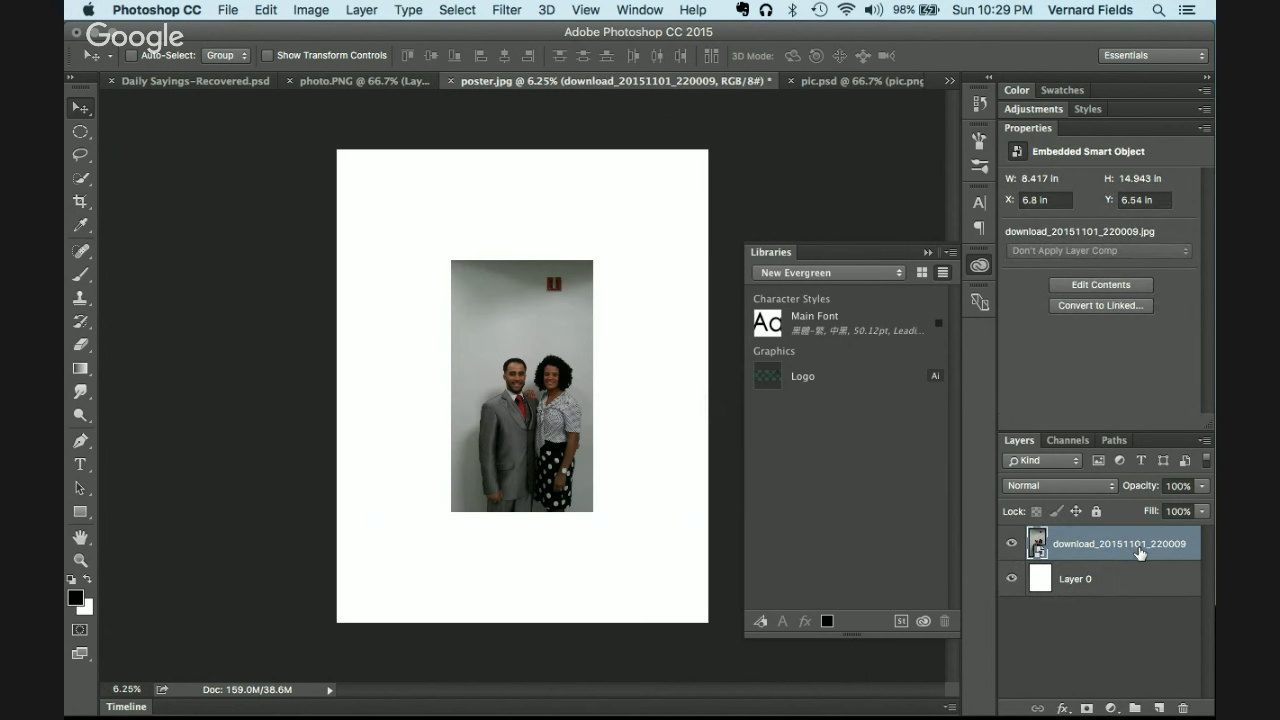
Step: Delete the original couple photo layer and place pic-assets/pic.png as an embedded layer
key(Delete)
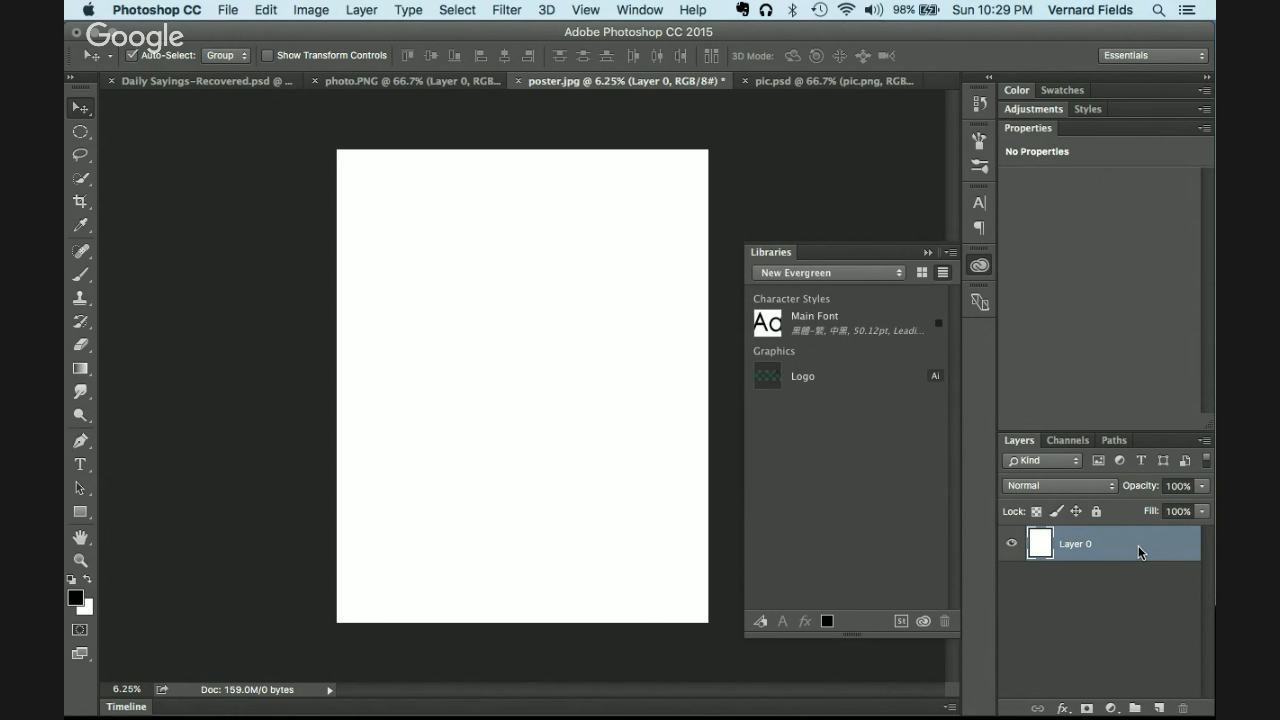
key(super+shift+p)
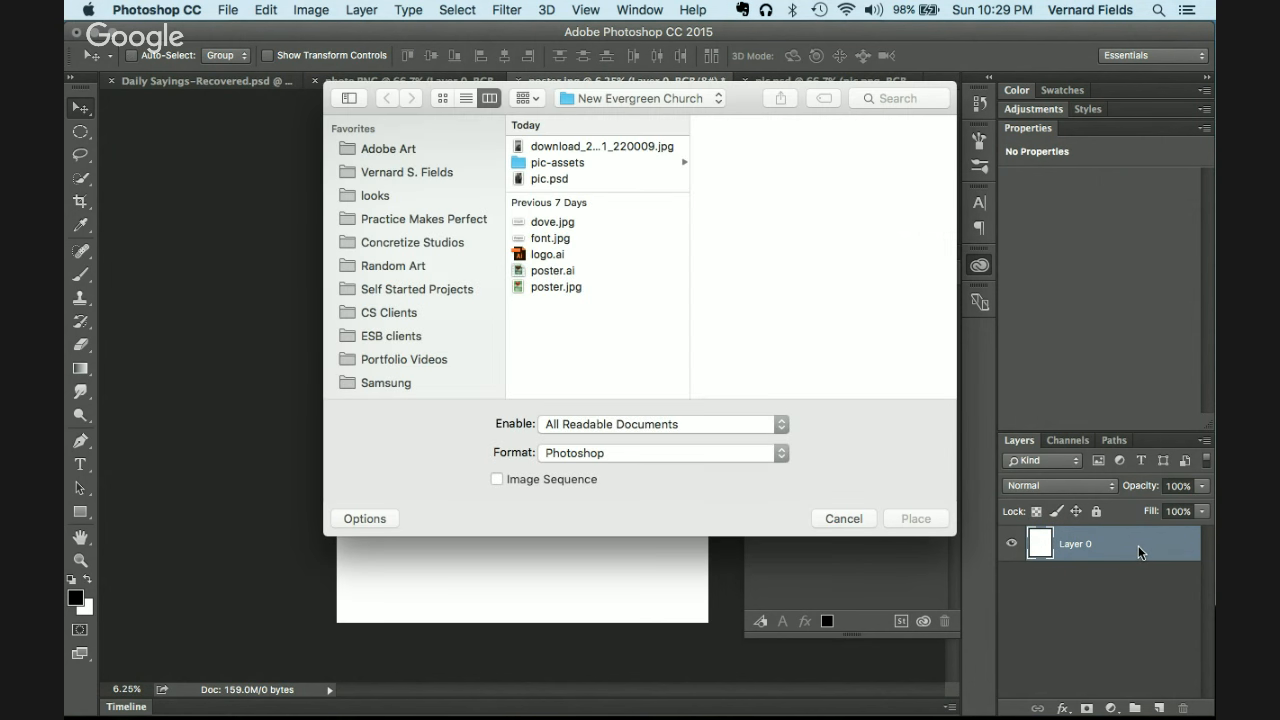
click(559, 163)
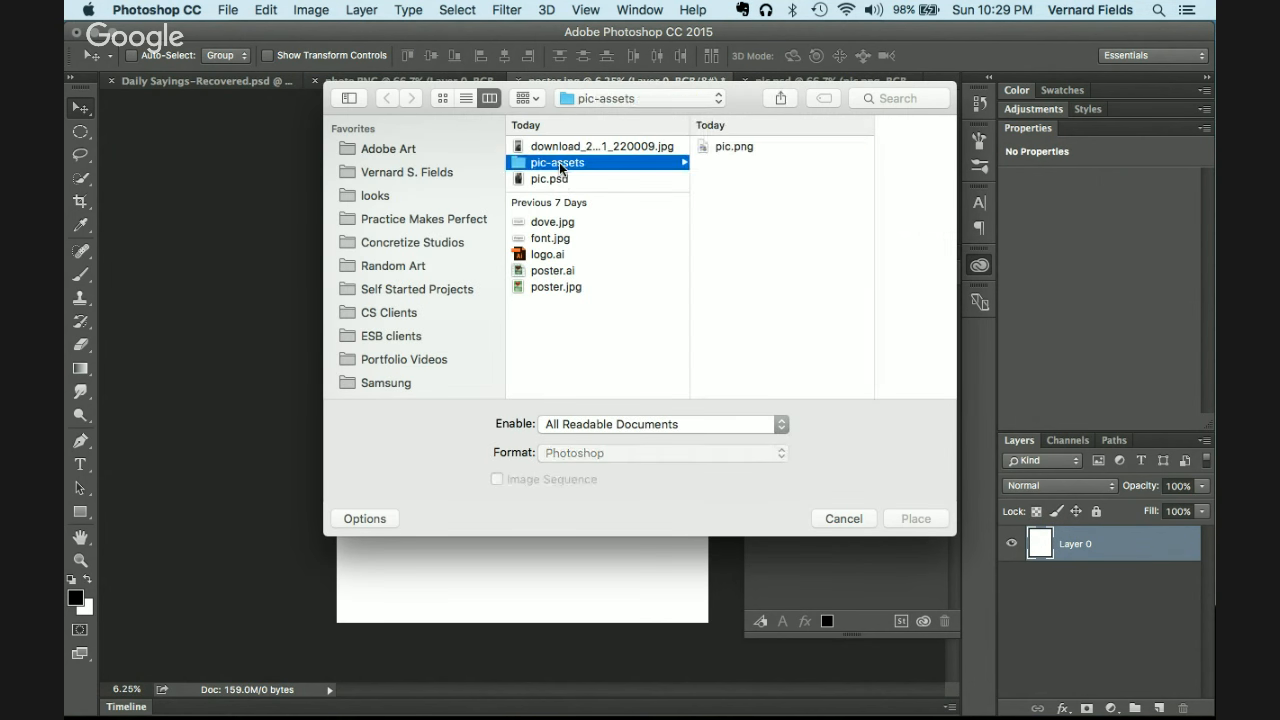
click(746, 147)
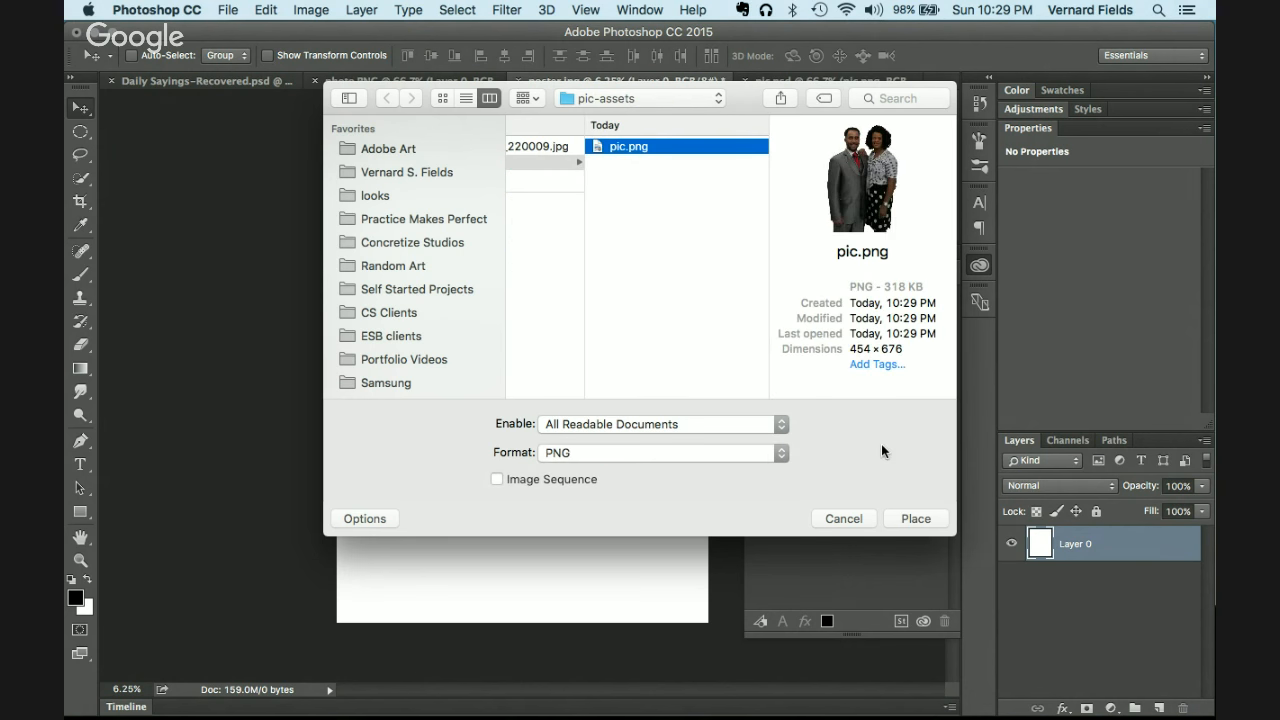
click(918, 518)
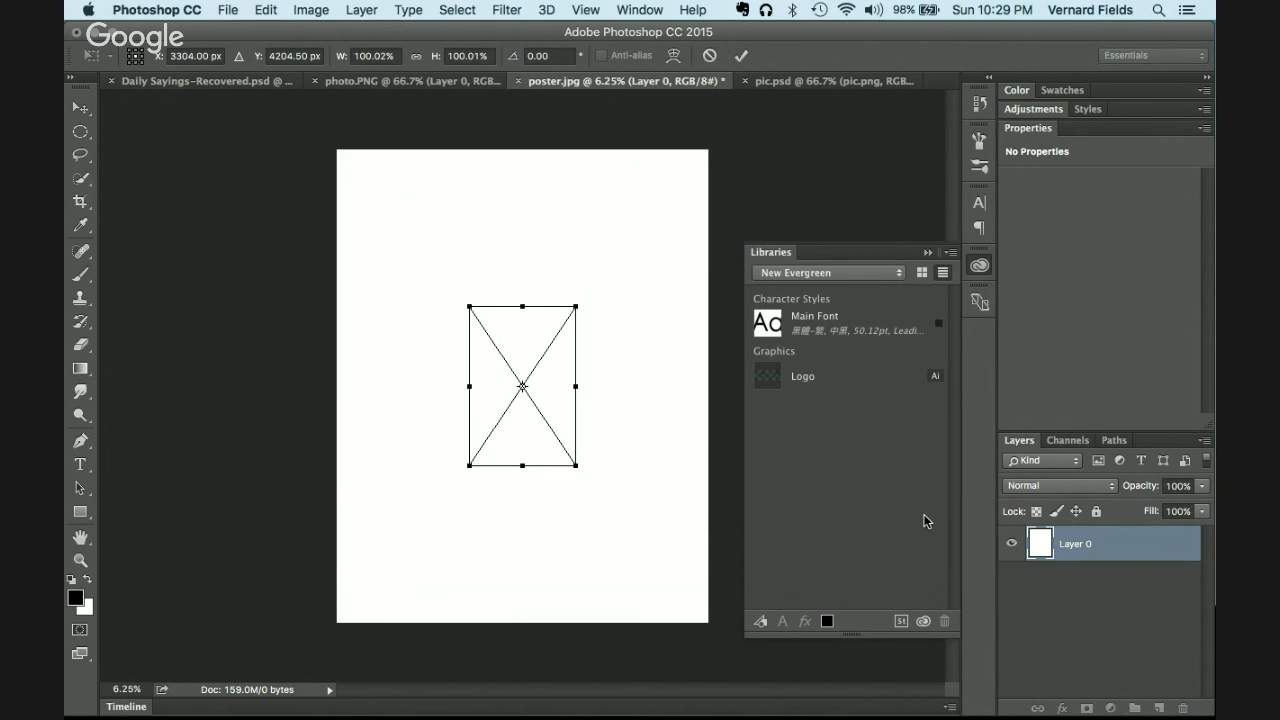
key(Return)
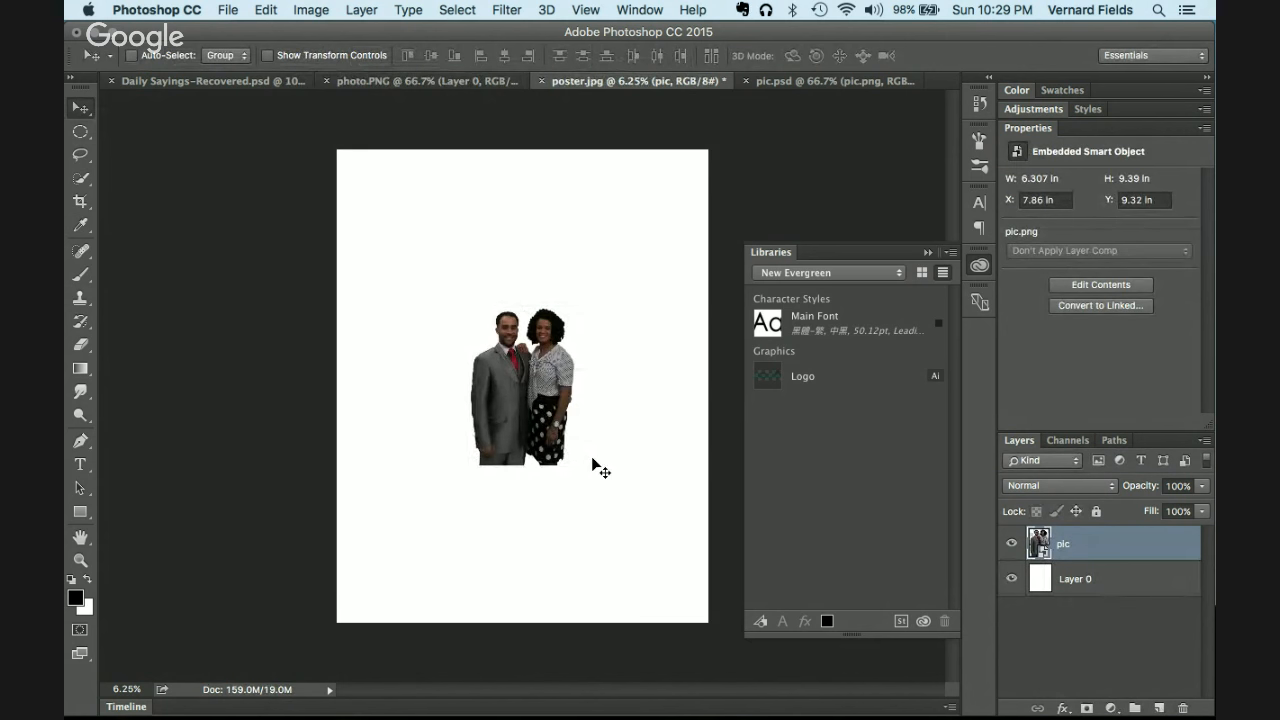
key(super+plus)
key(super+plus)
key(super+minus)
key(super+minus)
Step: Place the Evergreen logo from Libraries onto the poster and move it to top centre
drag(792, 378, 487, 240)
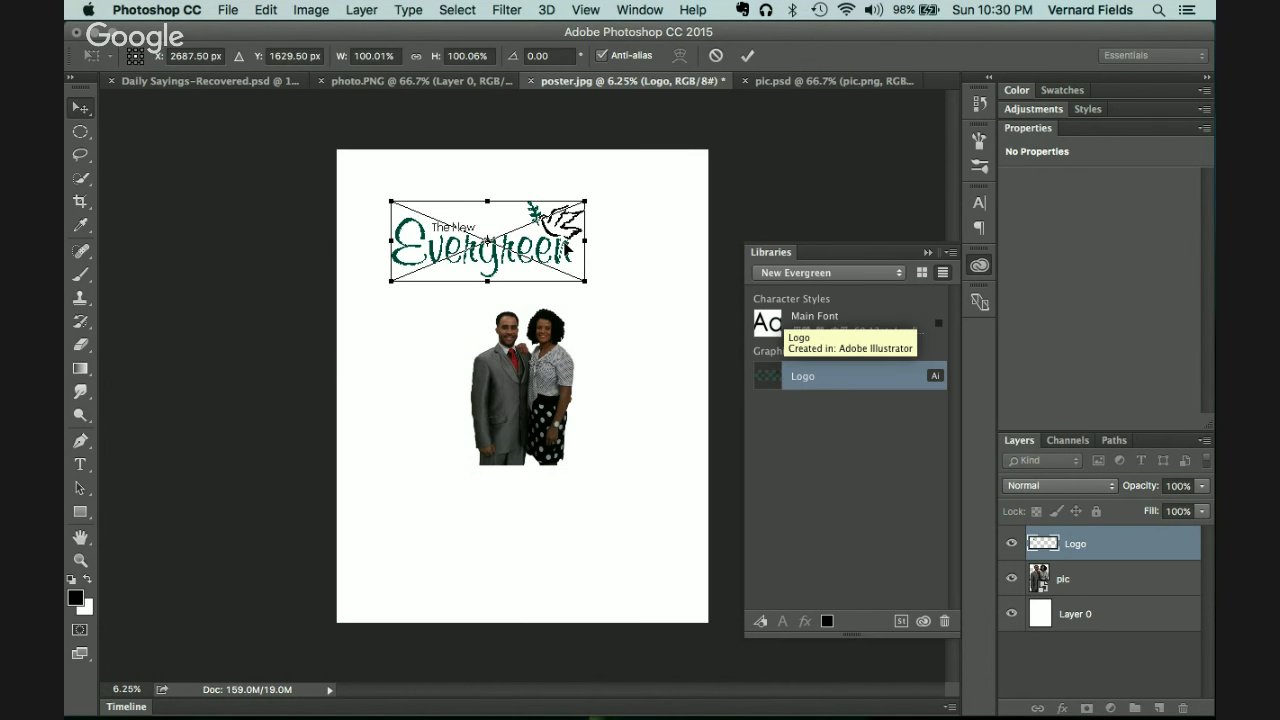
key(Return)
drag(521, 262, 562, 252)
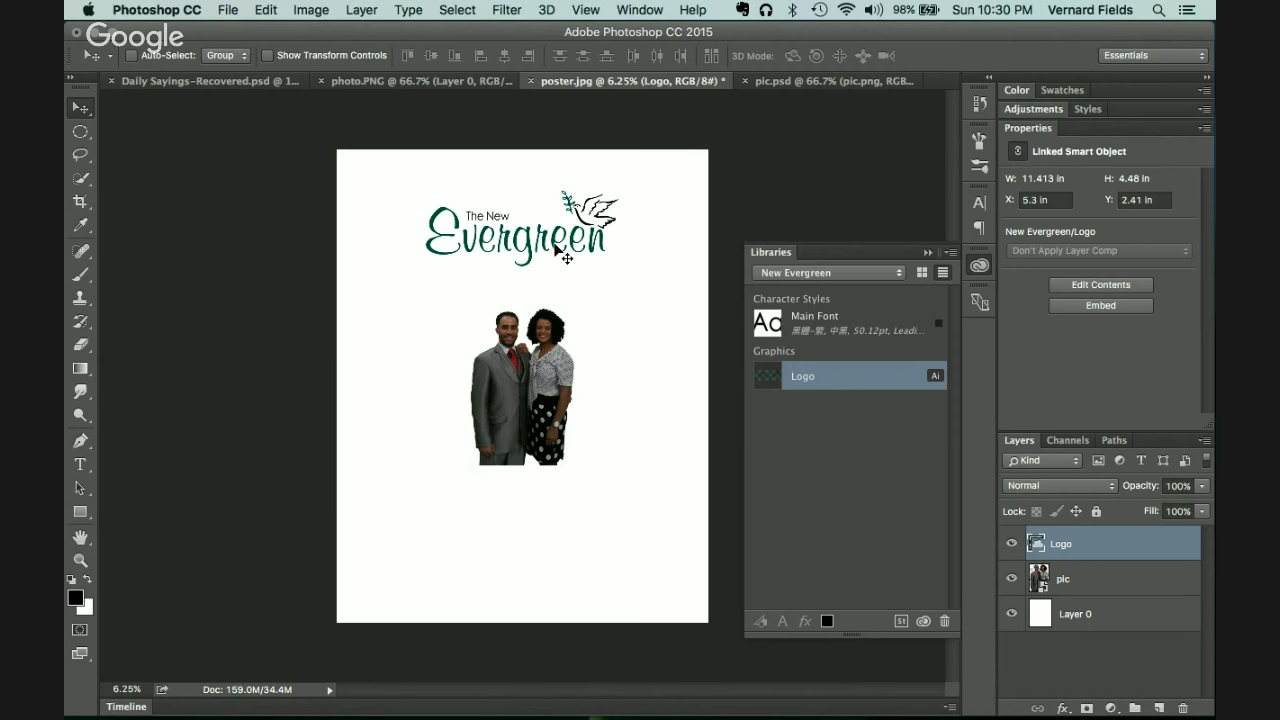
key(super+Tab)
key(super+Tab)
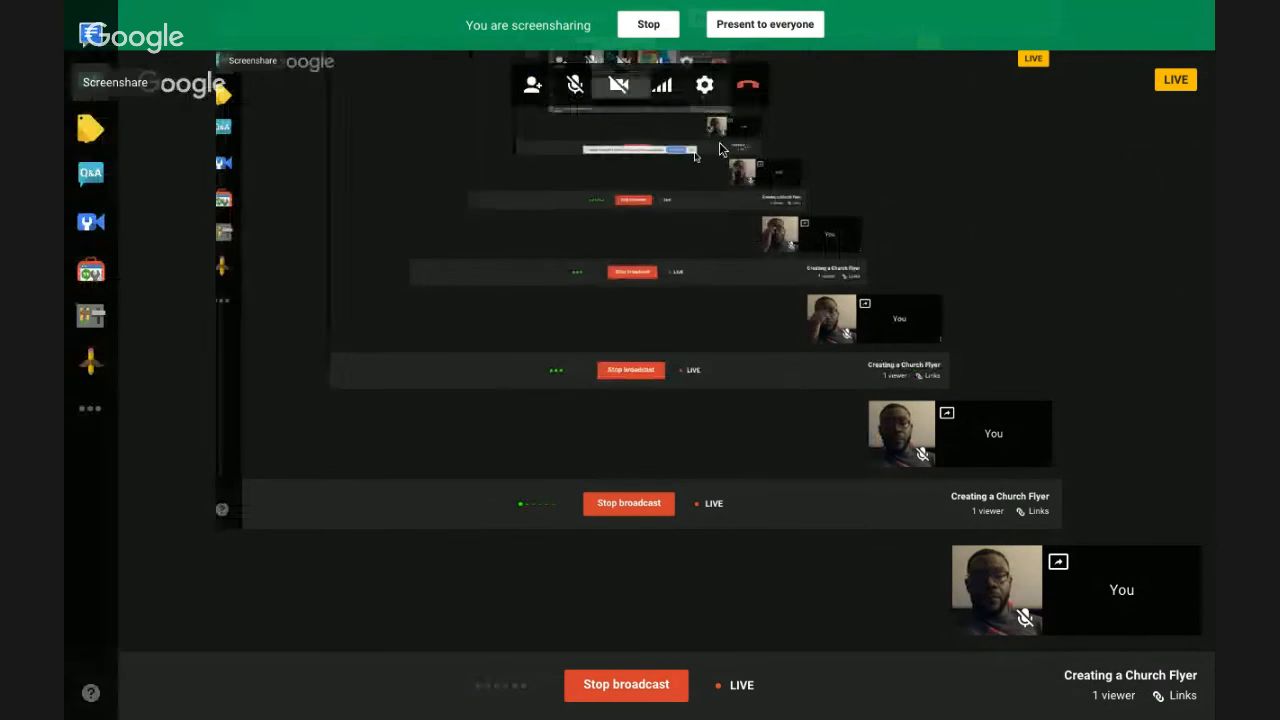
Step: Search Google for 'abstract backgrounds' in a new tab and show the image results
key(super+t)
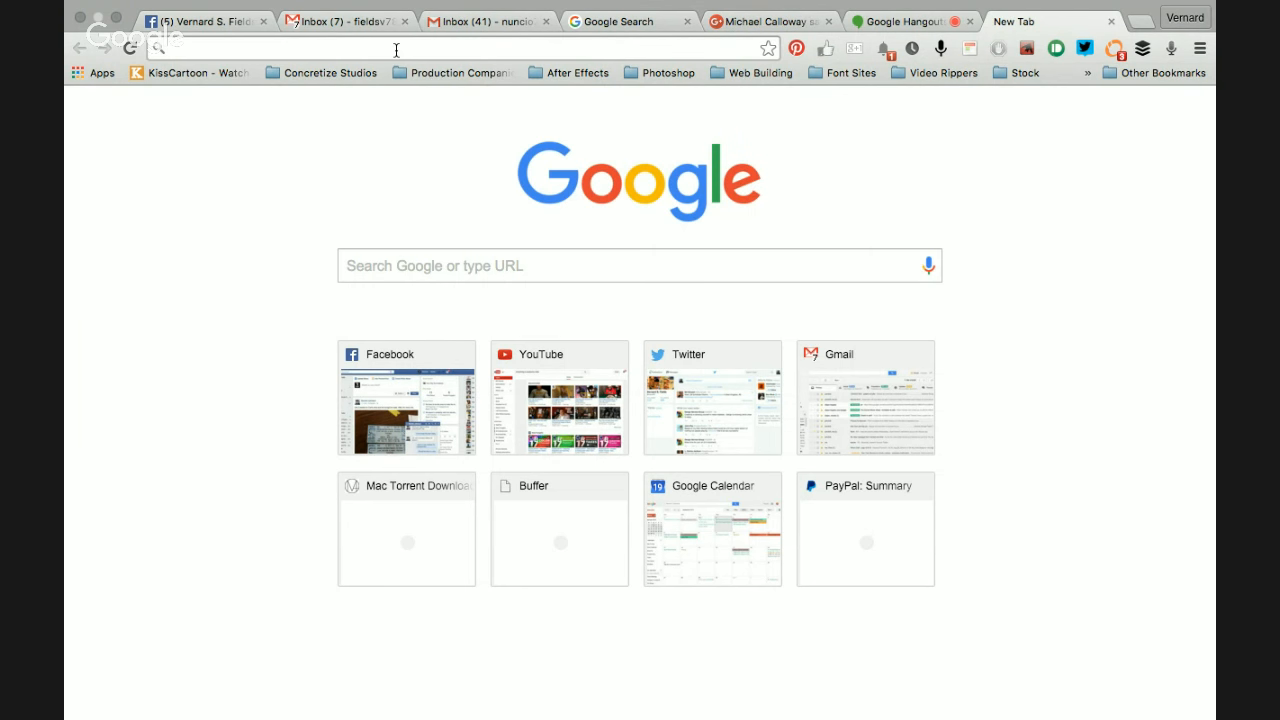
text(abstrac)
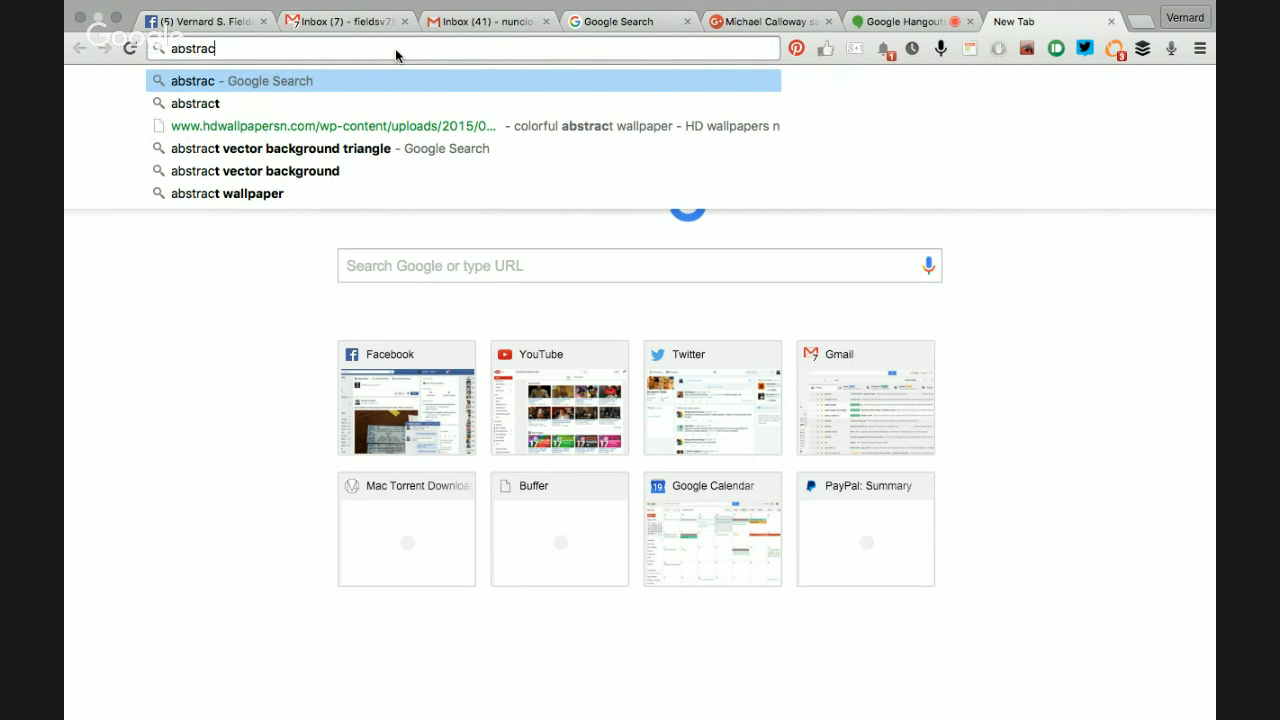
text(t backgrou)
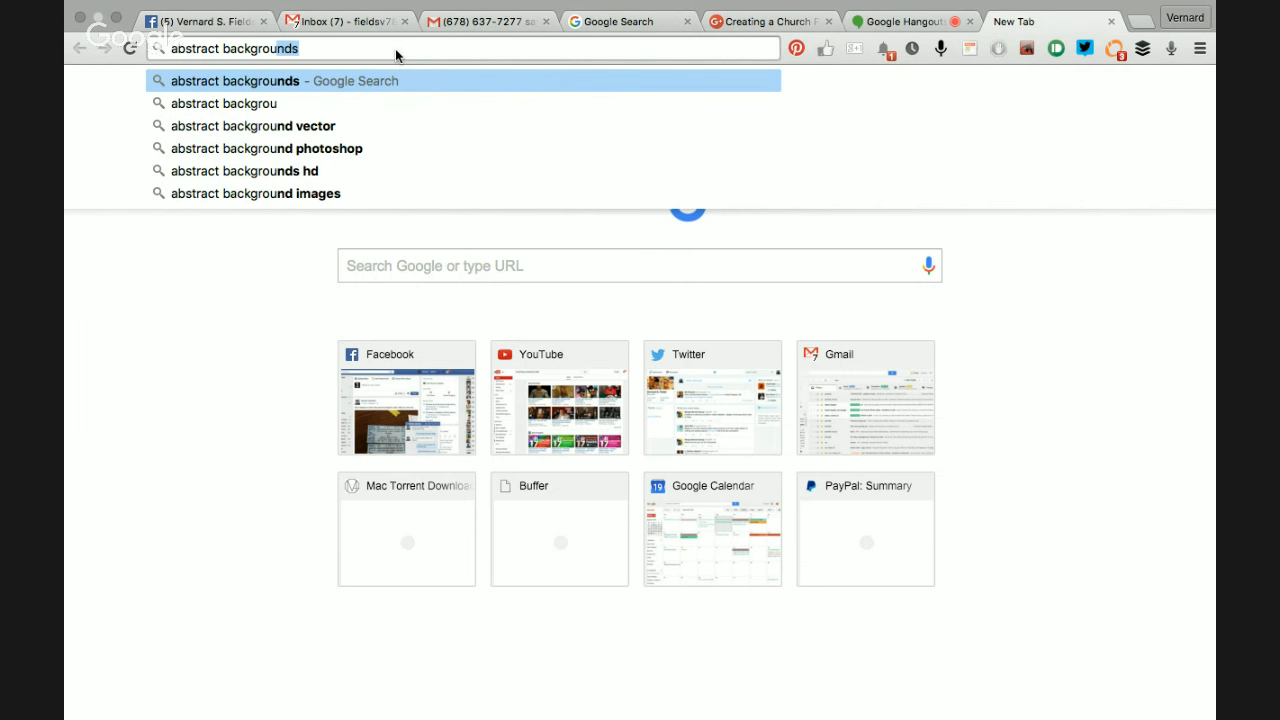
key(Return)
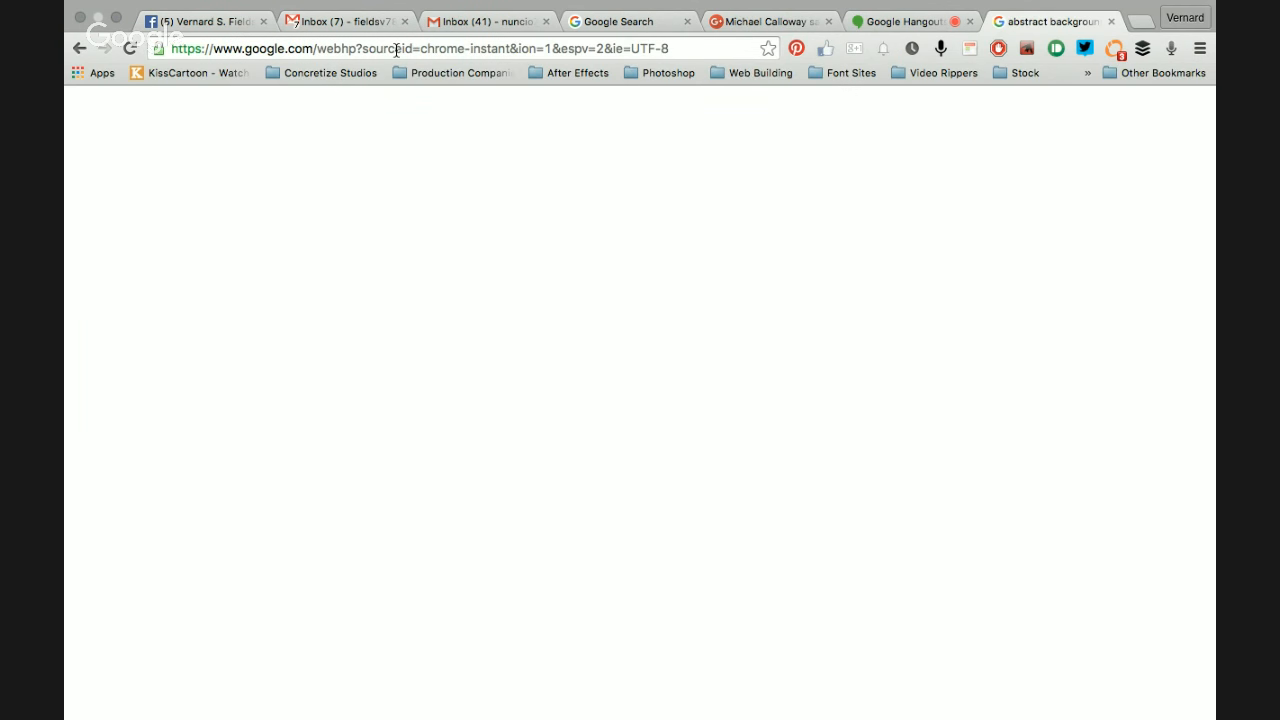
click(274, 80)
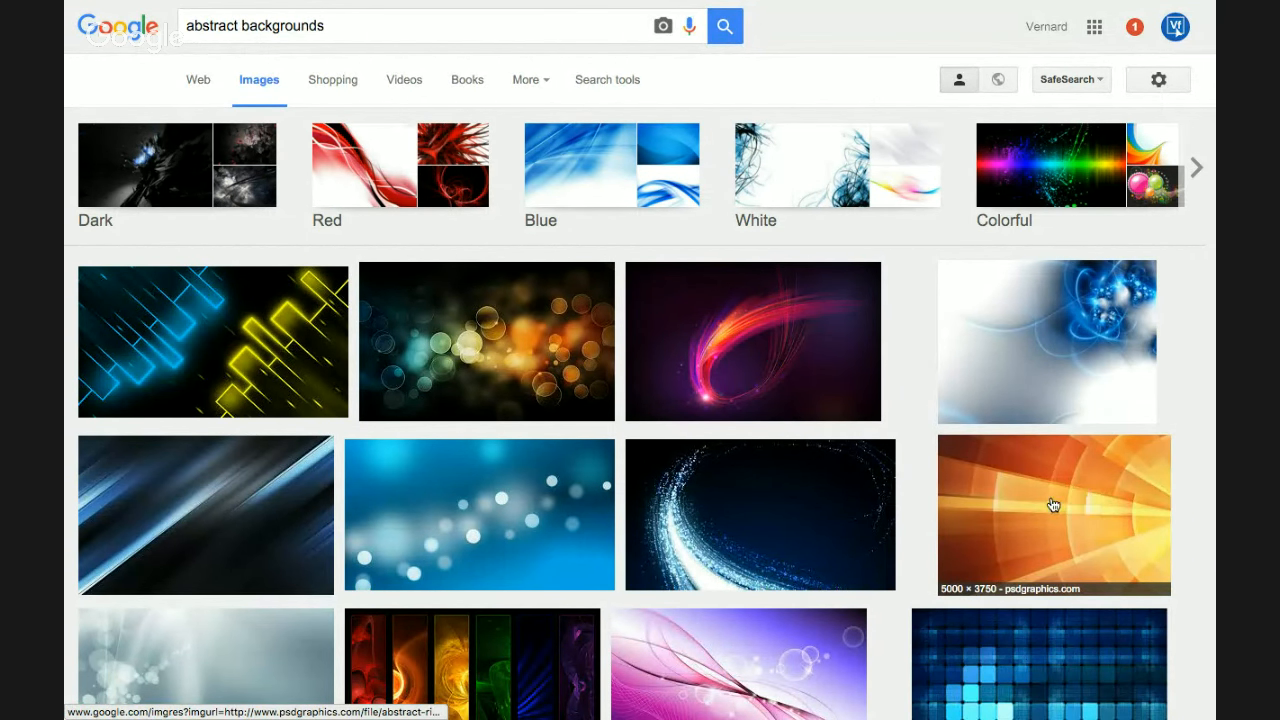
mouse_move(1053, 505)
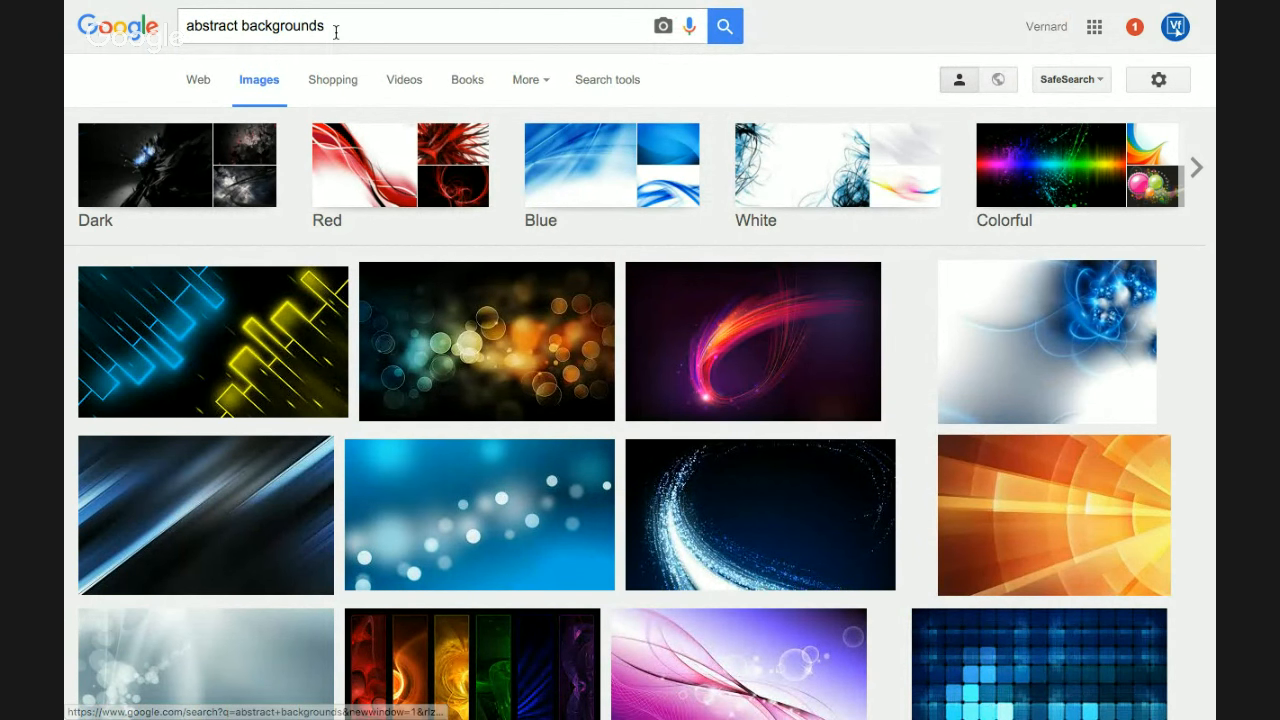
double_click(236, 27)
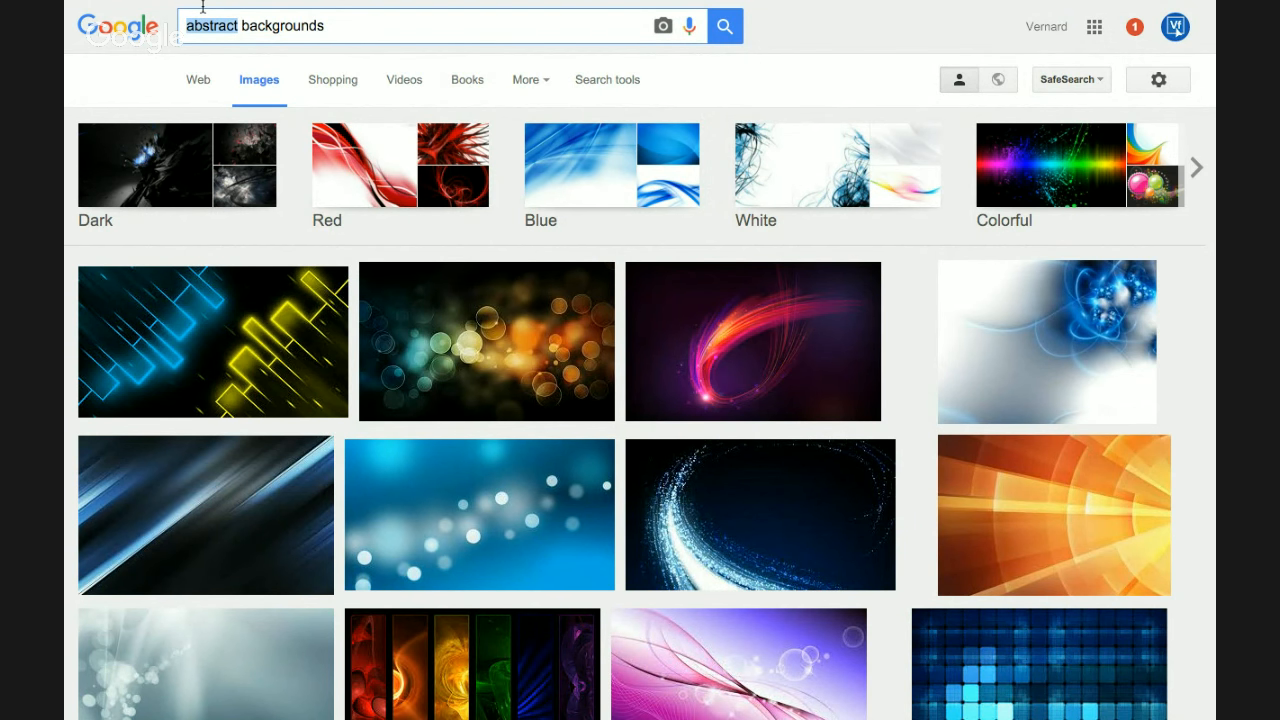
Step: Replace the image search query with 'eiffel tow' and run the search
key(ctrl+a)
text(e)
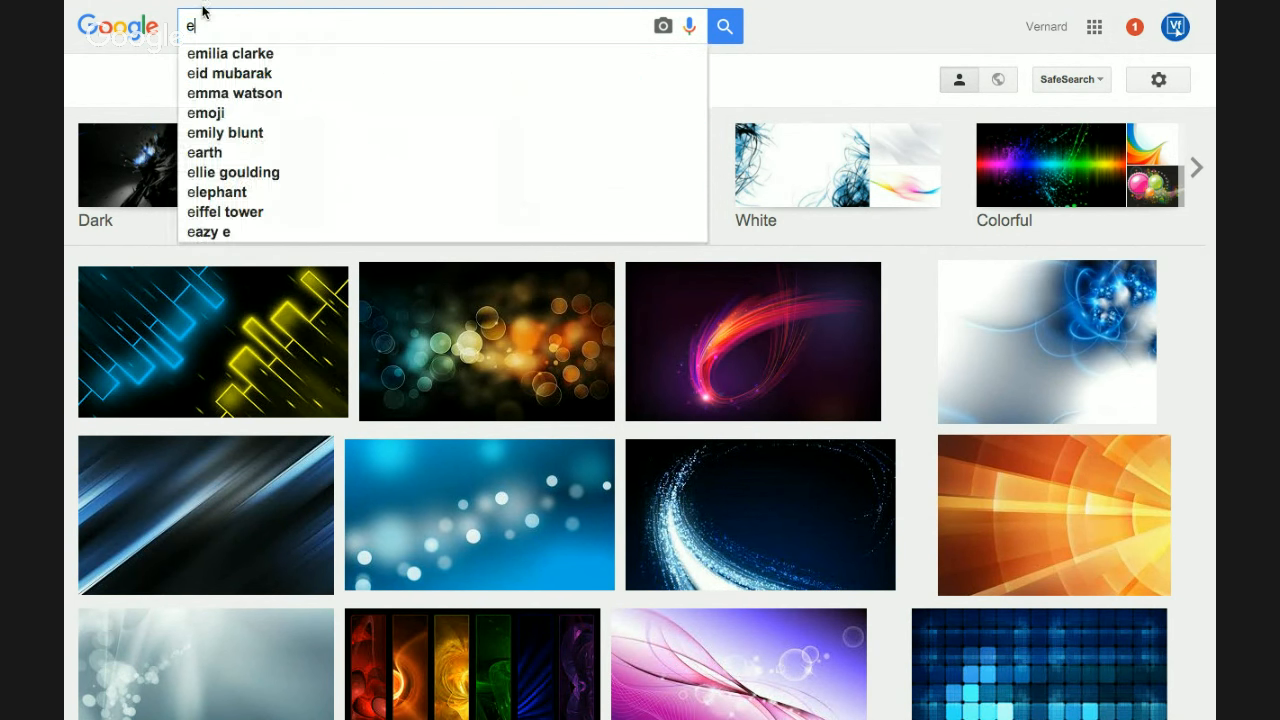
text(fe)
key(BackSpace)
text(fiel tow)
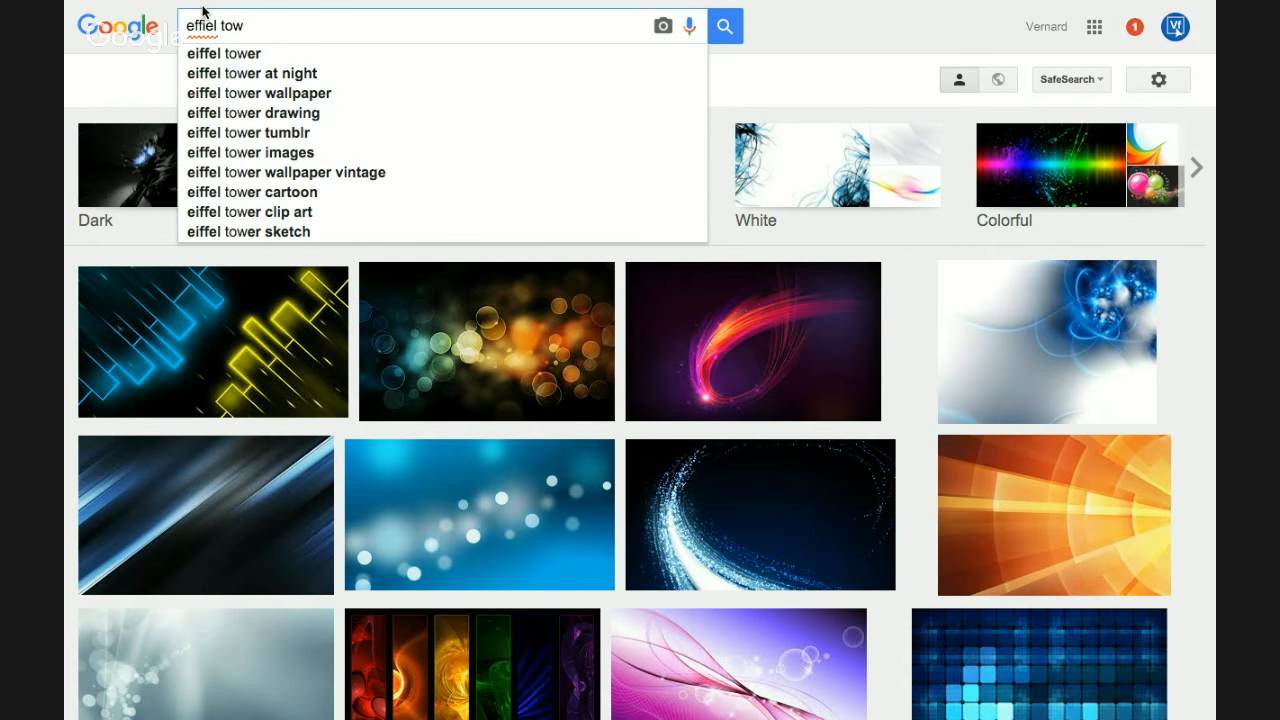
click(216, 57)
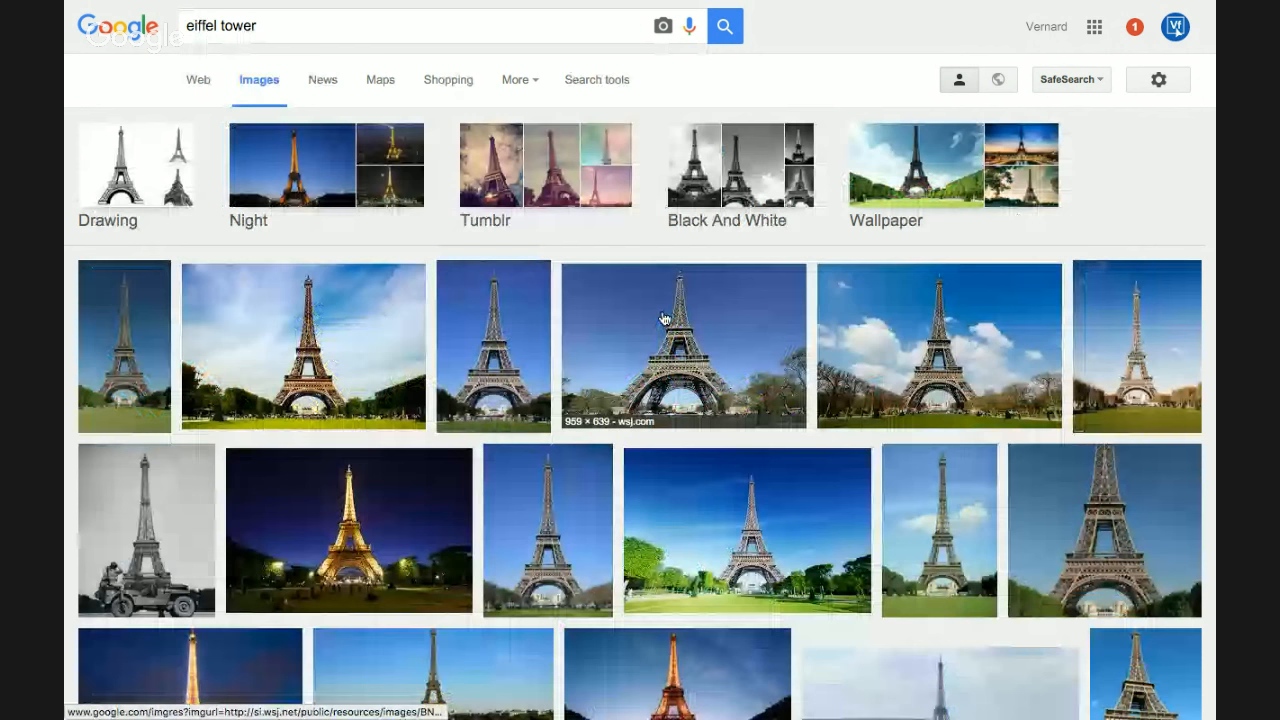
mouse_move(344, 397)
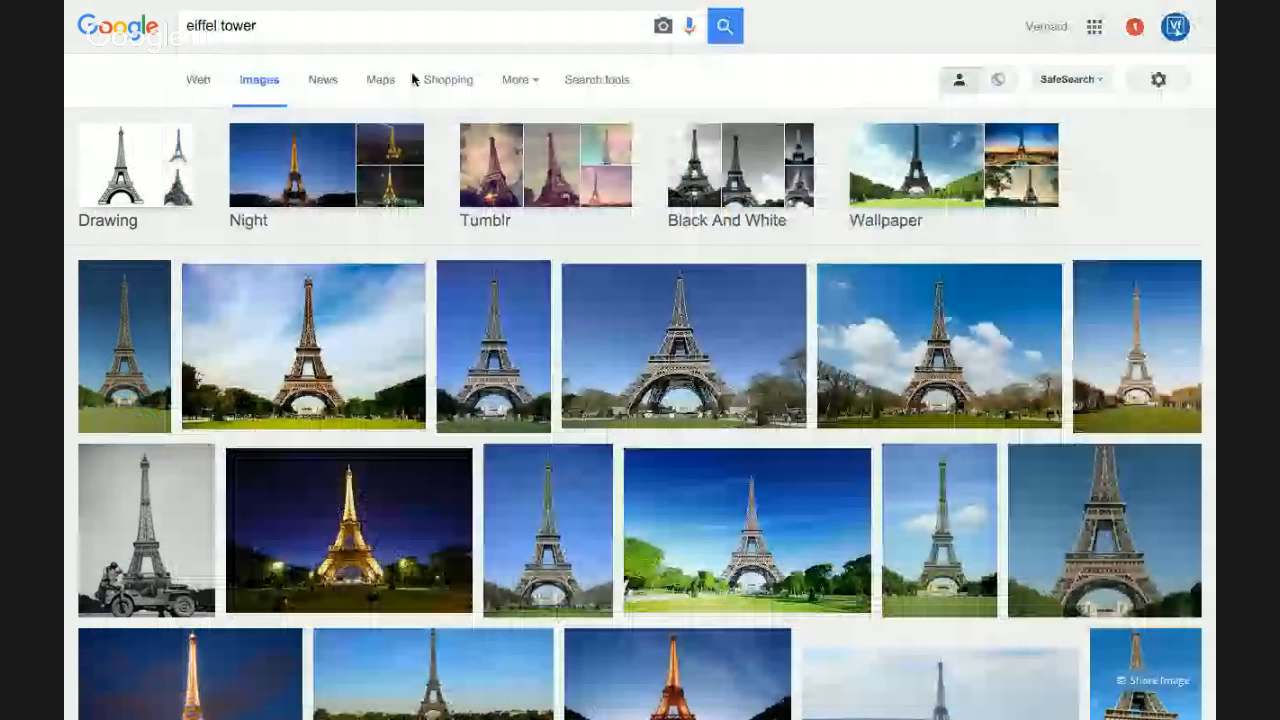
Step: Filter to images larger than 4 MP, enlarge the history.com tower photo, and copy it
click(597, 82)
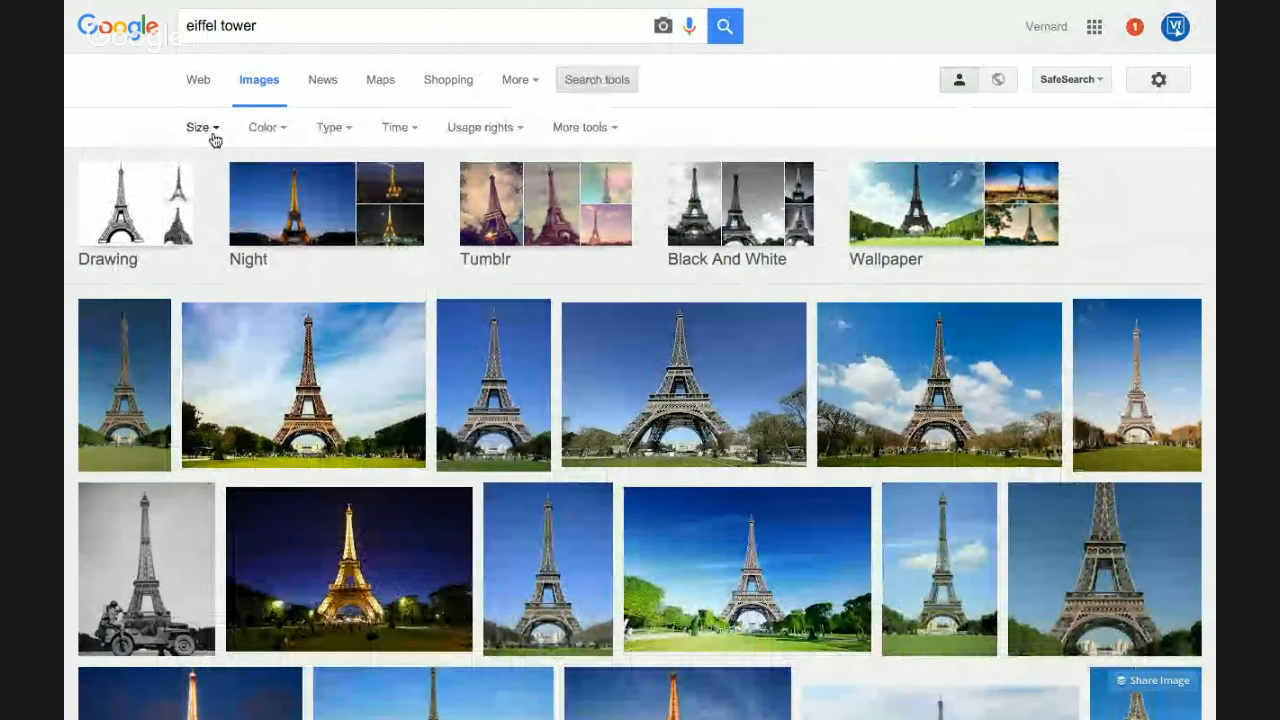
click(208, 135)
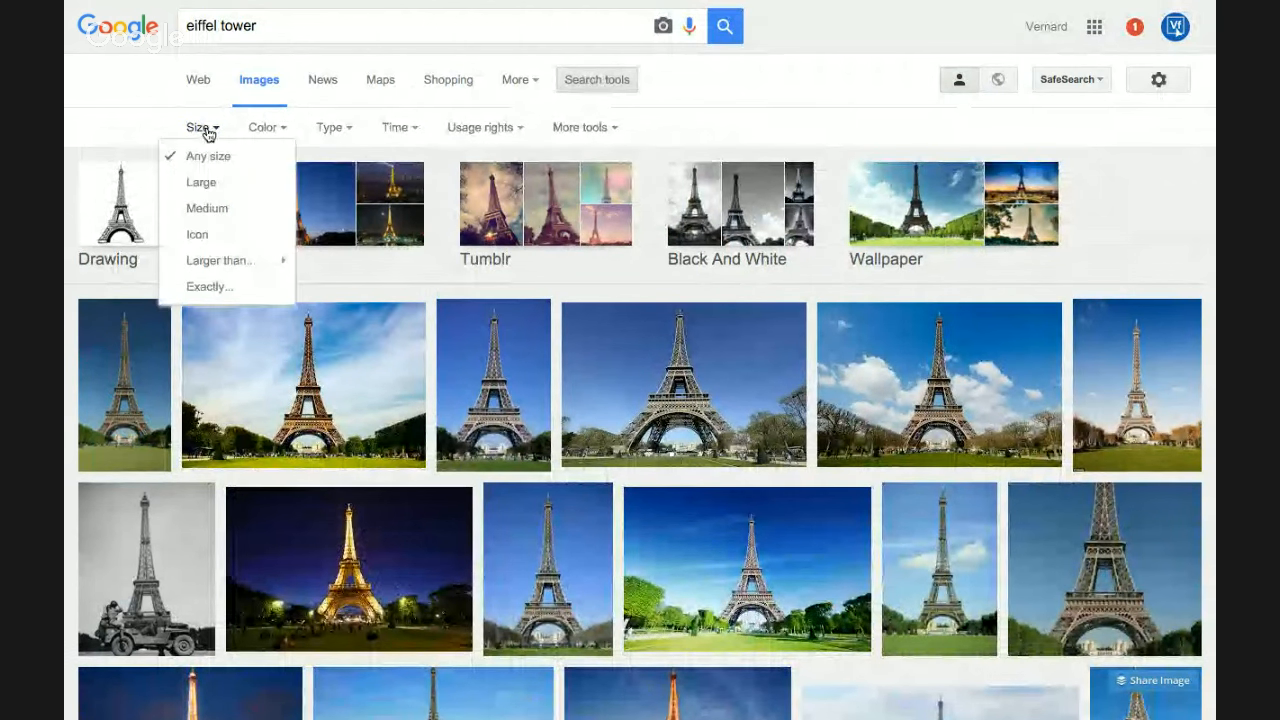
mouse_move(217, 266)
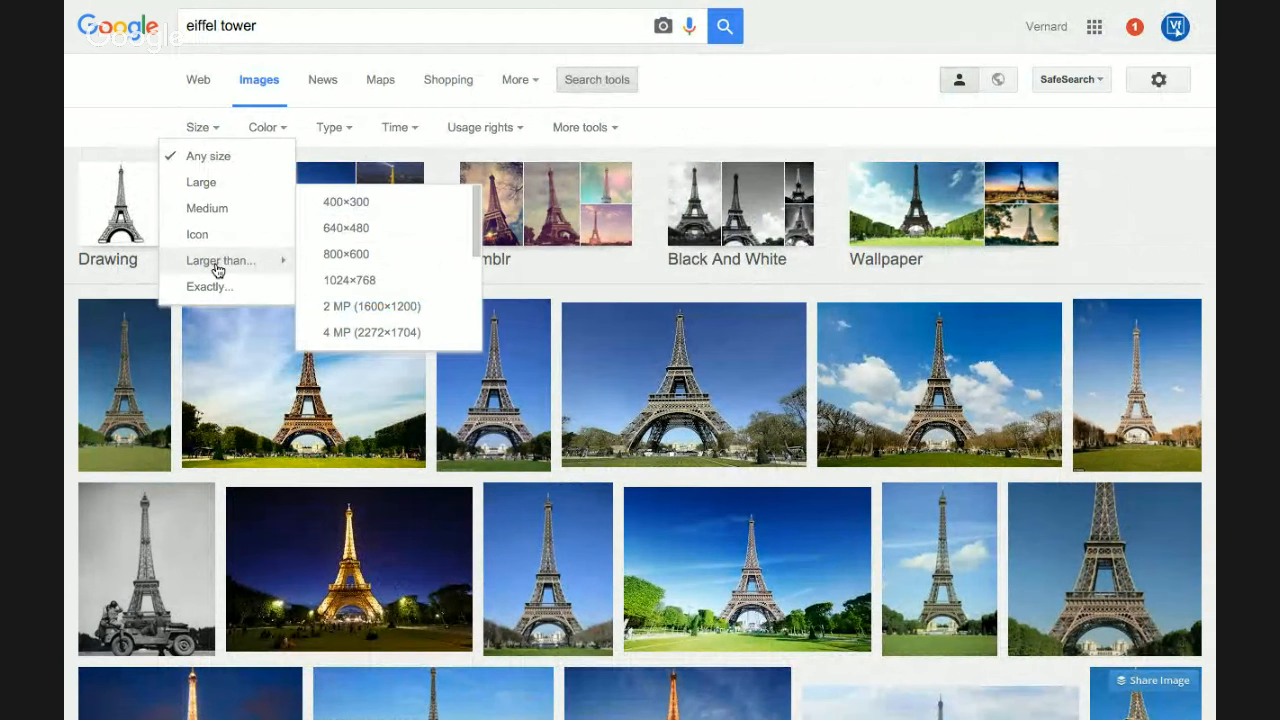
click(366, 335)
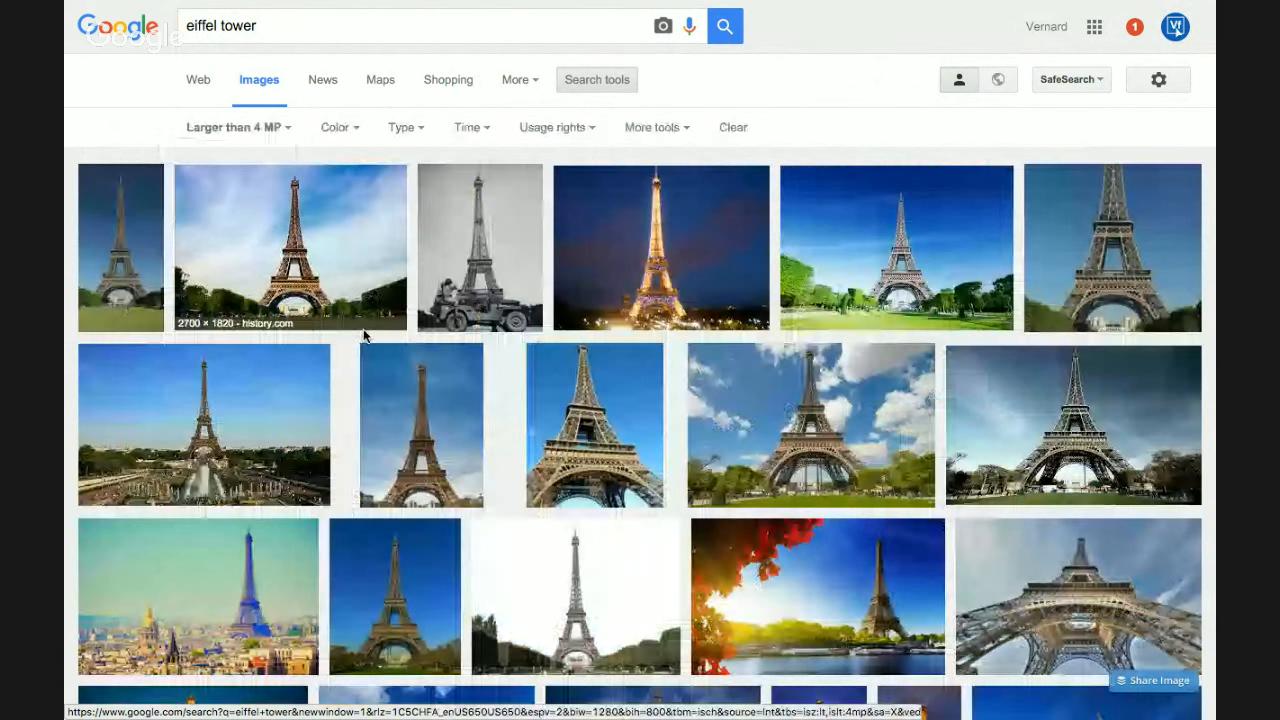
mouse_move(291, 247)
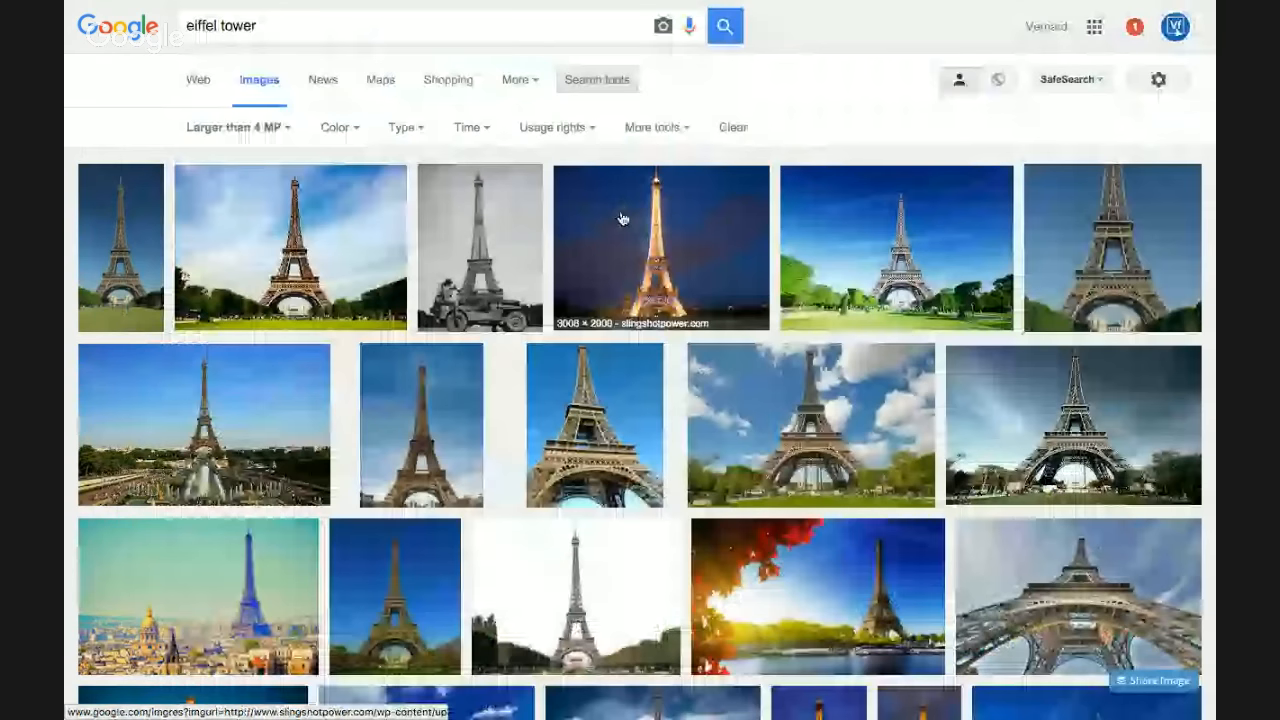
click(251, 266)
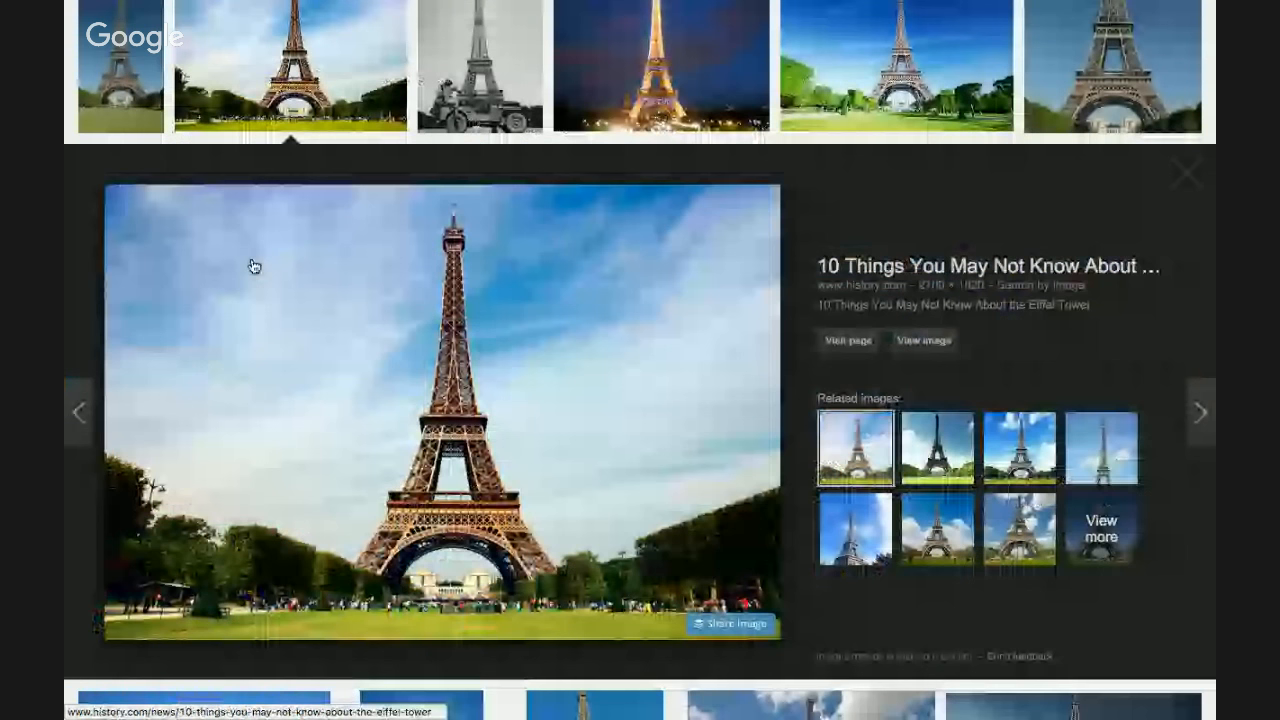
right_click(600, 420)
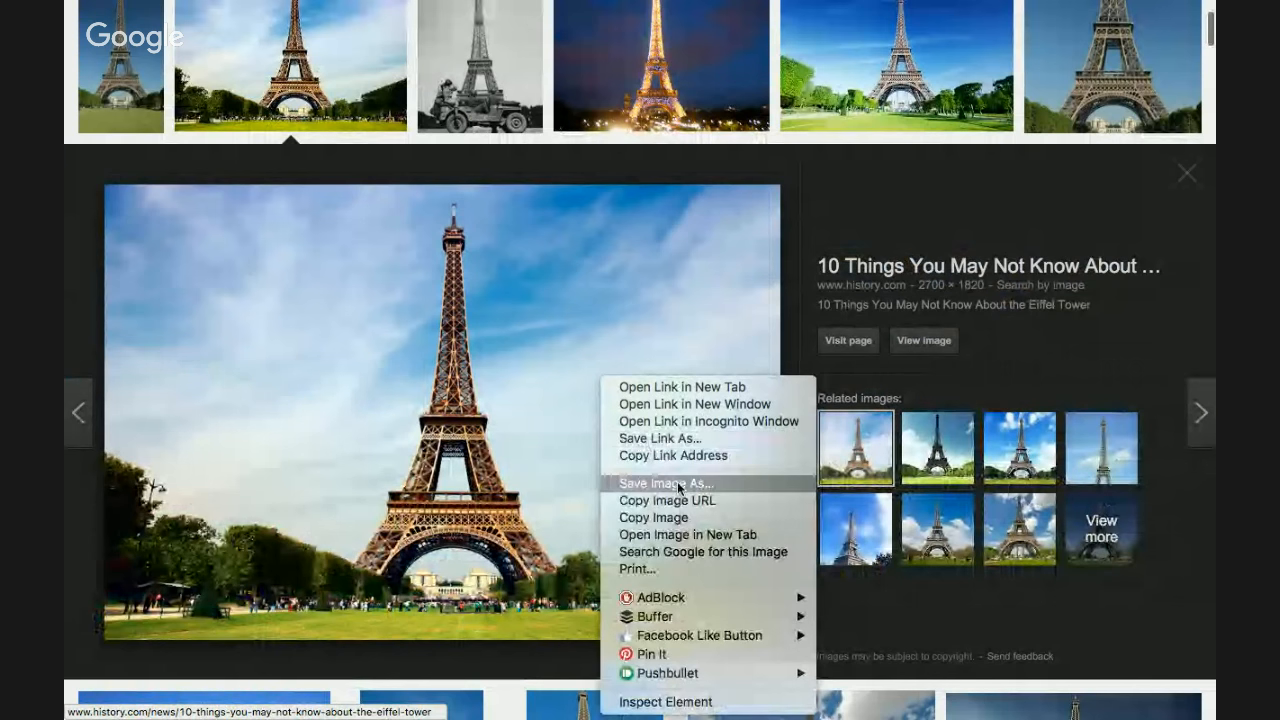
click(676, 518)
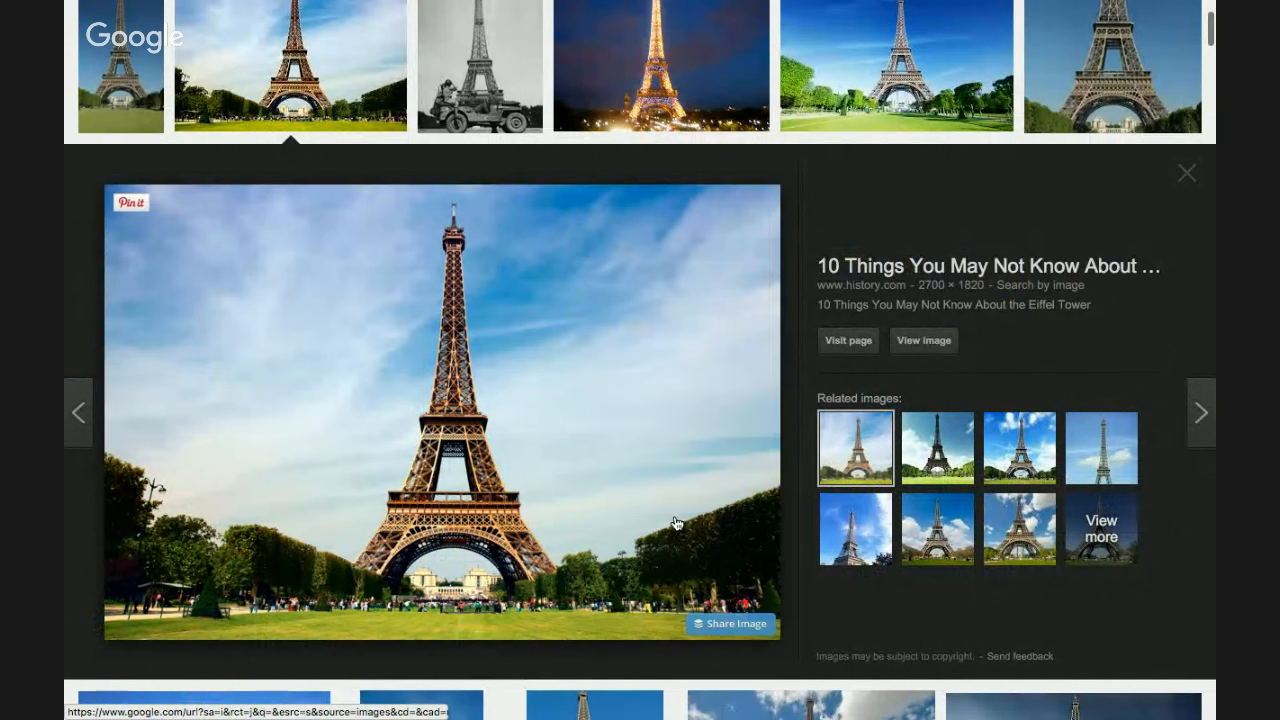
key(super+Tab)
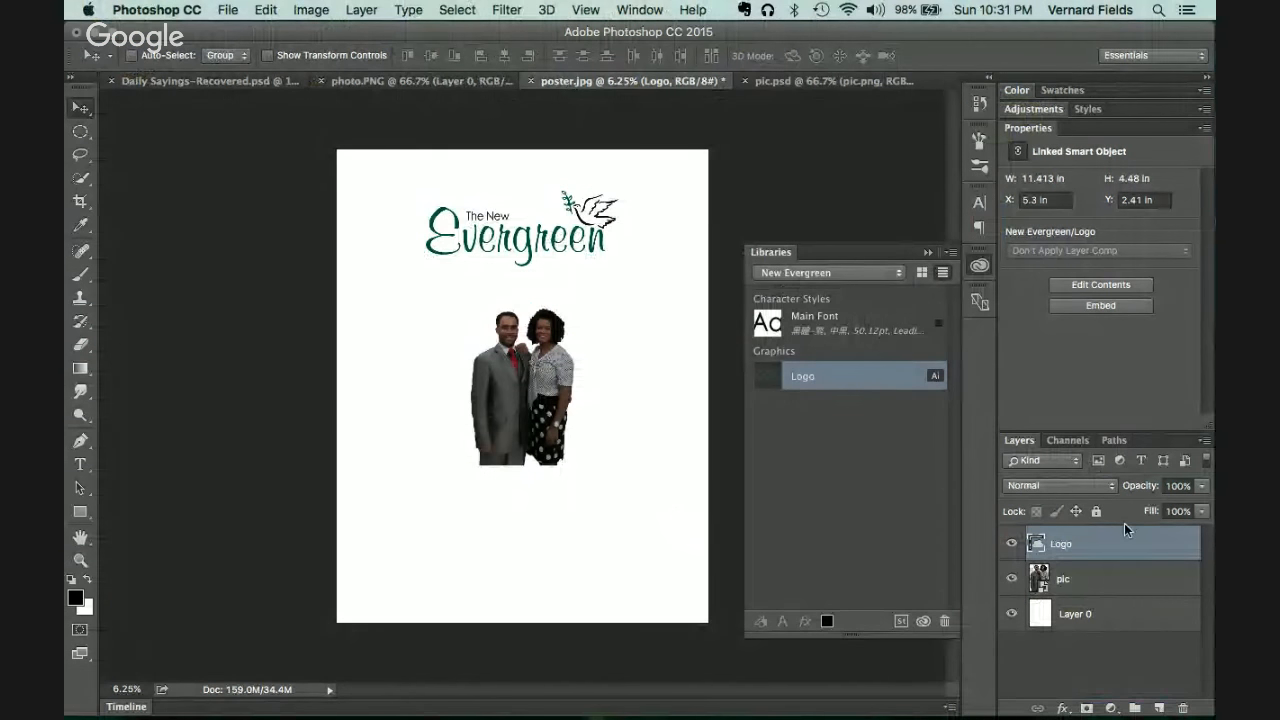
Step: Paste the Eiffel Tower photo above the white background, rotated and stretched across the poster
click(1100, 612)
key(super+v)
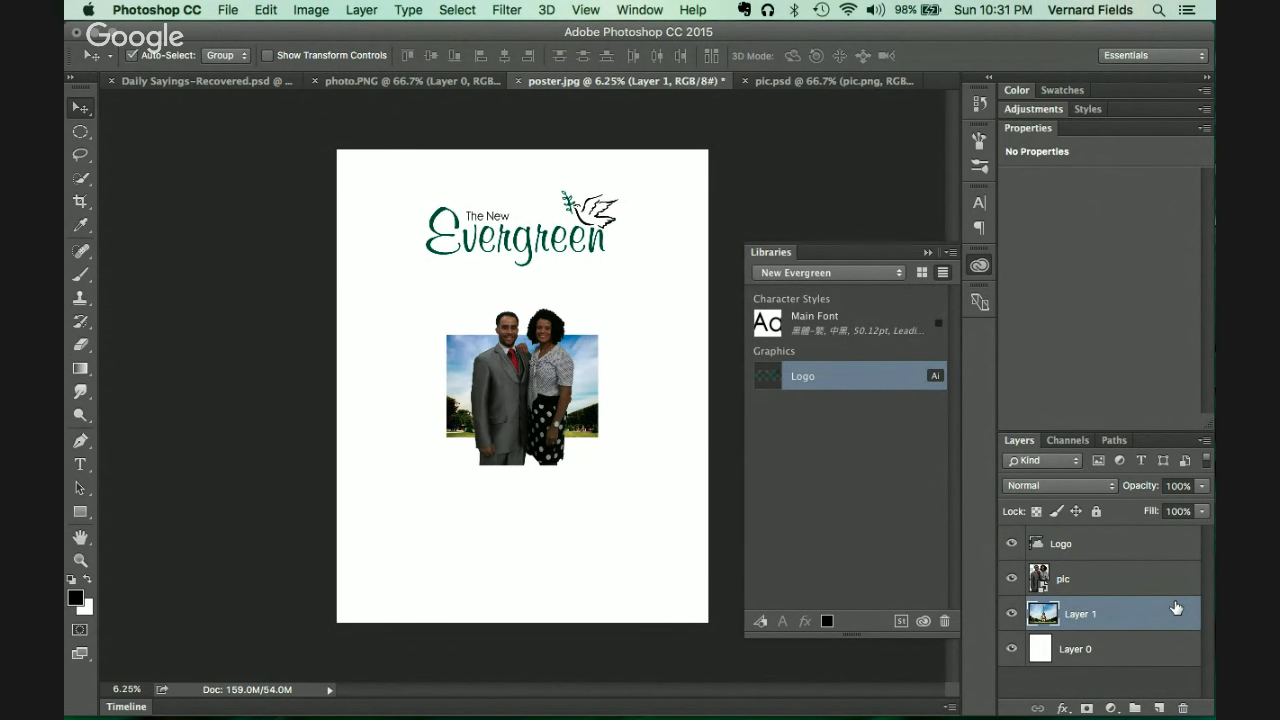
key(super+t)
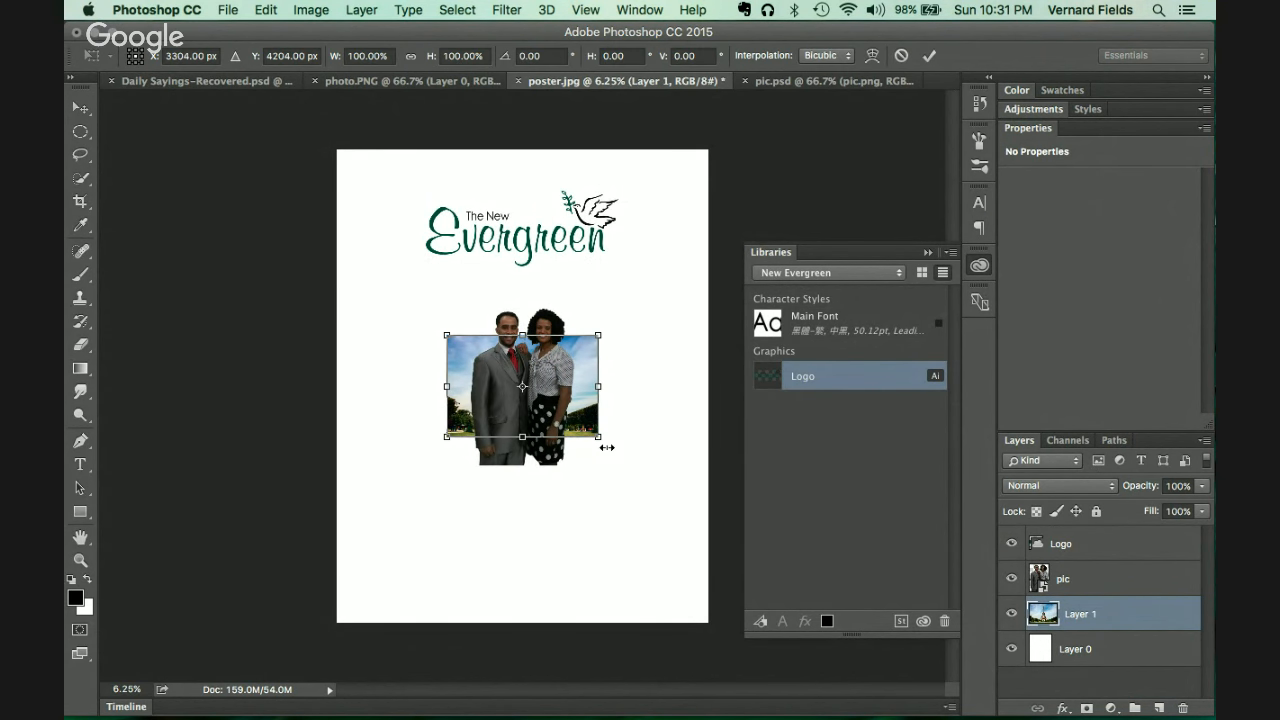
drag(600, 438, 688, 143)
drag(684, 384, 719, 379)
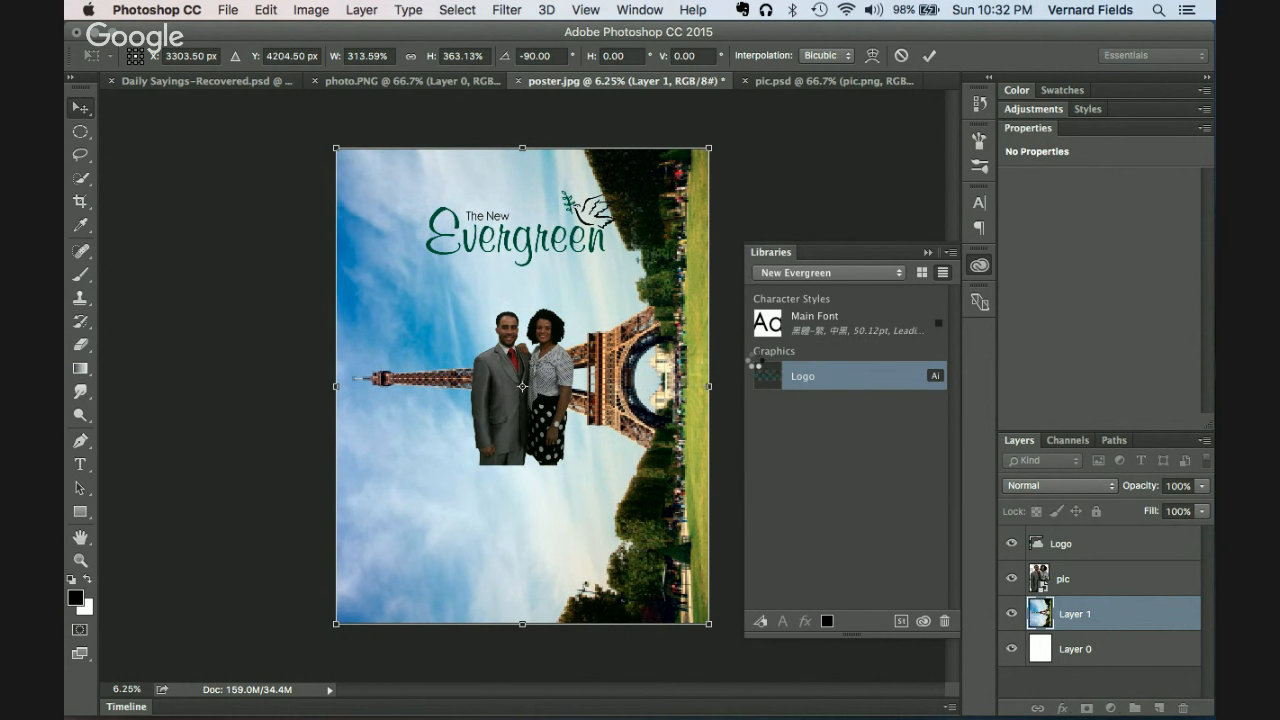
key(Return)
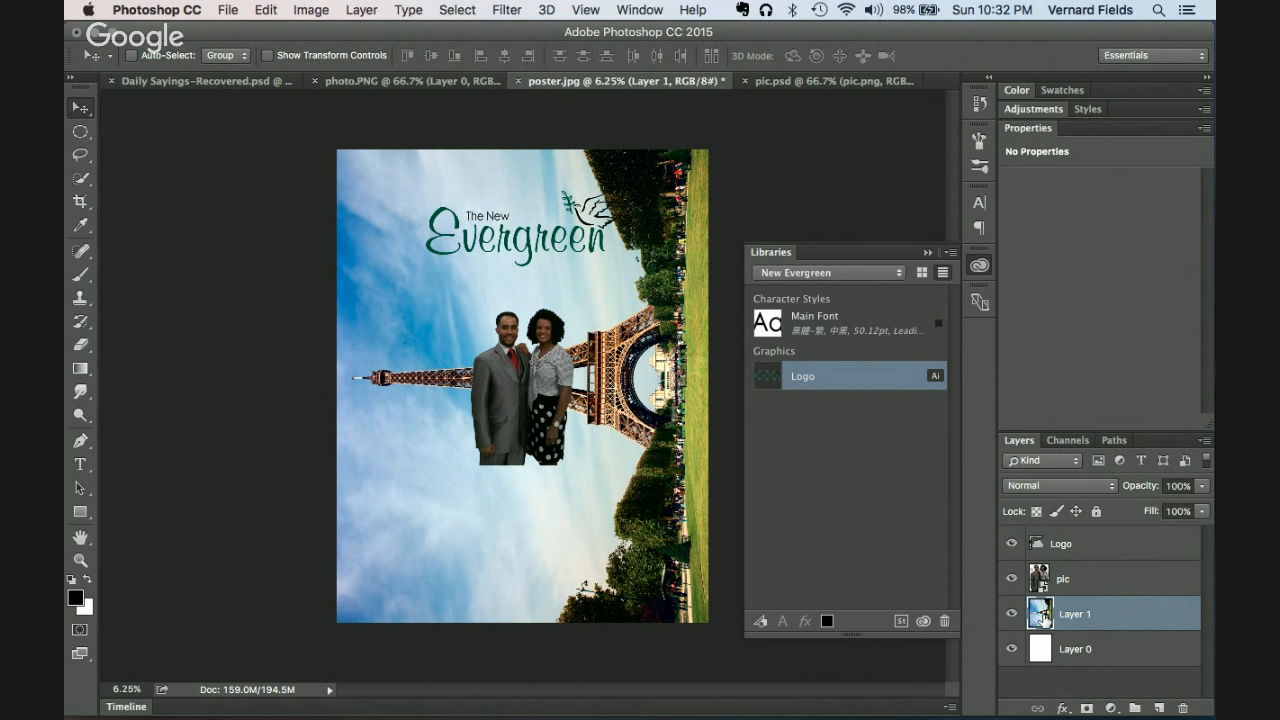
Step: Convert the Eiffel Tower photo layer into a smart object
right_click(1096, 621)
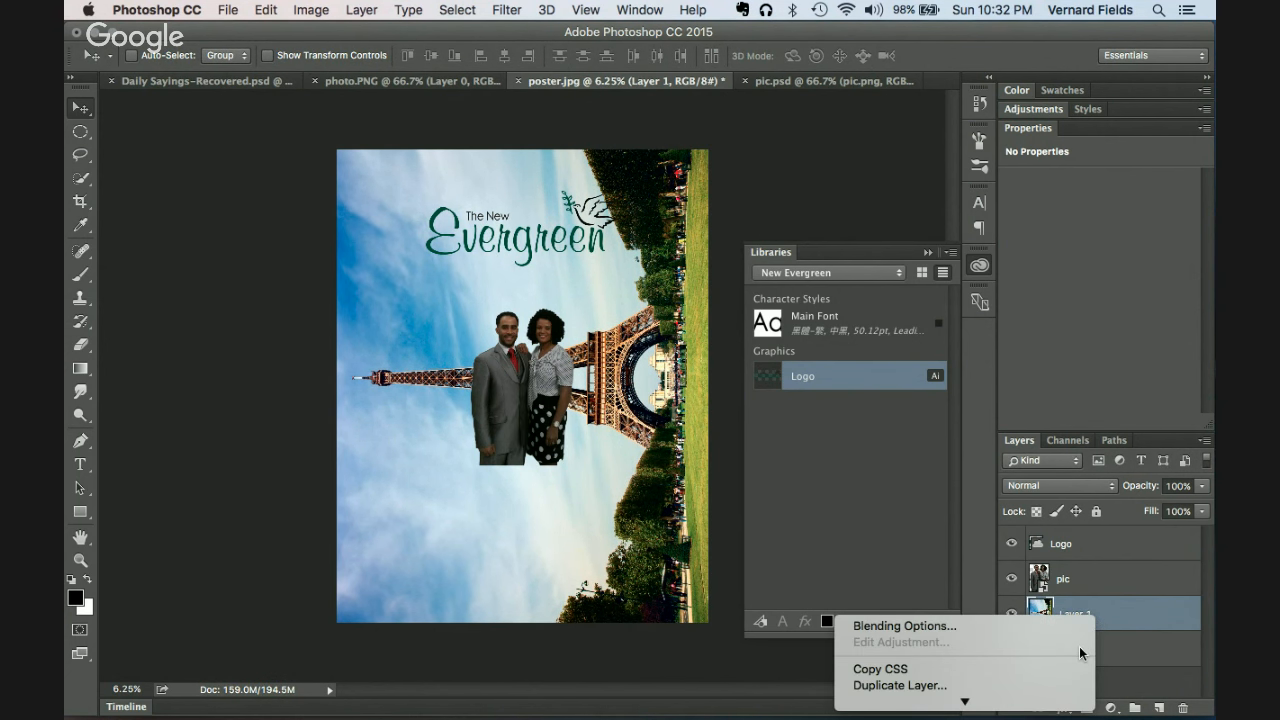
click(1151, 619)
right_click(1151, 619)
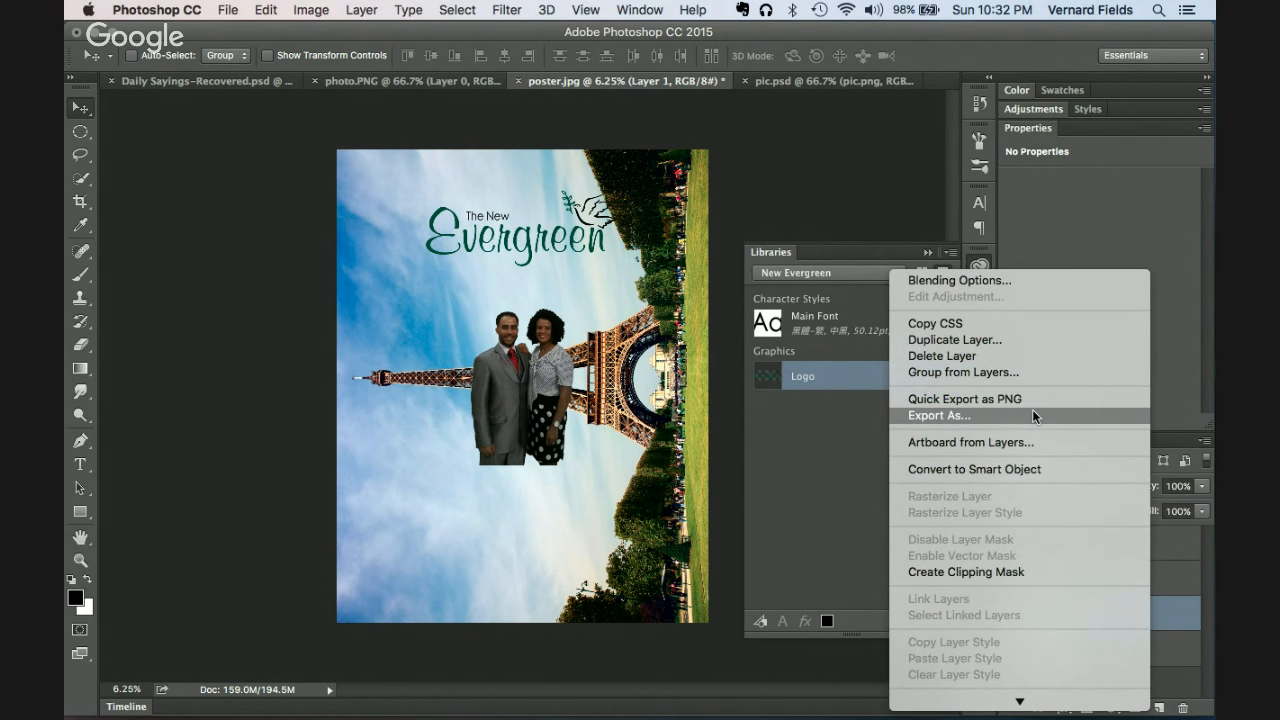
click(1016, 468)
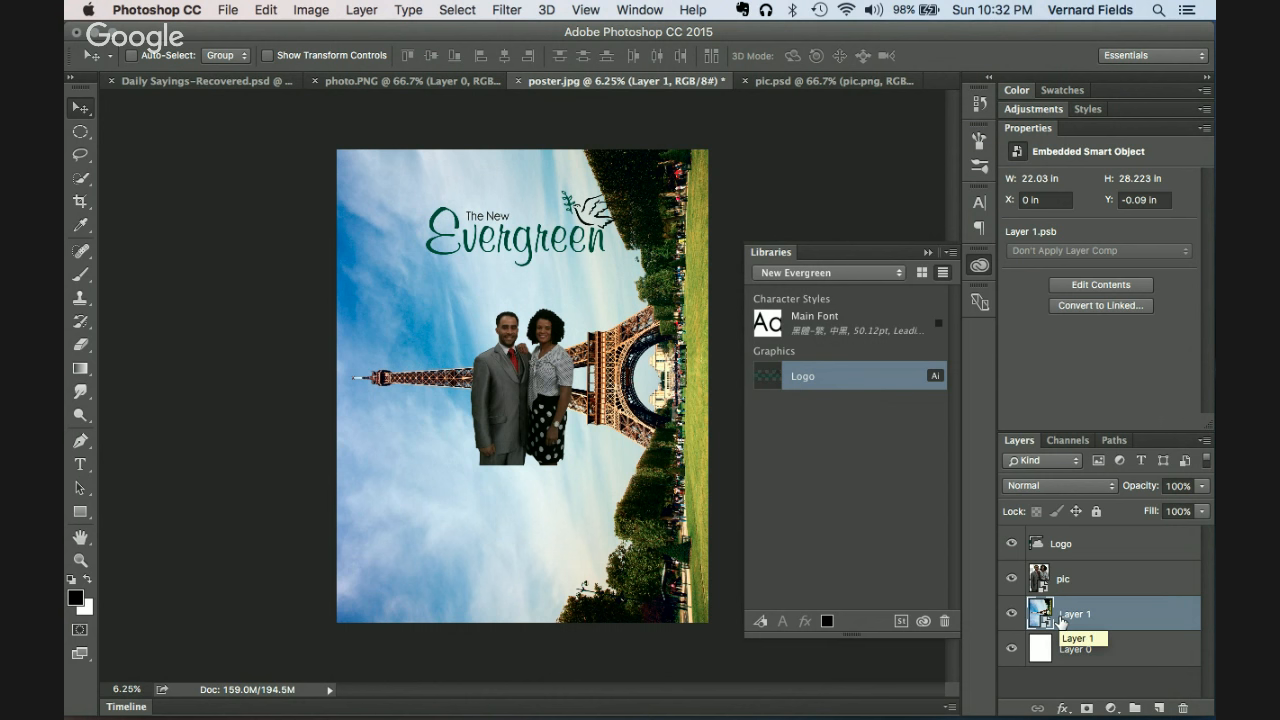
Step: Apply a 45°, 2000-pixel Motion Blur to the smart object and start repeating it
click(521, 7)
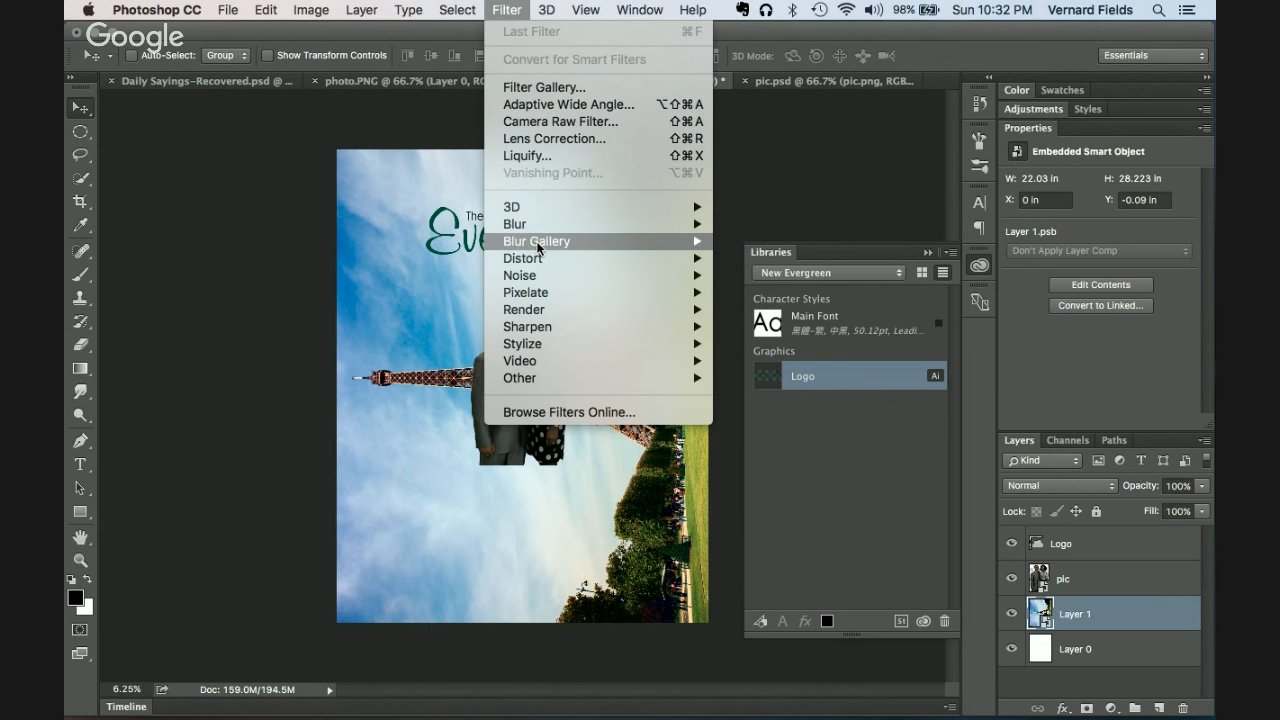
mouse_move(529, 220)
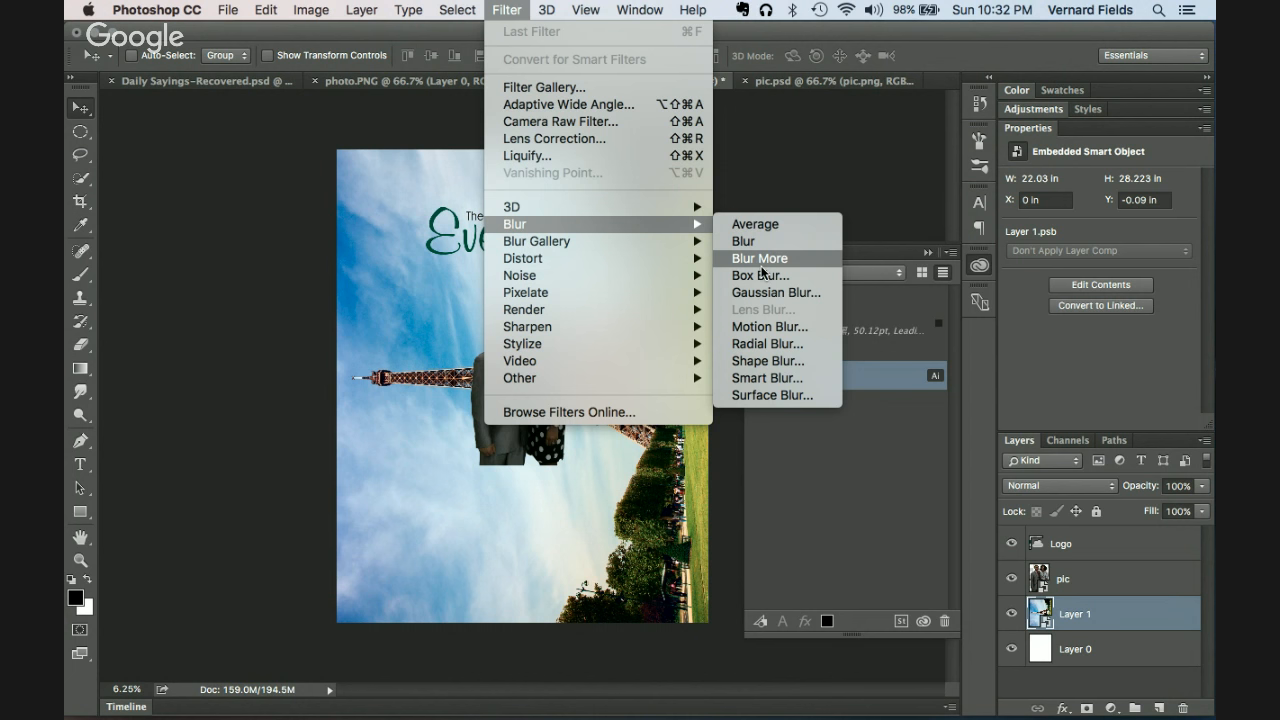
click(768, 326)
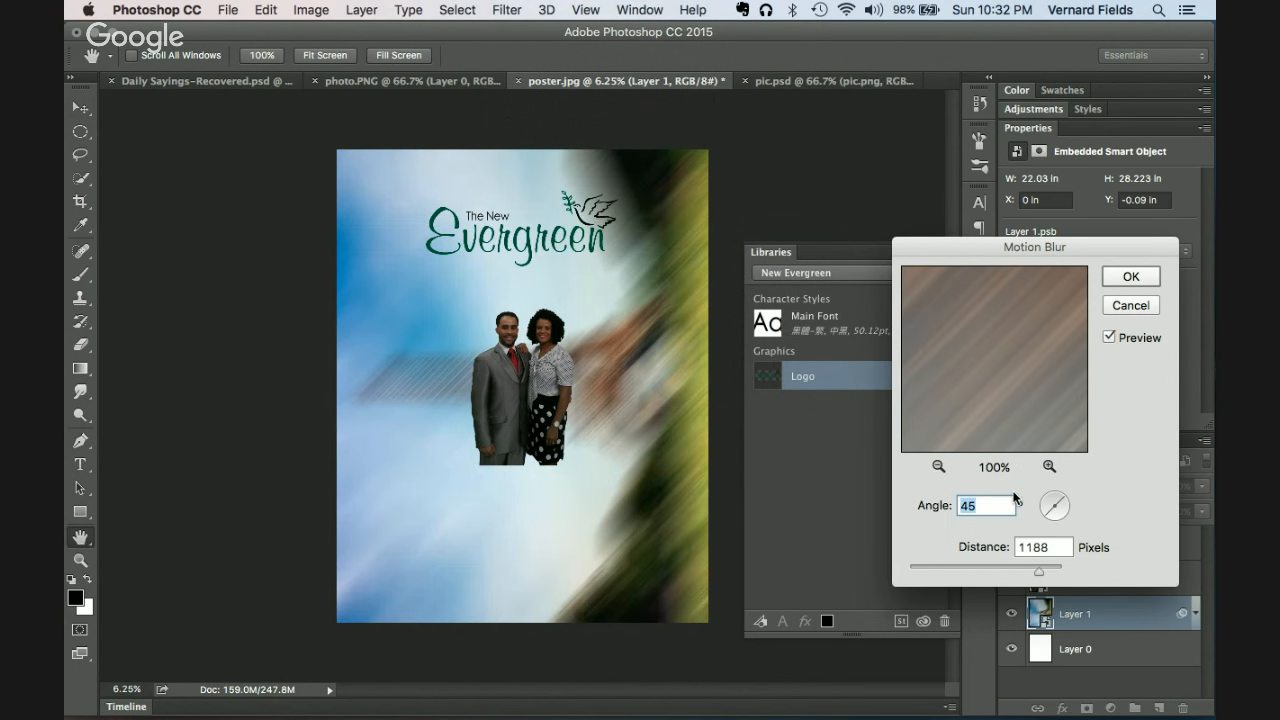
drag(1042, 573, 1069, 566)
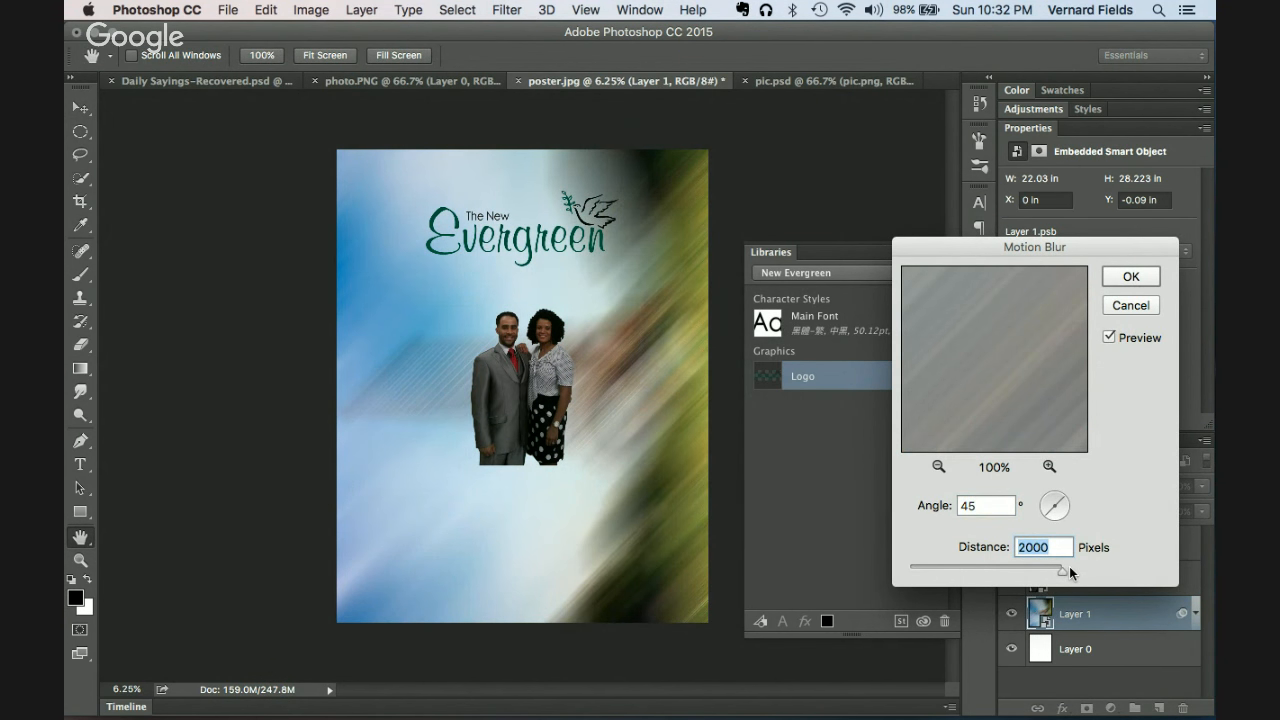
click(1132, 279)
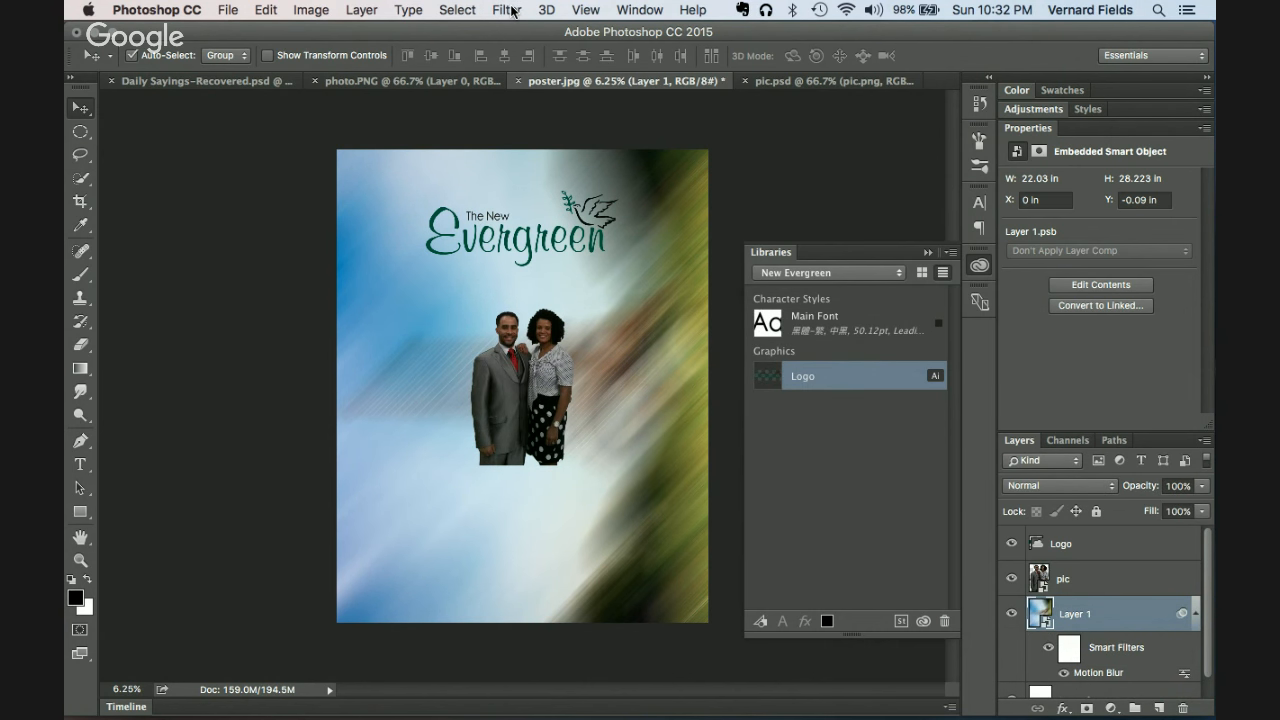
key(super+alt+f)
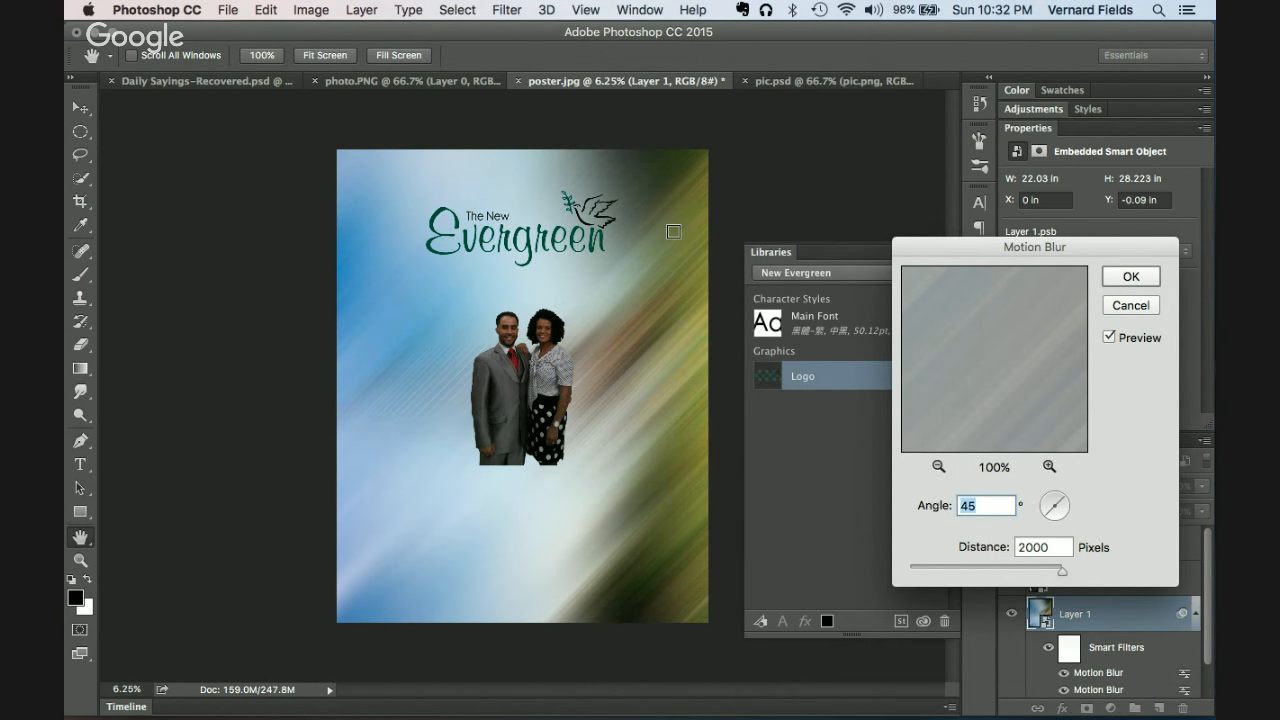
Step: Confirm the second 2000-pixel Motion Blur on Layer 1
click(1120, 279)
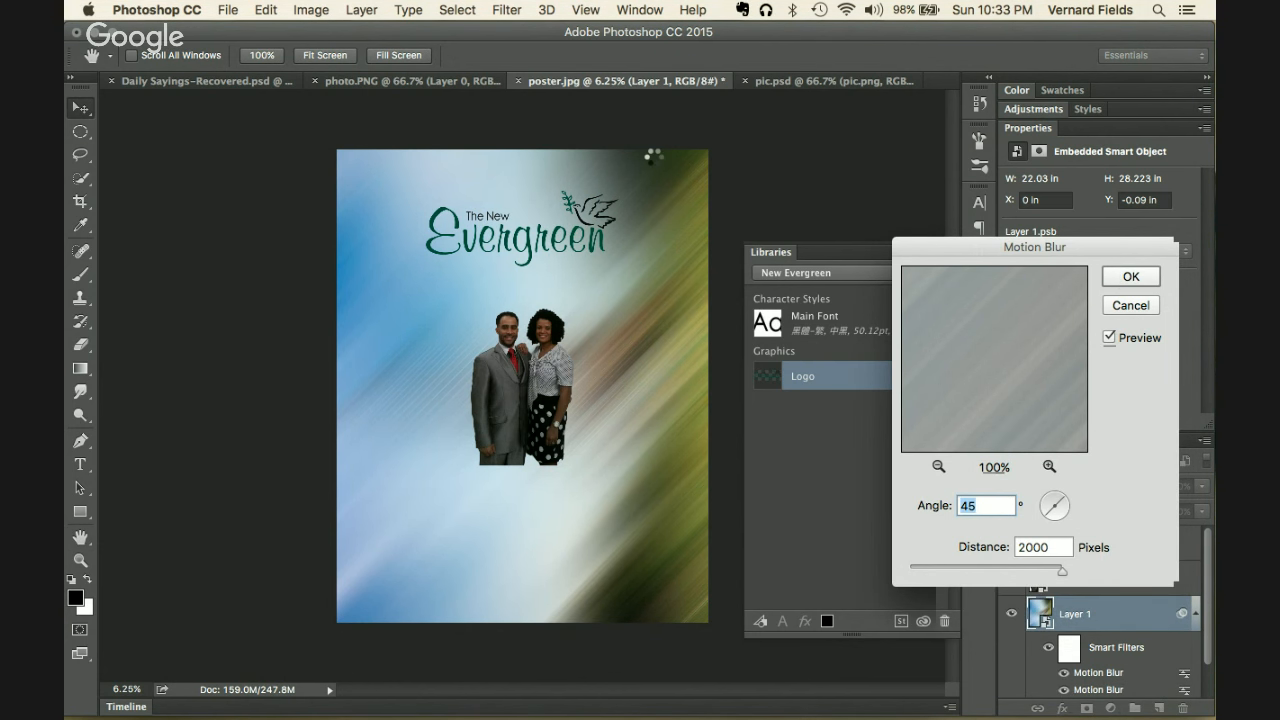
click(447, 9)
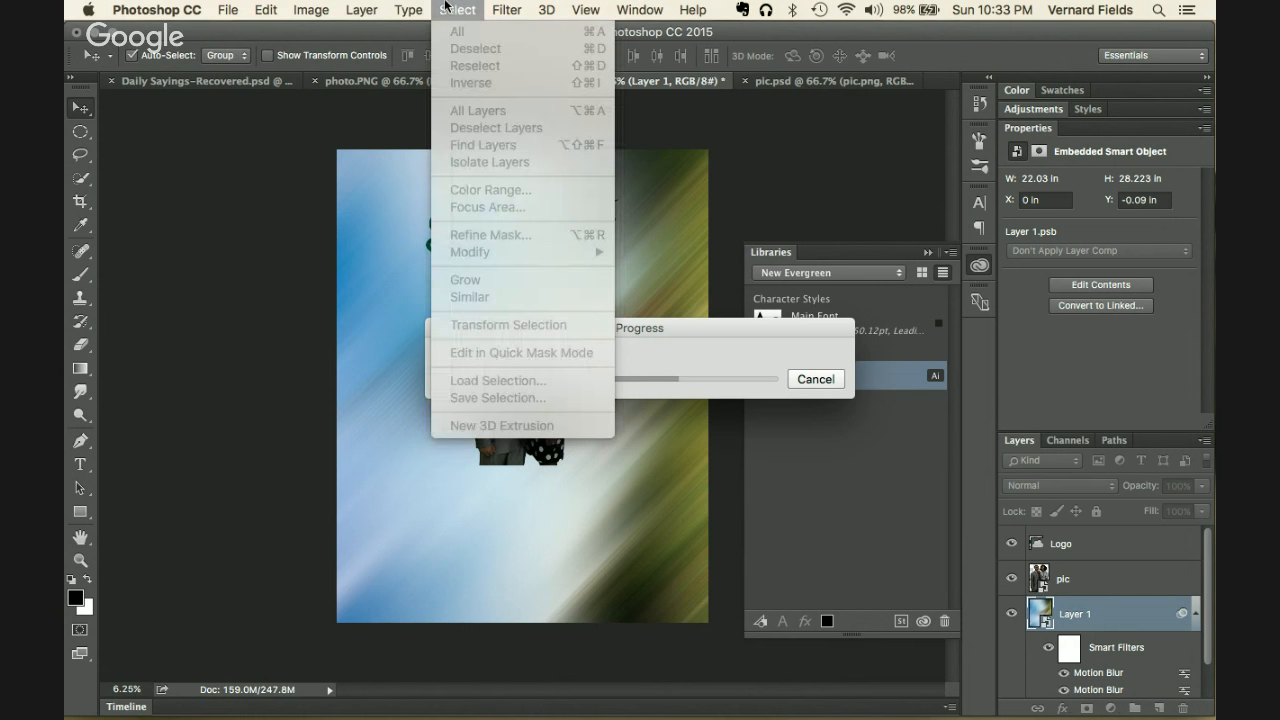
click(447, 9)
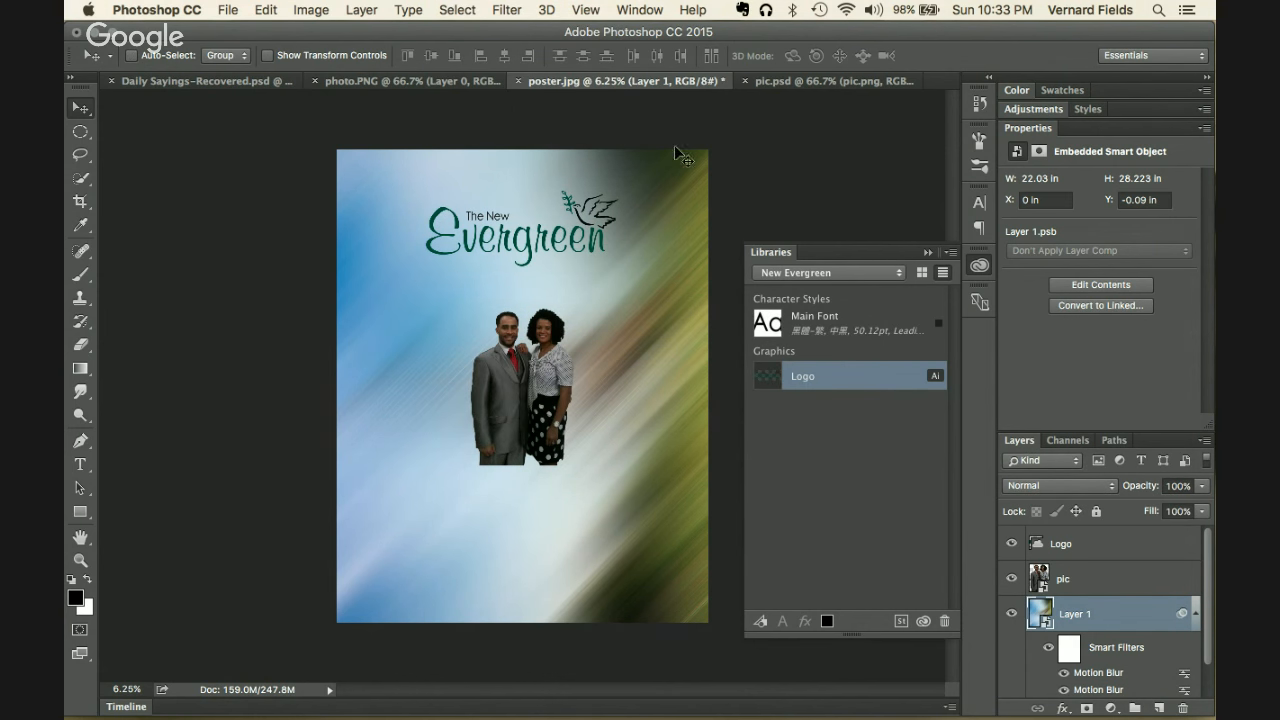
drag(1207, 598, 1206, 632)
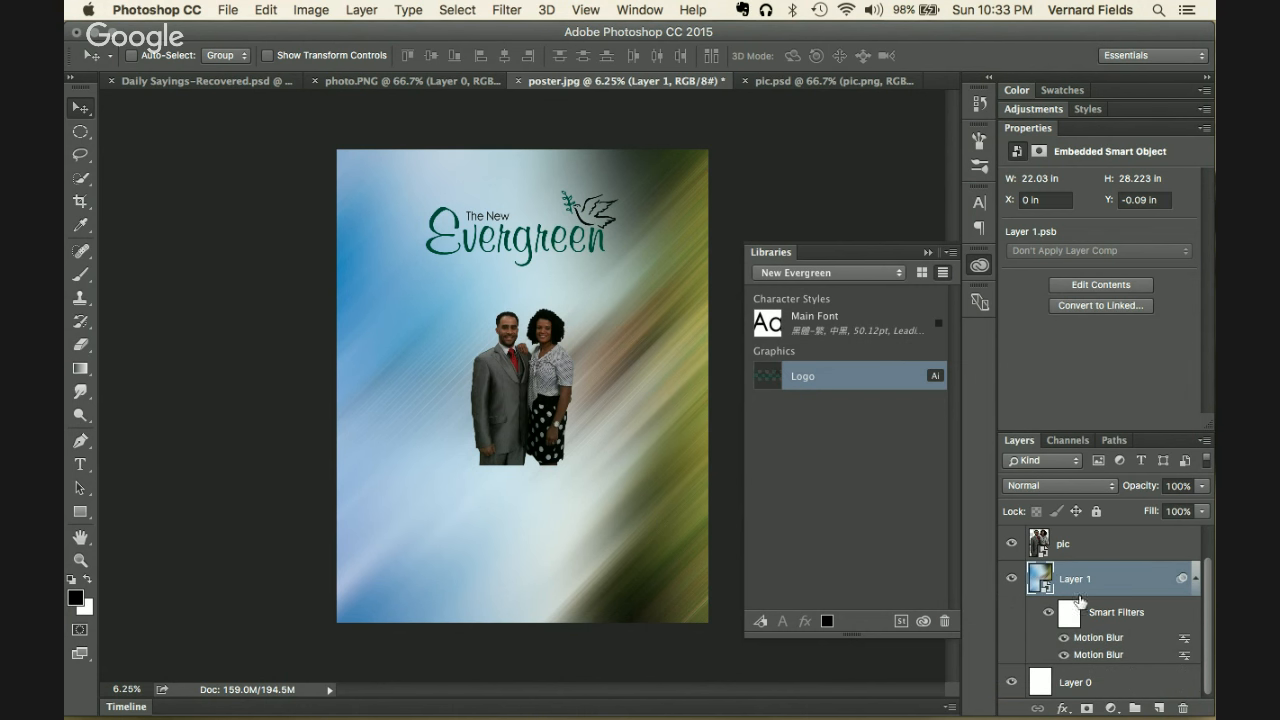
Step: Add third and fourth Motion Blur passes, then collapse the Properties panel
click(467, 8)
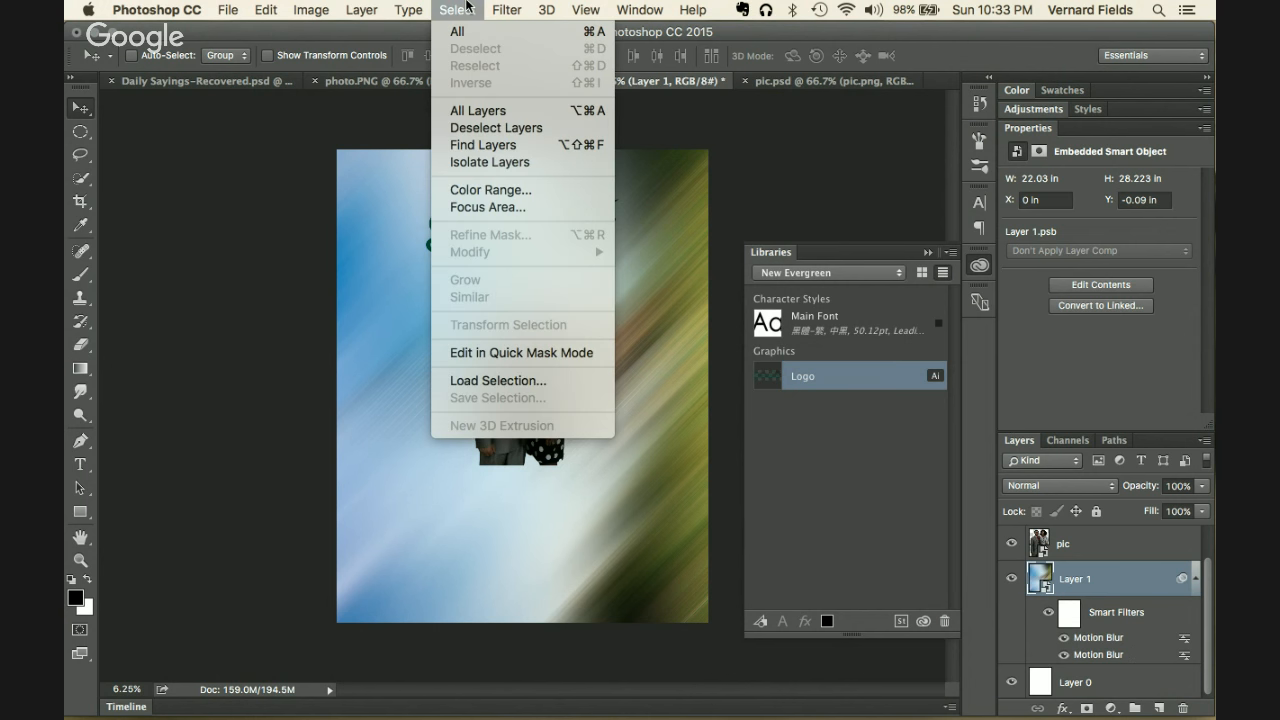
mouse_move(500, 7)
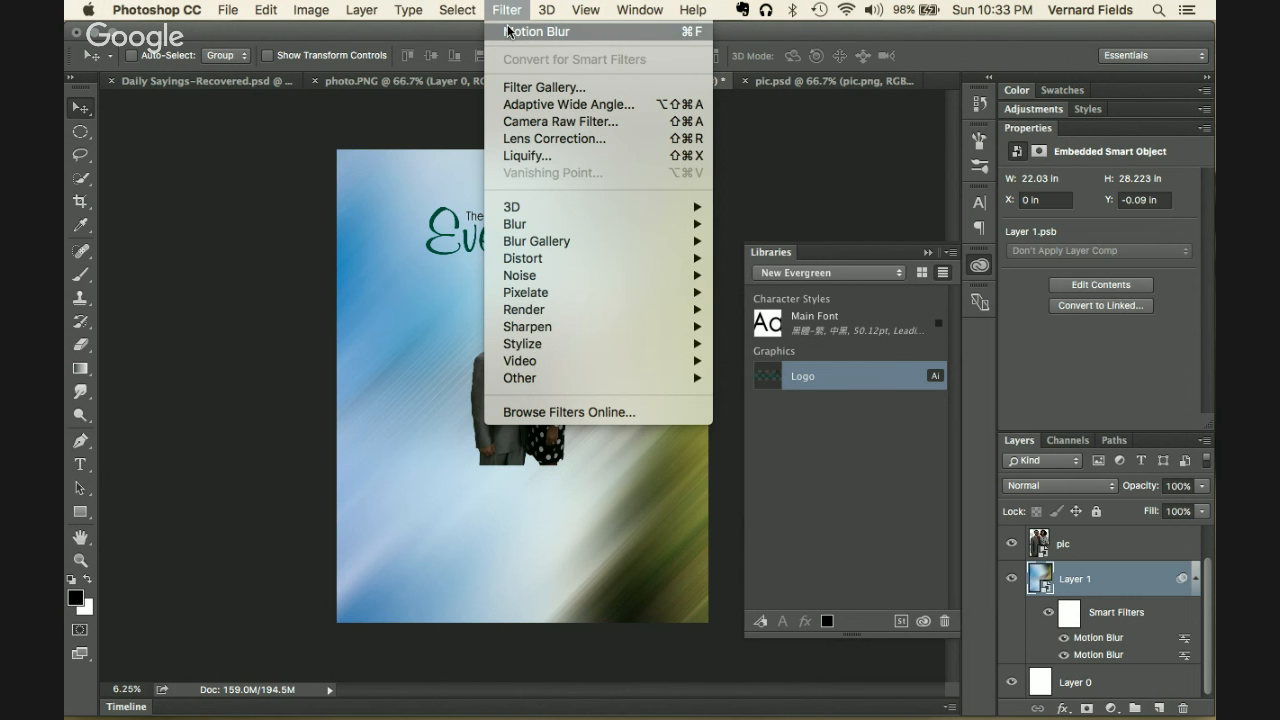
click(507, 31)
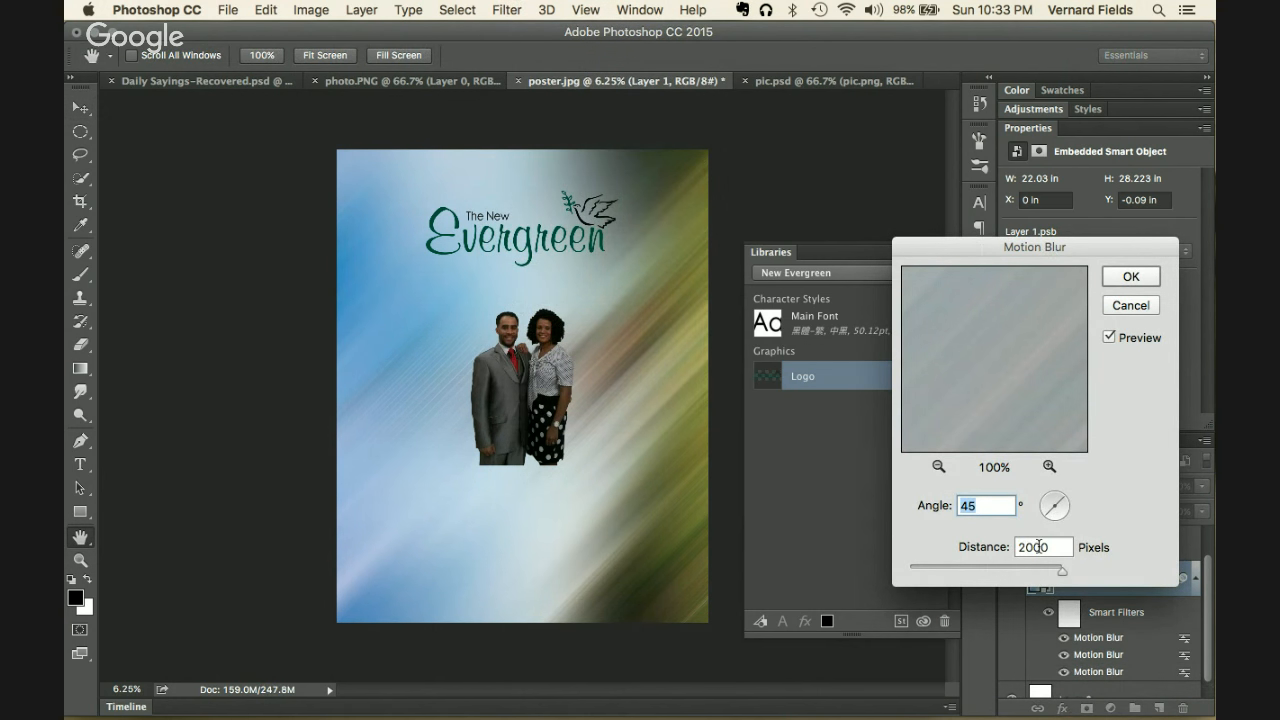
click(1127, 276)
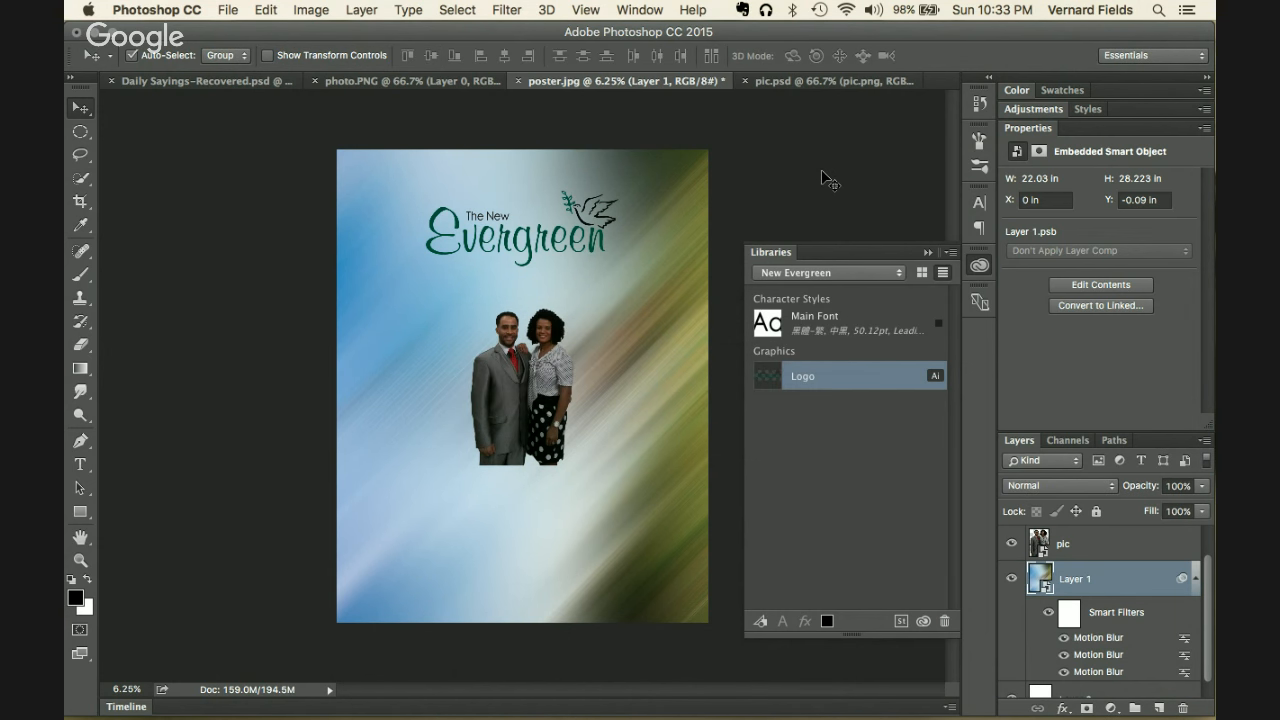
key(super+f)
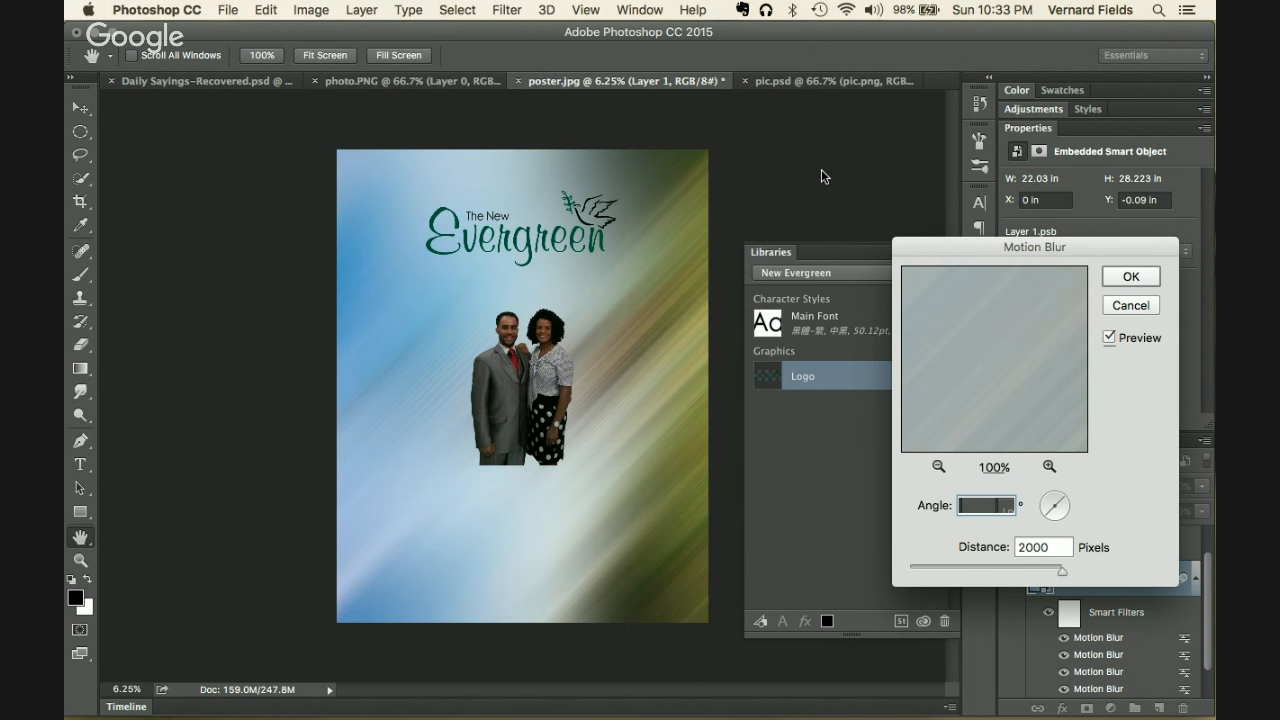
key(Return)
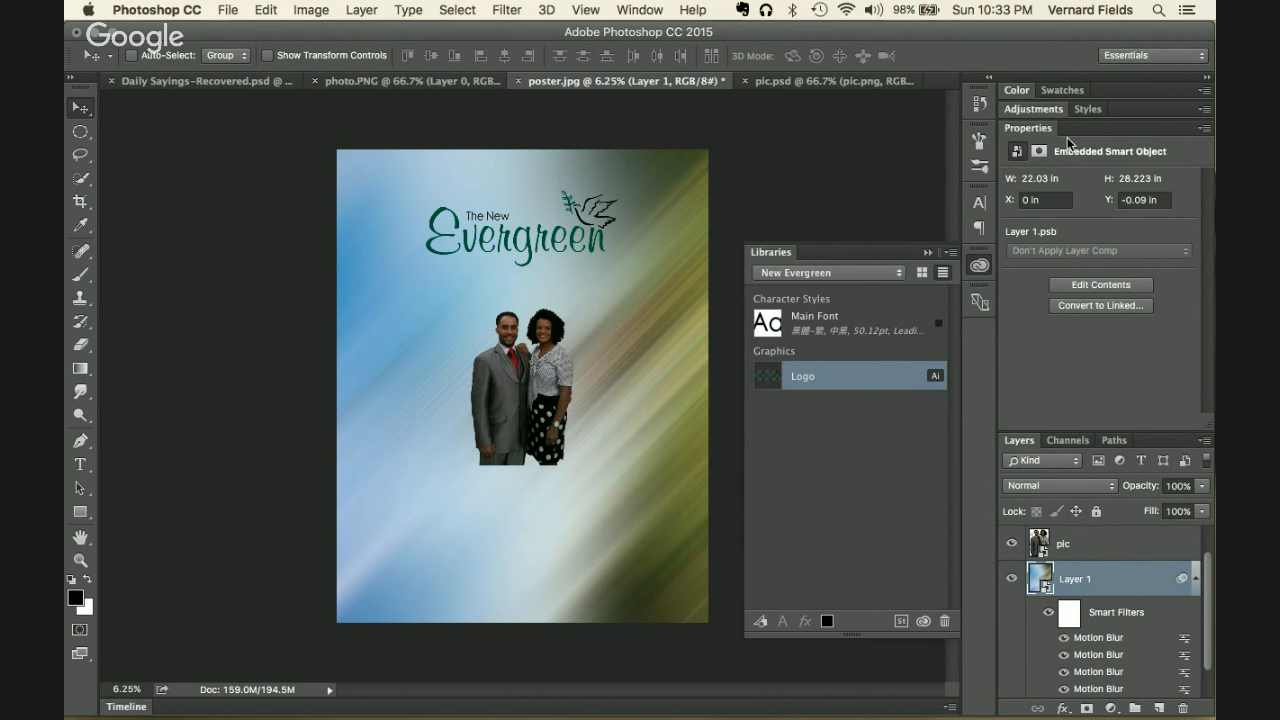
double_click(1029, 124)
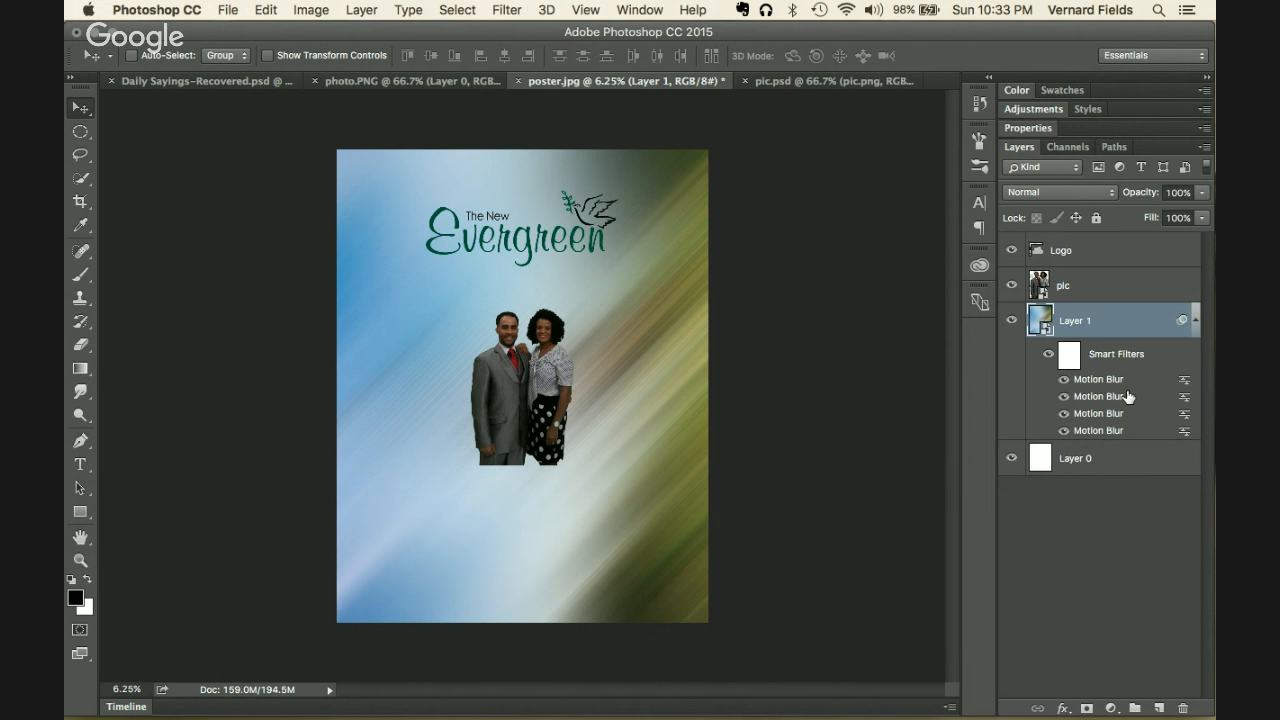
Step: Scale the pic layer's couple to about 137% and move it up just beneath the Evergreen logo
click(1110, 290)
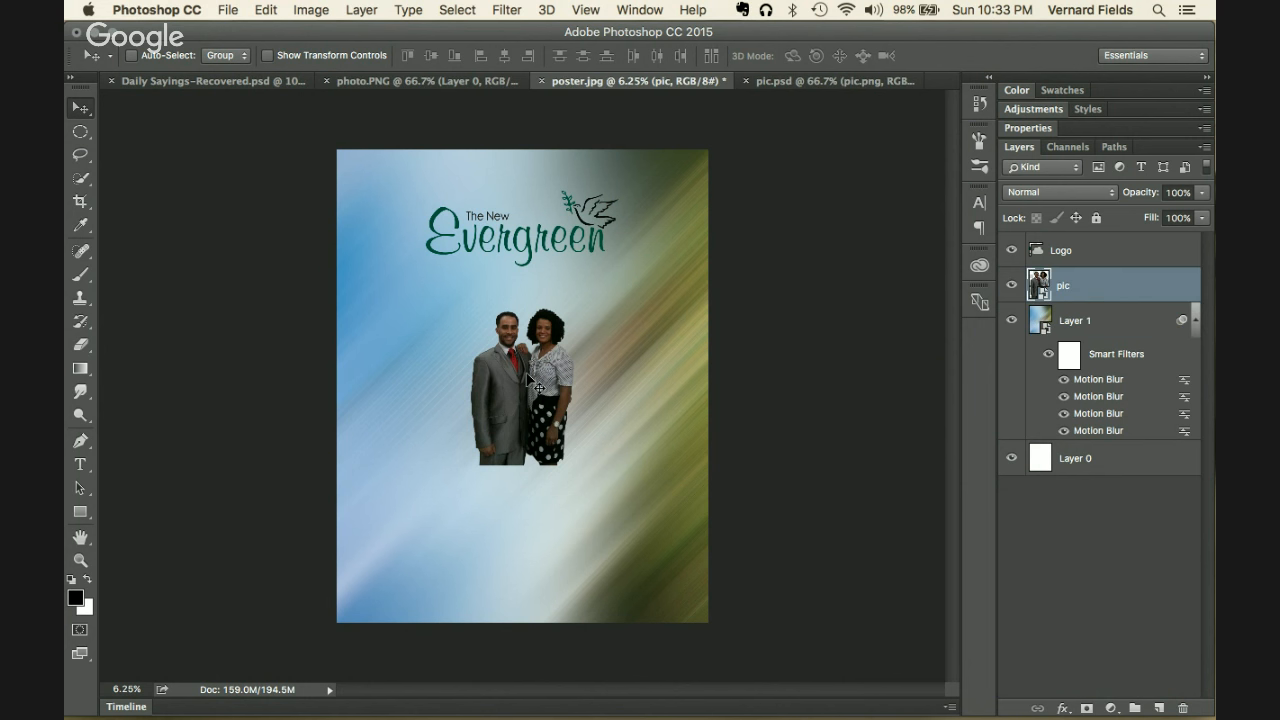
key(super)
key(super)
key(super+t)
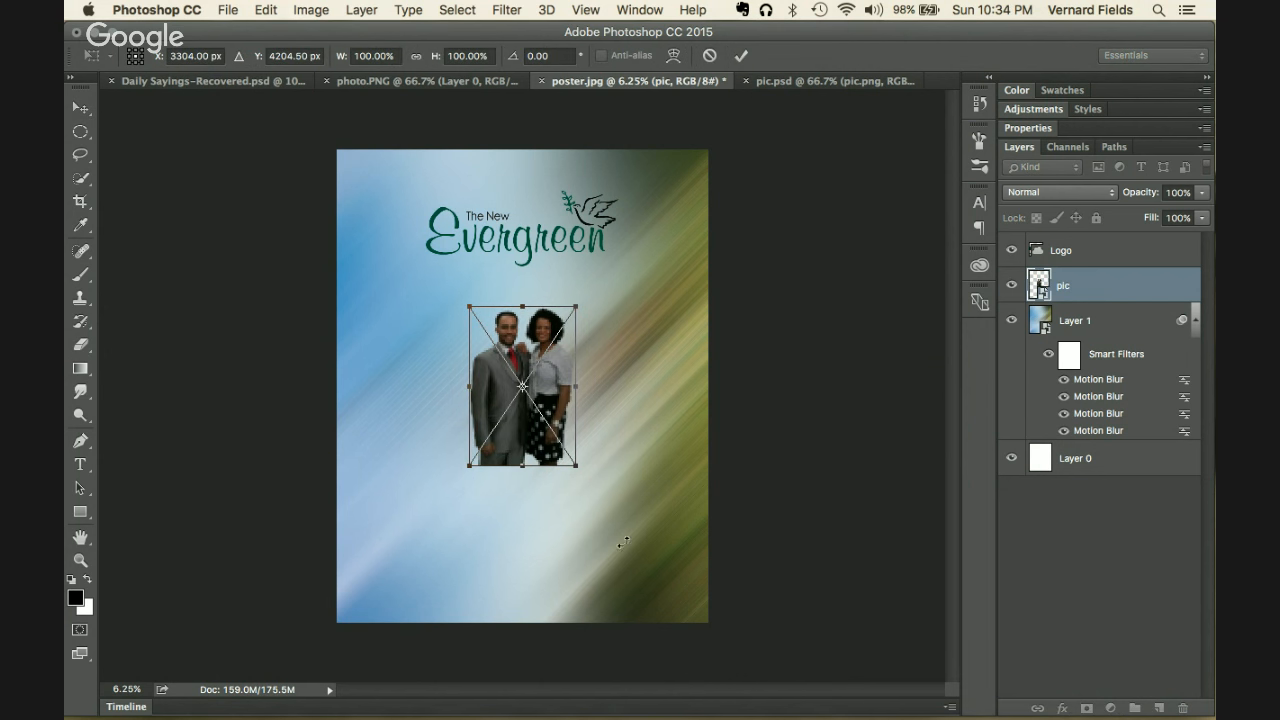
drag(582, 468, 591, 494)
key(Return)
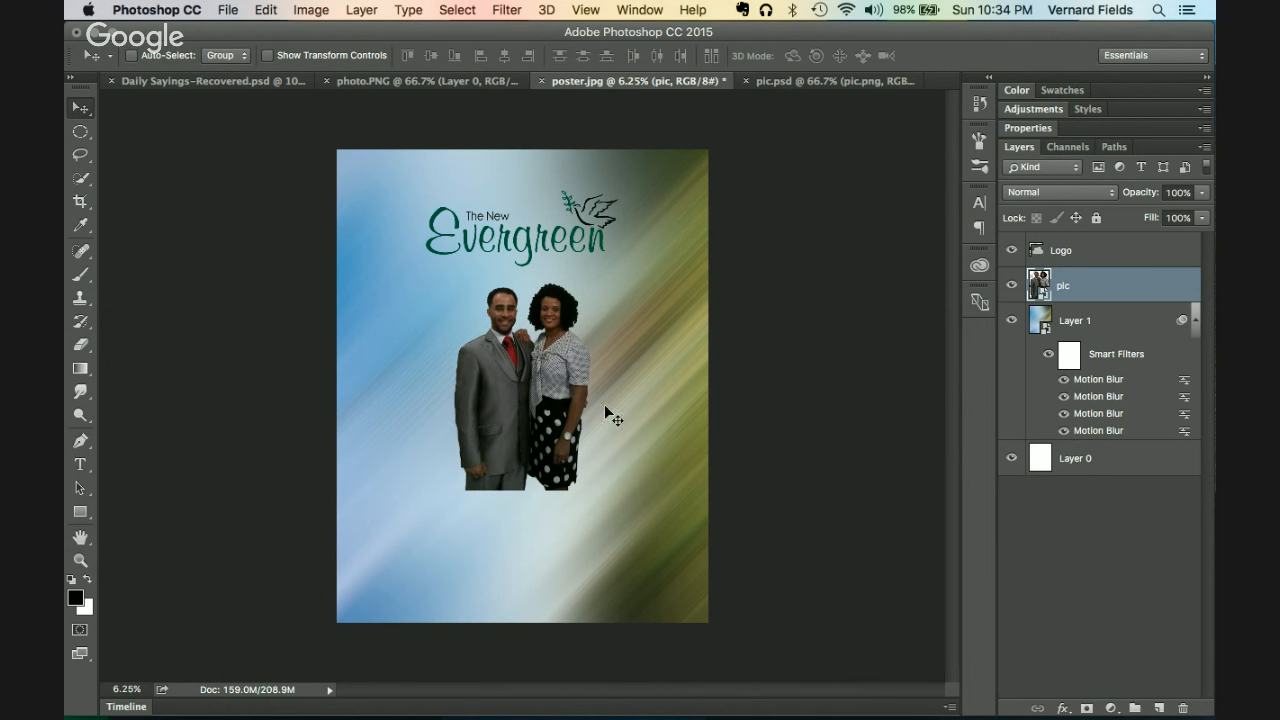
drag(545, 408, 542, 385)
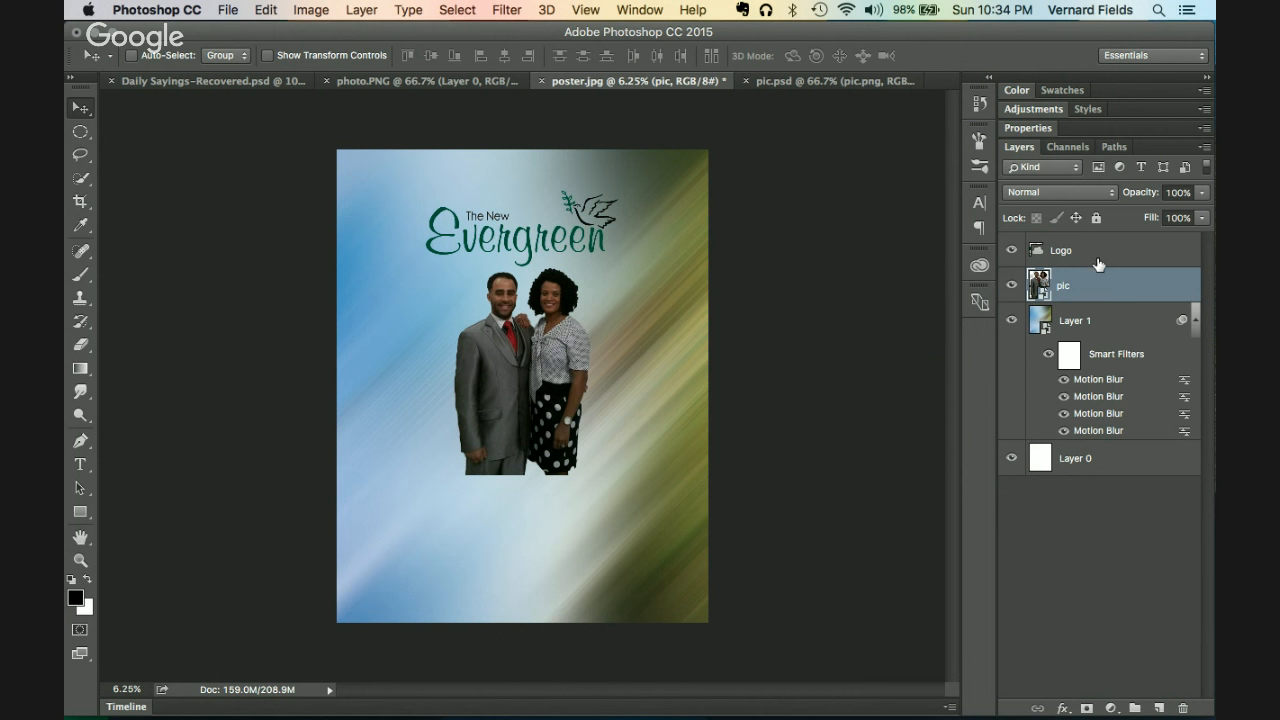
Step: Draw a wide rectangular marquee band across the poster just under the couple
click(1195, 323)
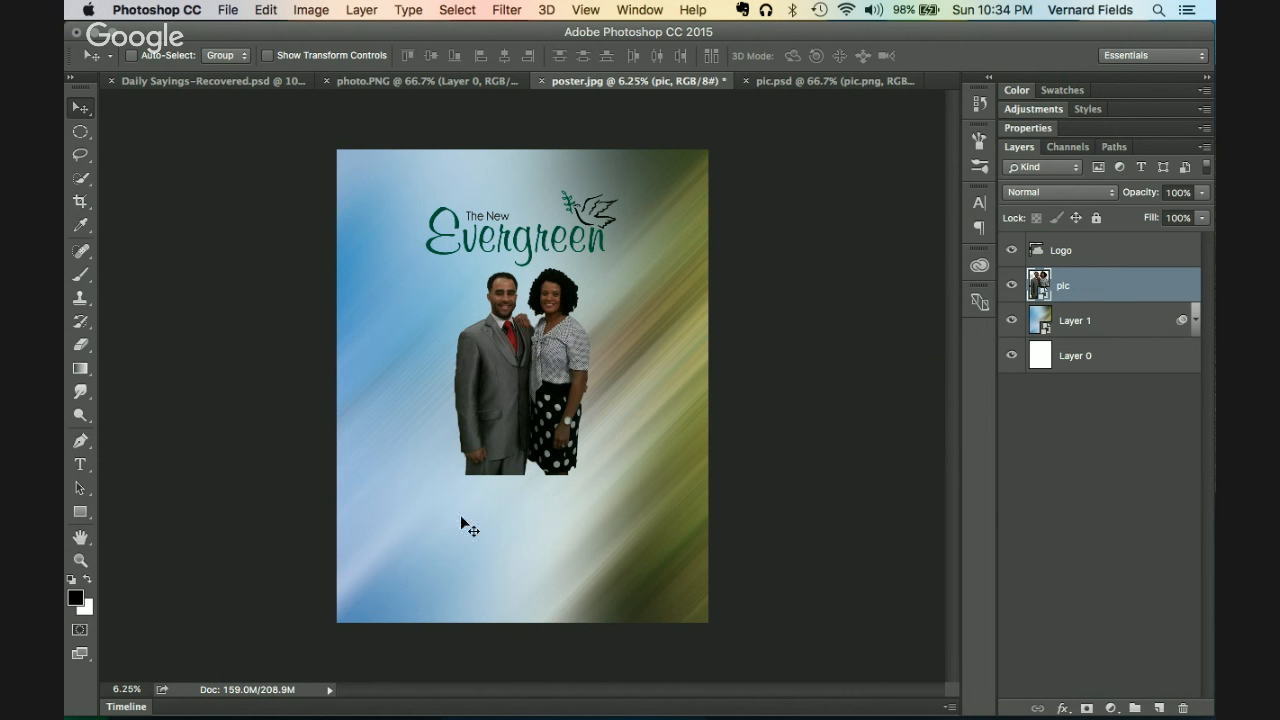
click(80, 134)
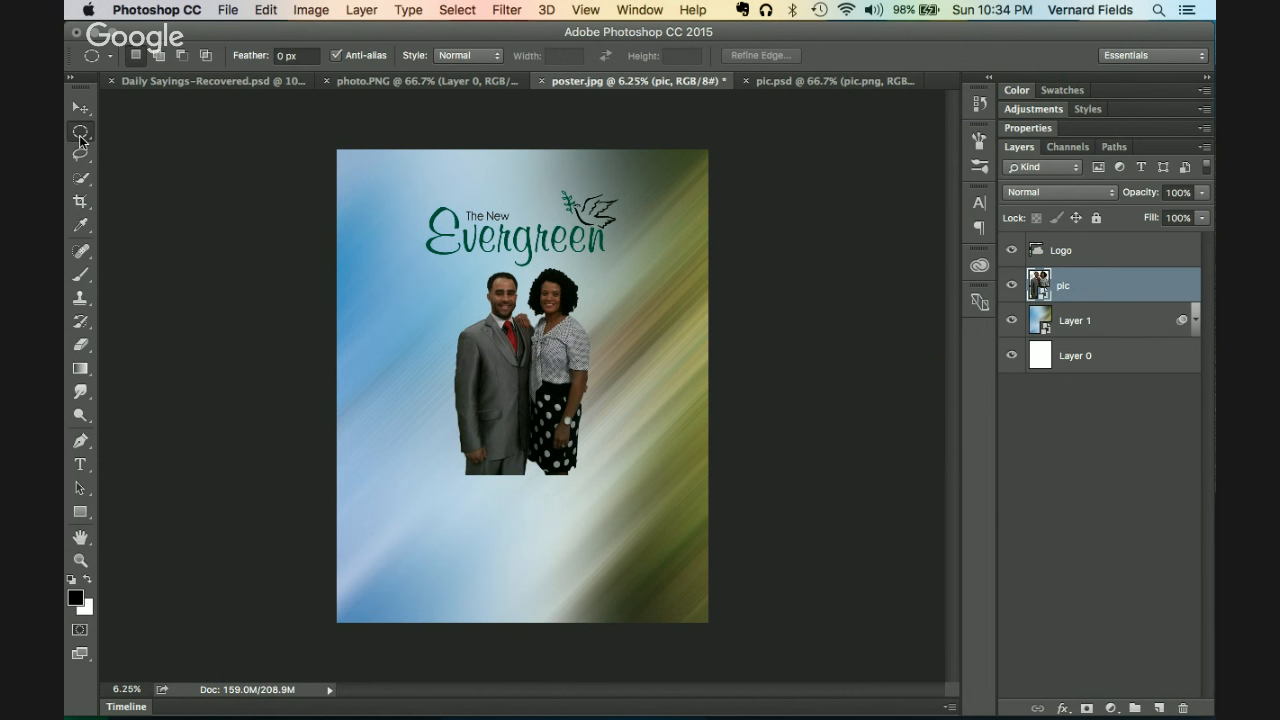
drag(80, 134, 160, 127)
drag(306, 472, 743, 531)
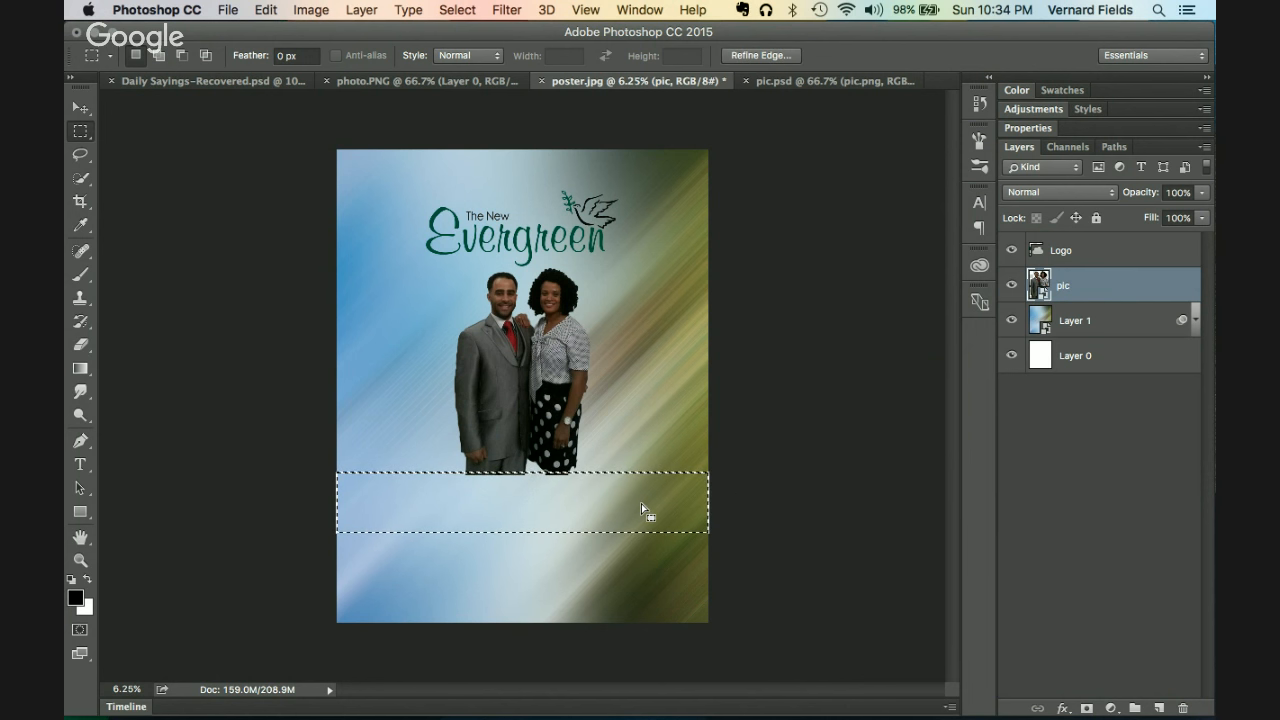
drag(641, 503, 636, 462)
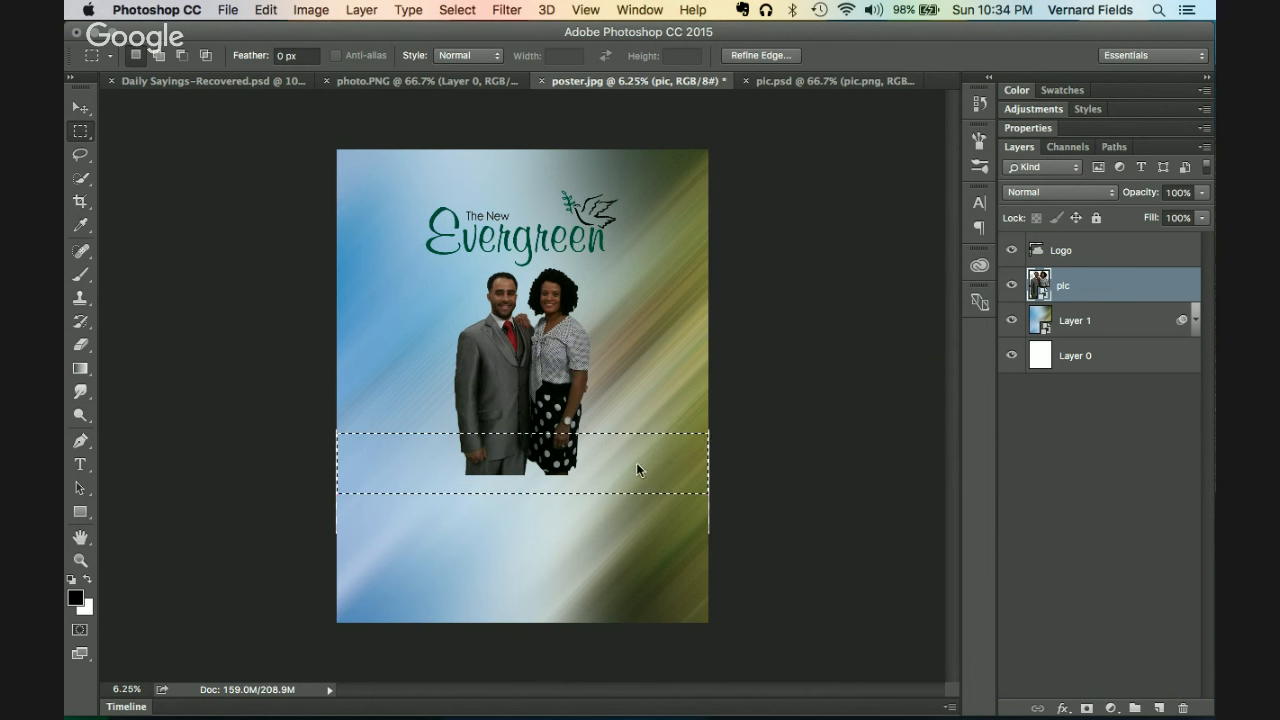
Step: Fill the band with black on a new Layer 2 and deselect
click(1159, 708)
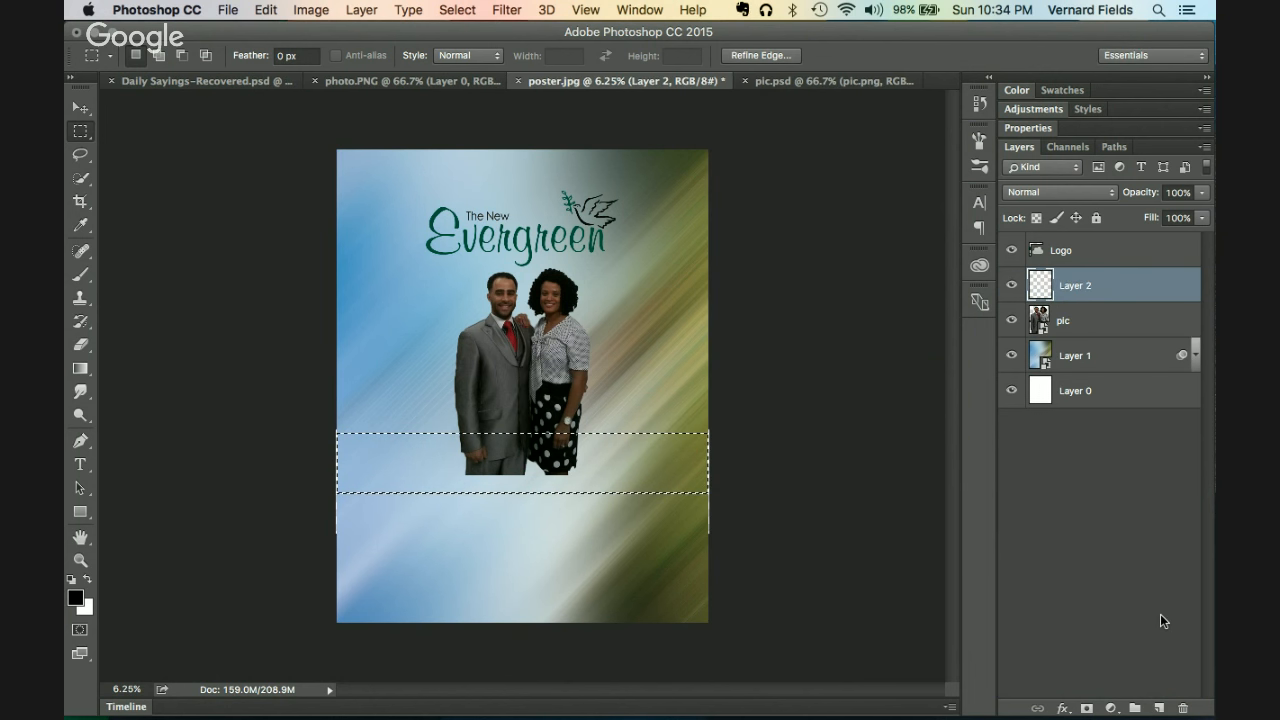
key(alt+BackSpace)
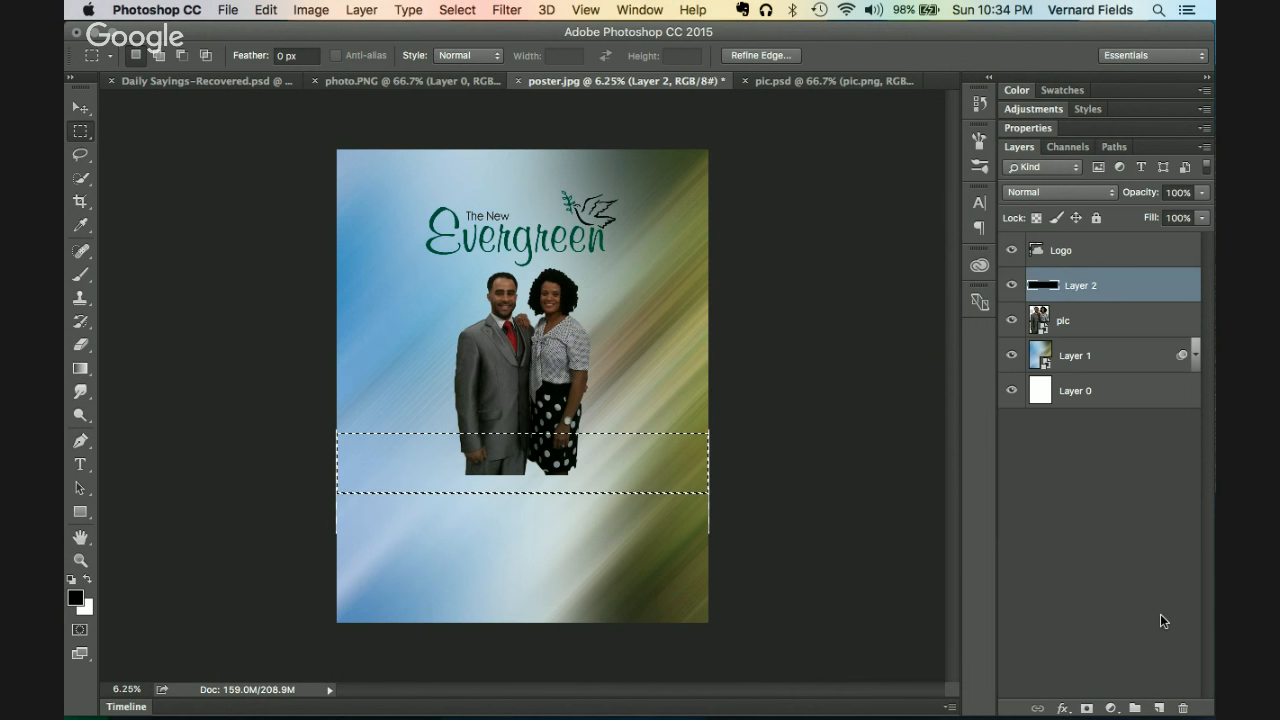
key(super+d)
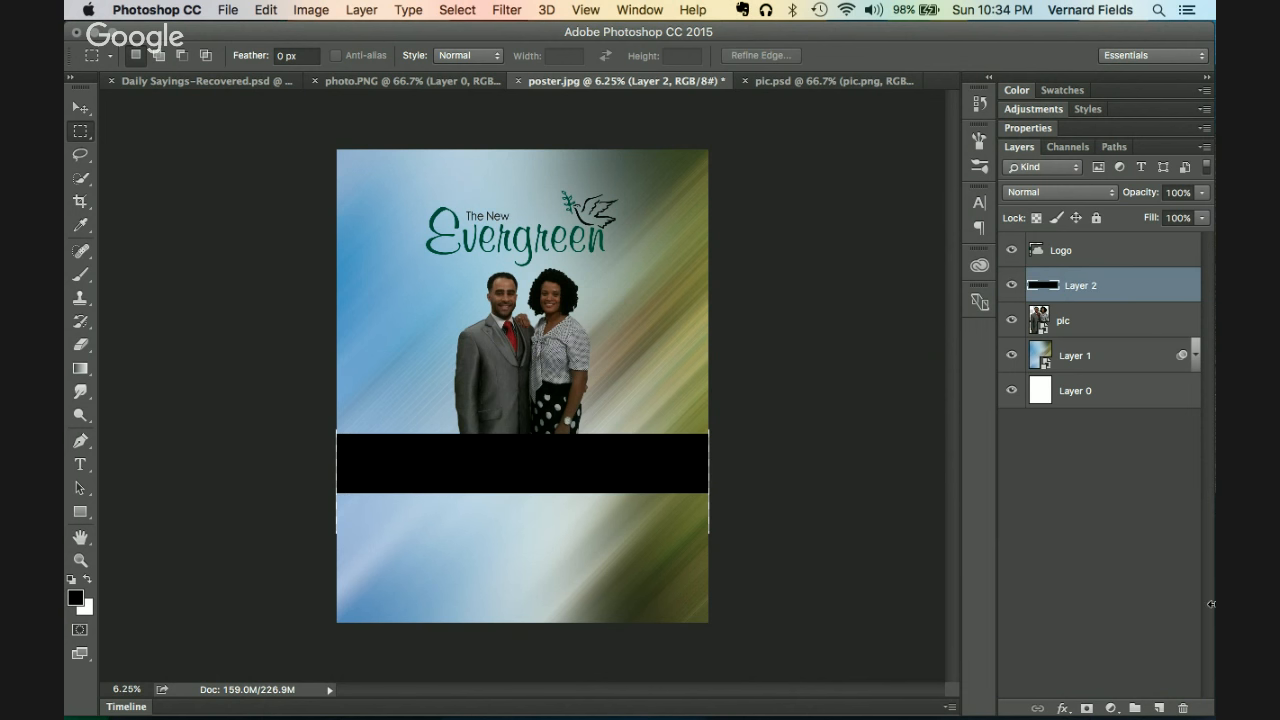
key(super+equal)
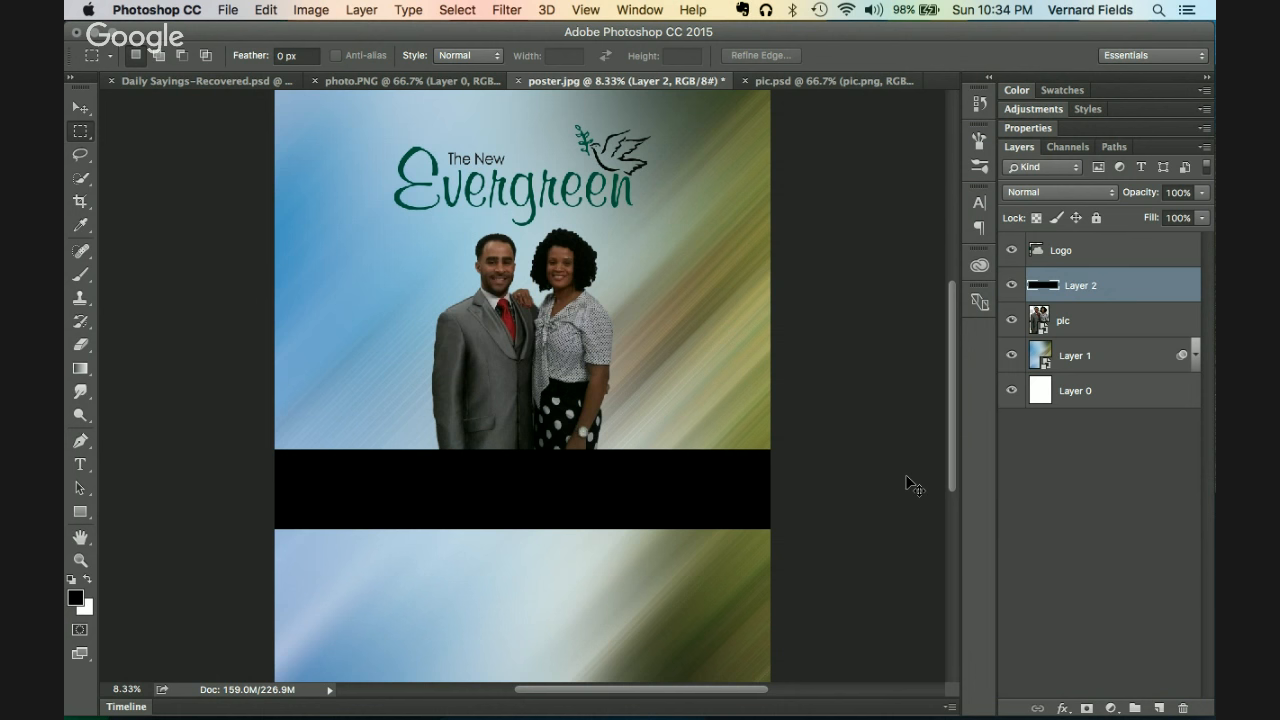
key(super+minus)
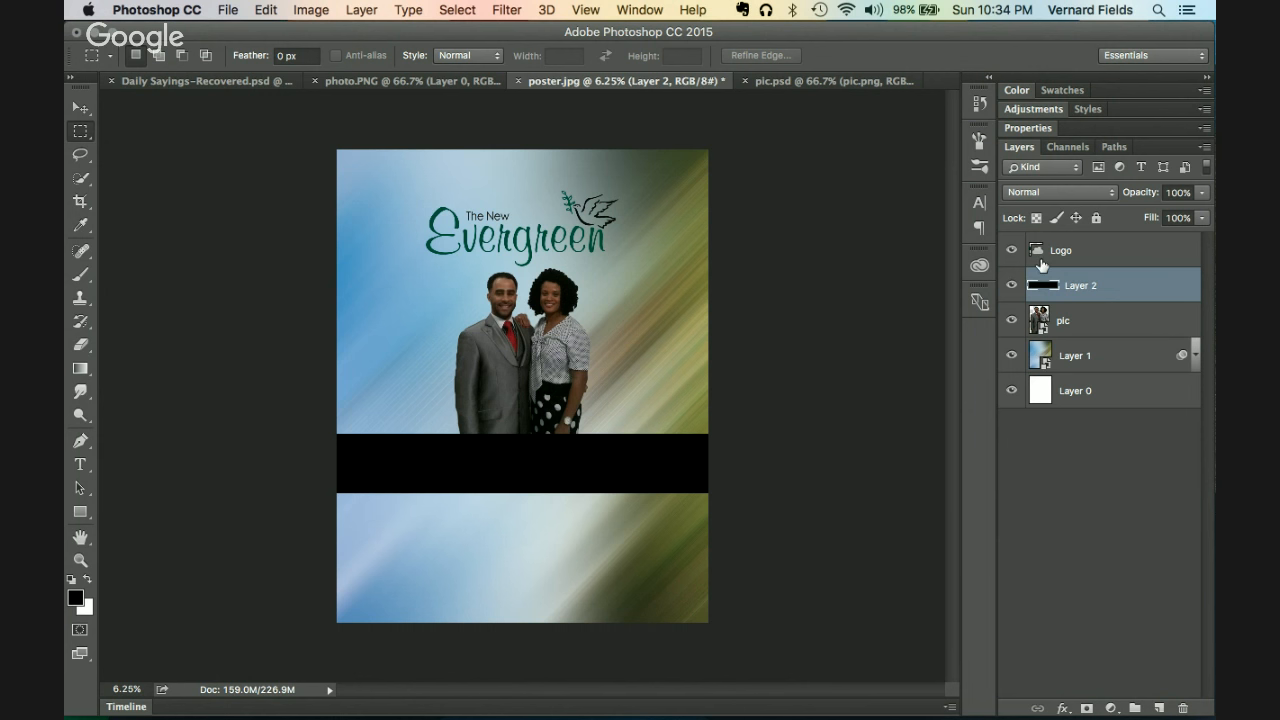
Step: Add a white-filled Layer 3 above the Logo layer and convert it to a smart object
click(1132, 261)
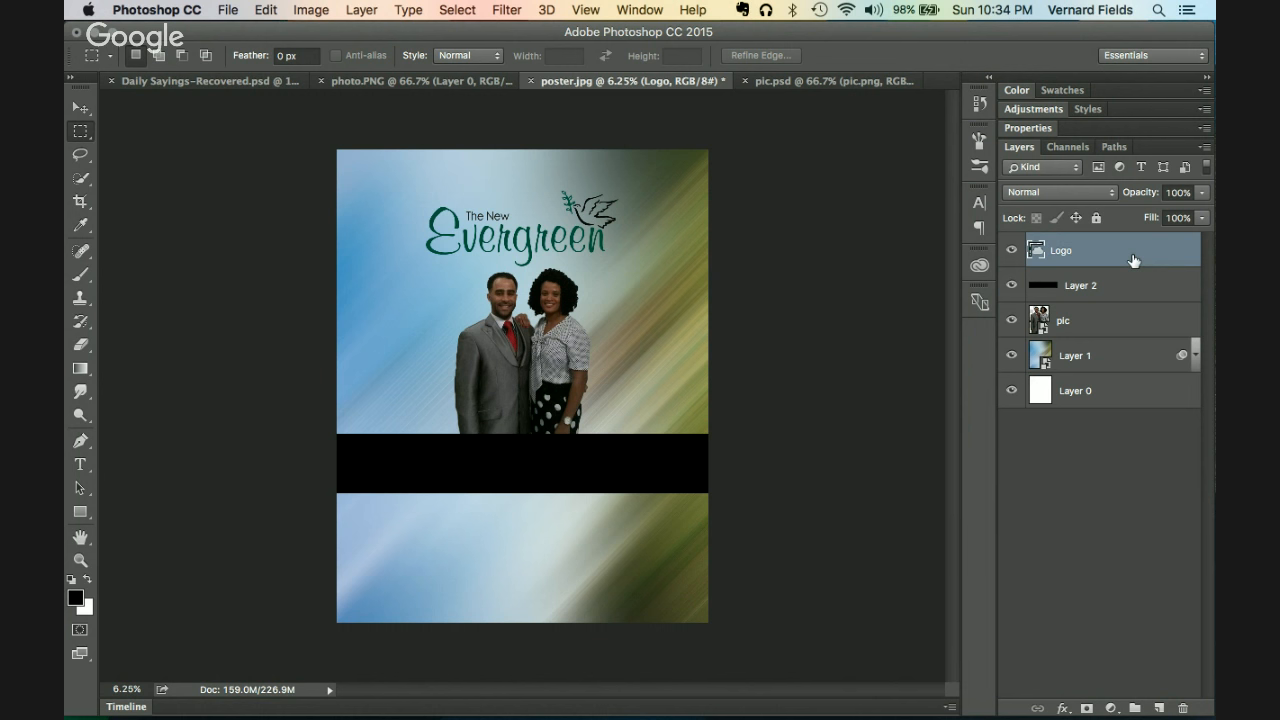
click(1159, 708)
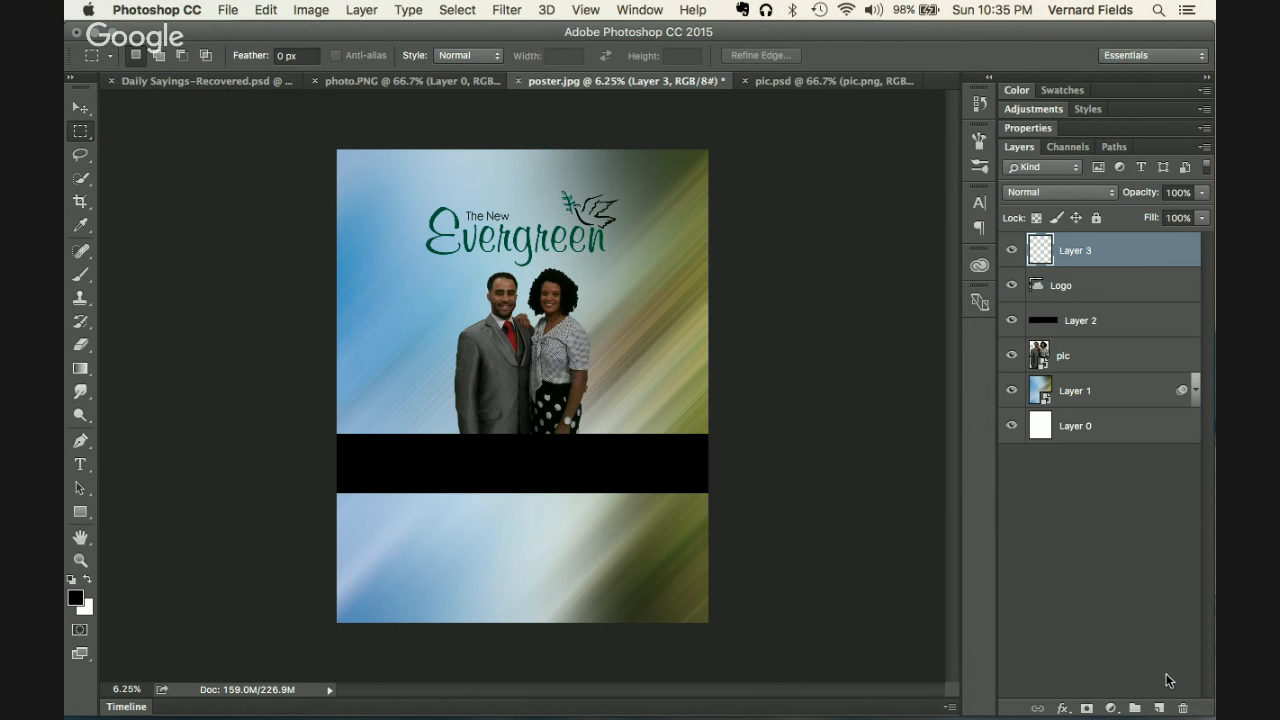
key(super+BackSpace)
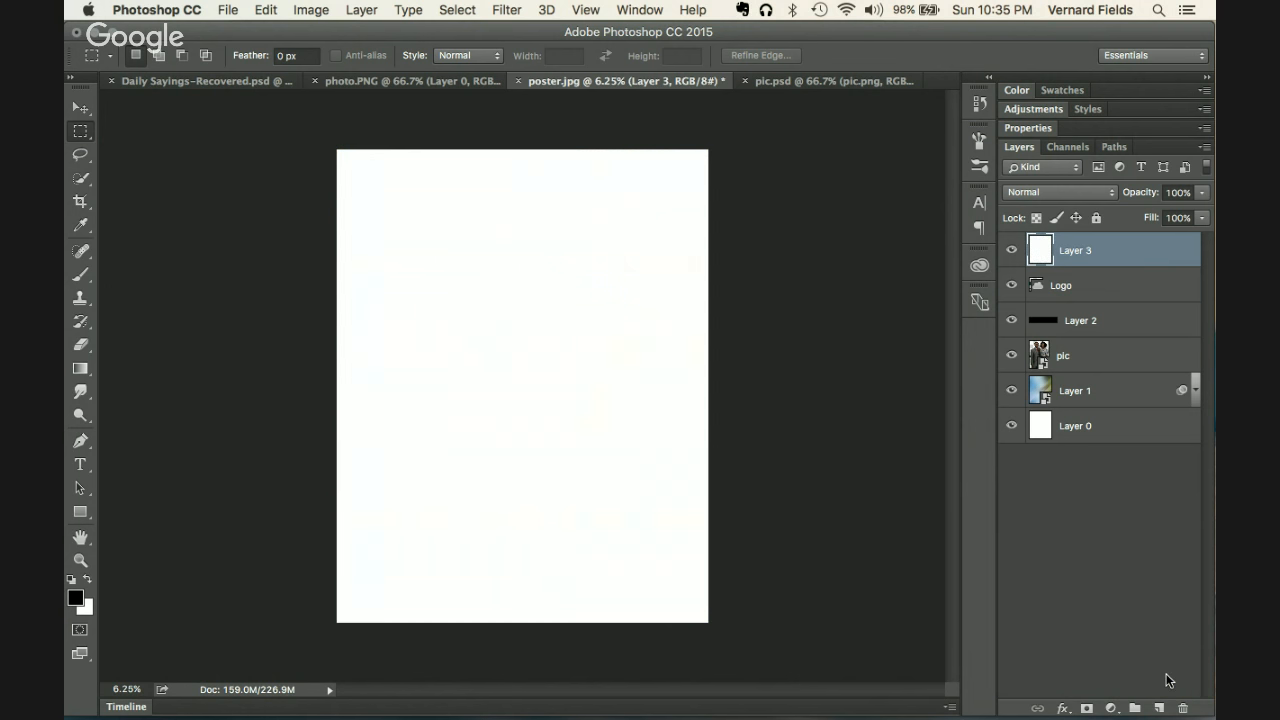
right_click(1140, 258)
click(1034, 446)
Step: Apply Lens Correction to Layer 3 with a custom vignette: amount -50, midpoint +23
click(512, 9)
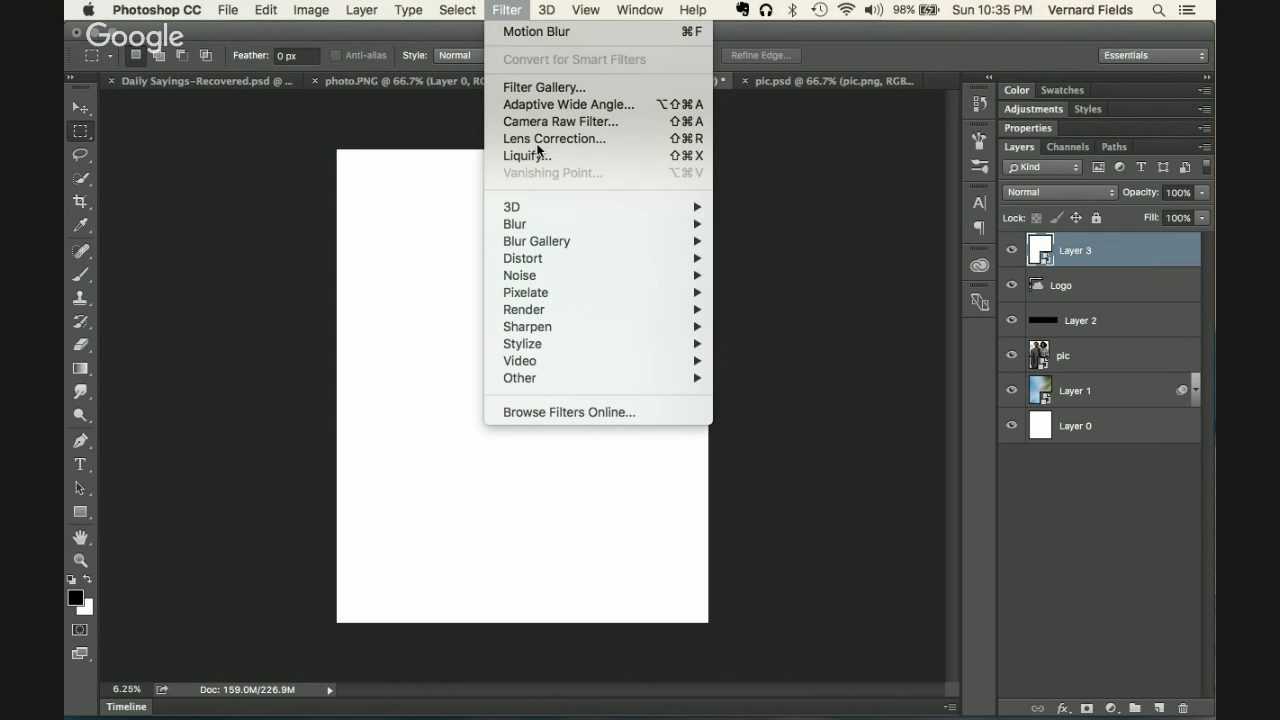
click(535, 140)
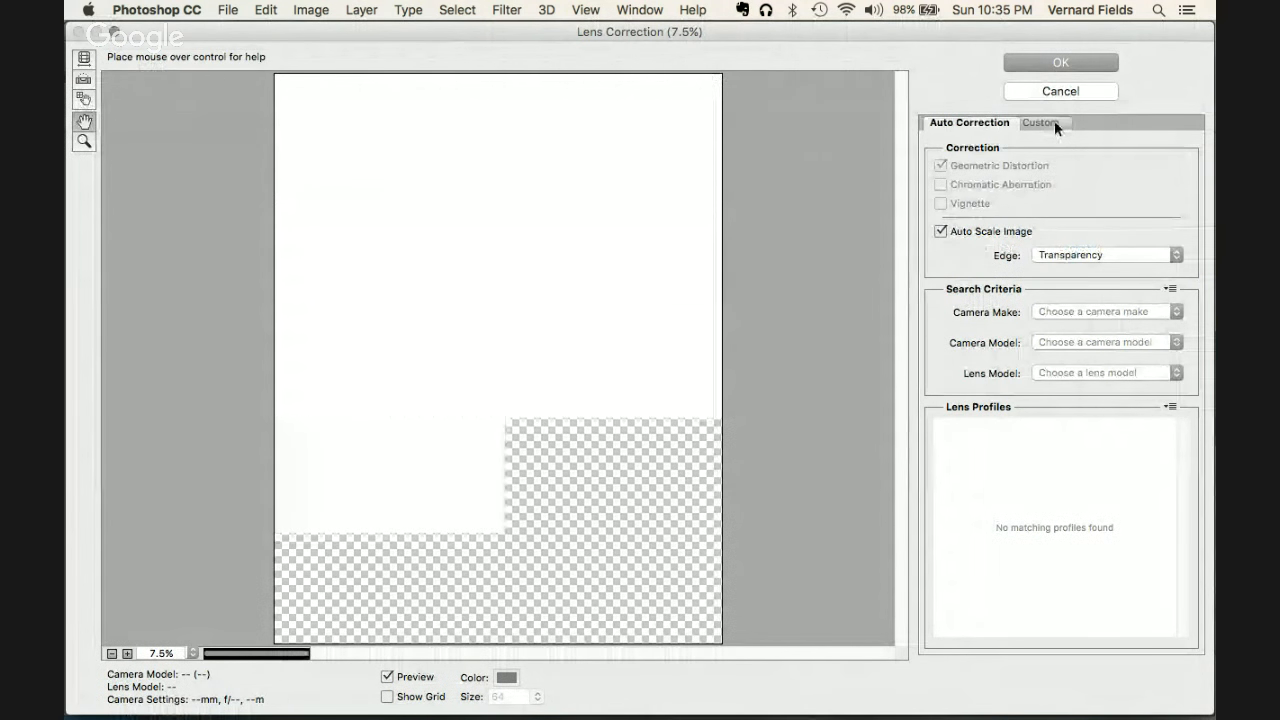
click(1054, 121)
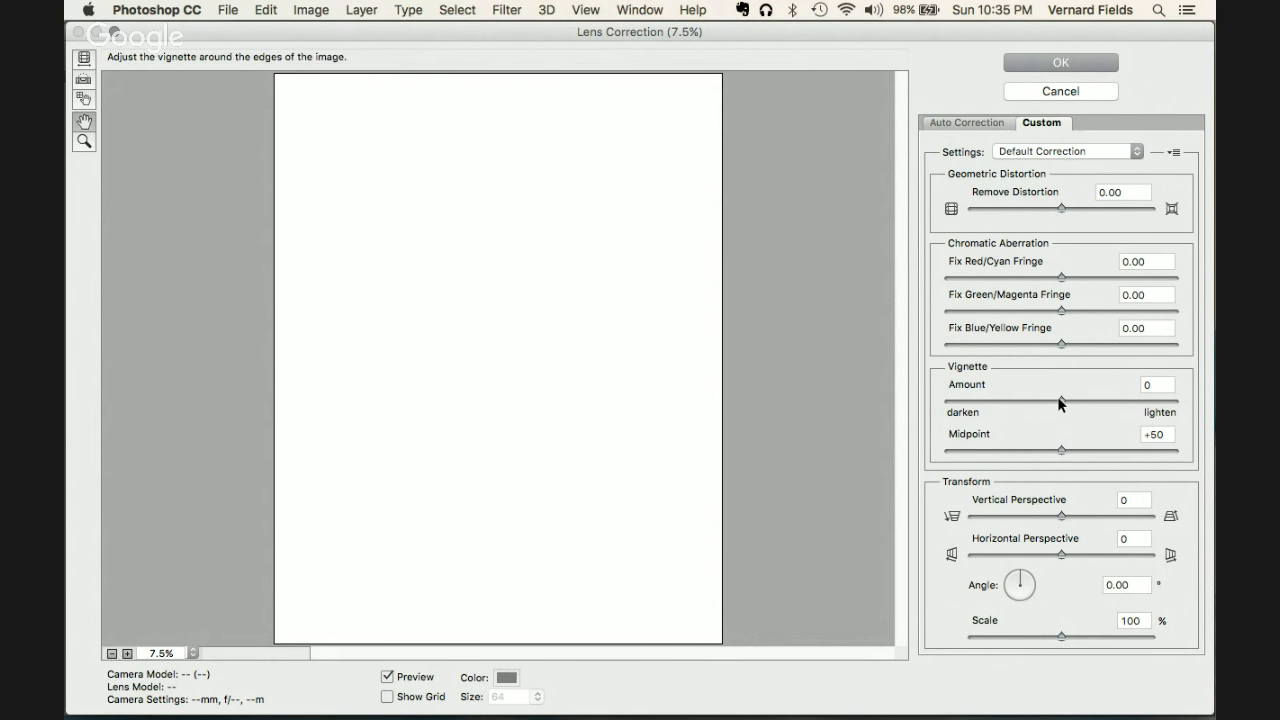
drag(1060, 403, 1002, 418)
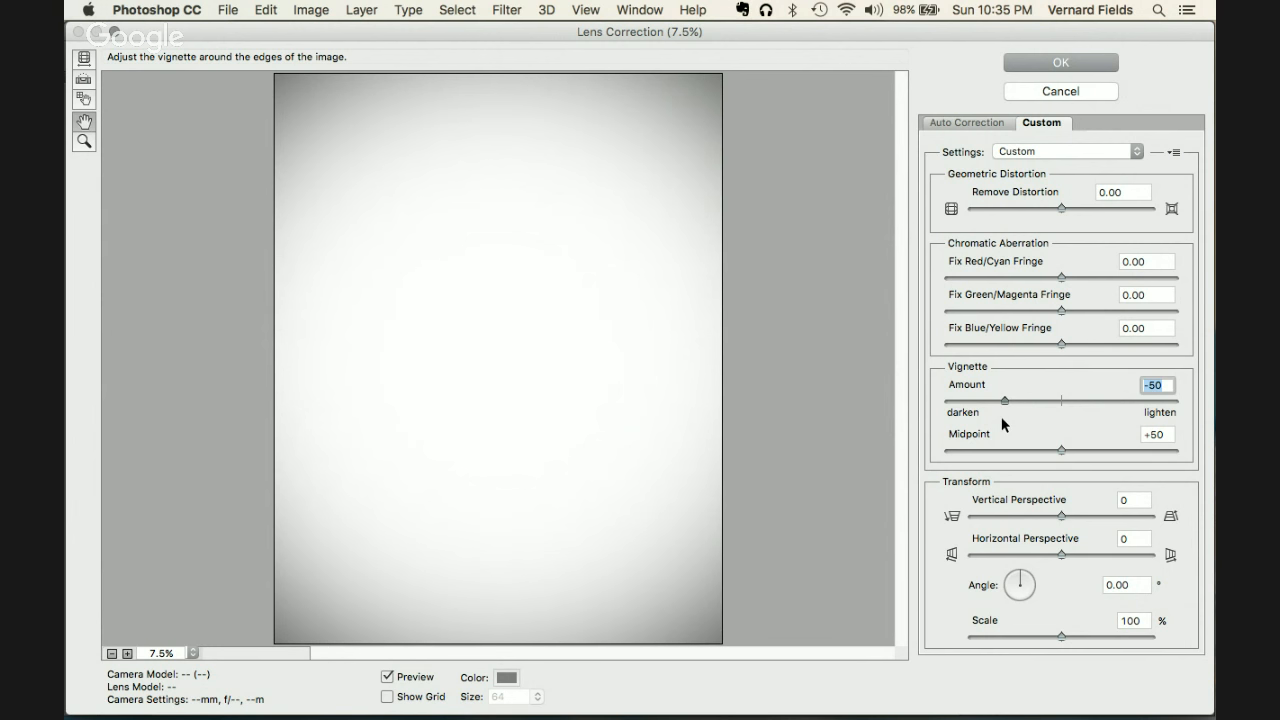
click(1060, 449)
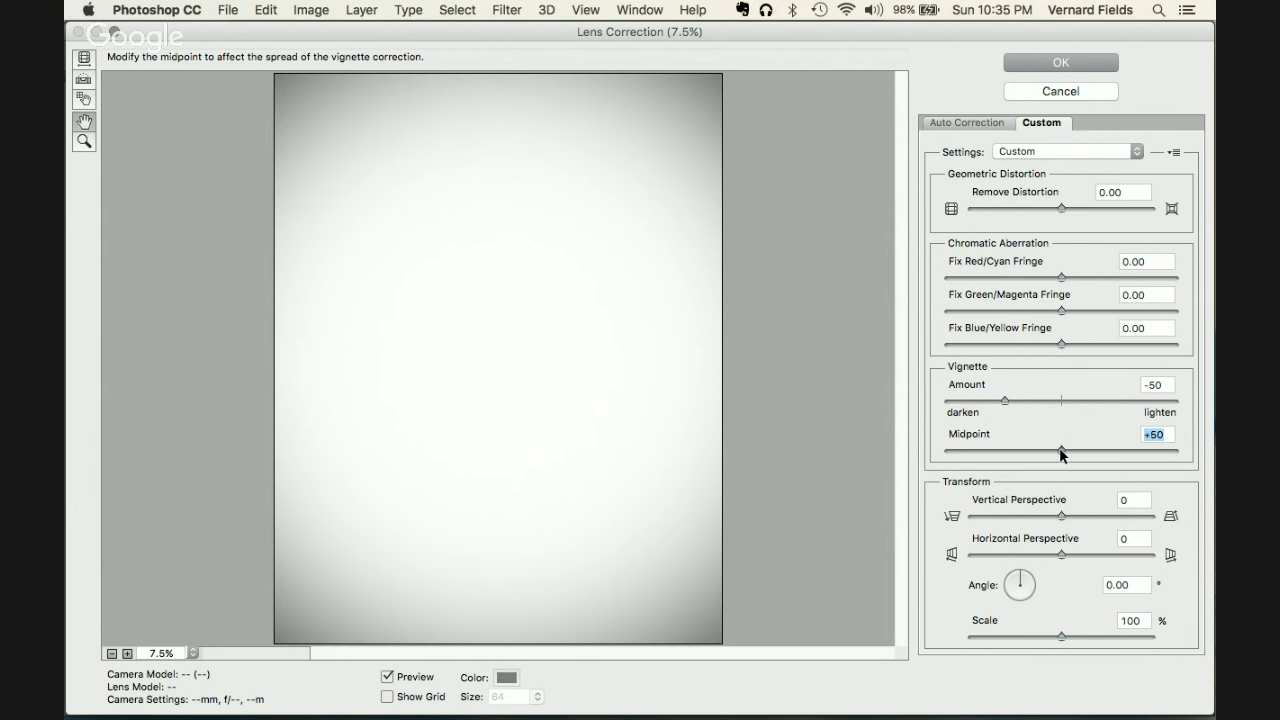
drag(1067, 451, 999, 464)
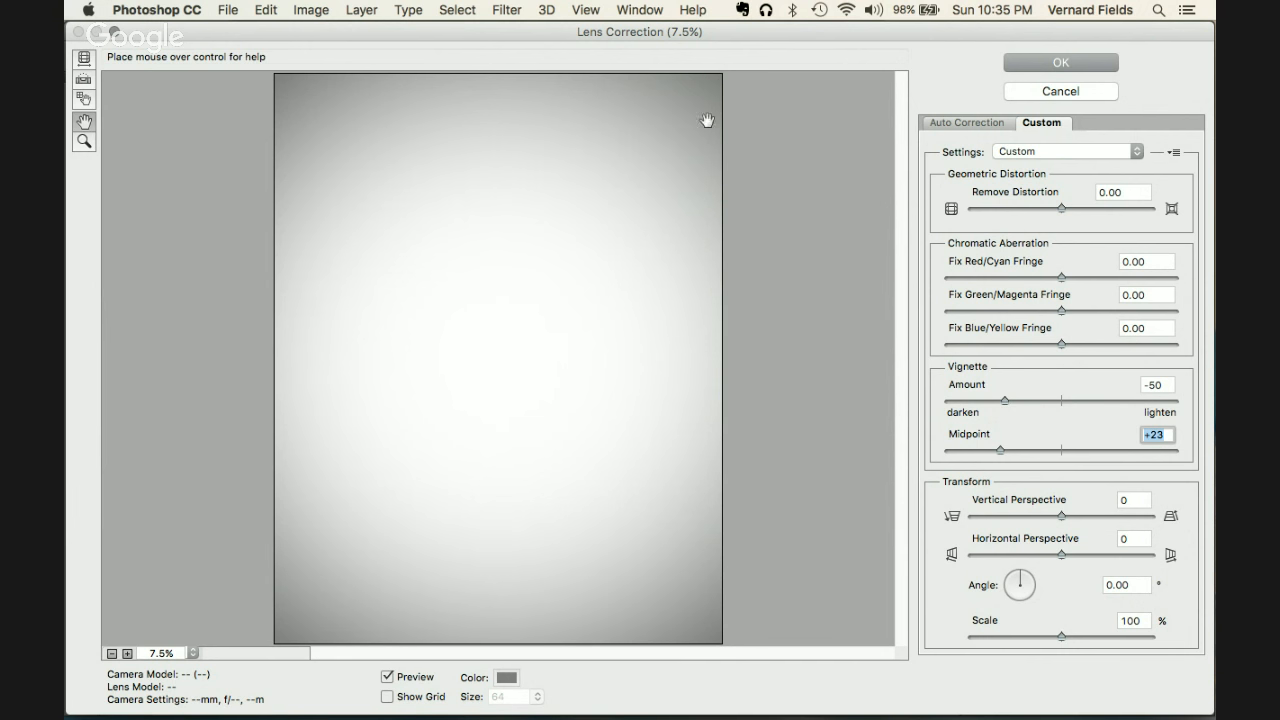
click(1025, 60)
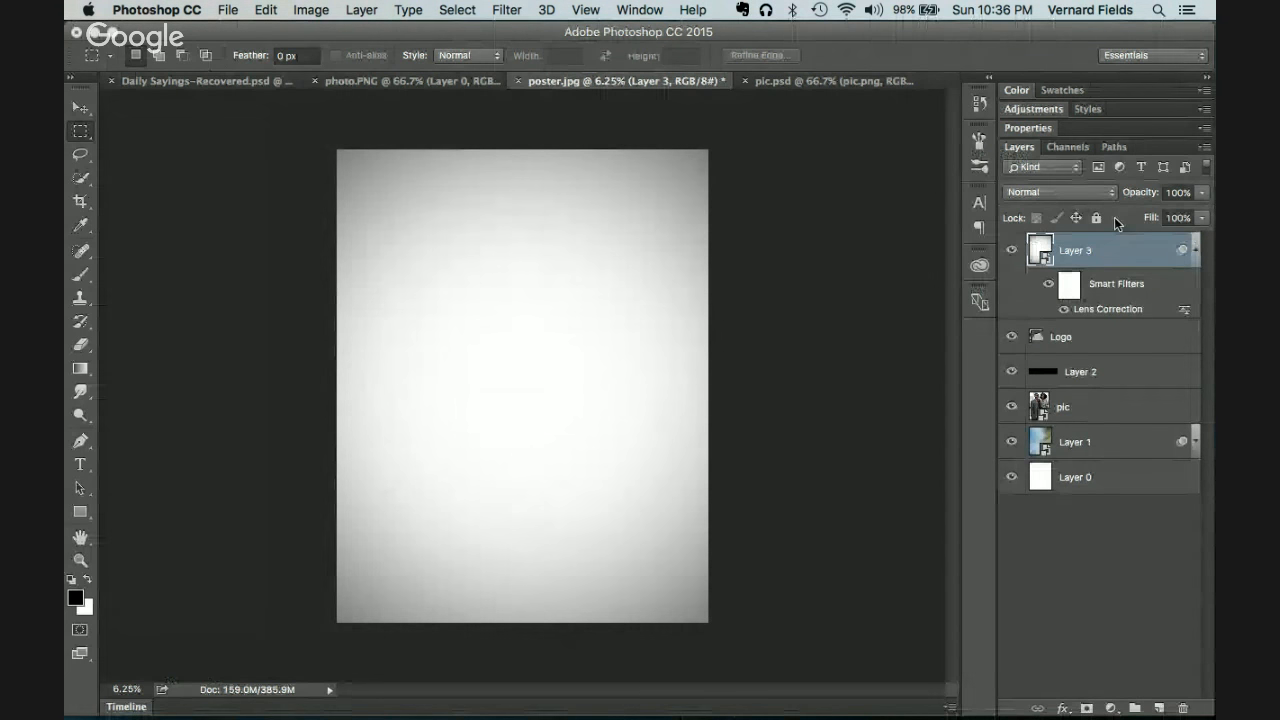
Step: Try Multiply, Overlay and Hard Light blend modes on Layer 3
click(1095, 193)
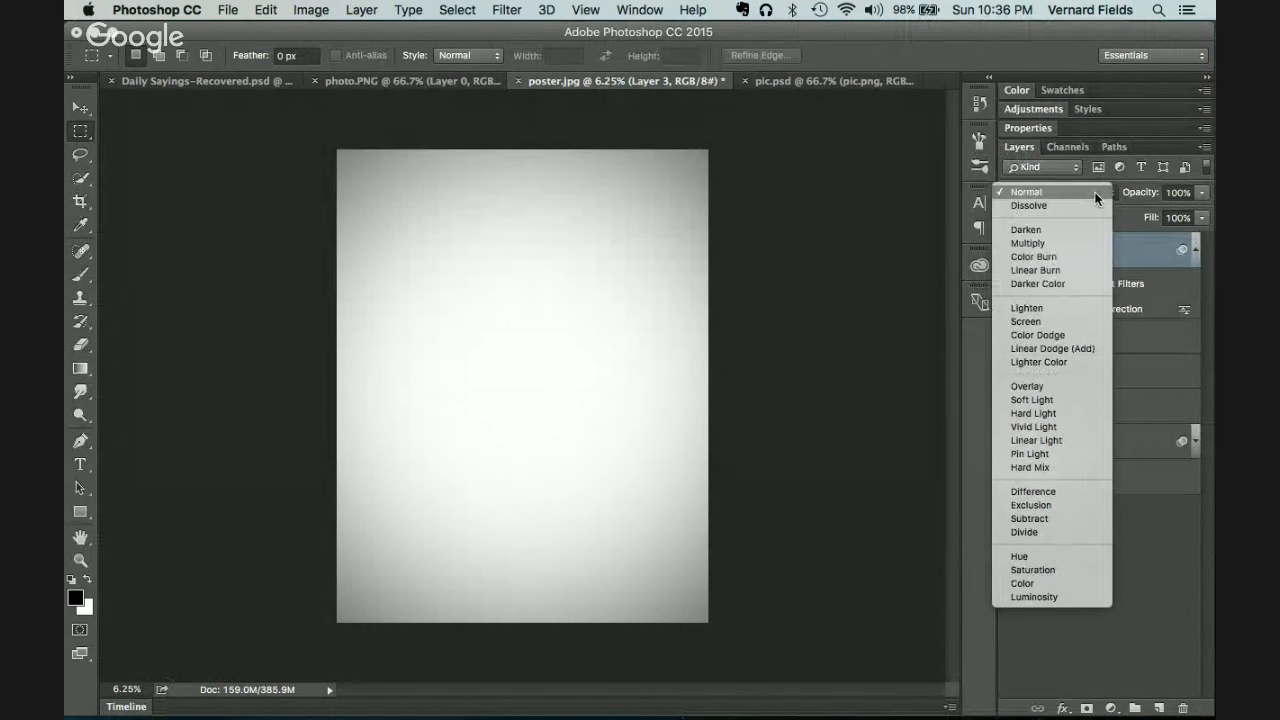
click(1068, 245)
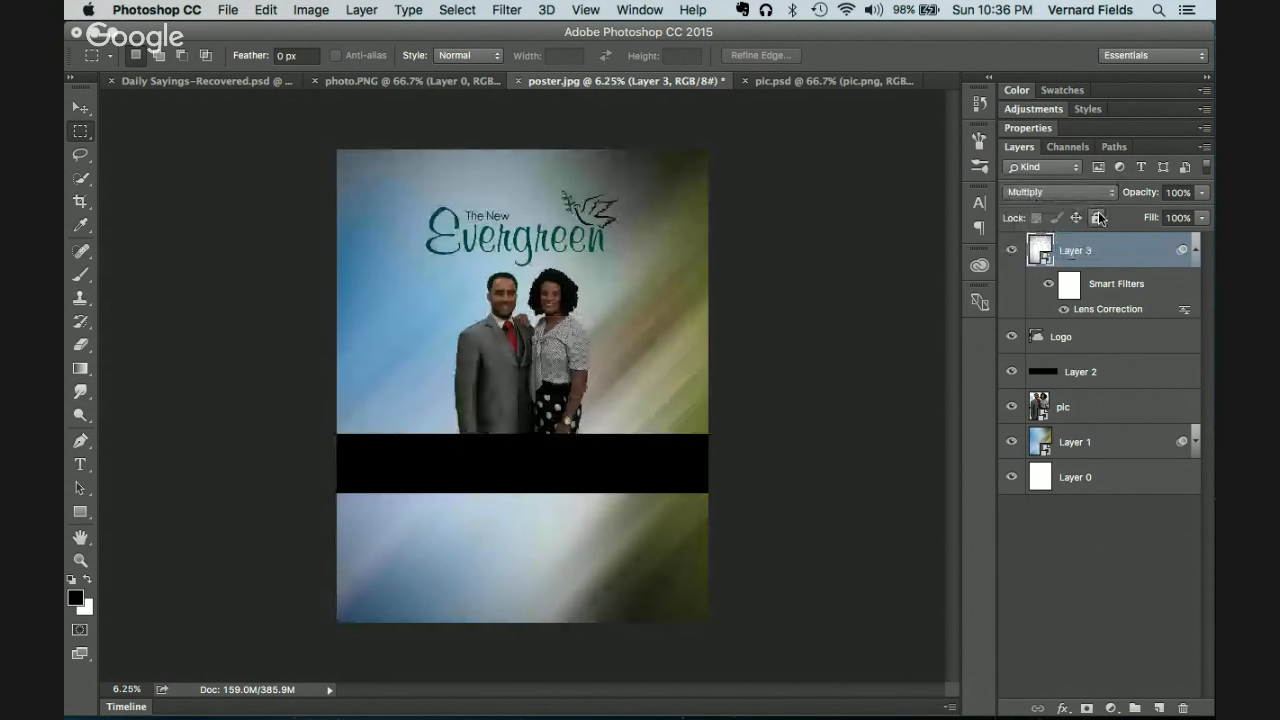
click(1072, 191)
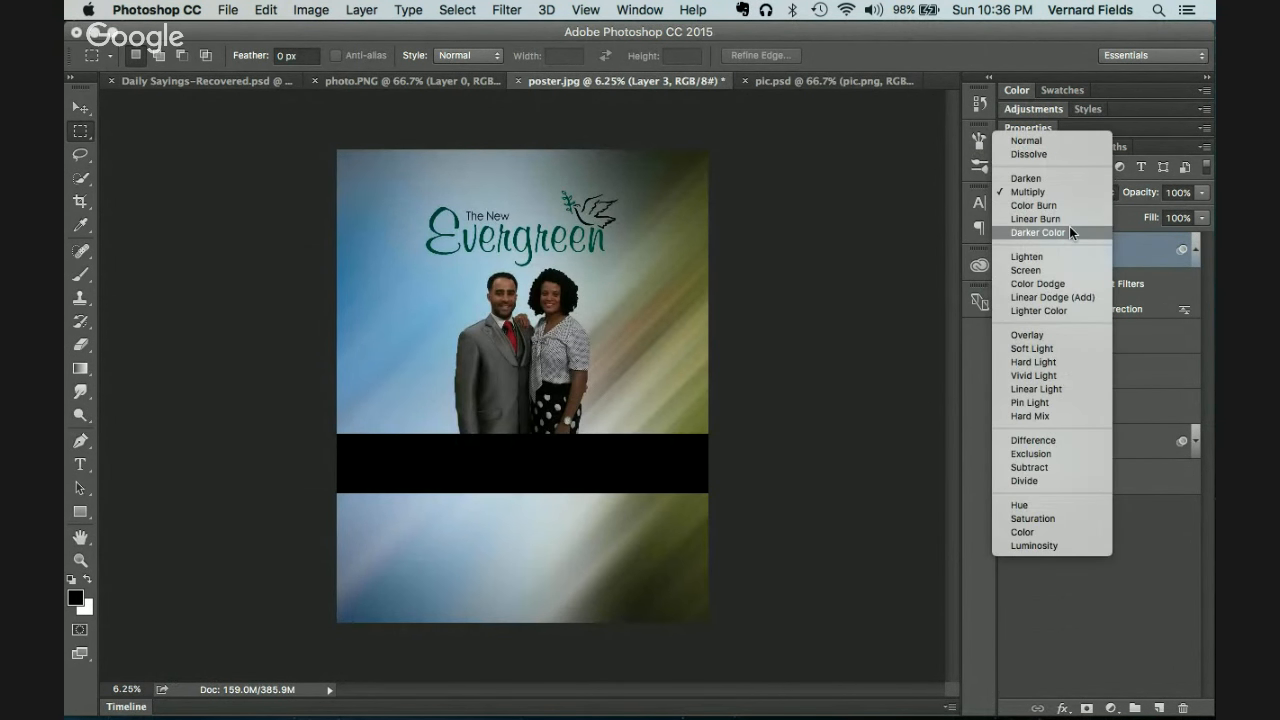
click(1054, 334)
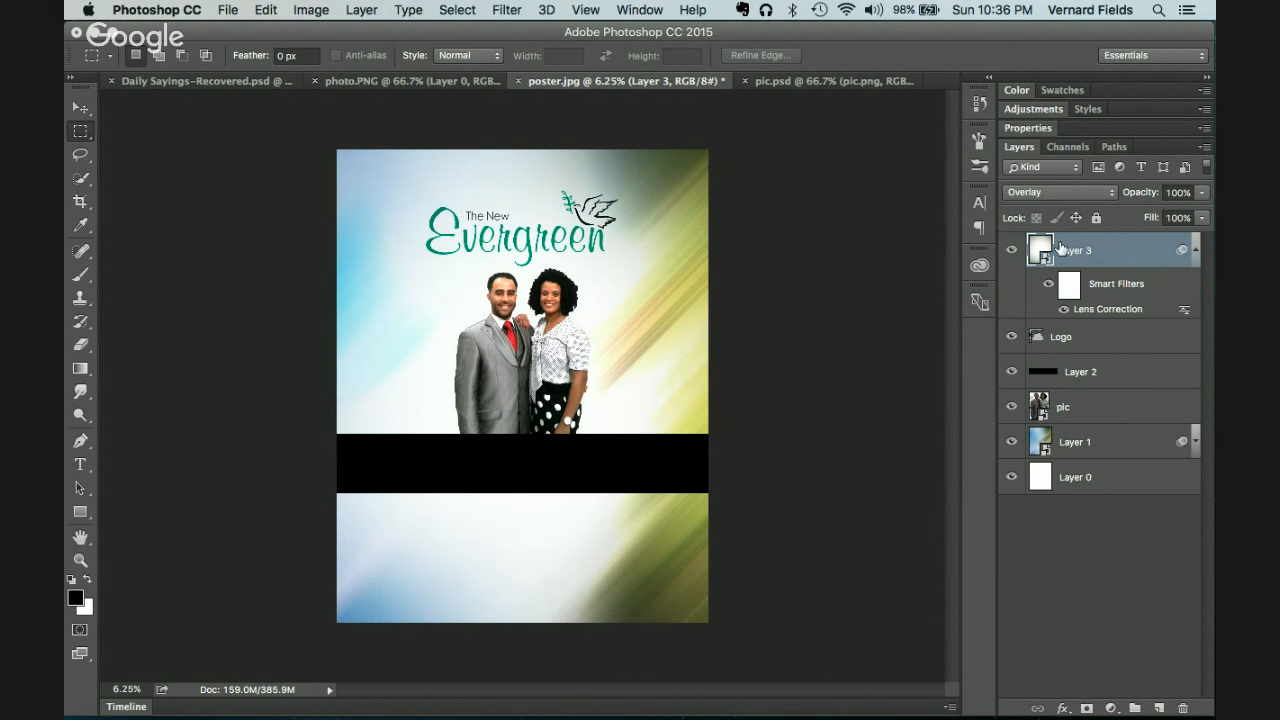
click(1046, 190)
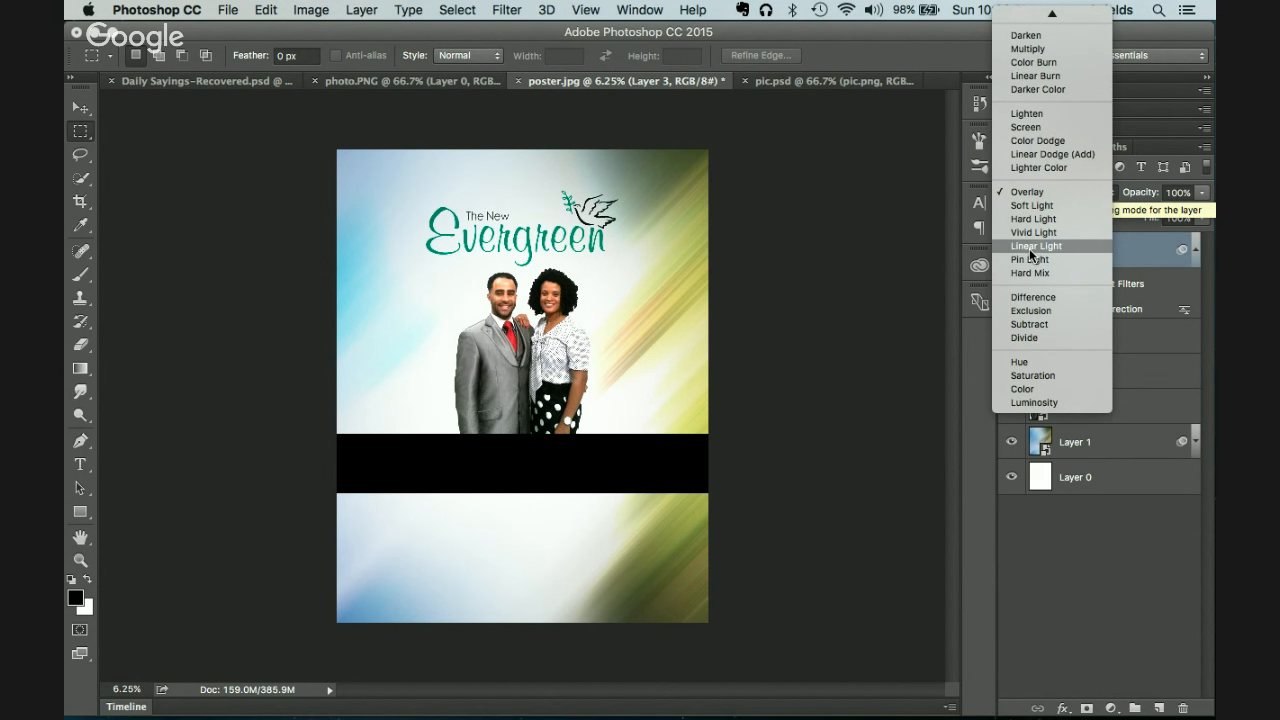
click(1025, 218)
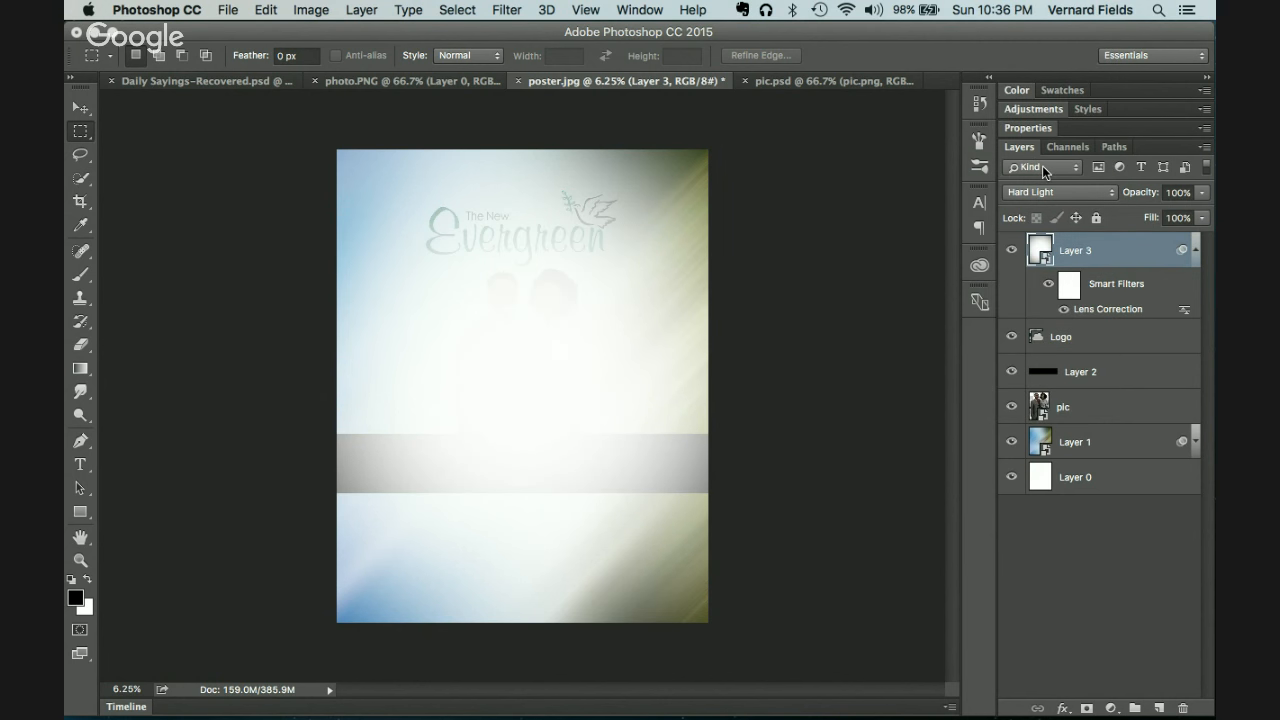
click(1045, 168)
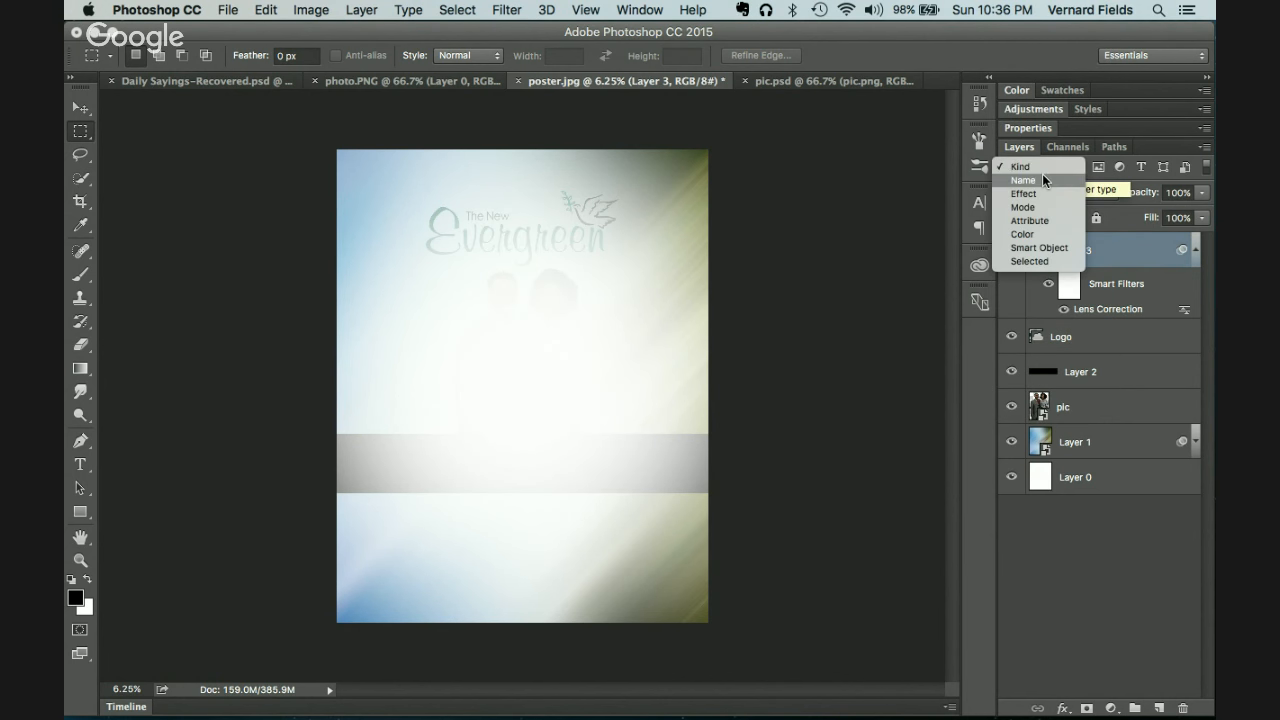
click(1101, 131)
Step: Try Soft Light, then settle on Multiply and toggle Layer 3's visibility to compare
click(1068, 192)
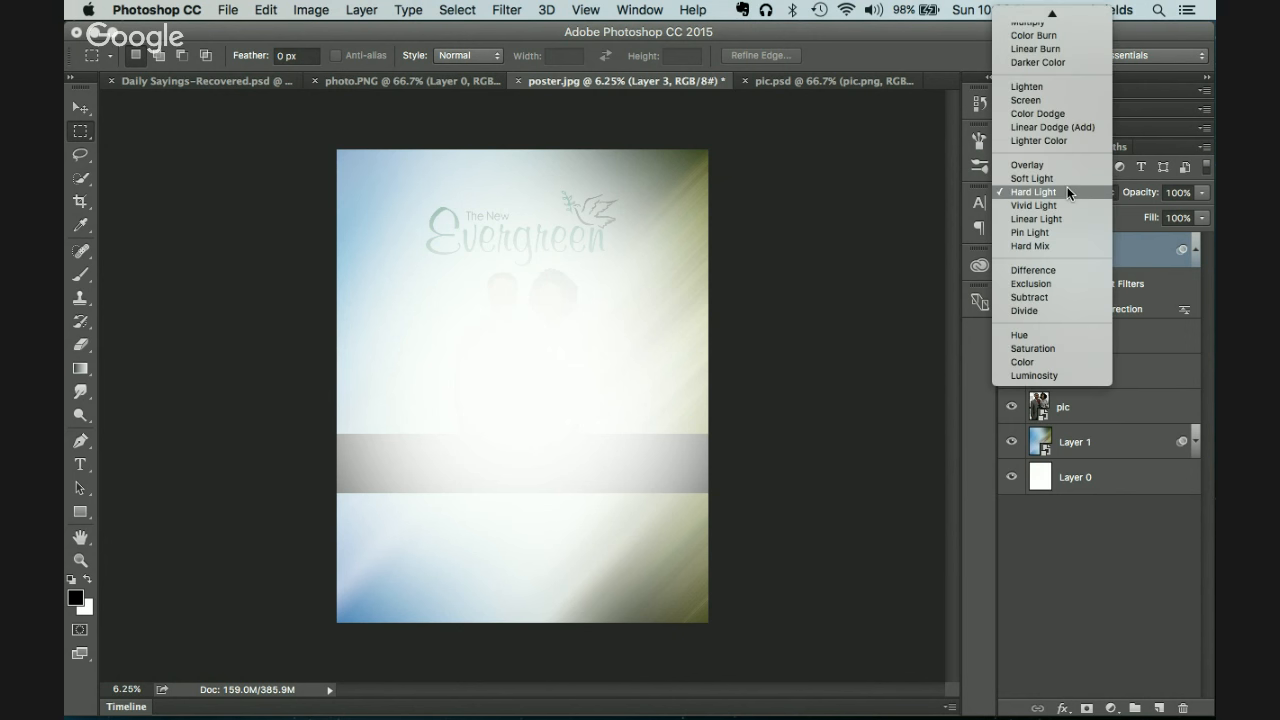
click(1067, 179)
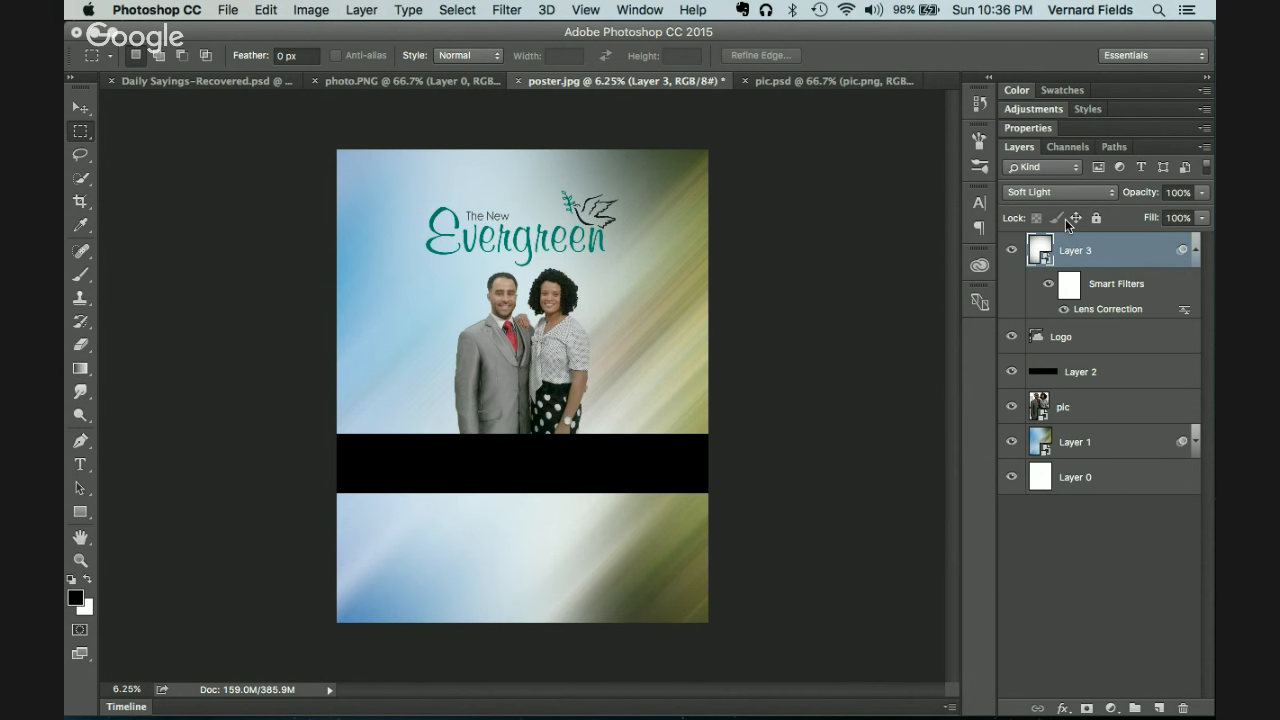
click(1065, 196)
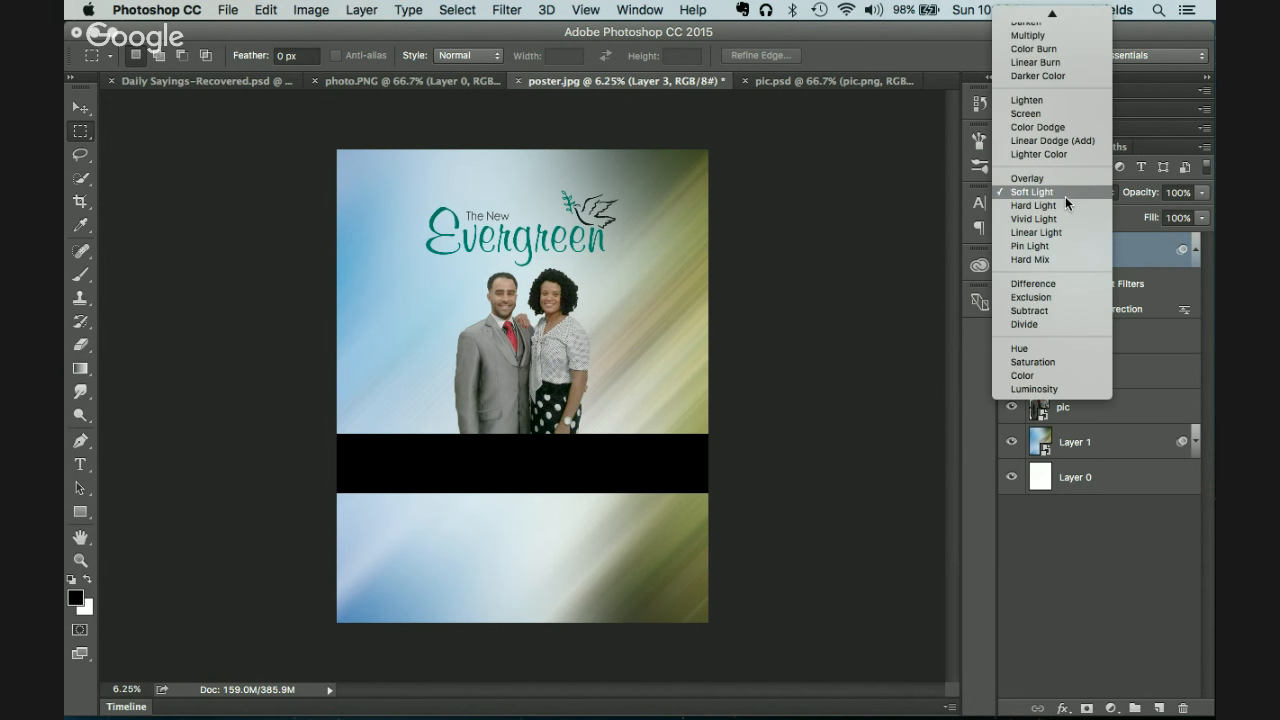
click(1050, 67)
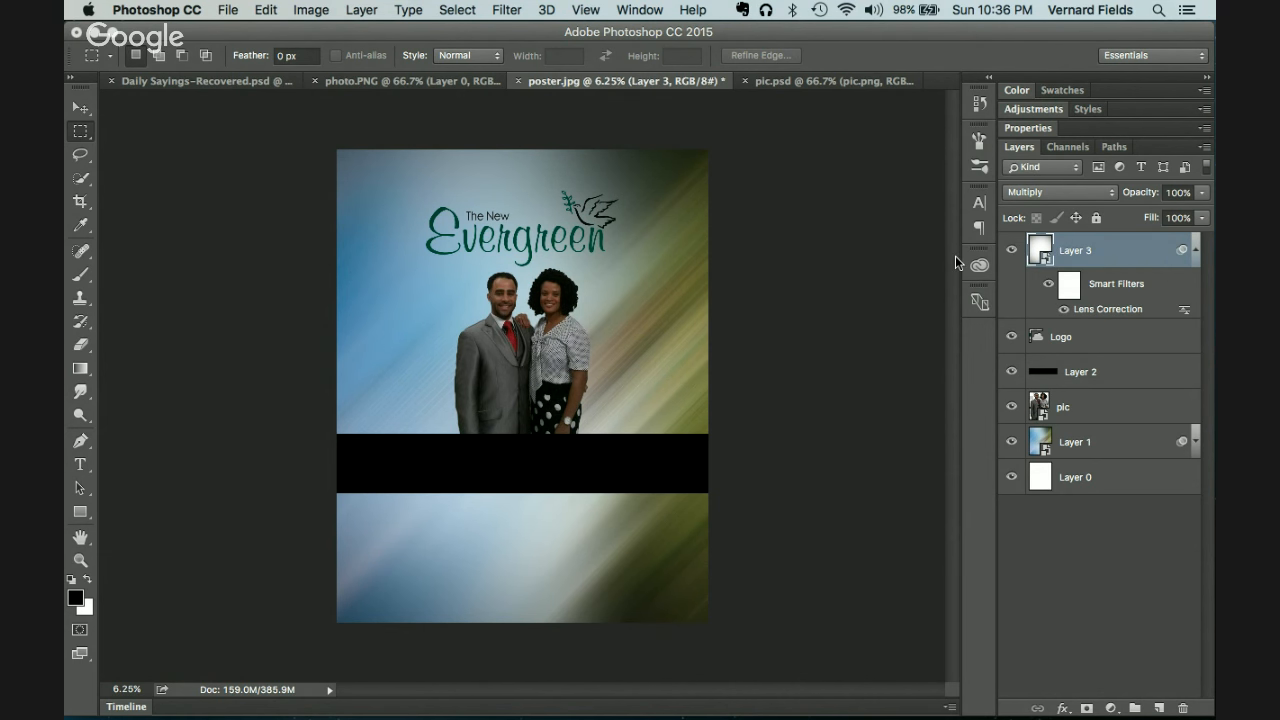
click(1012, 250)
click(1017, 250)
click(1081, 416)
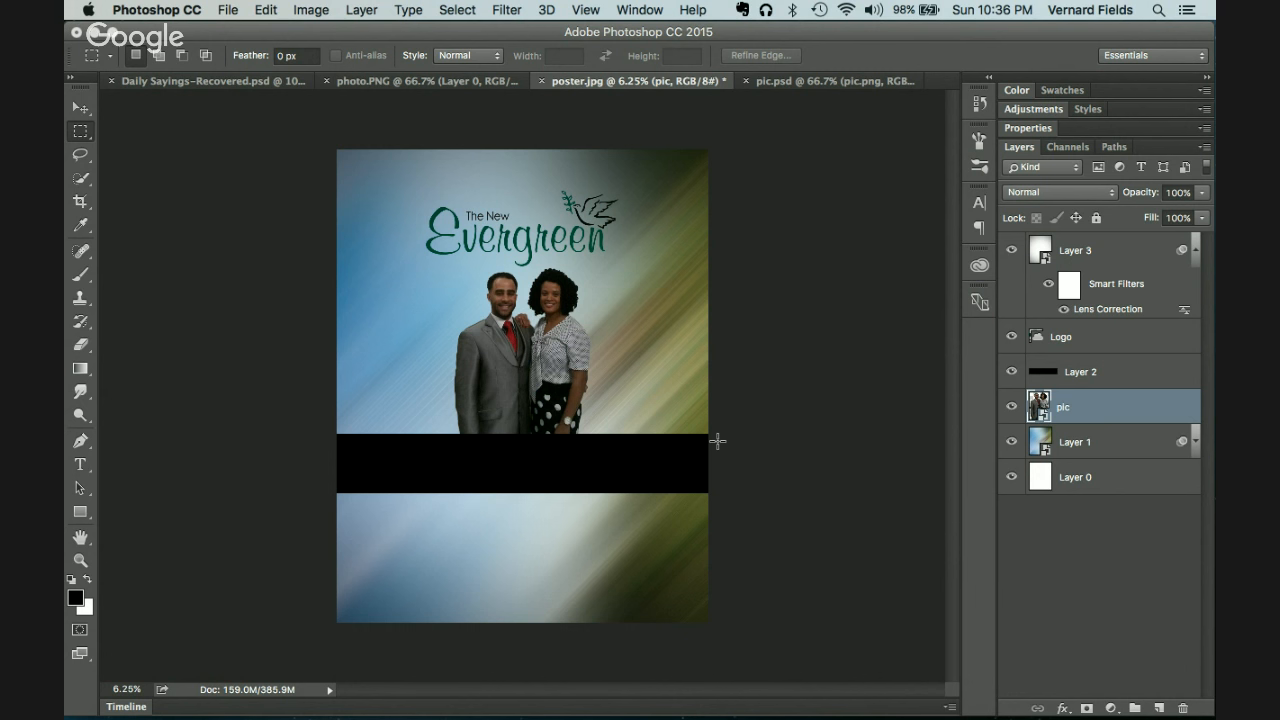
Step: Add a Levels adjustment clipped to the pic layer with the white input moved to 196
click(1112, 709)
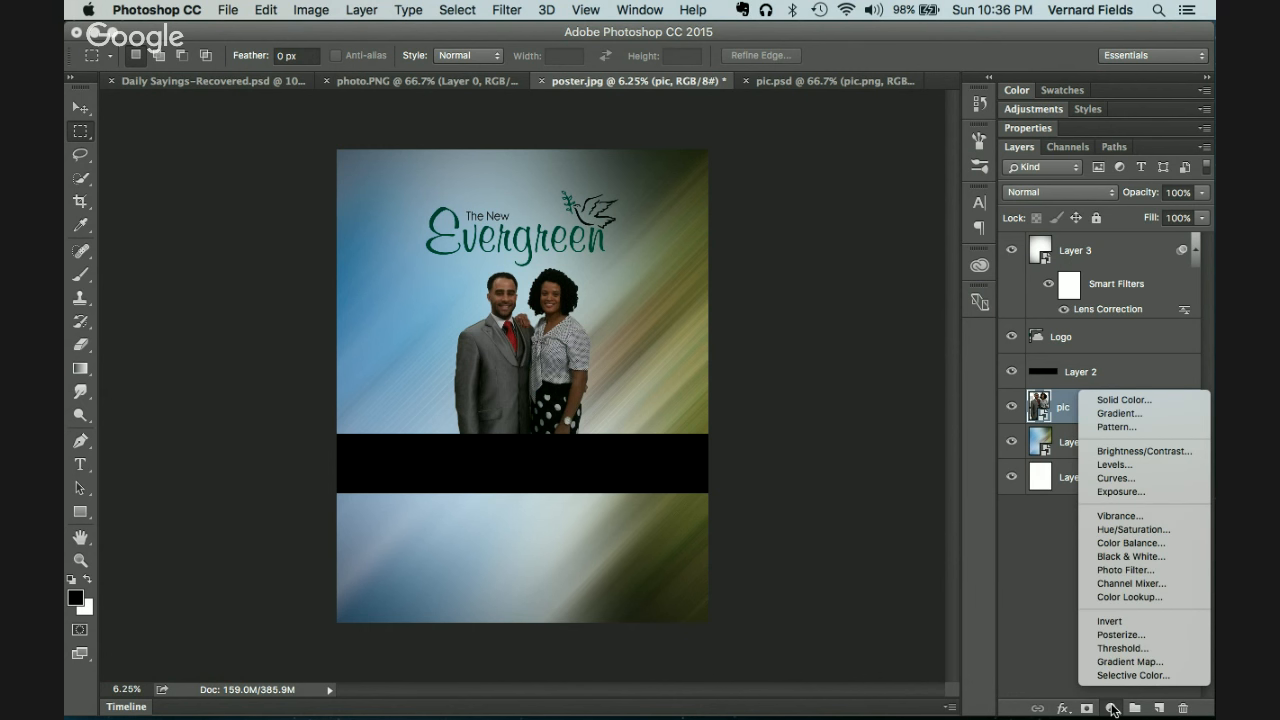
click(1112, 465)
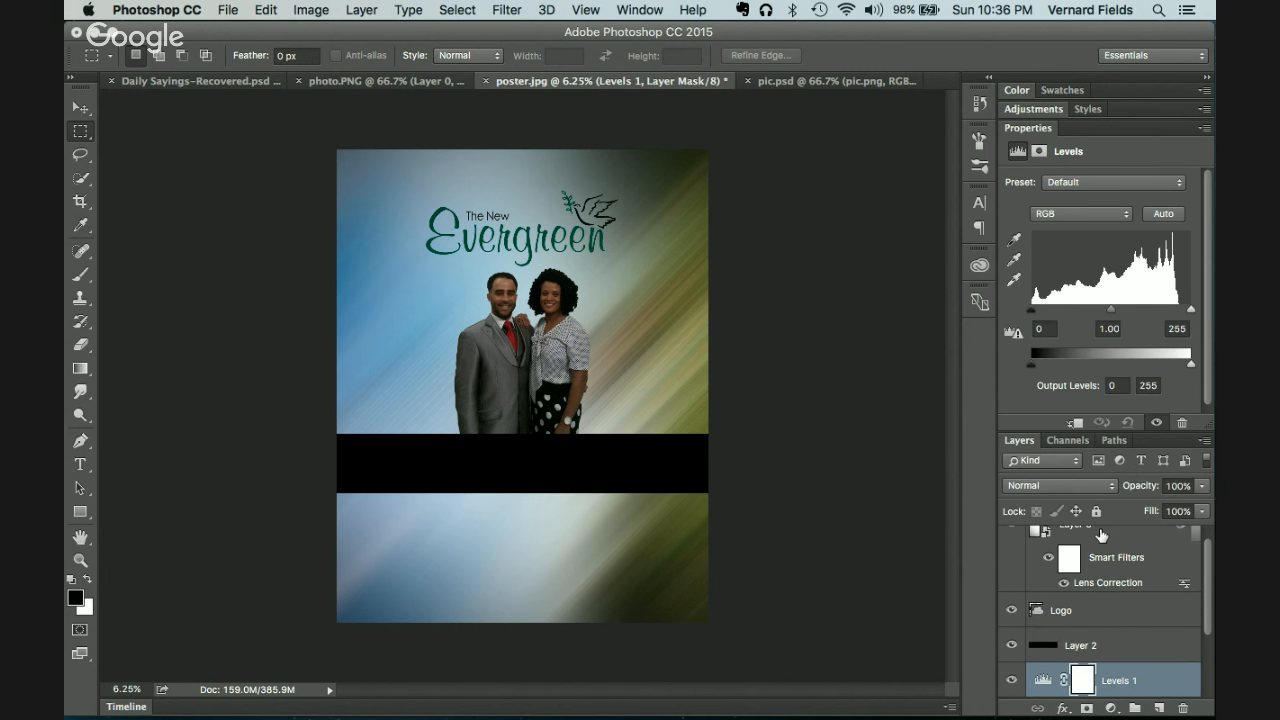
drag(1210, 622, 1210, 638)
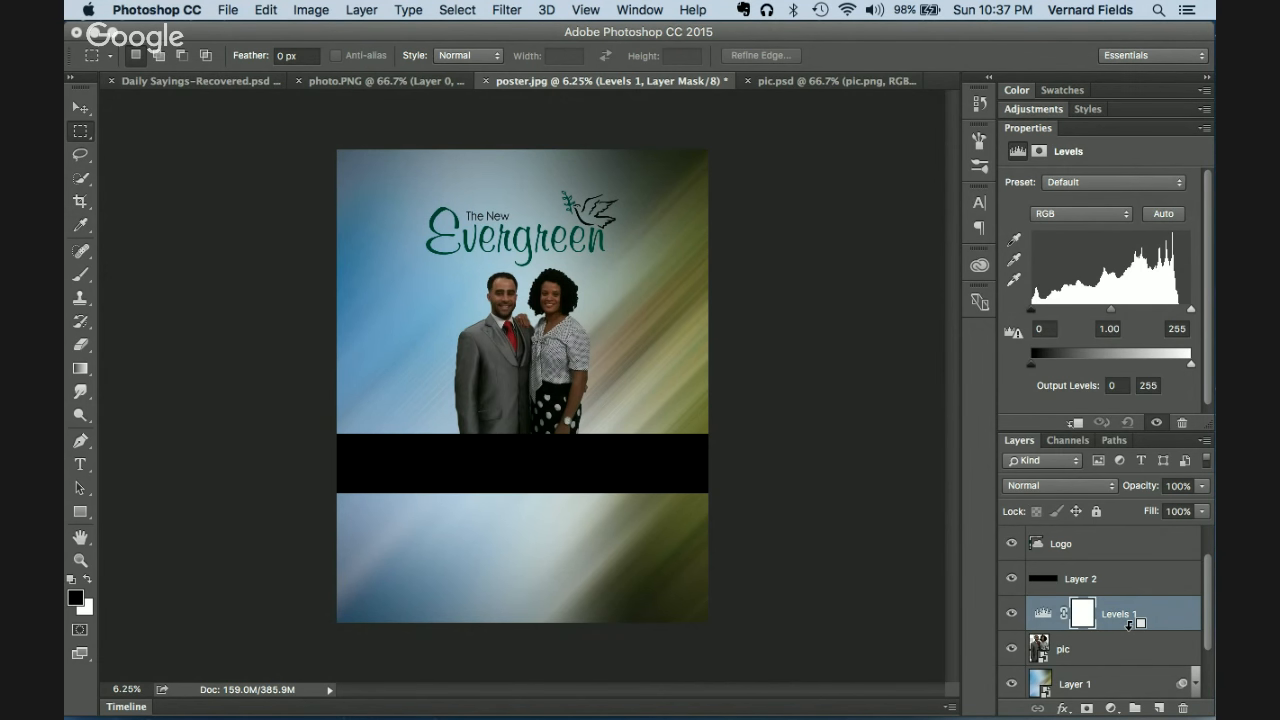
alt+click(1130, 622)
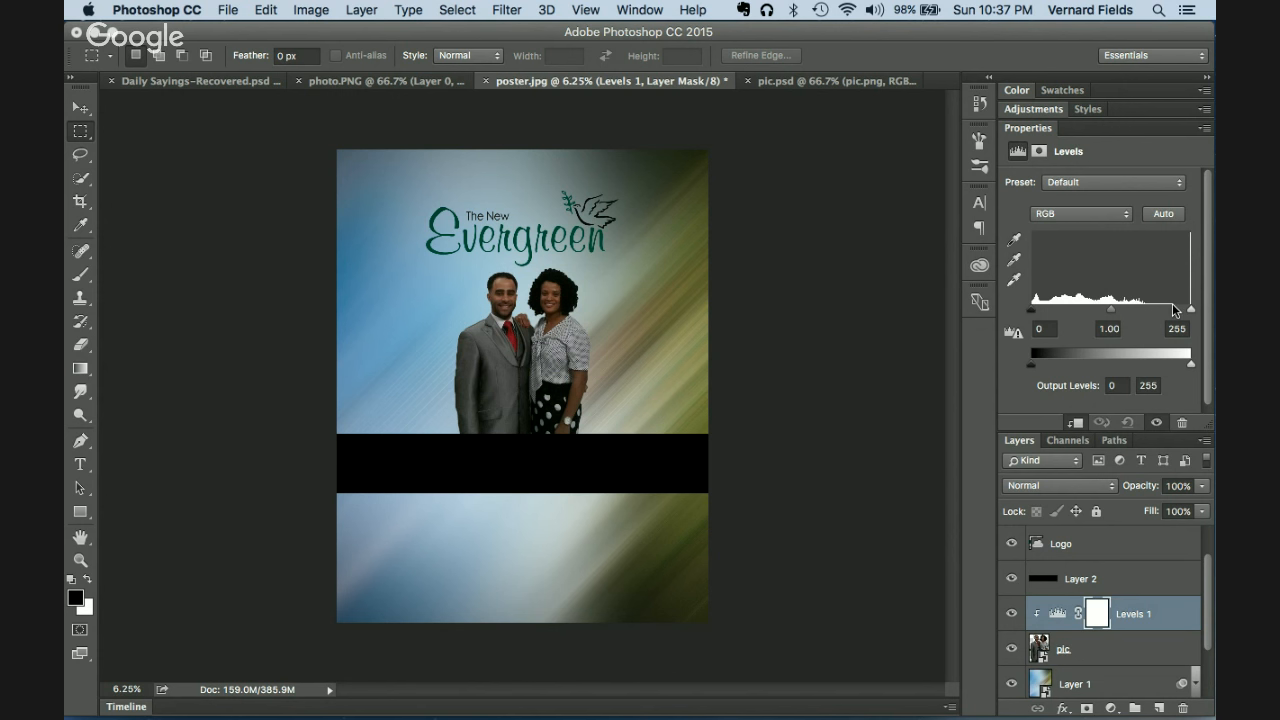
drag(1190, 313, 1157, 316)
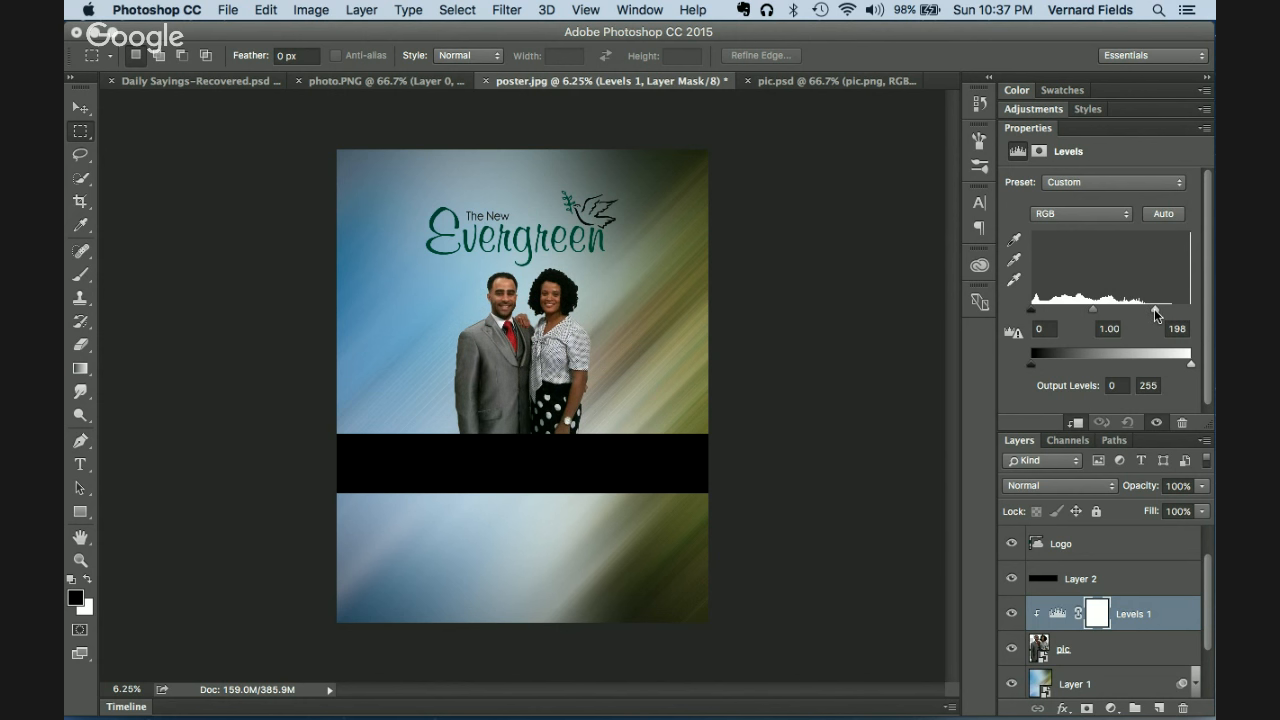
key(Return)
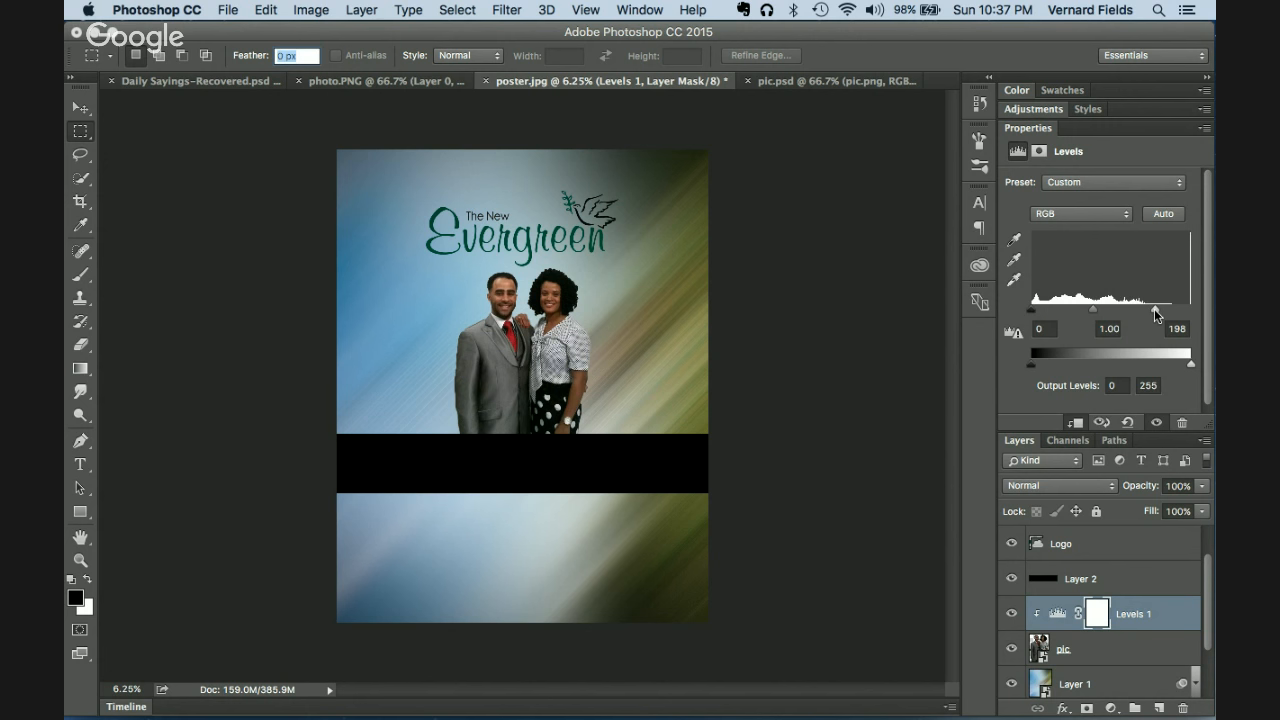
double_click(1036, 122)
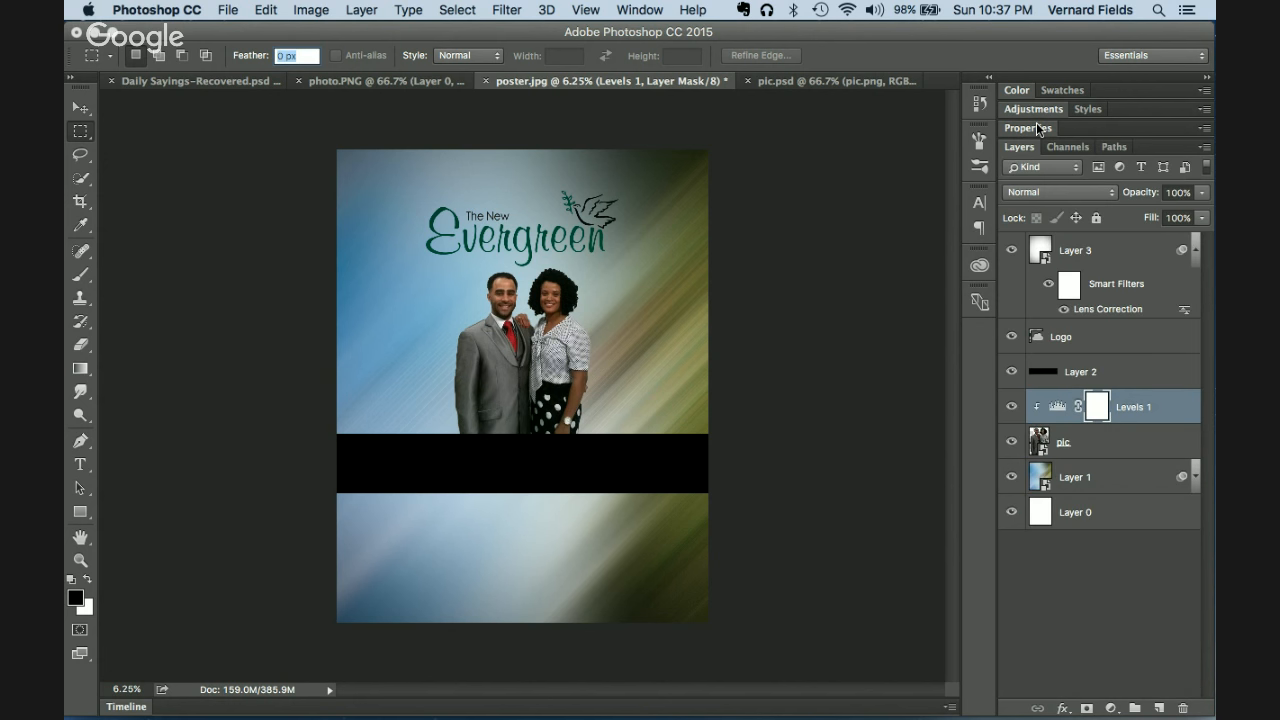
click(1076, 450)
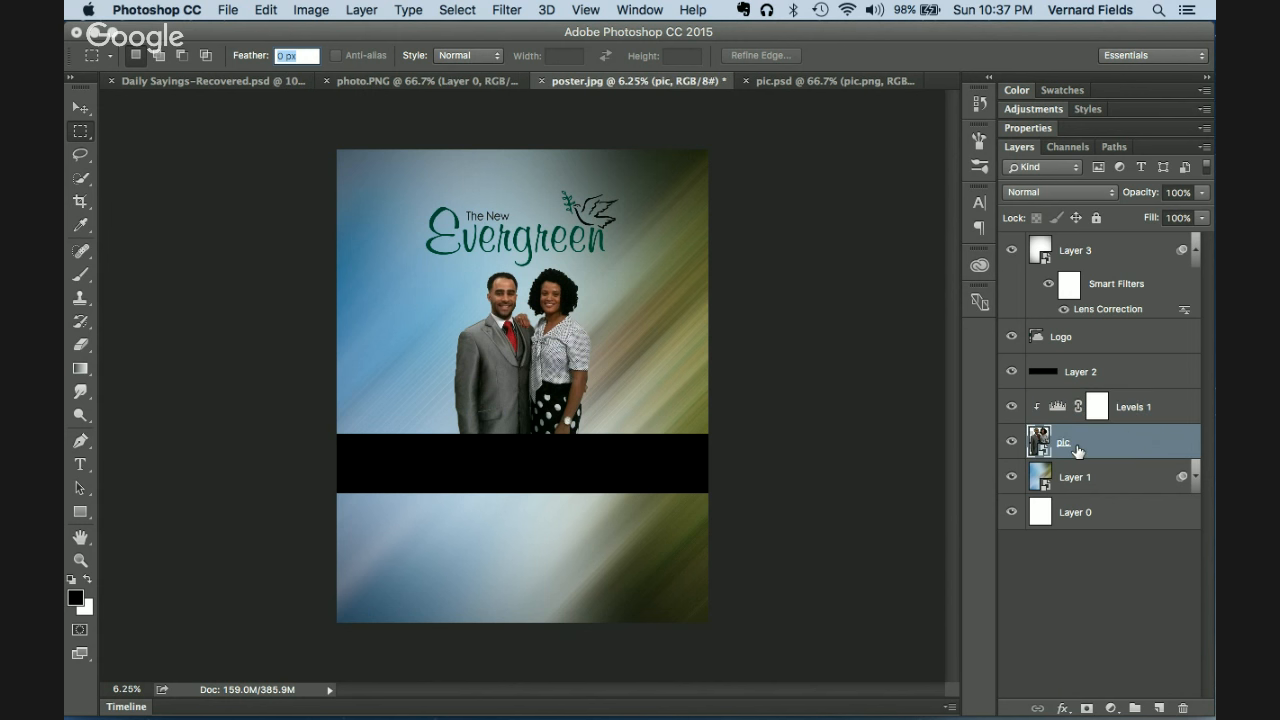
Step: Add a wide Outer Glow to the pic layer at 36% opacity
click(1063, 708)
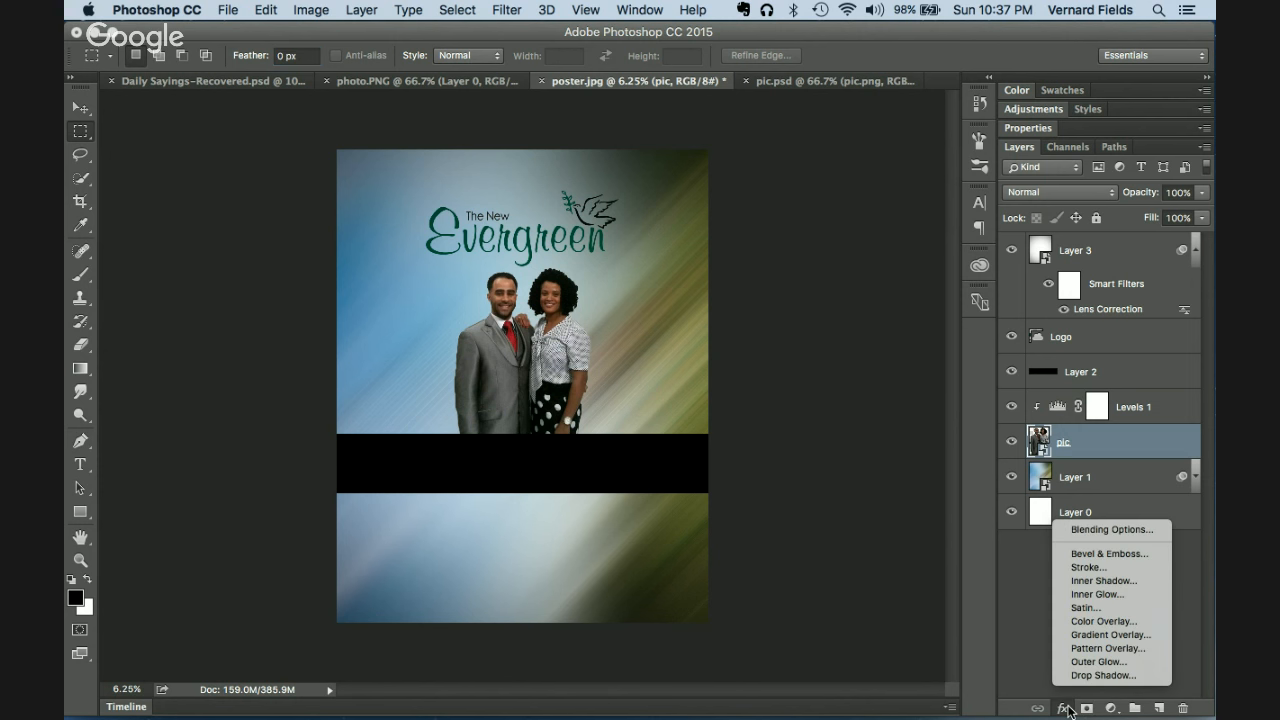
click(1128, 661)
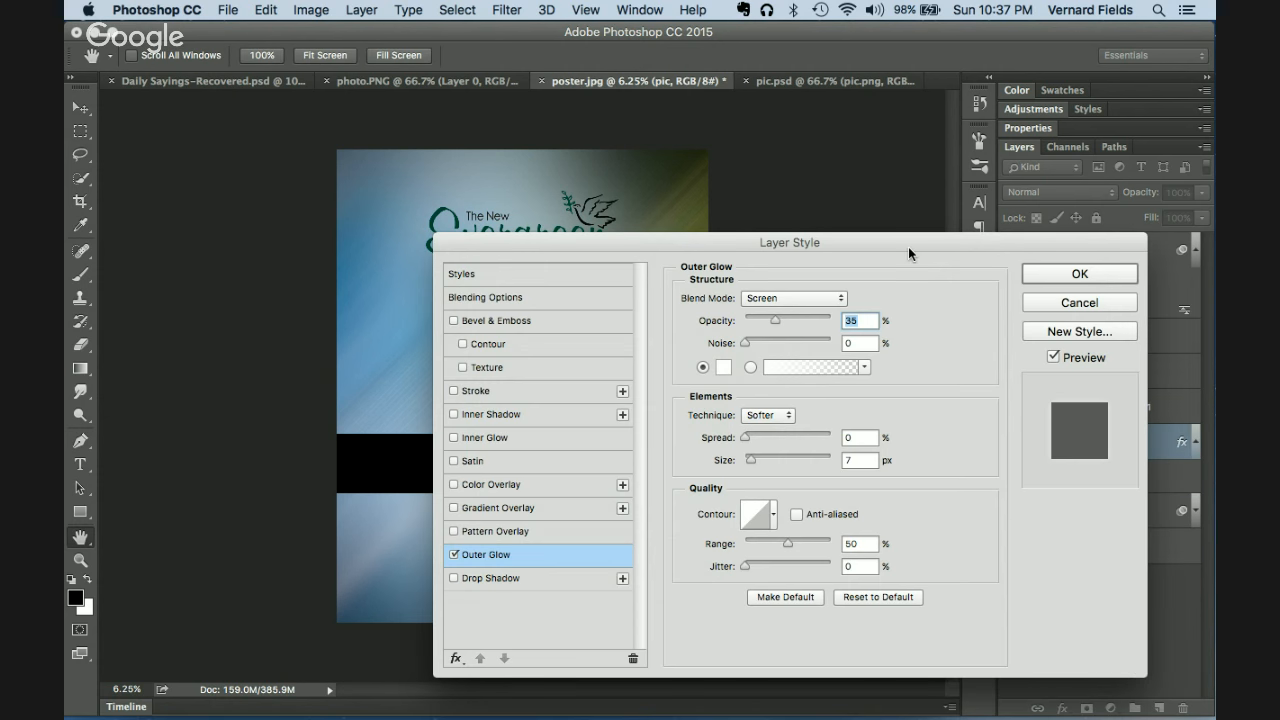
drag(907, 244, 1111, 294)
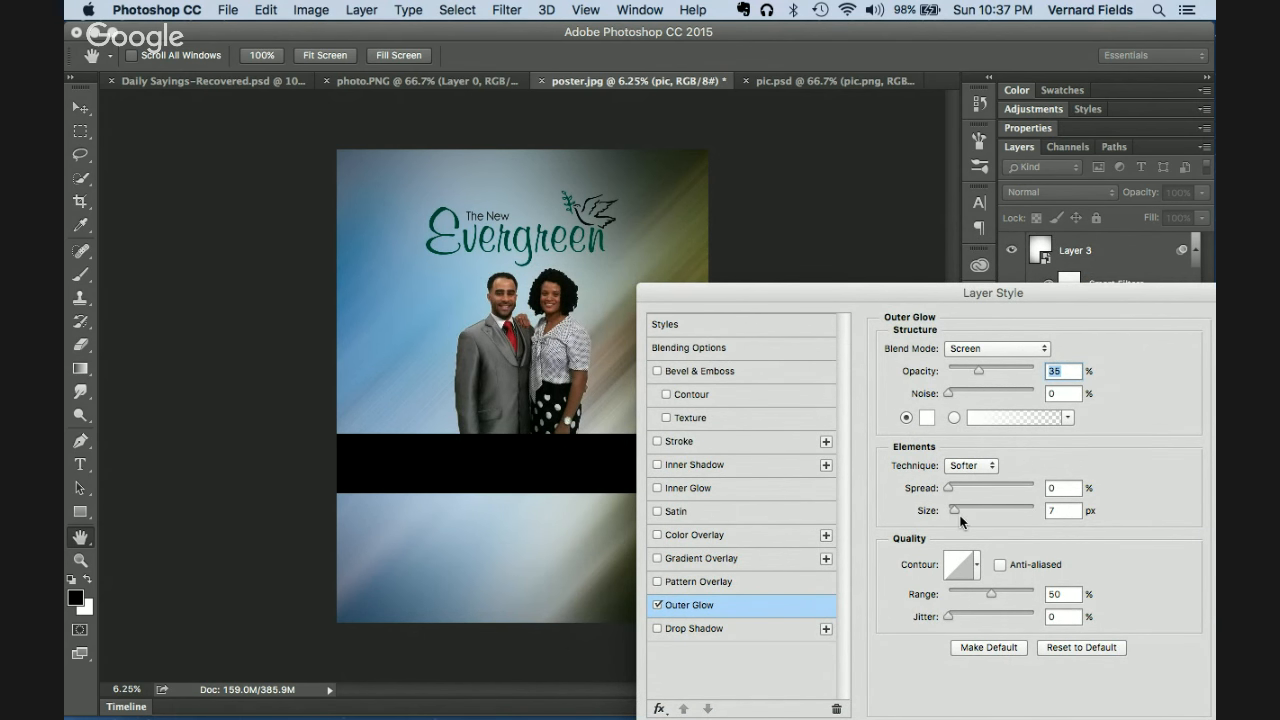
drag(955, 510, 1067, 510)
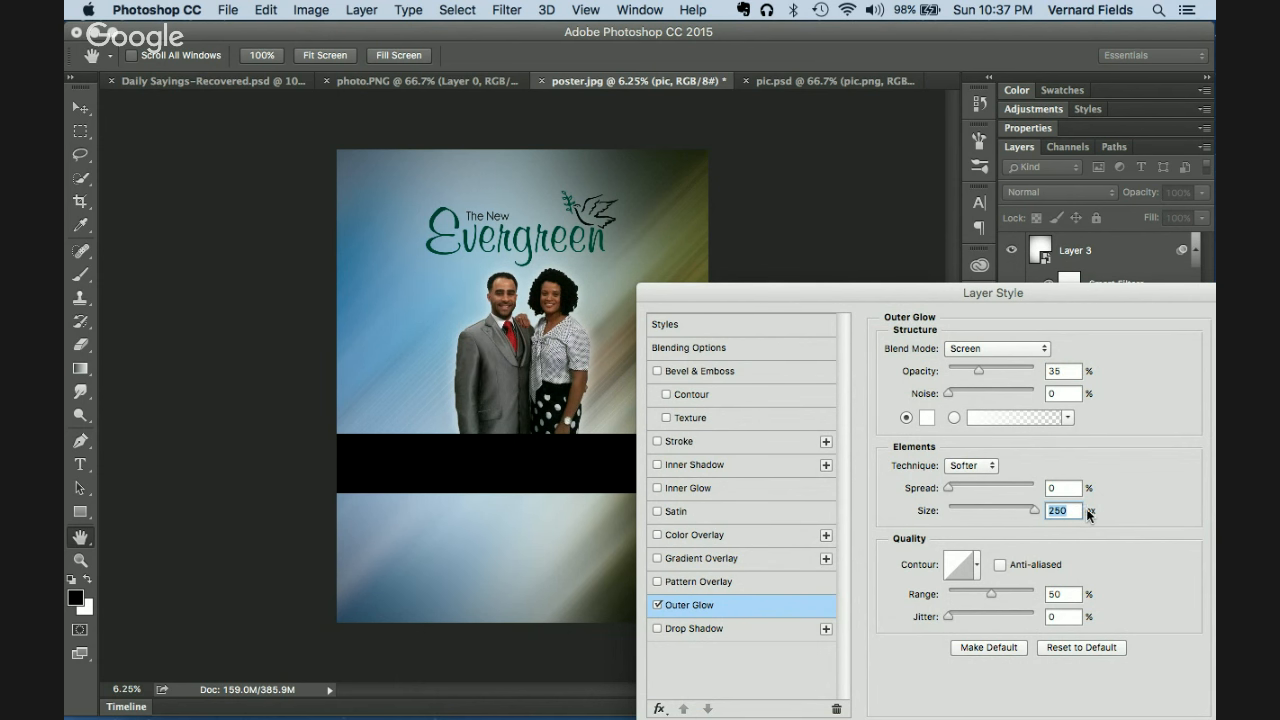
drag(982, 376, 980, 377)
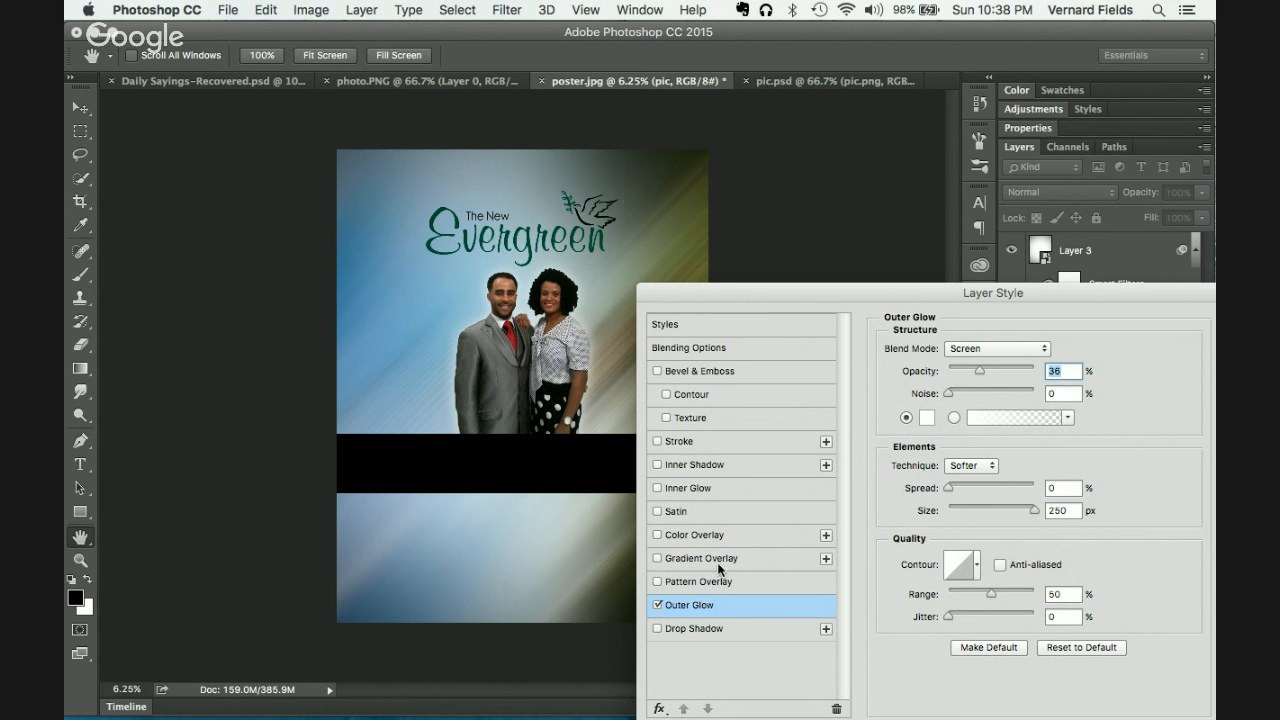
Step: Add an Inner Glow at 63% opacity, trying Overlay, Lighten and Normal blends and widening it
click(692, 490)
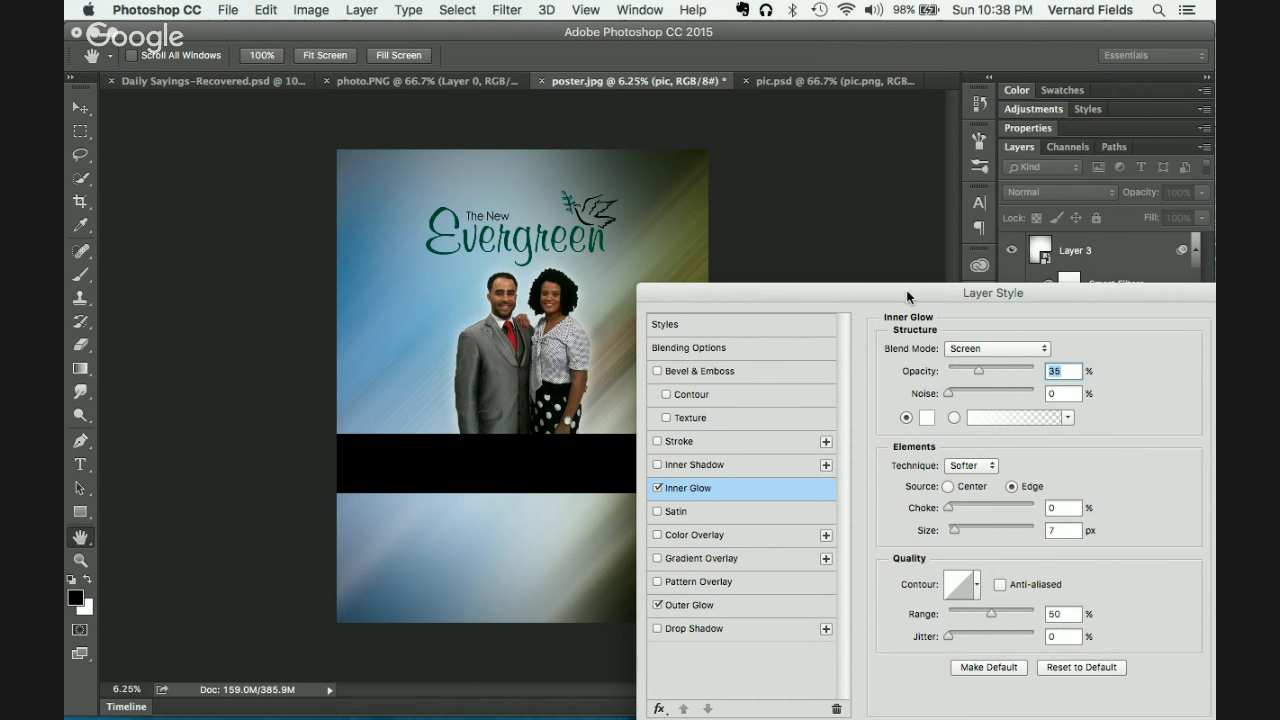
drag(909, 294, 946, 112)
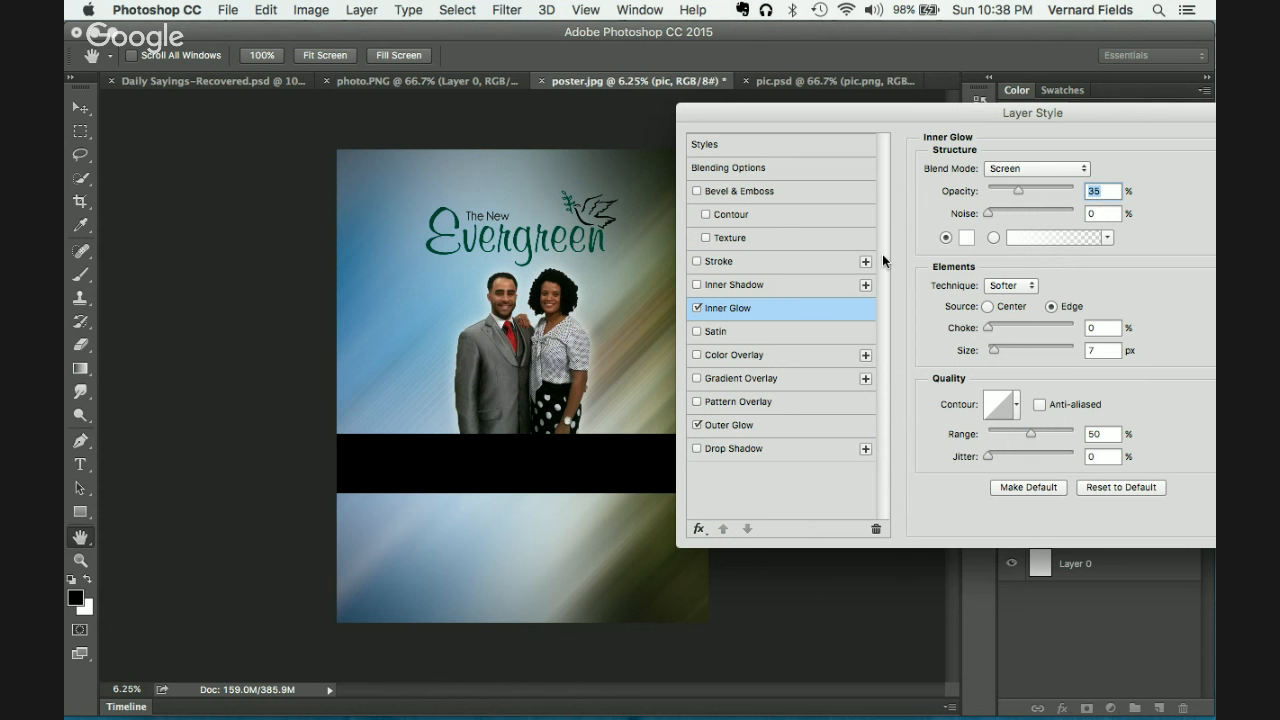
key(super+equal)
key(super+equal)
key(super+equal)
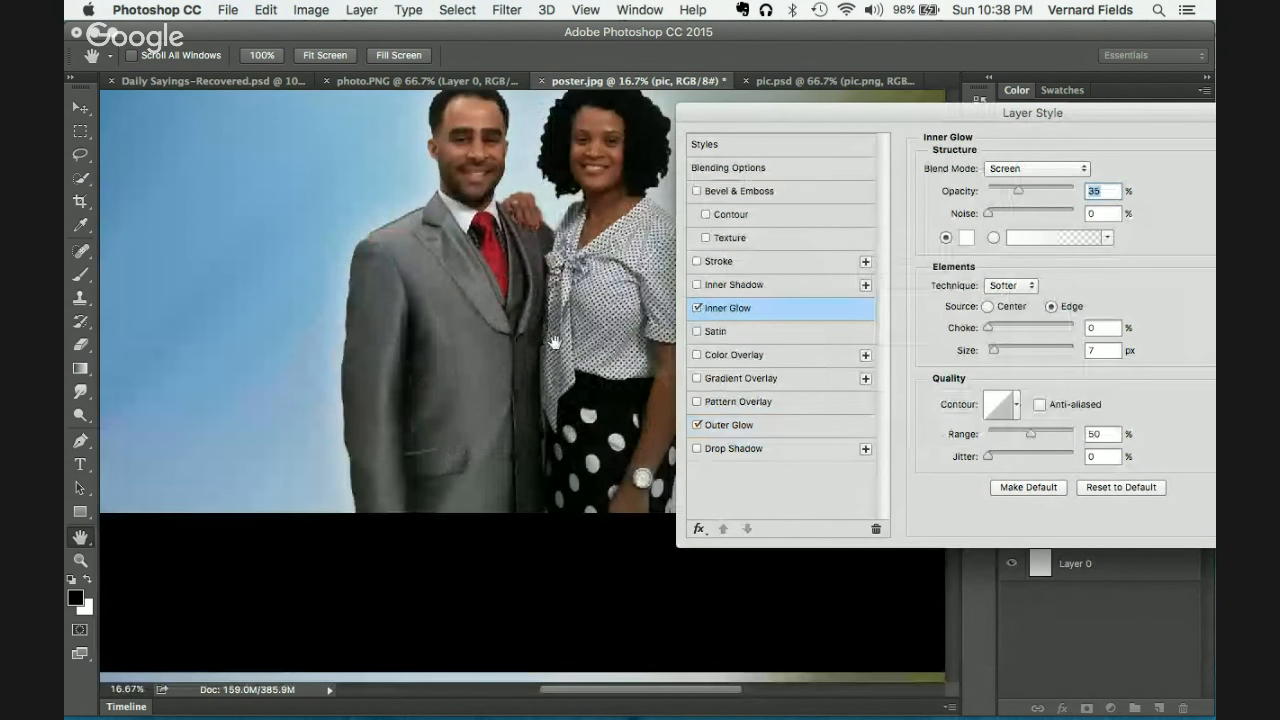
scroll(555, 342, up, 5)
scroll(555, 342, right, 3)
scroll(555, 342, down, 3)
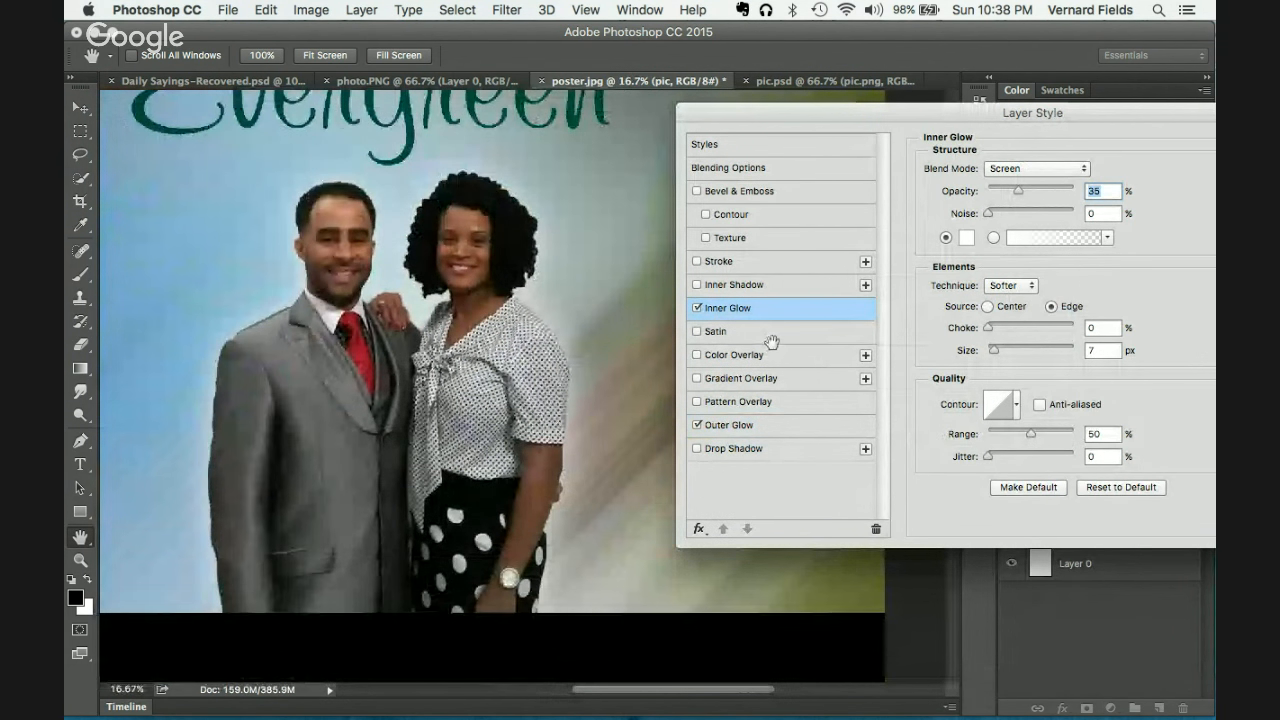
drag(1018, 191, 1042, 193)
click(1017, 168)
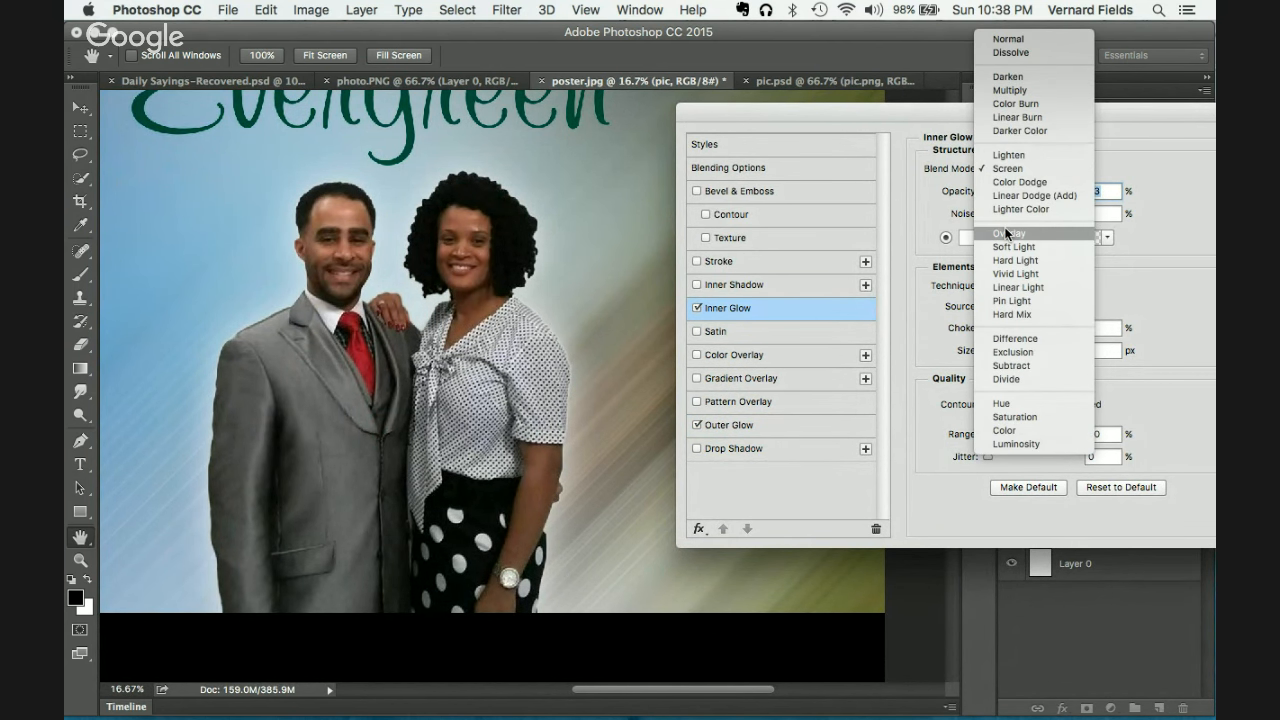
click(1008, 233)
click(1003, 171)
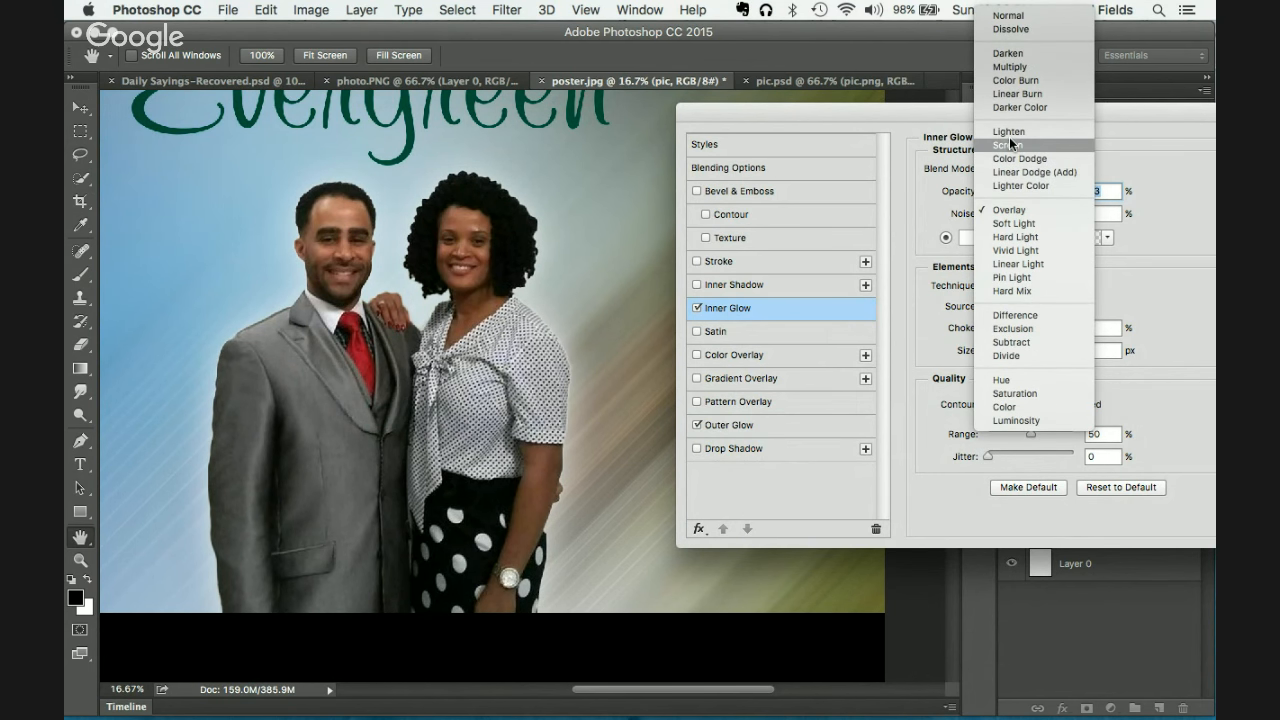
click(1010, 132)
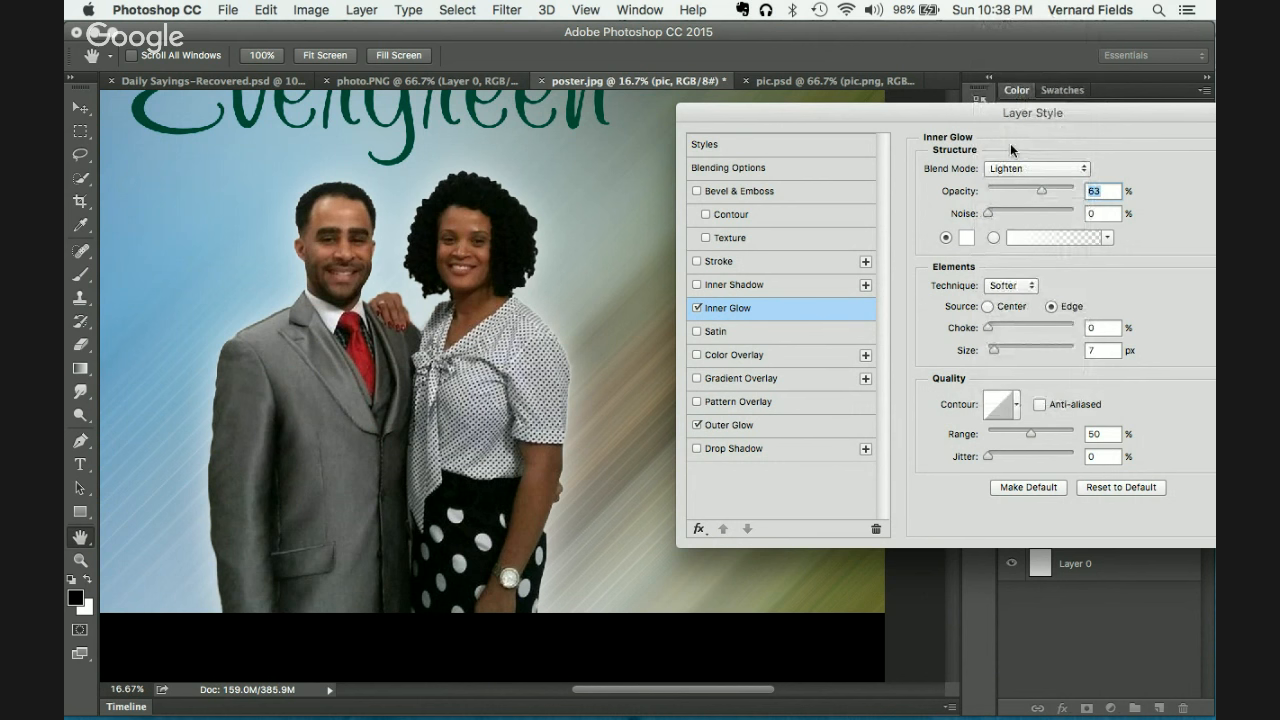
click(1009, 168)
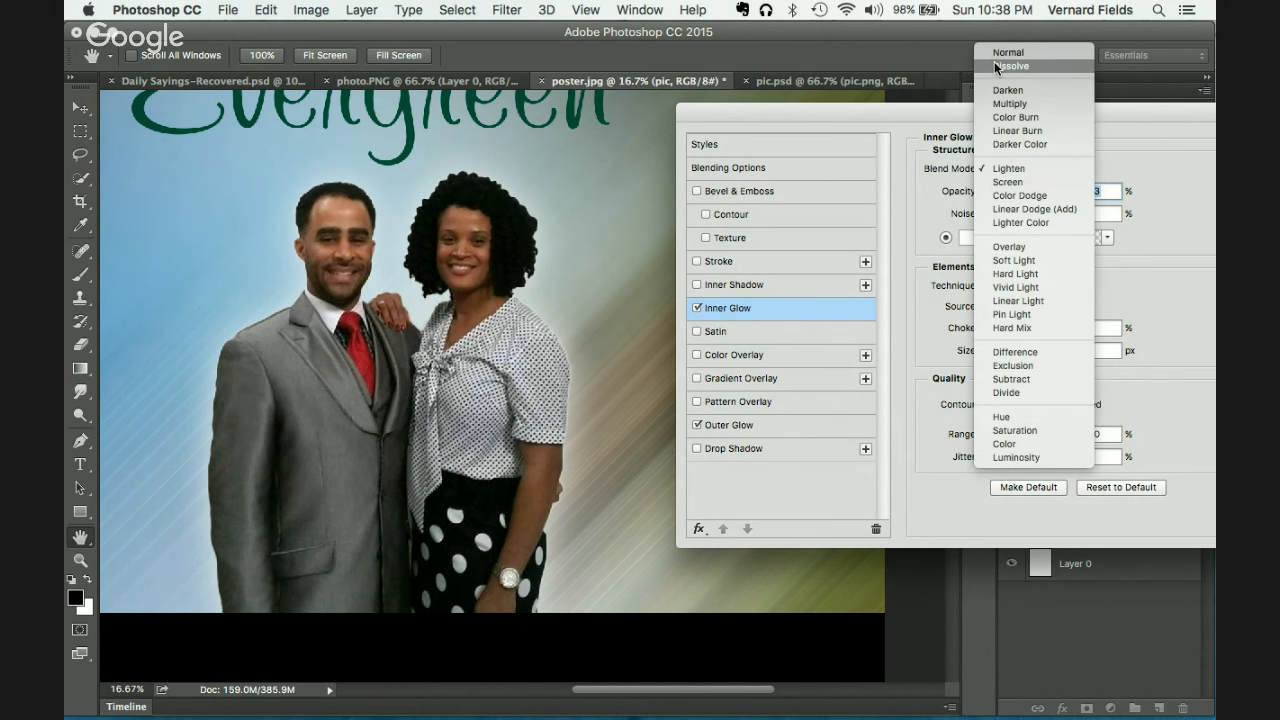
click(998, 53)
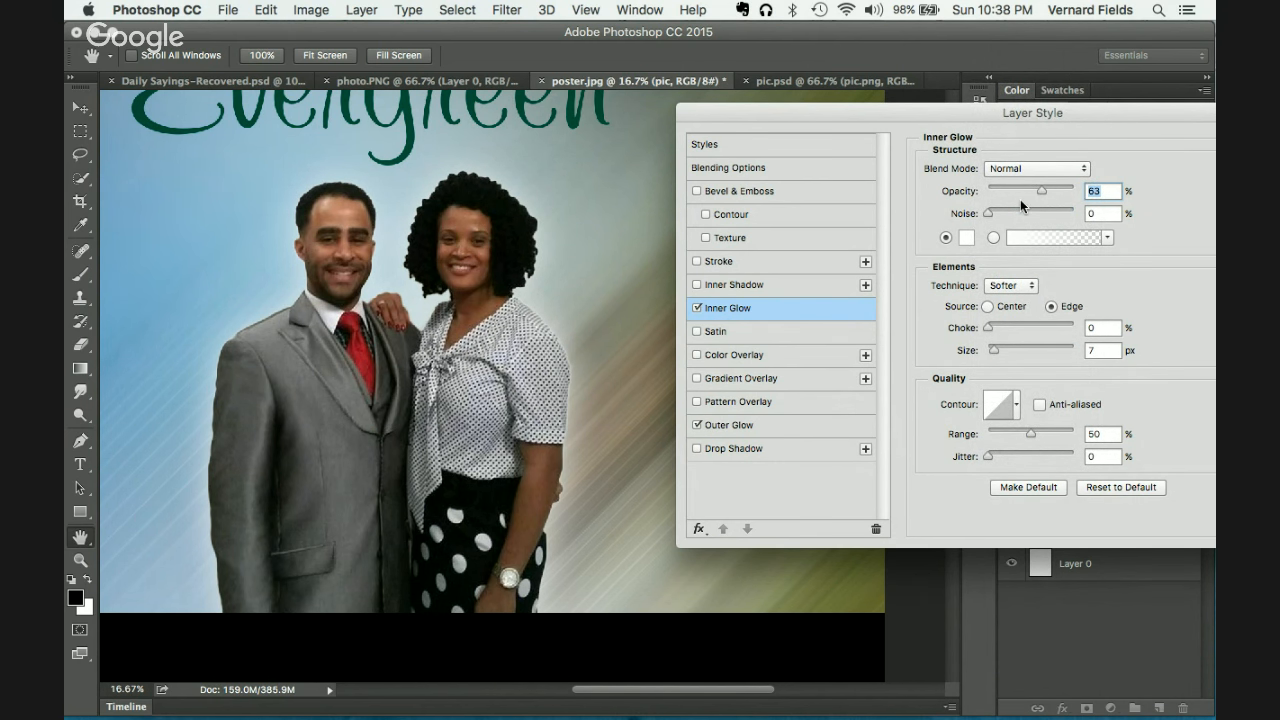
drag(994, 350, 1006, 354)
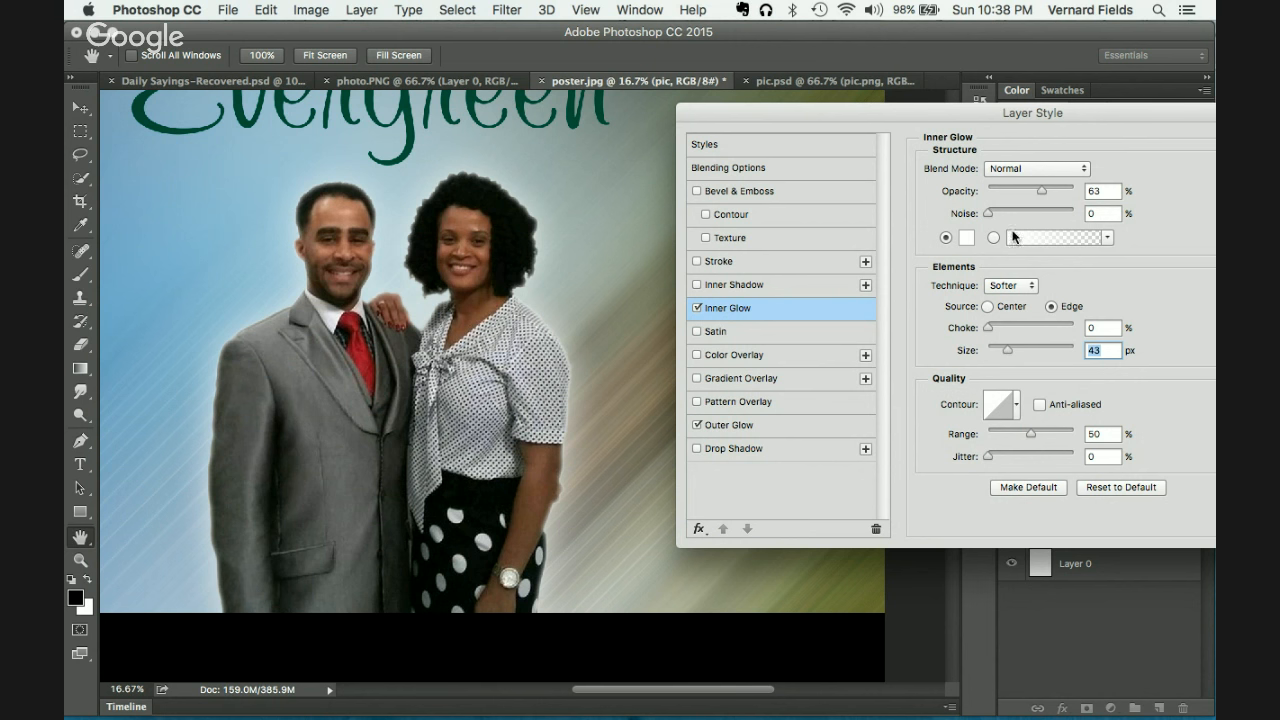
Step: Set the Inner Glow to Soft Light, 90 px size and 65% opacity, and apply both glows
click(1034, 169)
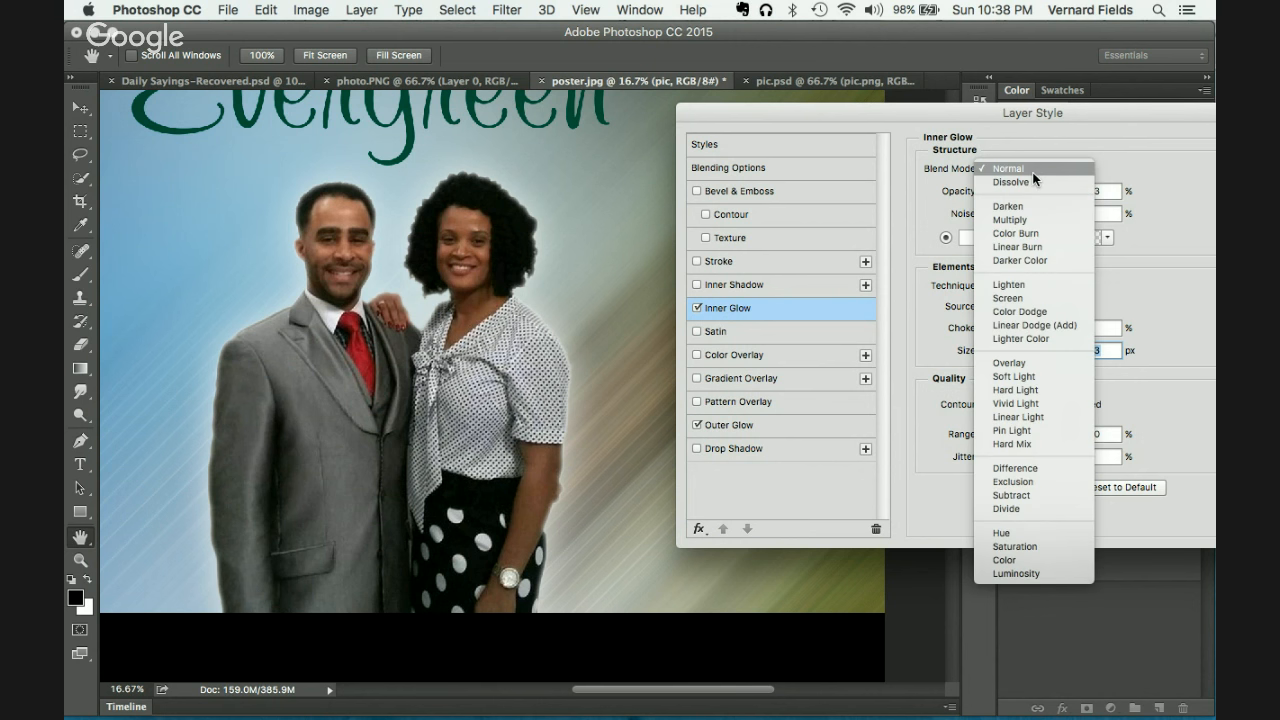
click(1015, 297)
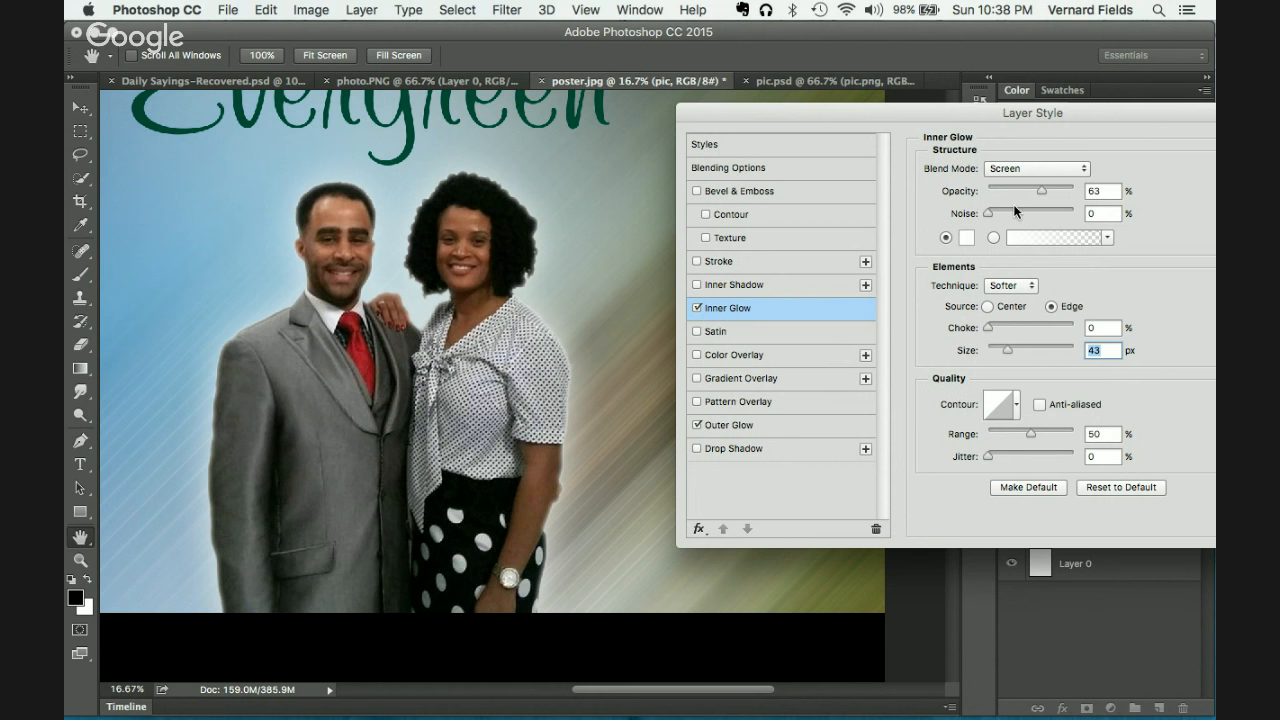
click(1034, 169)
scroll(1007, 242, down, 1)
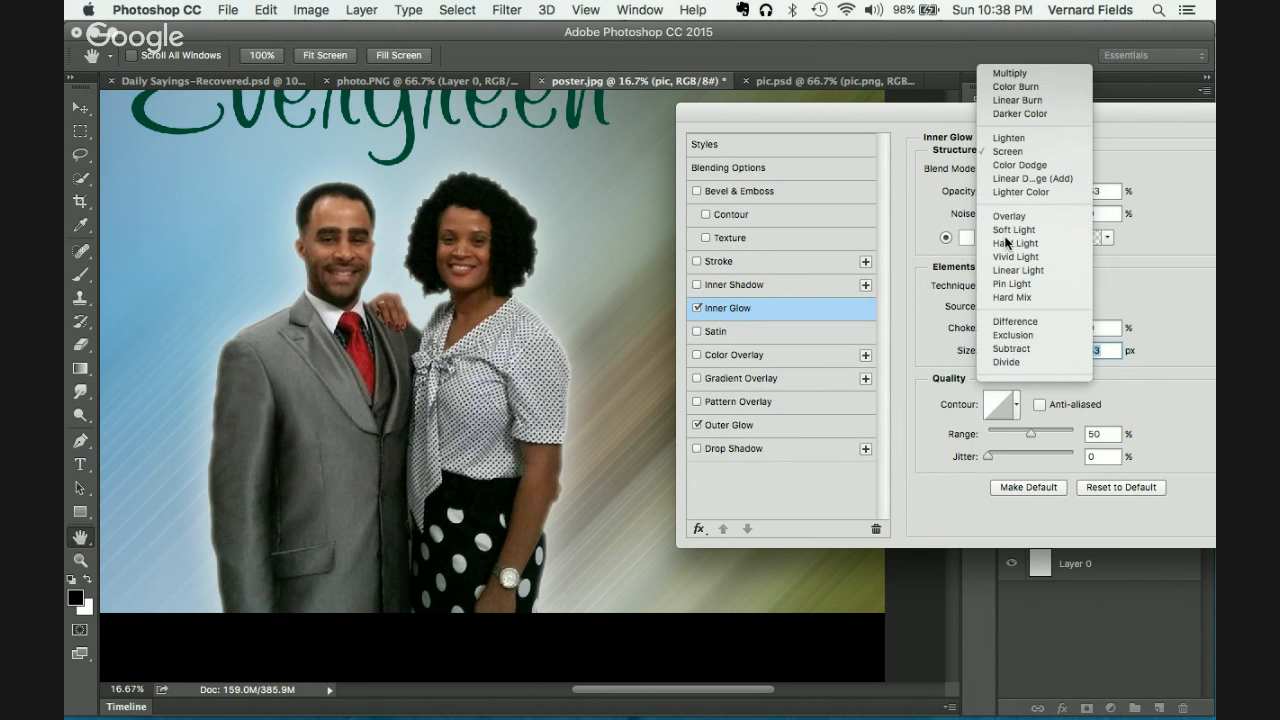
click(1008, 218)
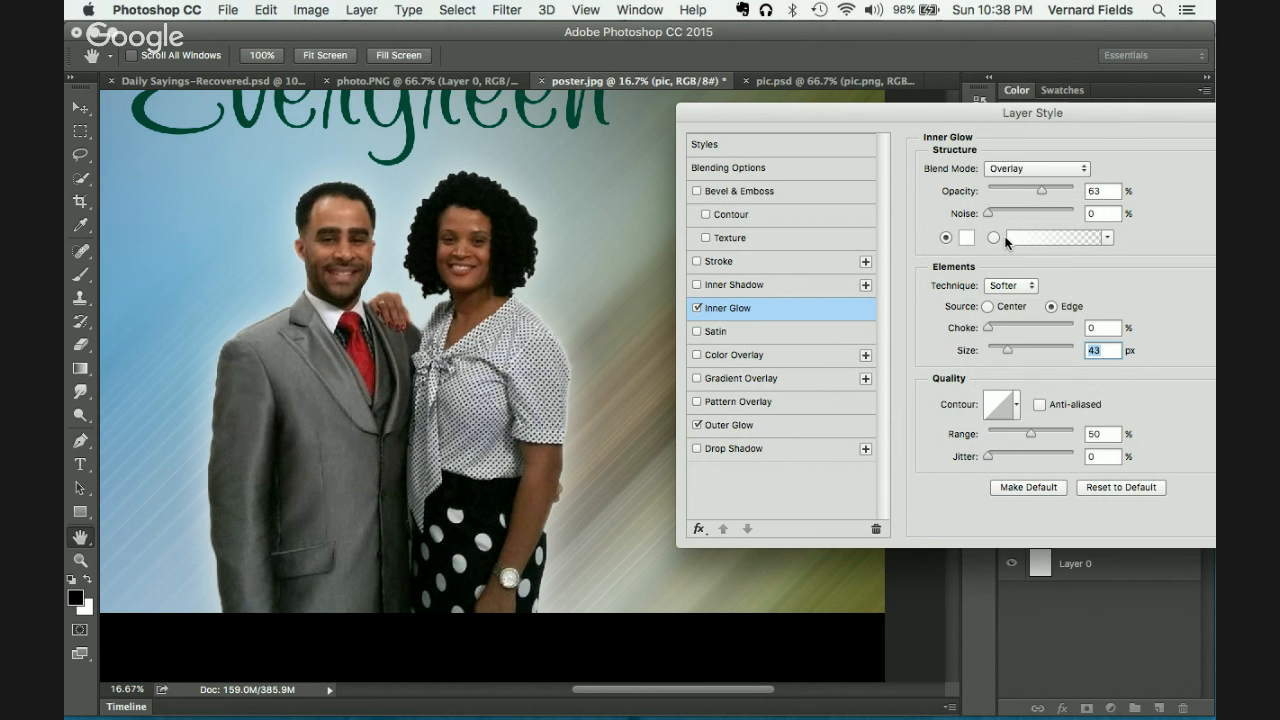
click(1003, 168)
click(1004, 180)
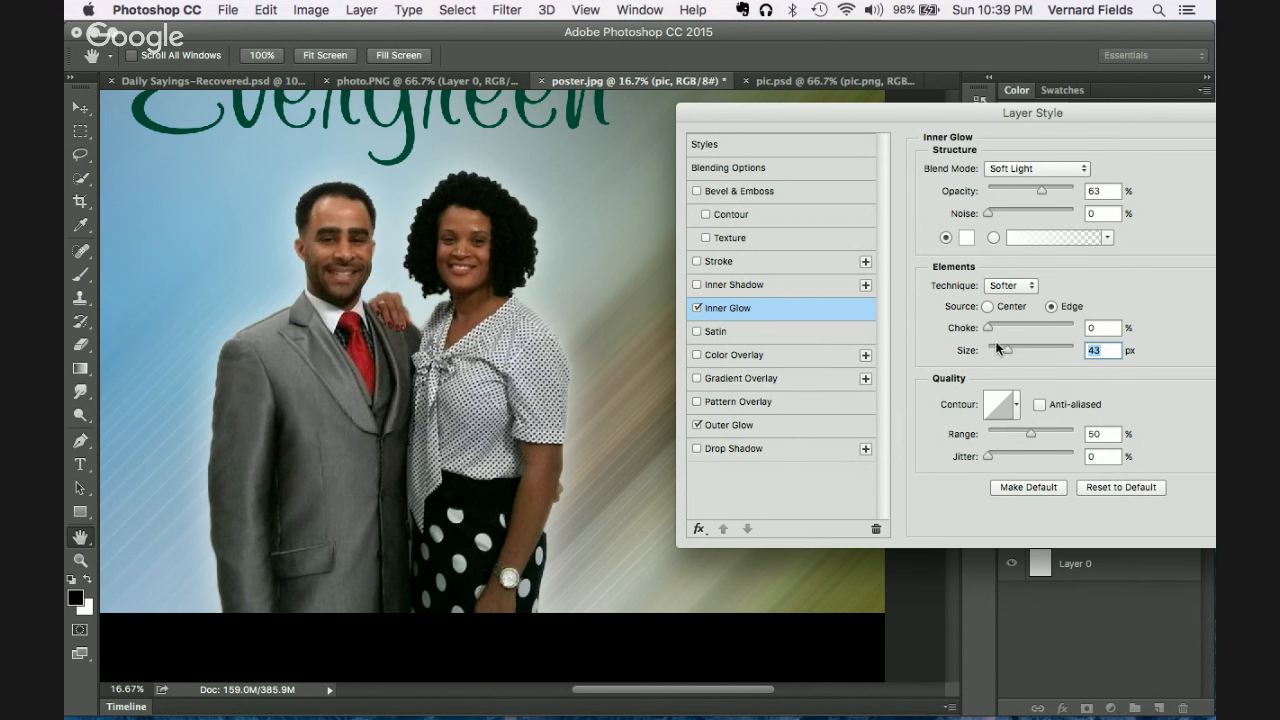
drag(1011, 347, 1021, 348)
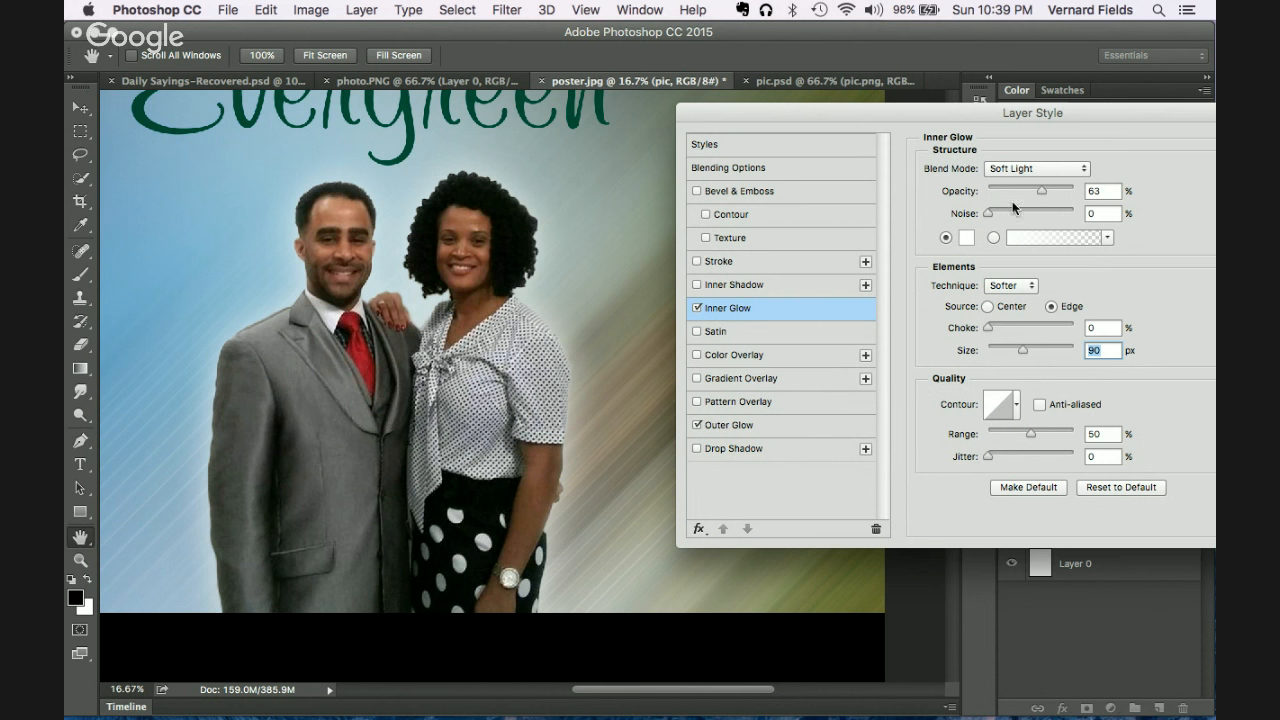
click(1041, 189)
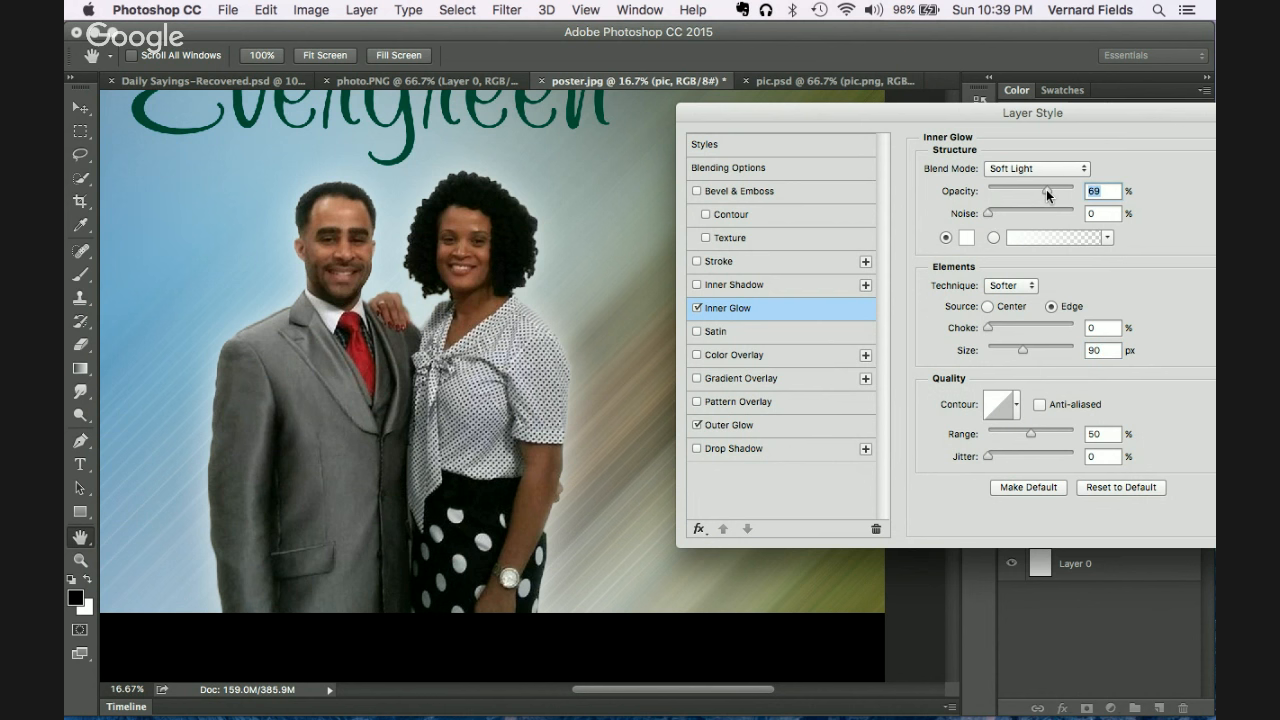
drag(1048, 193, 1044, 190)
drag(1096, 112, 785, 113)
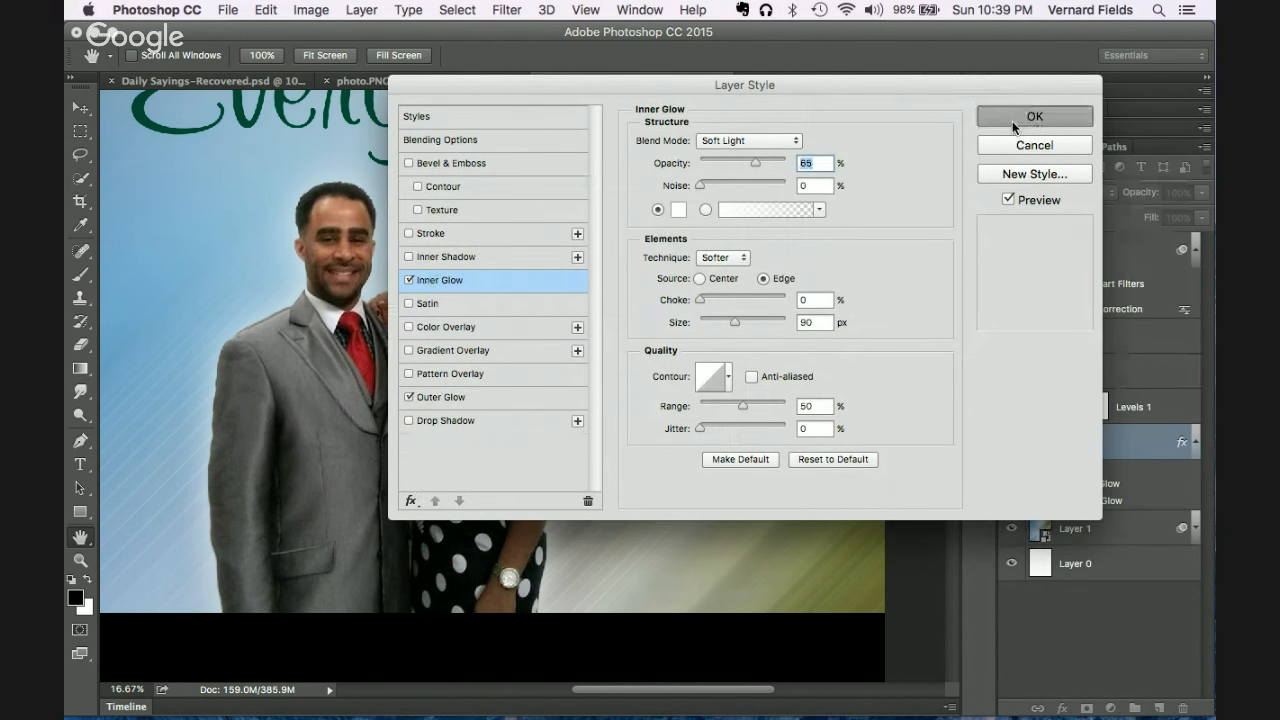
click(1018, 118)
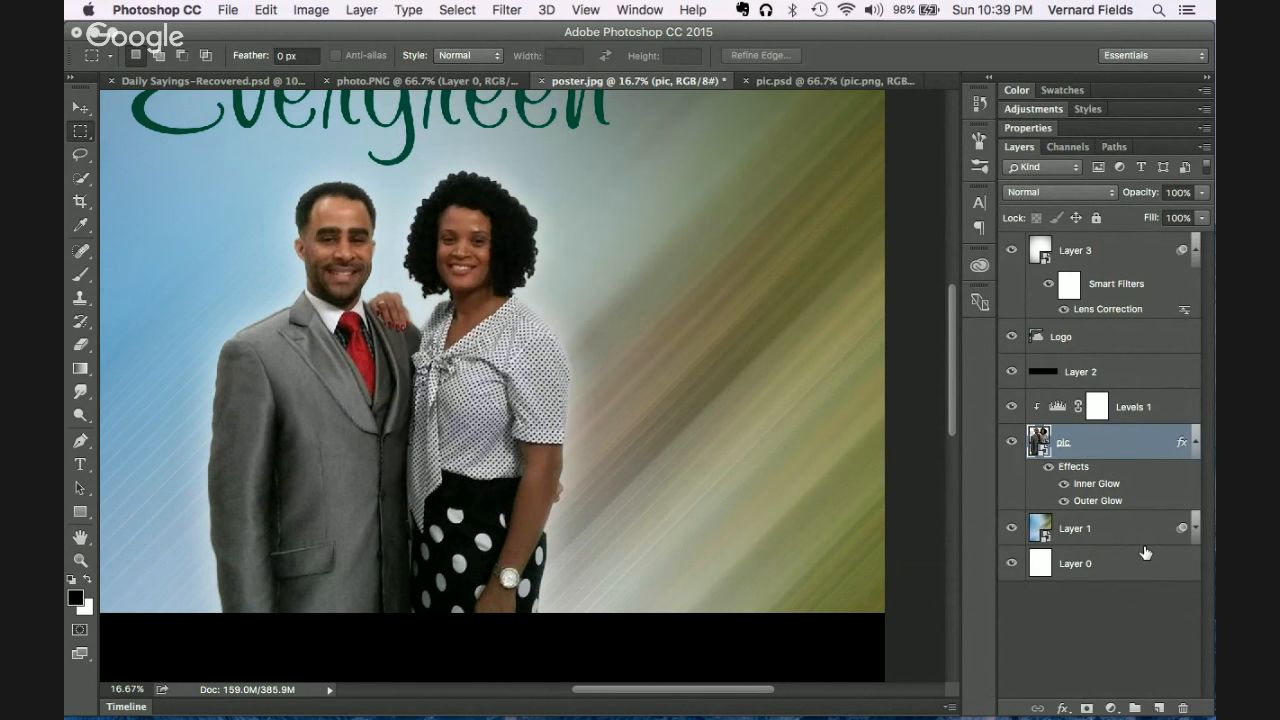
Step: Duplicate the motion-blurred background Layer 1 with Cmd+J
key(super+minus)
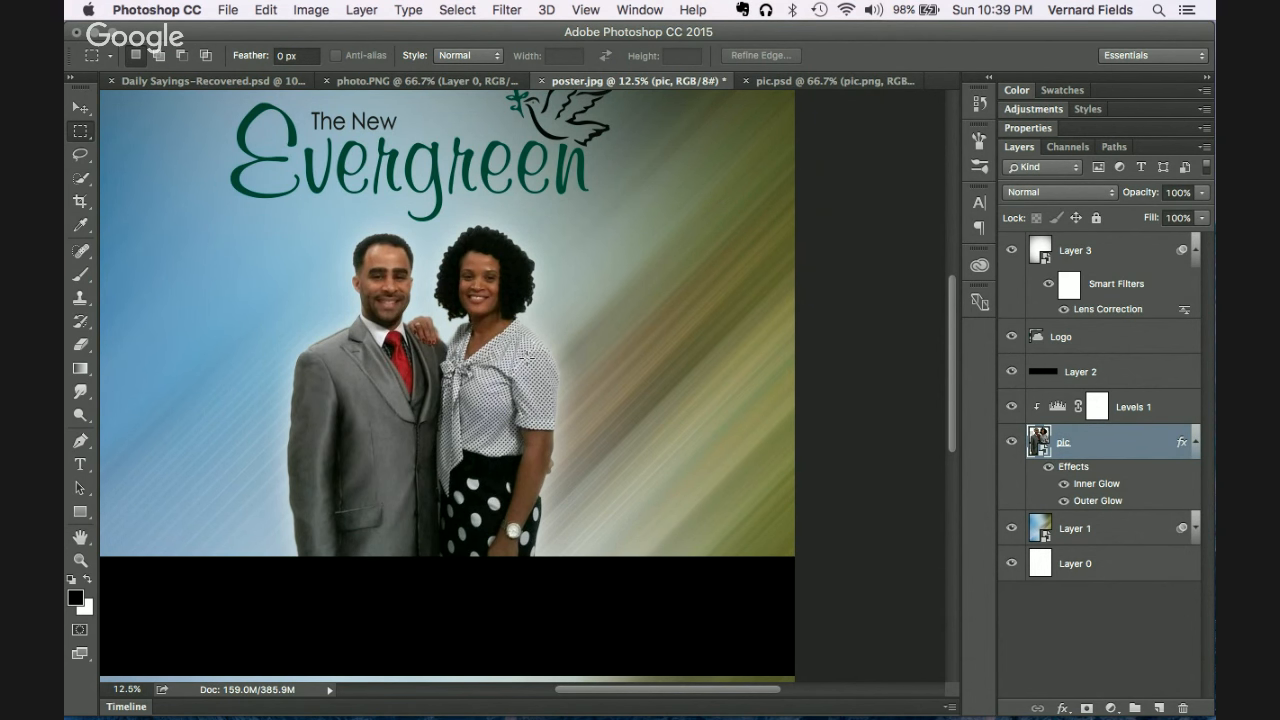
click(1130, 529)
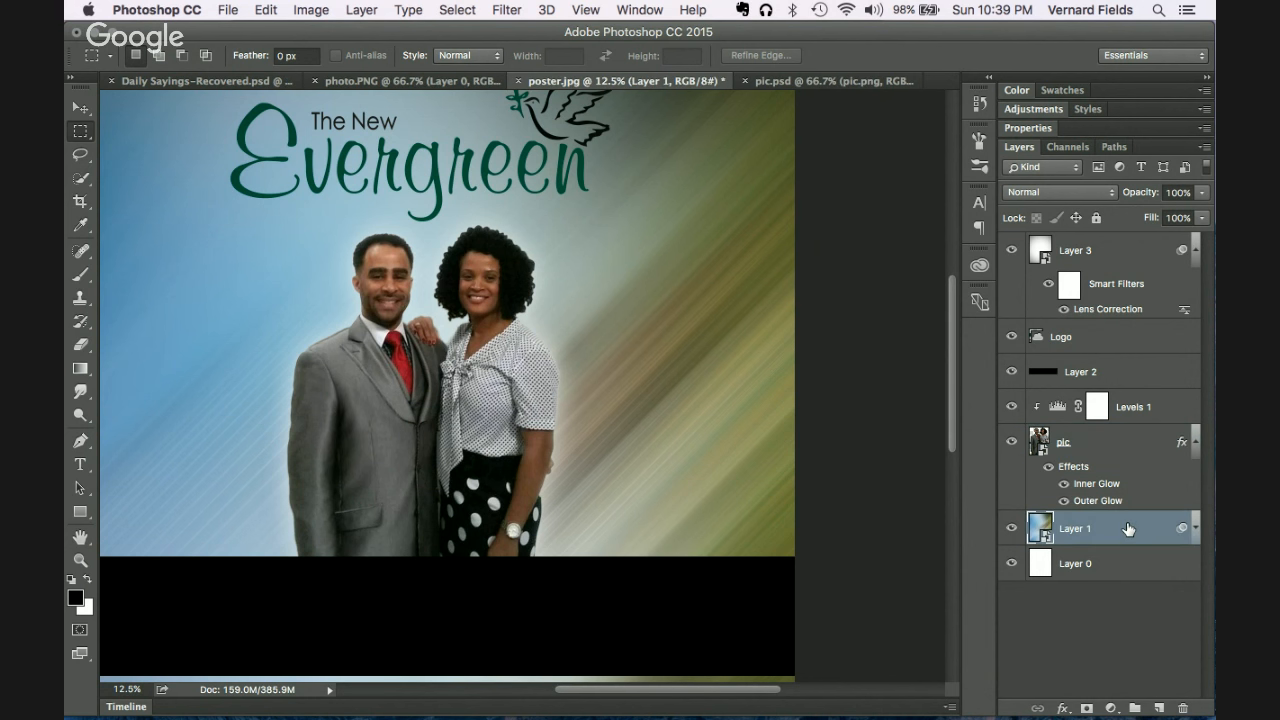
key(super+j)
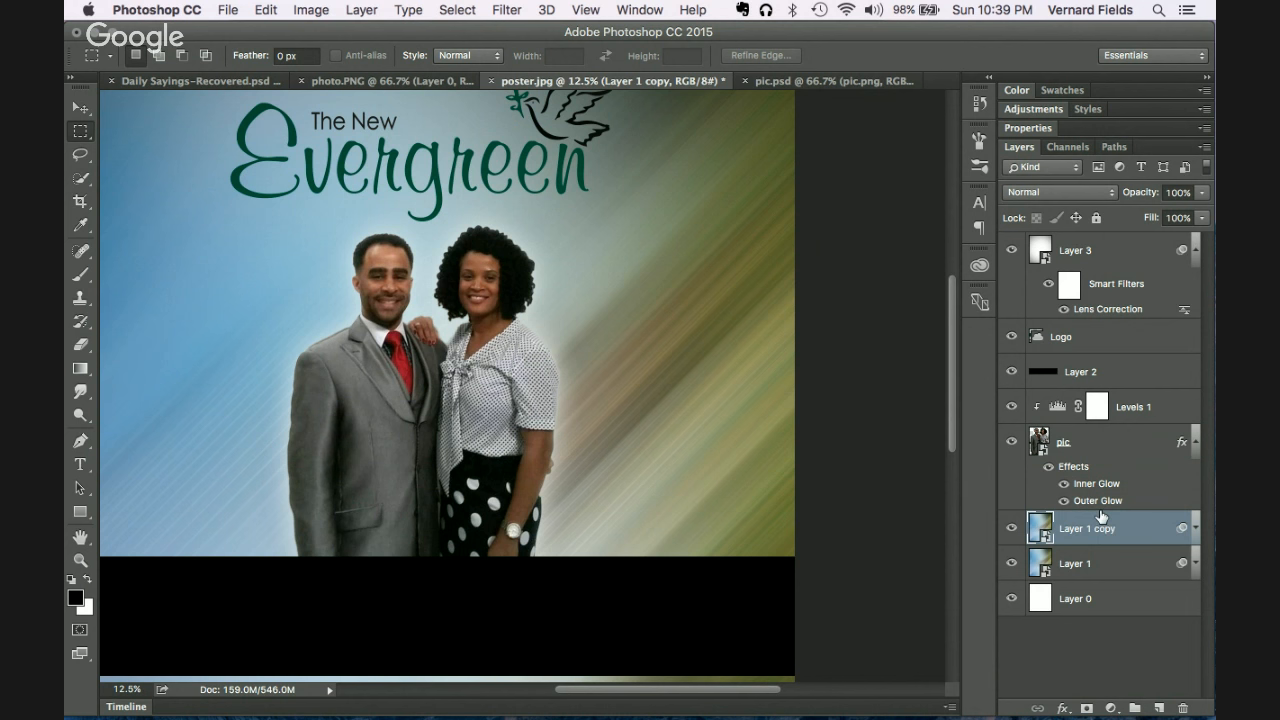
Step: Move Layer 1 copy above pic and mask it with the inverted couple selection
drag(1139, 537, 1131, 393)
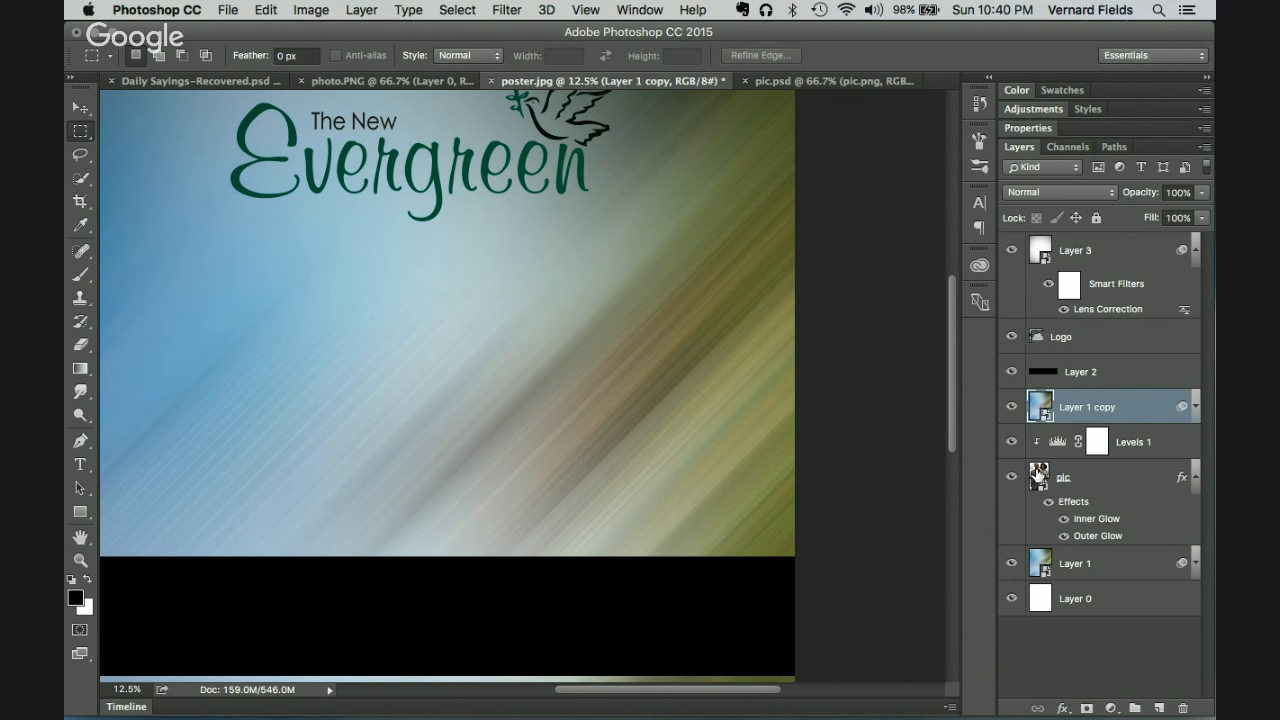
super+click(1038, 477)
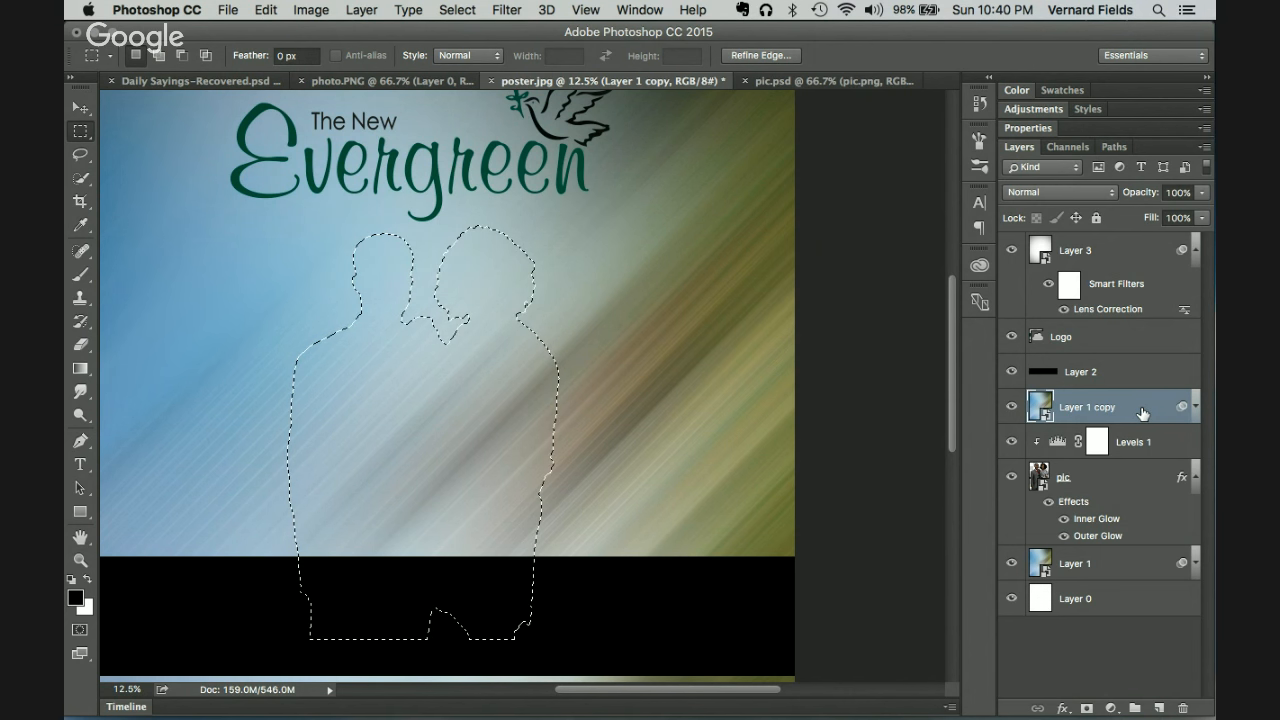
key(super+shift+i)
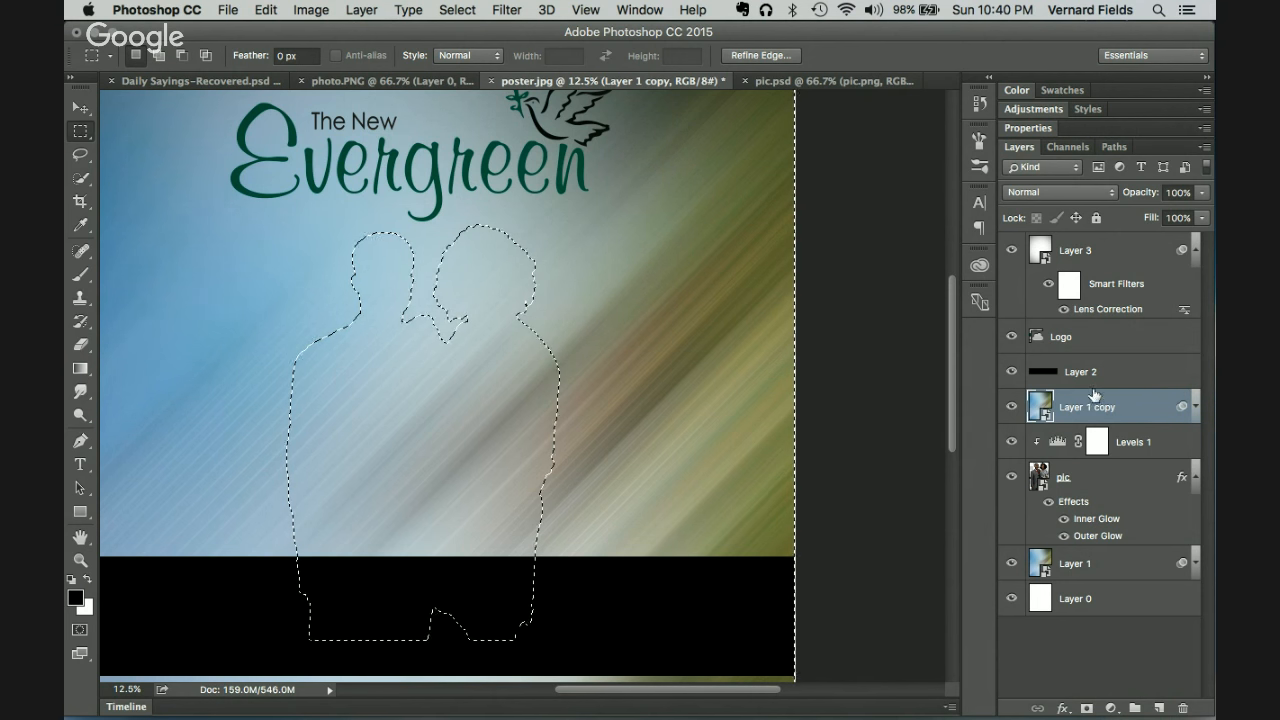
click(1086, 710)
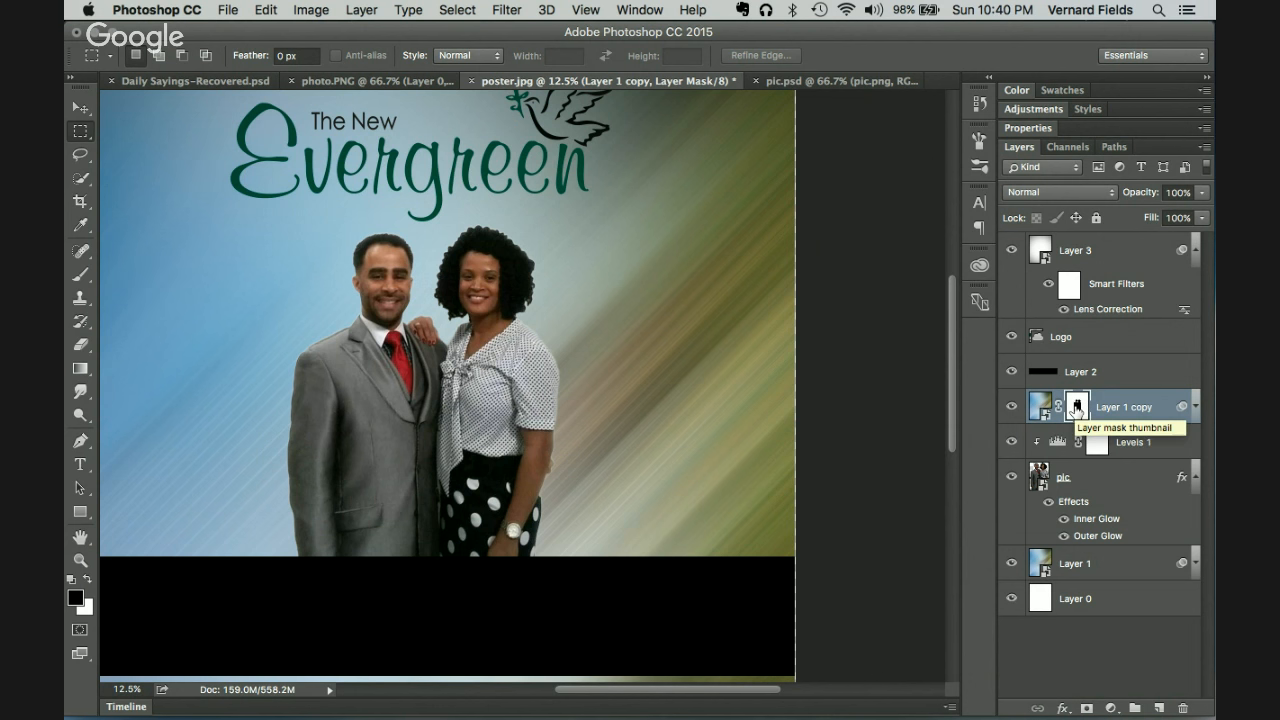
click(484, 8)
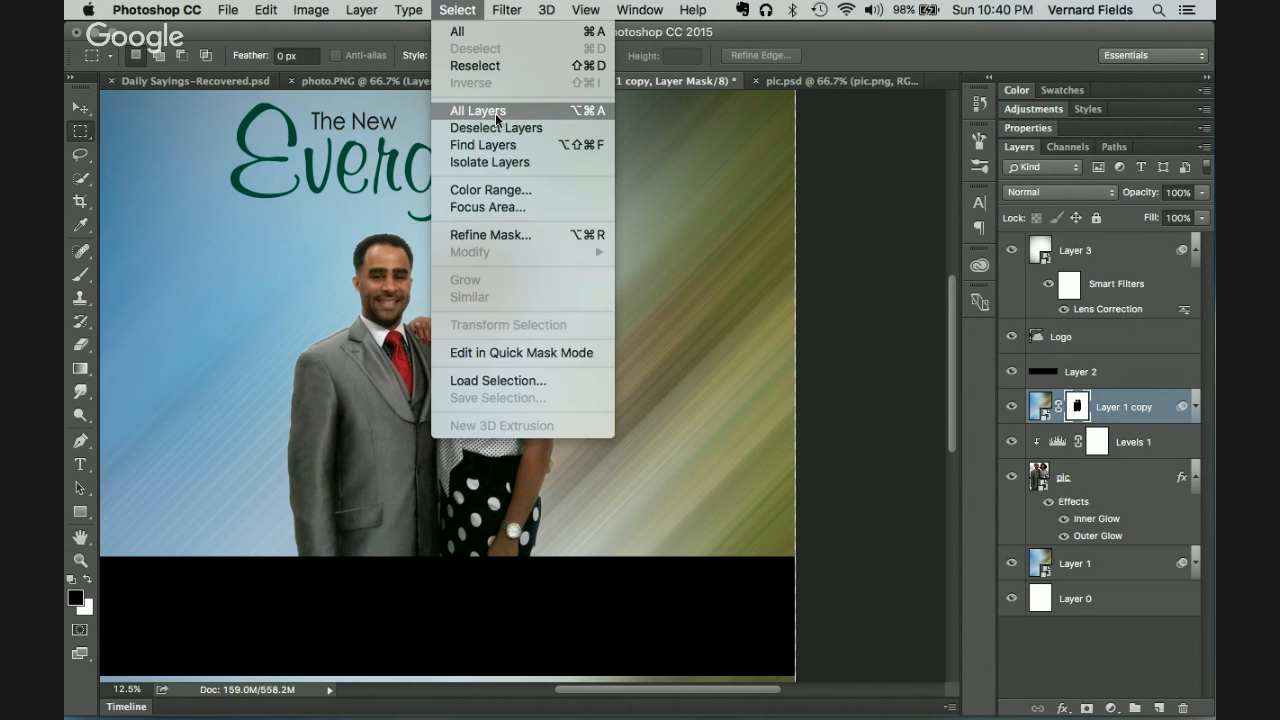
Step: Apply a 41.6-pixel Gaussian Blur to Layer 1 copy's mask to feather the couple's edges
mouse_move(500, 8)
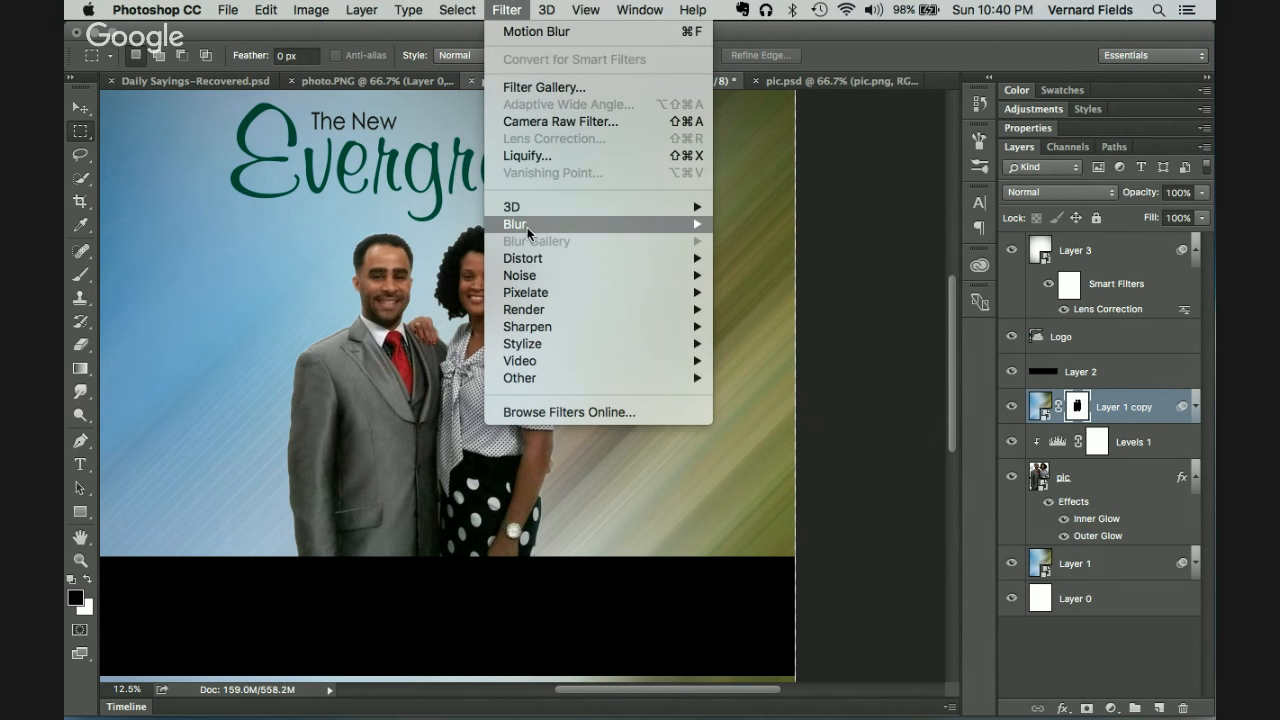
mouse_move(530, 229)
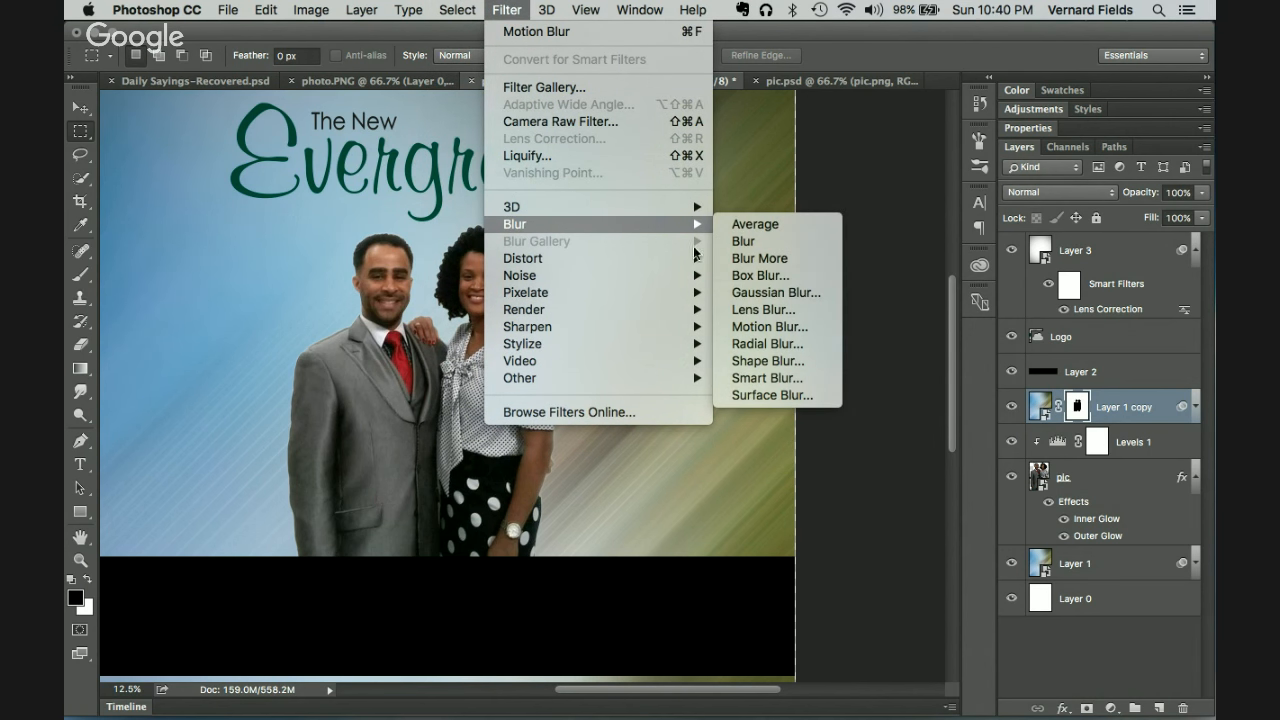
click(754, 294)
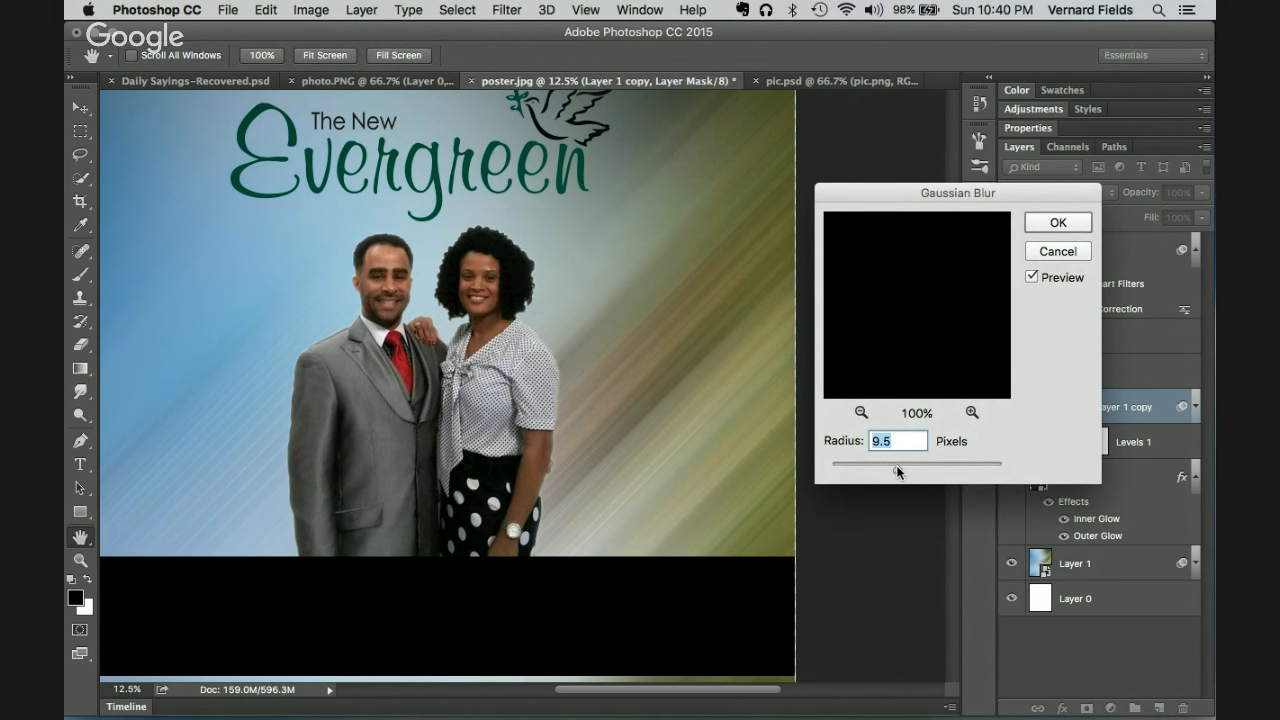
mouse_move(910, 464)
mouse_down()
mouse_move(931, 462)
mouse_move(921, 467)
mouse_up()
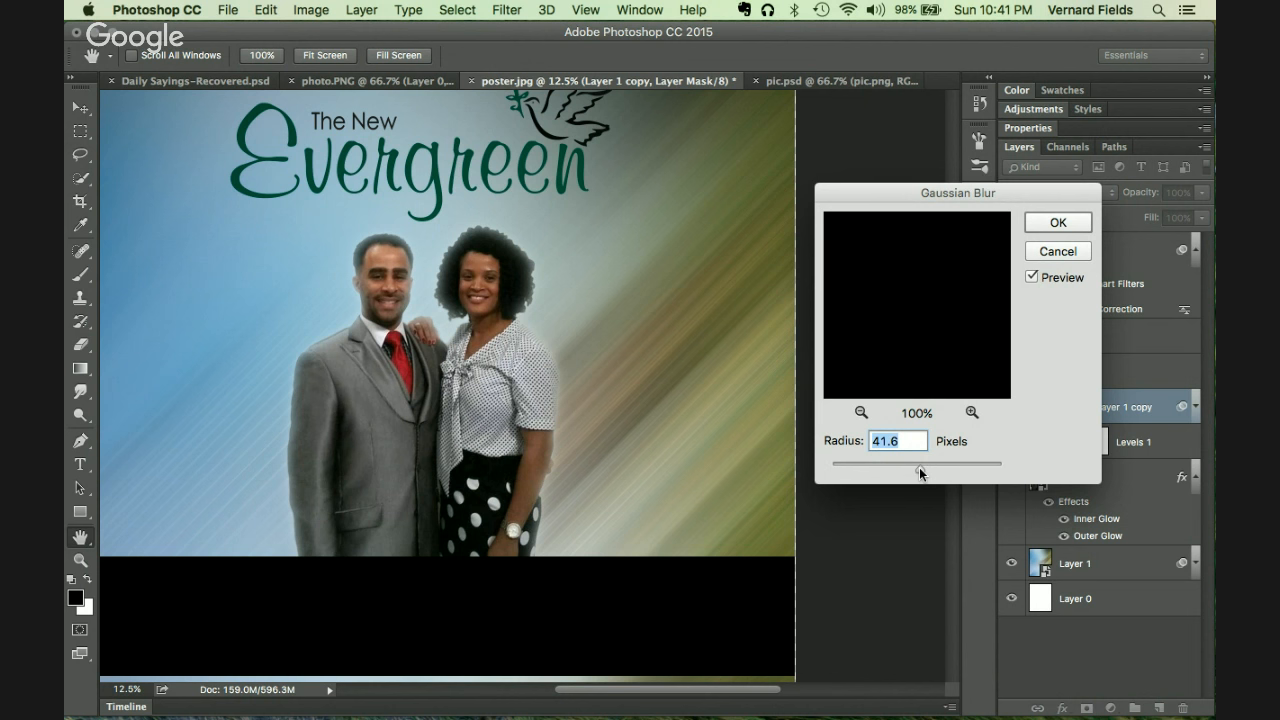
click(1056, 224)
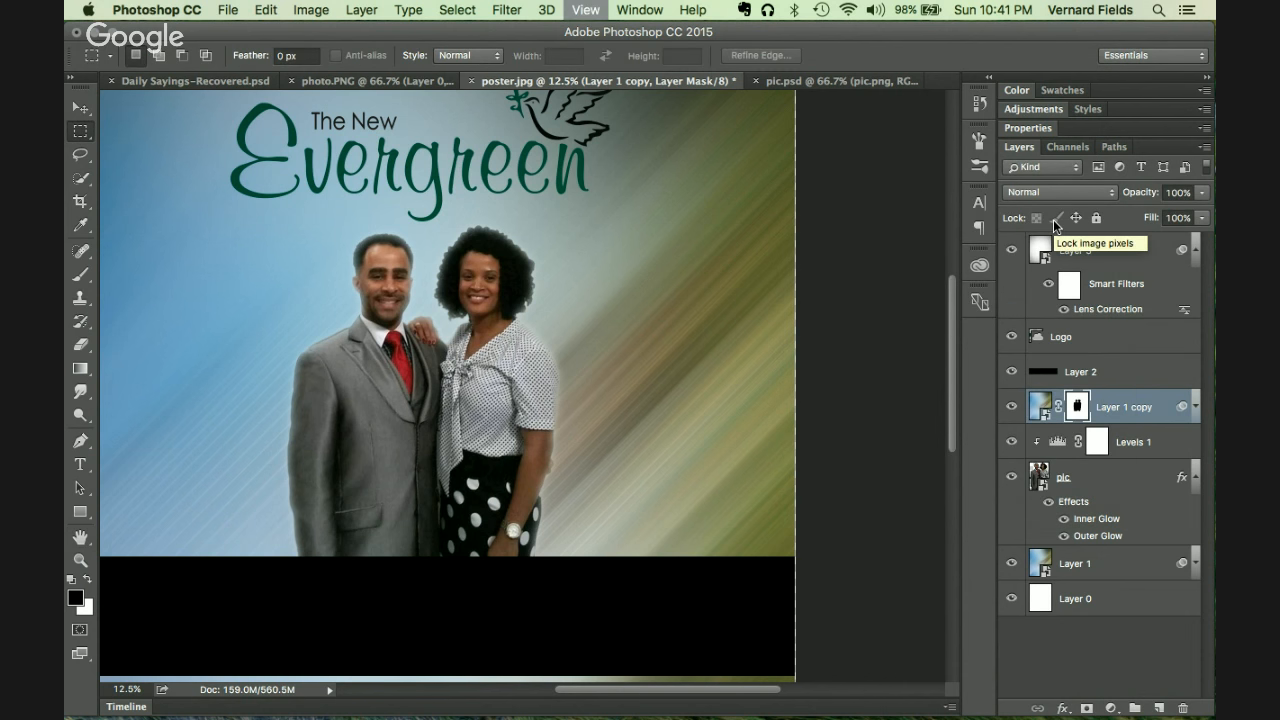
key(super+plus)
key(super+plus)
key(super+plus)
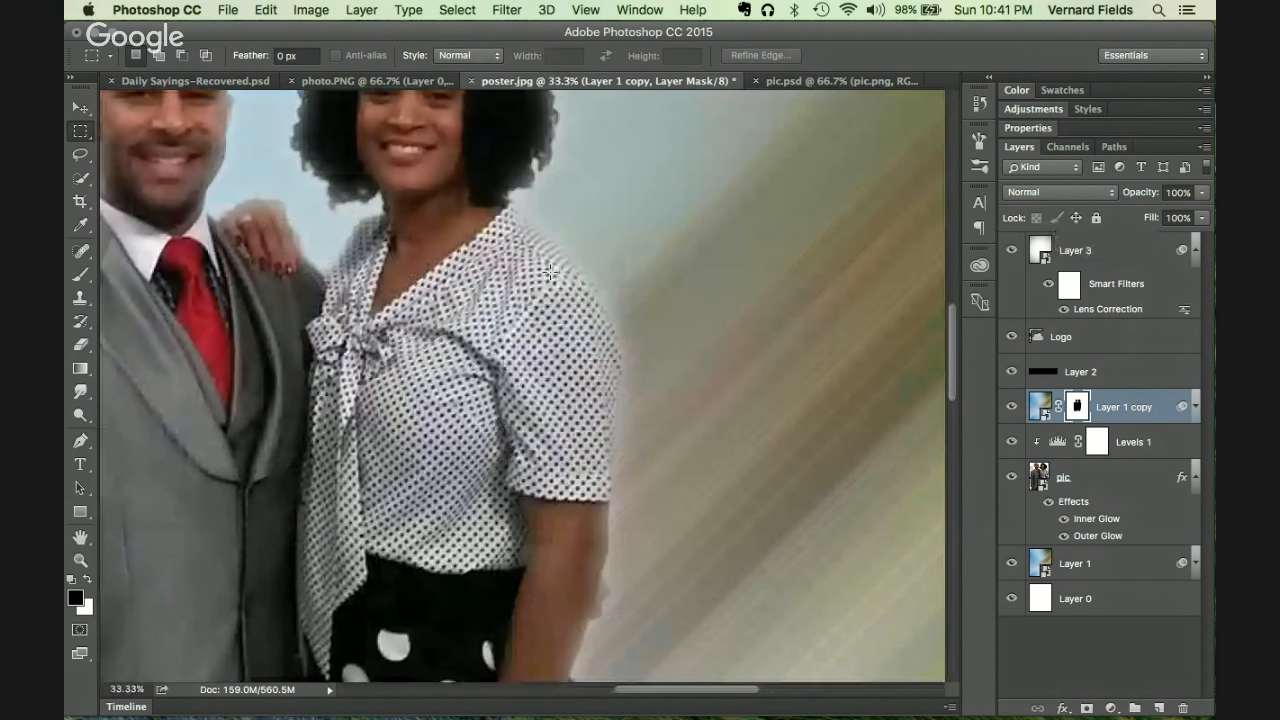
scroll(550, 271, left, 5)
scroll(550, 271, up, 2)
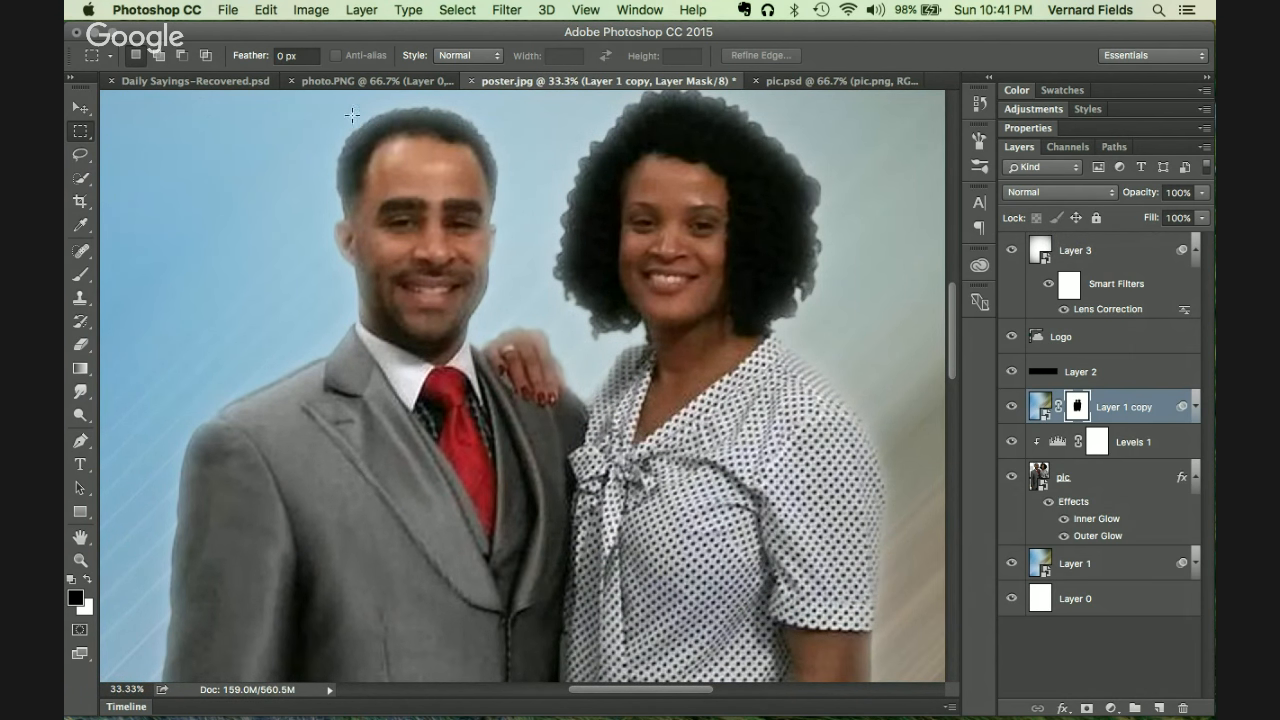
scroll(666, 278, down, 5)
scroll(666, 278, right, 5)
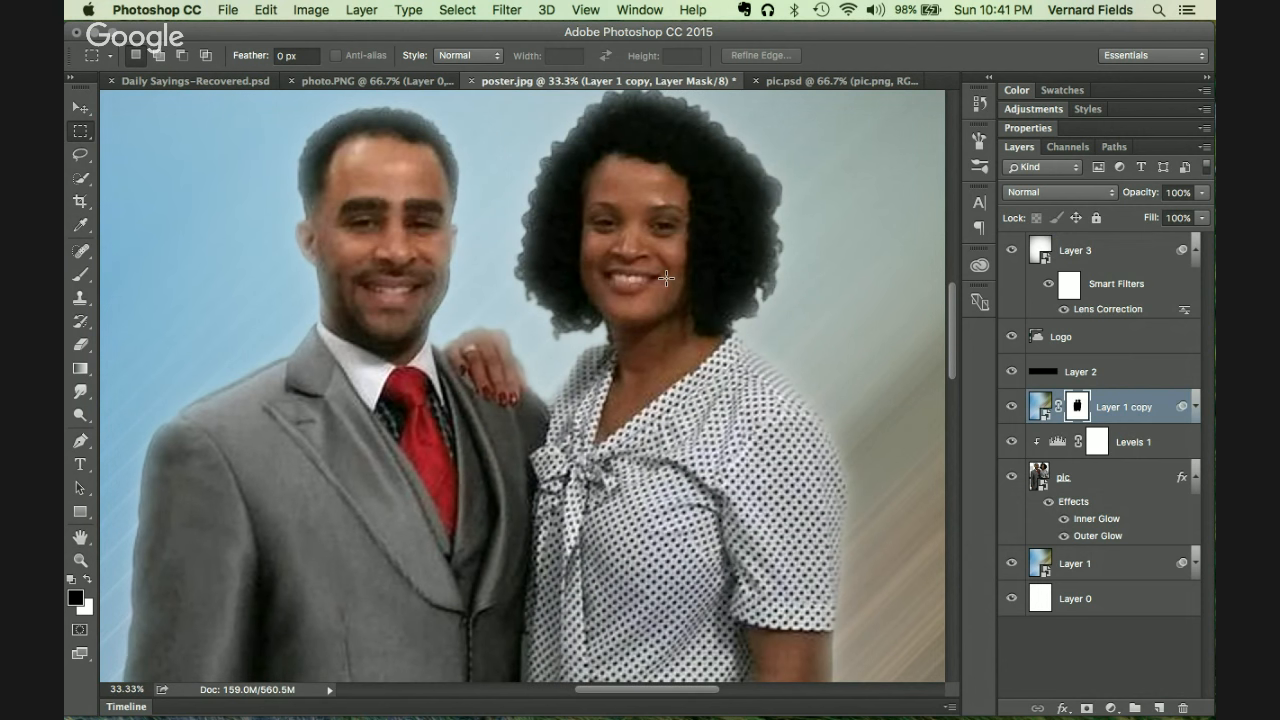
scroll(666, 278, down, 5)
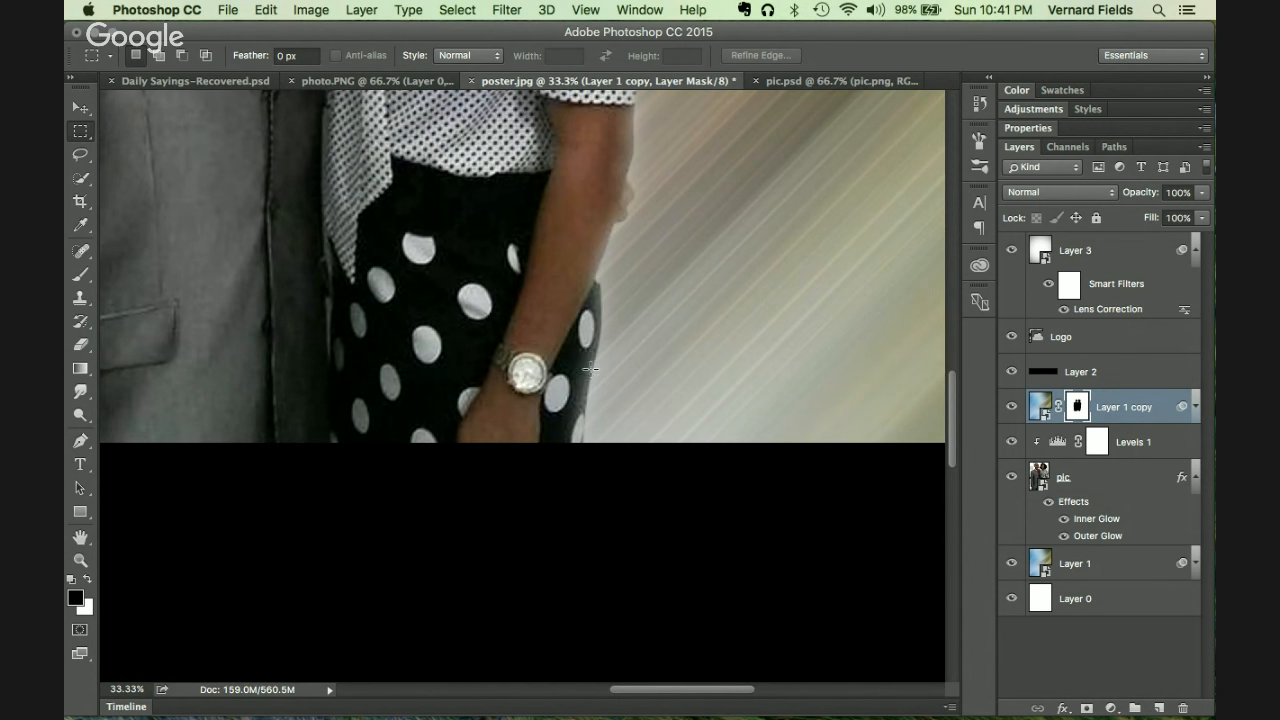
scroll(611, 331, up, 6)
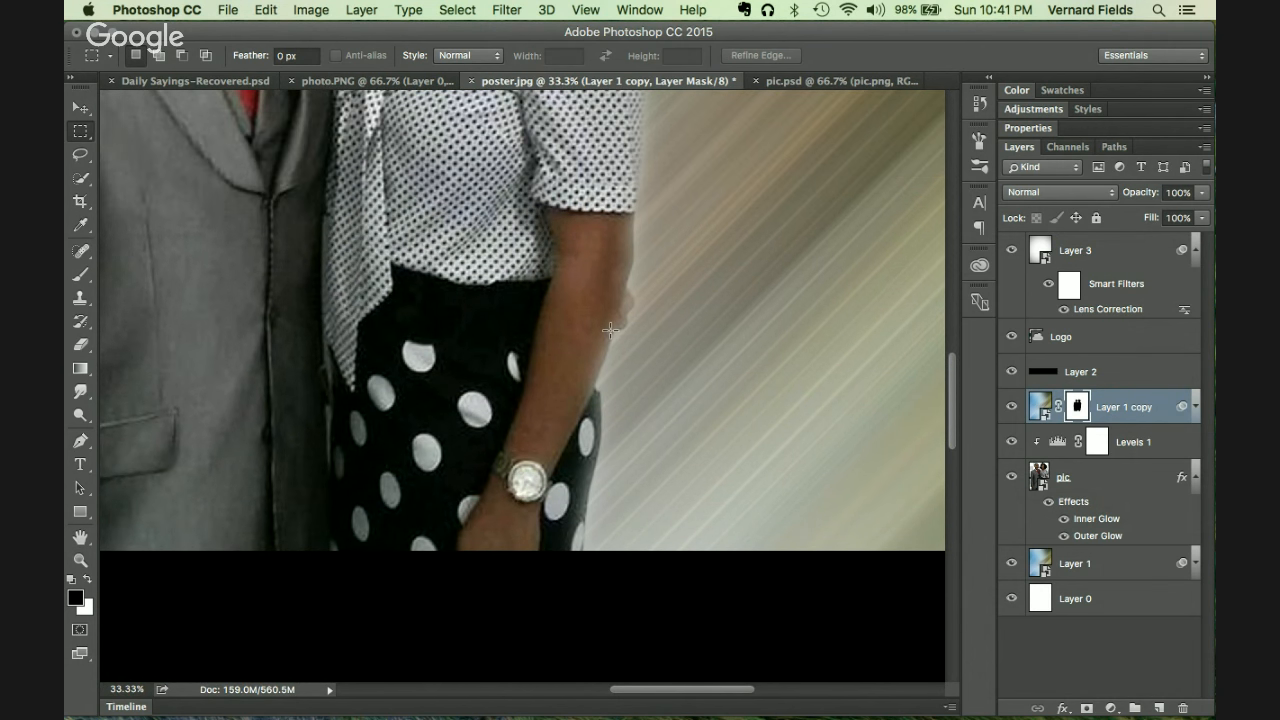
scroll(596, 265, left, 6)
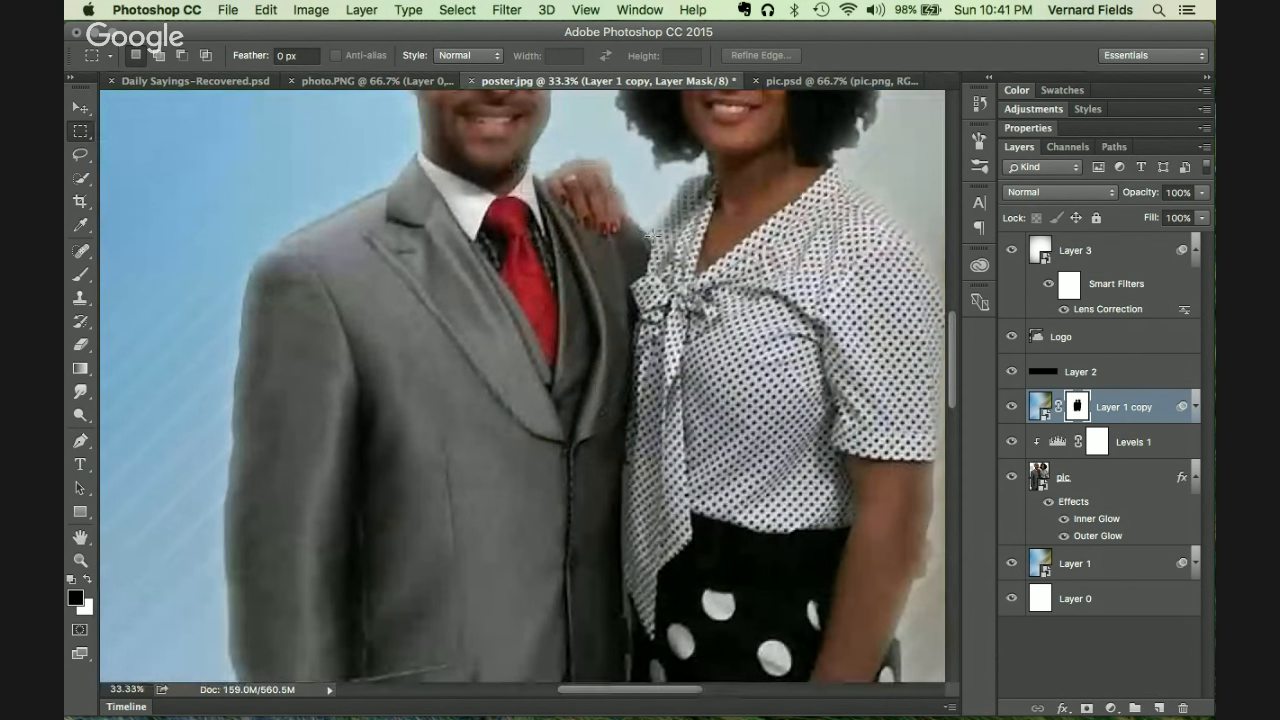
scroll(647, 237, left, 5)
scroll(647, 237, down, 3)
scroll(647, 237, down, 1)
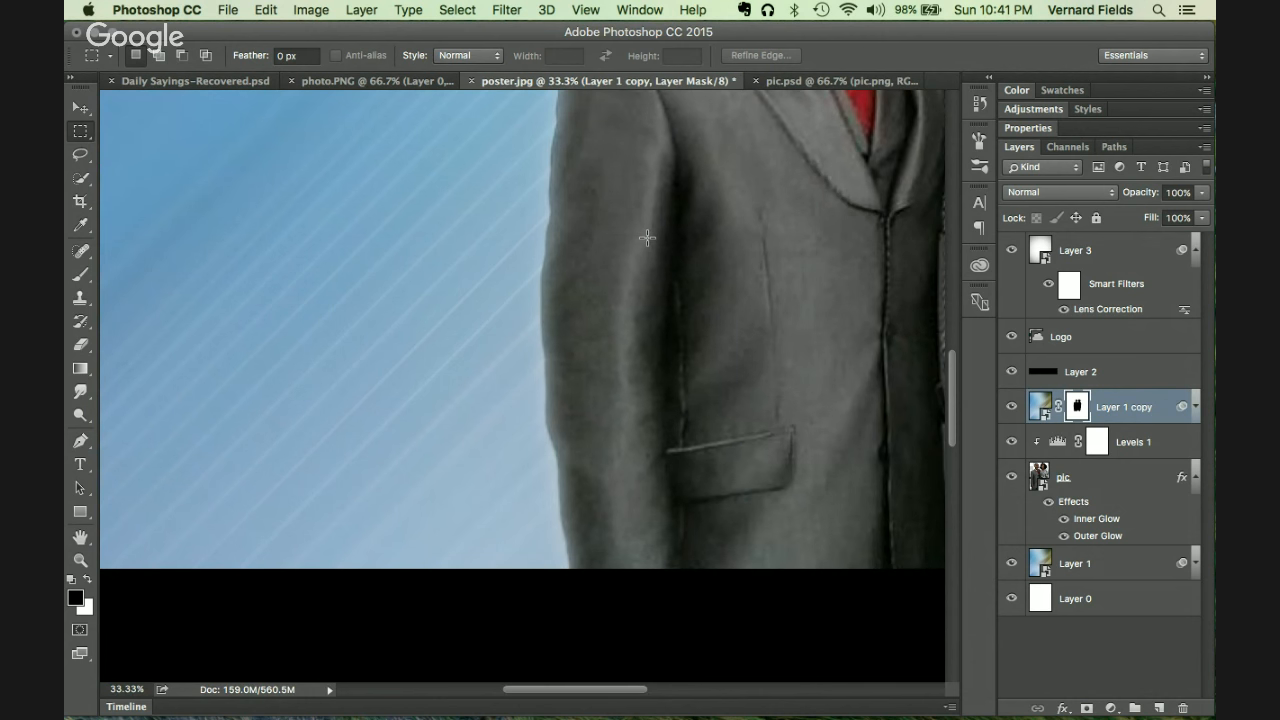
scroll(647, 237, up, 5)
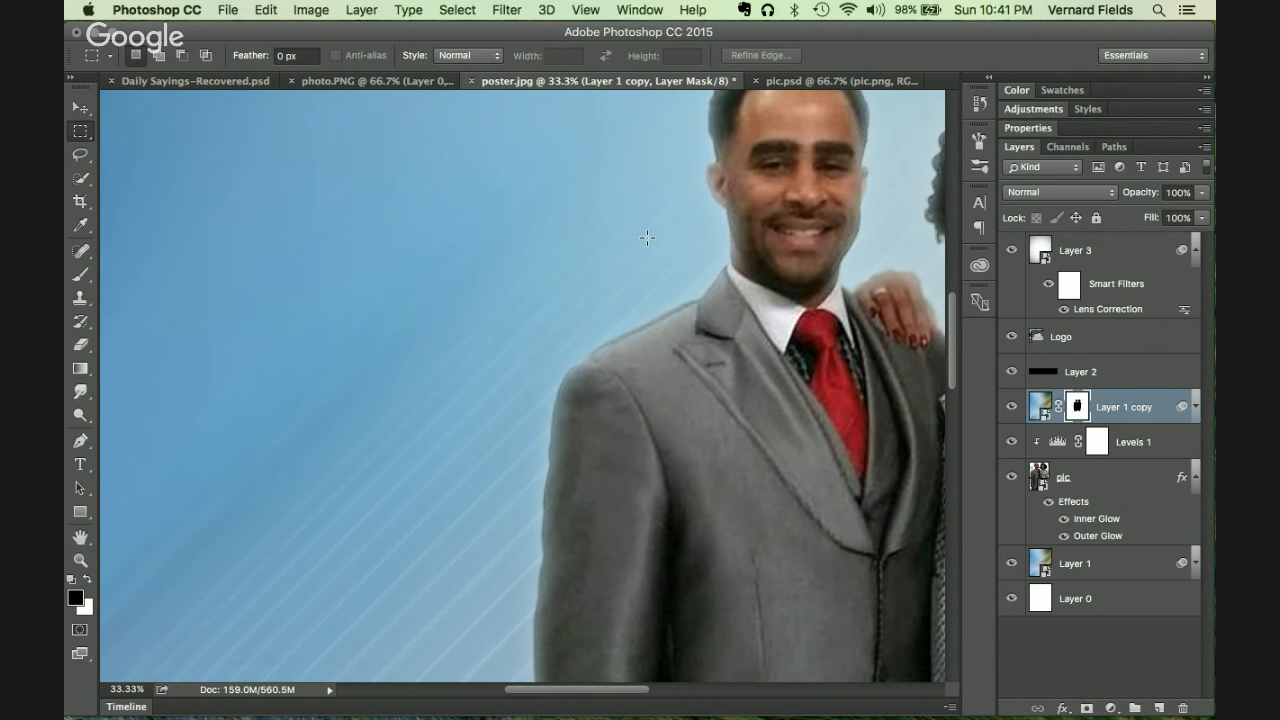
scroll(647, 237, right, 3)
scroll(647, 237, up, 2)
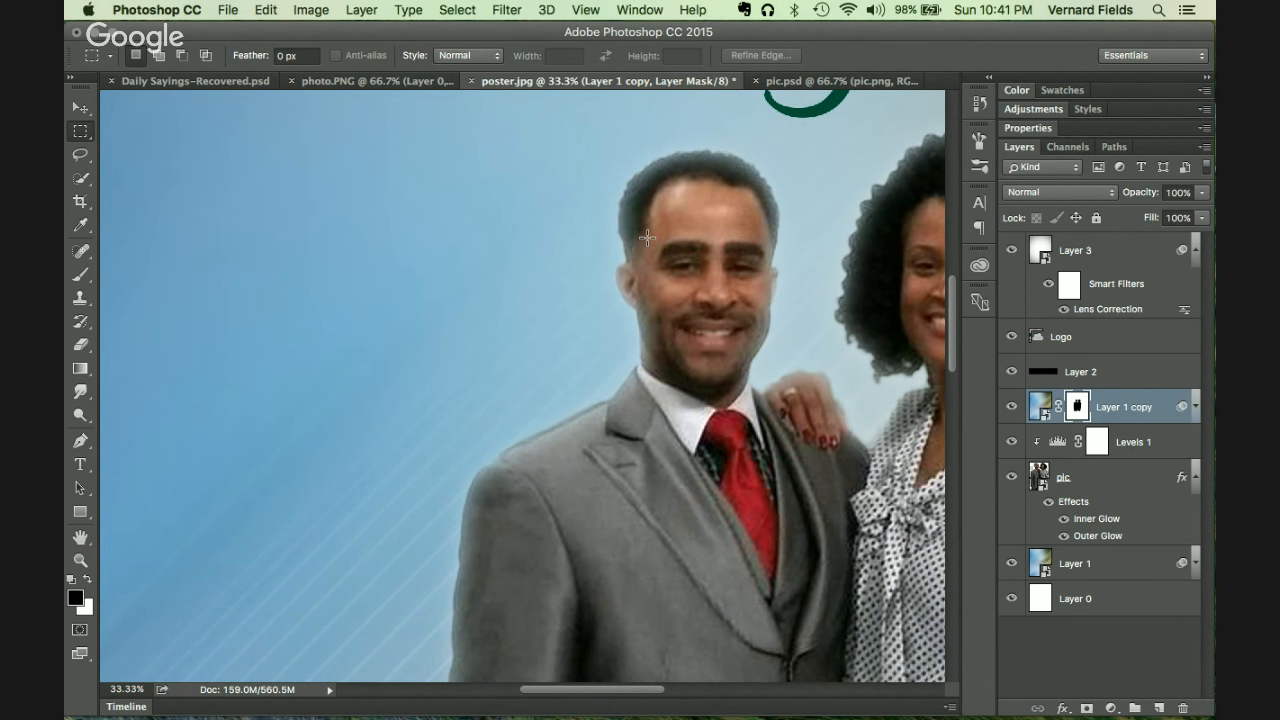
scroll(647, 237, up, 3)
scroll(647, 237, right, 5)
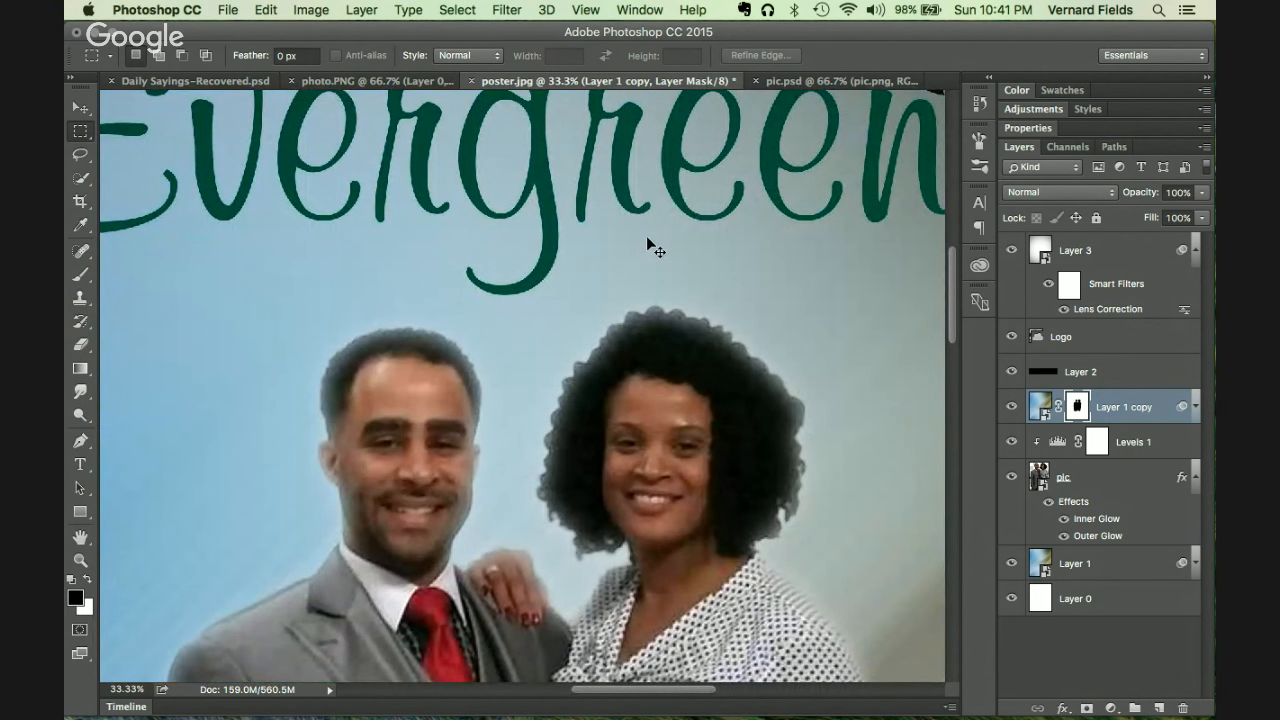
key(super+minus)
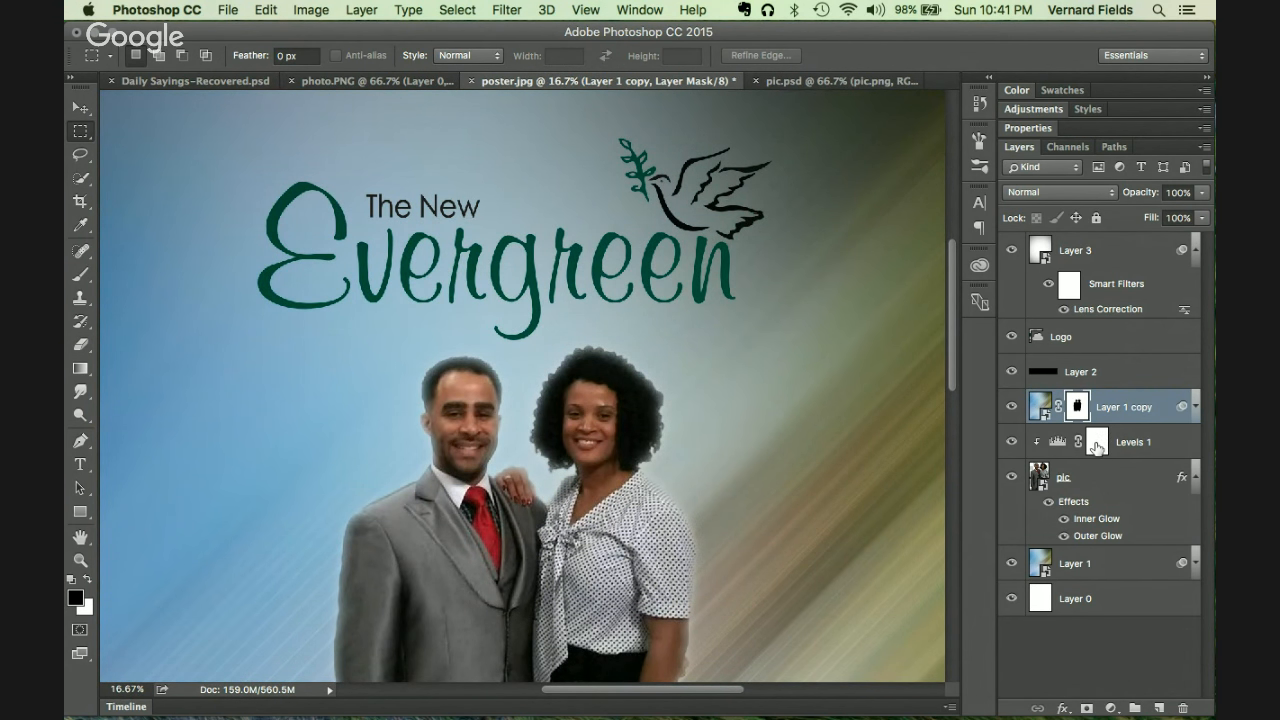
scroll(710, 387, down, 5)
scroll(710, 387, up, 5)
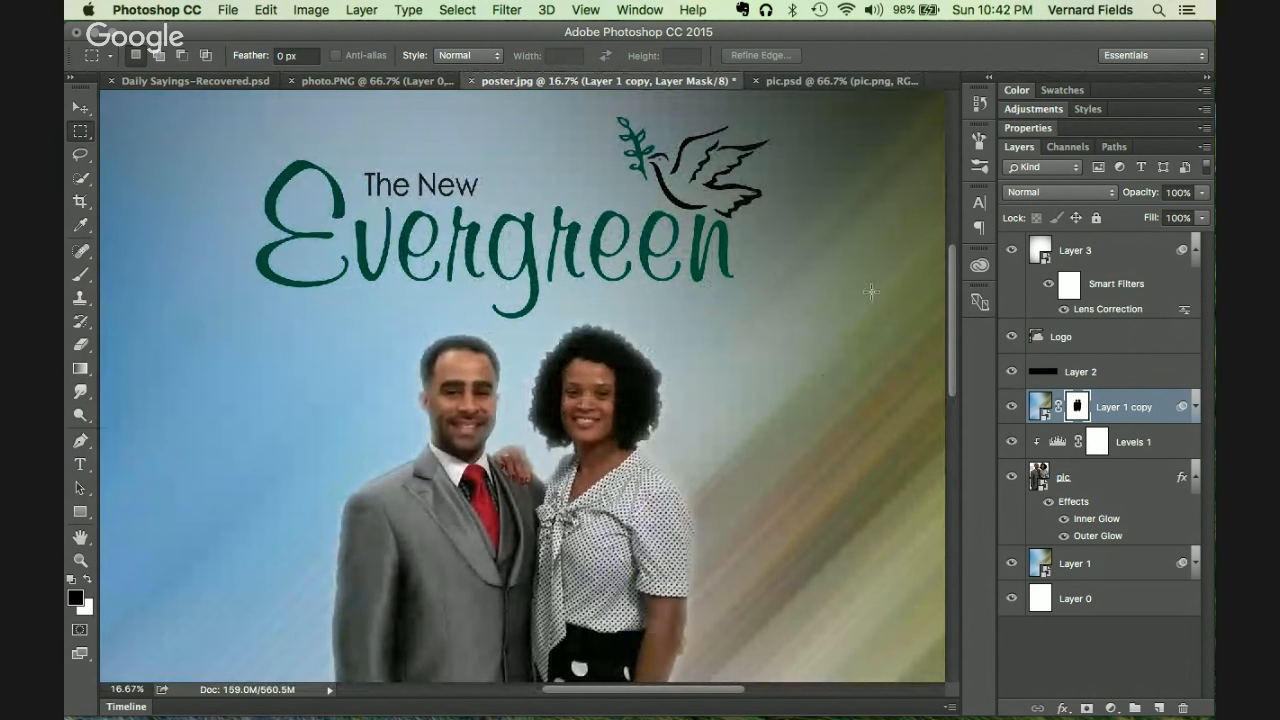
key(super+minus)
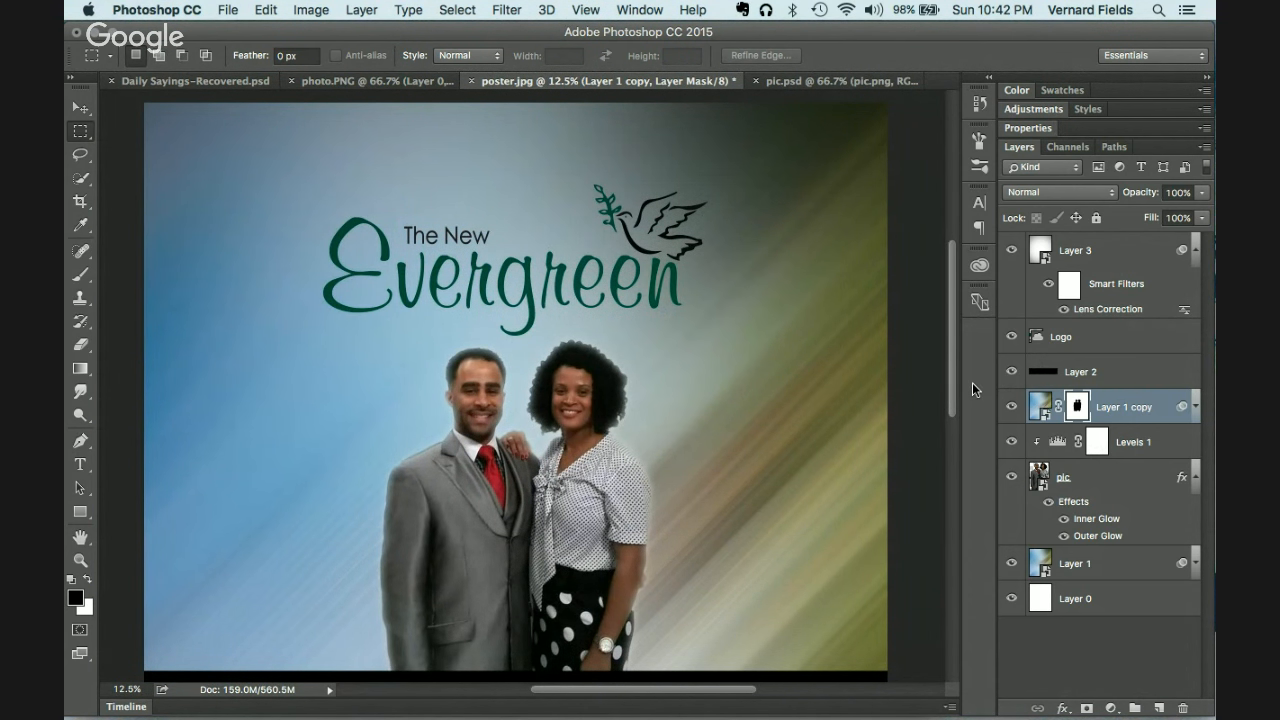
Step: Scale the Logo layer up around its centre and raise it slightly on the poster
click(1082, 340)
key(super+t)
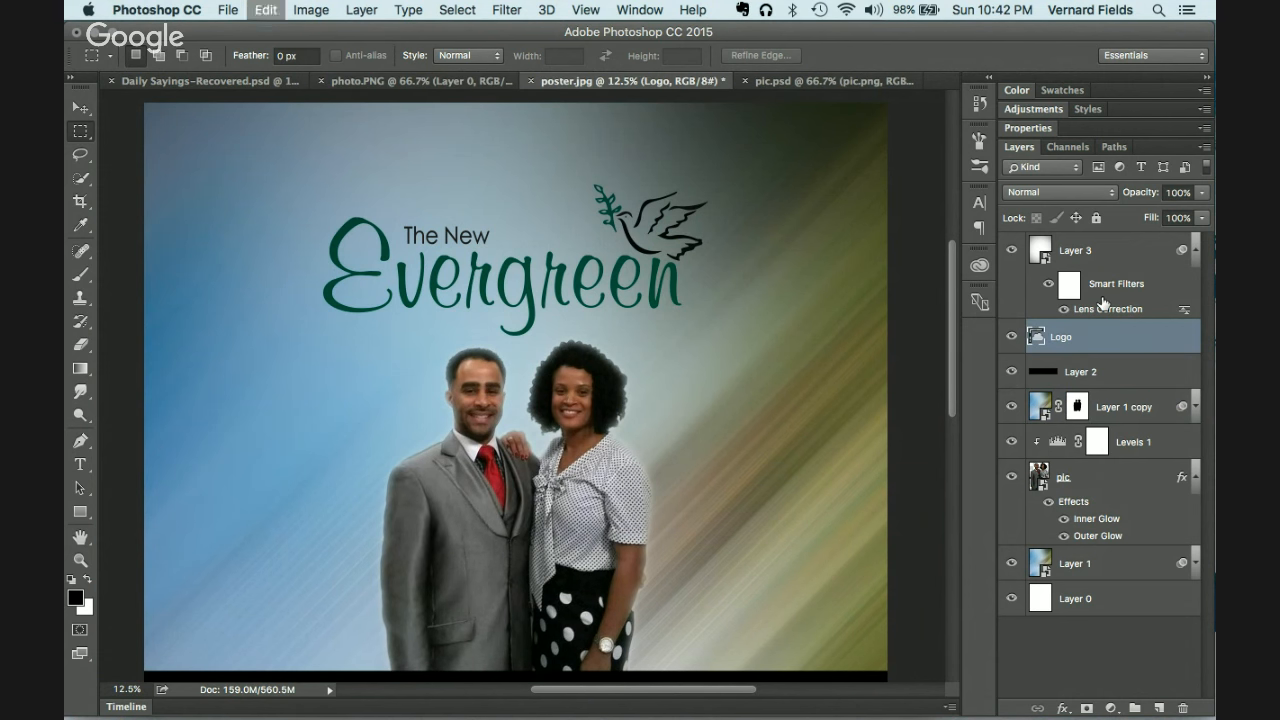
drag(706, 342, 810, 385)
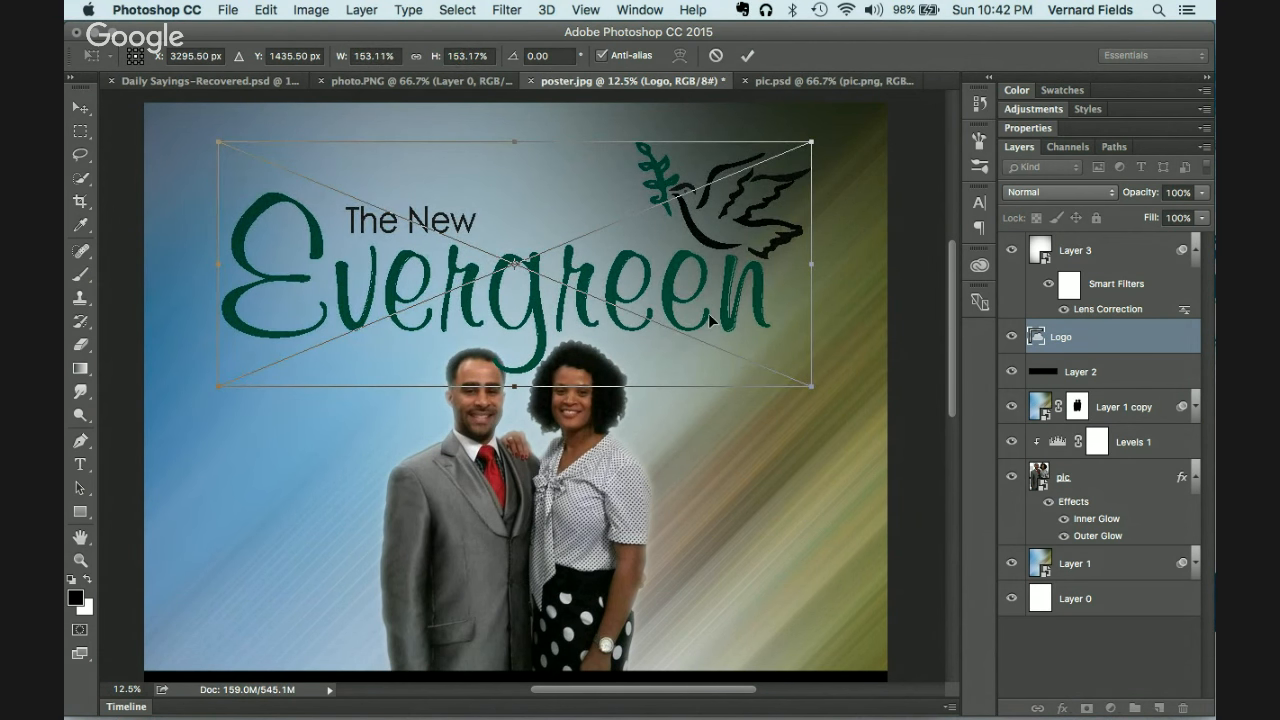
drag(708, 313, 708, 299)
key(m)
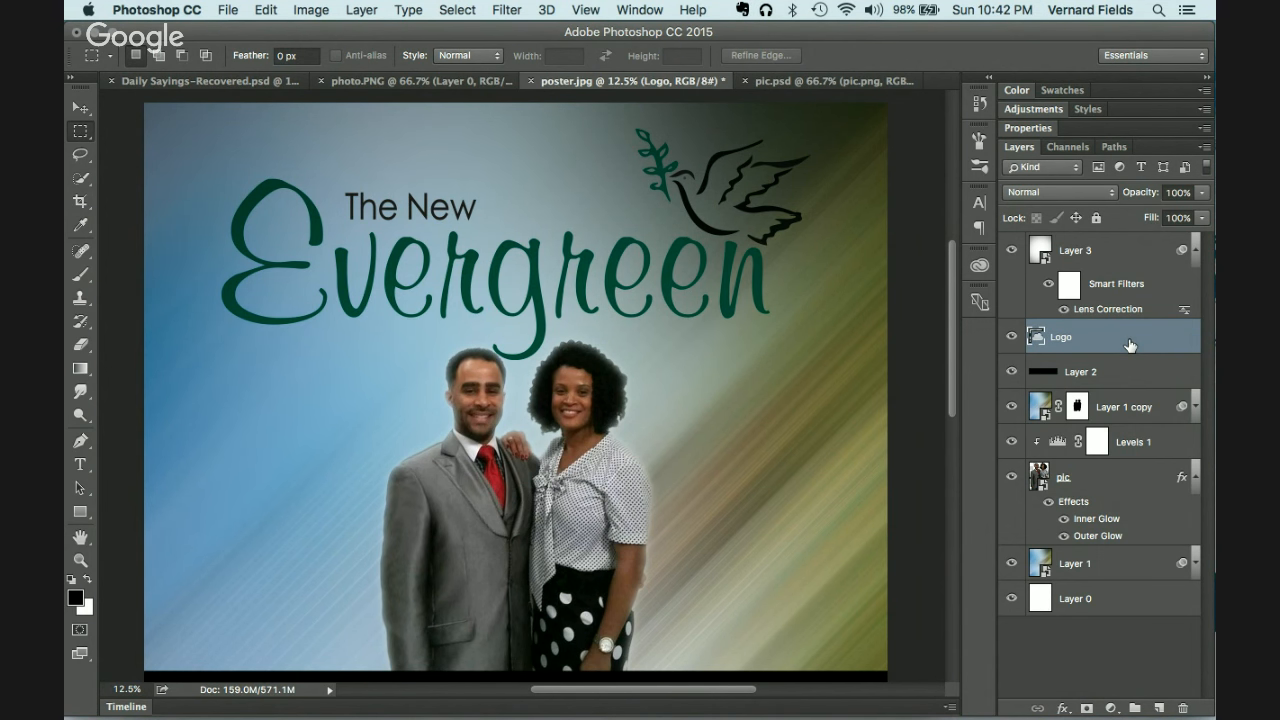
Step: Add a Drop Shadow effect to the Logo layer and raise its opacity slightly
click(1063, 708)
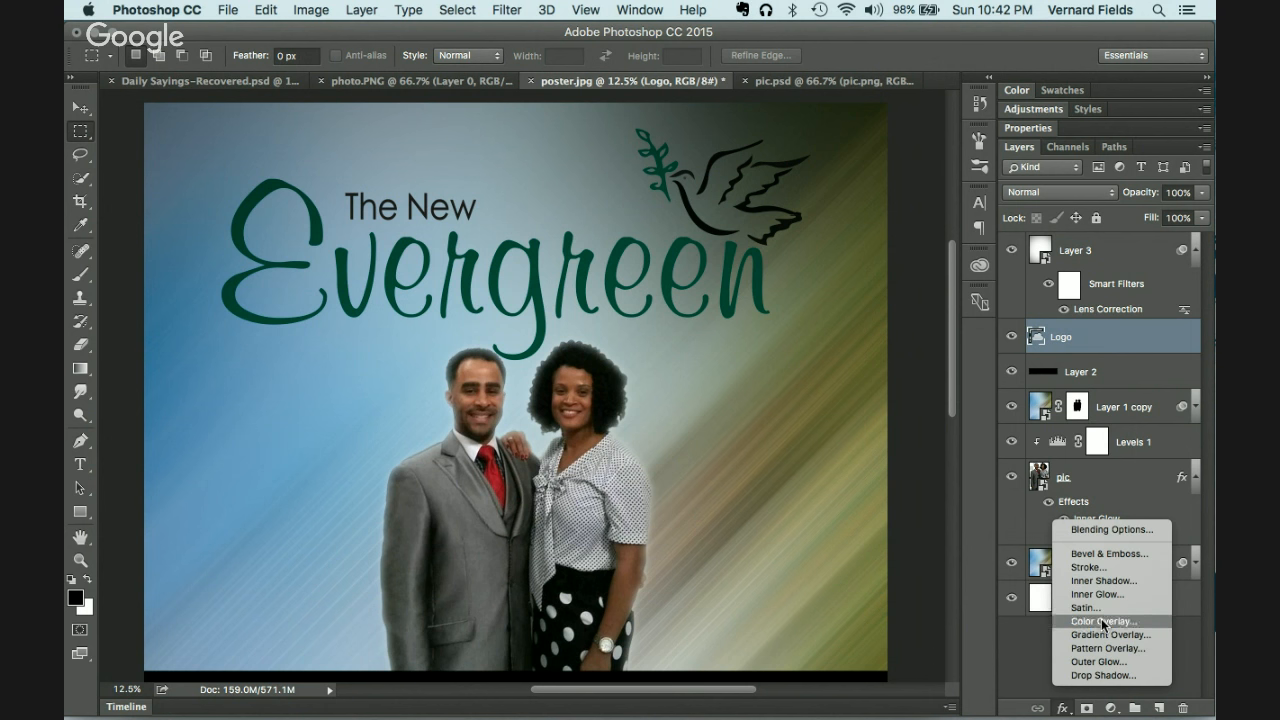
click(1103, 675)
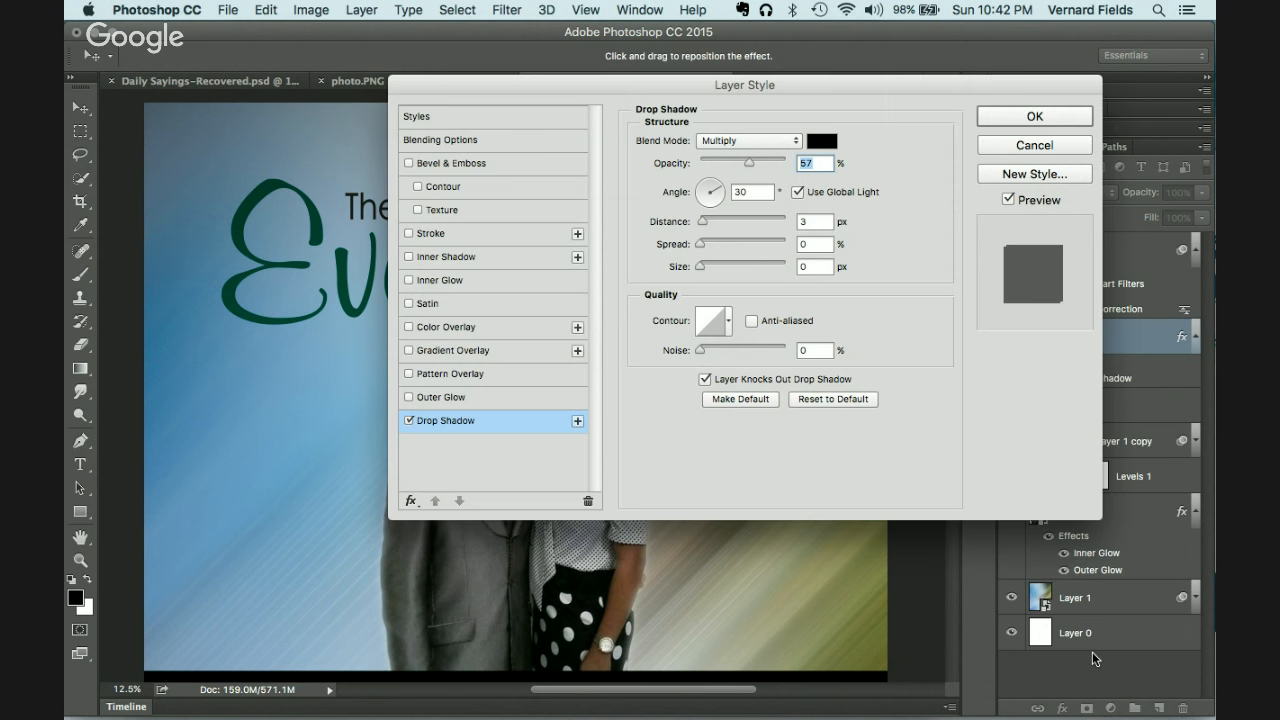
drag(639, 88, 762, 265)
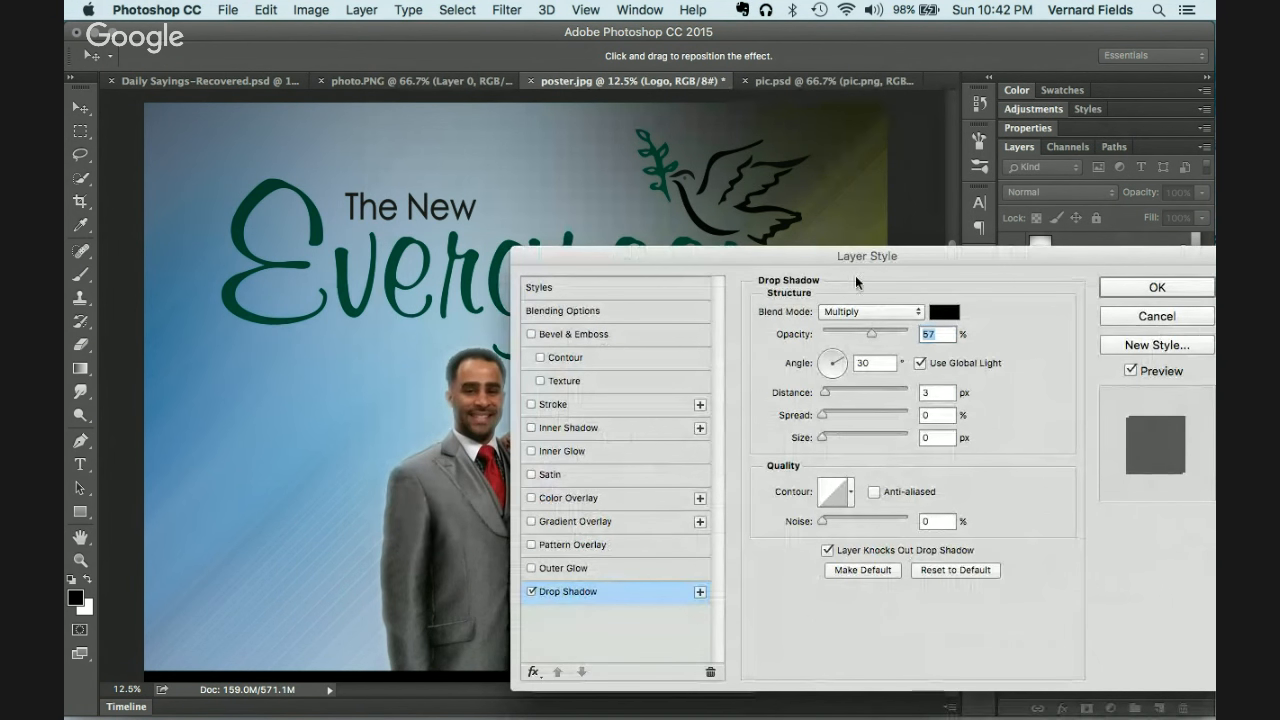
drag(871, 333, 896, 339)
click(848, 313)
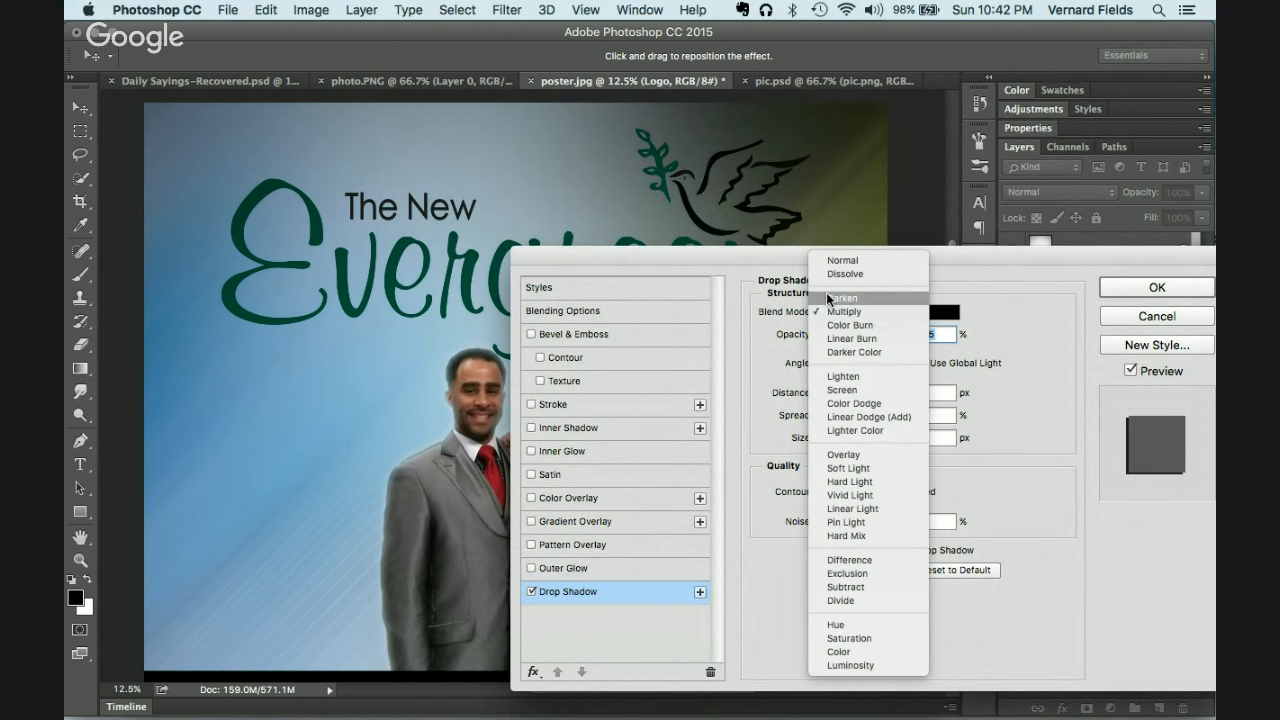
click(768, 267)
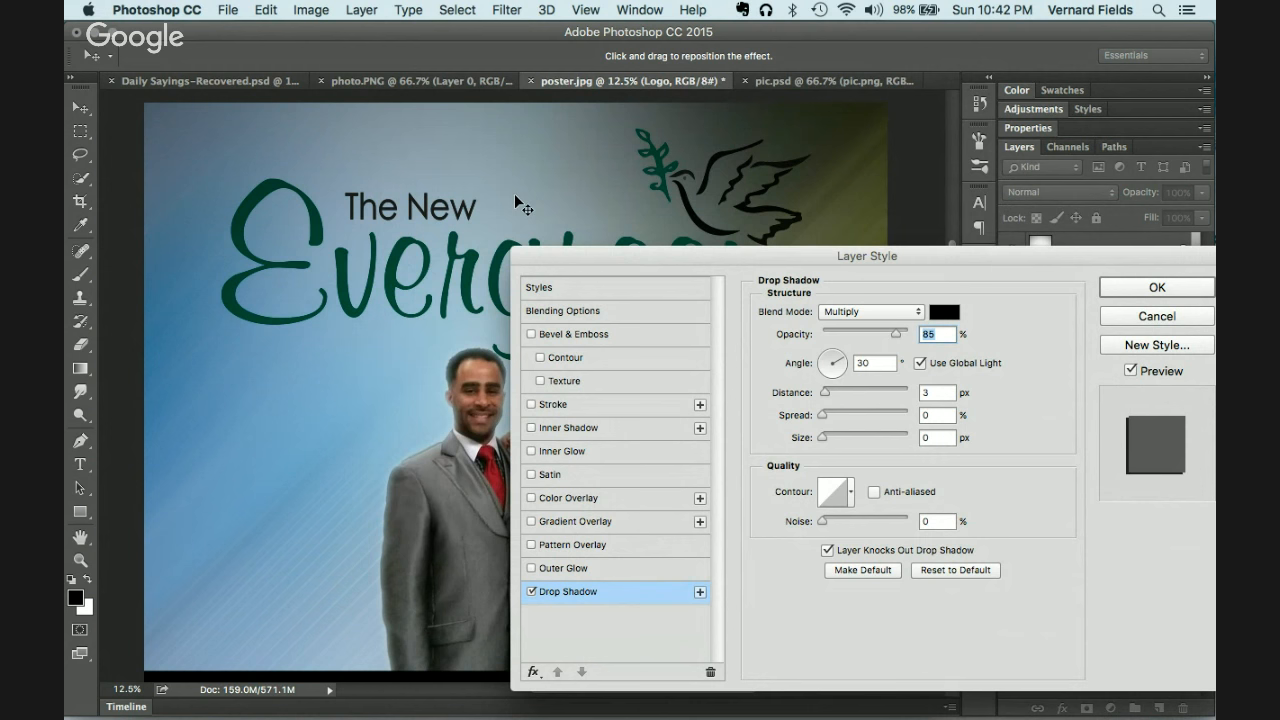
Step: Set the shadow to a 108° angle, 39 px distance and 49 px size
drag(631, 257, 576, 244)
drag(769, 381, 801, 371)
click(773, 345)
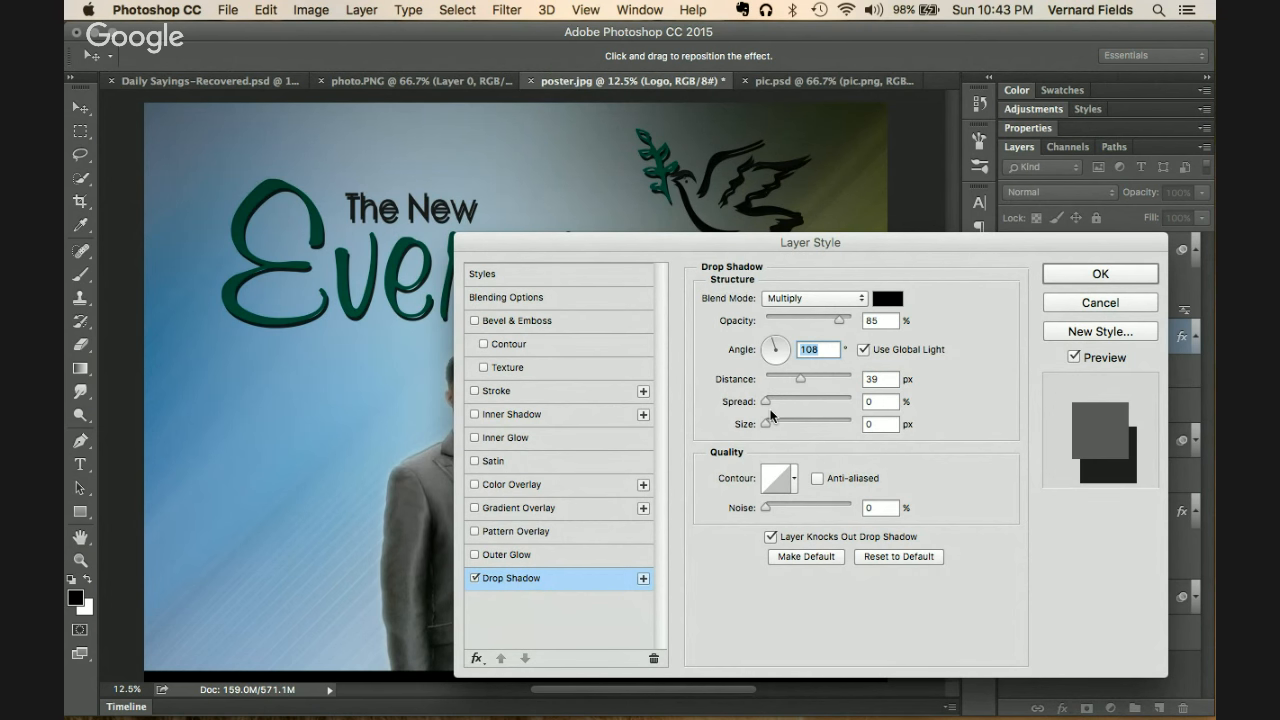
drag(769, 420, 787, 426)
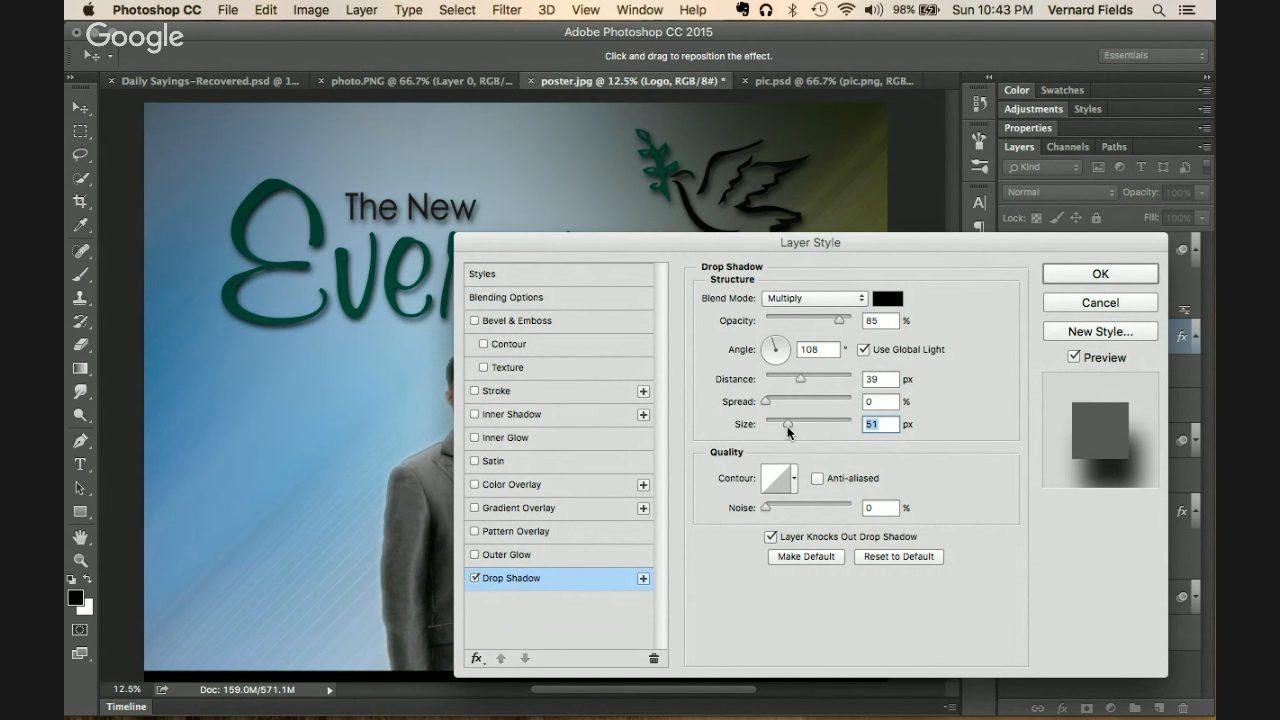
Step: Lower the shadow opacity and switch its blend mode to Color Burn
drag(660, 238, 840, 163)
drag(1007, 245, 987, 247)
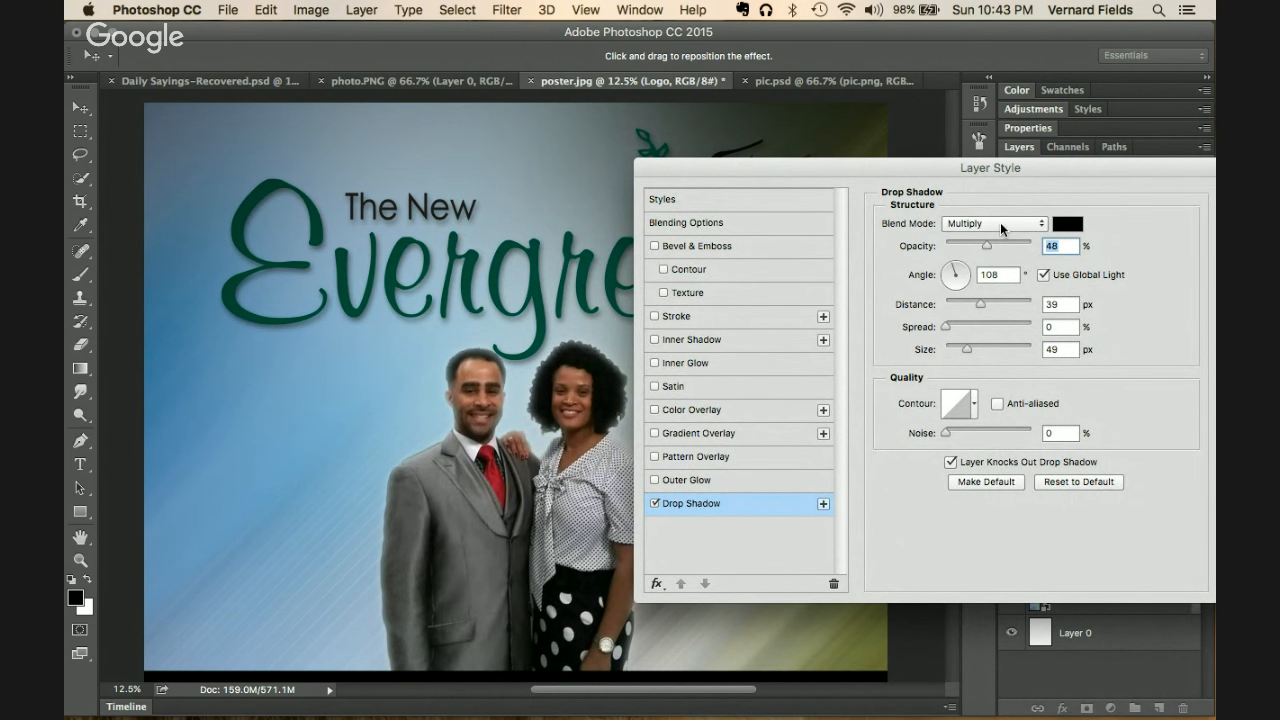
click(1002, 224)
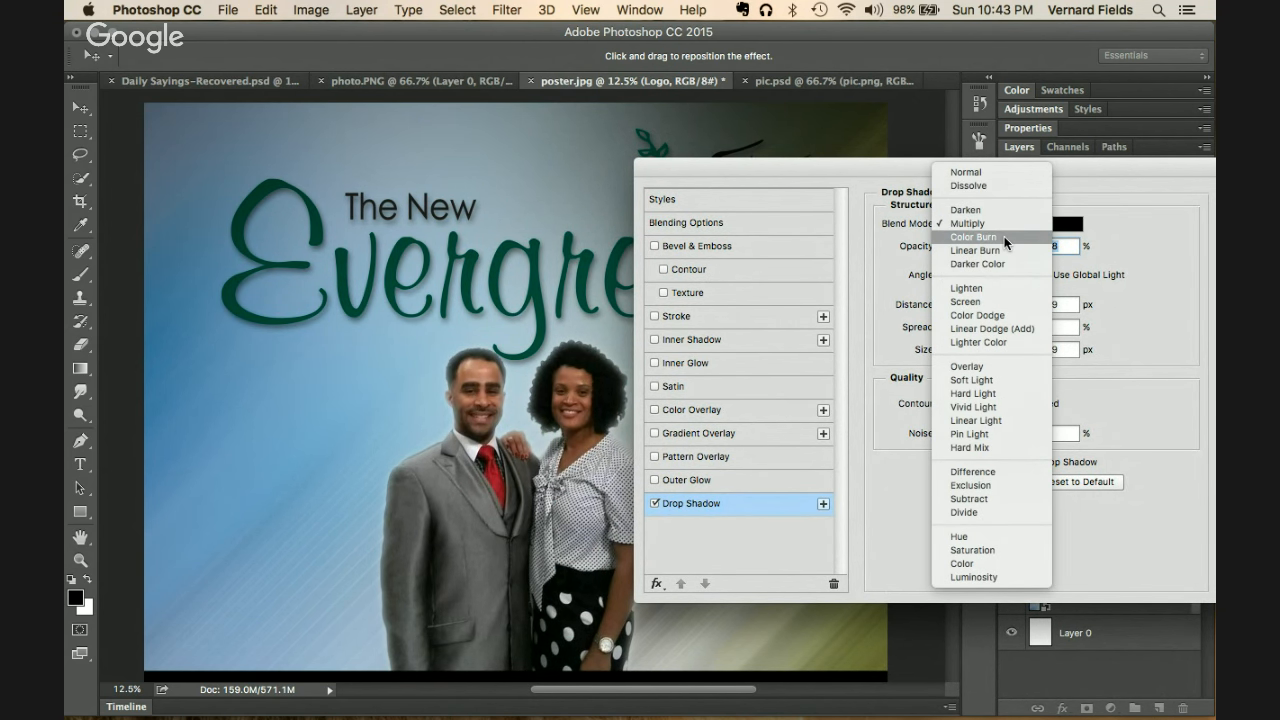
click(1004, 236)
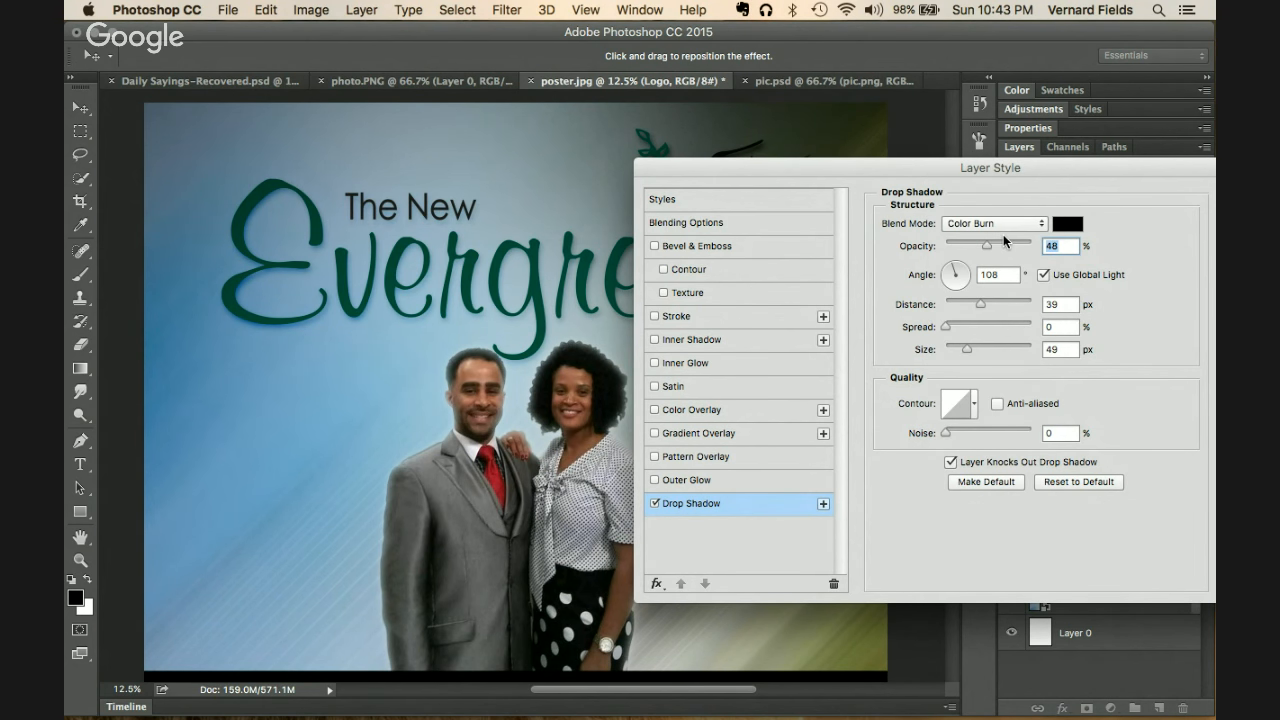
drag(887, 167, 690, 408)
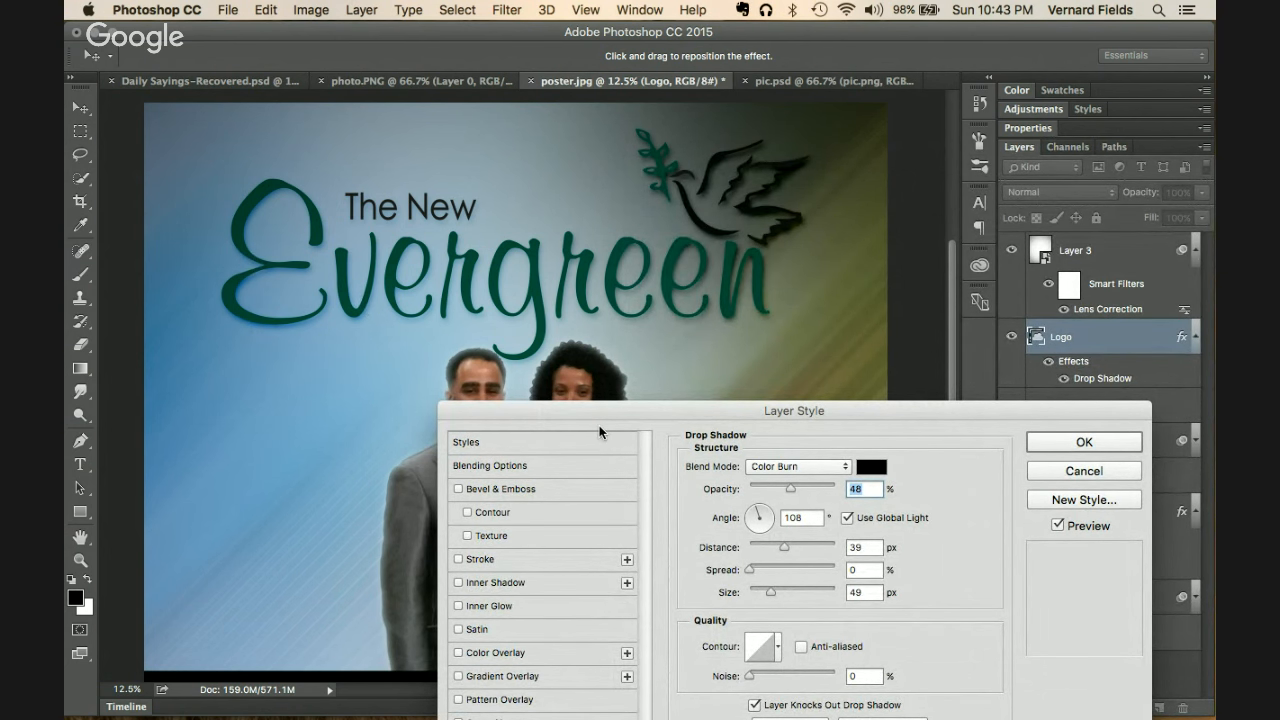
drag(609, 420, 754, 217)
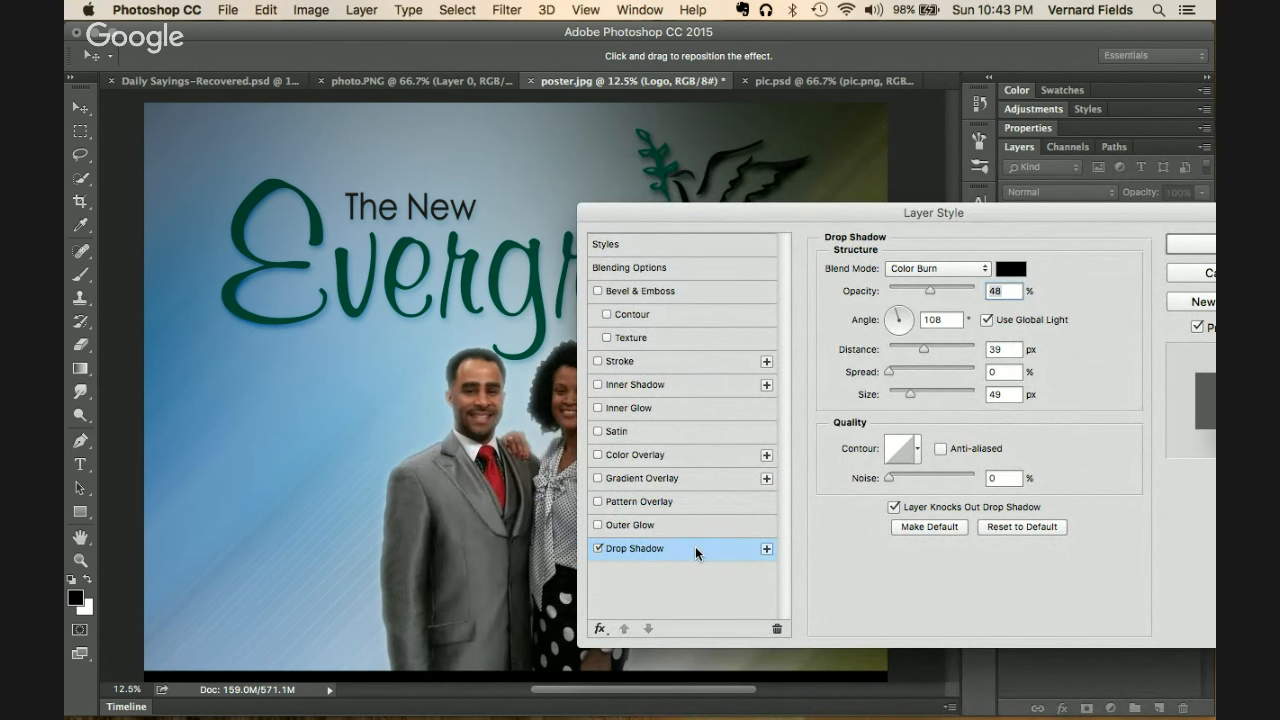
Step: Add a second drop shadow set to Multiply and toggle it to compare
click(766, 549)
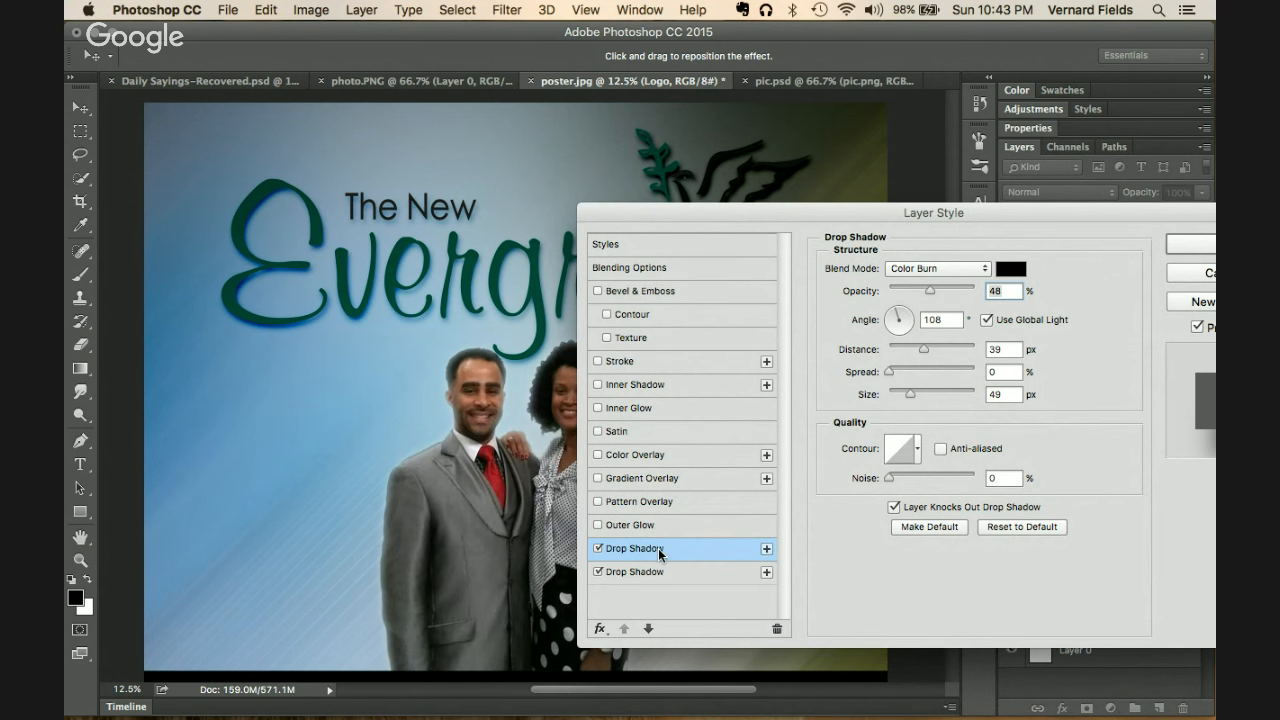
click(951, 267)
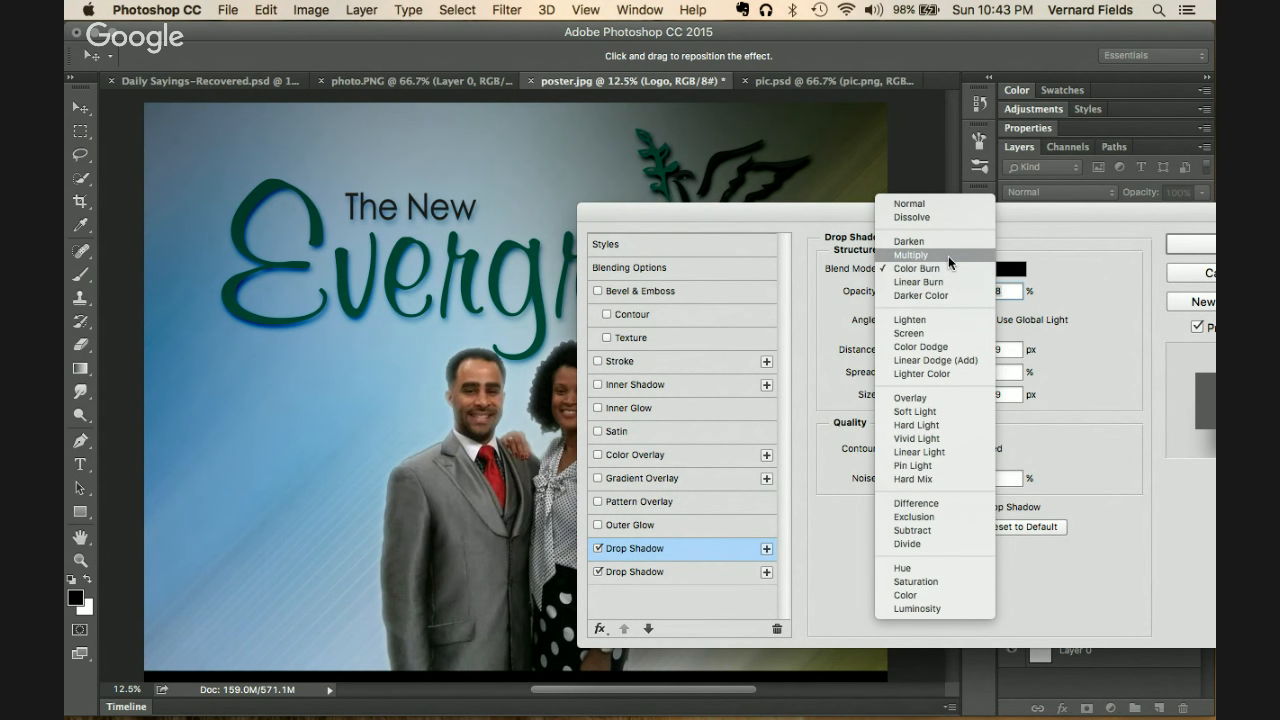
click(947, 255)
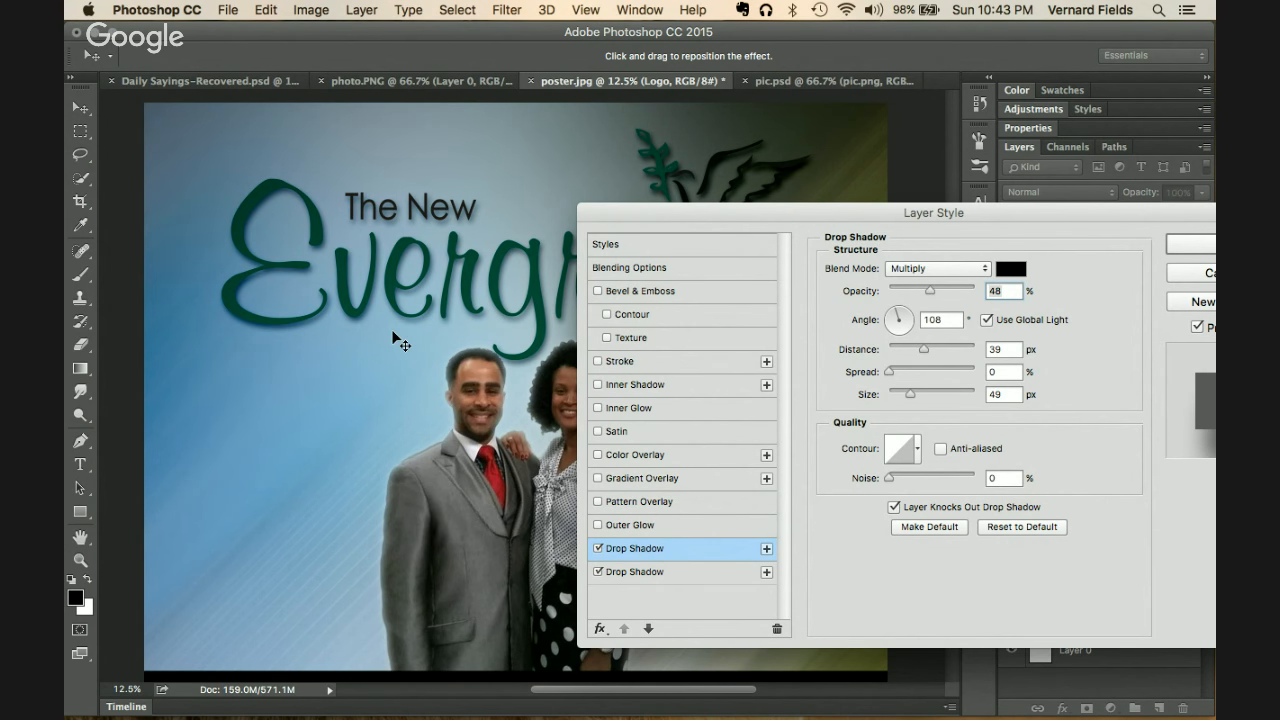
click(598, 574)
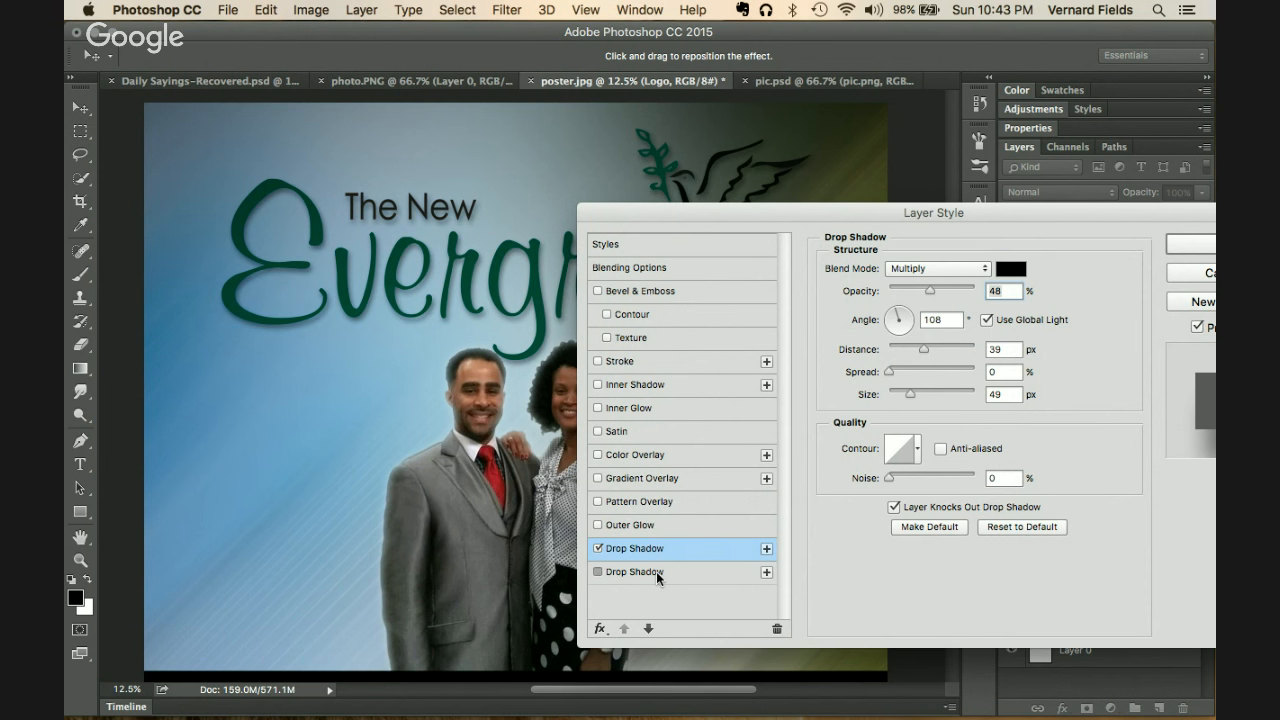
click(620, 574)
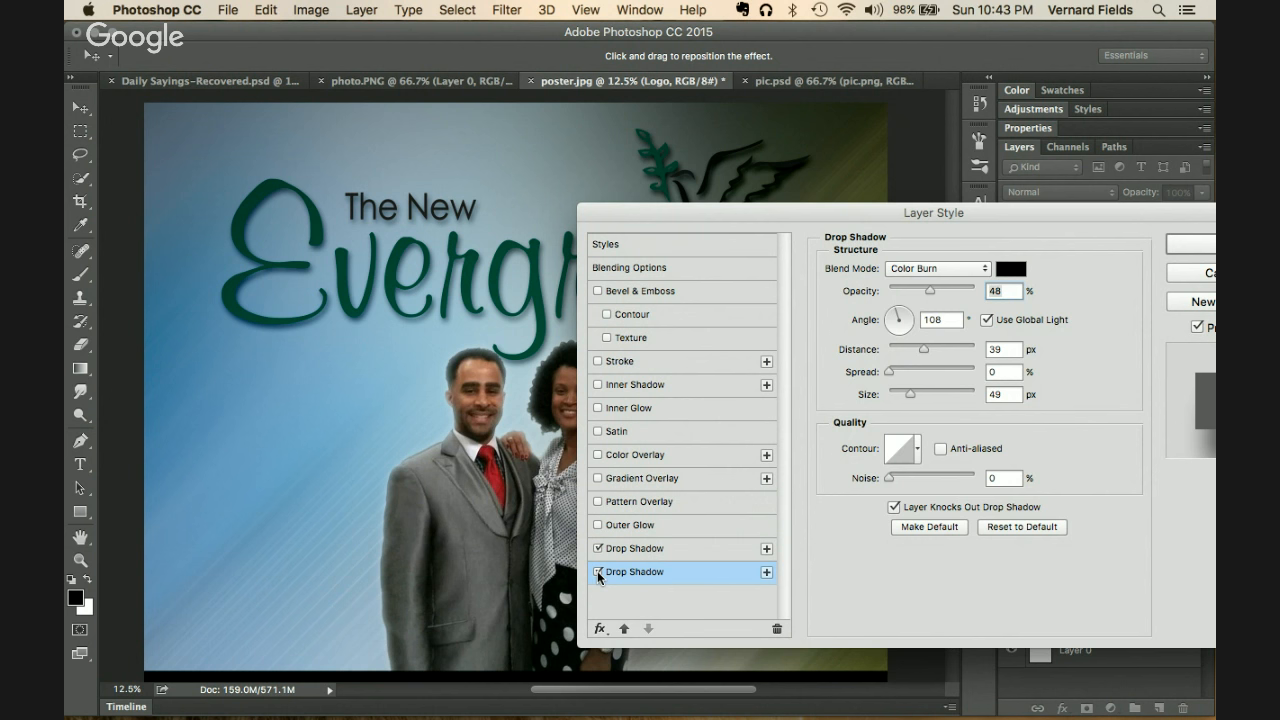
click(598, 574)
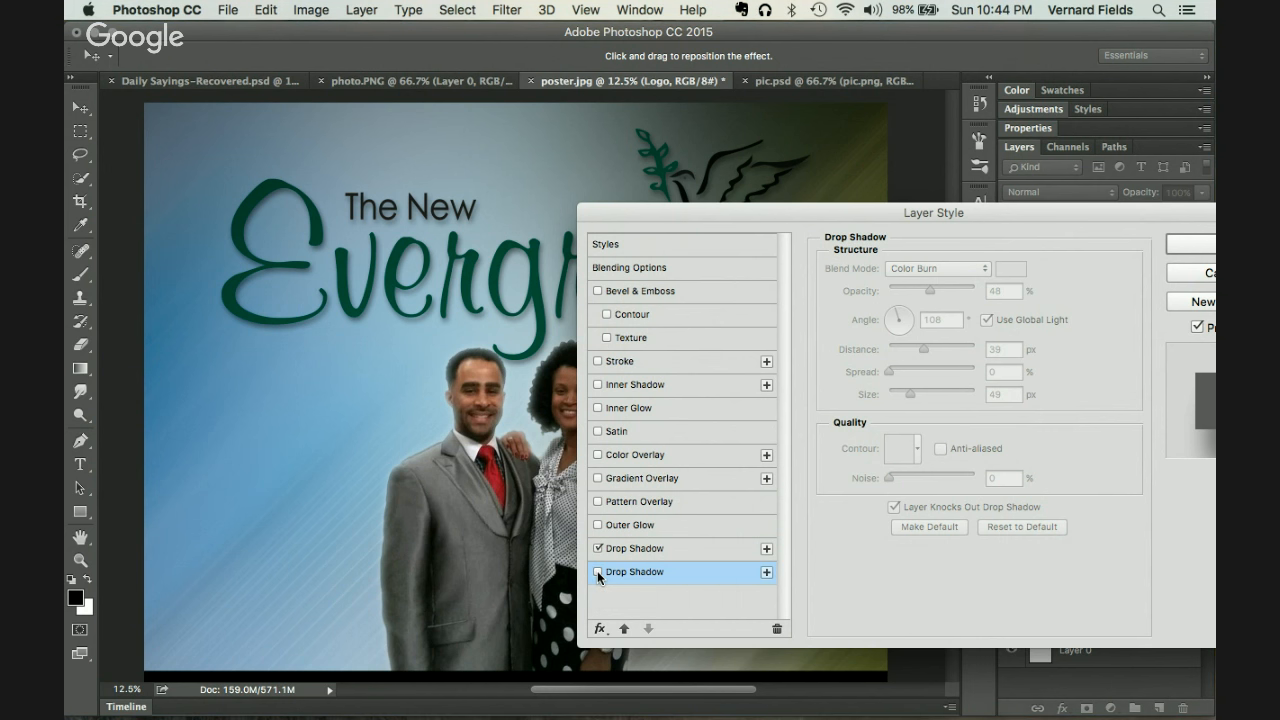
click(598, 573)
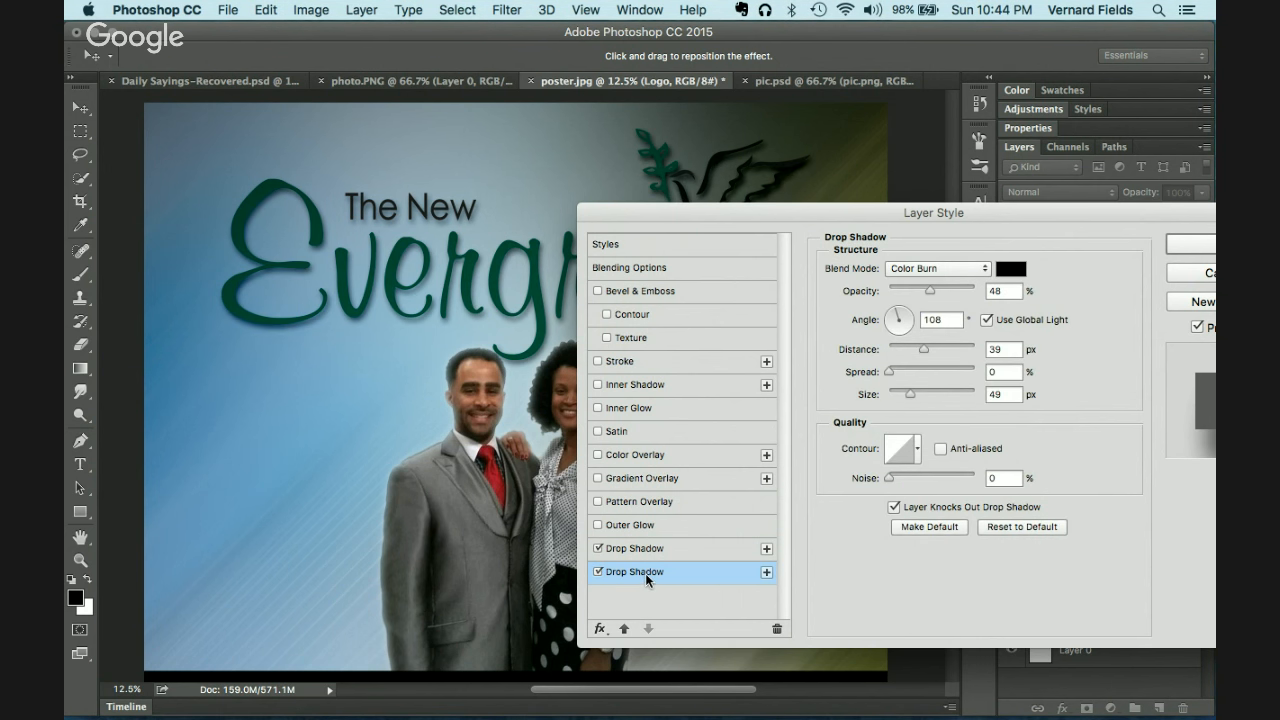
Step: Compare with the first shadow, lower the second shadow's opacity, and apply both effects
drag(673, 210, 464, 275)
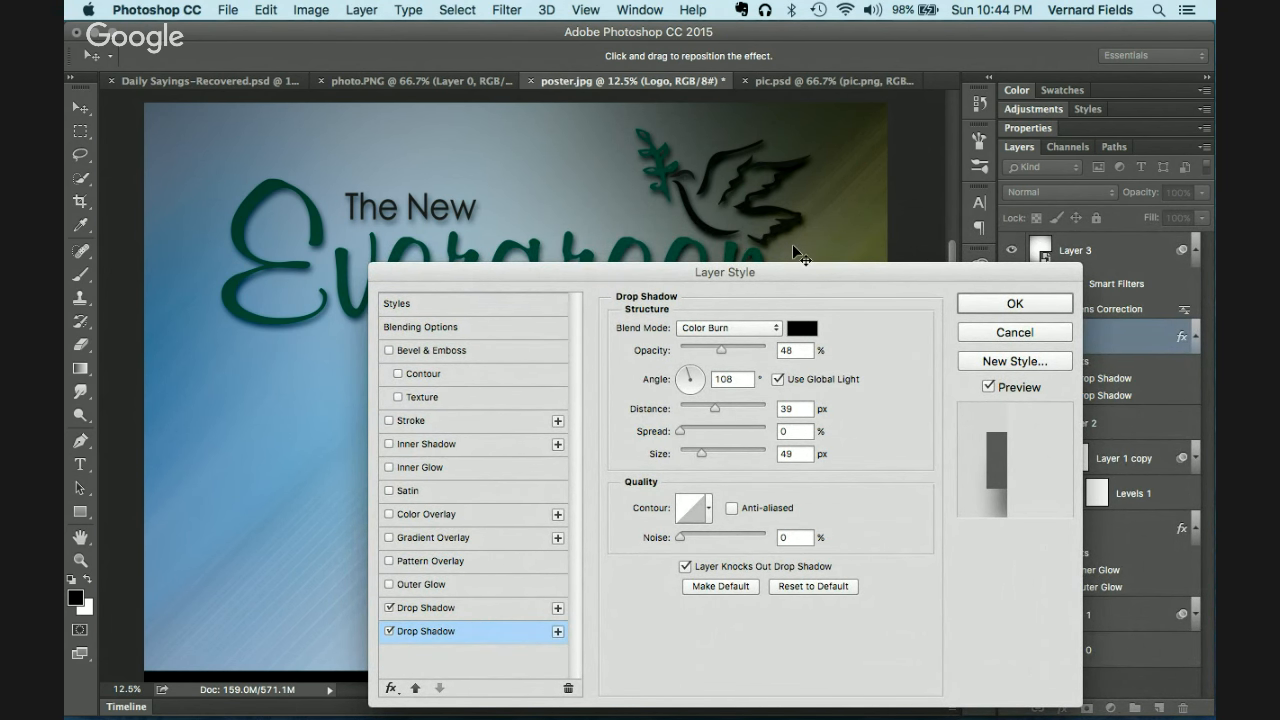
click(449, 633)
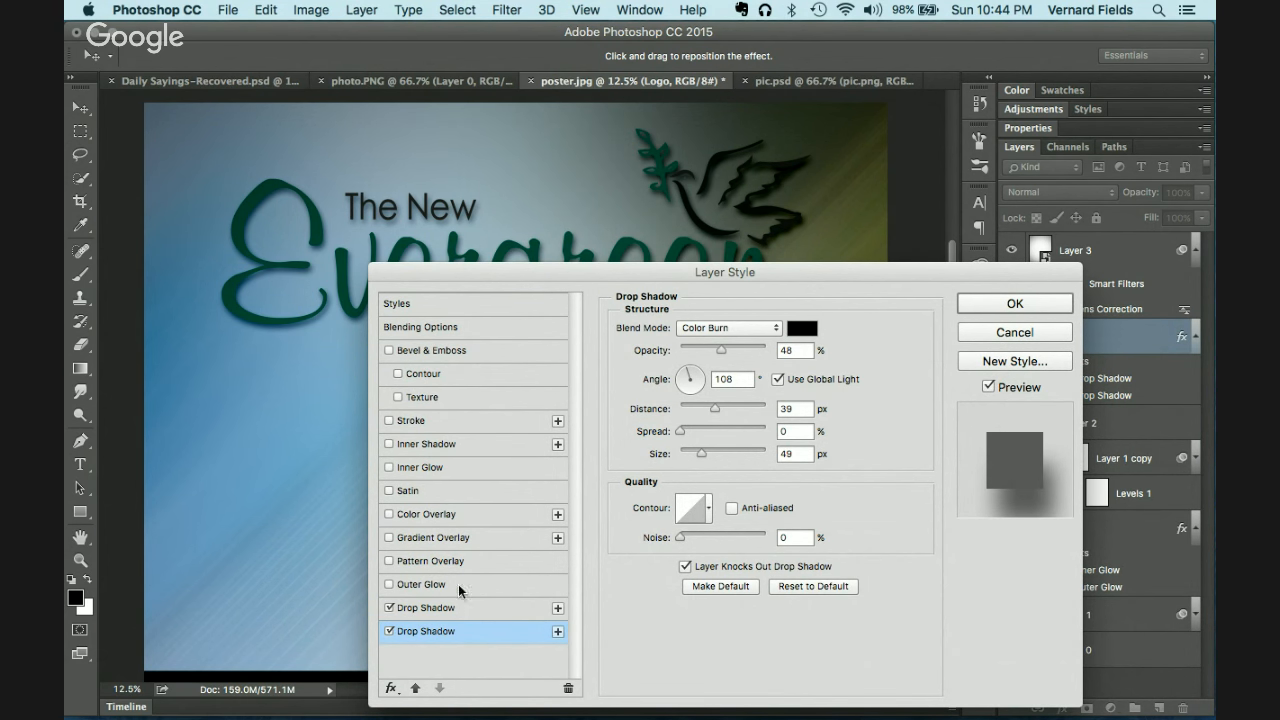
click(389, 608)
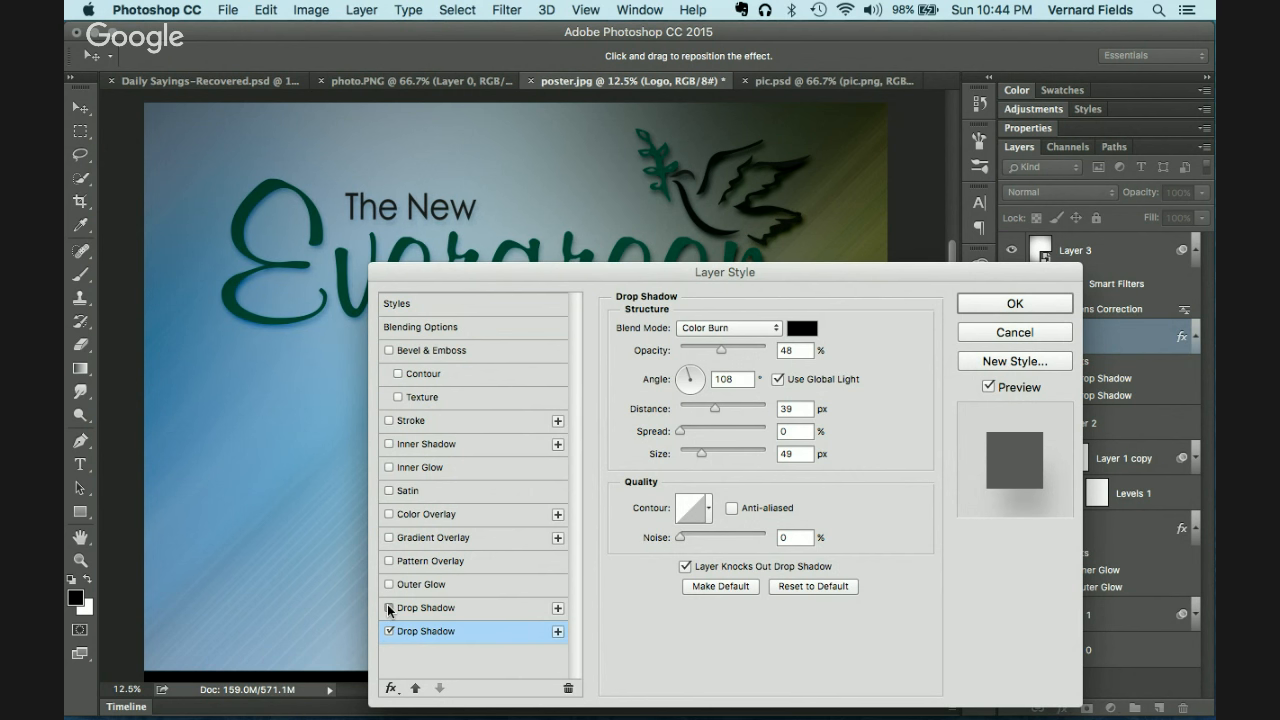
click(389, 608)
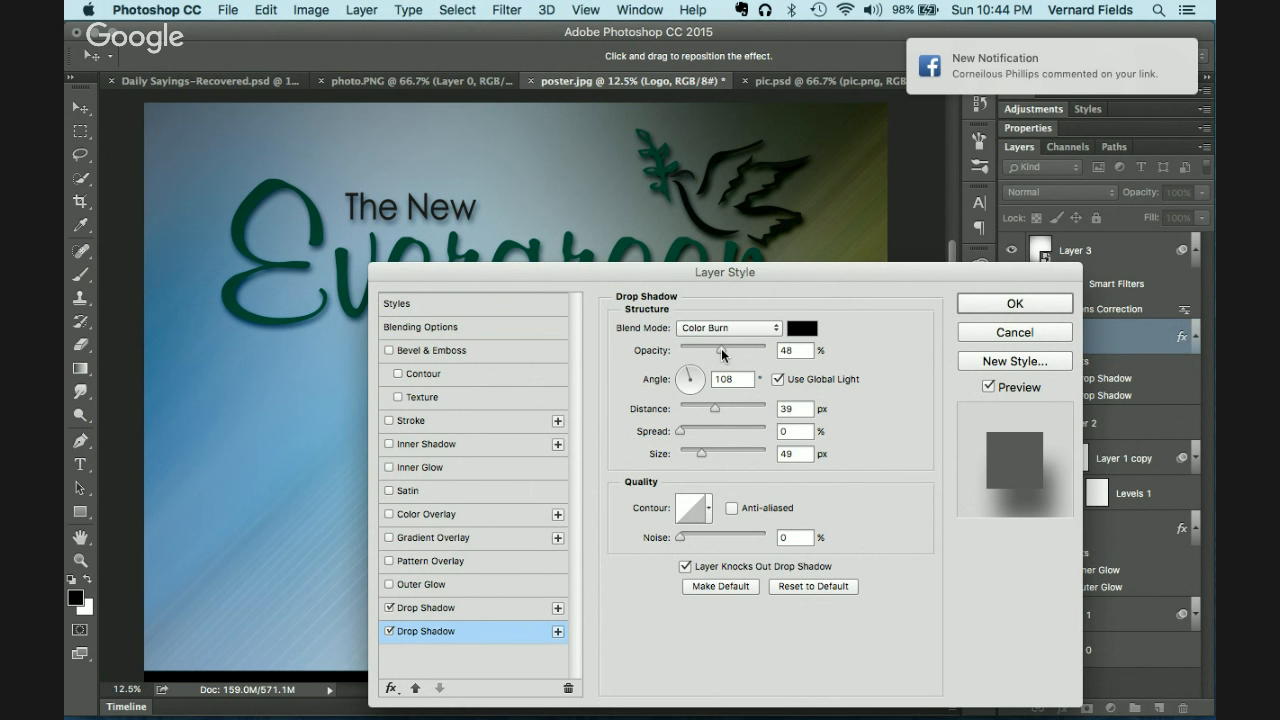
drag(722, 353, 707, 353)
click(1025, 306)
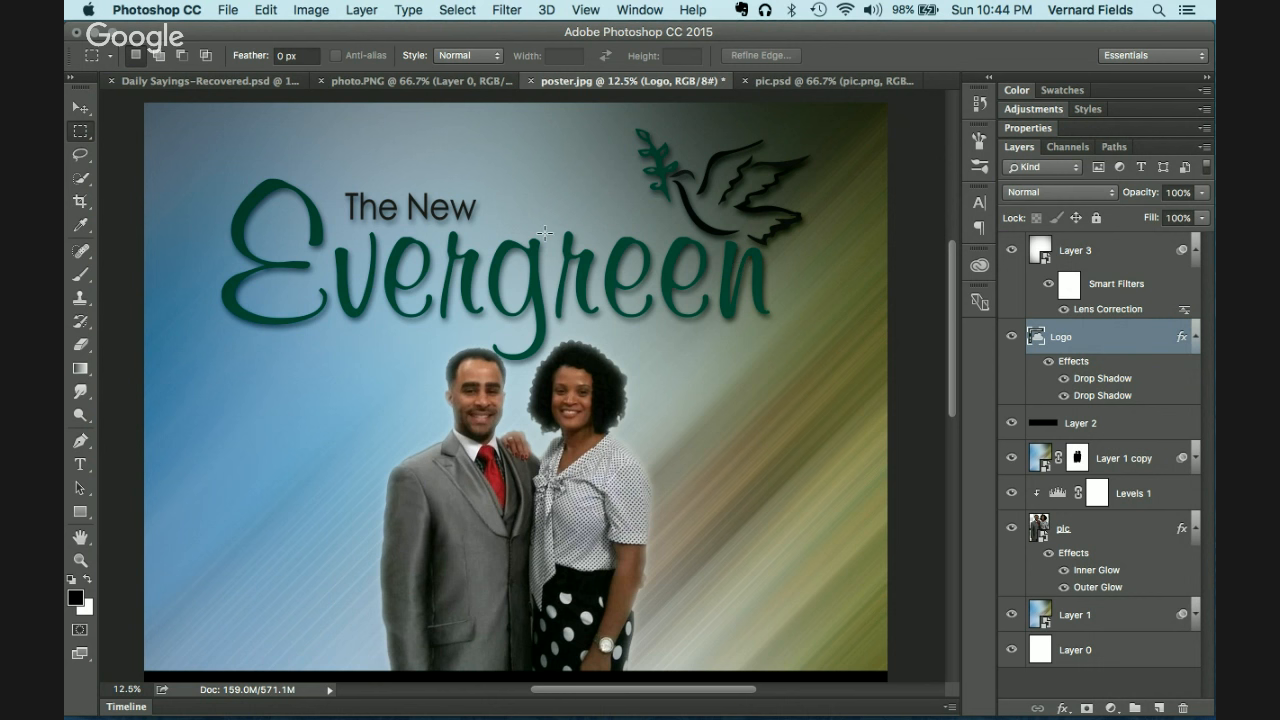
Step: Select the Move tool, zoom out to 8.33% to view the whole flyer, and switch to Chrome
click(84, 112)
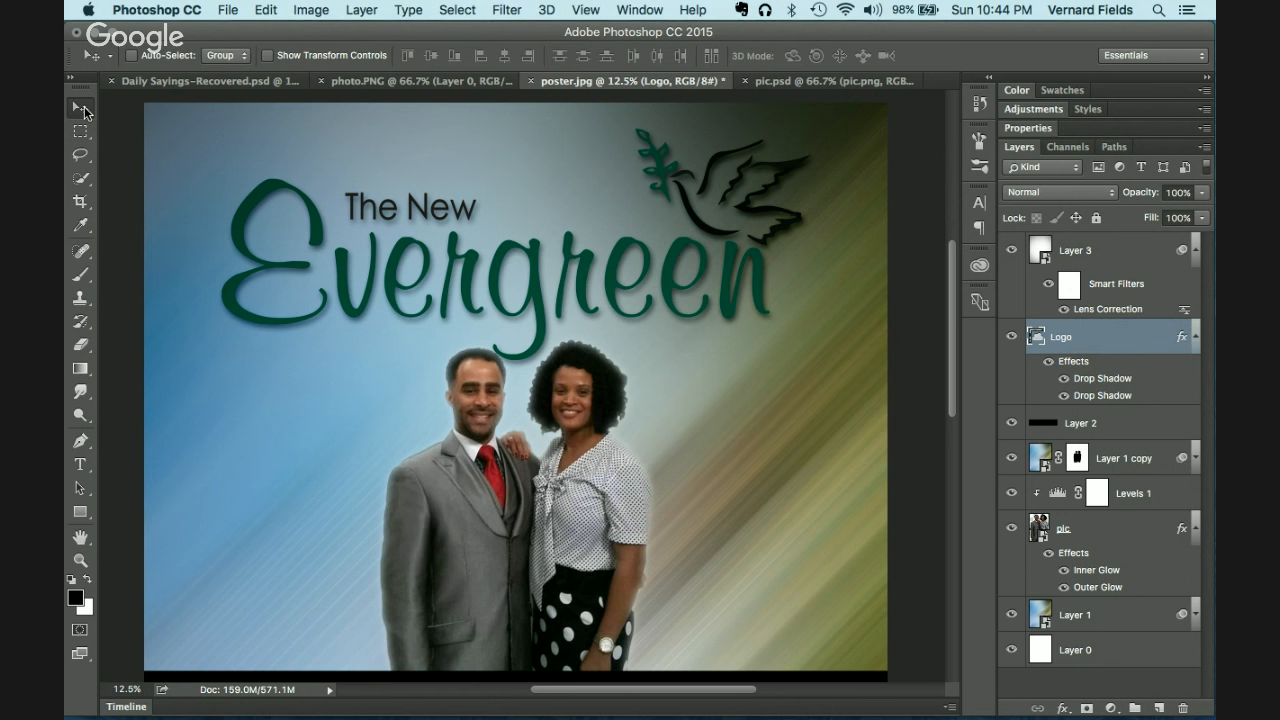
scroll(748, 377, down, 5)
scroll(748, 377, up, 5)
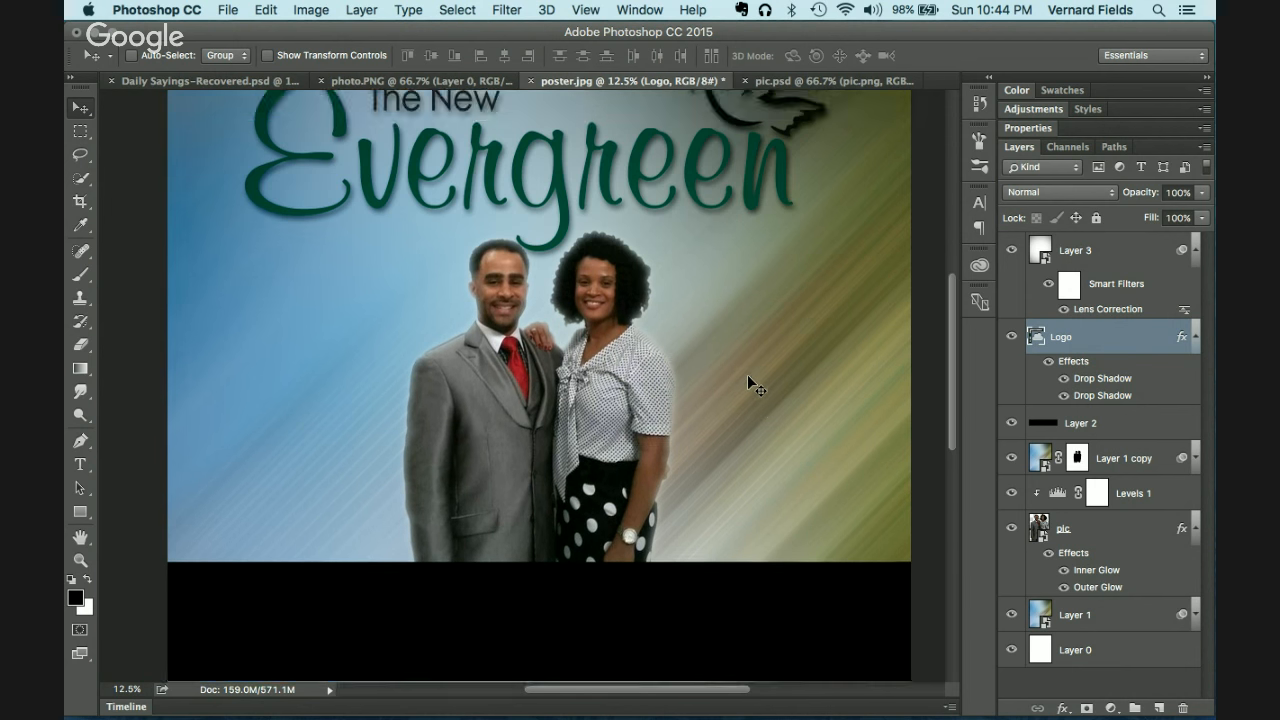
scroll(748, 377, down, 4)
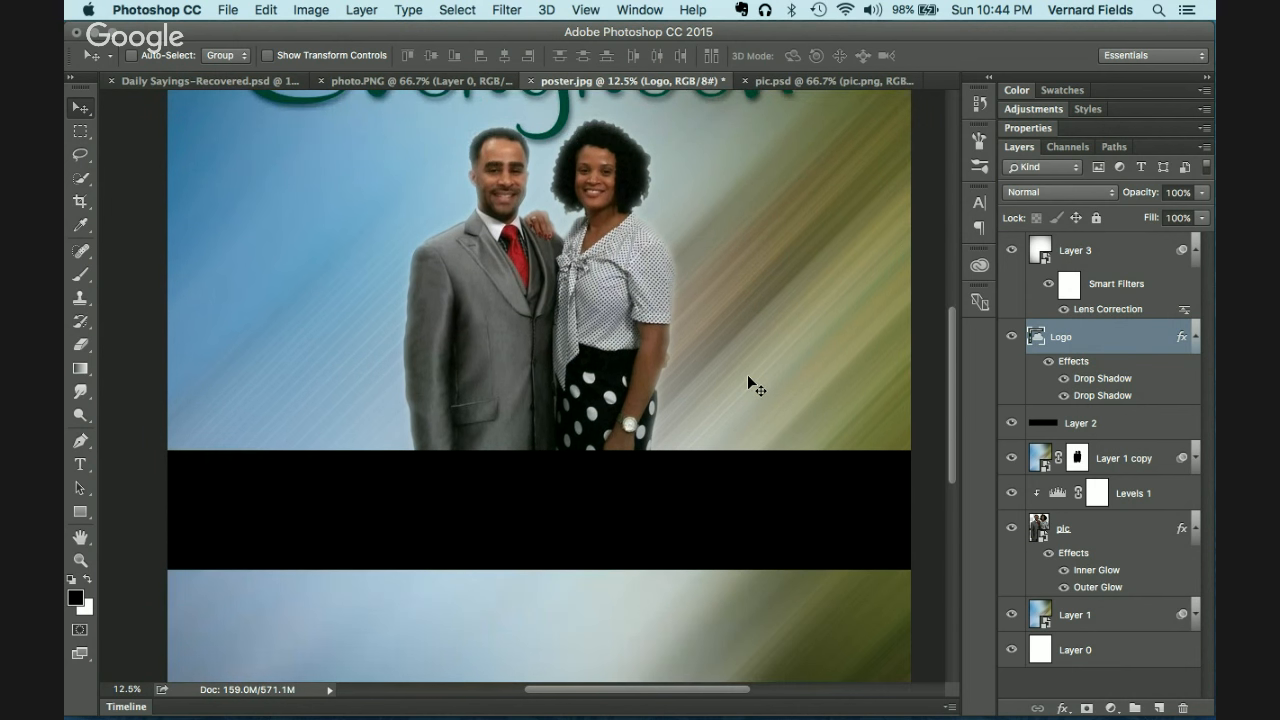
key(super+minus)
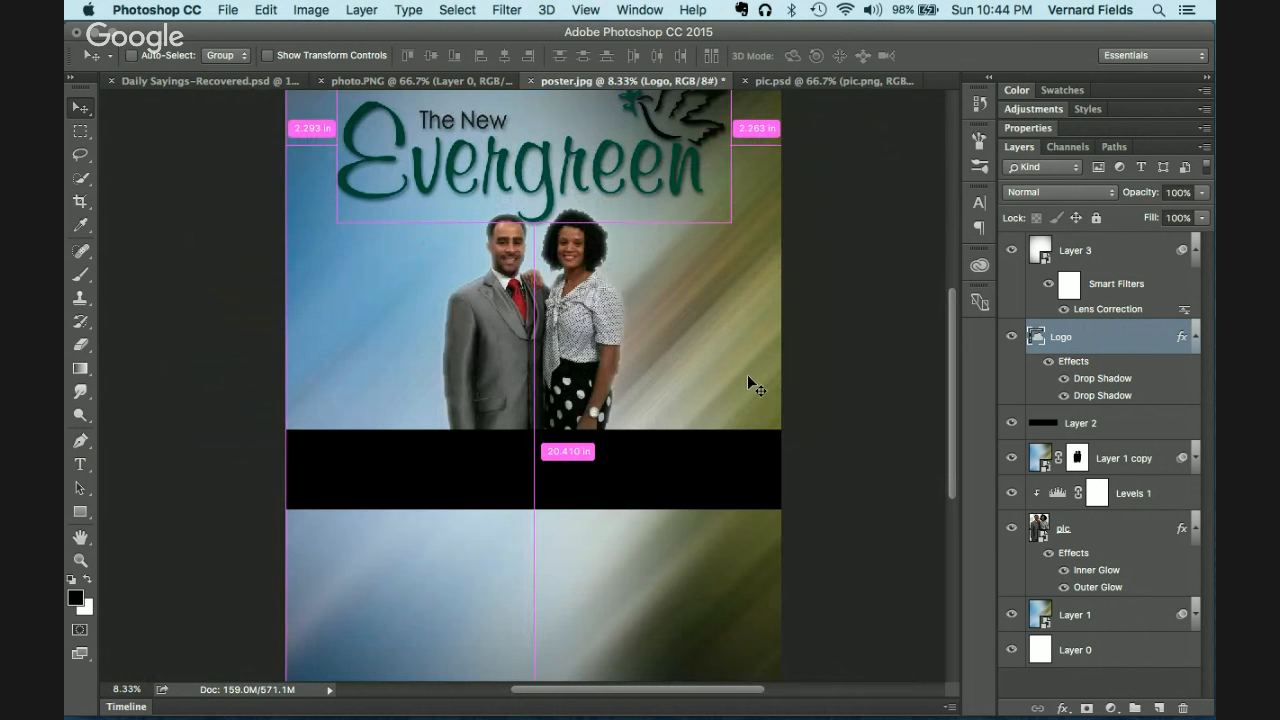
scroll(748, 376, down, 1)
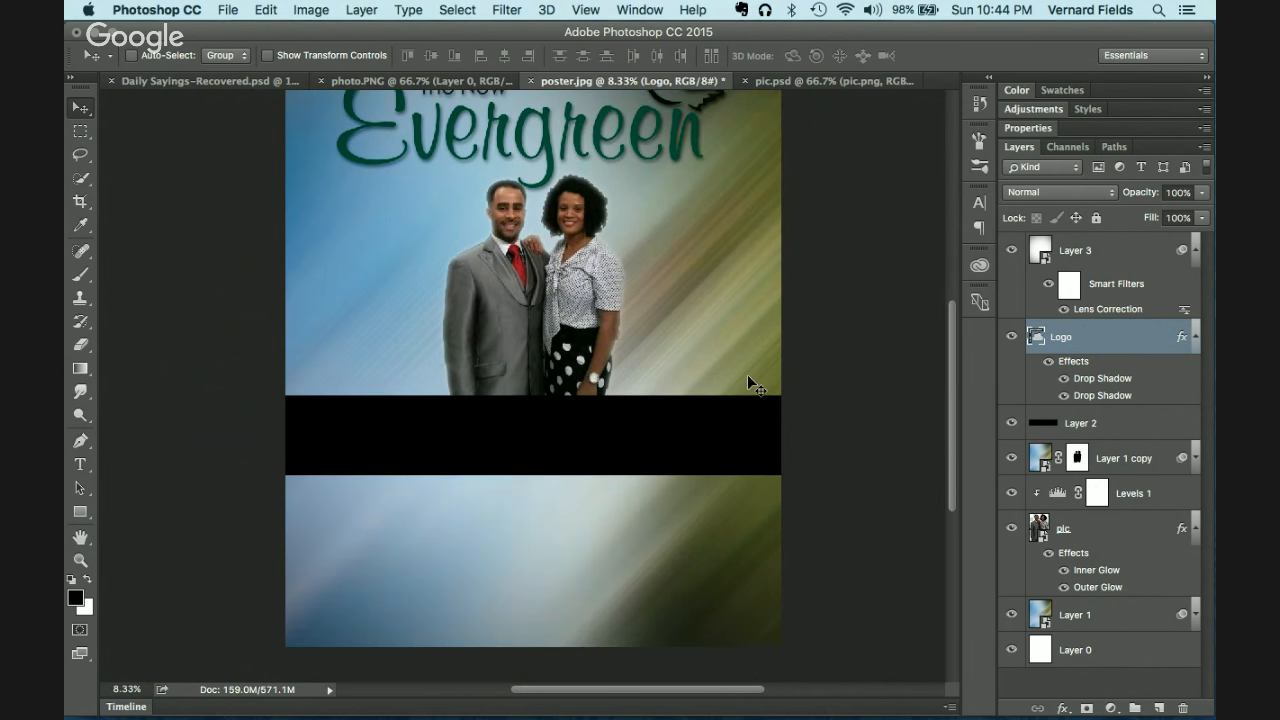
scroll(748, 376, up, 4)
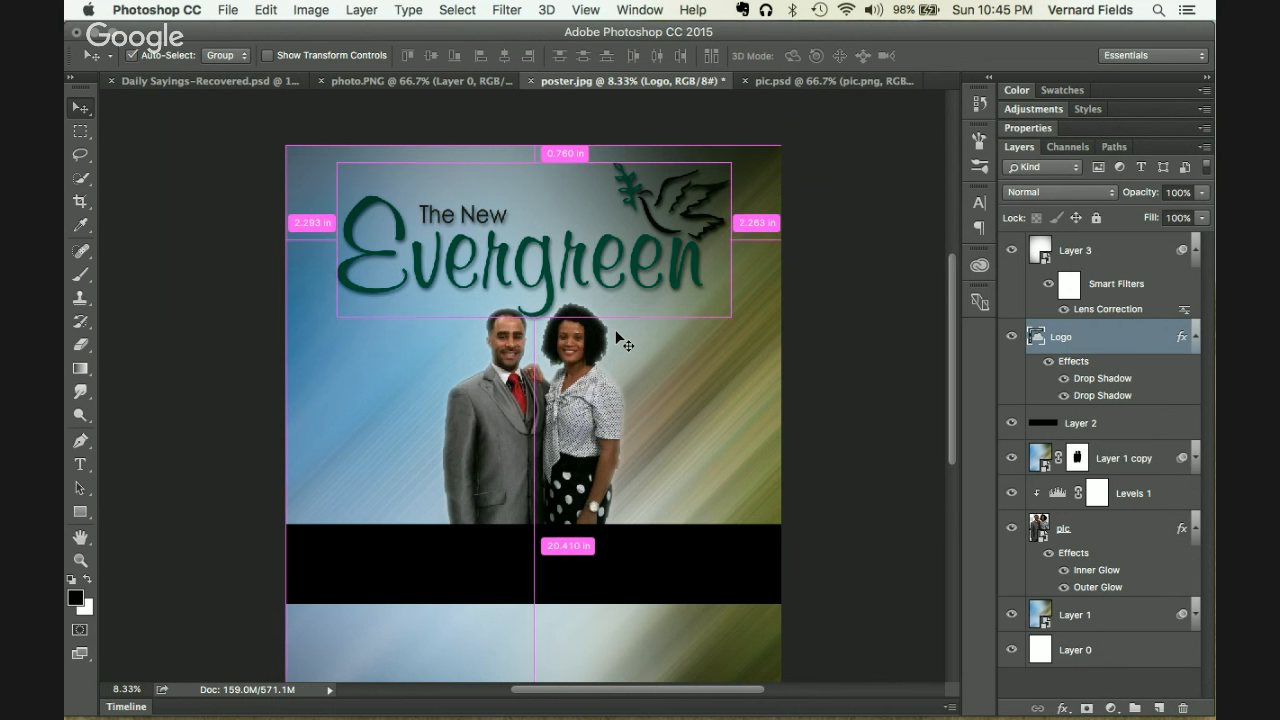
key(super+Tab)
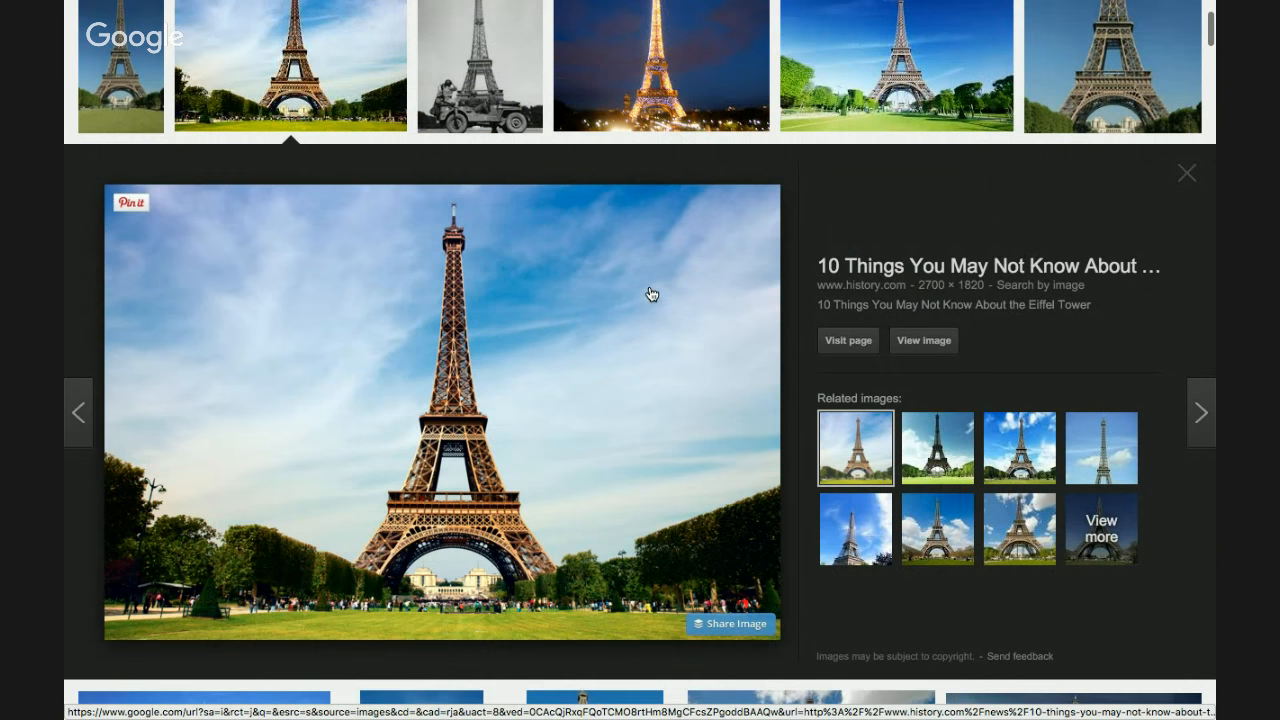
Step: Replace the Google Images search with 'clouds' and browse the results
scroll(651, 294, up, 3)
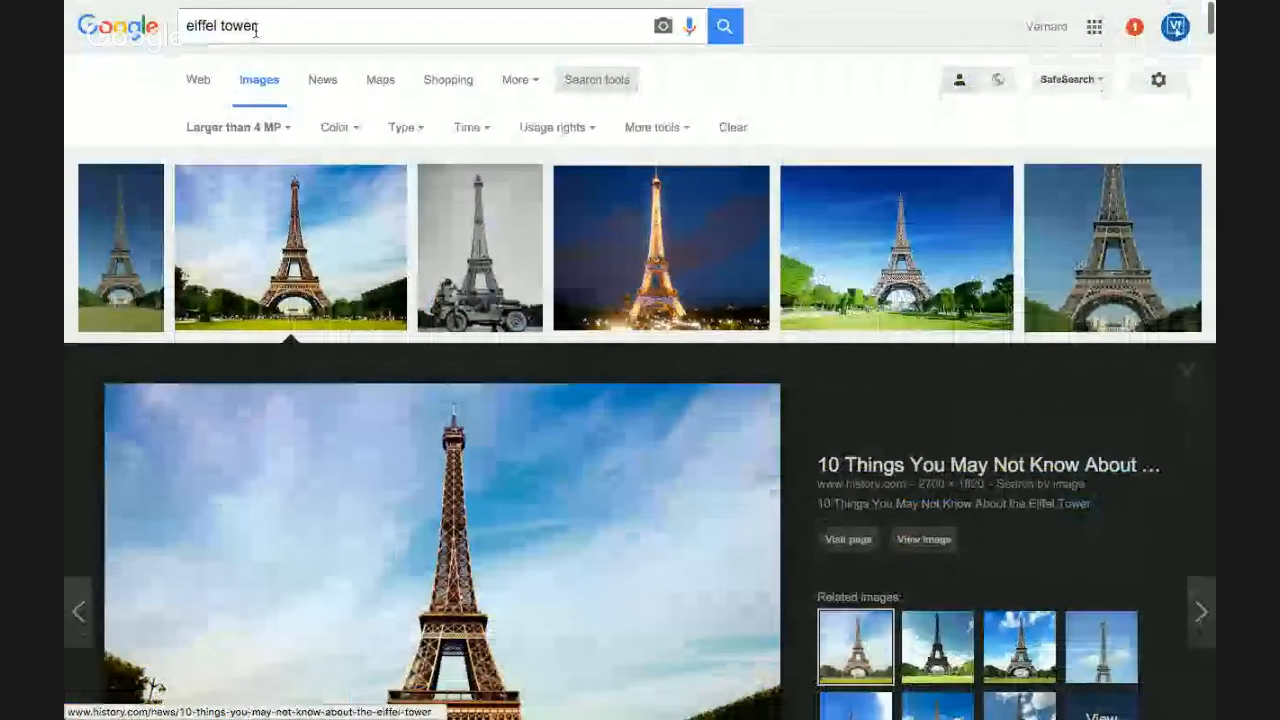
drag(258, 25, 193, 3)
text(clouds)
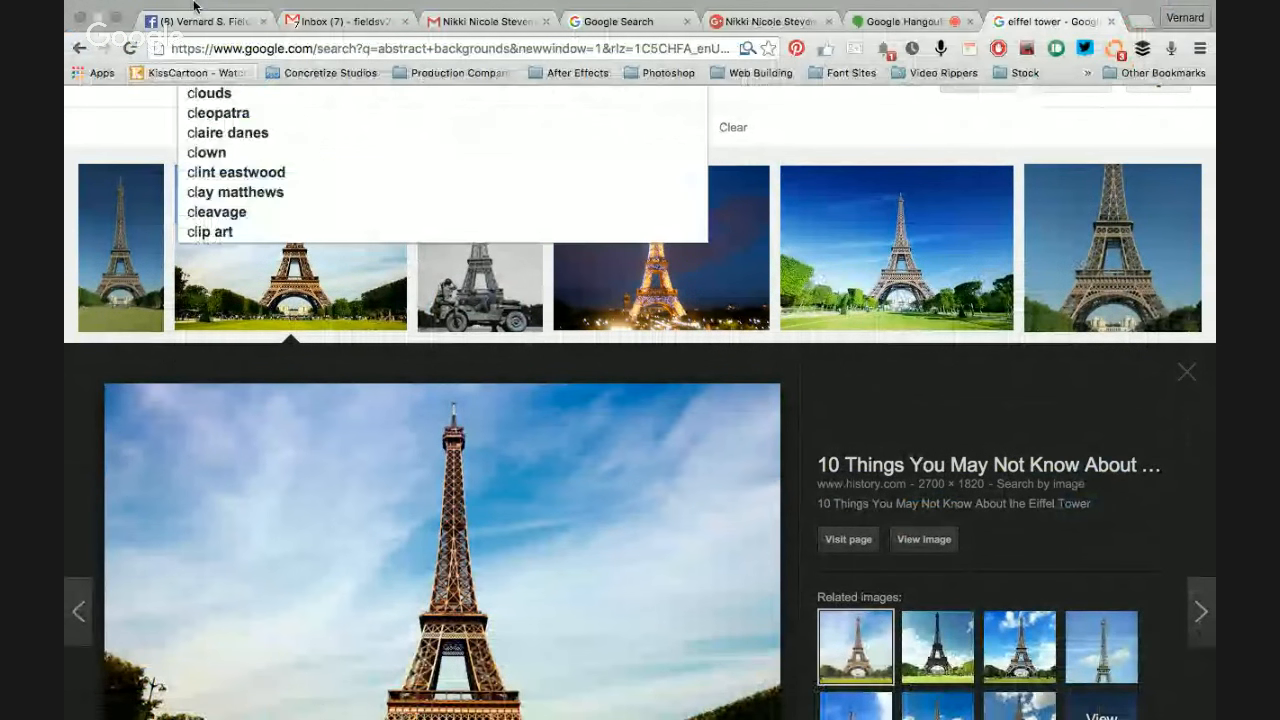
key(Return)
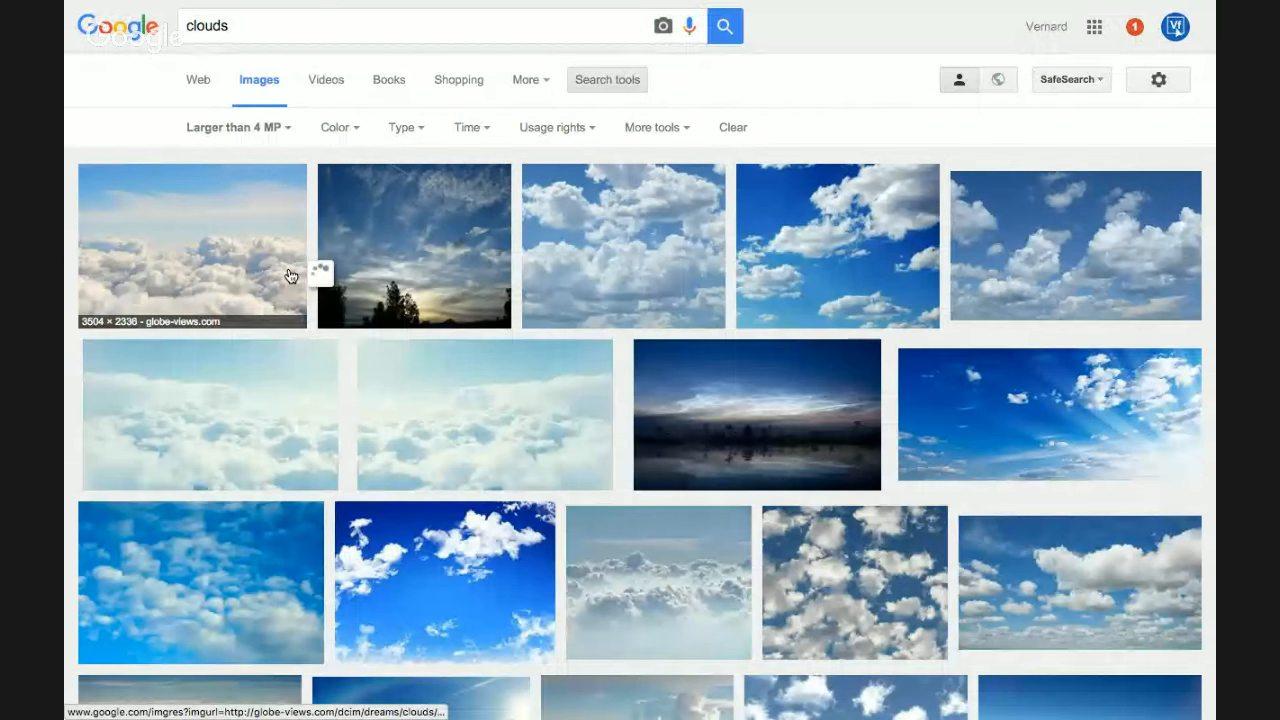
mouse_move(258, 275)
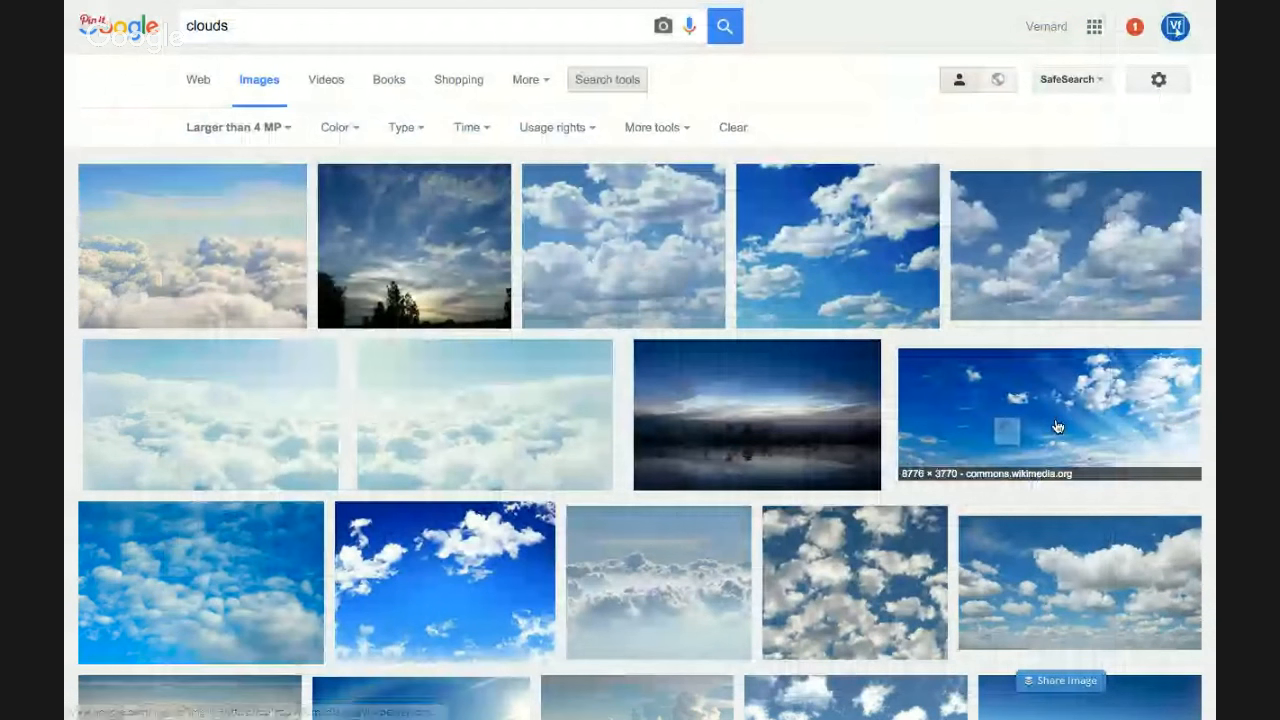
mouse_move(1071, 408)
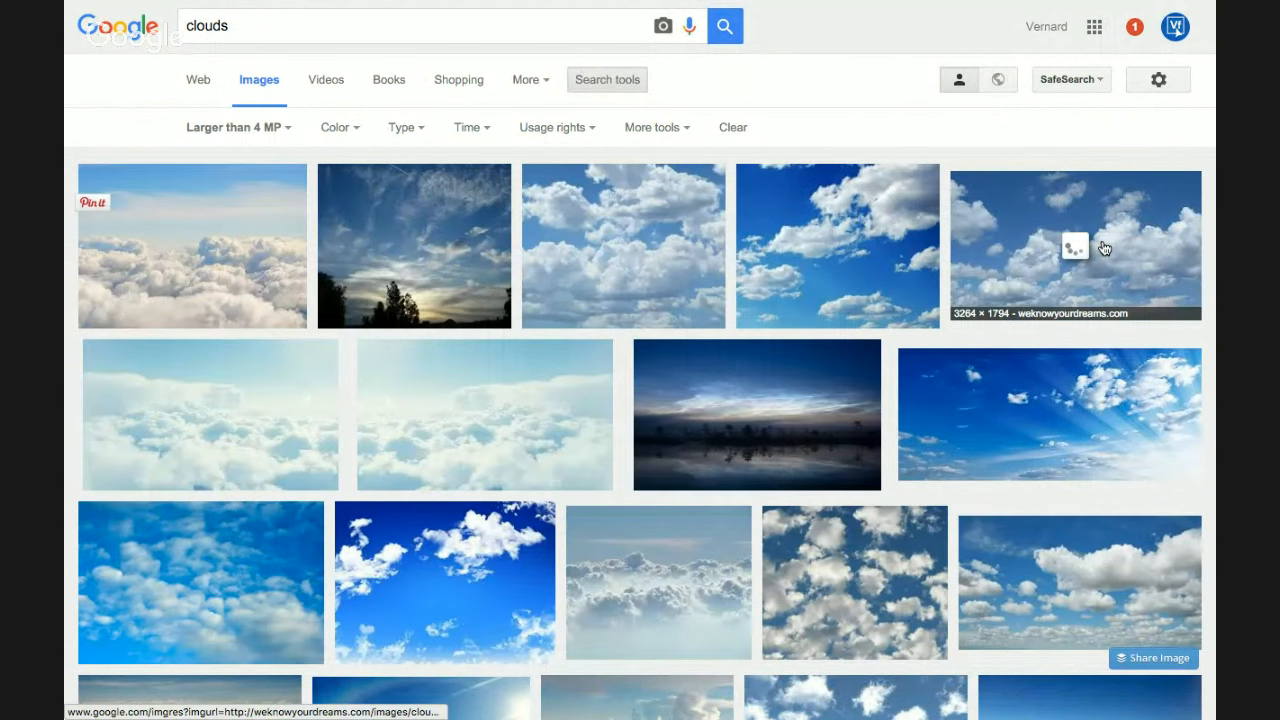
scroll(393, 397, down, 3)
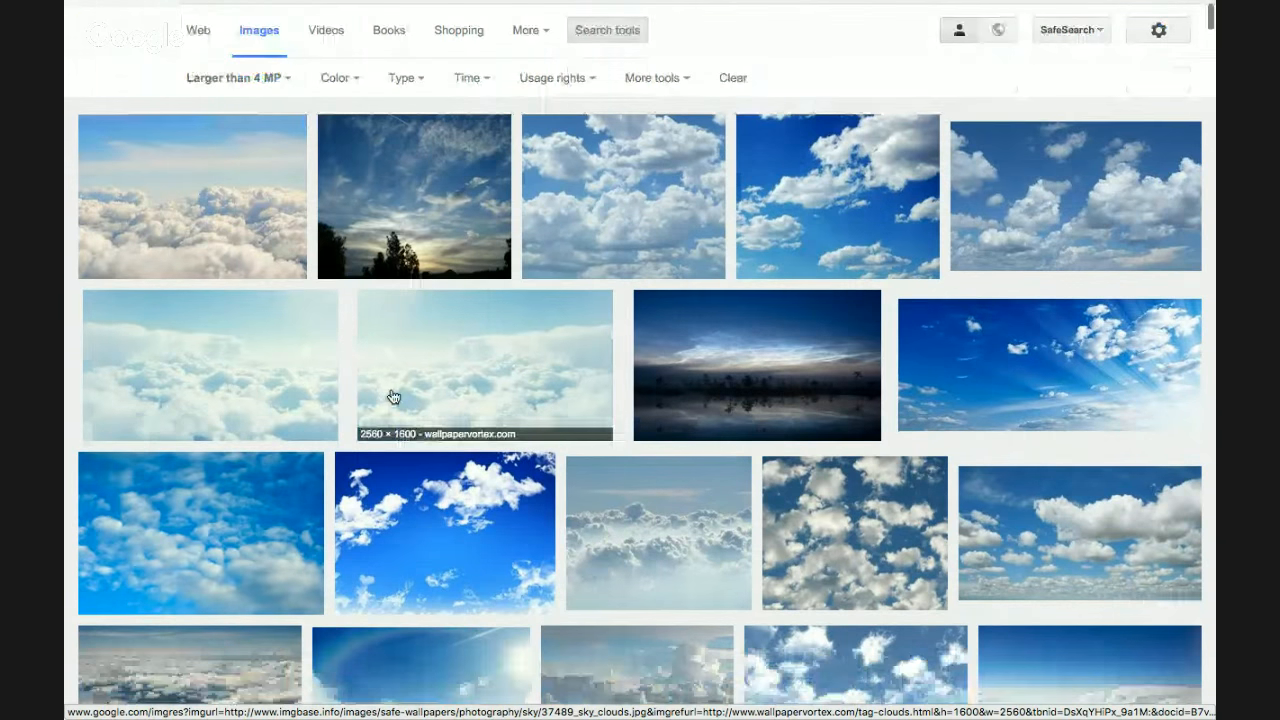
scroll(393, 397, down, 5)
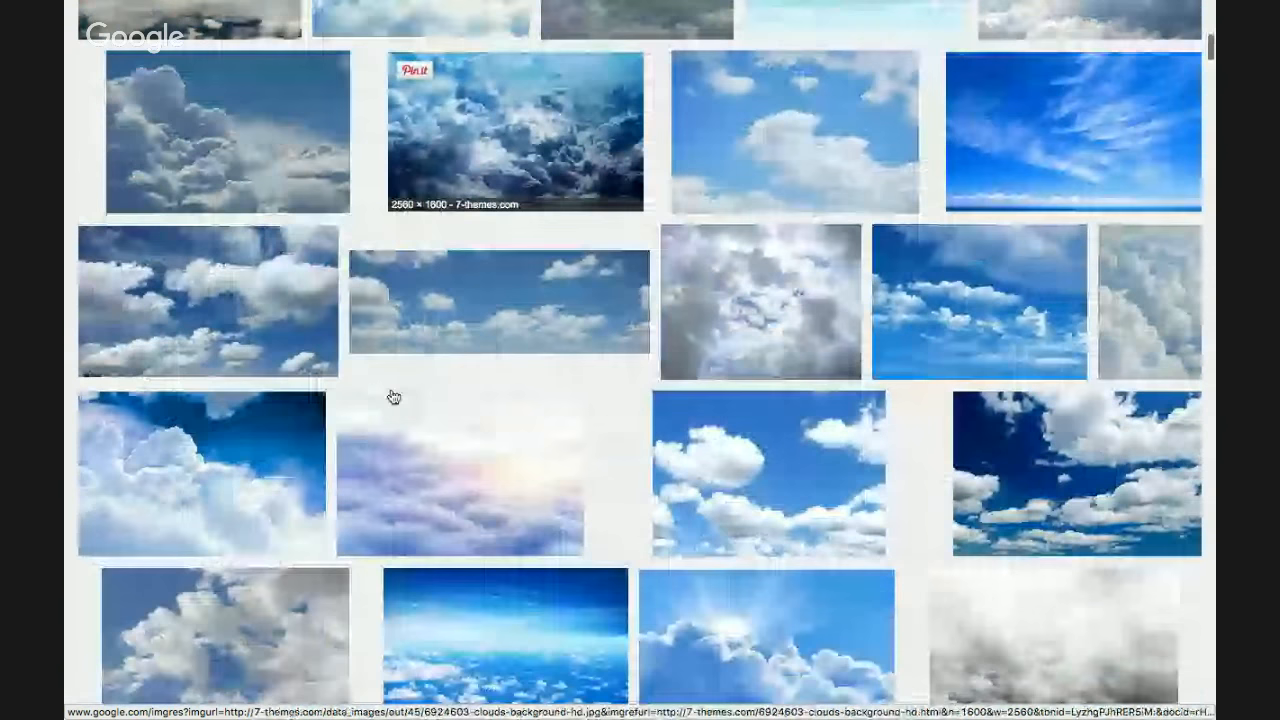
scroll(393, 397, up, 1)
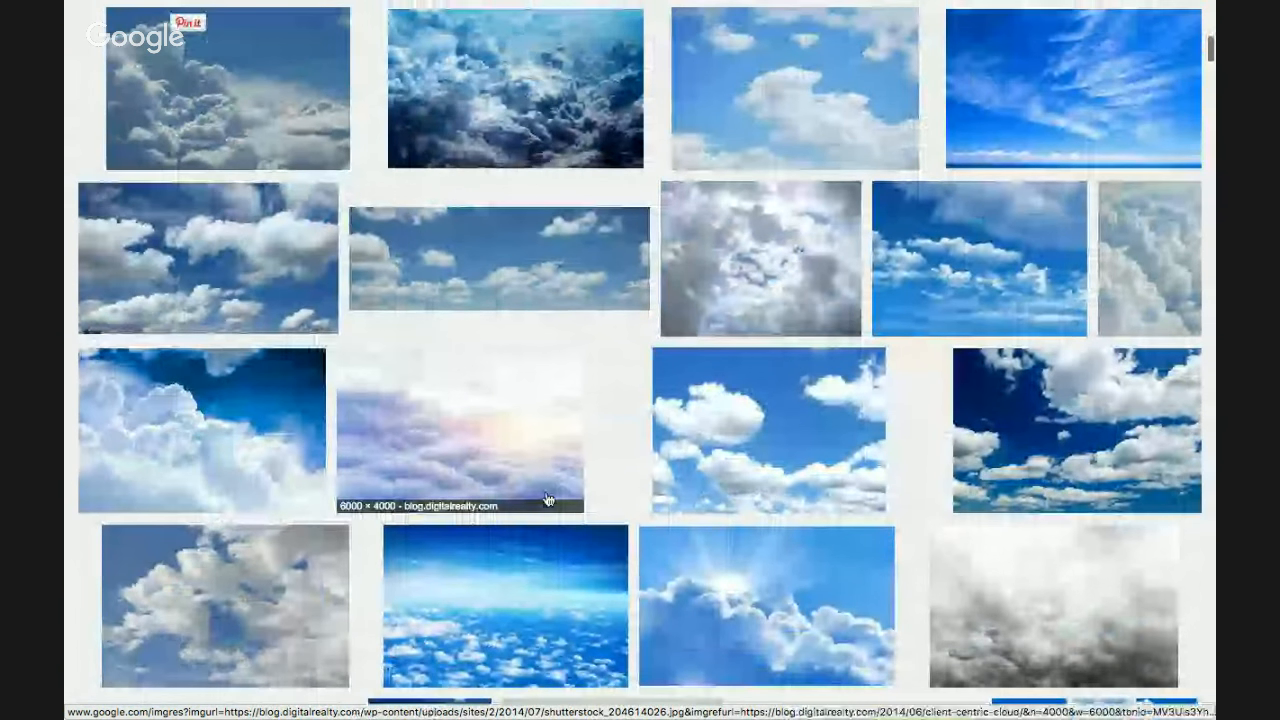
mouse_move(548, 500)
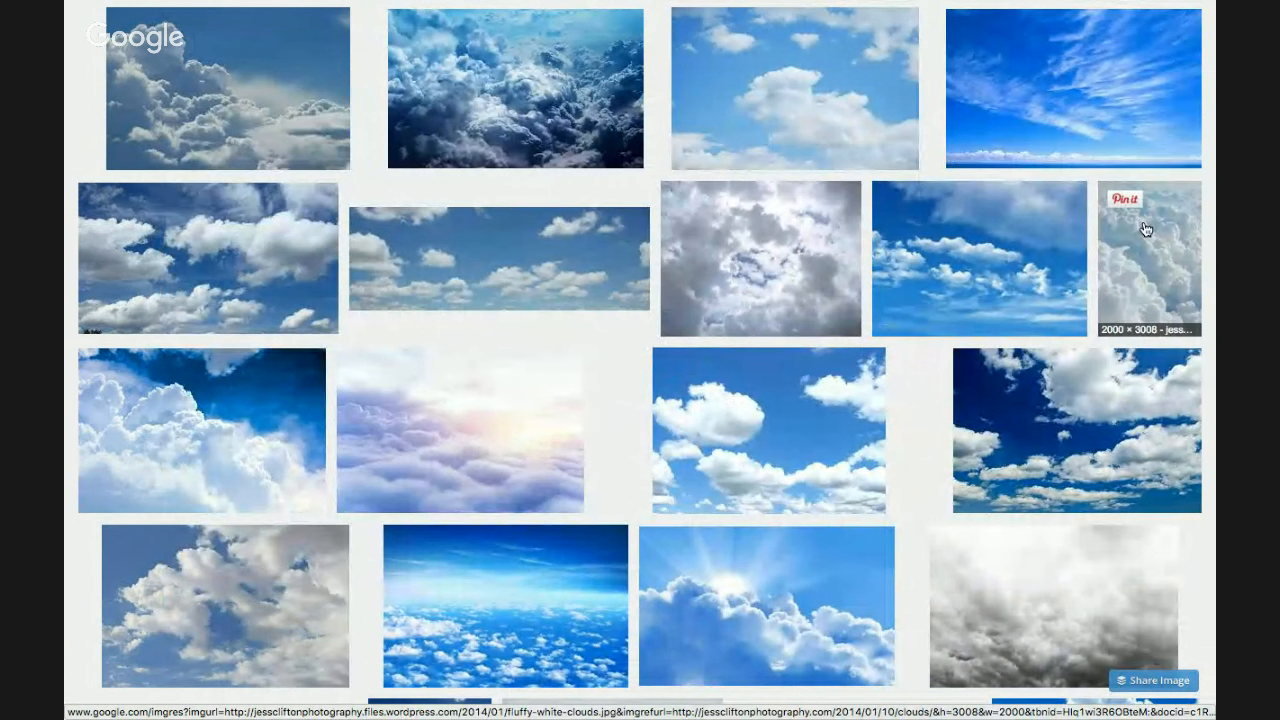
mouse_move(1146, 255)
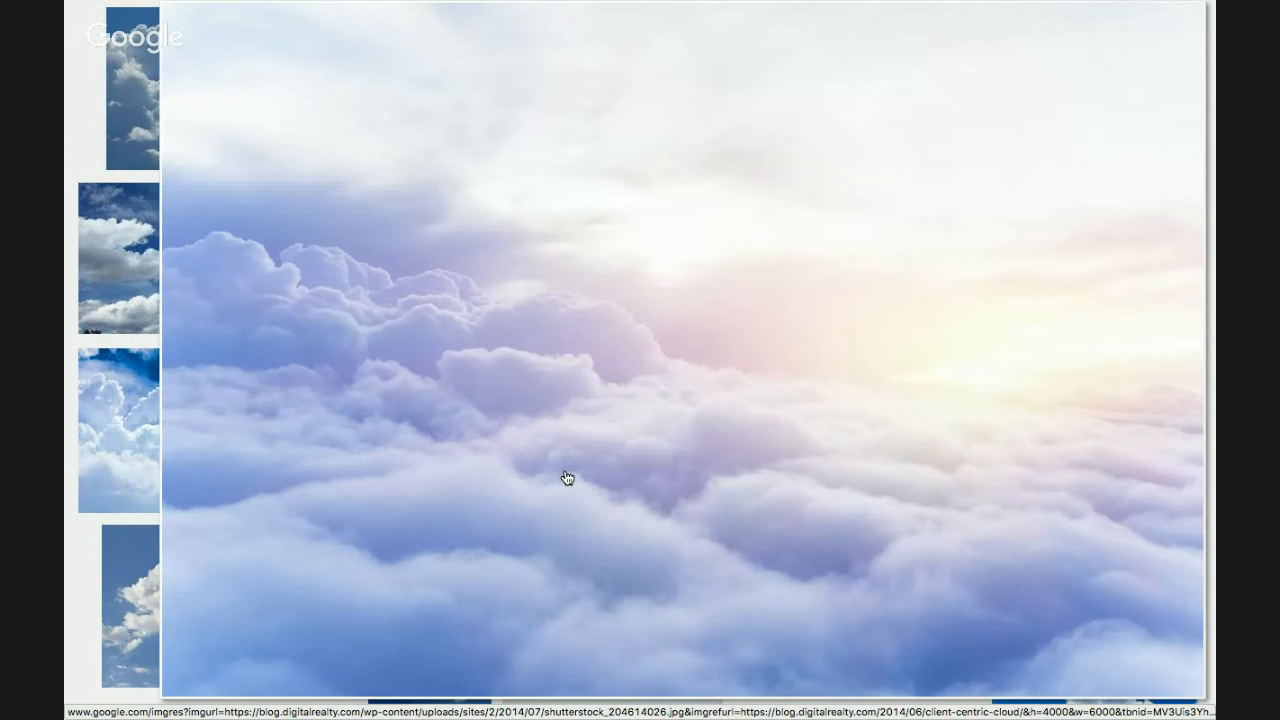
Step: Copy the pastel cloud photo and paste it into Photoshop above Layer 2
click(566, 478)
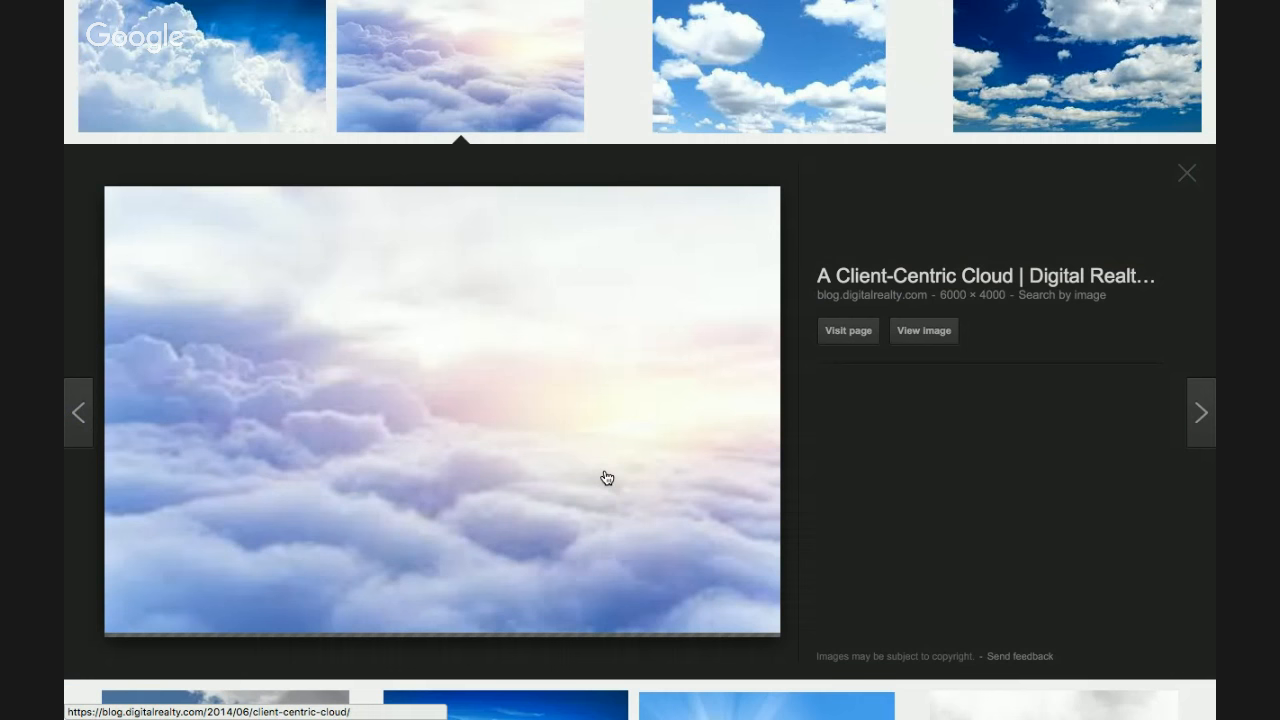
right_click(665, 458)
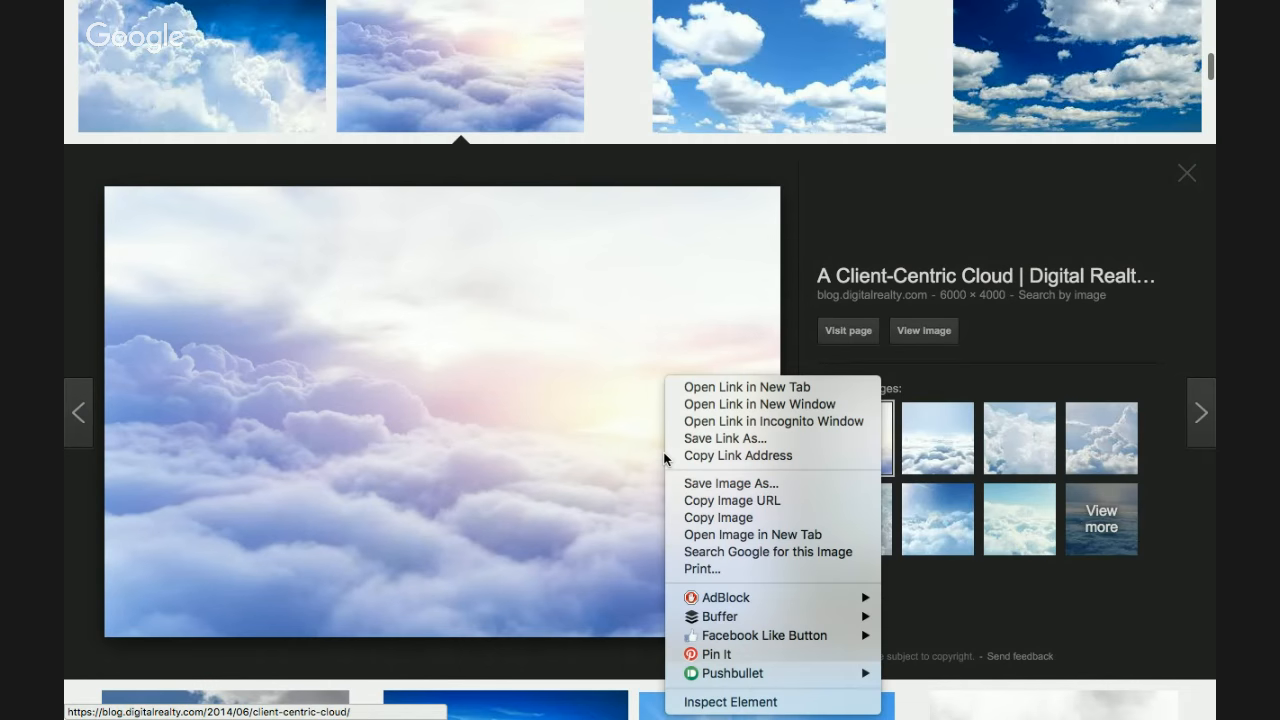
key(super+Tab)
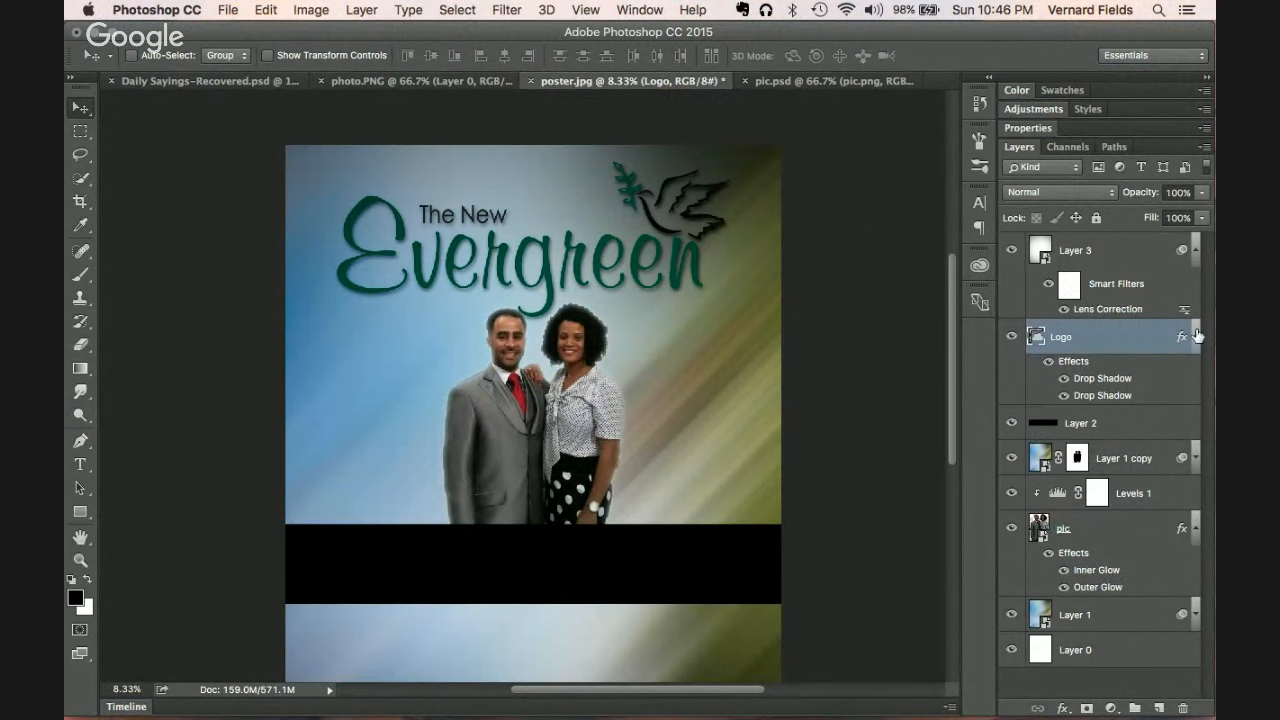
click(1196, 337)
click(1116, 377)
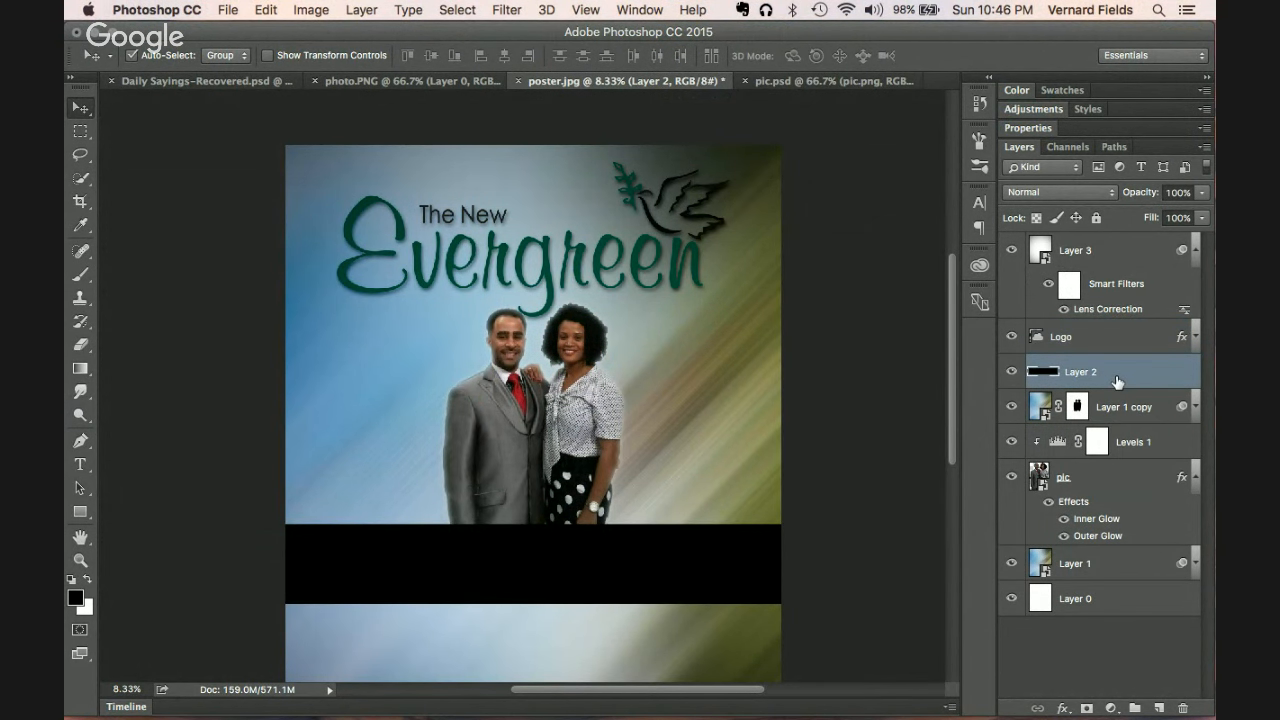
key(super+v)
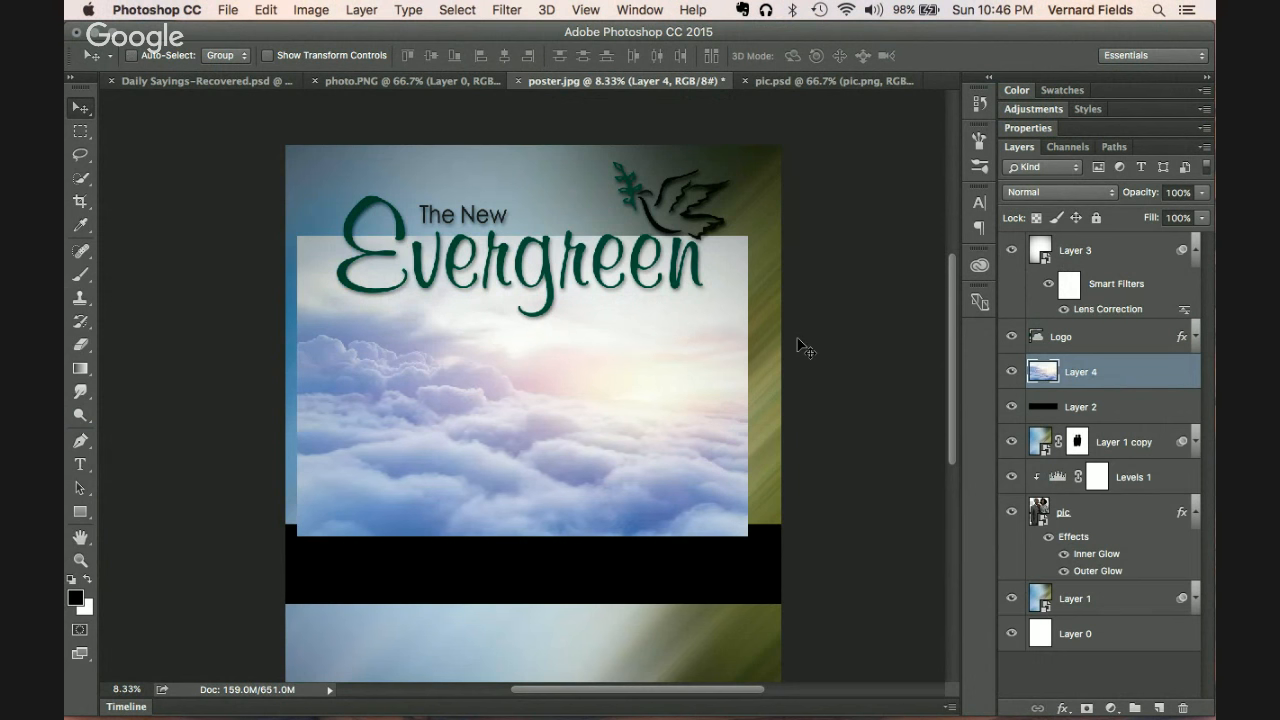
Step: Scale the clouds to about 112%, stretch them to the top edge, and move Layer 4 above Layer 1
key(super+t)
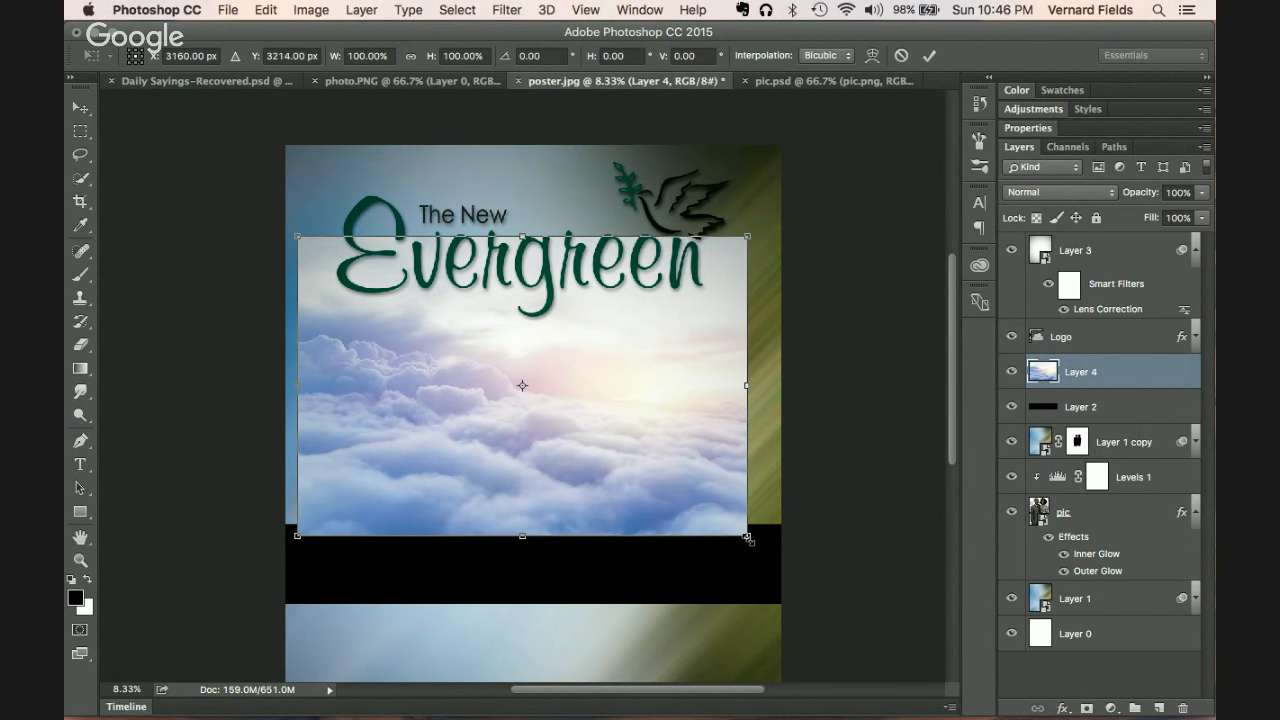
drag(747, 537, 774, 553)
drag(735, 509, 748, 485)
drag(532, 183, 527, 142)
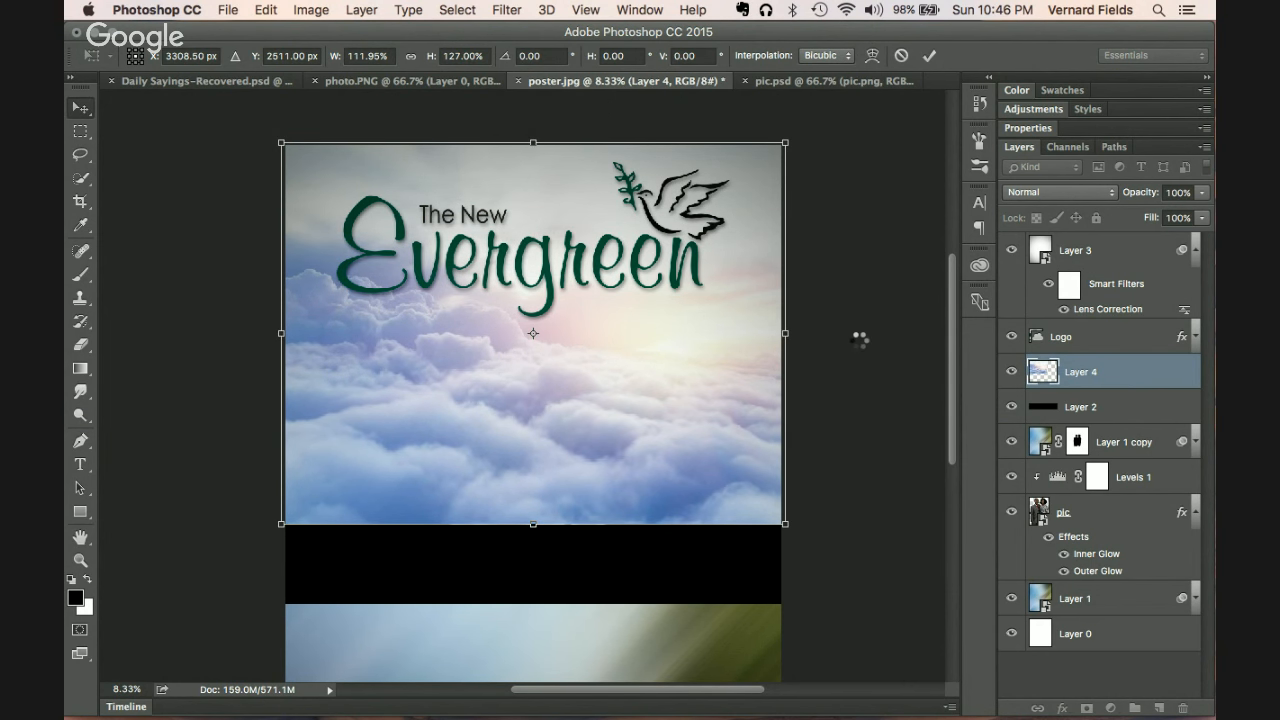
drag(1109, 383, 1148, 586)
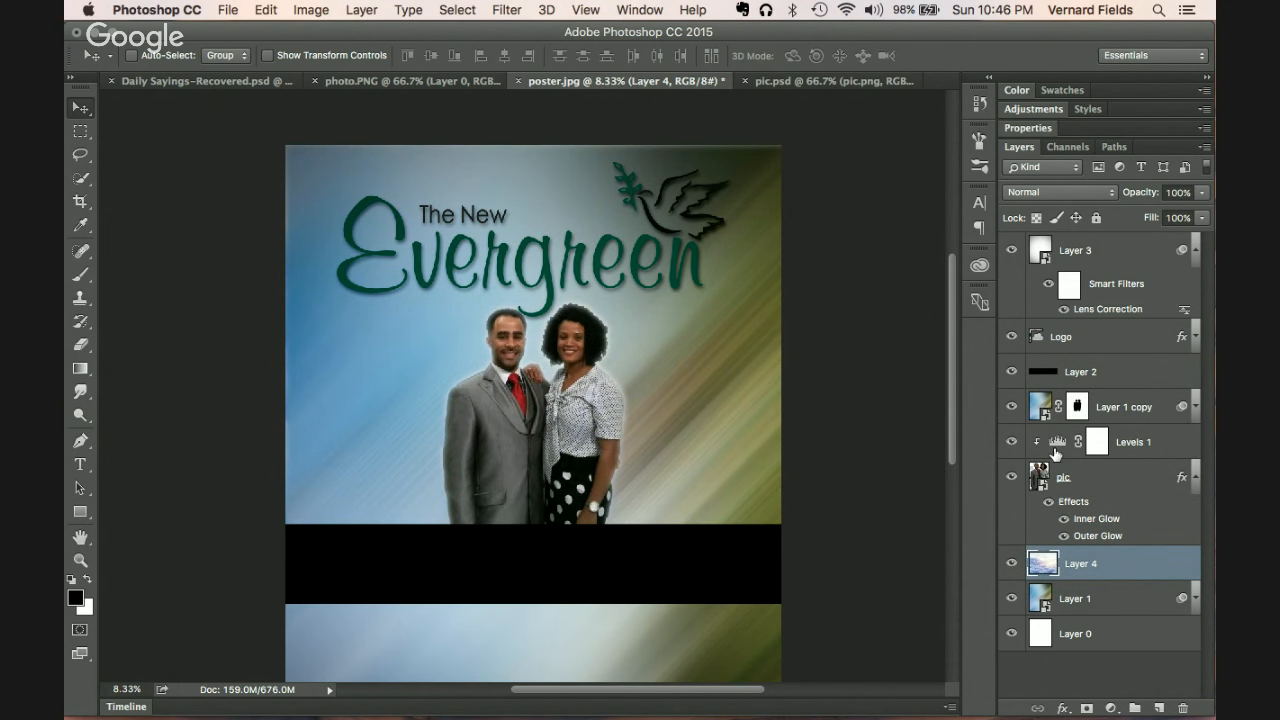
Step: Move Layer 4 up below Layer 2 and blend it with Soft Light after trying Screen and Overlay
click(1010, 406)
click(1010, 406)
drag(1133, 572, 1095, 402)
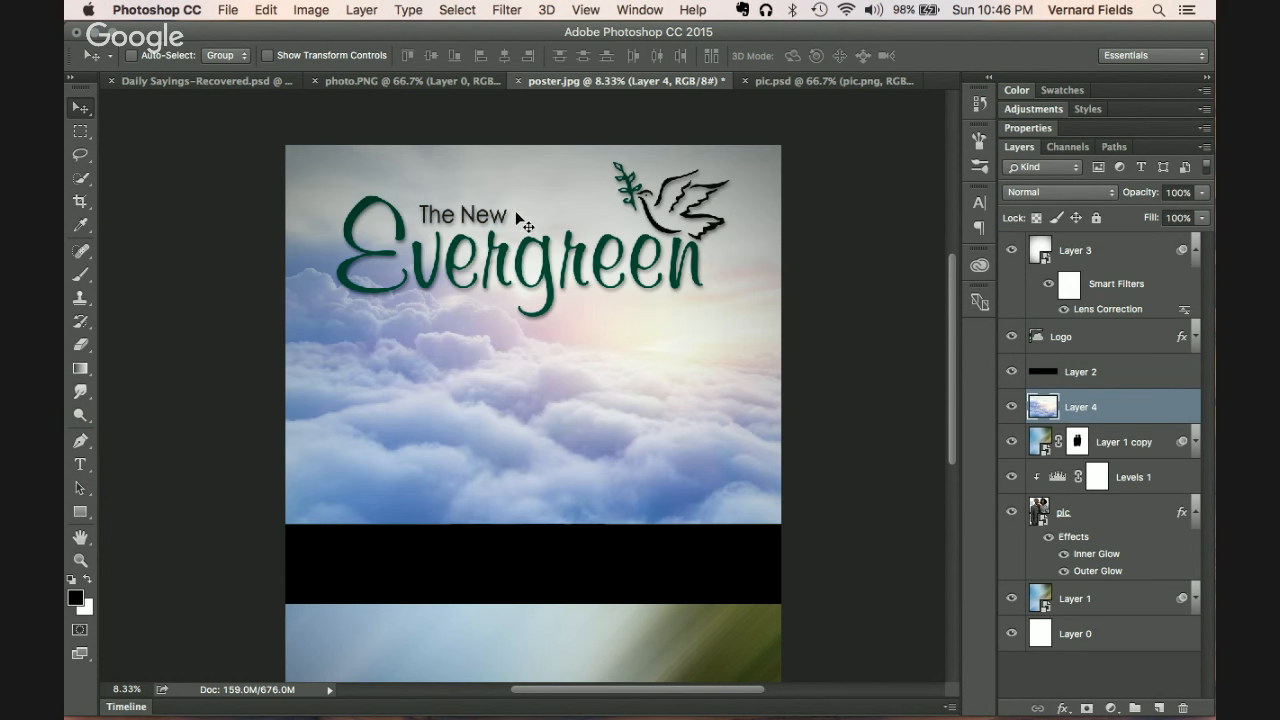
click(1058, 192)
click(1050, 316)
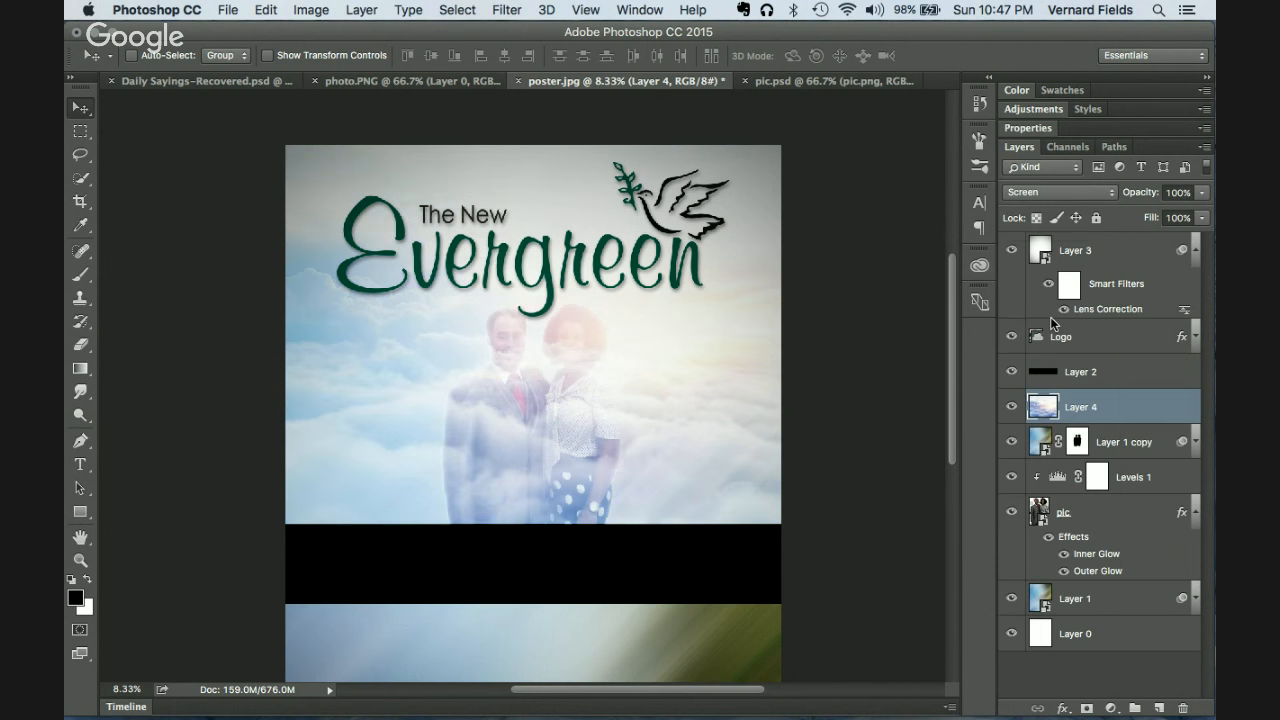
click(1052, 192)
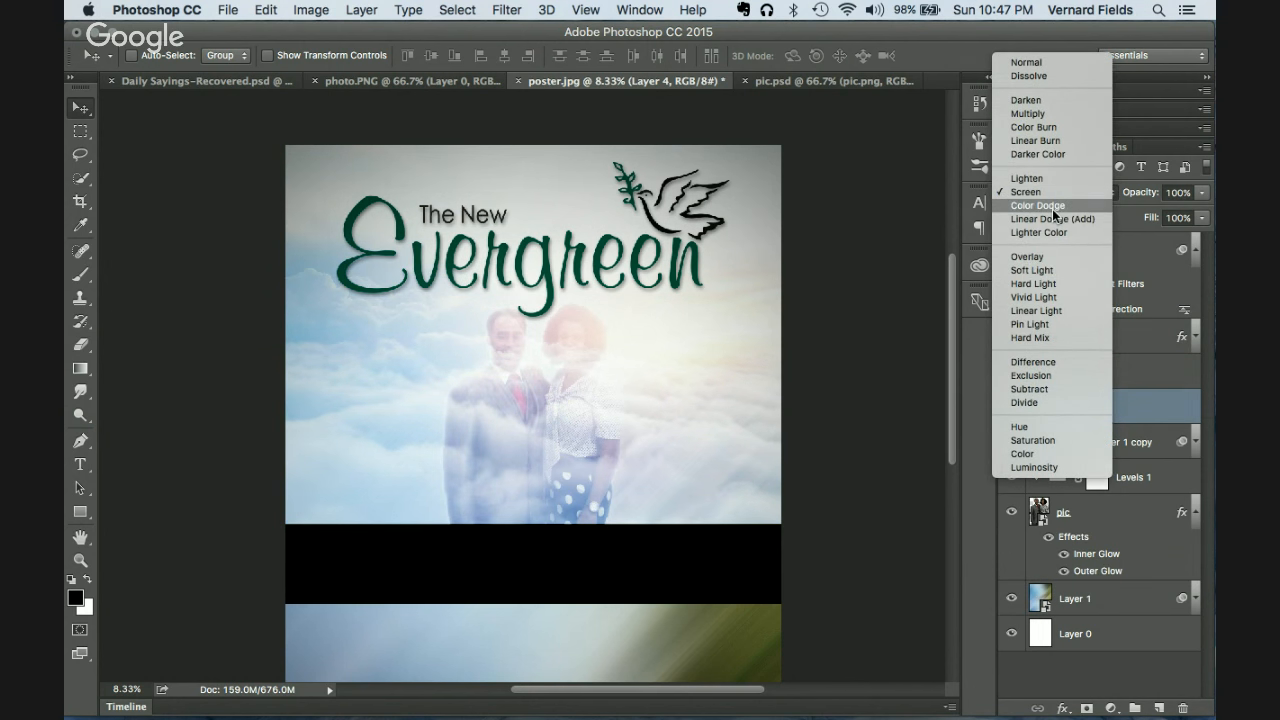
click(1039, 259)
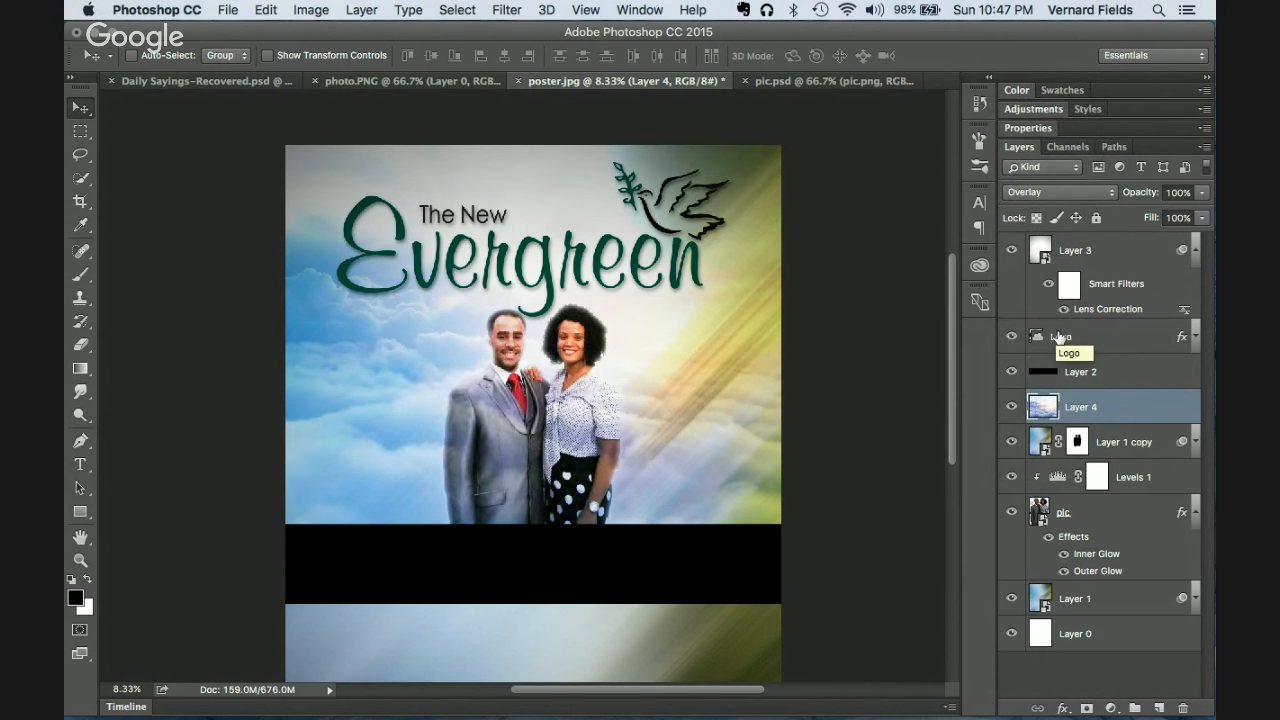
click(1051, 197)
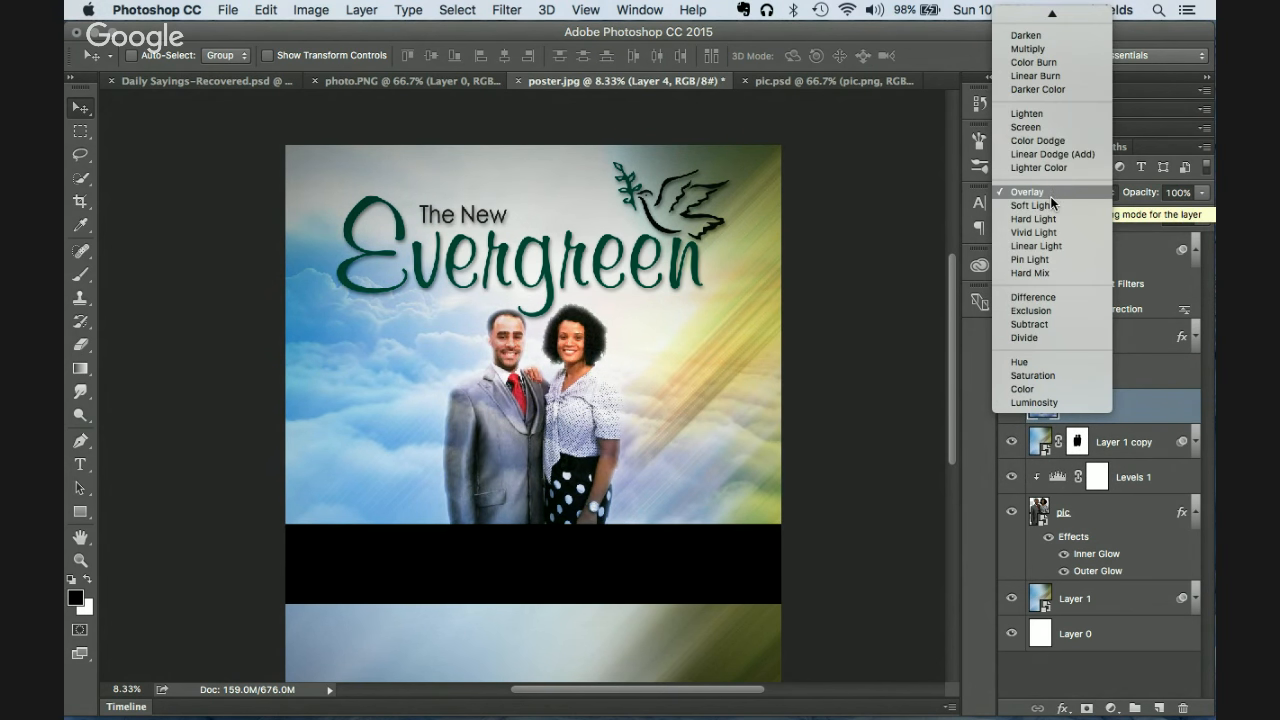
click(1049, 206)
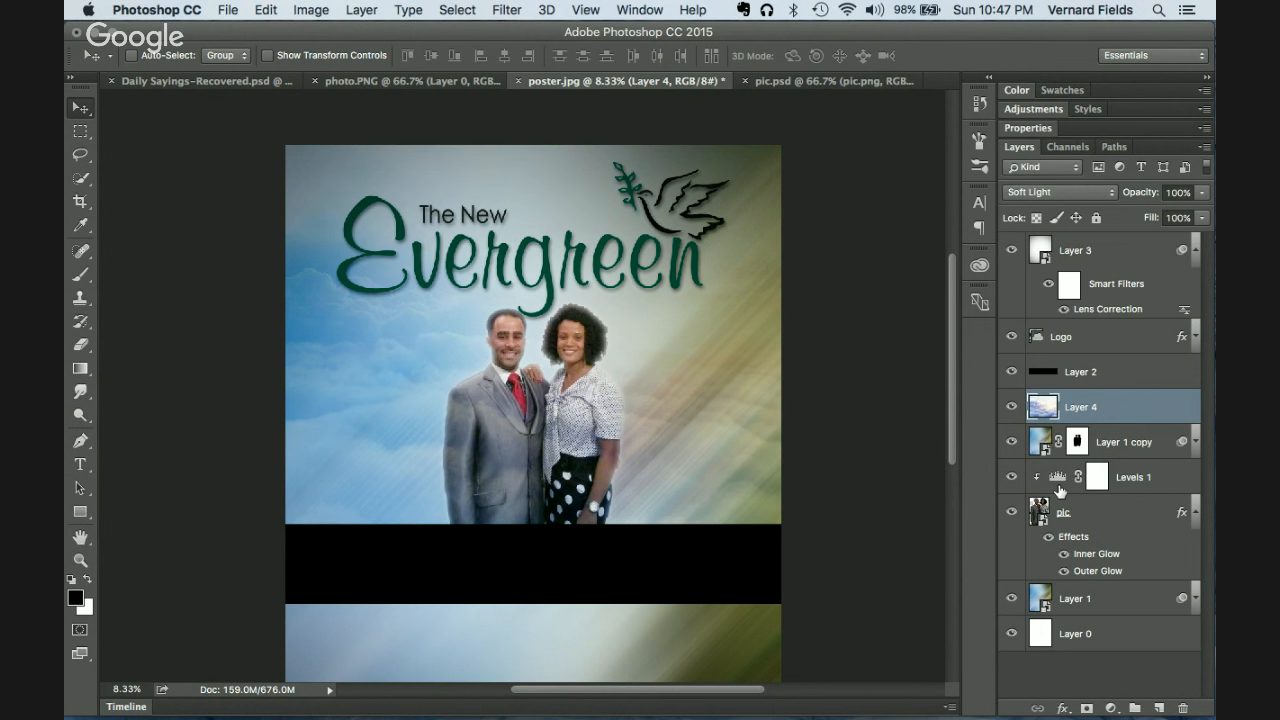
Step: Desaturate the cloud layer to greyscale with Shift+Cmd+U
mouse_move(730, 718)
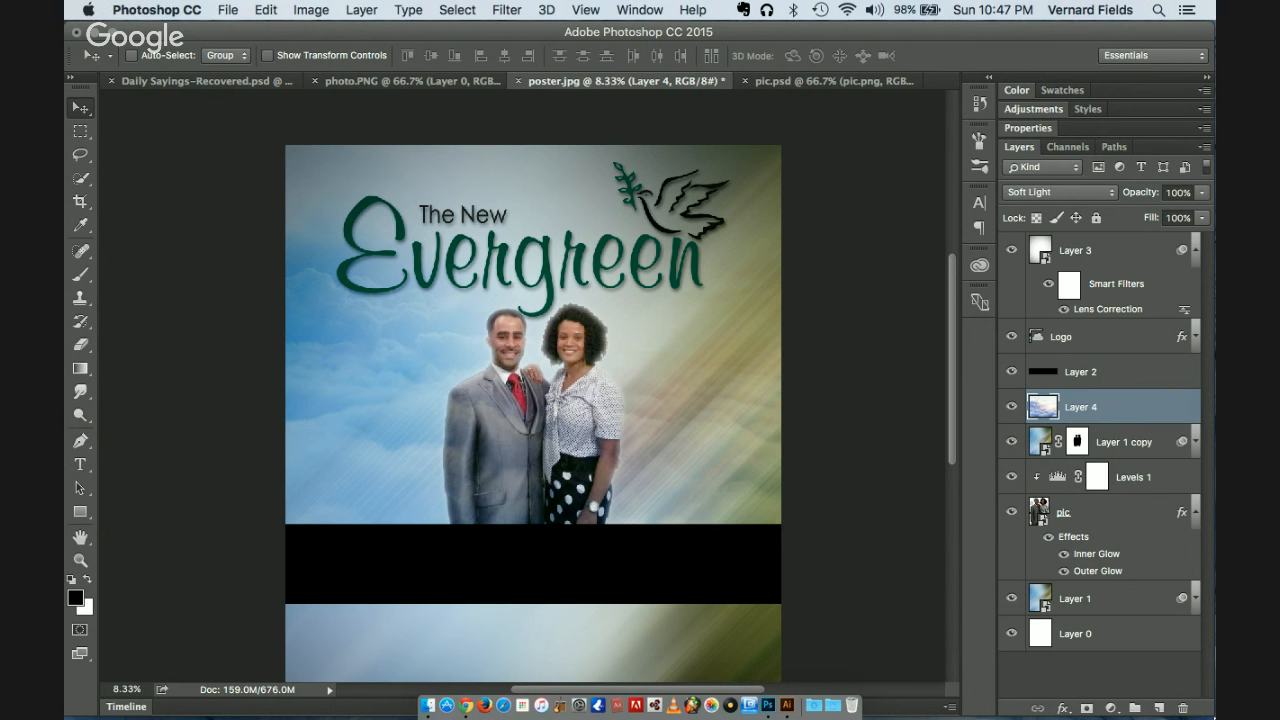
key(super+shift+u)
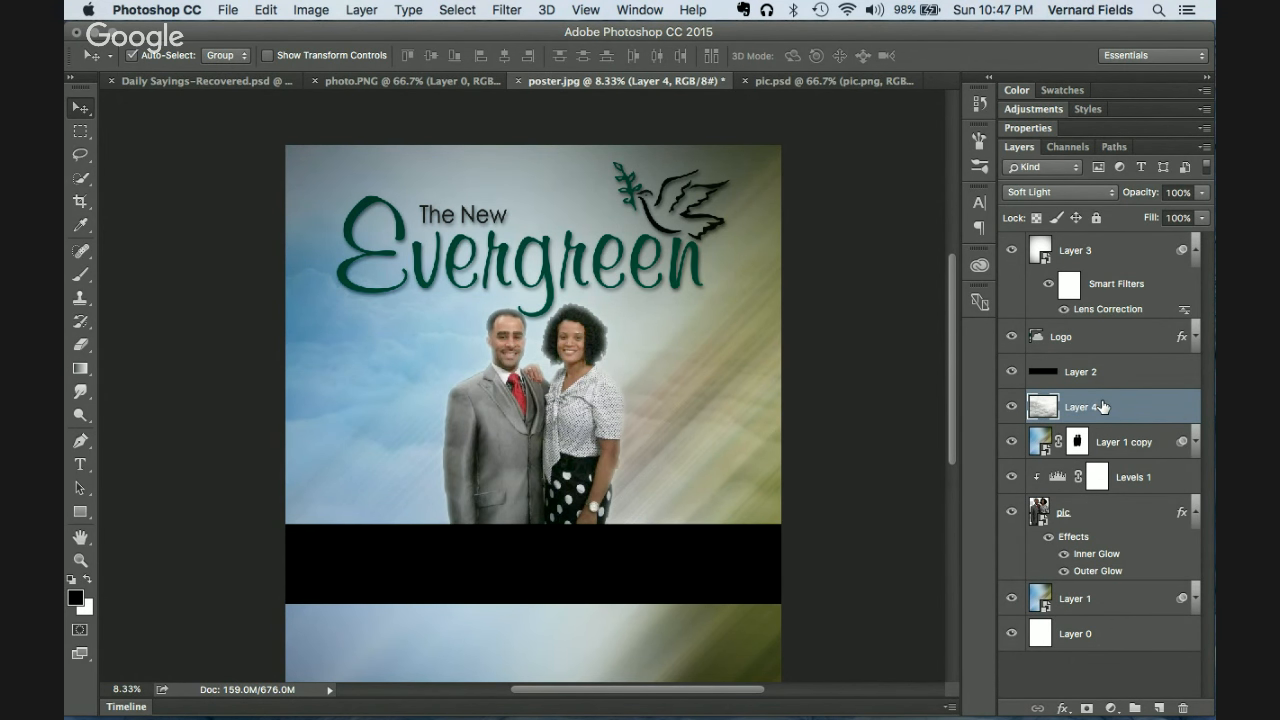
key(super+l)
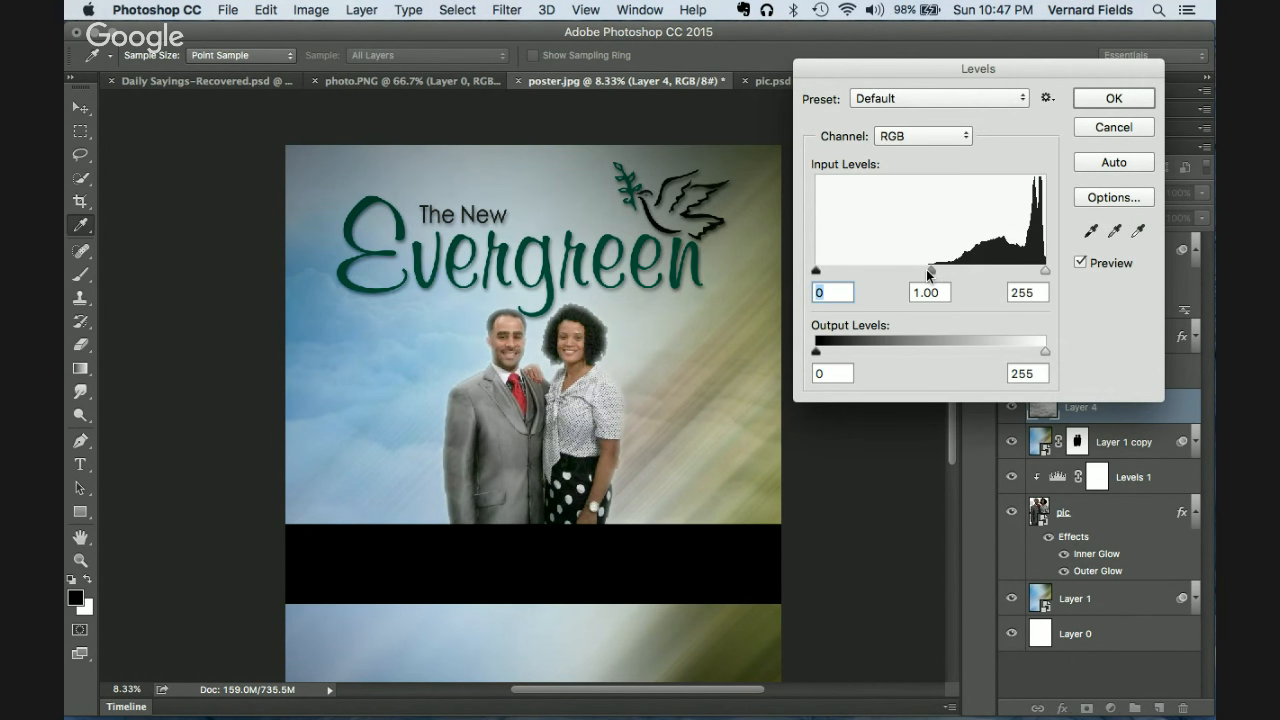
Step: Raise the Levels black input to 80 on the cloud layer and apply it
drag(817, 270, 888, 279)
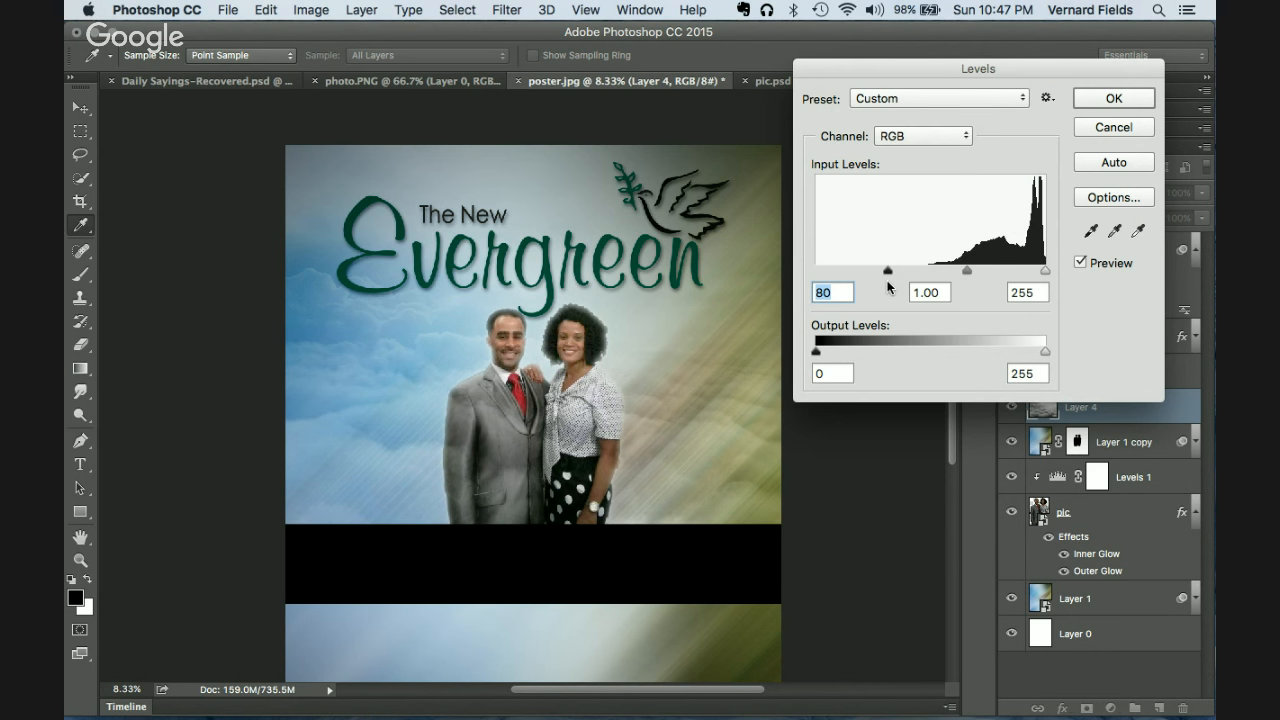
click(1087, 97)
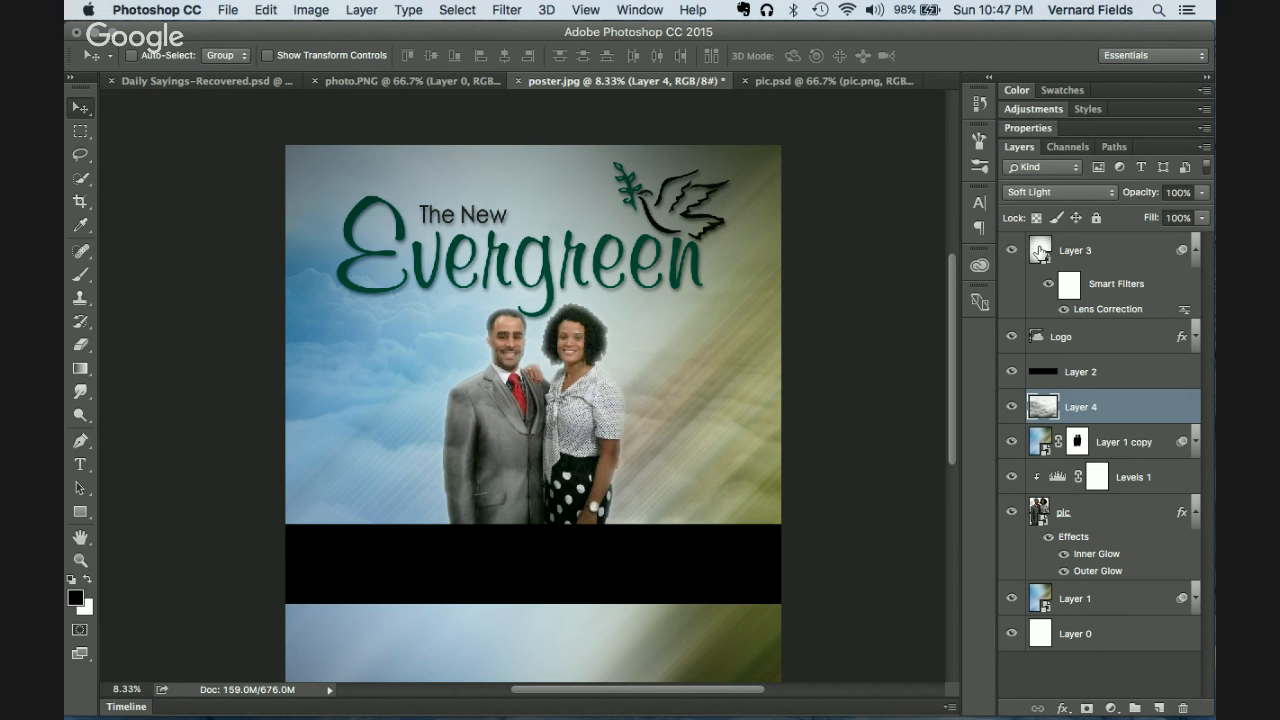
Step: Set the vignette Layer 3 to 30% opacity, then select the cloud Layer 4
click(1011, 252)
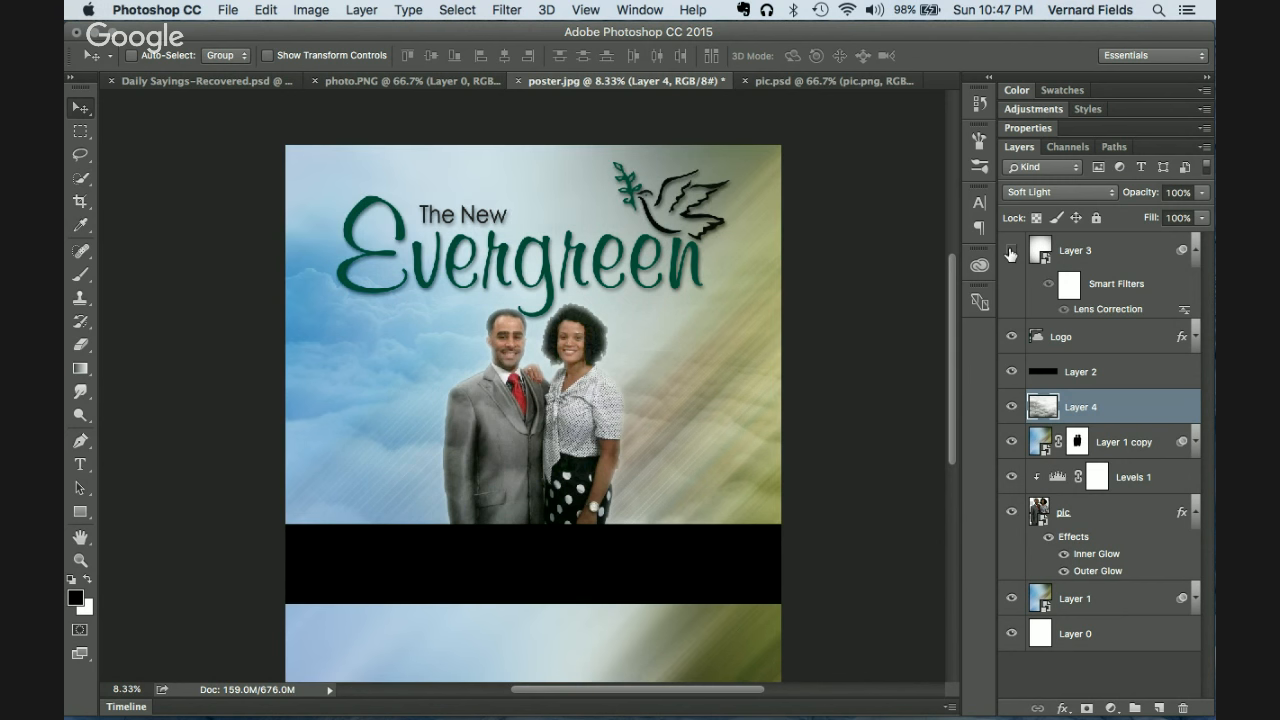
click(1011, 252)
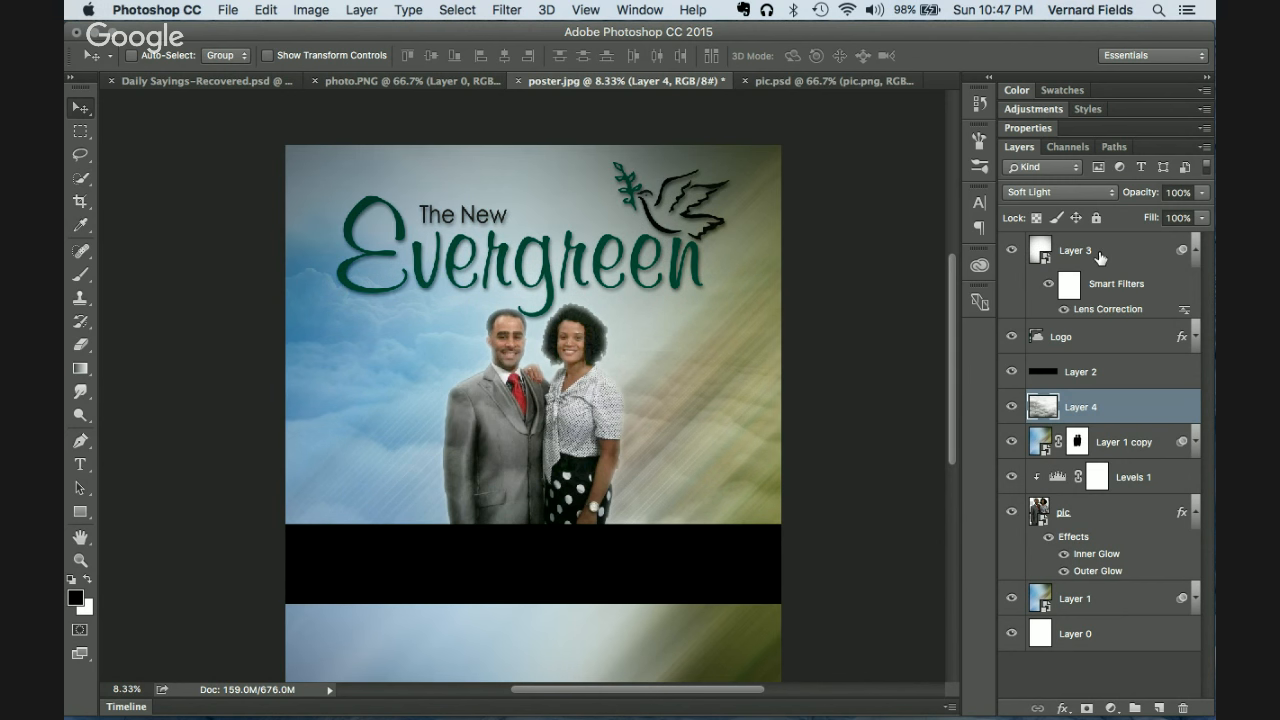
click(1099, 257)
click(1177, 192)
text(30)
key(Return)
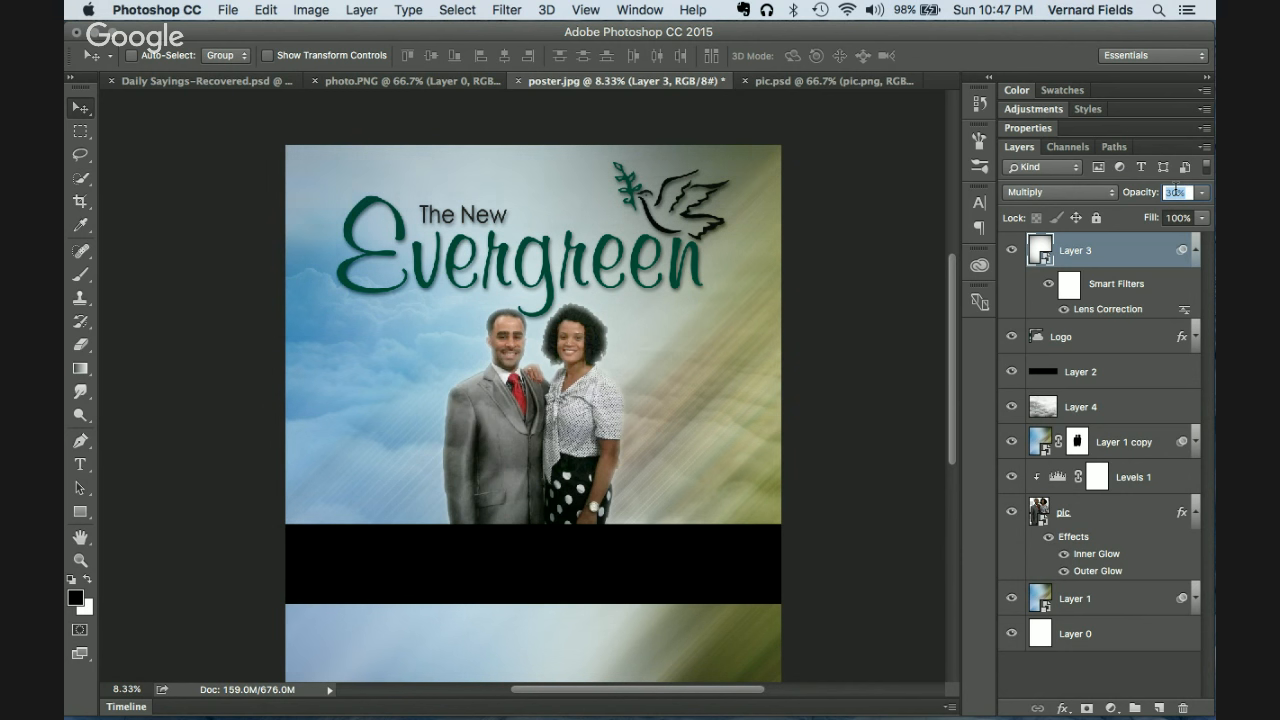
key(Return)
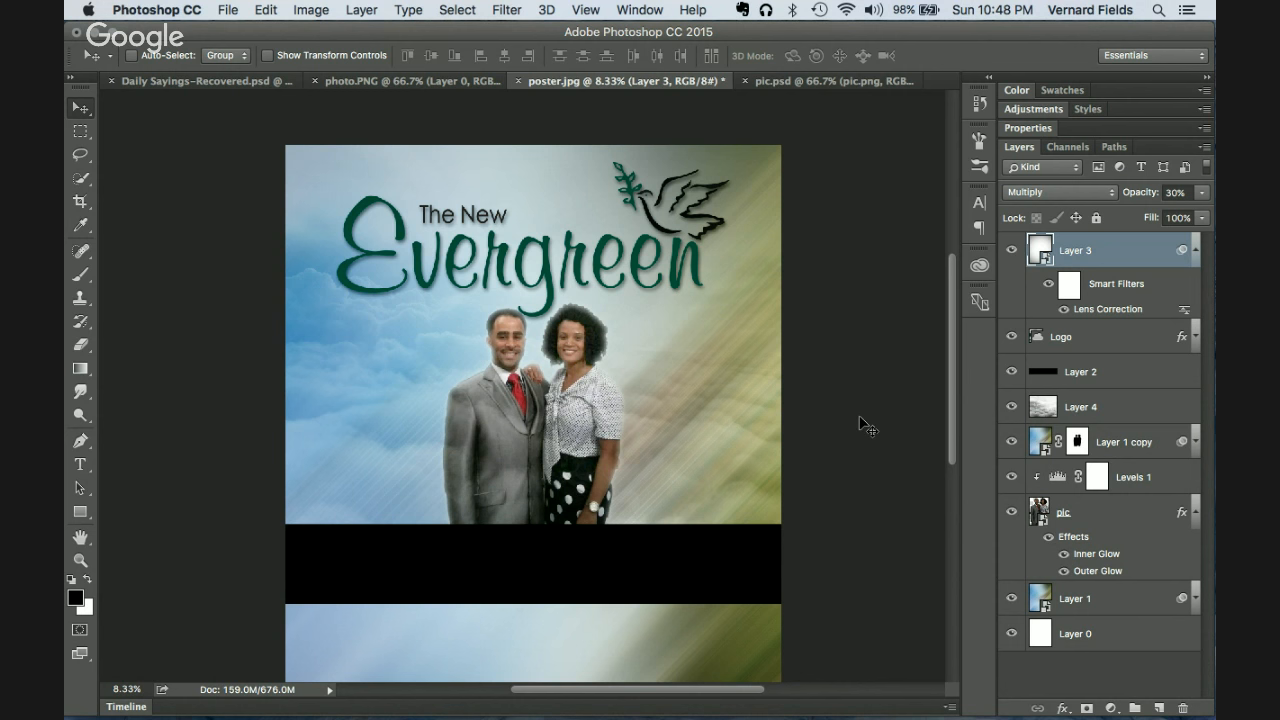
scroll(866, 425, down, 3)
scroll(866, 425, up, 2)
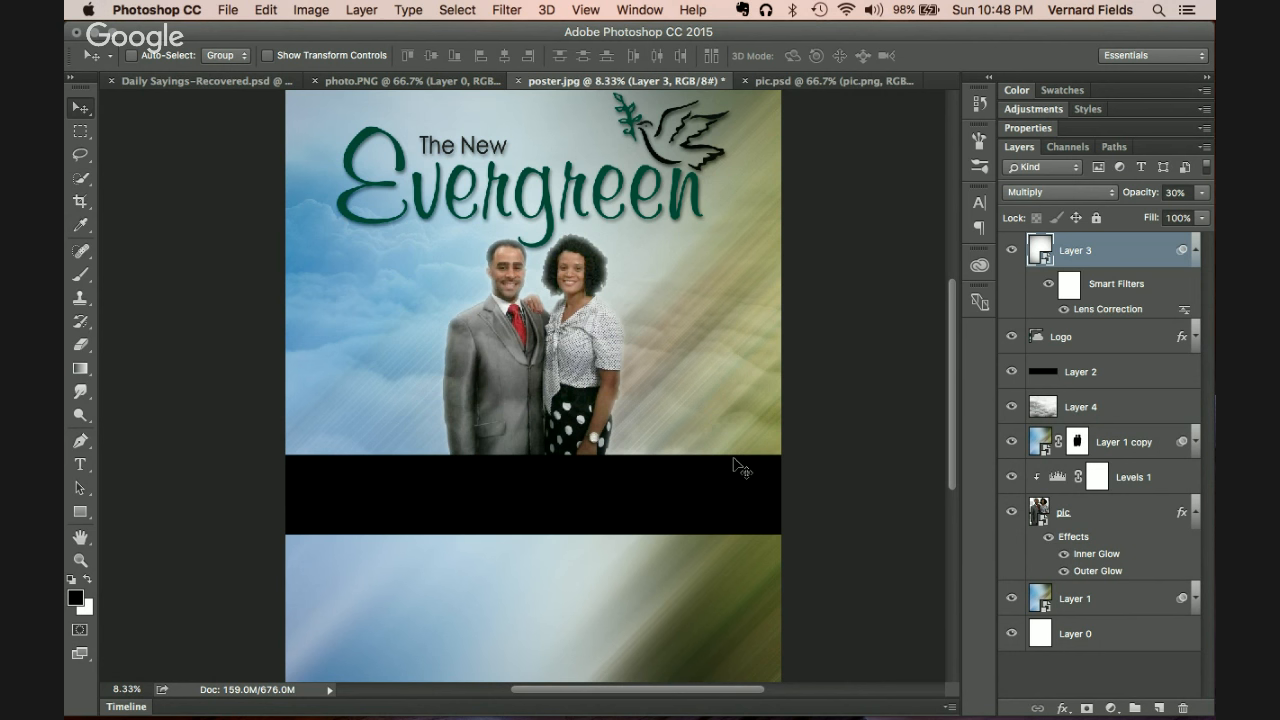
click(1043, 407)
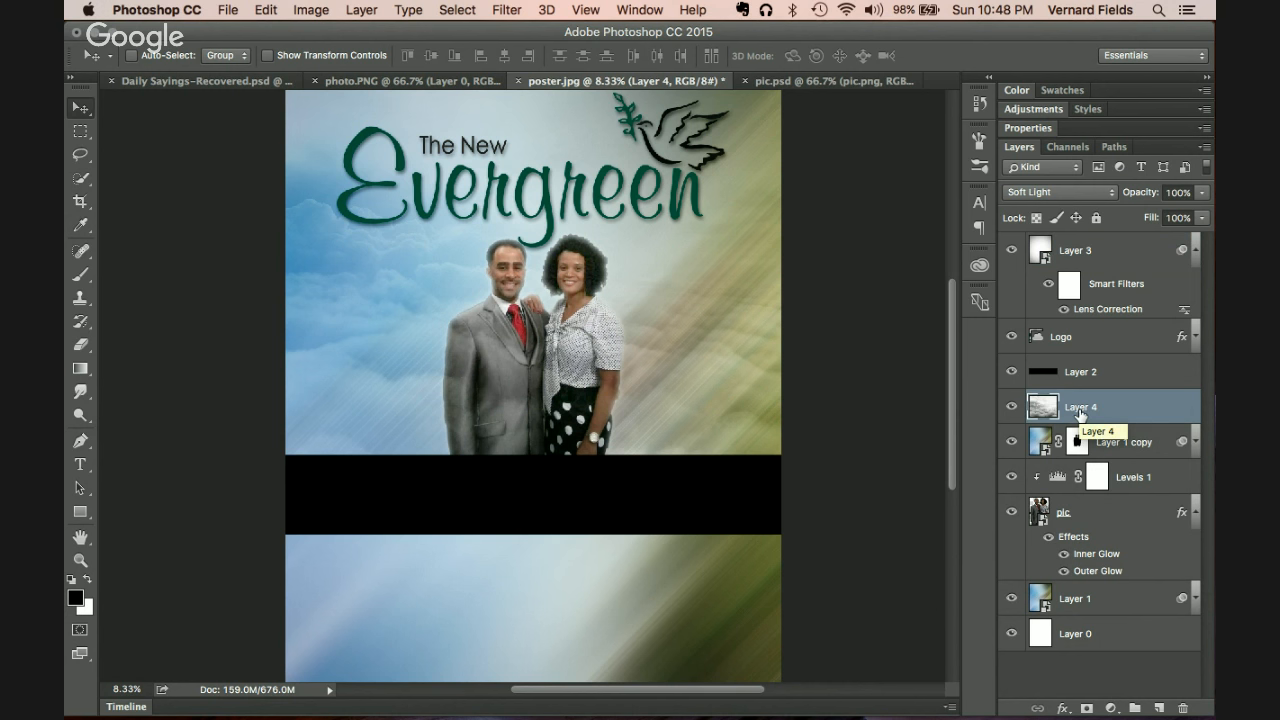
Step: Add a layer mask to Layer 4 and draw right-to-left gradients to fade the clouds
click(1088, 709)
click(79, 369)
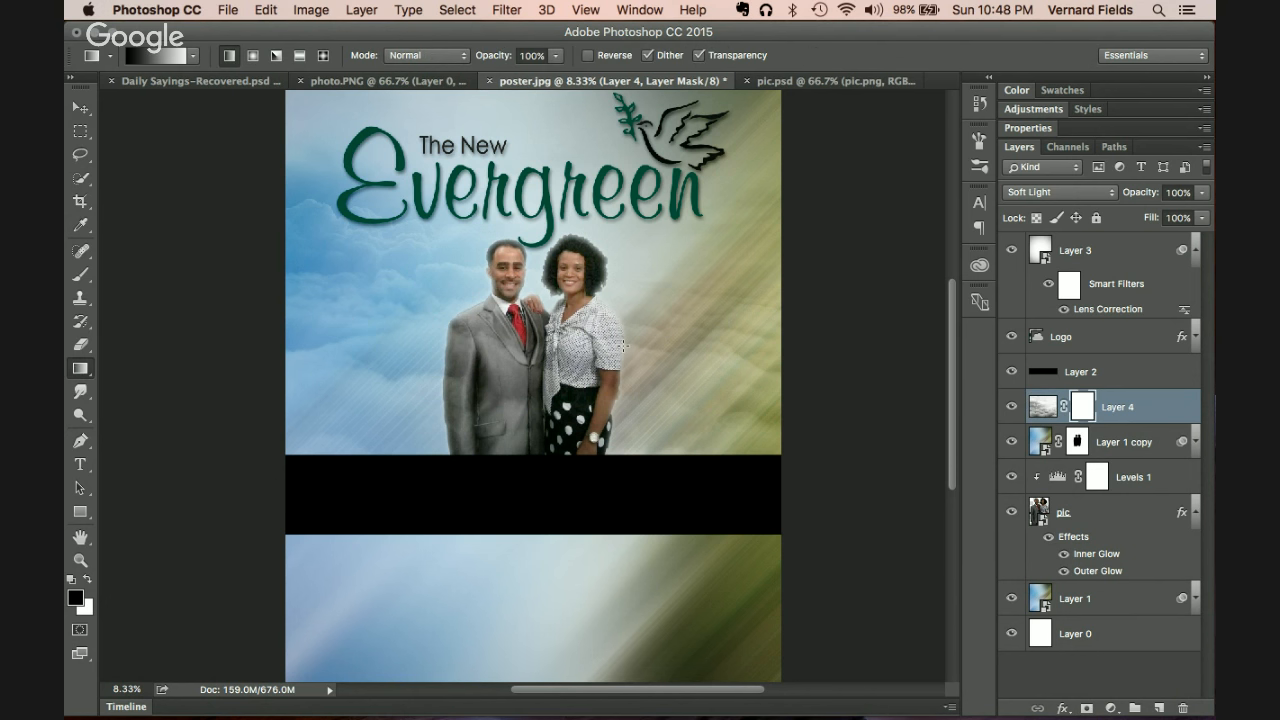
drag(688, 347, 431, 361)
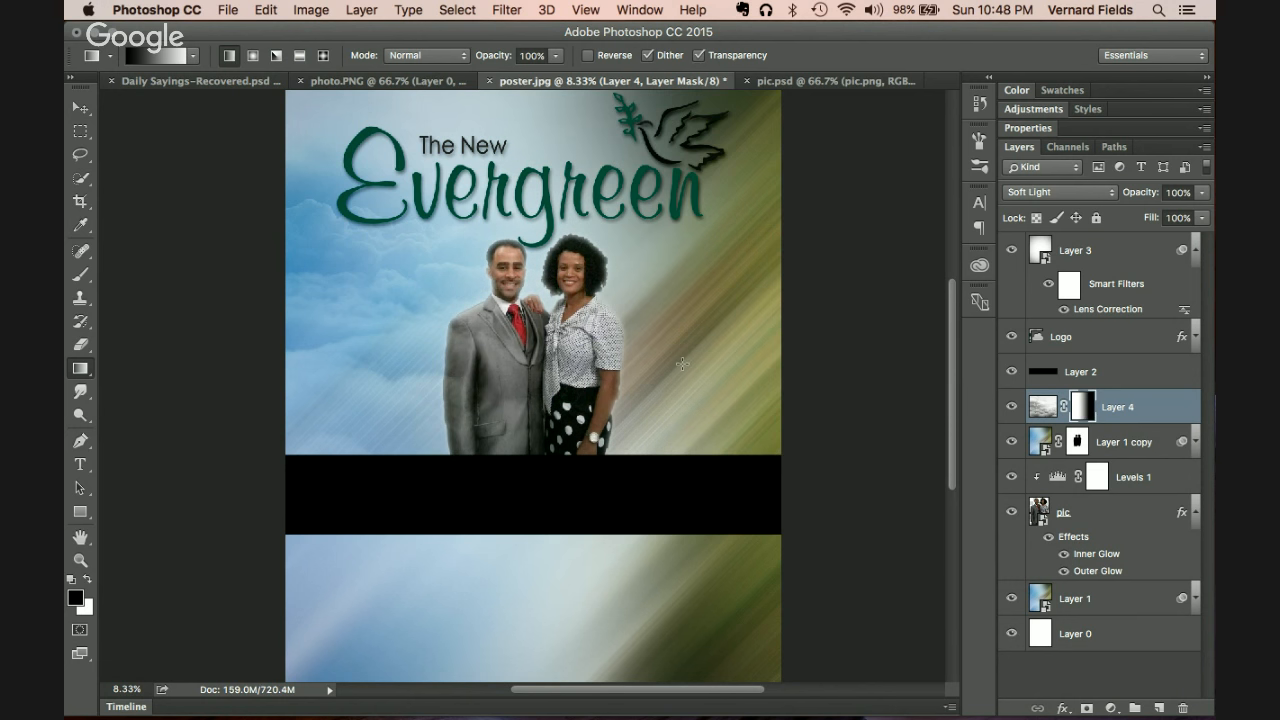
drag(803, 326, 359, 341)
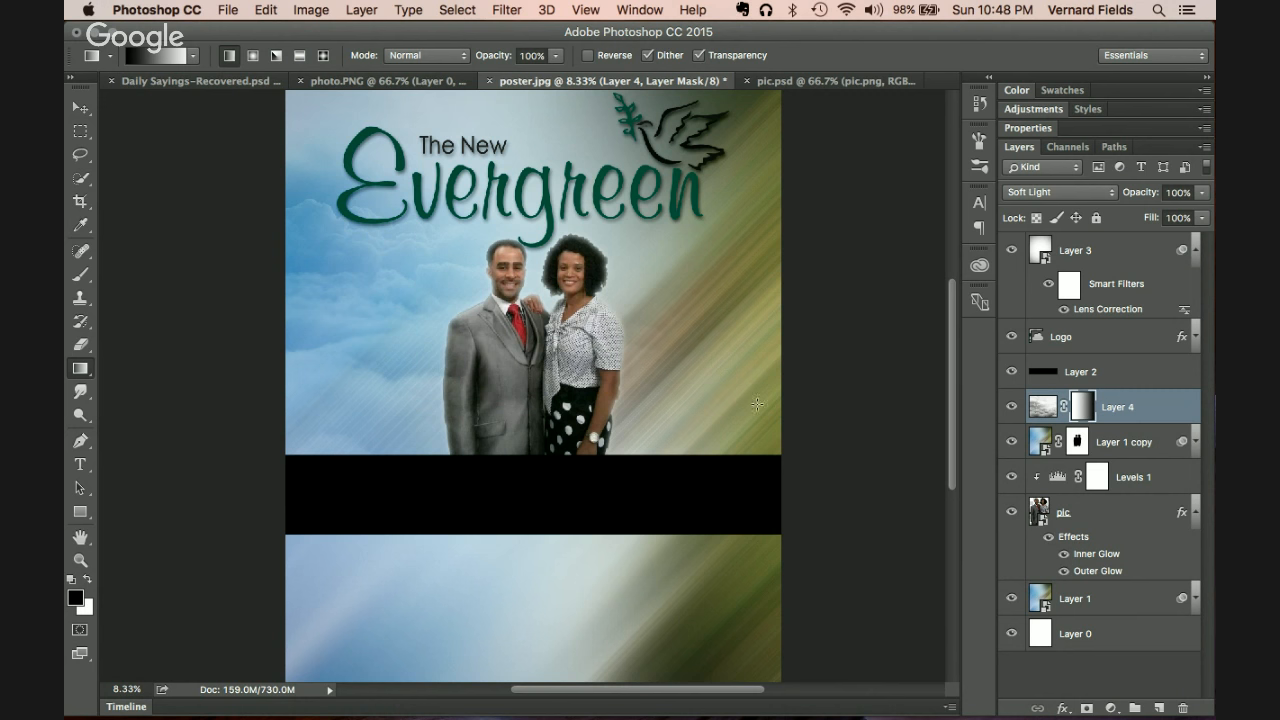
drag(770, 404, 197, 408)
drag(756, 300, 474, 340)
Step: Redraw the mask gradient diagonally across the couple until the clouds blend smoothly
drag(775, 437, 372, 243)
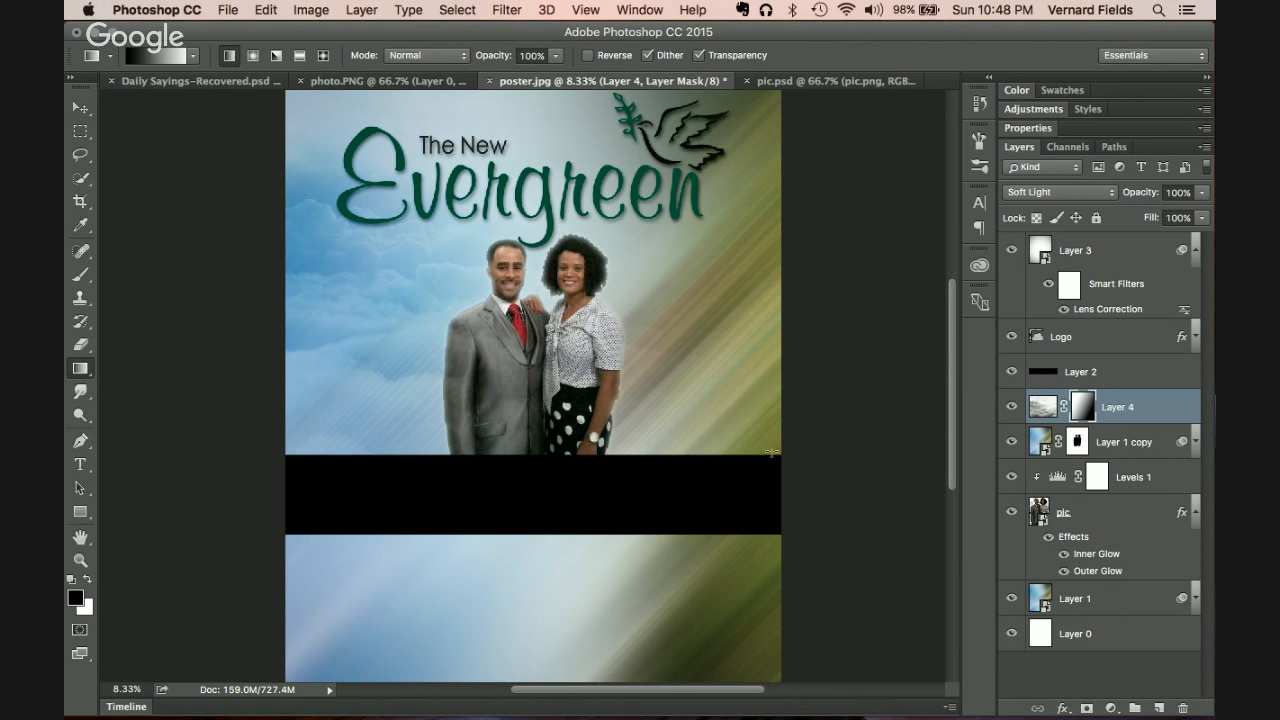
drag(577, 436, 216, 144)
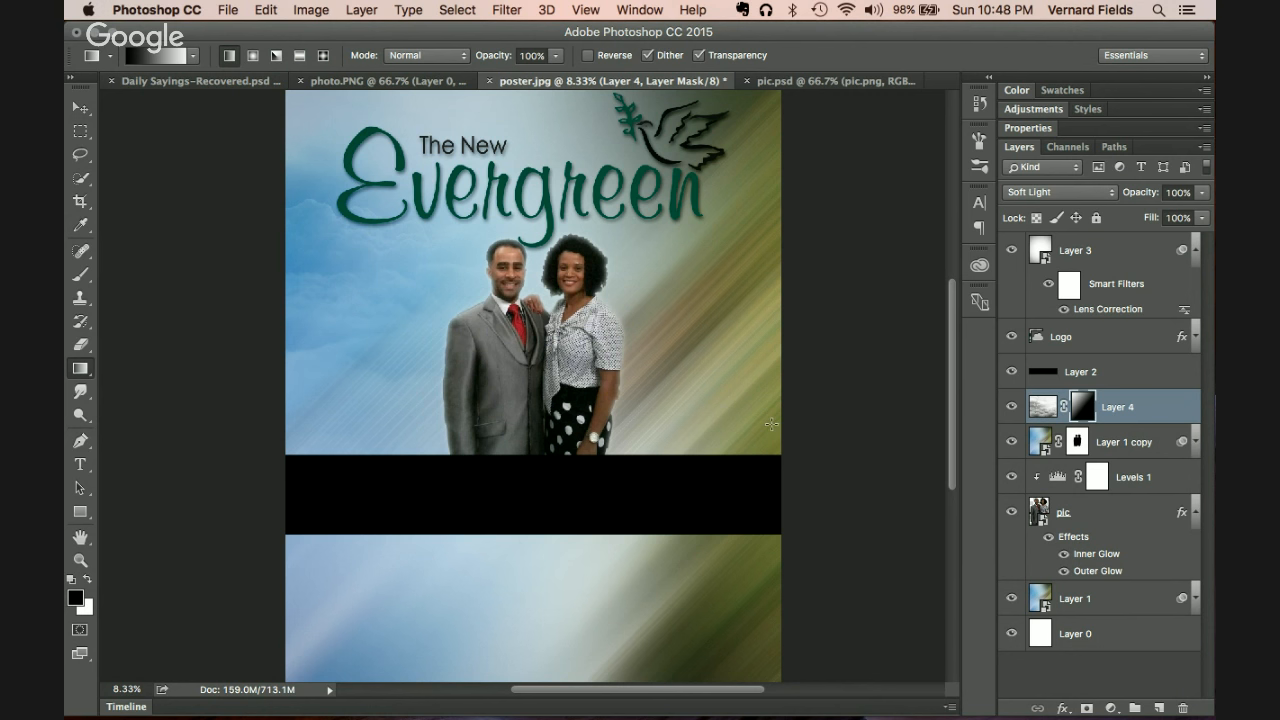
drag(209, 194, 488, 350)
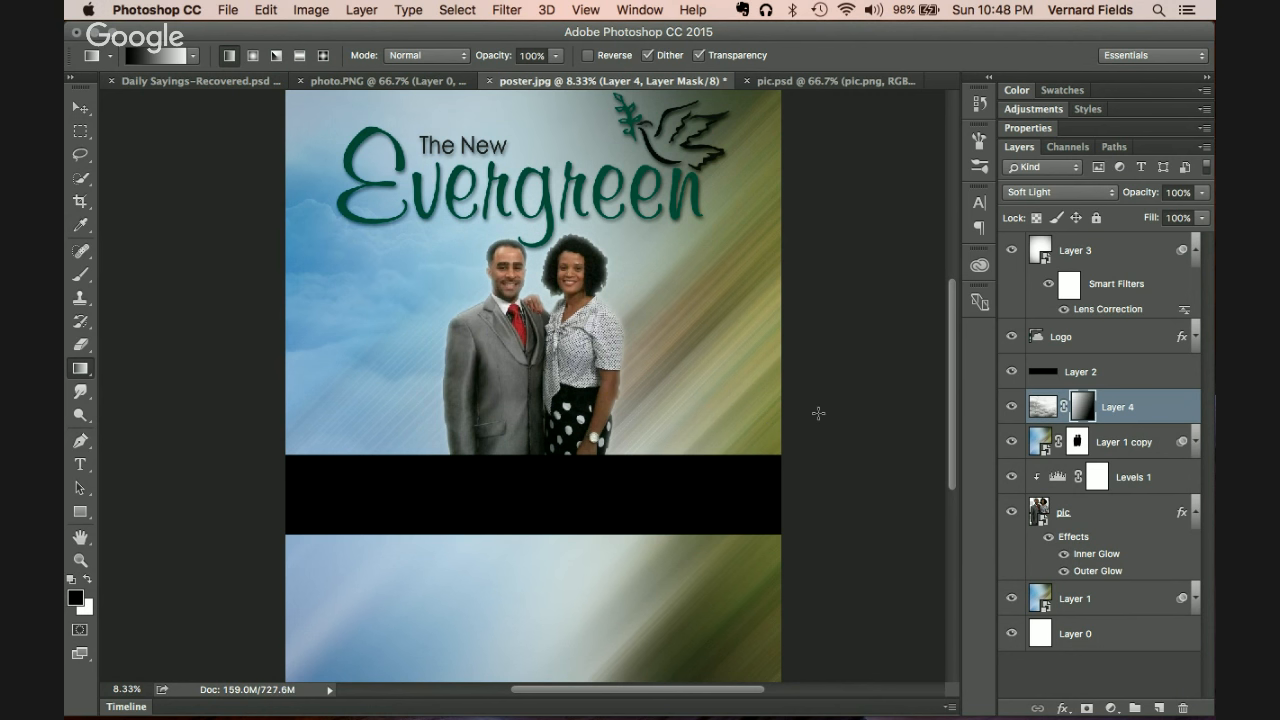
drag(276, 226, 209, 207)
scroll(268, 214, down, 1)
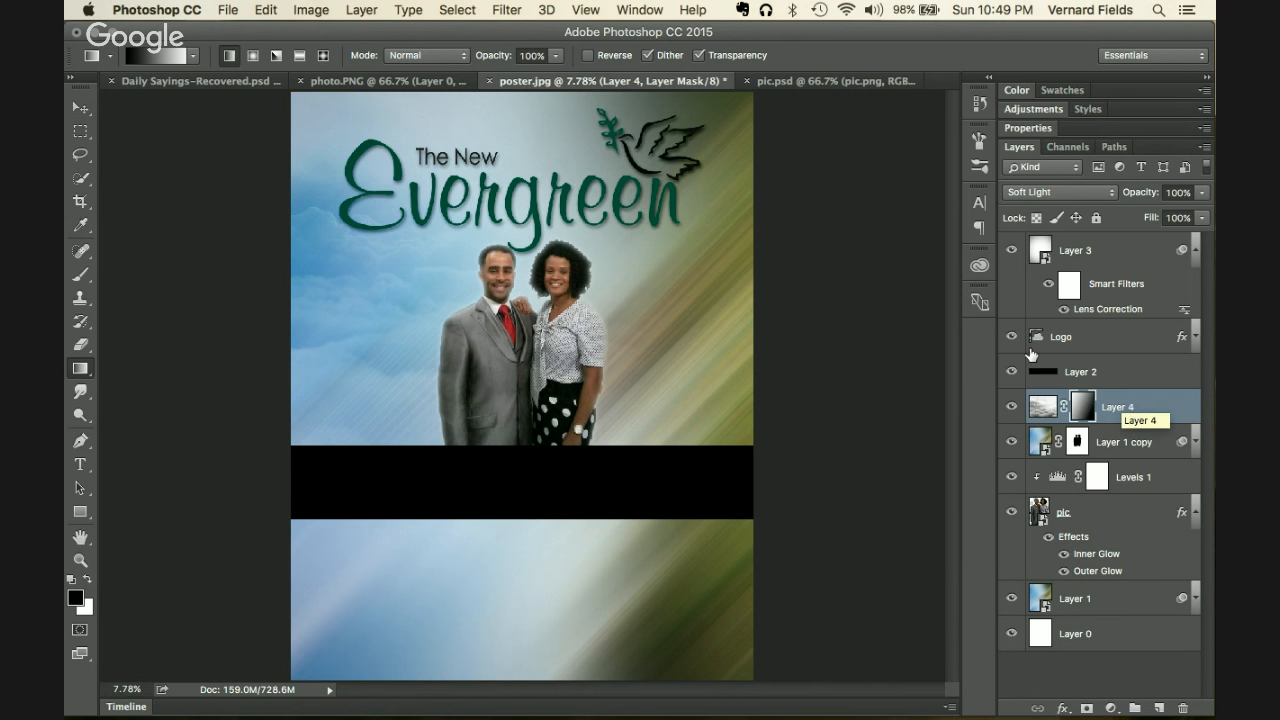
Step: Draw a circular elliptical selection beside the dove at the poster's top right
click(81, 135)
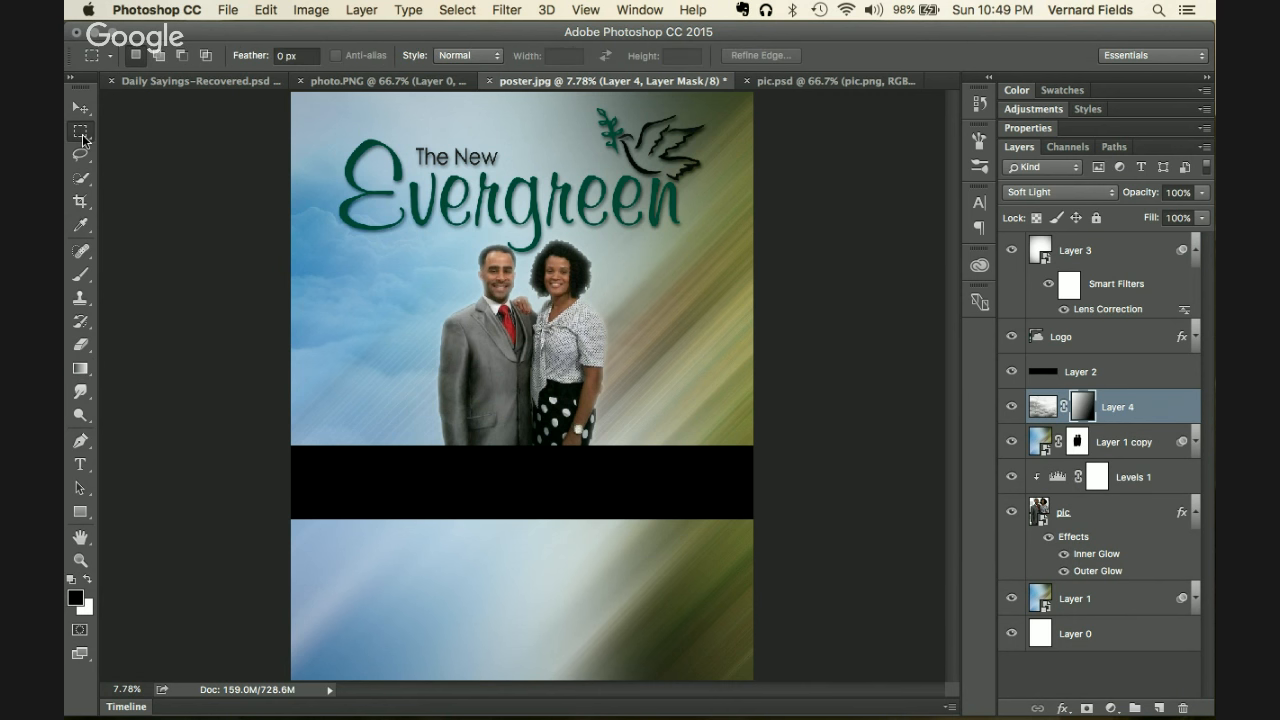
drag(81, 135, 137, 146)
drag(717, 120, 778, 161)
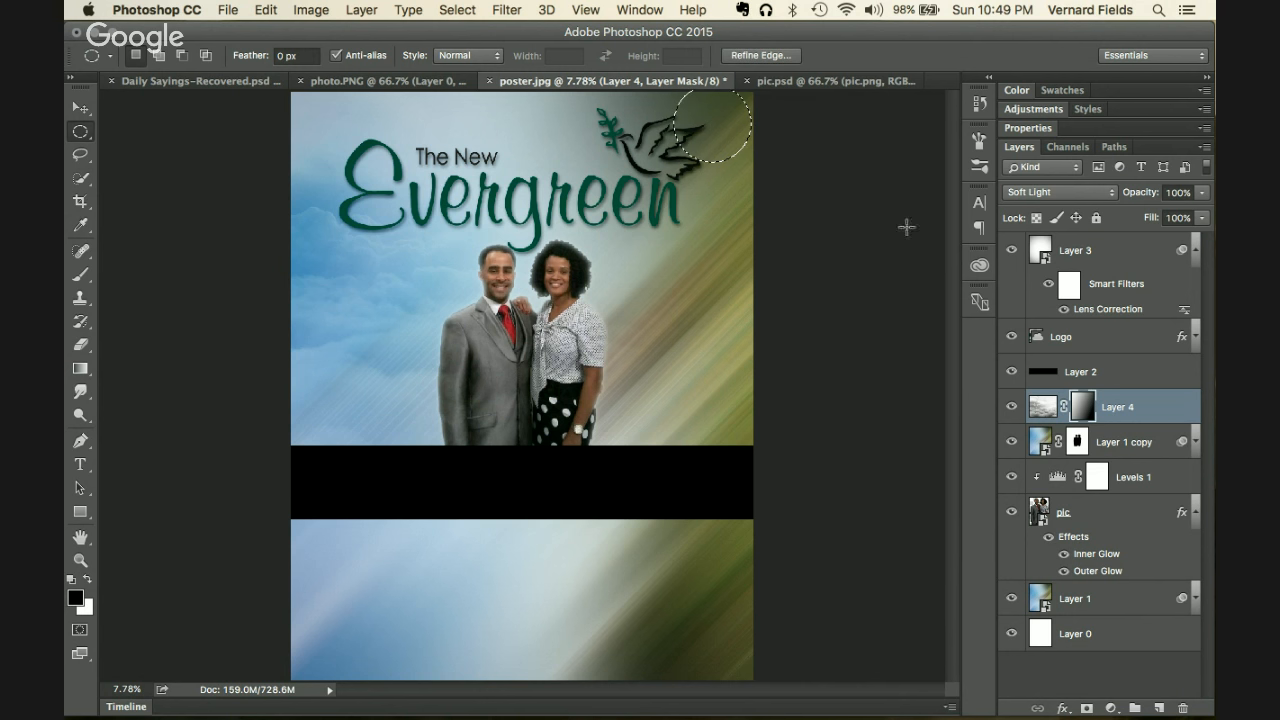
Step: Collapse the layers' effect lists, then fill the selection with white on a new Layer 5
click(1194, 338)
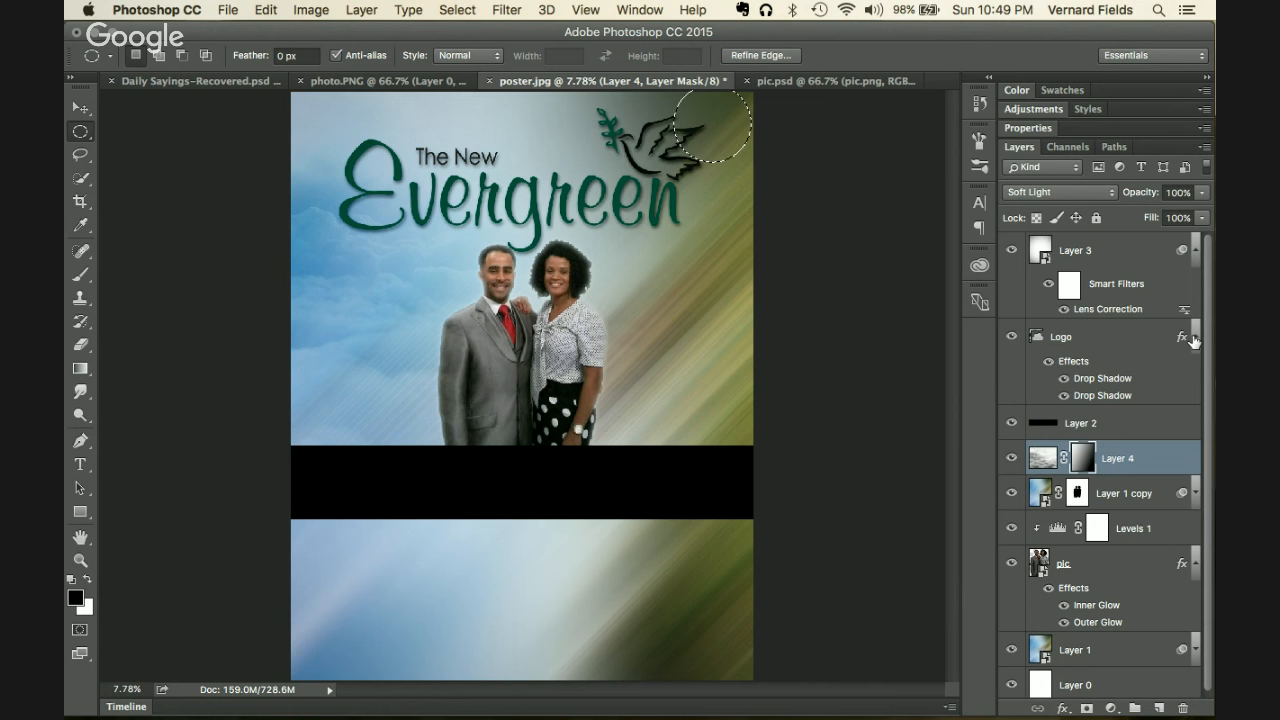
click(1194, 338)
click(1194, 251)
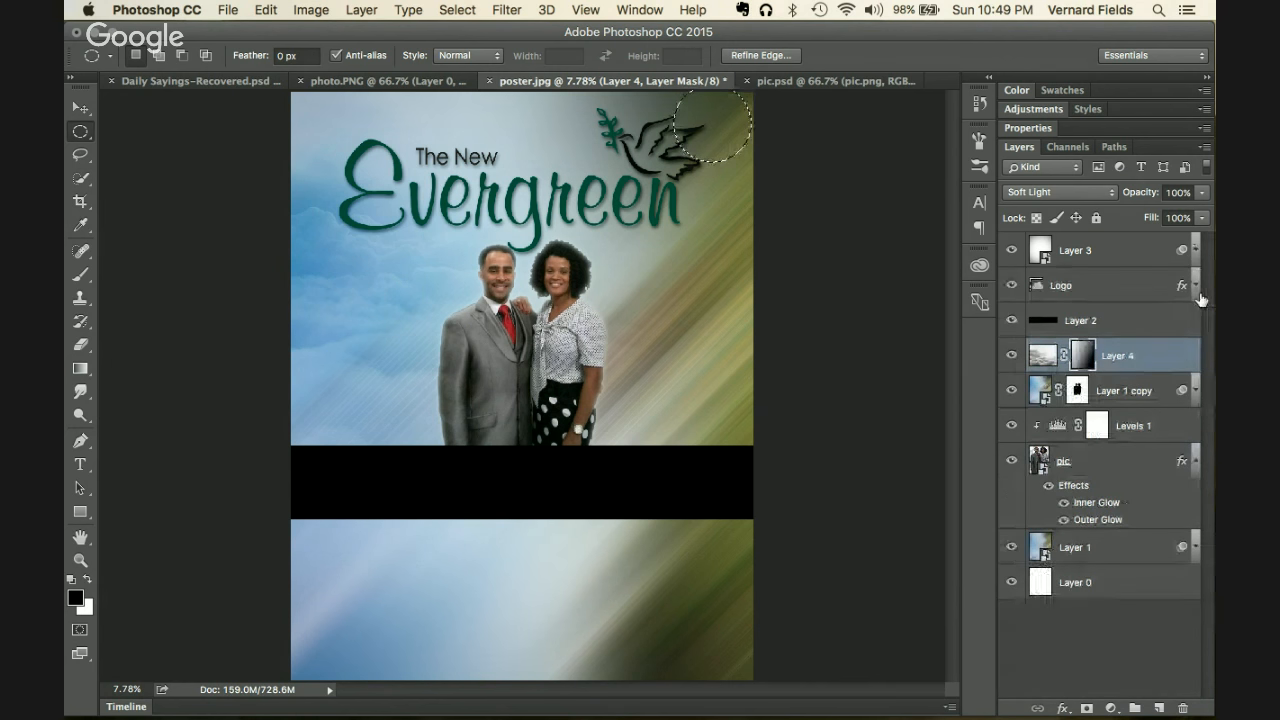
click(1195, 391)
click(1195, 391)
click(1196, 460)
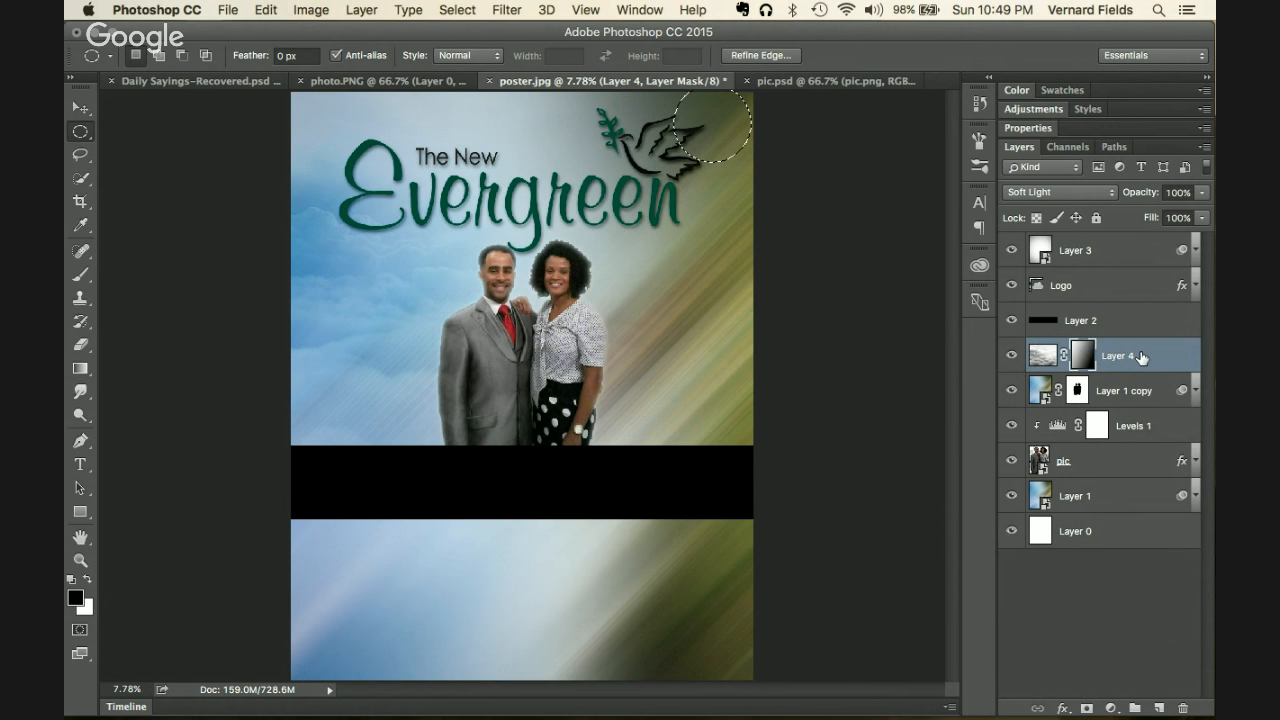
click(1158, 708)
key(super+BackSpace)
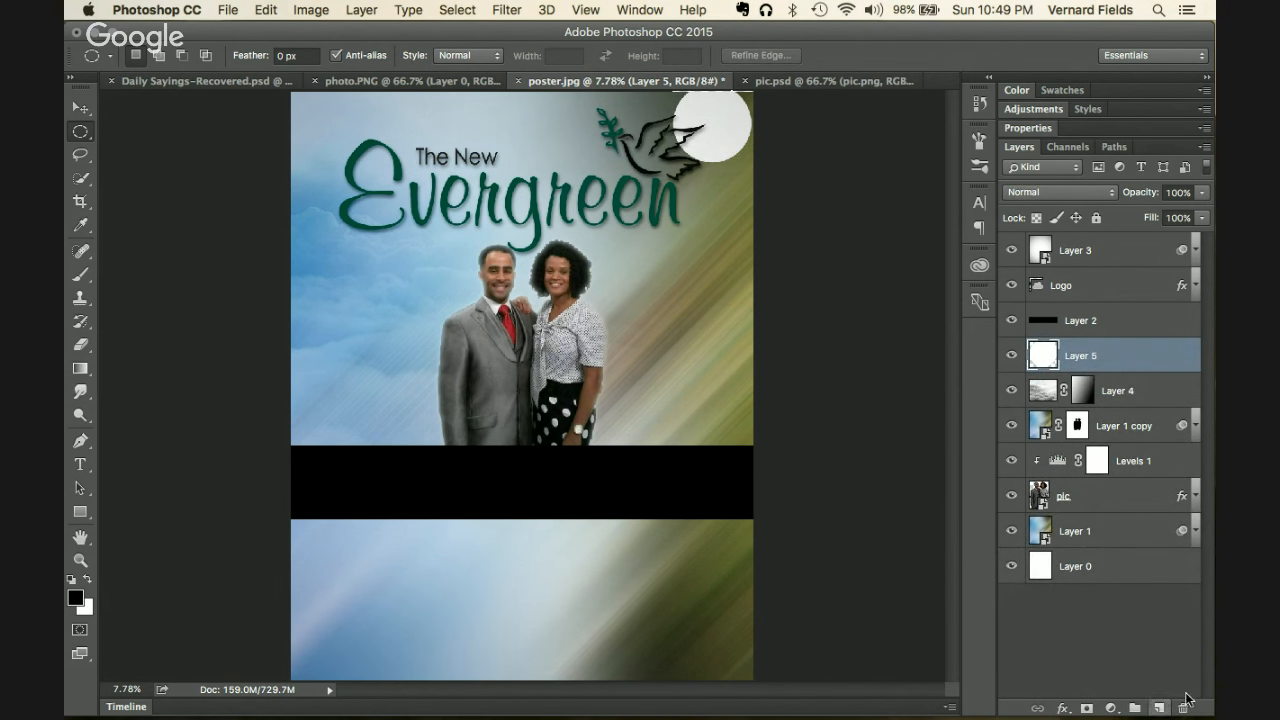
Step: Apply a Gaussian Blur with a 694.3-pixel radius to the white circle on Layer 5
click(456, 10)
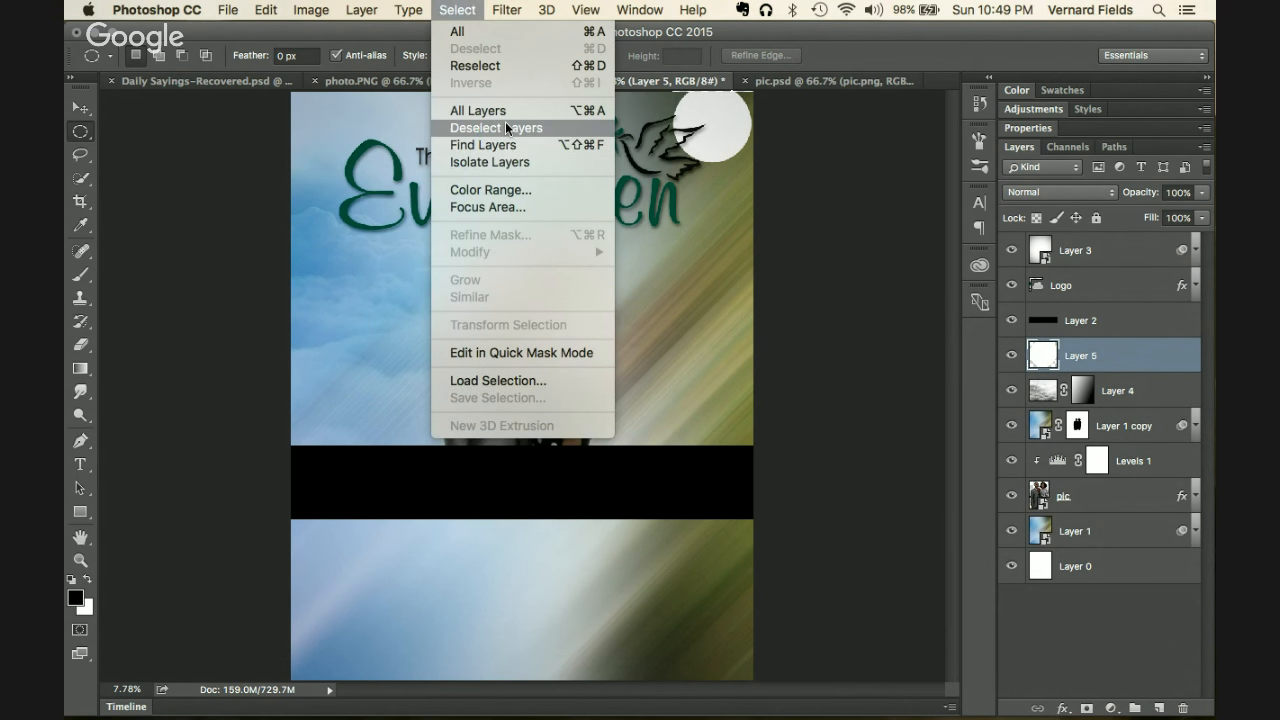
mouse_move(506, 10)
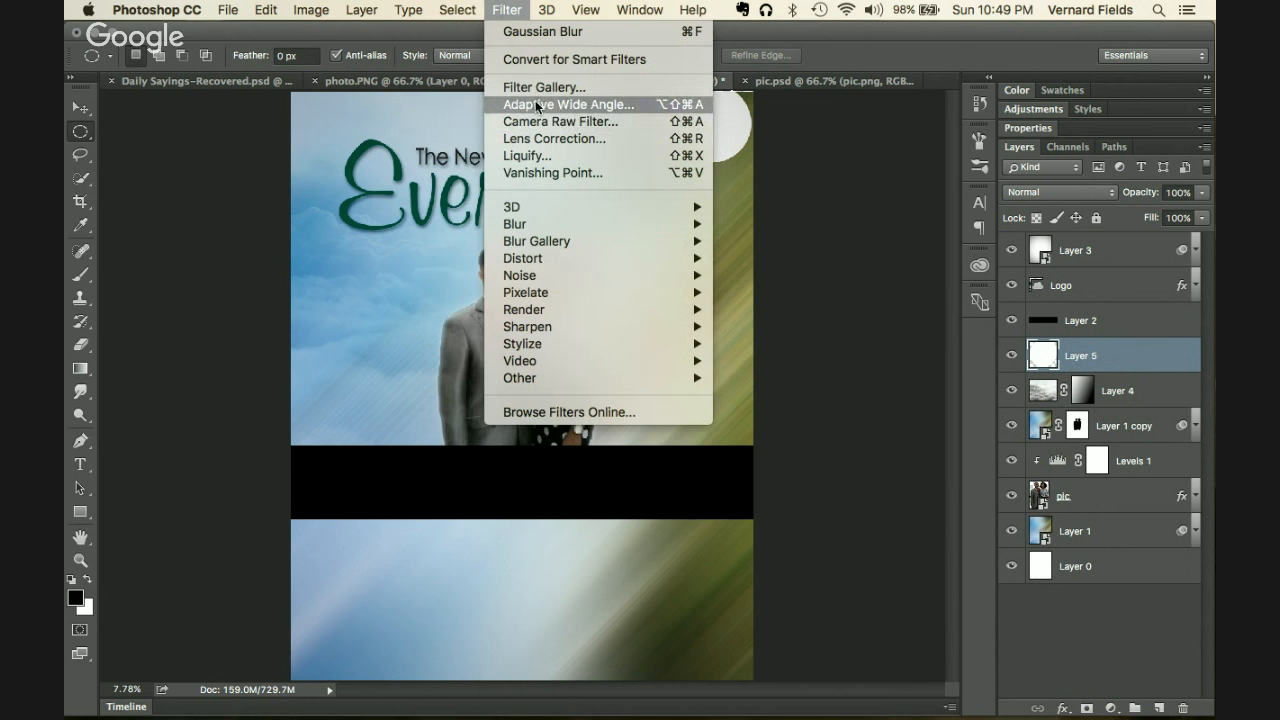
mouse_move(533, 241)
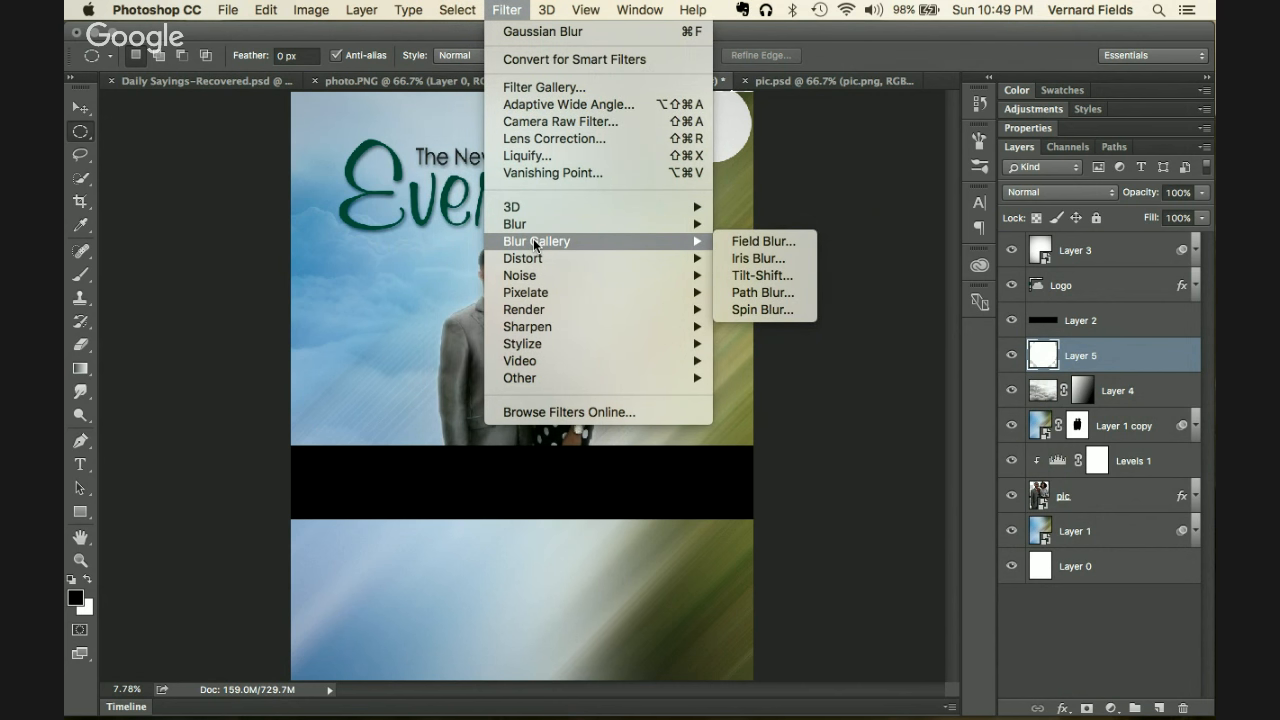
mouse_move(630, 252)
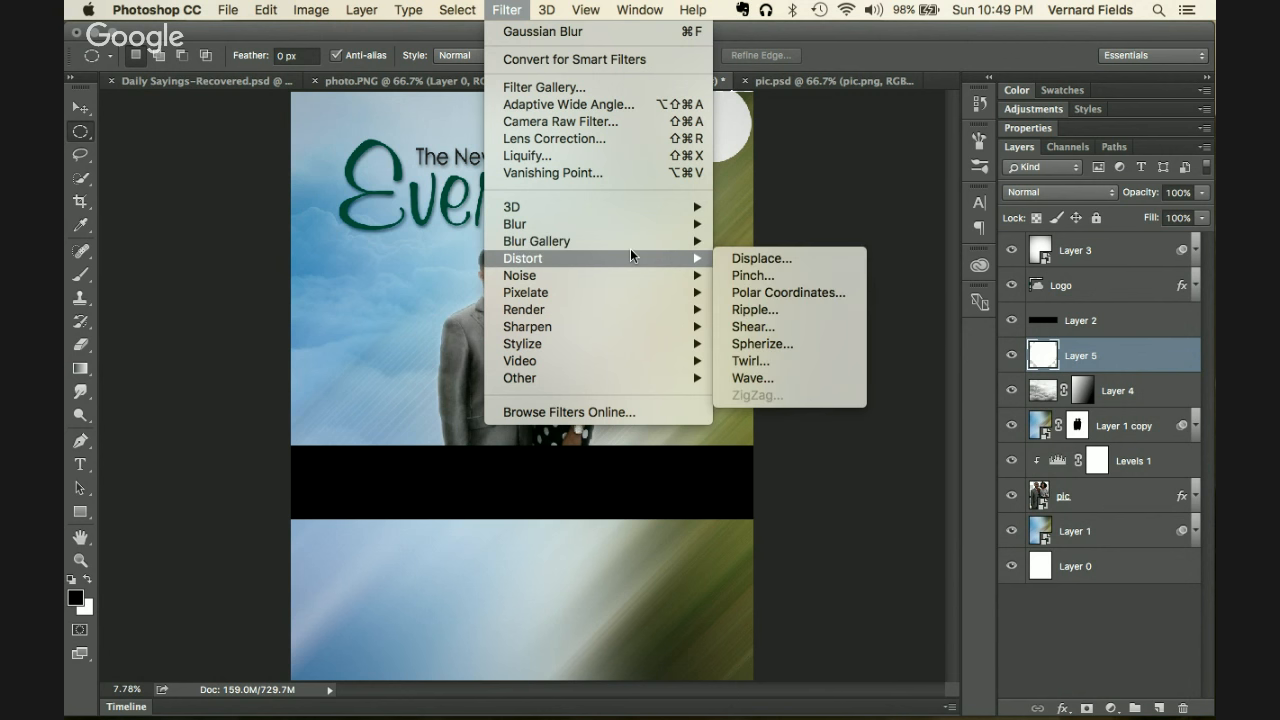
mouse_move(662, 223)
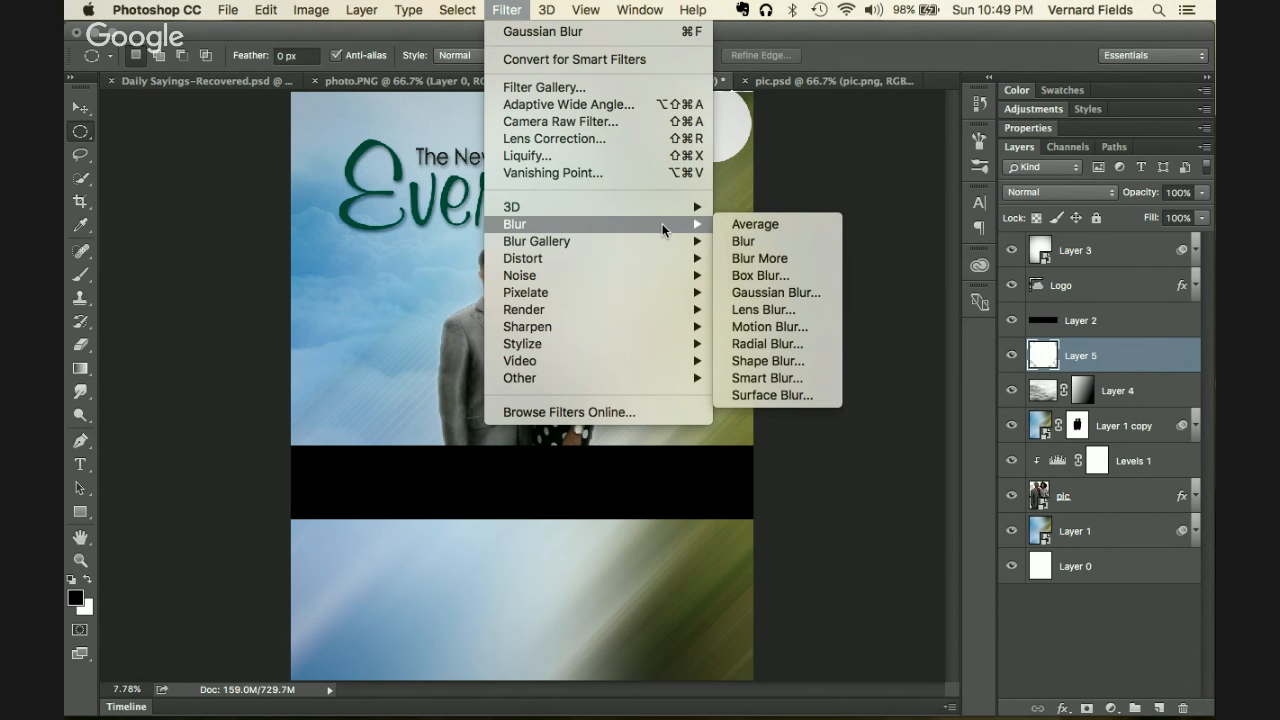
click(767, 293)
drag(921, 468, 989, 469)
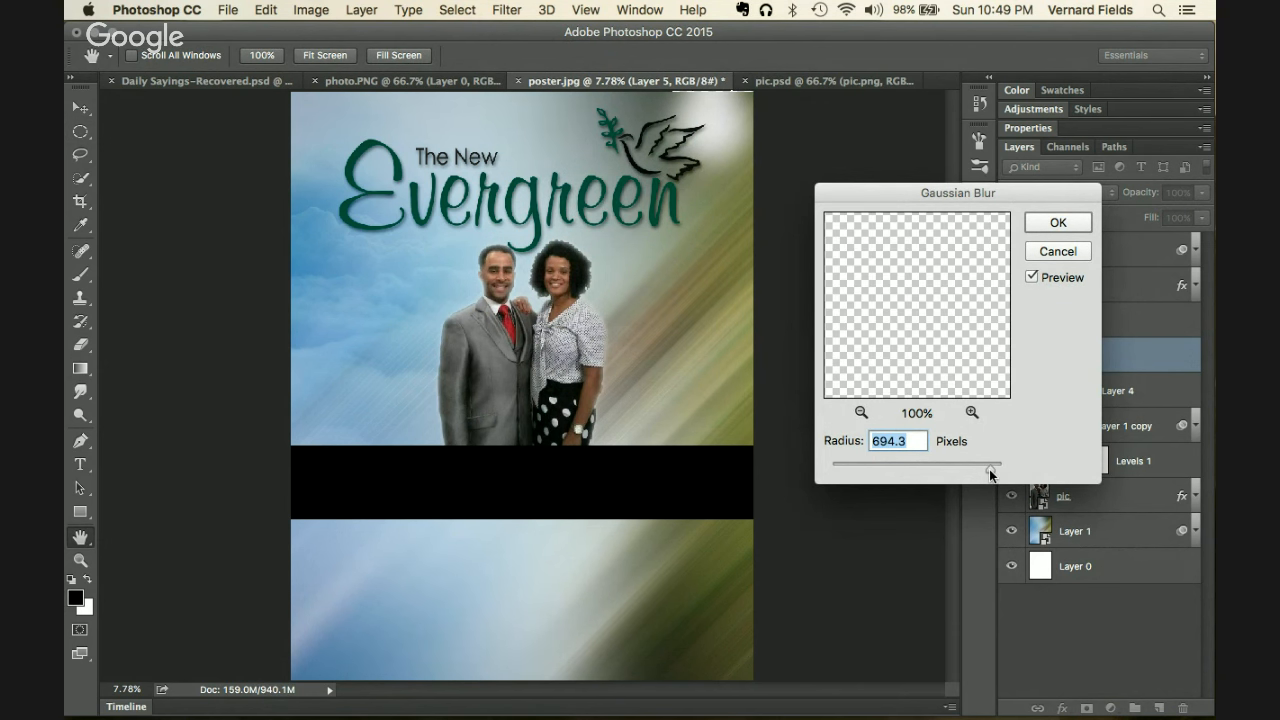
click(1047, 226)
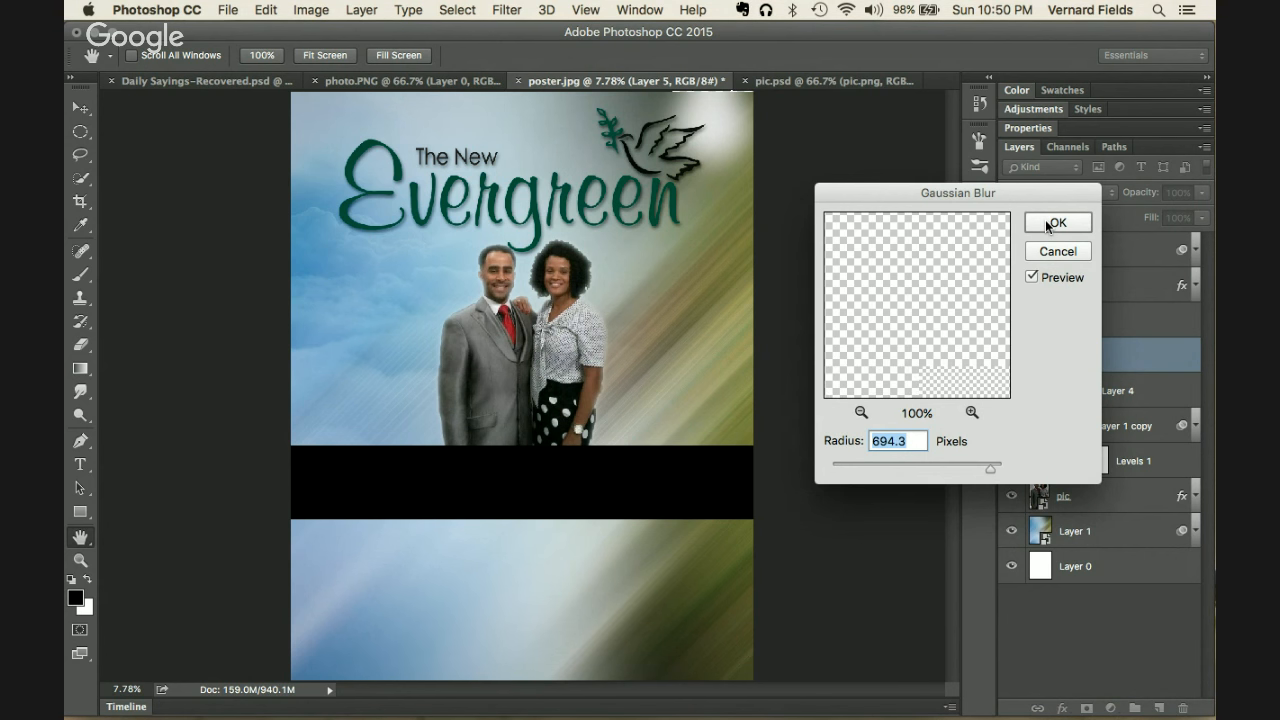
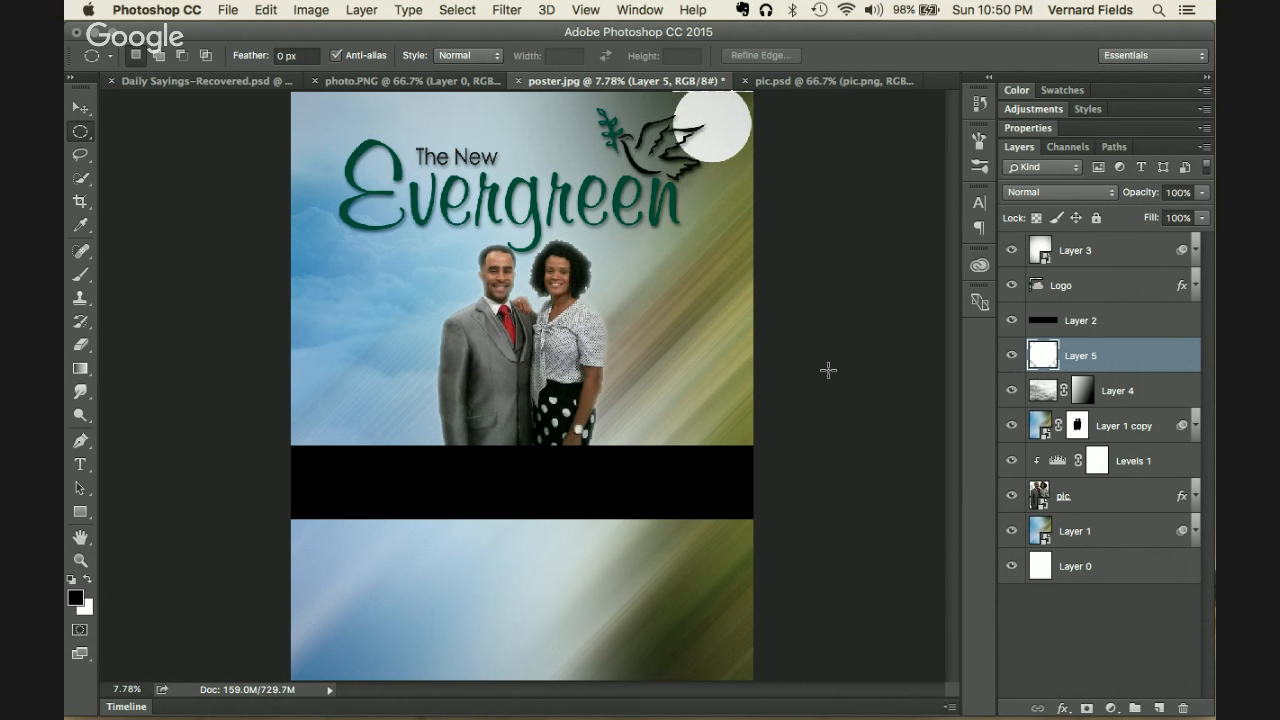
Step: Replace the old blur on the white circle with a Gaussian Blur of radius 185.4
click(505, 9)
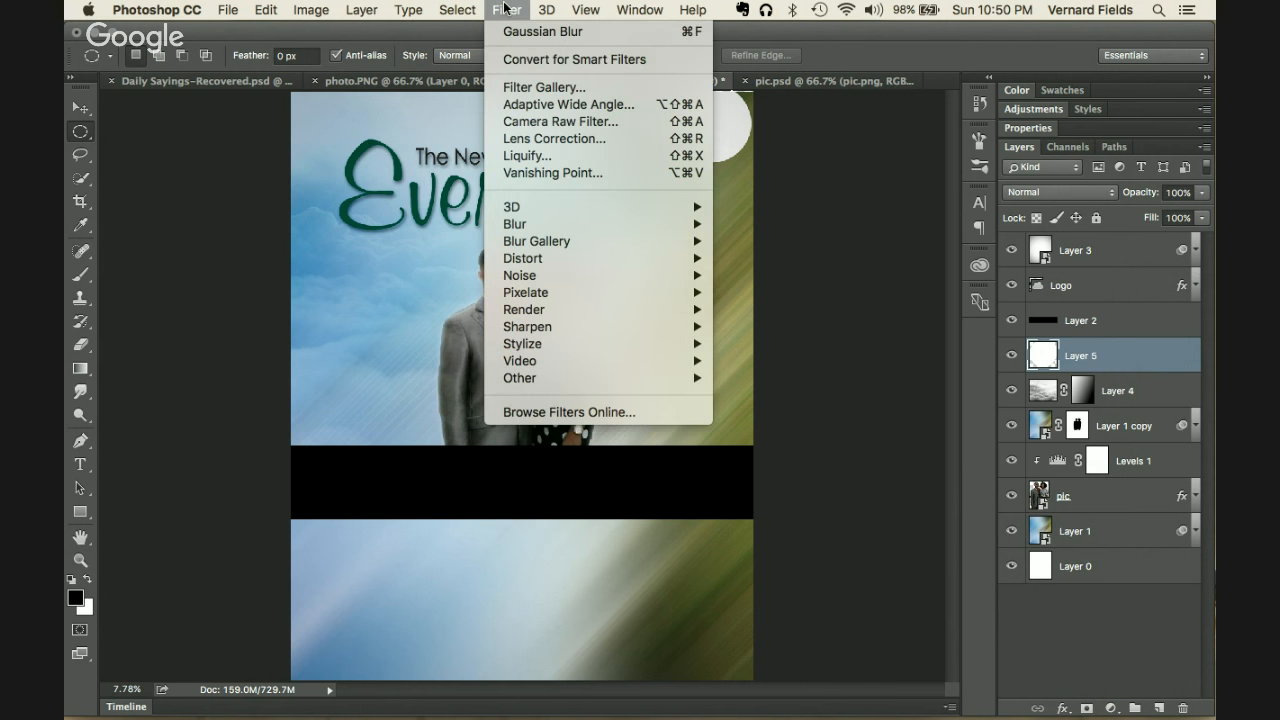
click(505, 9)
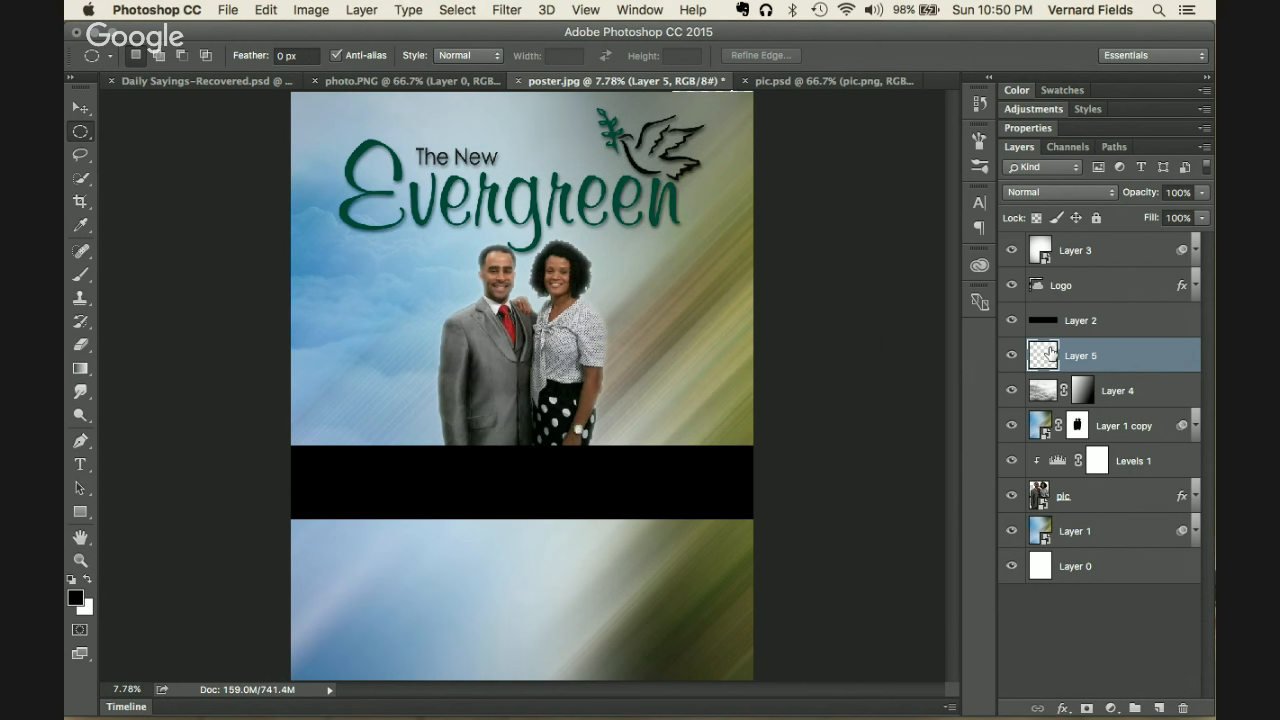
key(super+z)
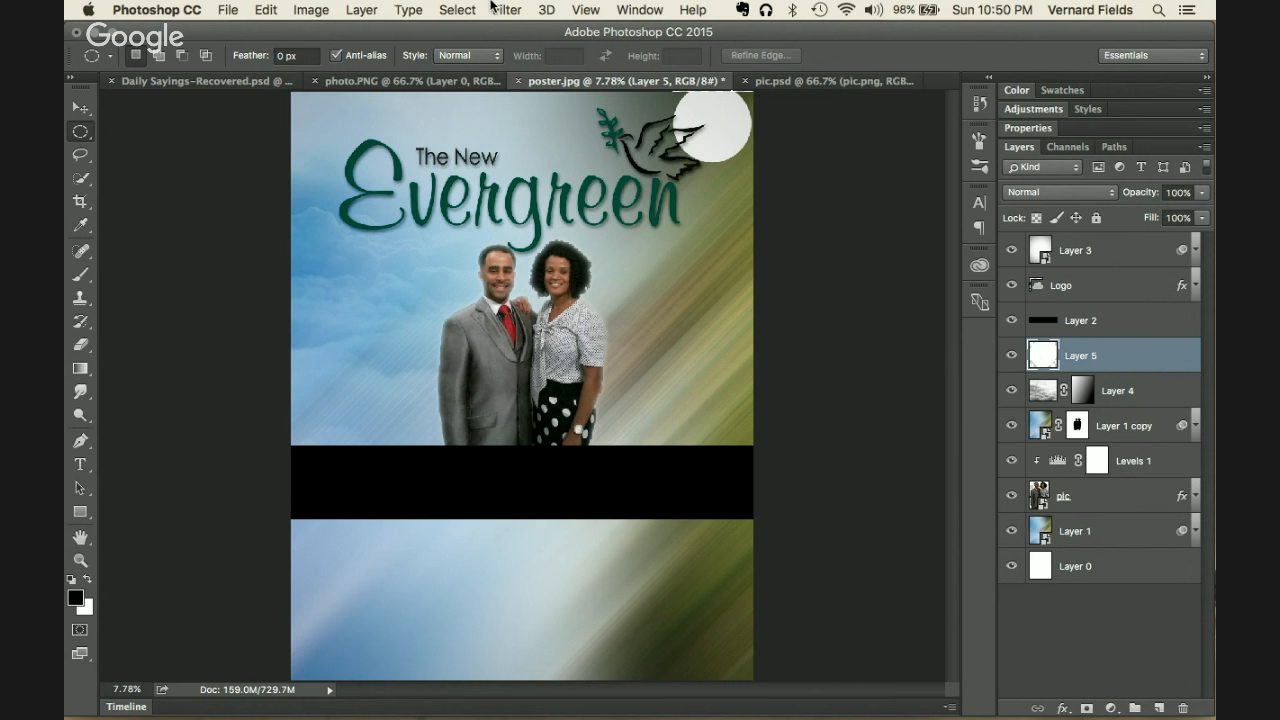
click(497, 9)
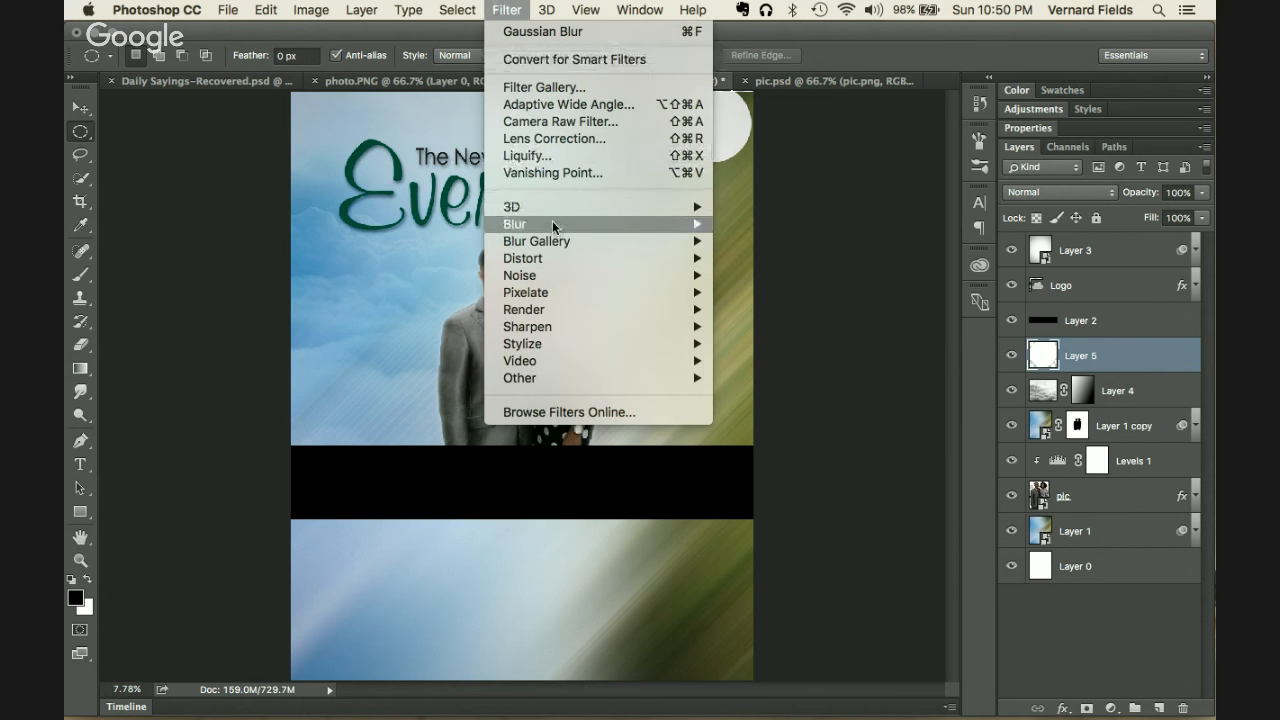
mouse_move(584, 224)
click(820, 291)
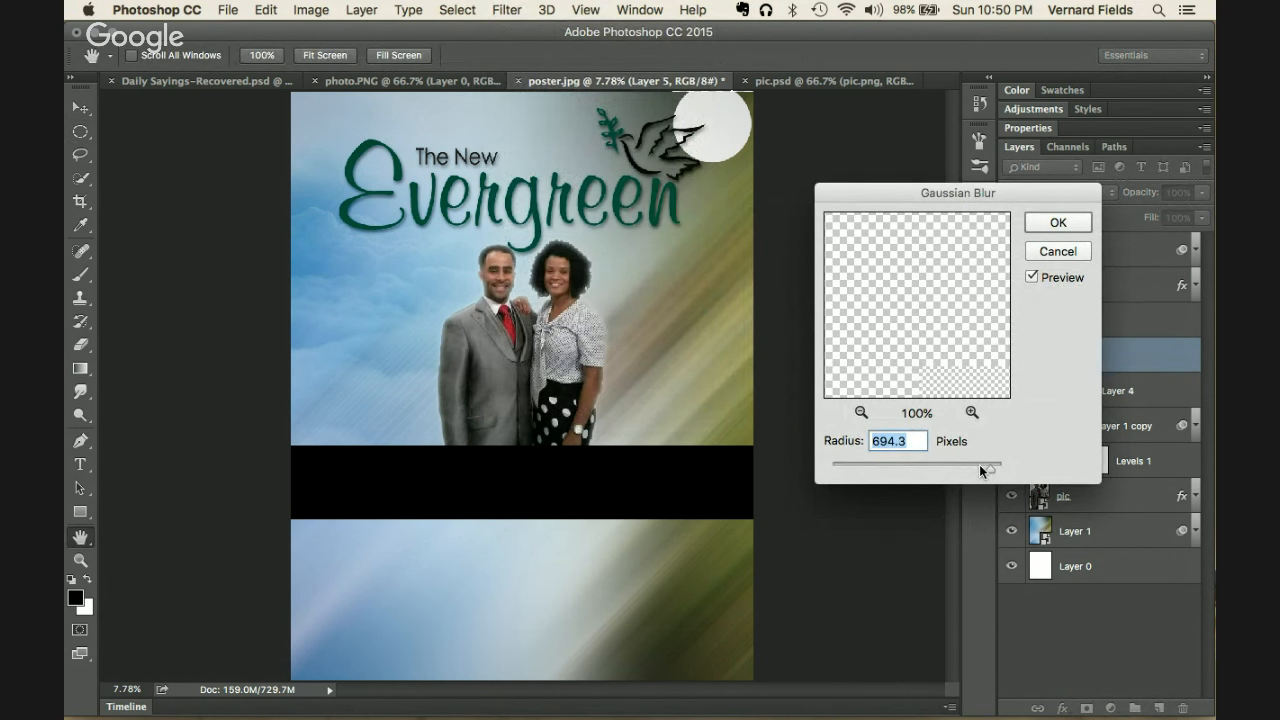
drag(980, 465, 966, 466)
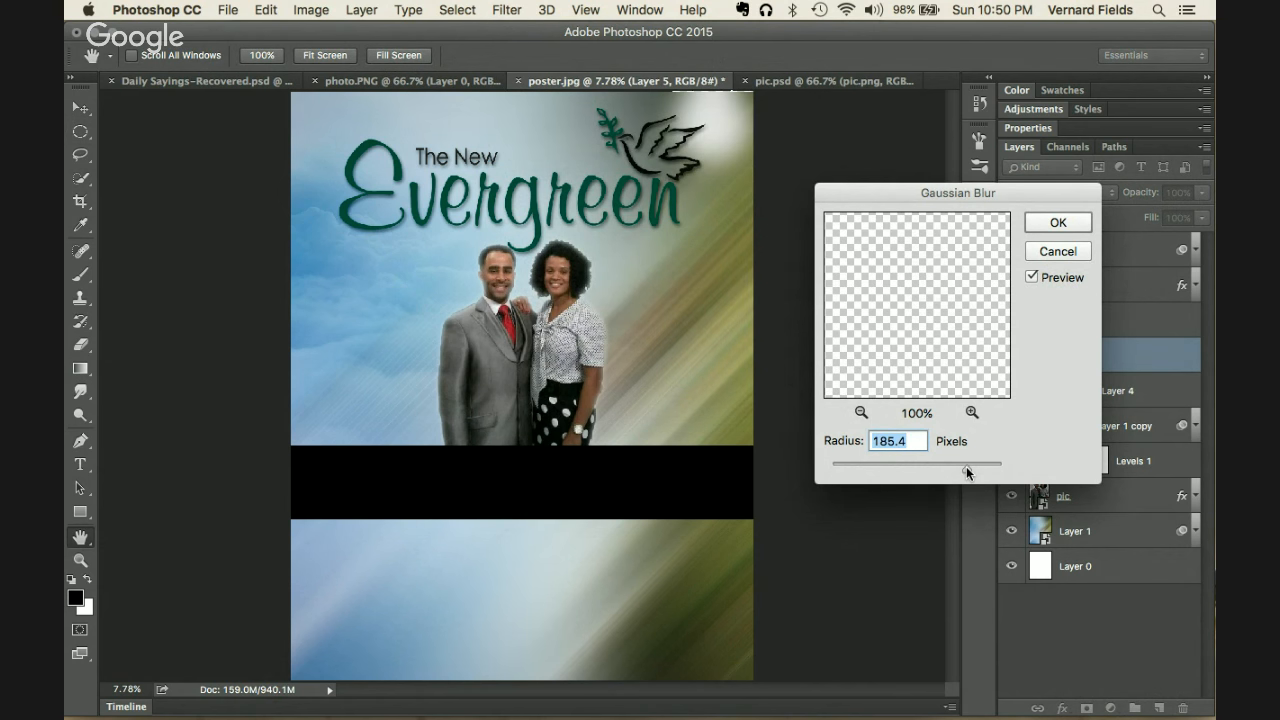
click(1057, 222)
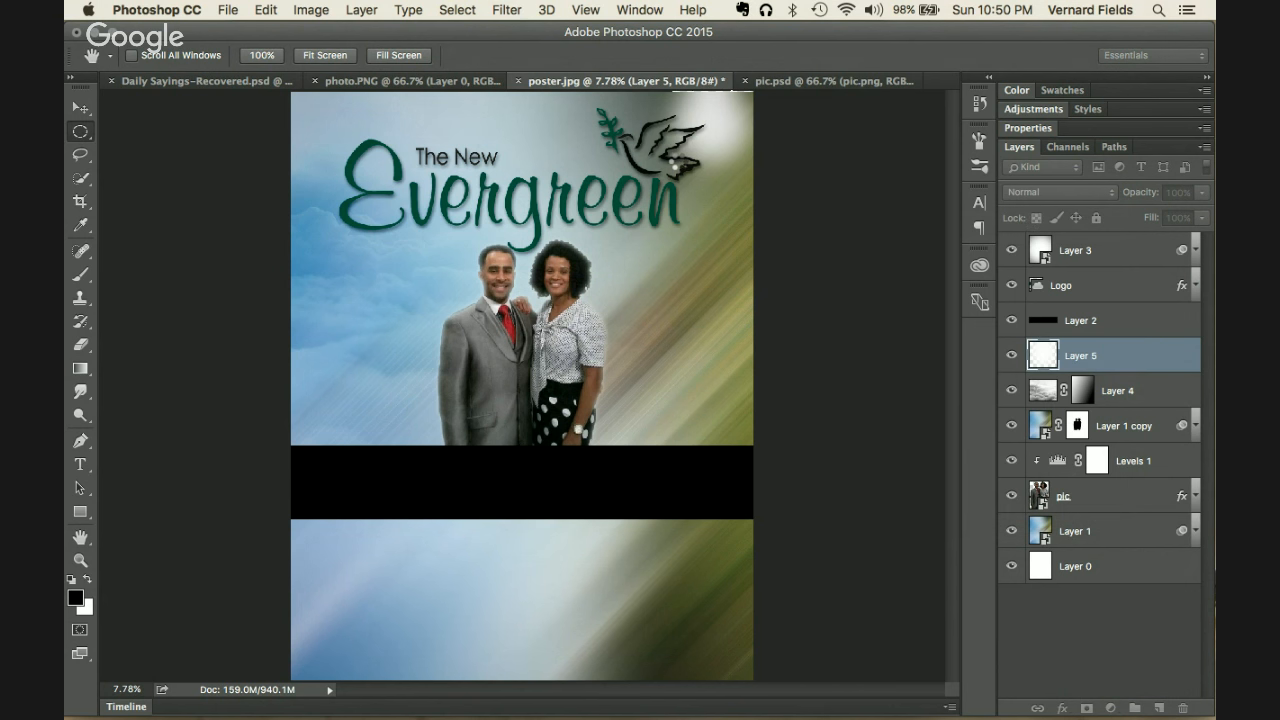
Step: Scale the blurred glow on Layer 5 up to about 564.6% and commit
key(v)
key(ctrl+t)
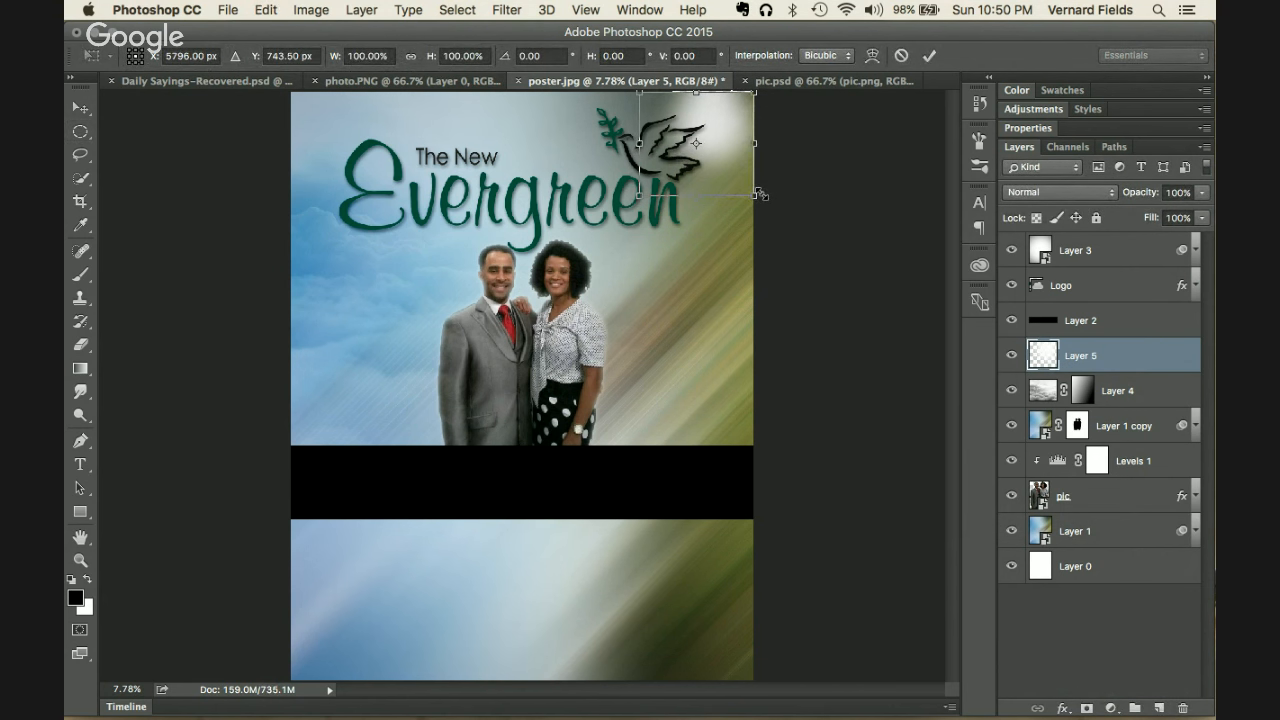
drag(757, 200, 994, 457)
key(Return)
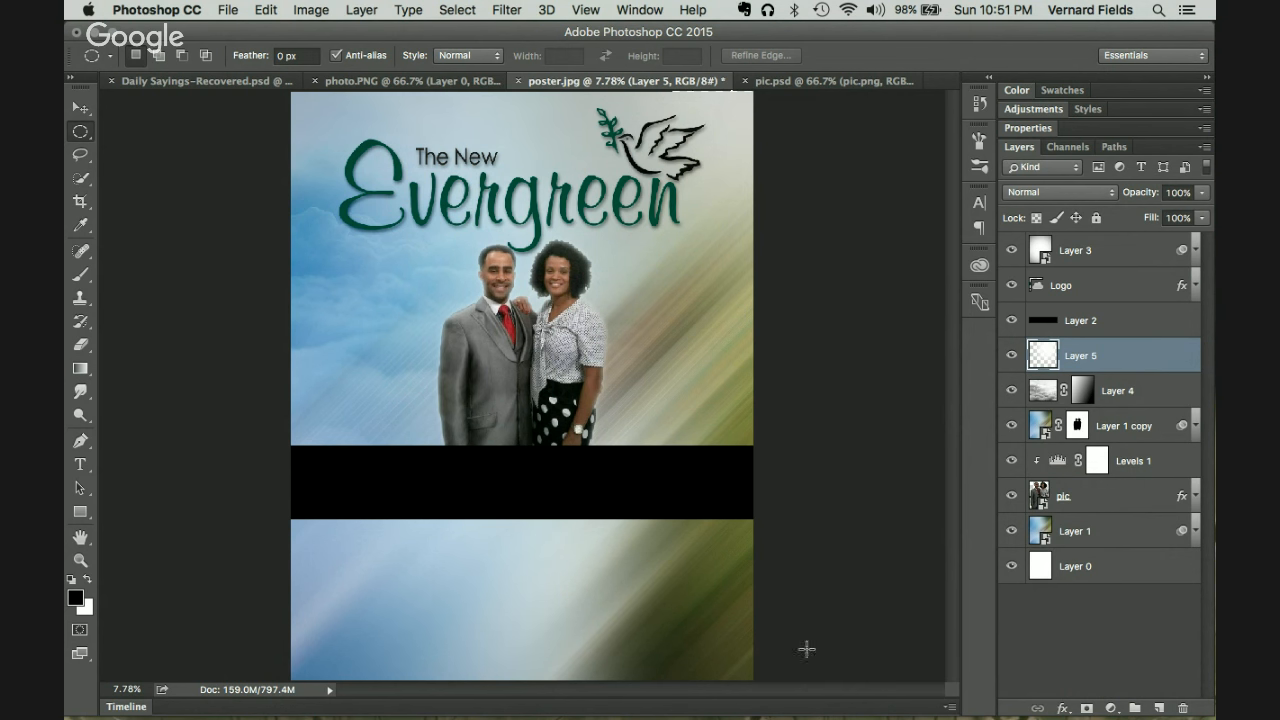
Step: Toggle Layer 1 copy's visibility to compare, then add empty Layer 6 above it
click(1041, 428)
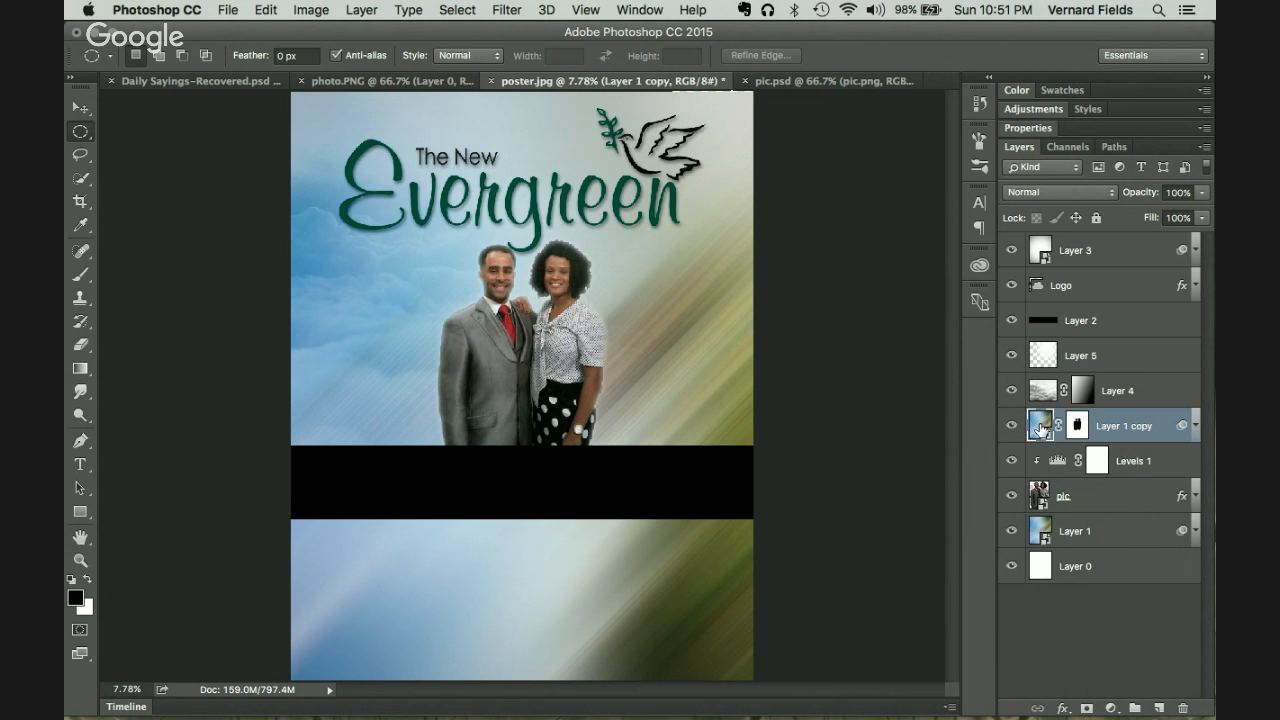
click(1012, 428)
click(1012, 428)
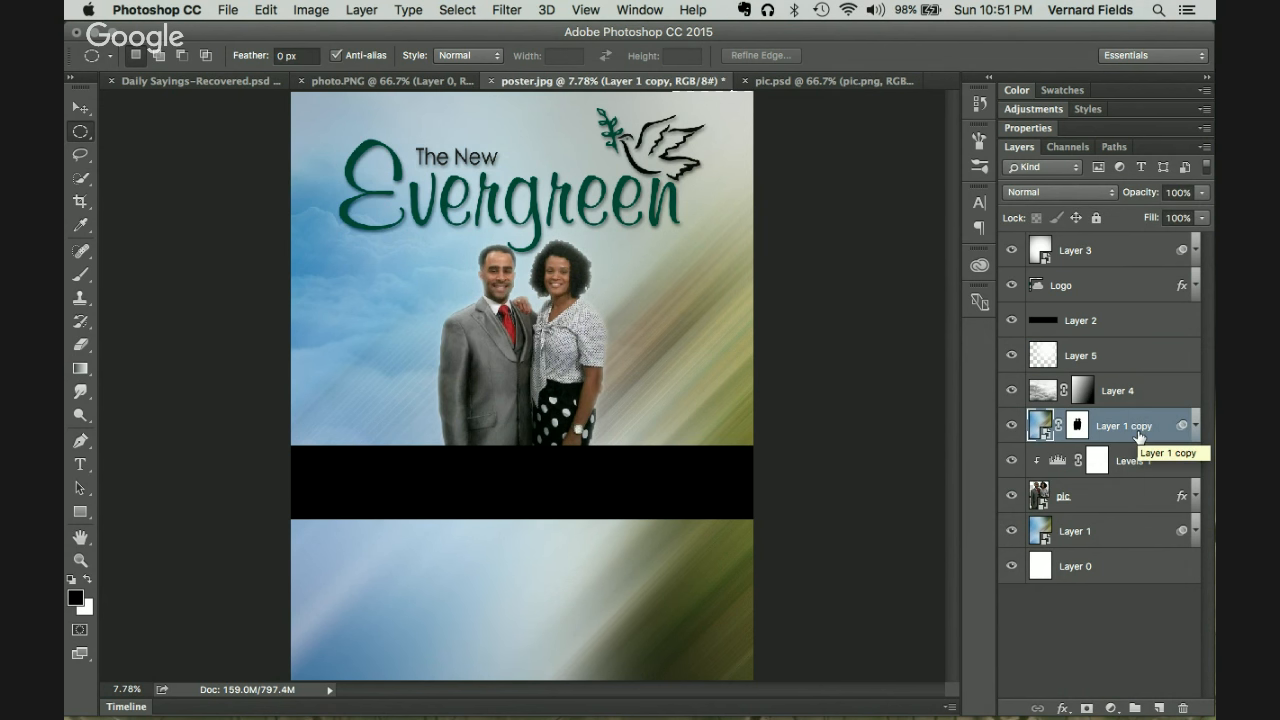
click(1159, 708)
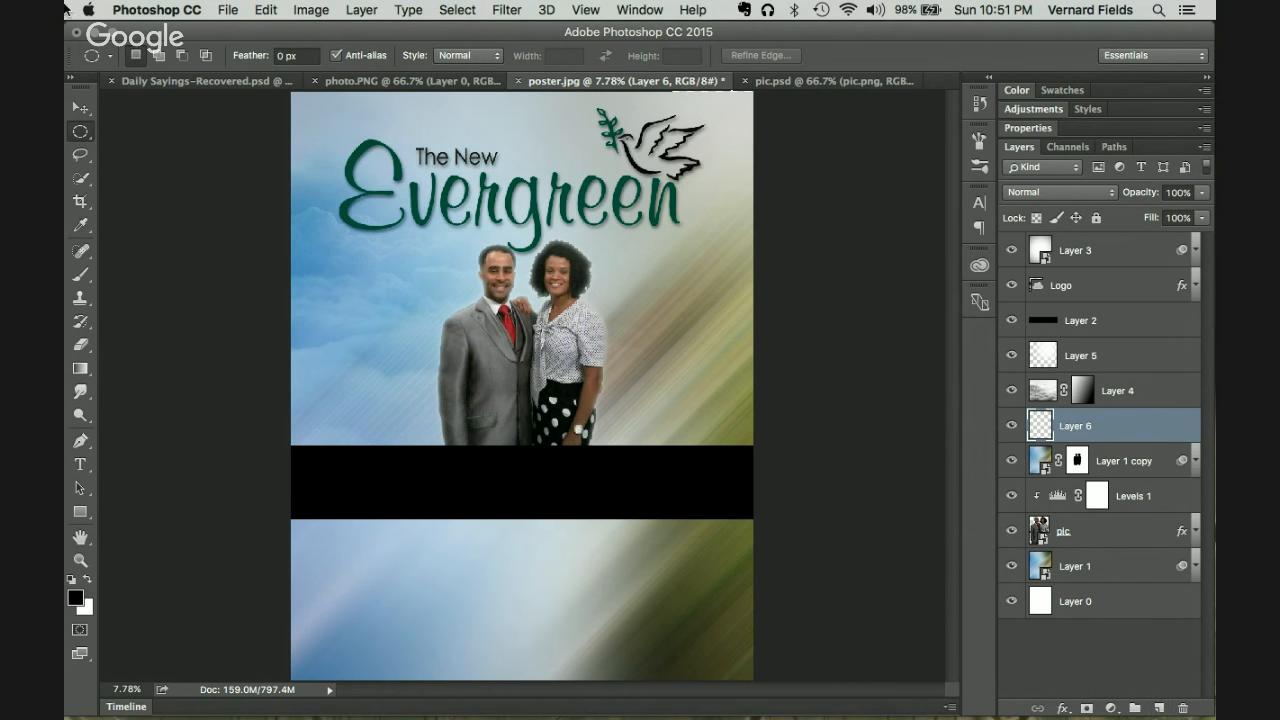
Step: On Layer 5, fill a small lower-background circle white and reapply the Gaussian Blur, undoing a test move
click(1100, 358)
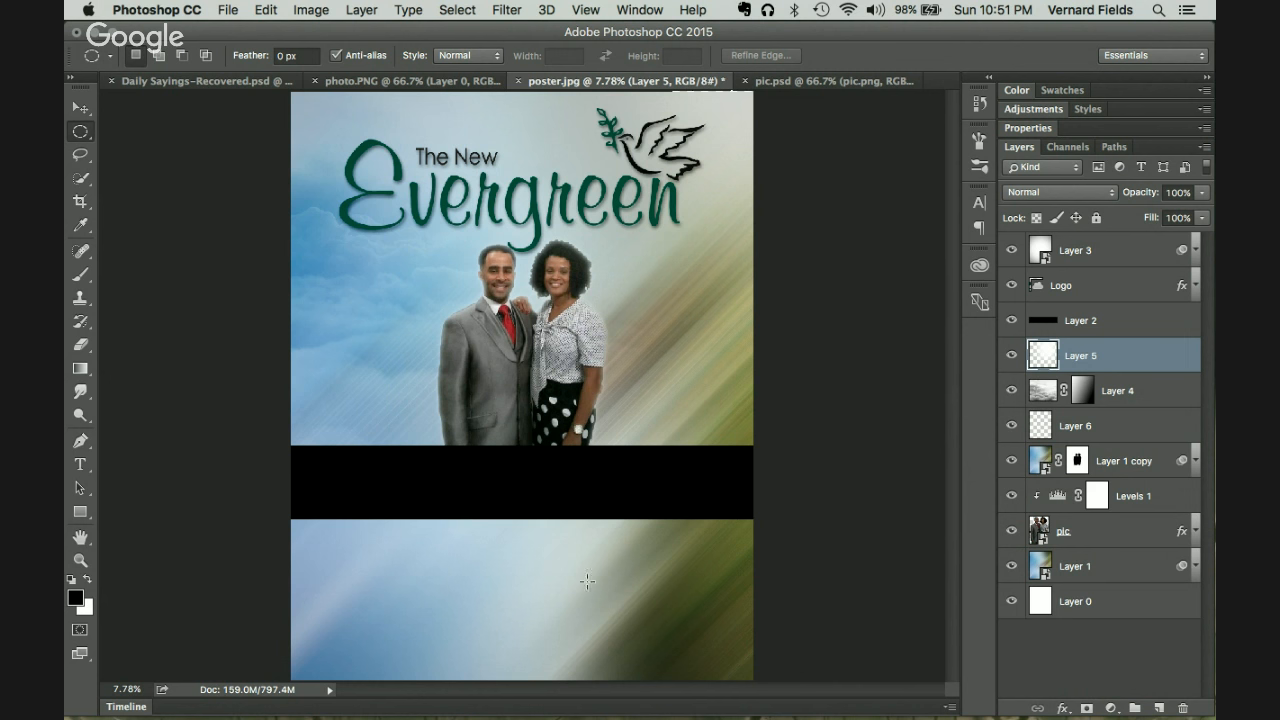
drag(573, 566, 605, 598)
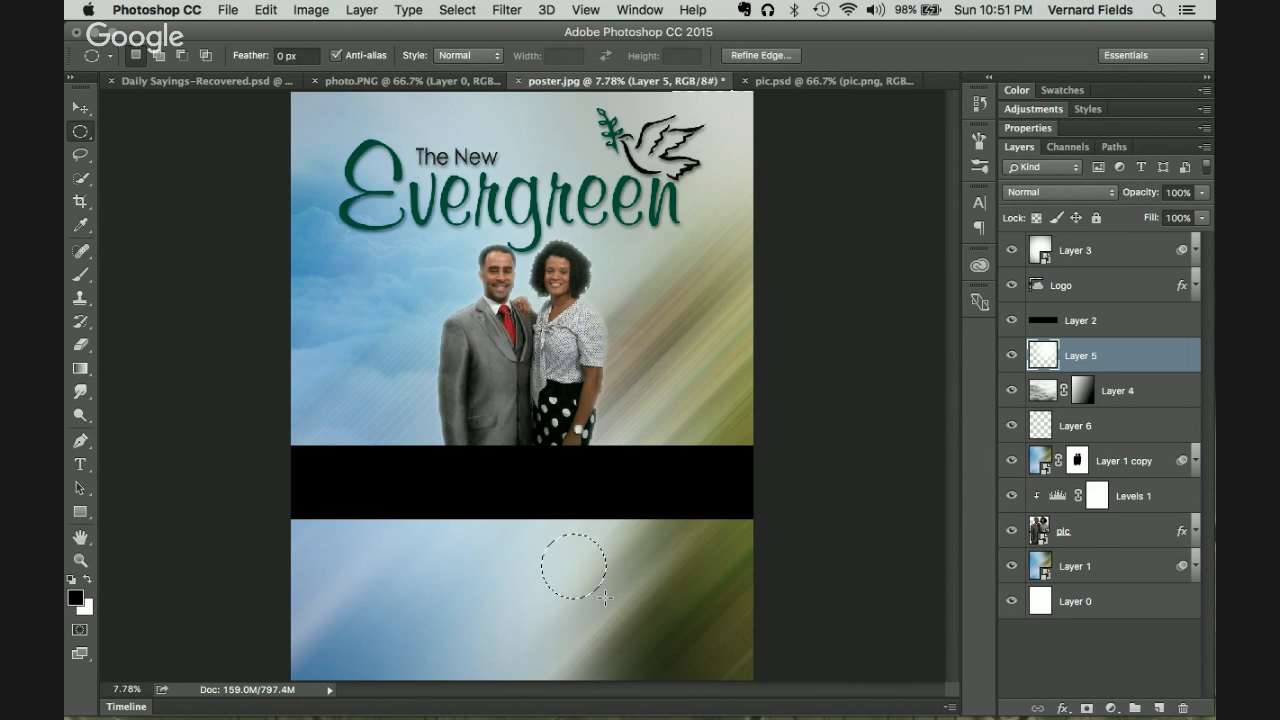
key(super+BackSpace)
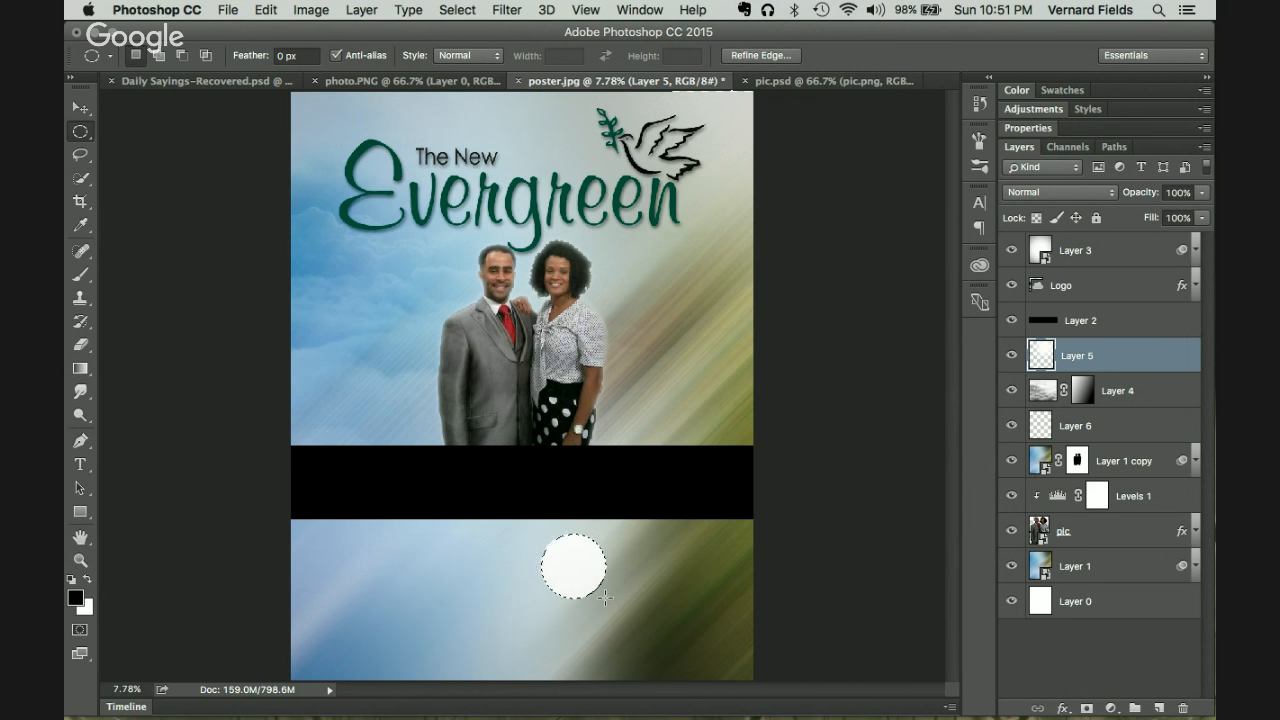
key(super+d)
key(super+f)
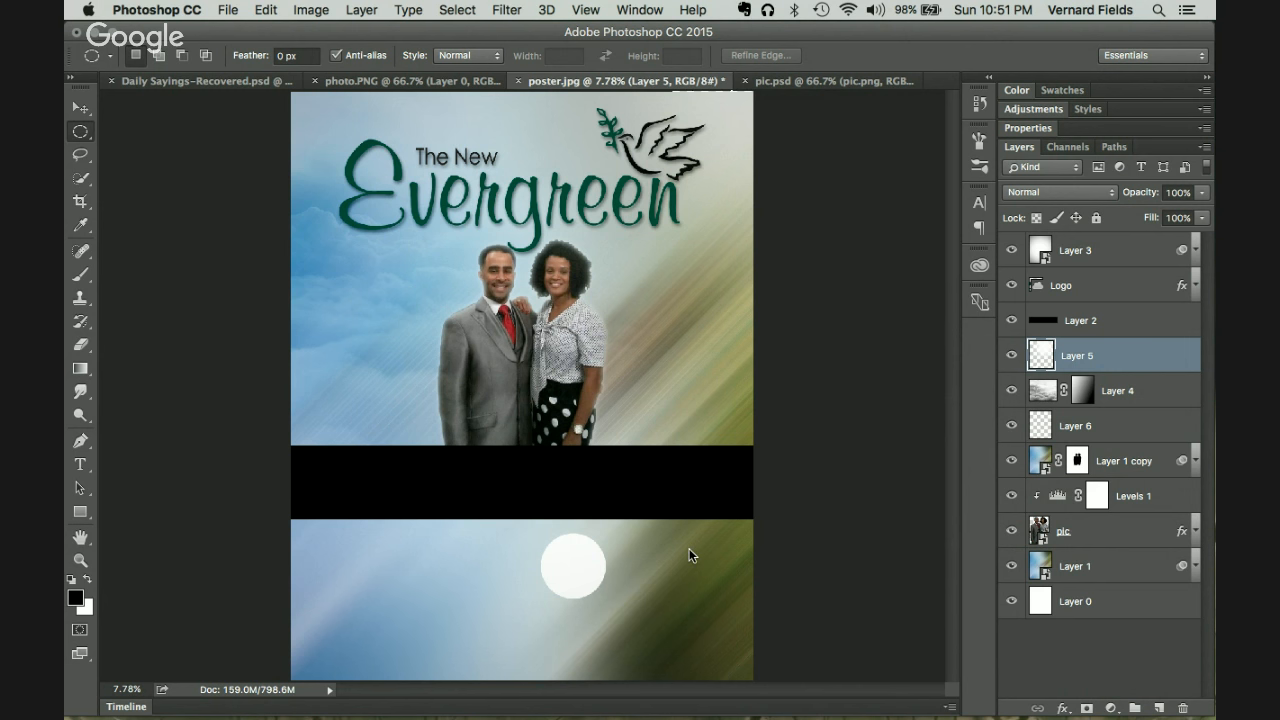
key(v)
drag(544, 577, 677, 686)
key(super+z)
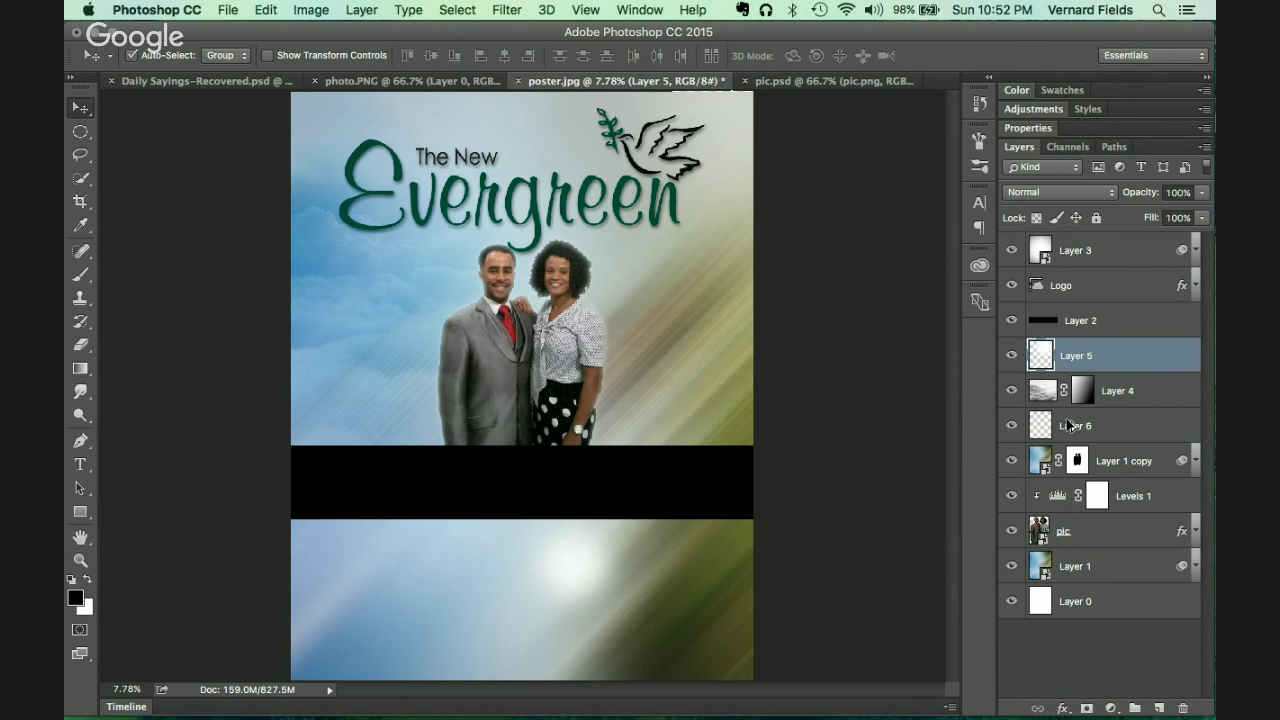
Step: On new Layer 7, fill a circular selection white and move it down-right
click(1159, 708)
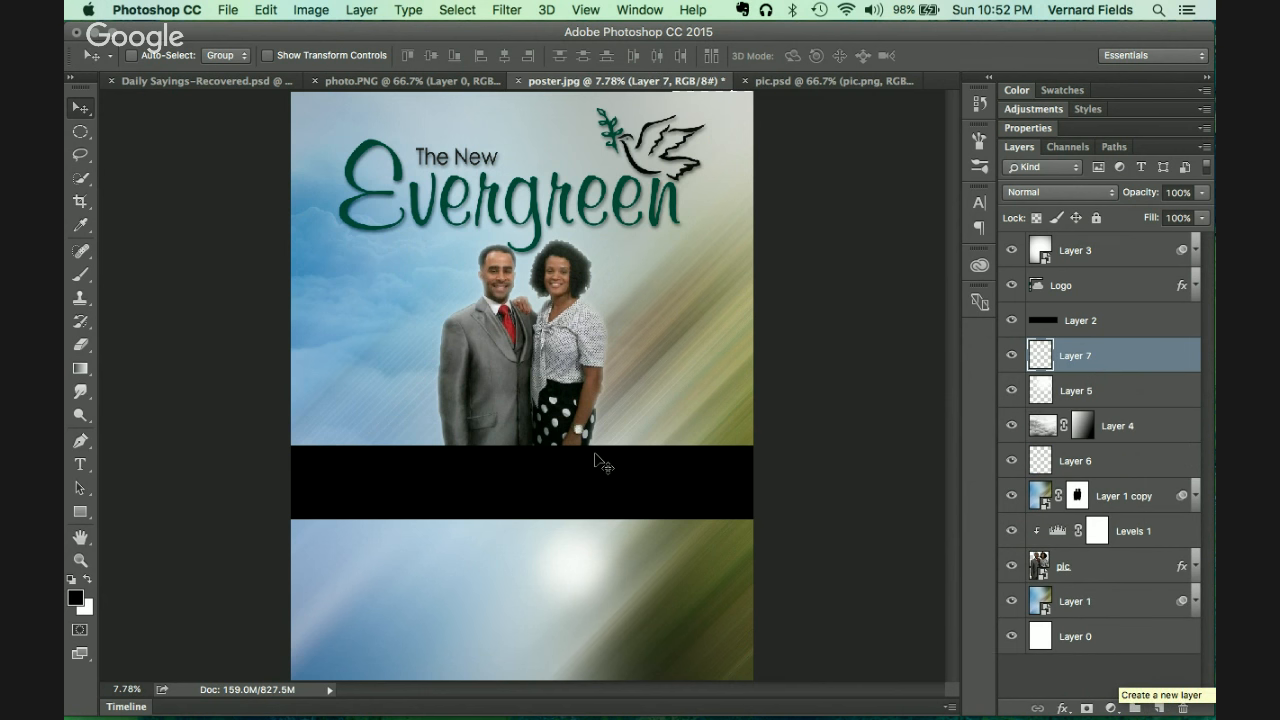
click(80, 131)
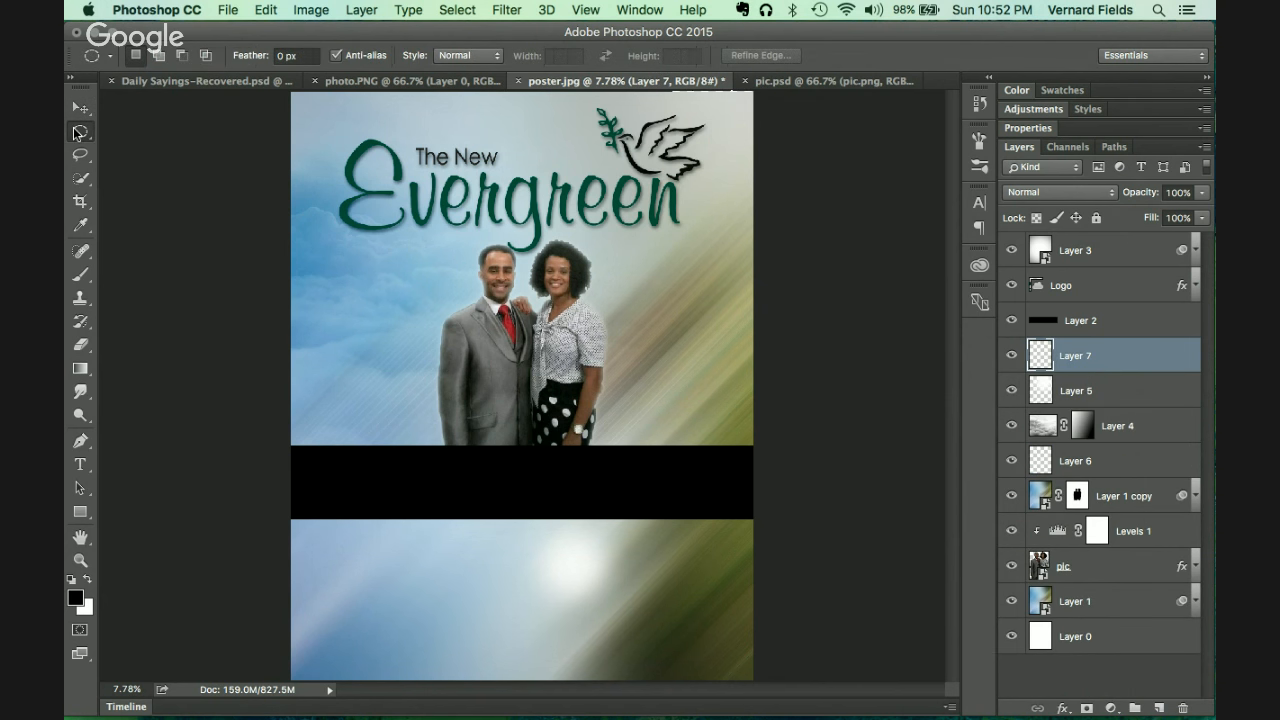
drag(465, 550, 505, 587)
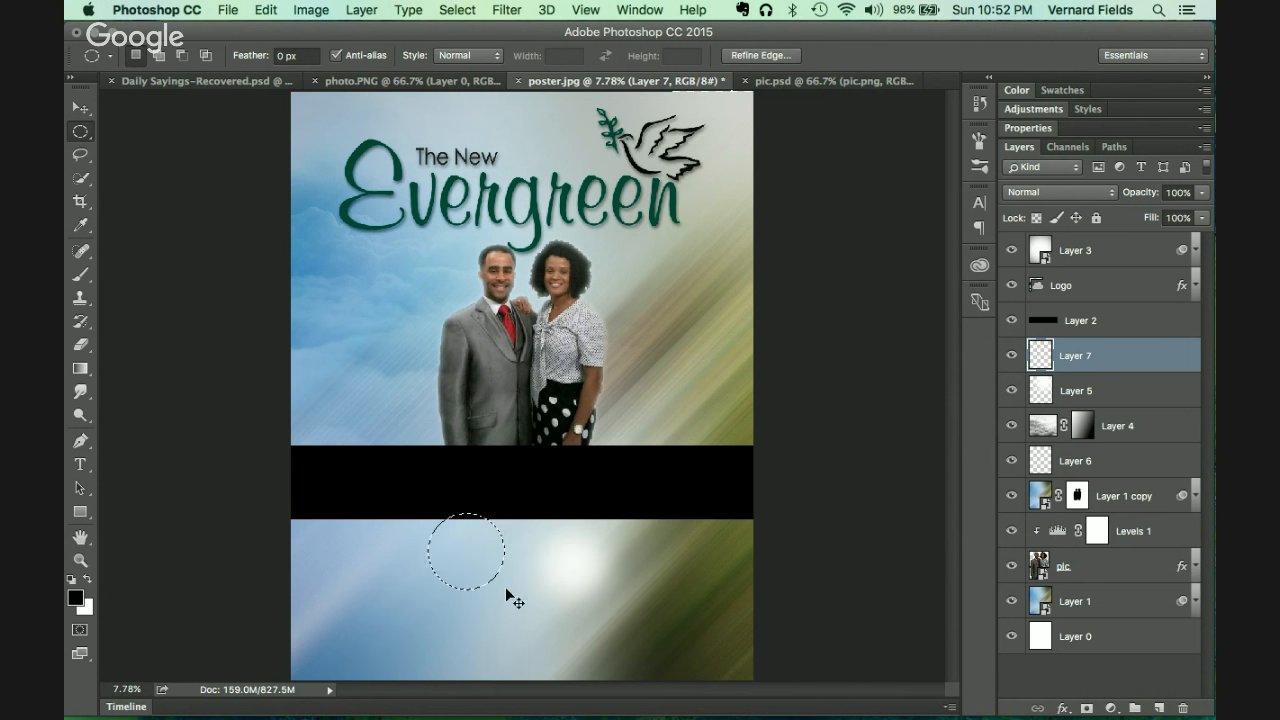
key(super+BackSpace)
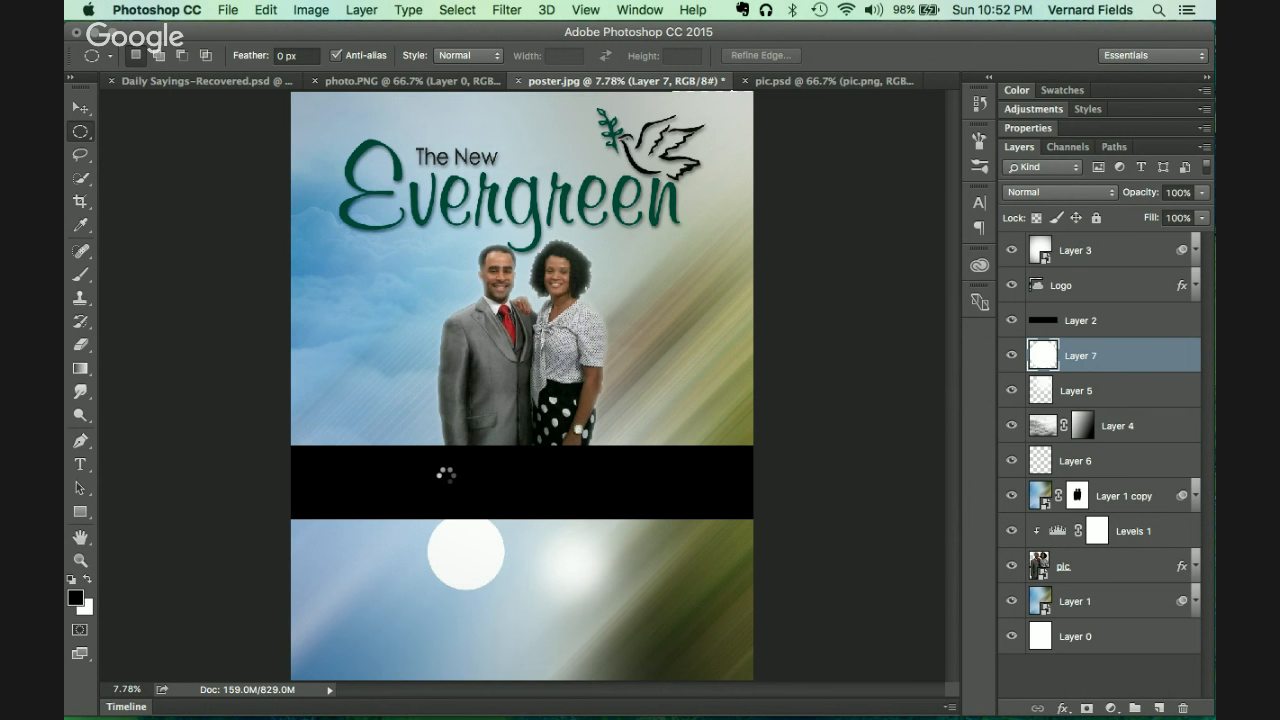
key(v)
drag(466, 571, 712, 636)
Step: Enlarge the white circle to 315.92%, shift it down-right, commit, then switch to Illustrator
key(ctrl+t)
drag(782, 561, 937, 405)
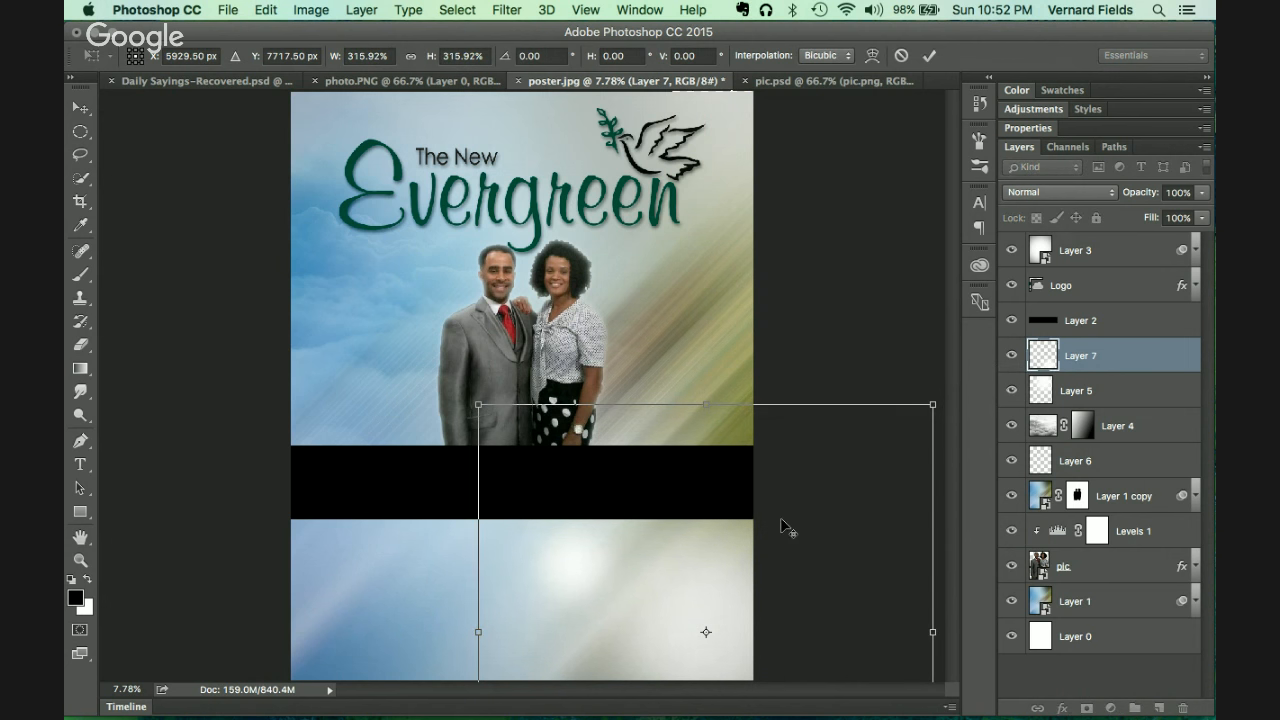
mouse_move(762, 553)
mouse_down()
mouse_move(805, 588)
mouse_move(781, 552)
mouse_up()
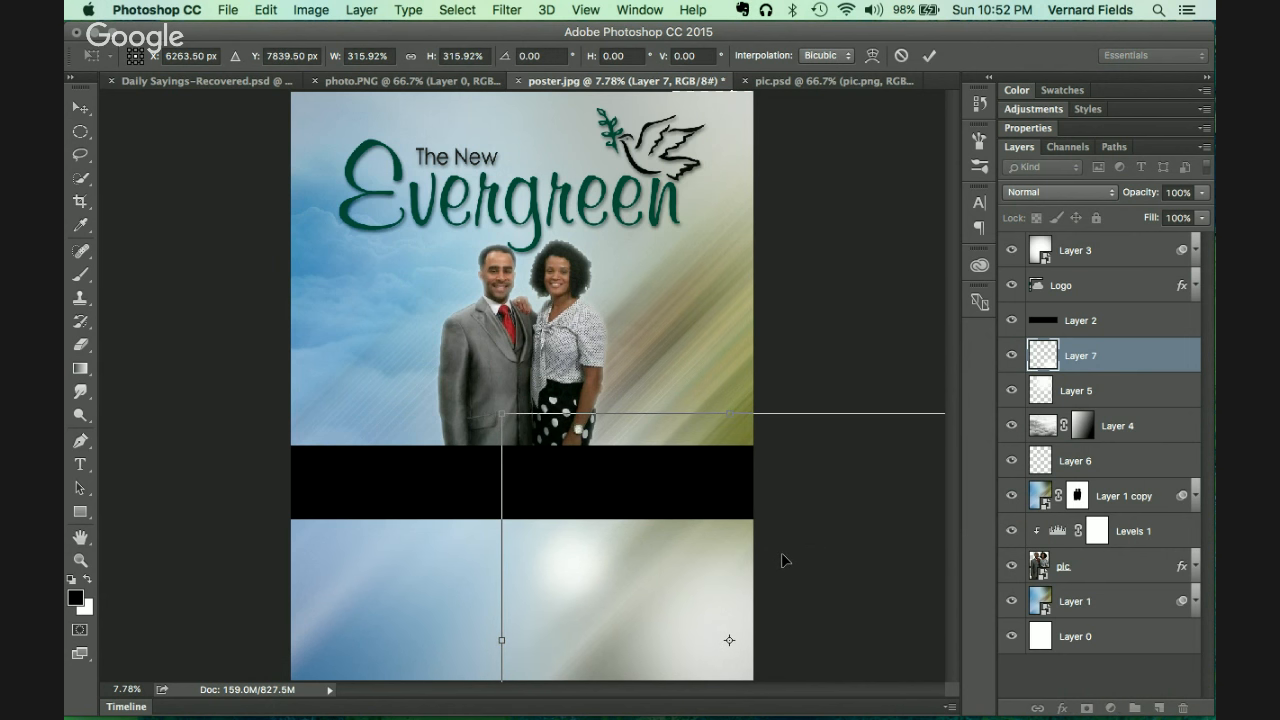
key(Return)
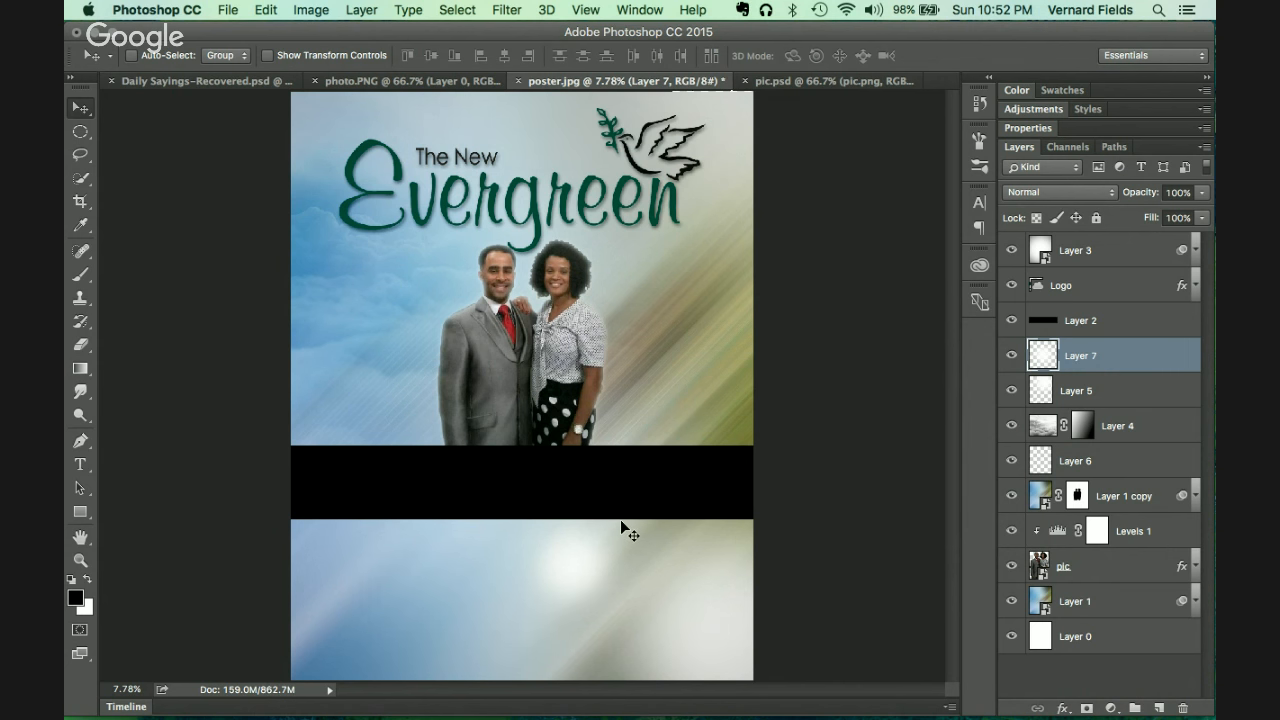
key(super+Tab)
key(super+Tab)
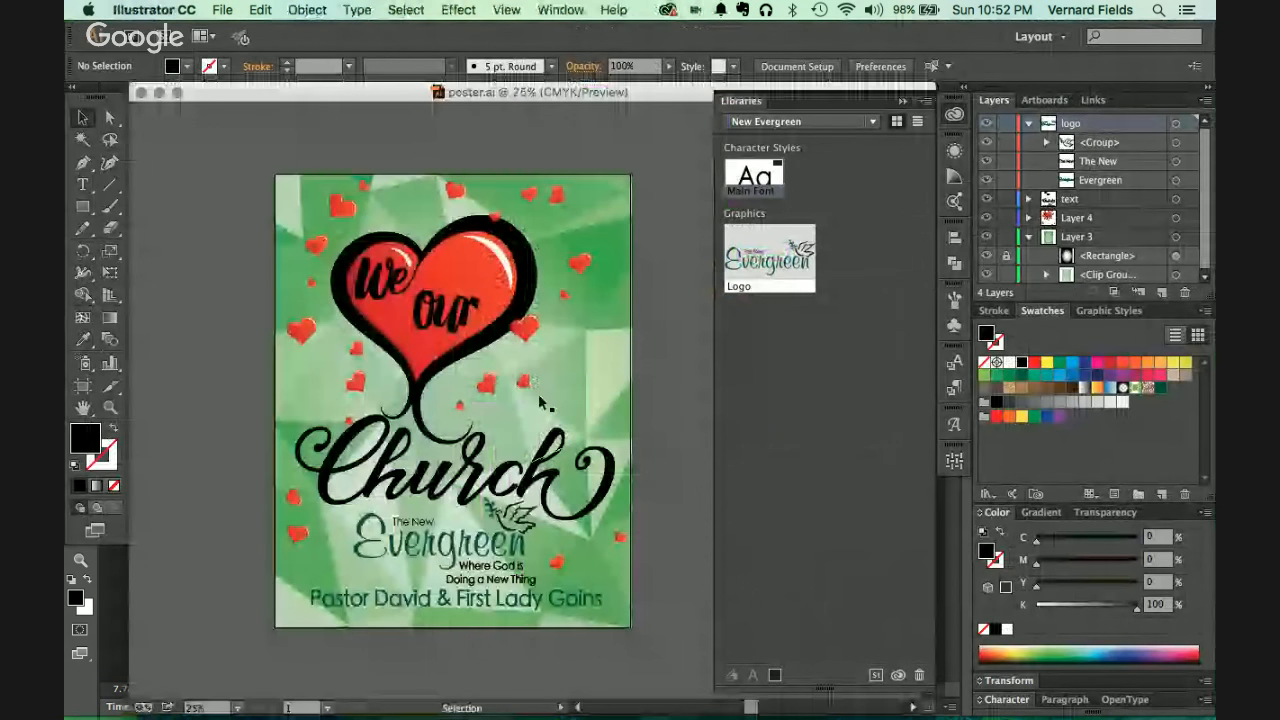
Step: In Illustrator, select all of the pastor-name text to check it, then deselect and return to Photoshop
double_click(402, 601)
key(super+a)
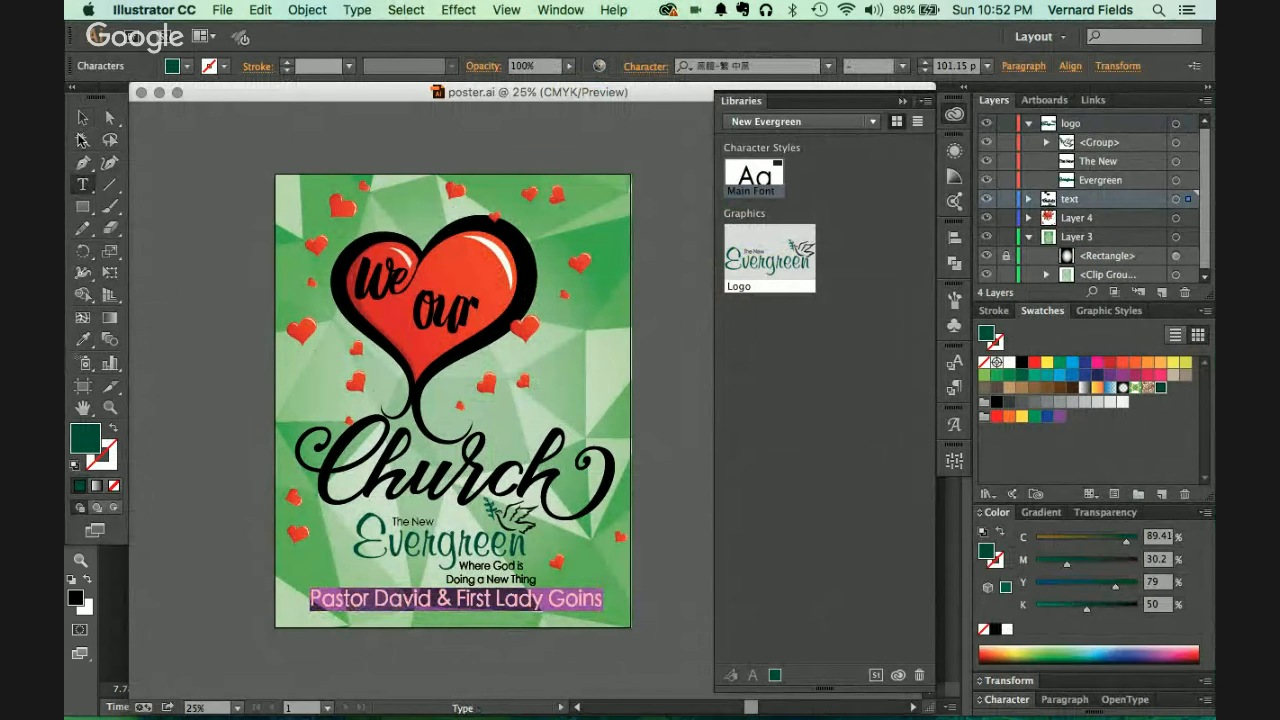
click(82, 122)
click(216, 246)
key(super+Tab)
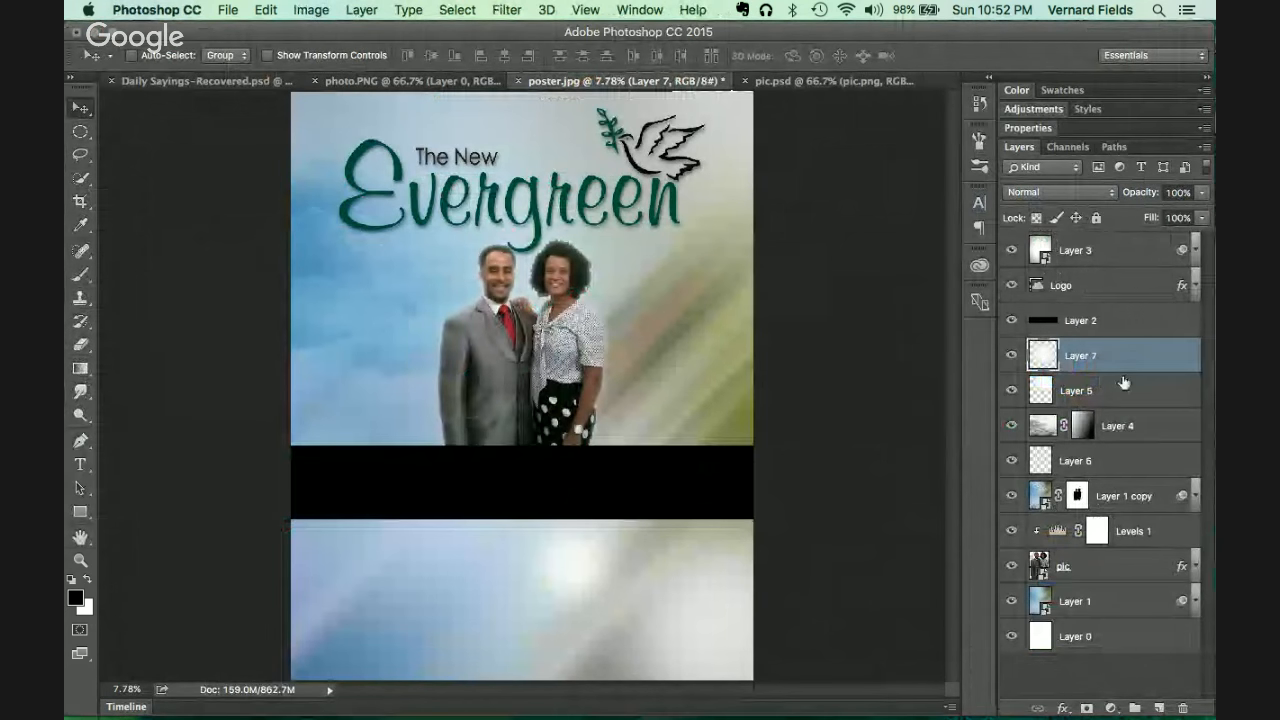
Step: Set the type options to 60 pt and white #ffffff on a text box across the black band
click(1107, 325)
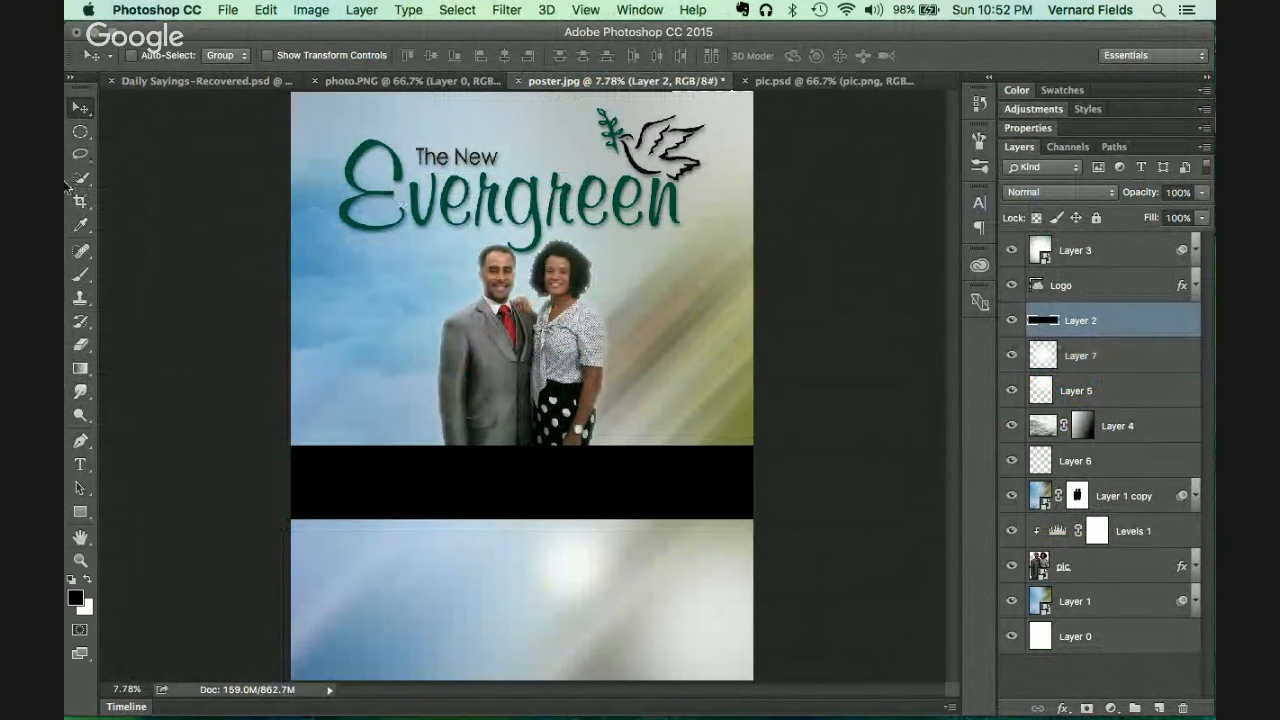
key(t)
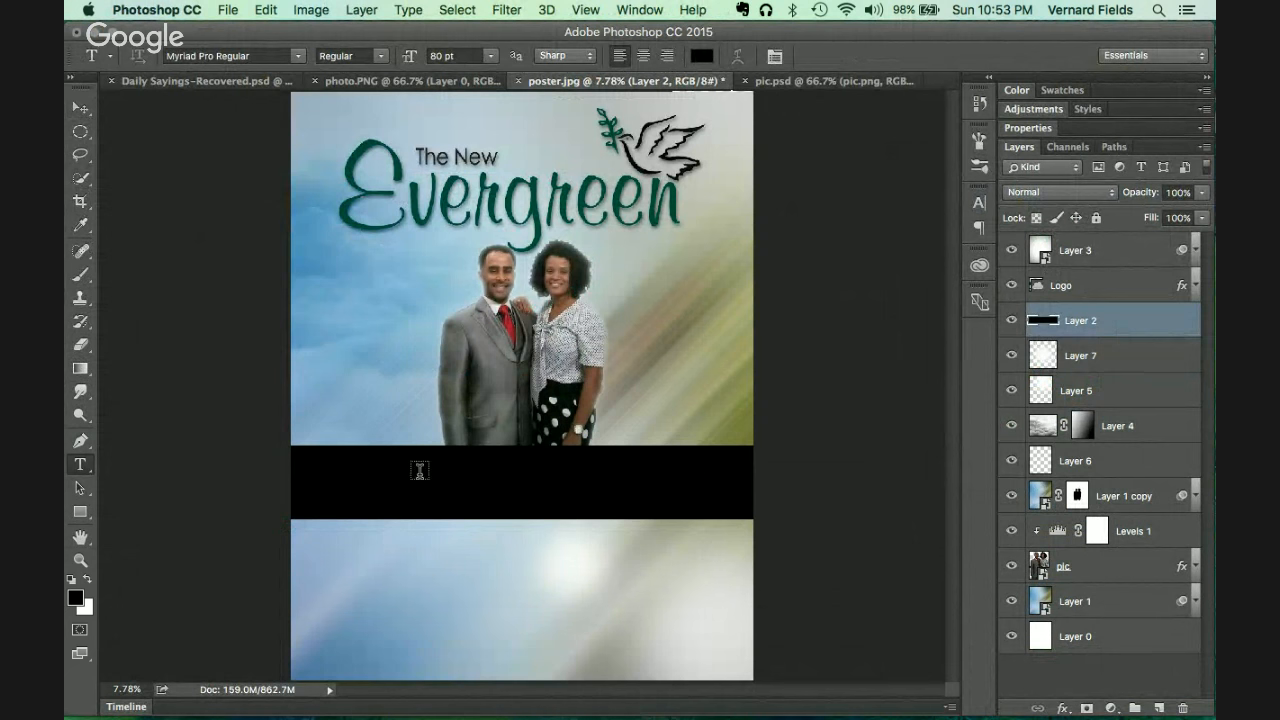
drag(300, 447, 738, 512)
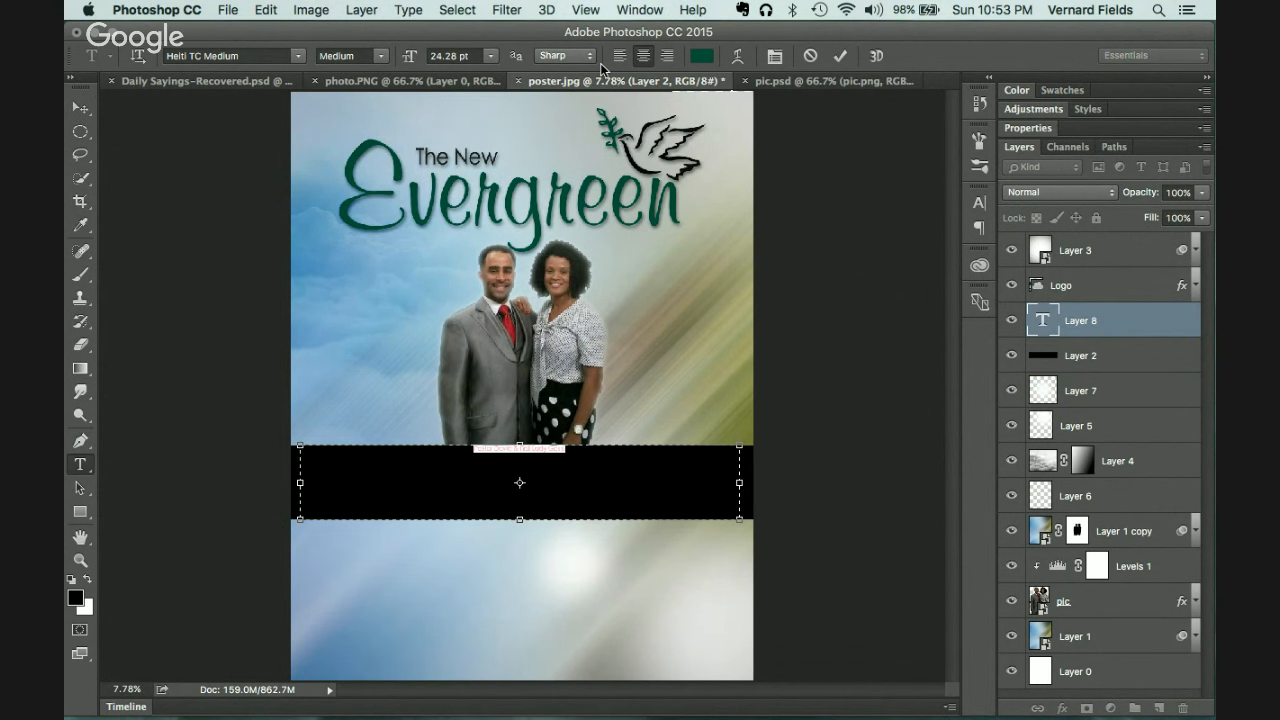
click(489, 56)
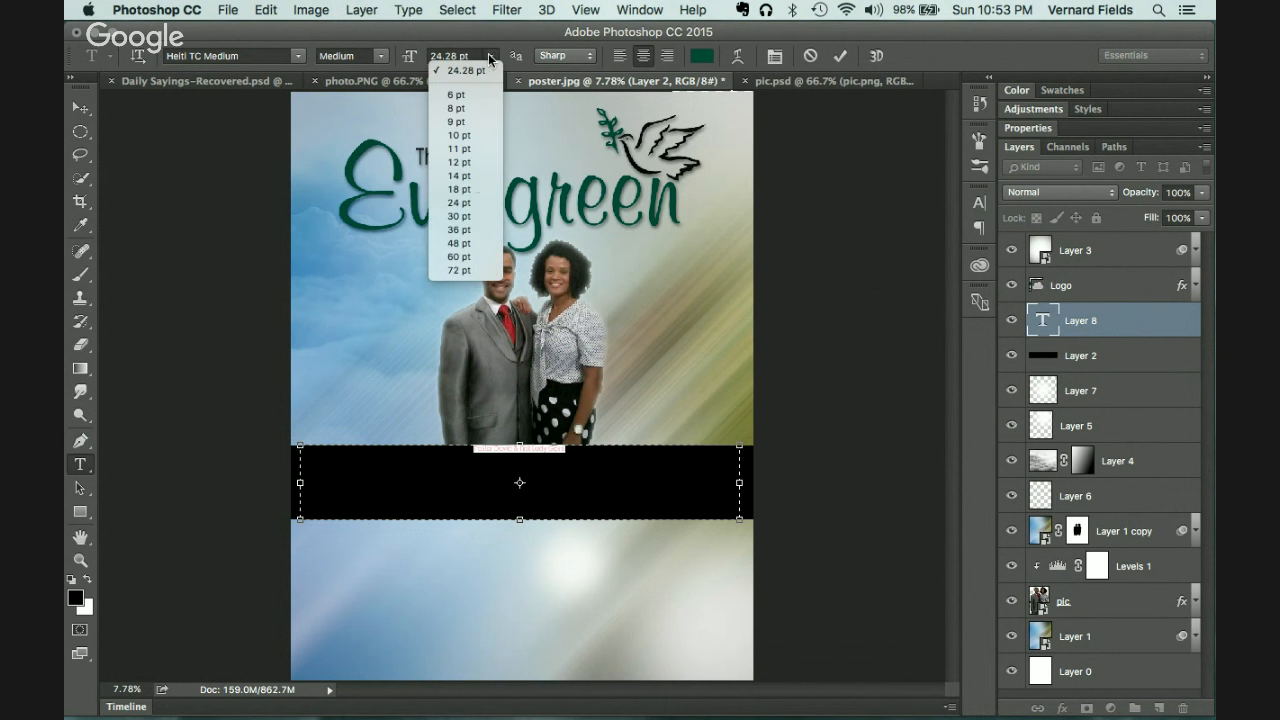
click(467, 252)
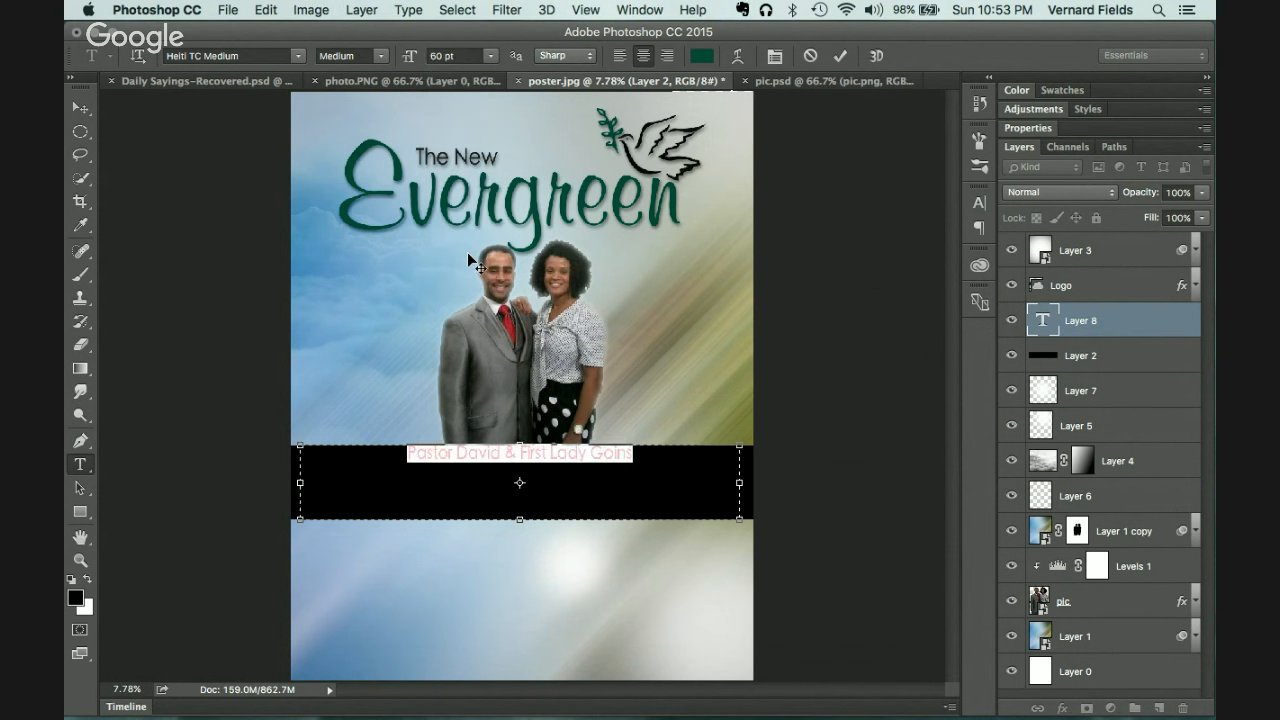
click(702, 56)
text(ffffff)
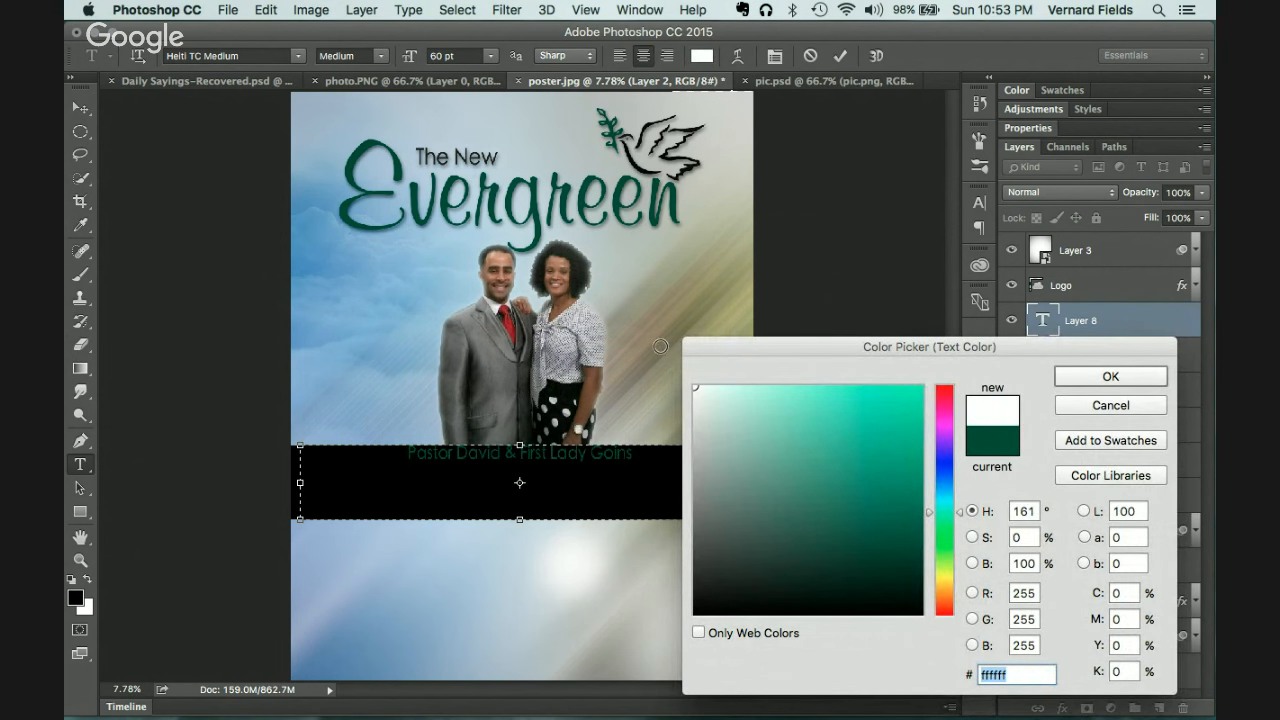
click(1131, 375)
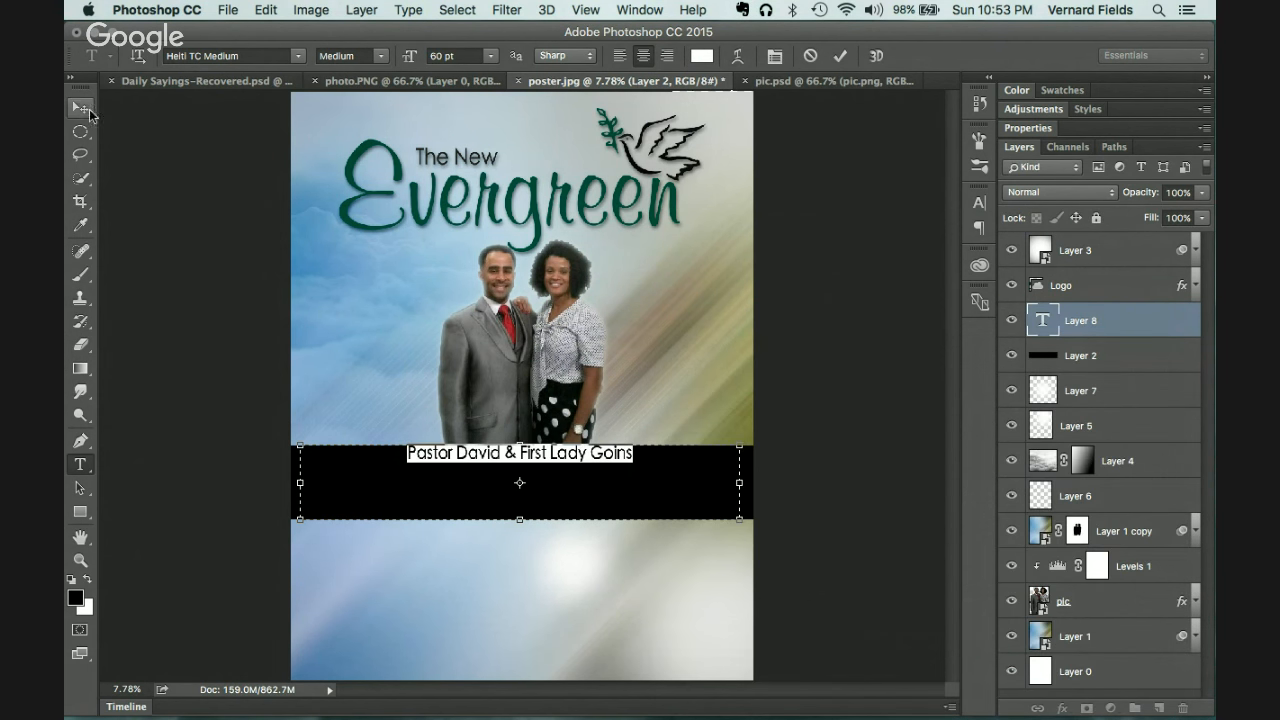
click(80, 106)
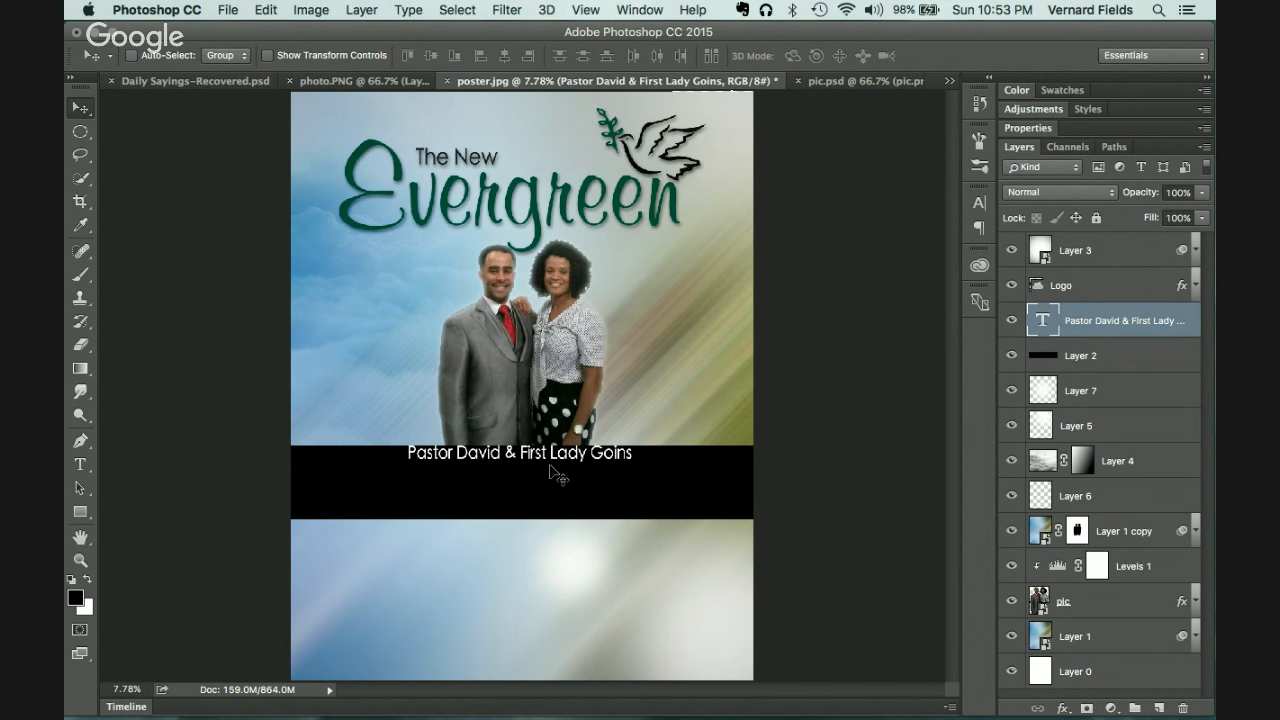
key(t)
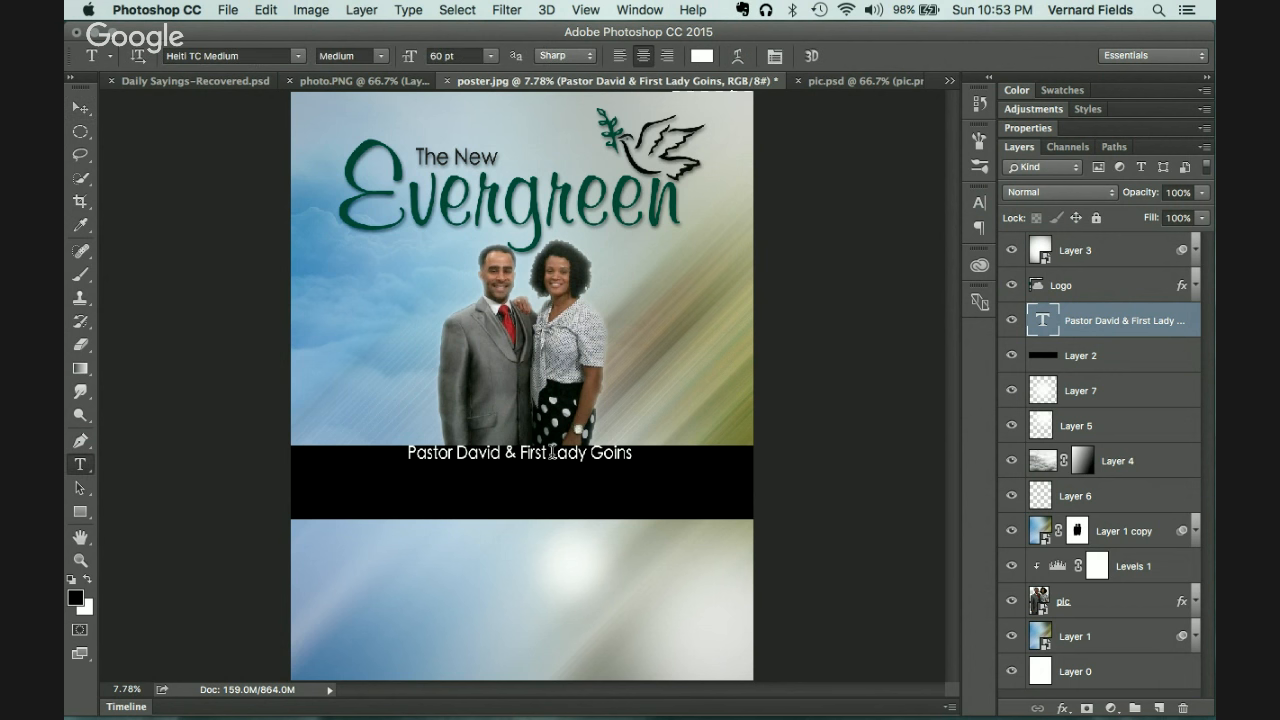
click(552, 456)
key(ctrl+a)
key(super+c)
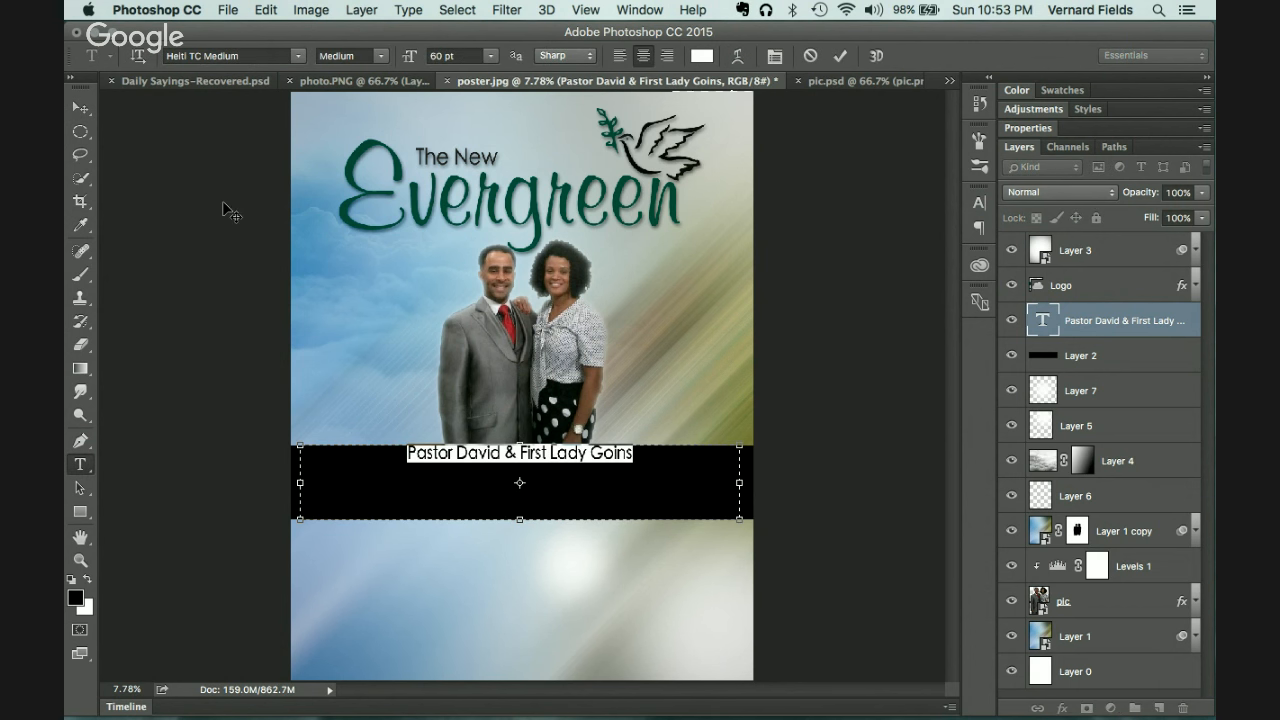
click(82, 110)
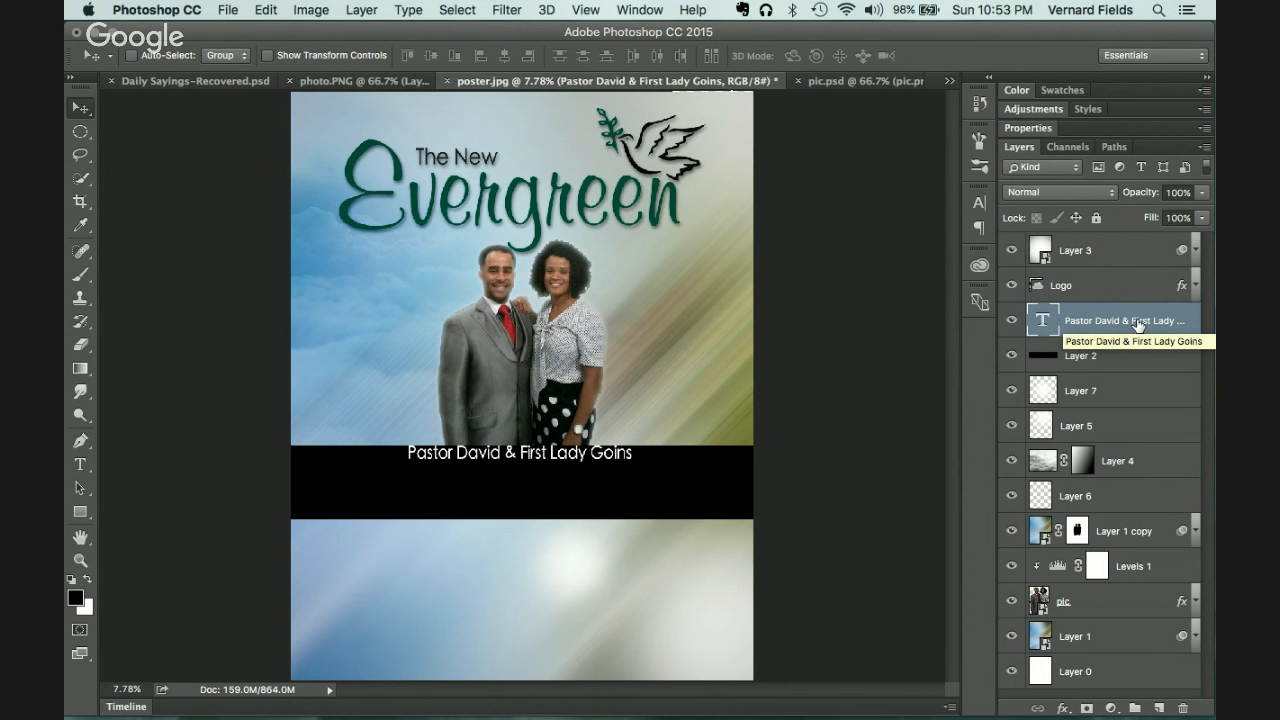
key(BackSpace)
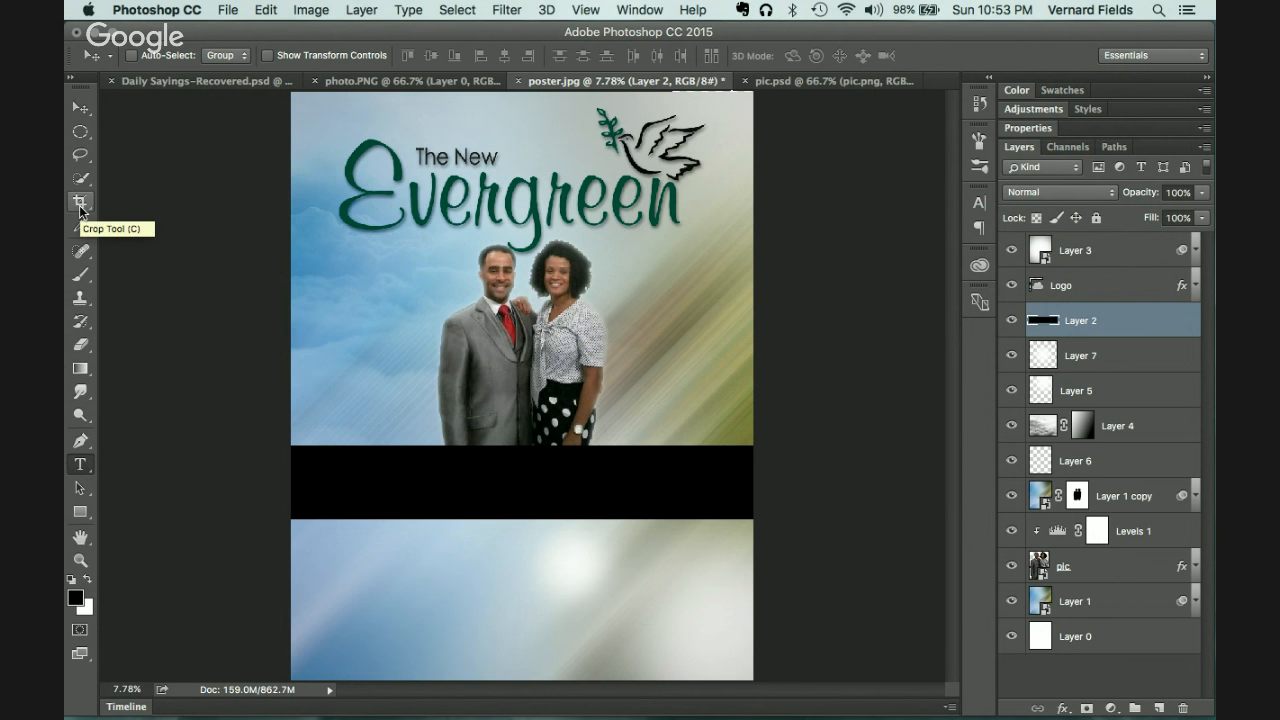
key(t)
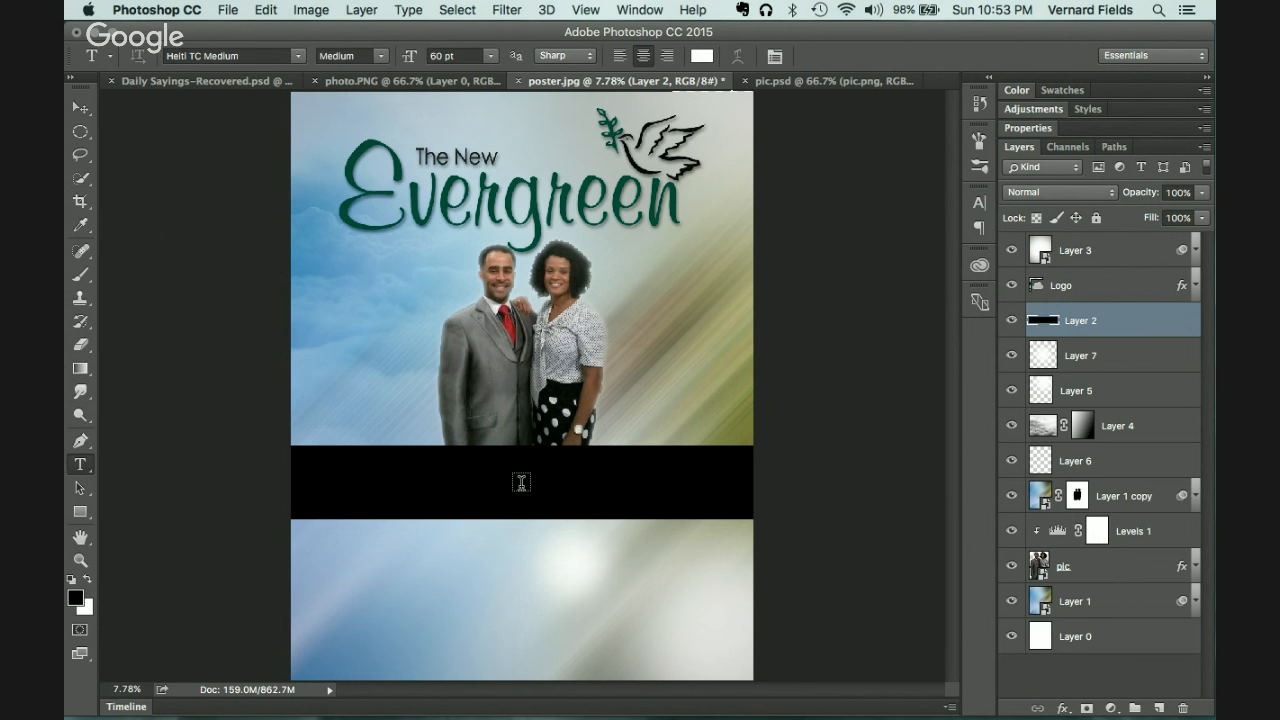
click(521, 482)
key(super+v)
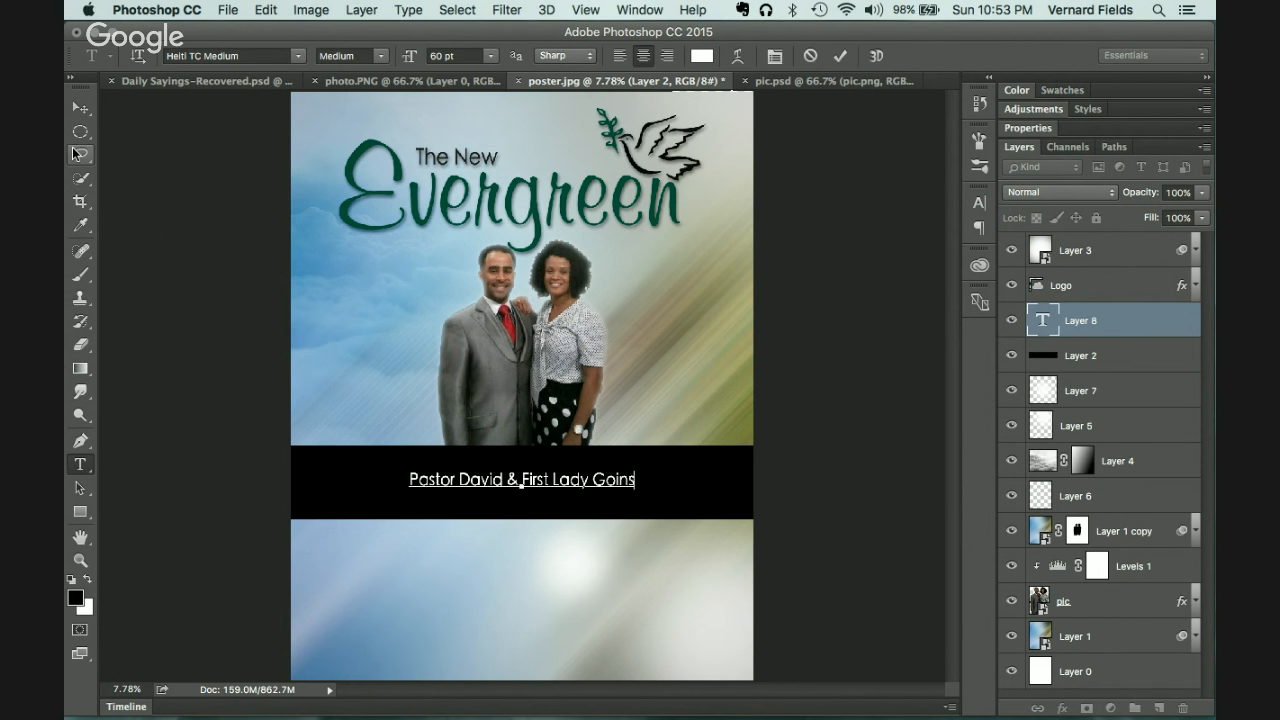
click(80, 107)
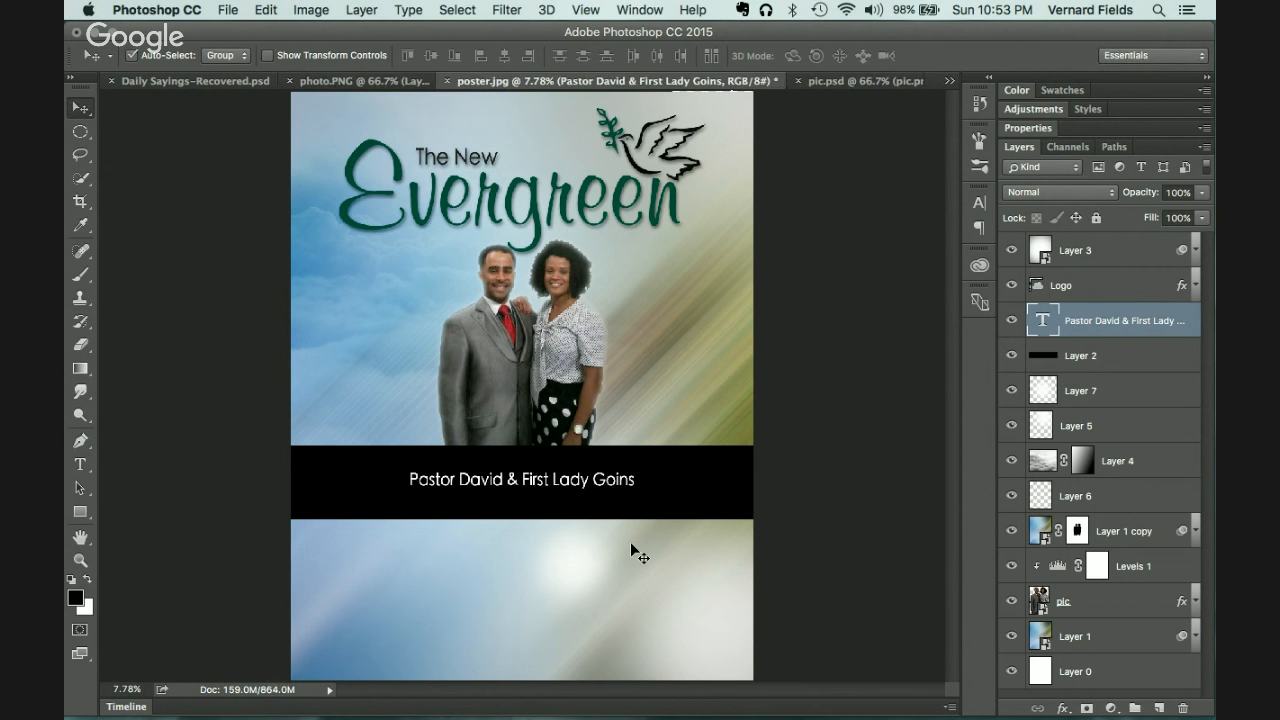
Step: Enlarge the name text to about 147% and move it up within the band
key(super+t)
drag(636, 491, 689, 528)
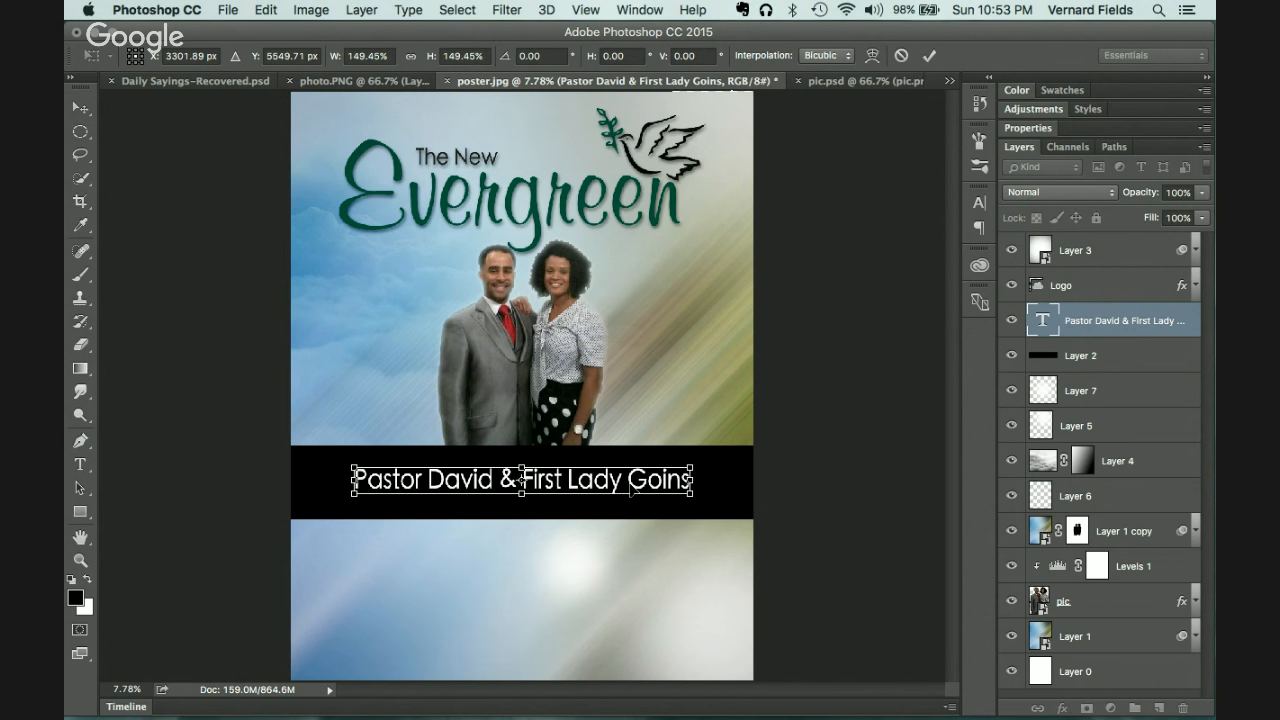
drag(633, 486, 631, 480)
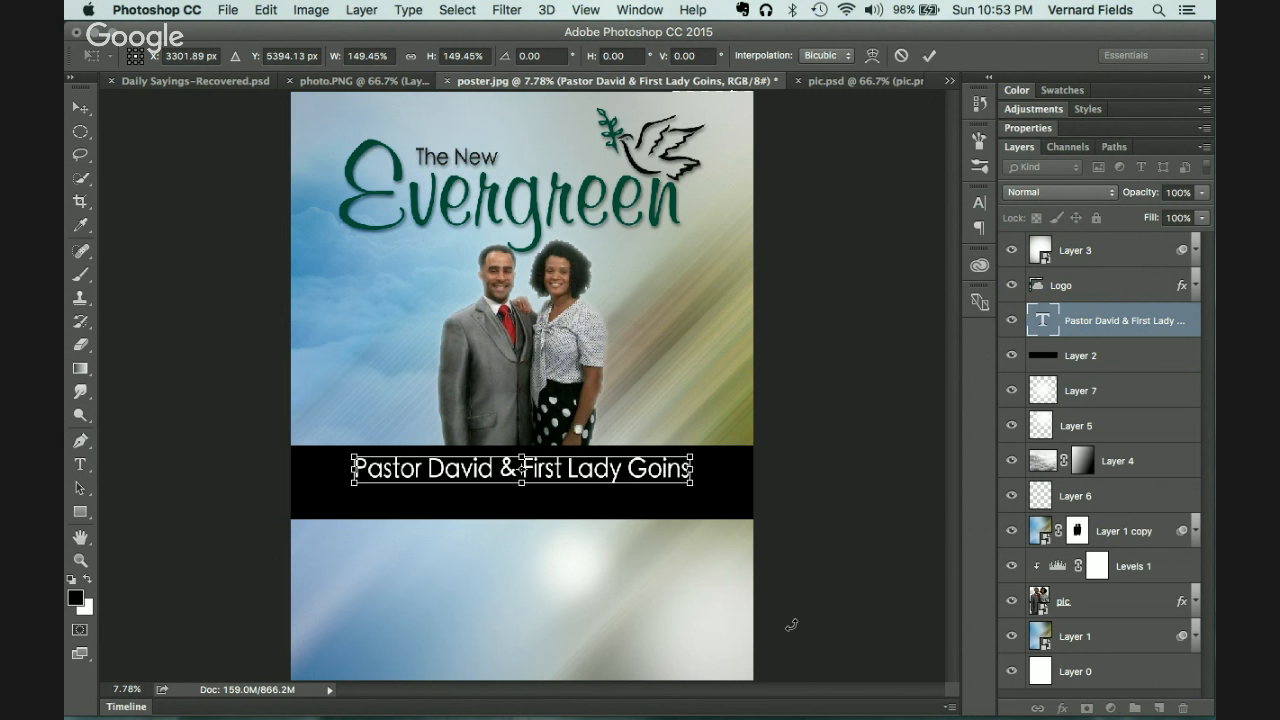
key(Return)
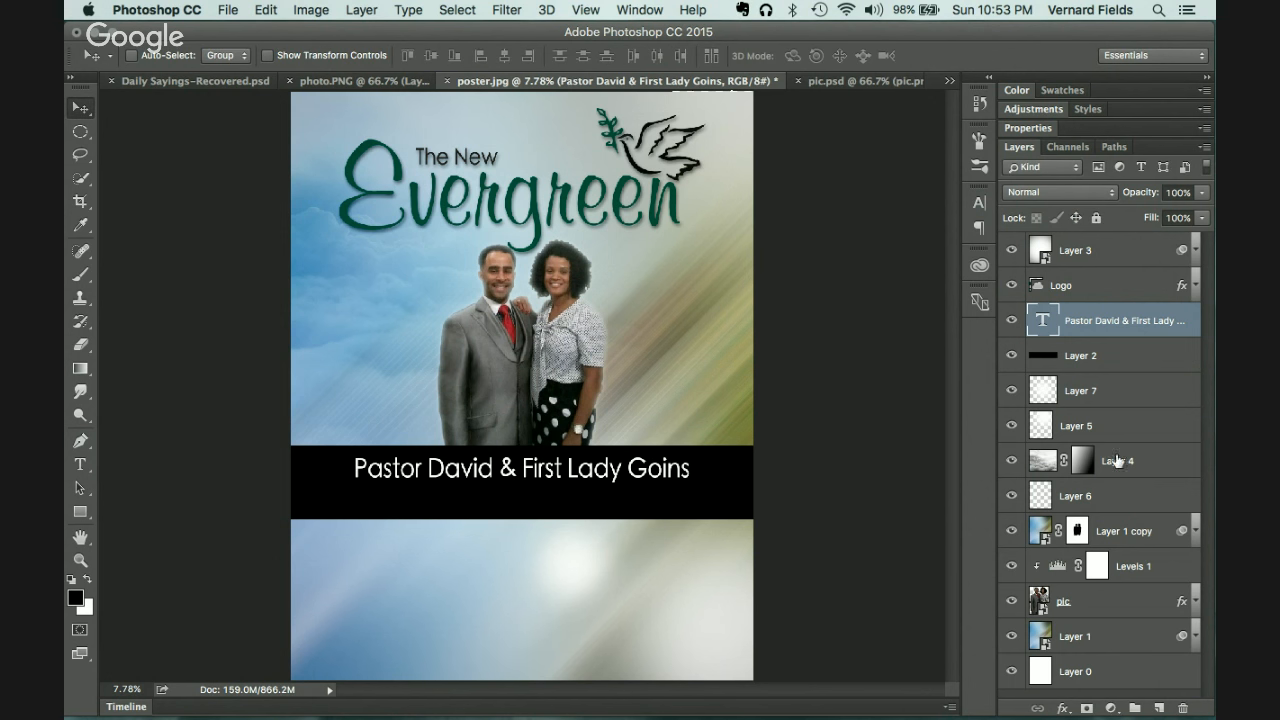
Step: Shrink the black band on Layer 2 to about 70% of its height
click(1108, 356)
key(super+t)
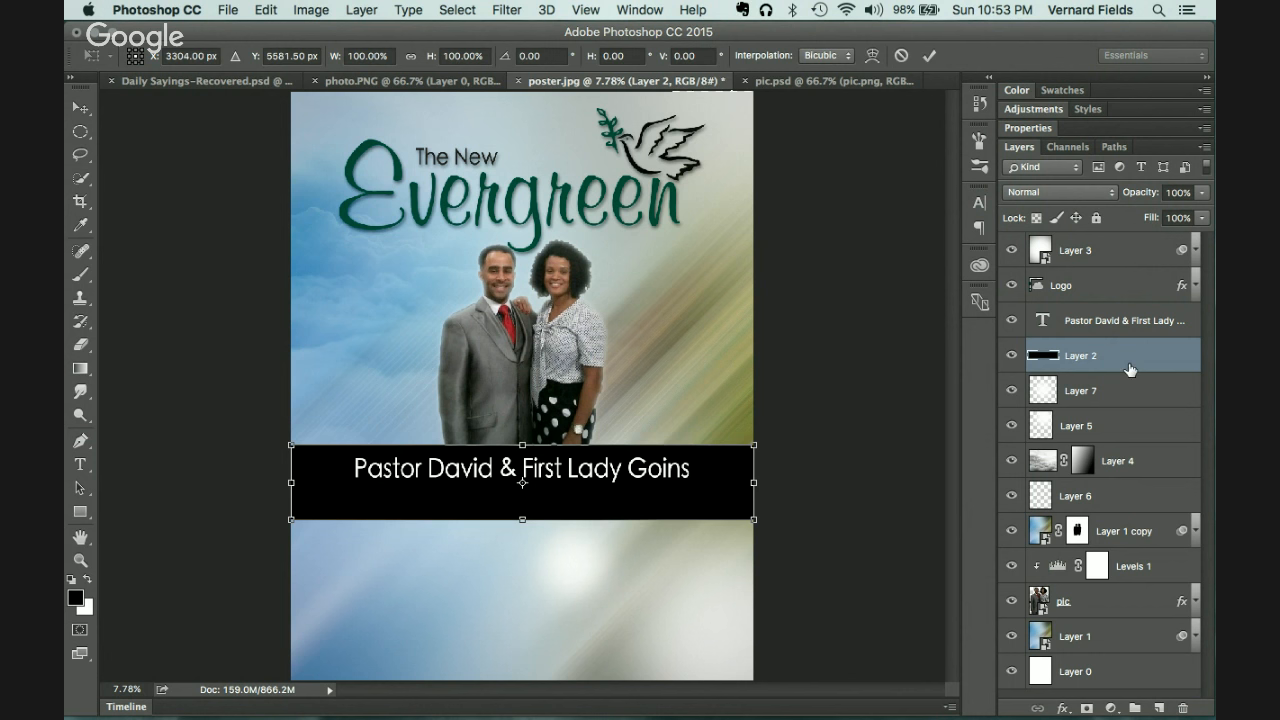
drag(524, 518, 526, 499)
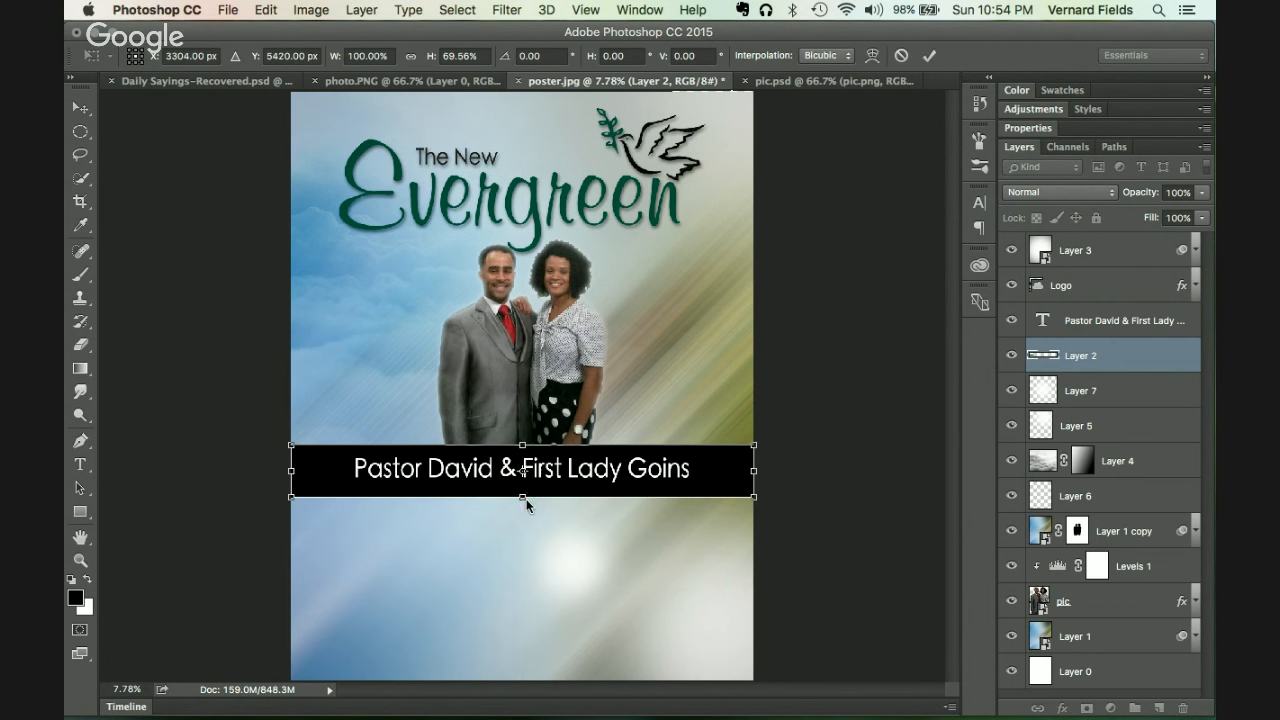
key(Return)
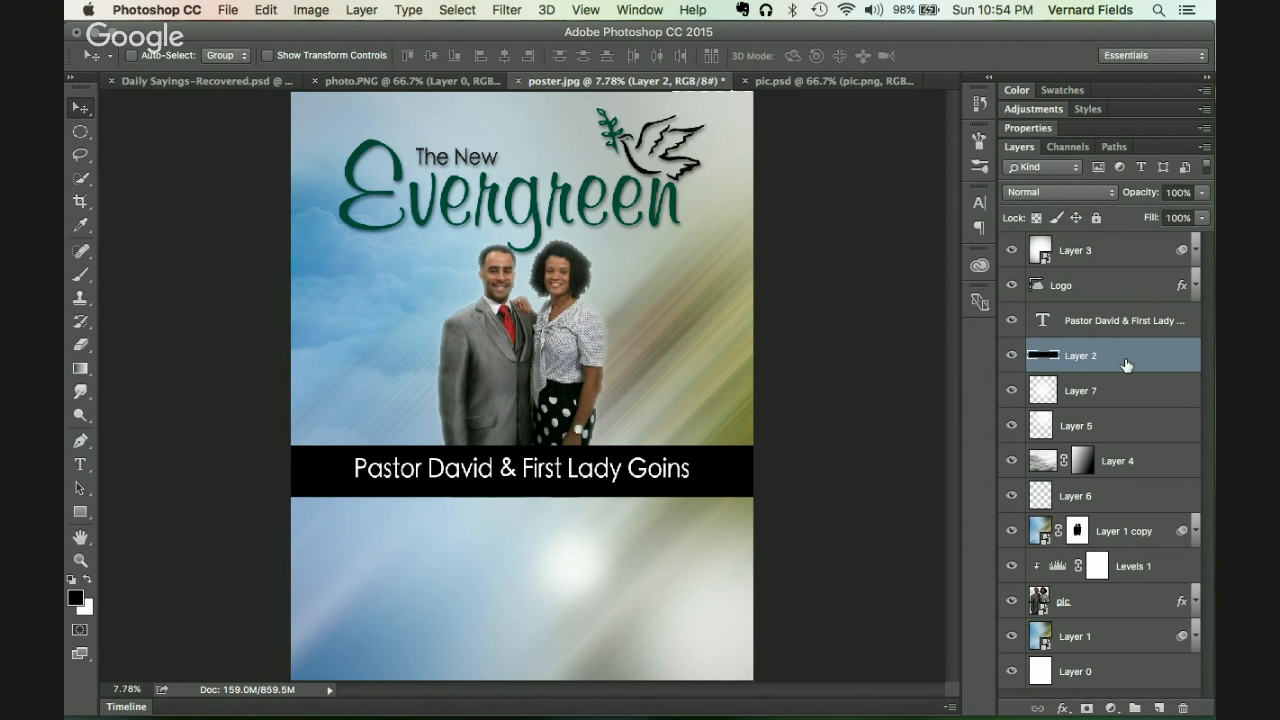
Step: Select the name text layer, then pick the pic layer and Layer 1 in the Layers panel
click(1120, 322)
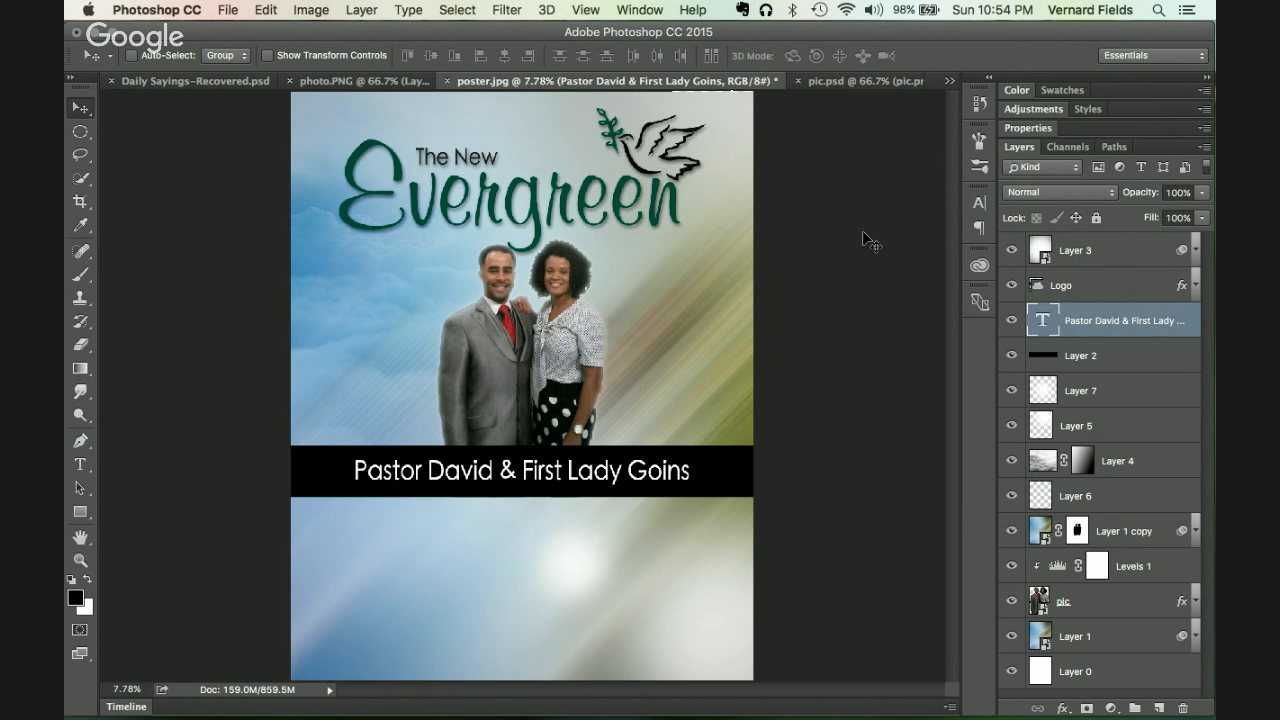
key(b)
key(v)
click(1100, 609)
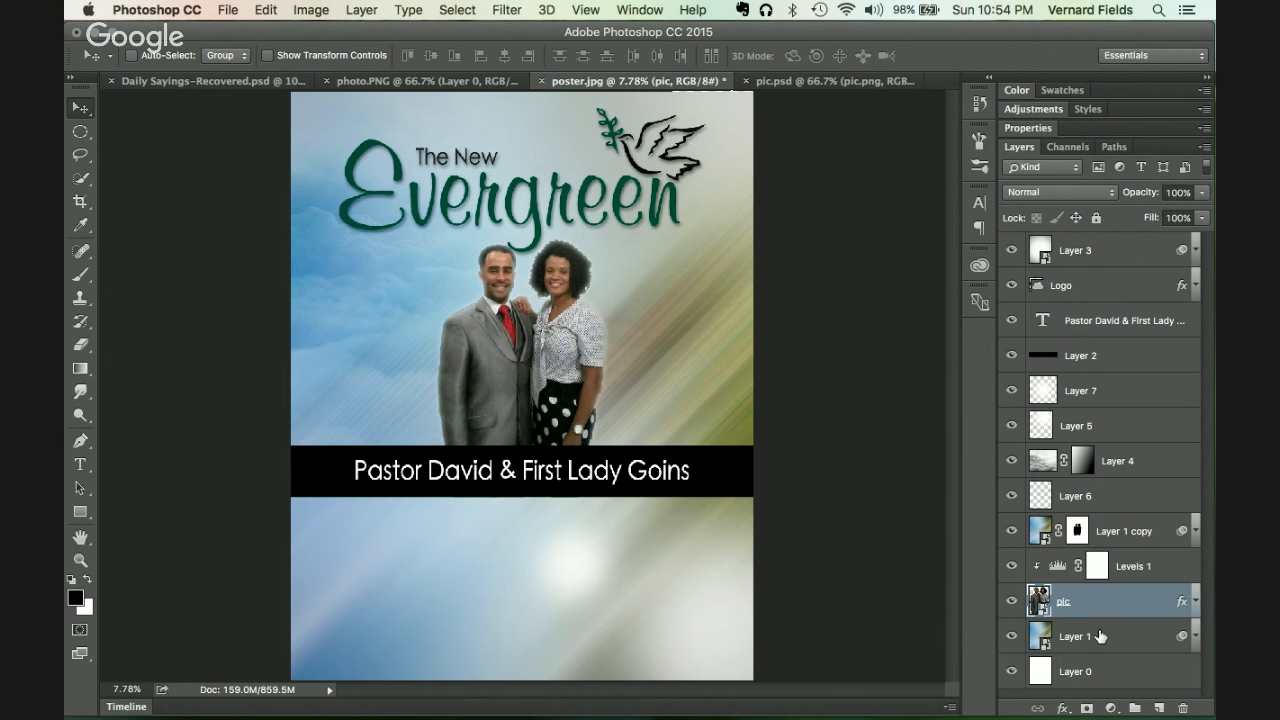
click(1100, 636)
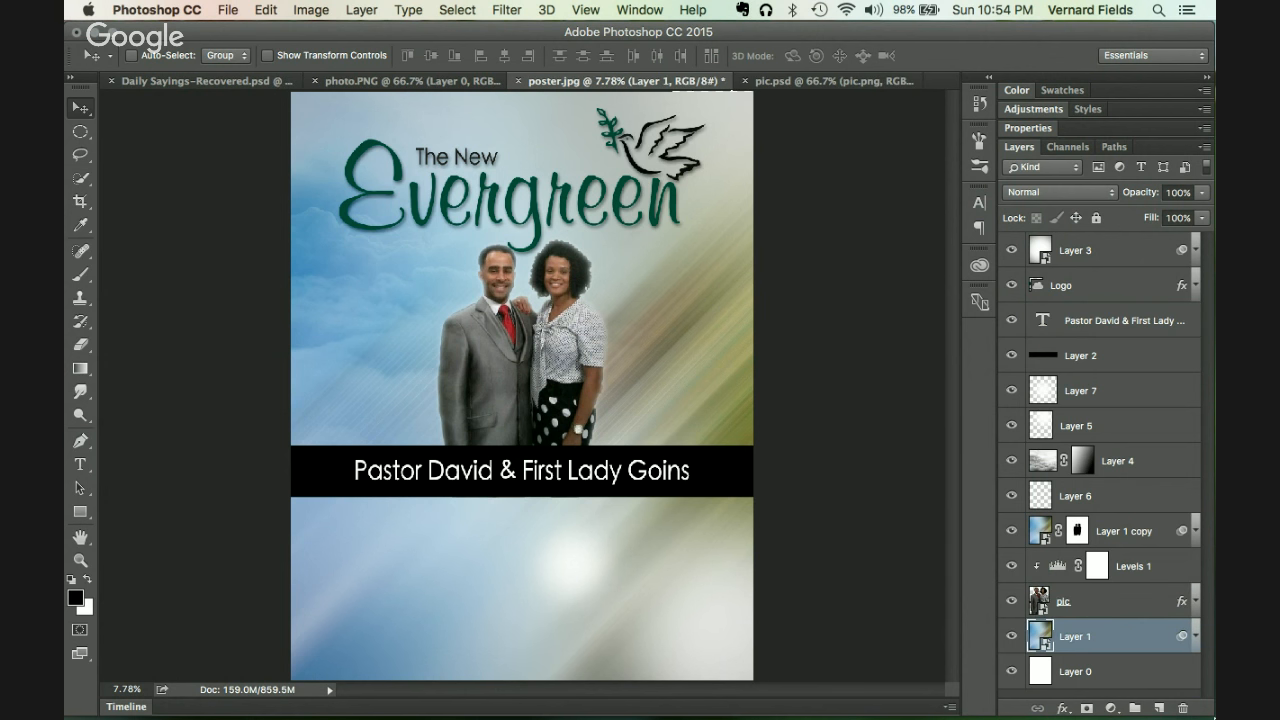
Step: Add a new layer with a small white circle left of the man, stacked above Layer 1 copy, and deselect
click(1159, 708)
click(78, 132)
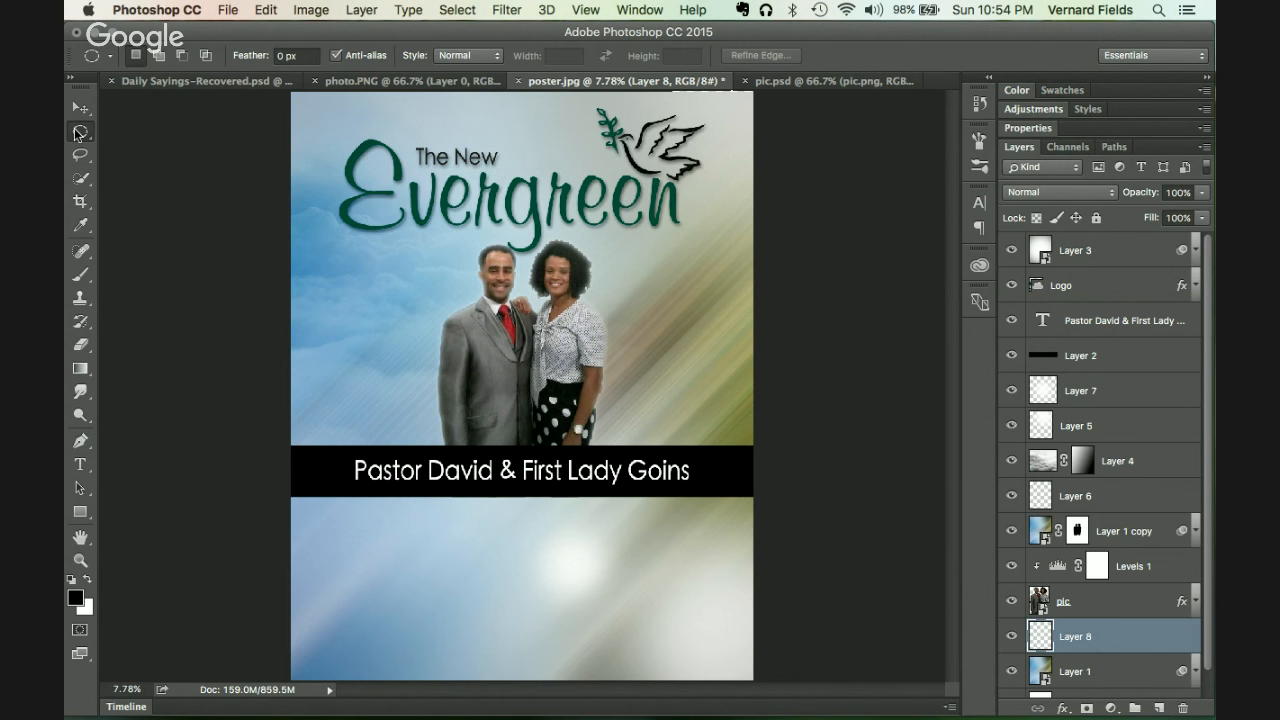
drag(436, 435, 453, 452)
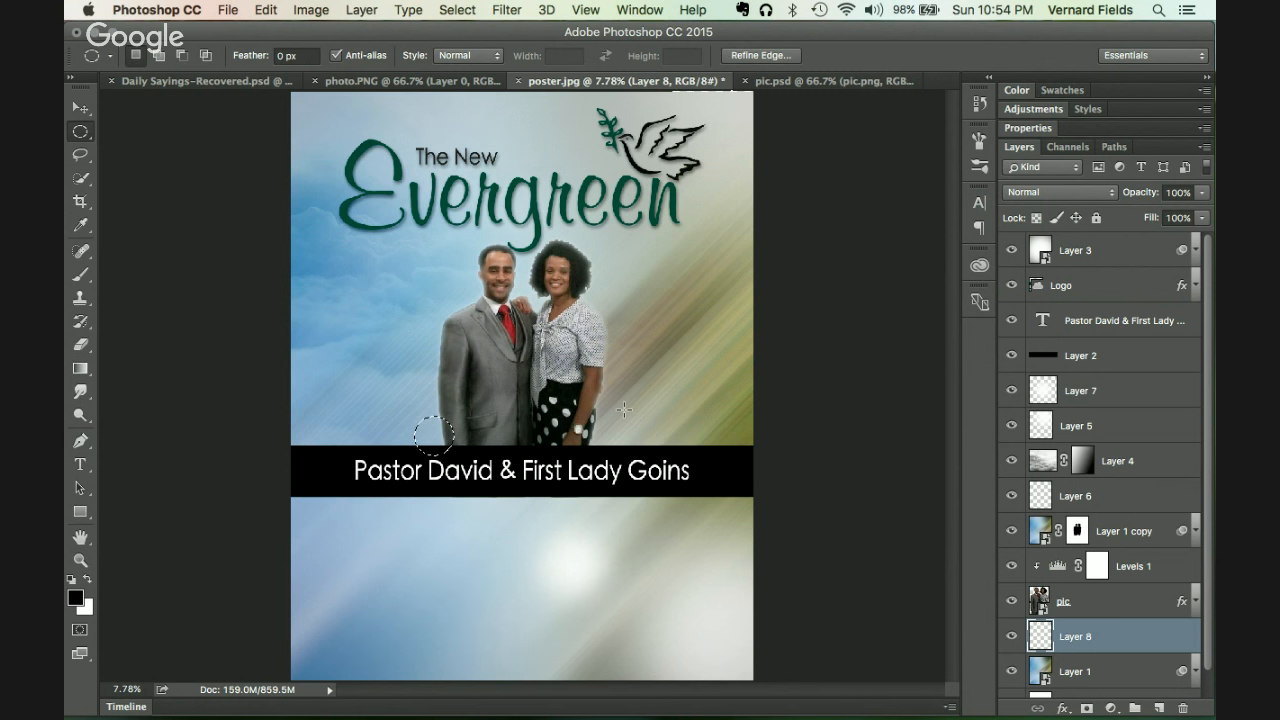
key(super+BackSpace)
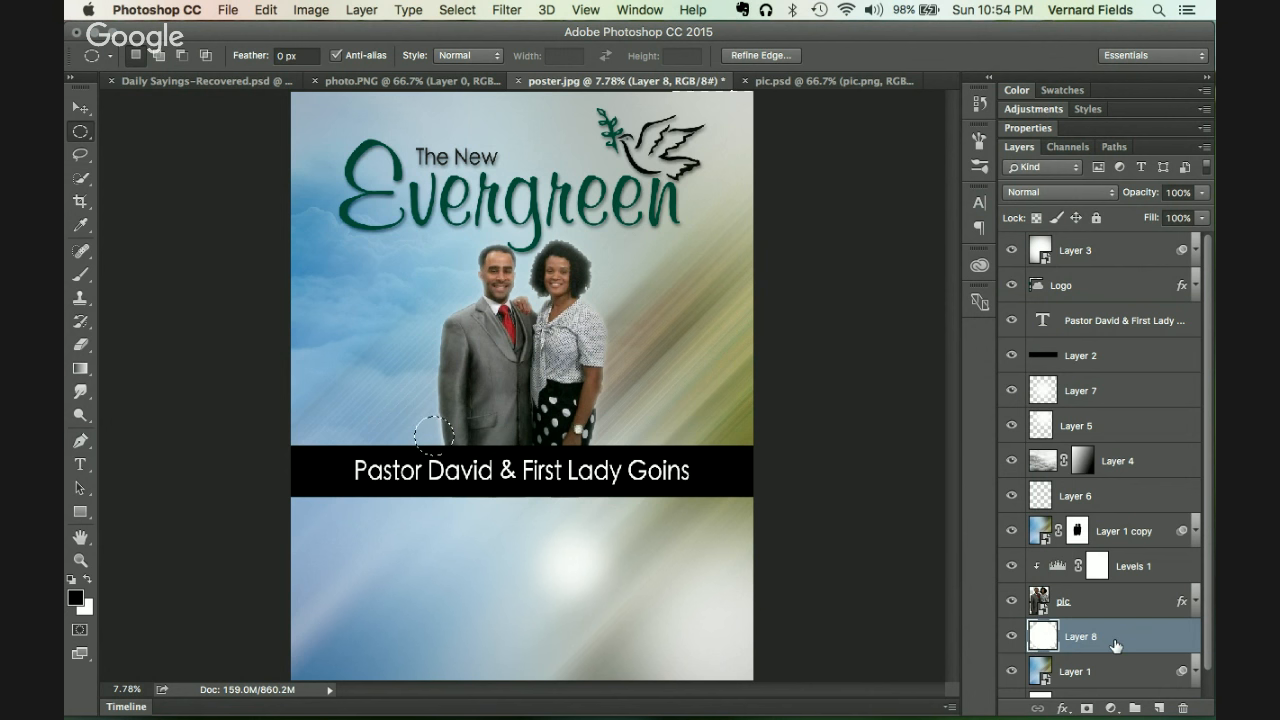
drag(1115, 645, 1110, 522)
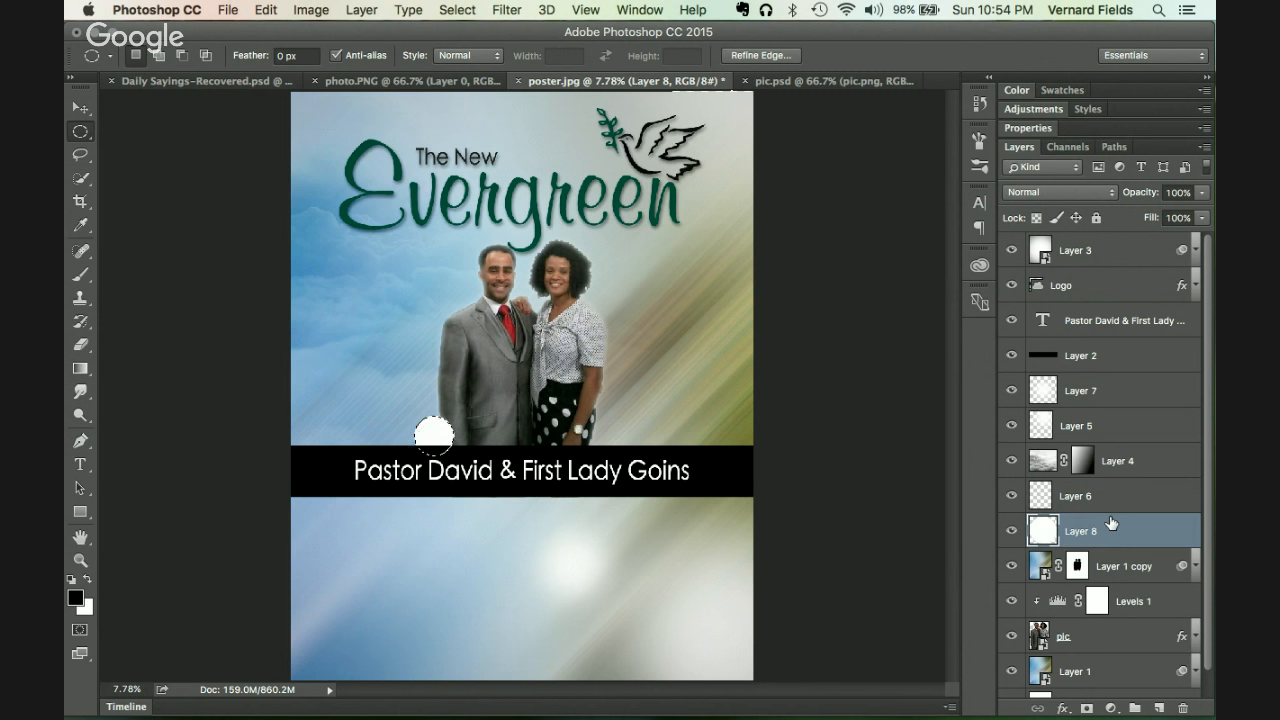
key(super+d)
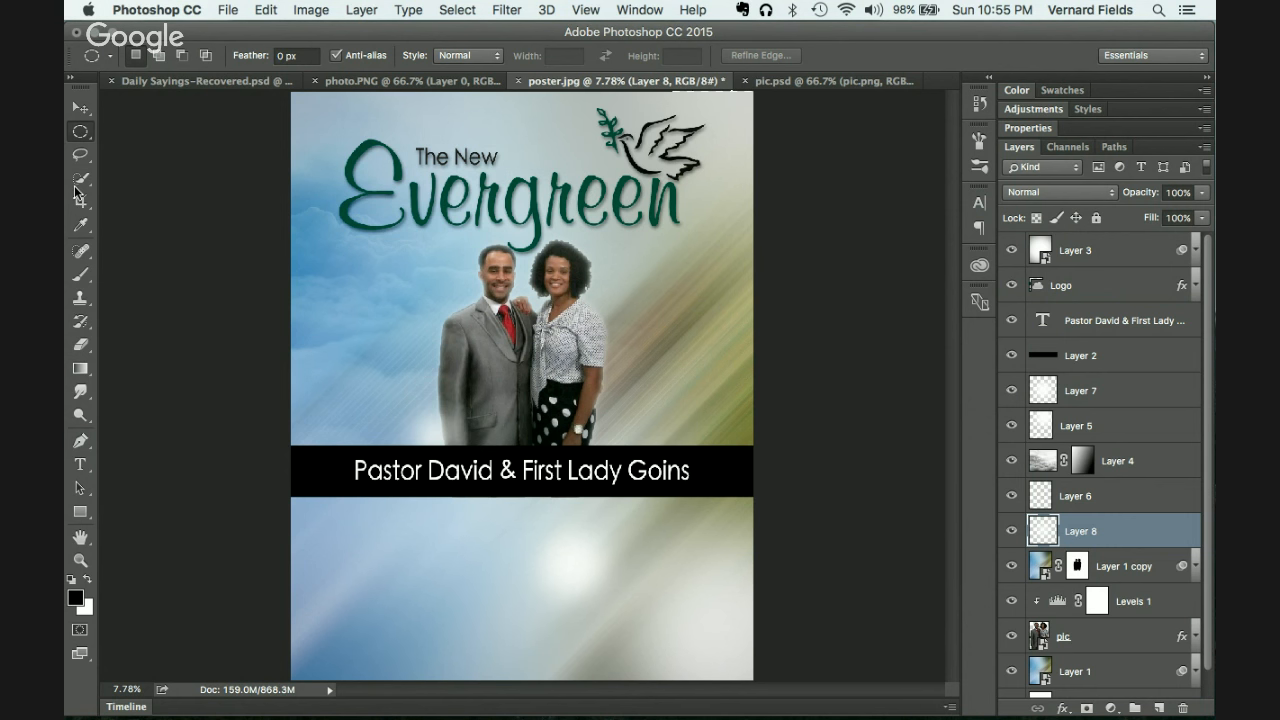
click(81, 108)
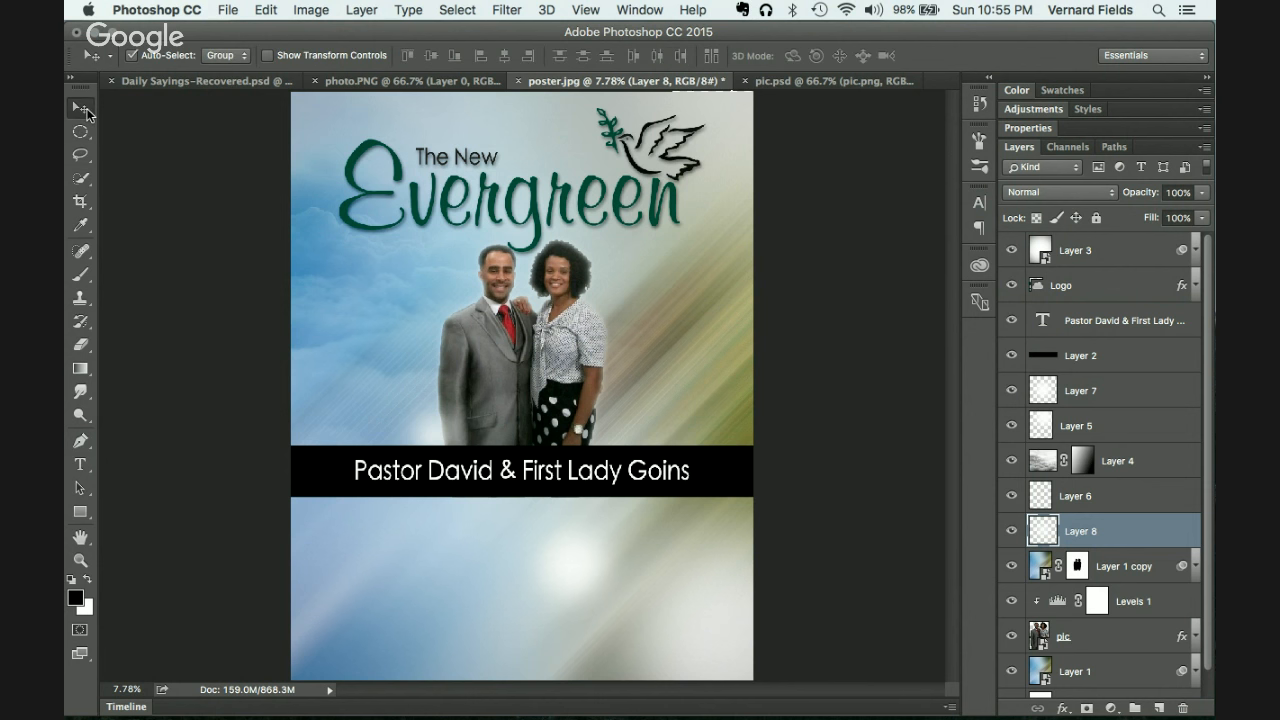
Step: Stretch Layer 8 wide past the page's left edge over the band, then Alt-drag a copy to the right
key(ctrl+t)
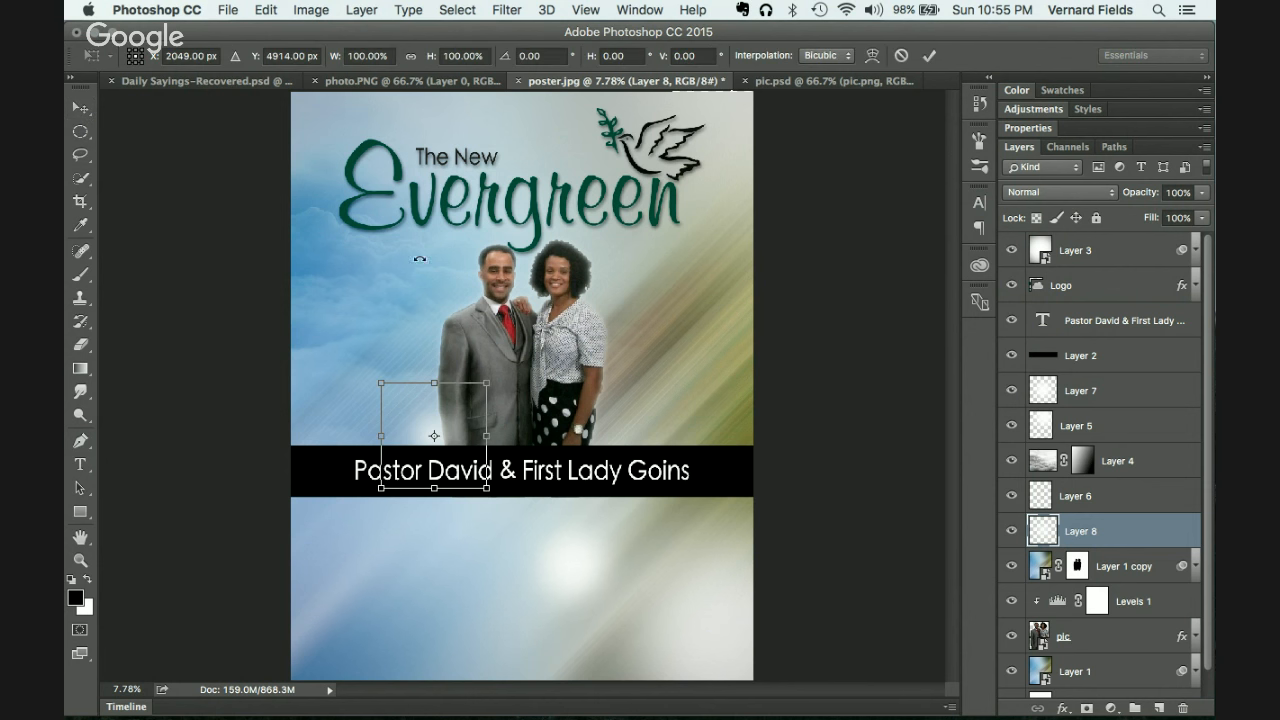
drag(490, 490, 498, 499)
drag(374, 436, 291, 436)
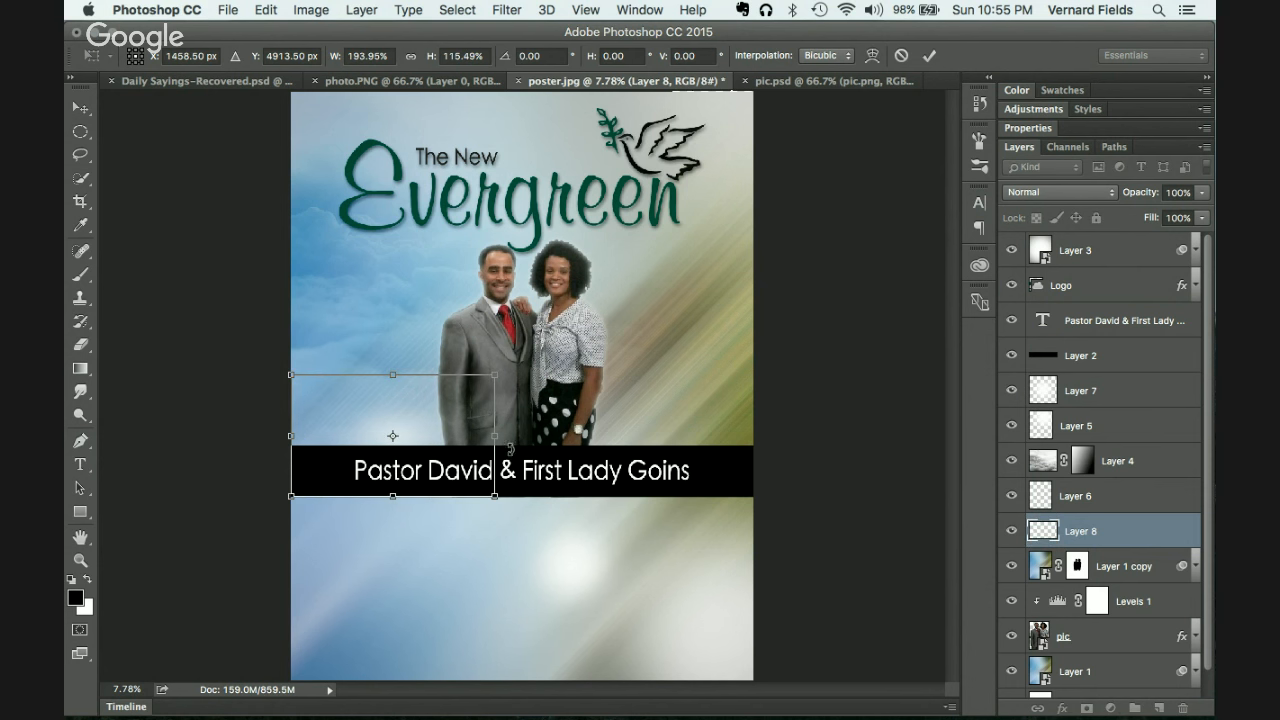
drag(494, 436, 534, 438)
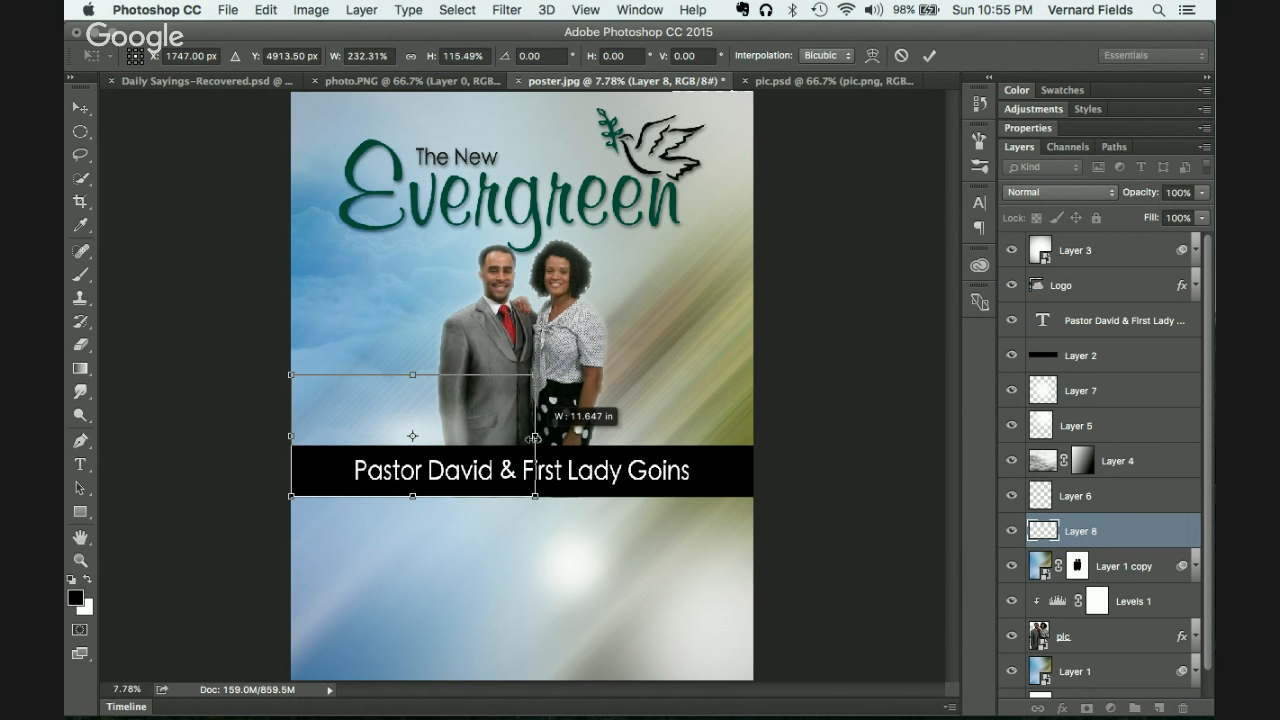
drag(291, 436, 257, 431)
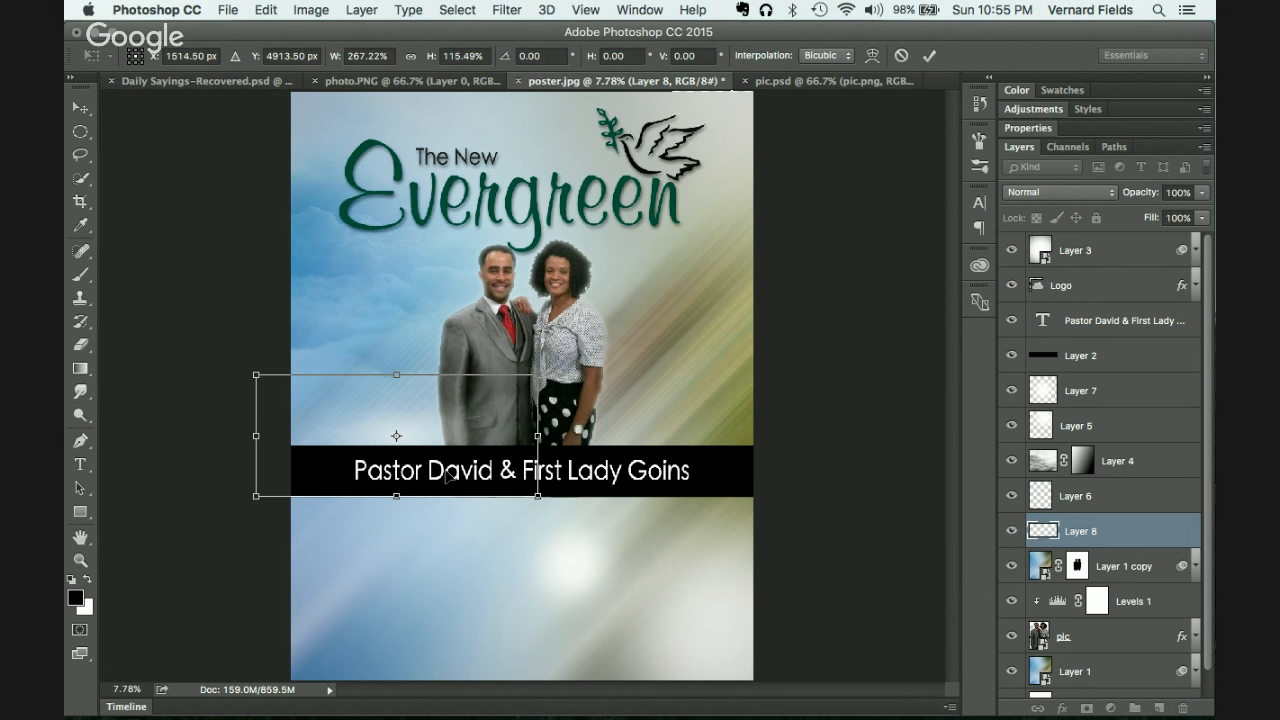
mouse_move(464, 414)
mouse_down()
mouse_move(463, 438)
mouse_move(462, 425)
mouse_up()
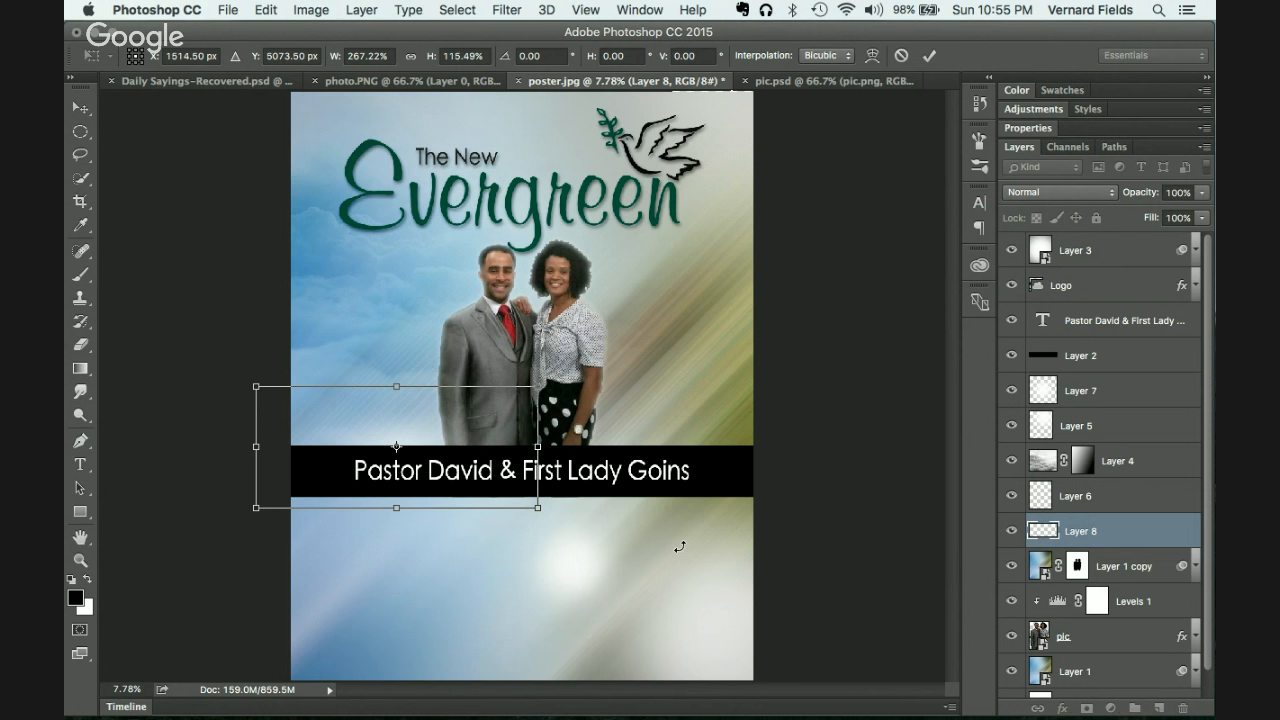
key(Return)
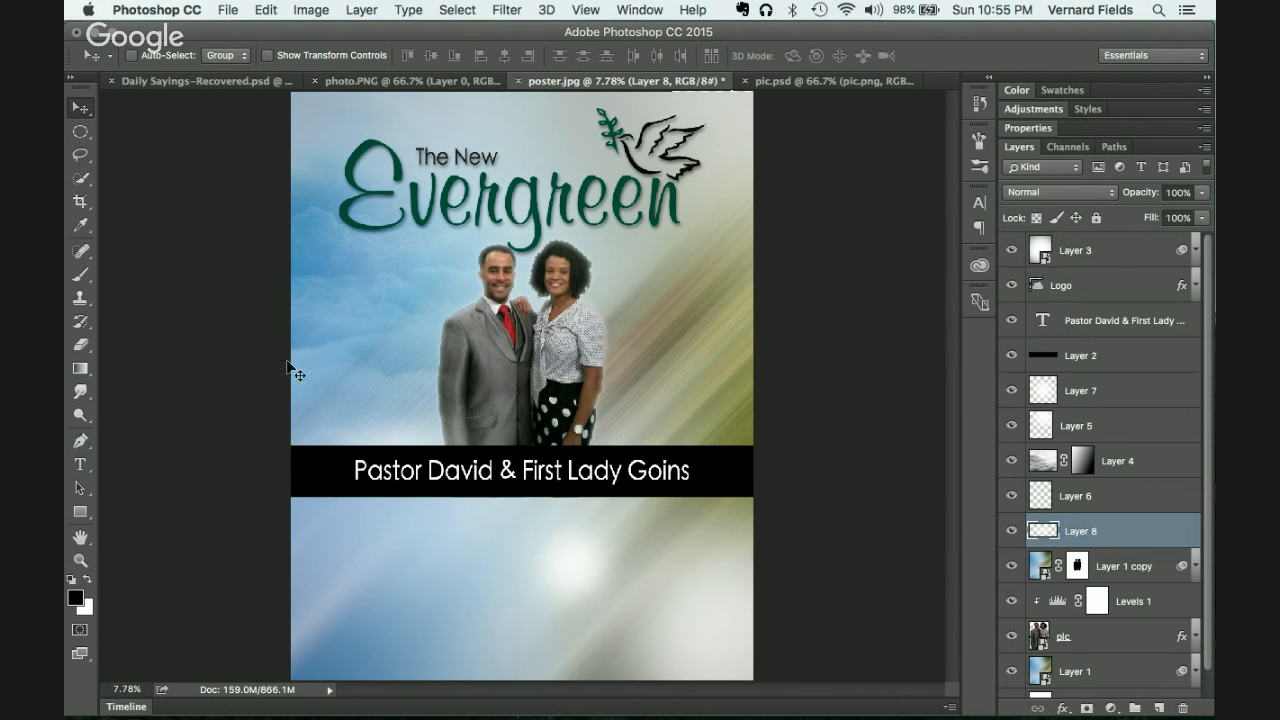
drag(424, 475, 578, 547)
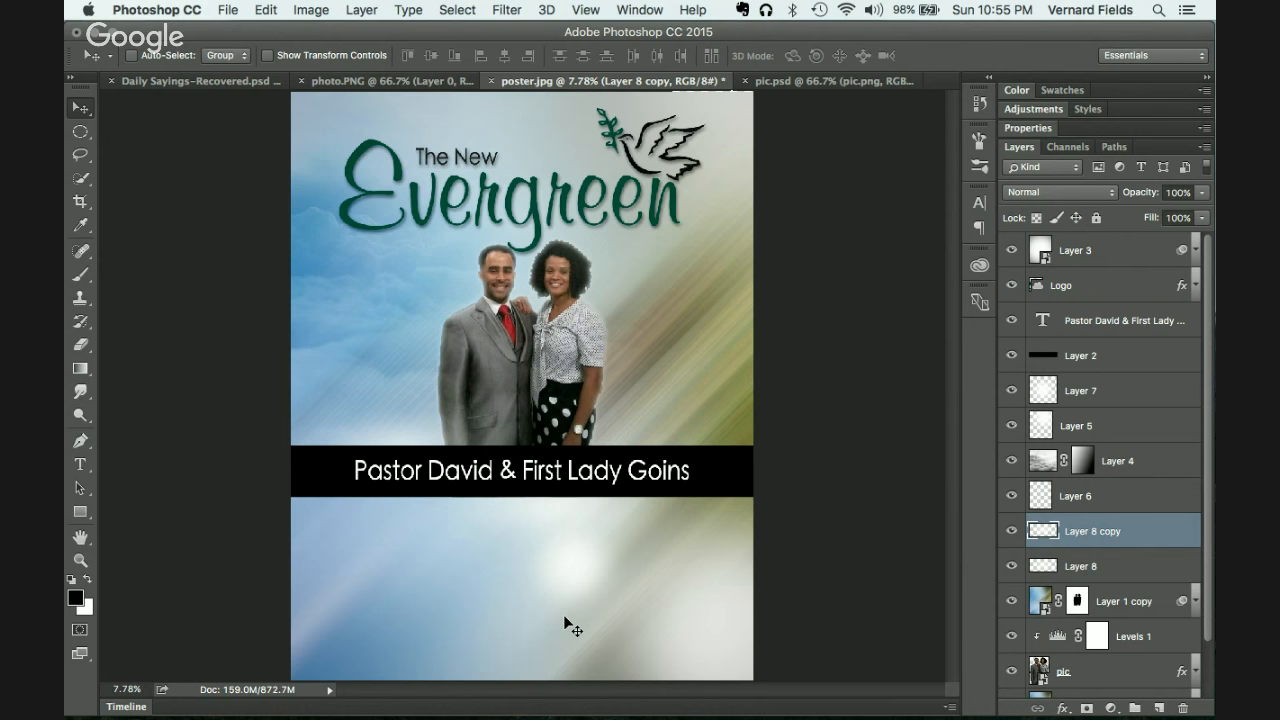
Step: In Chrome, replace the 'clouds' image search with 'heart'
key(super+Tab)
key(super+Tab)
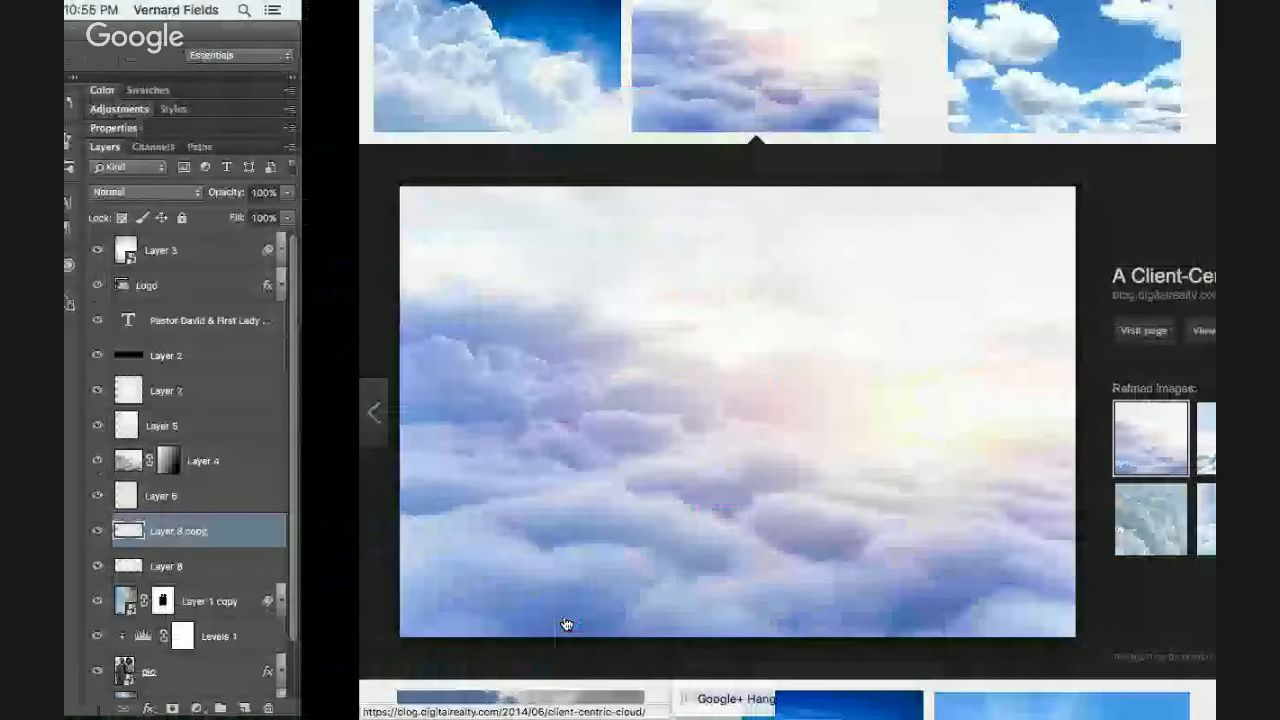
key(Escape)
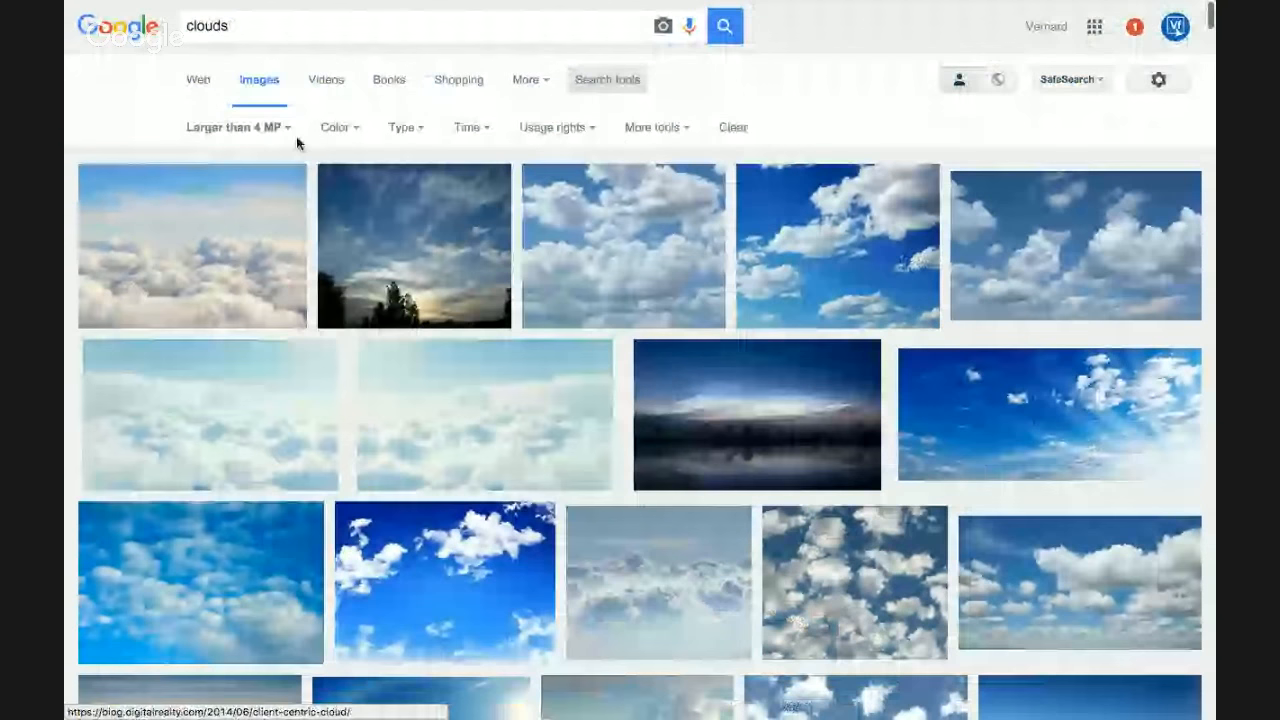
drag(246, 26, 186, 22)
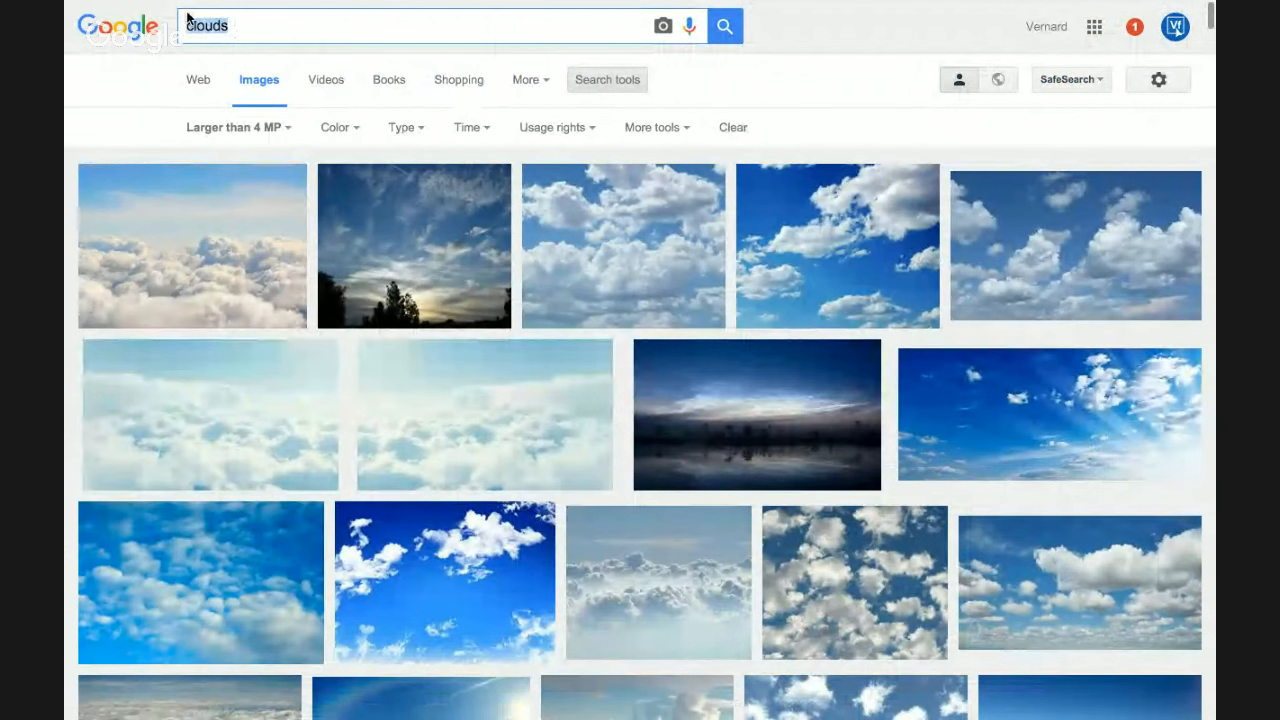
text(heart)
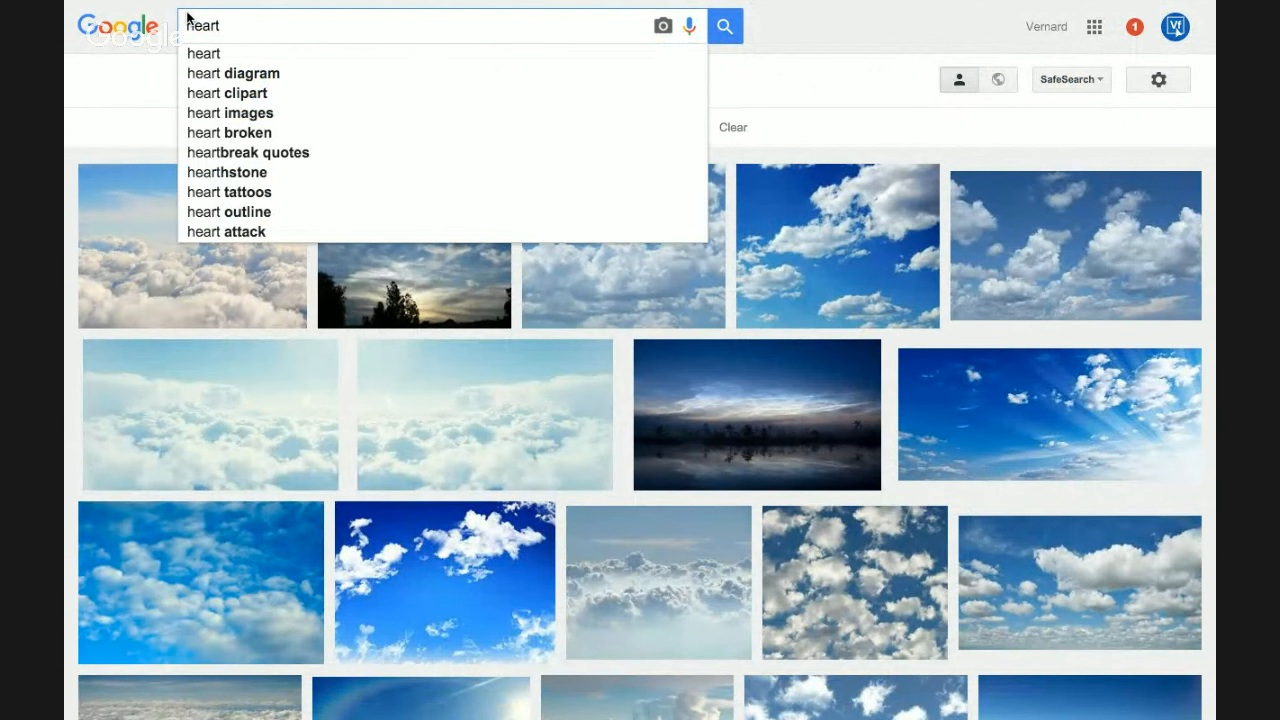
key(Return)
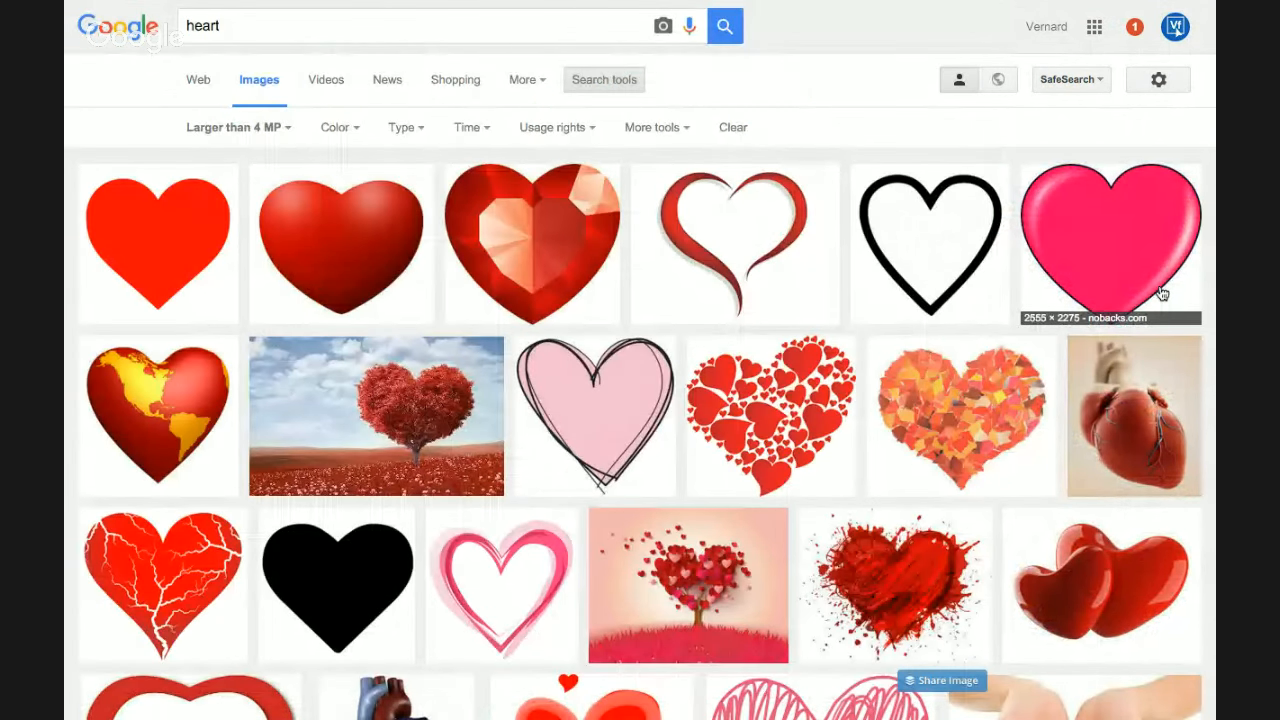
Step: Copy the solid black heart image and paste it into the poster
scroll(988, 402, down, 2)
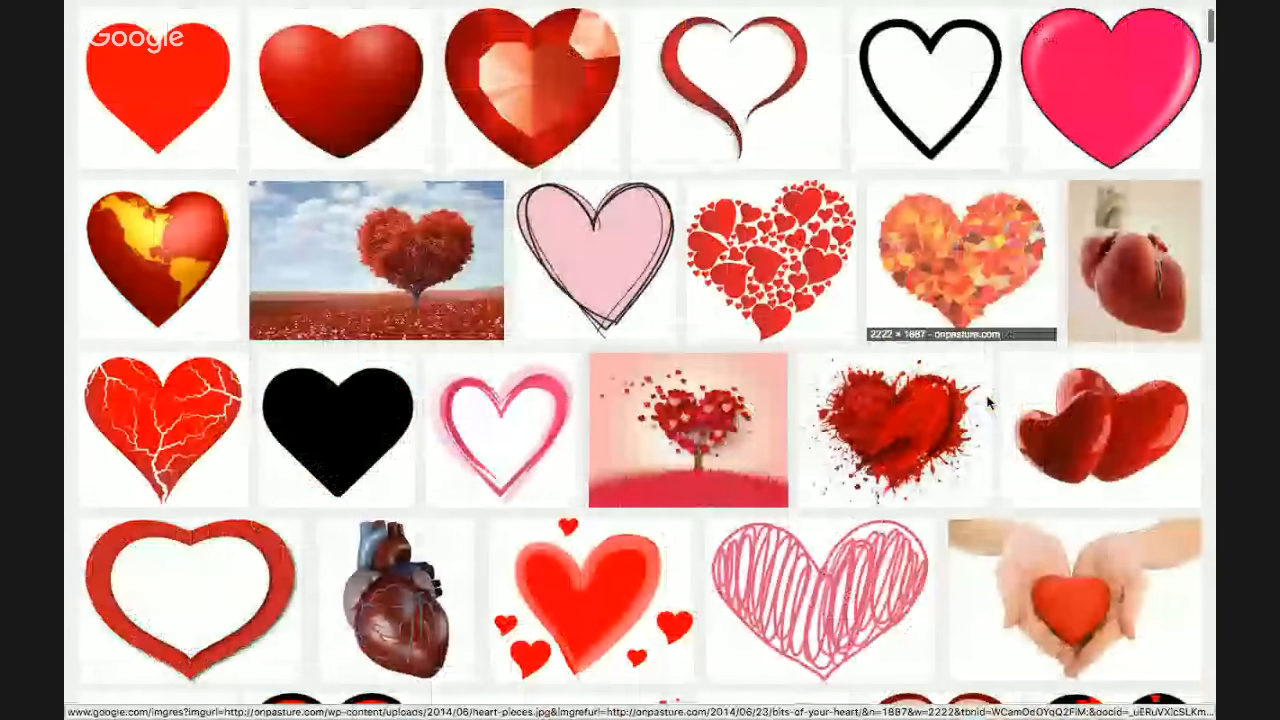
scroll(988, 402, down, 3)
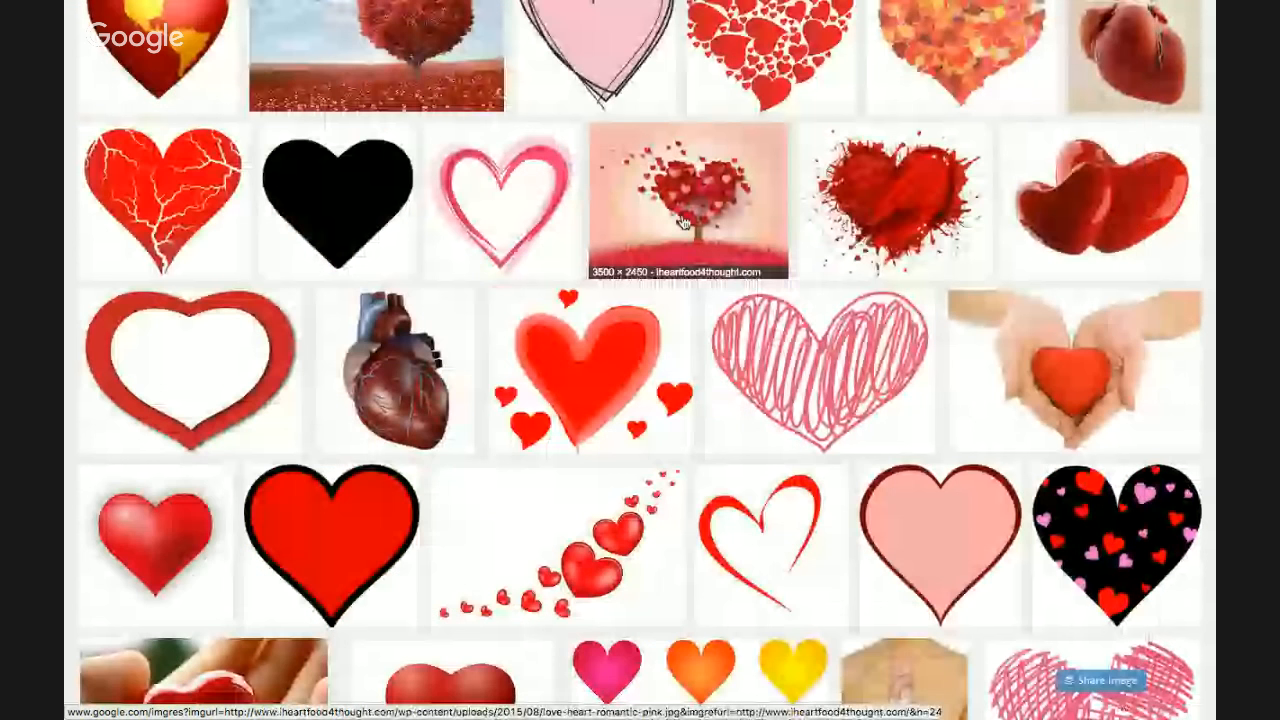
mouse_move(377, 194)
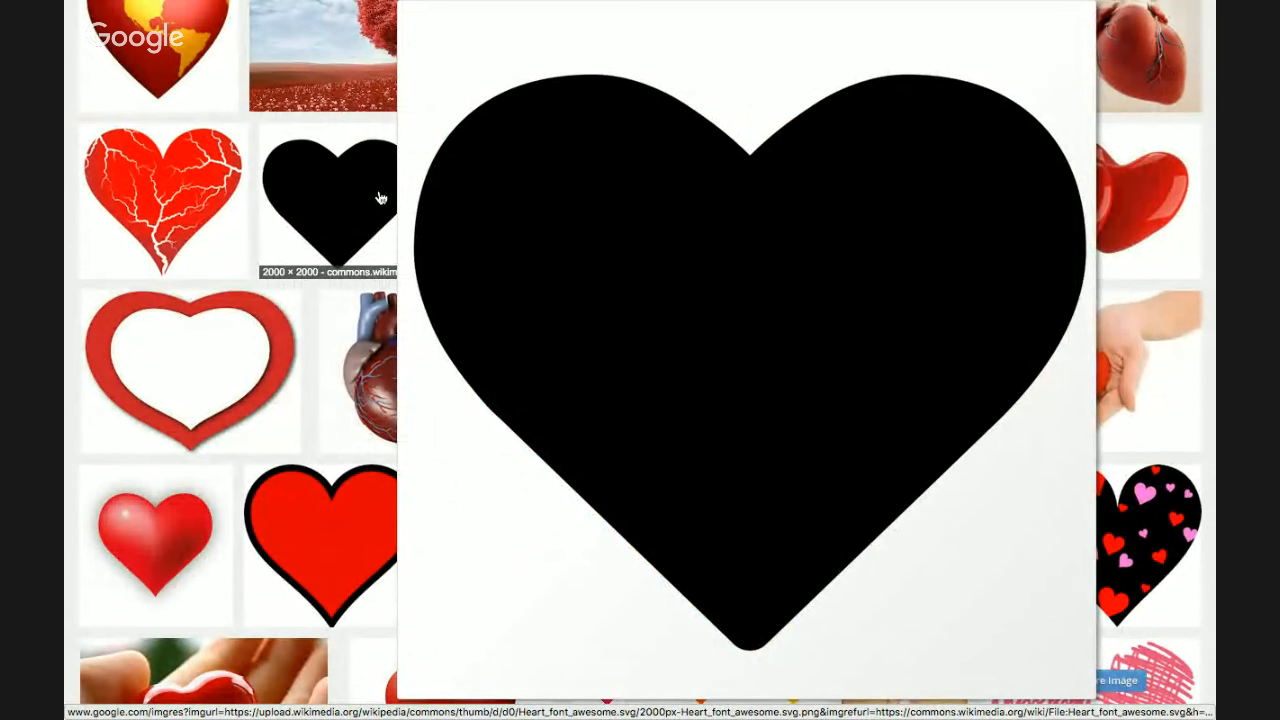
click(380, 197)
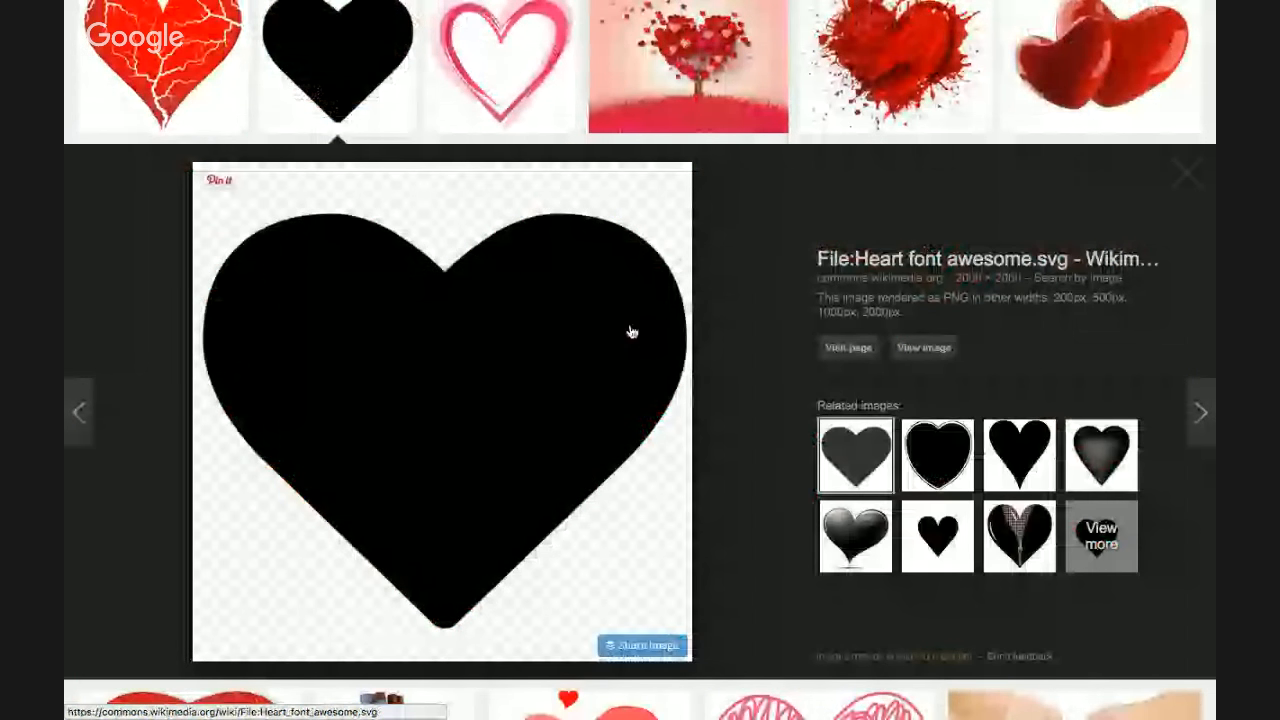
right_click(547, 457)
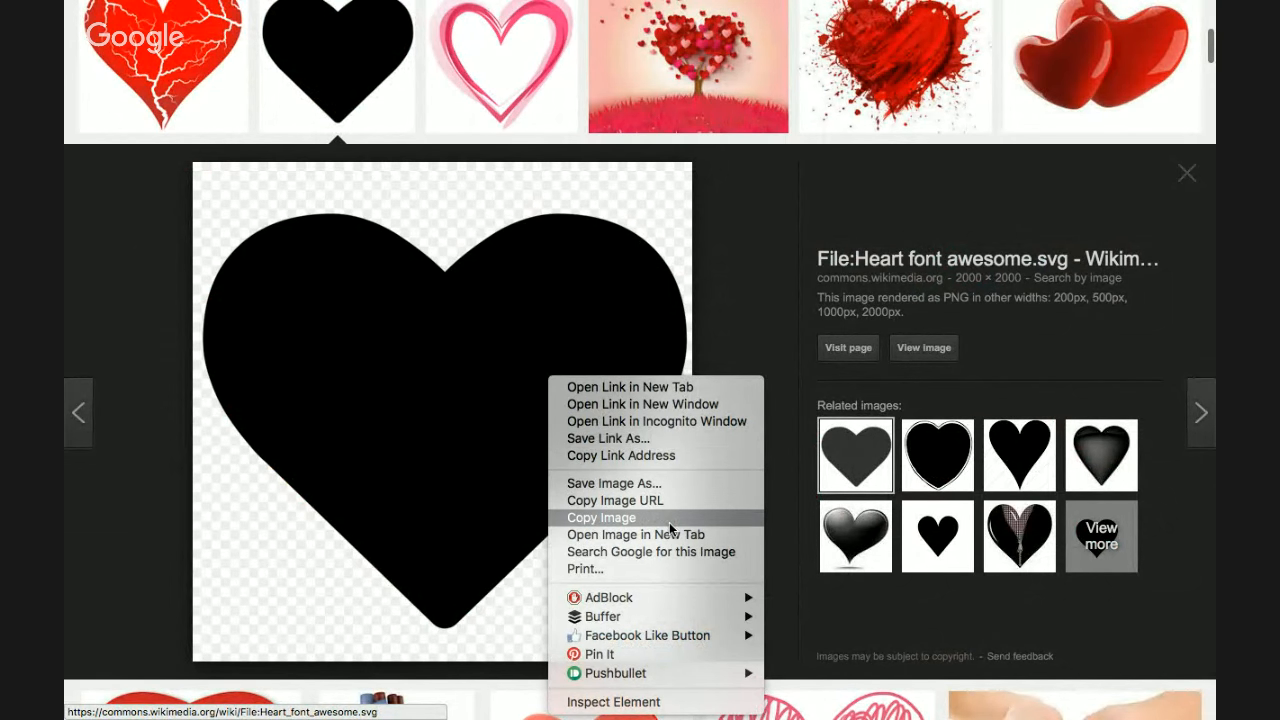
click(601, 517)
key(super+Tab)
key(super+v)
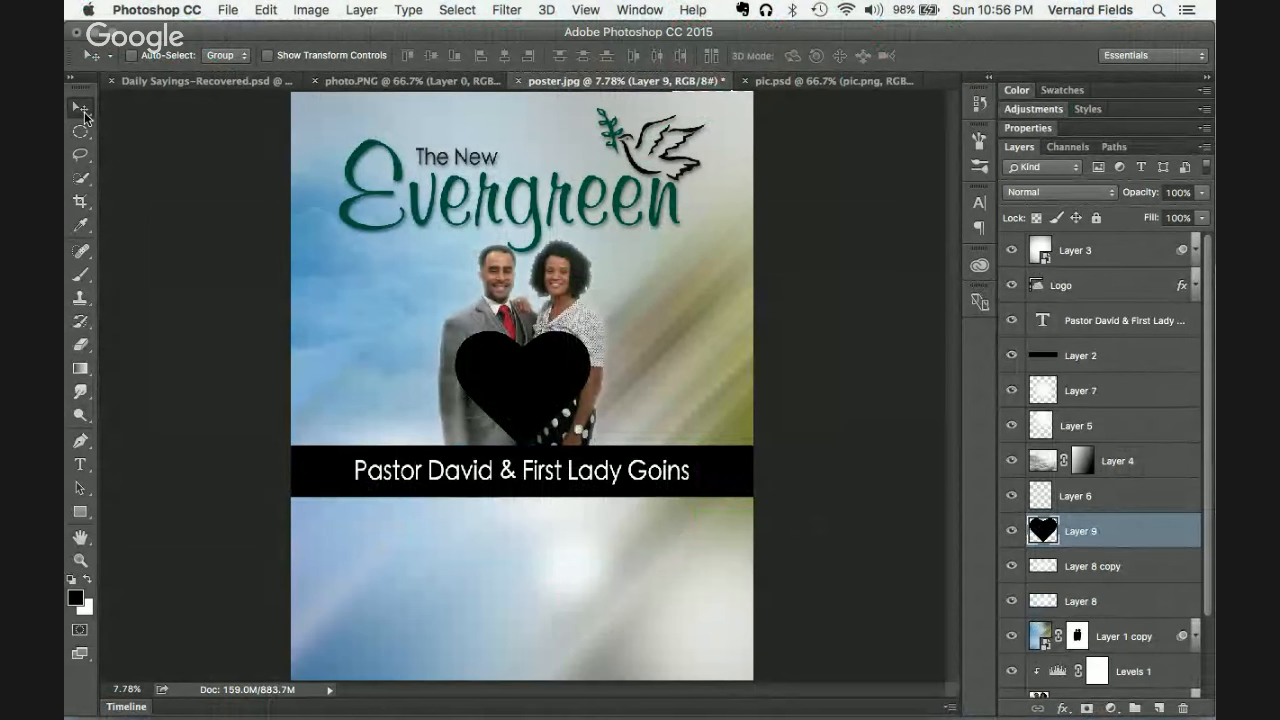
Step: Stack Layer 9 just under Logo and place the black heart beside the man, left of the couple
drag(566, 372, 656, 548)
drag(1130, 532, 1111, 305)
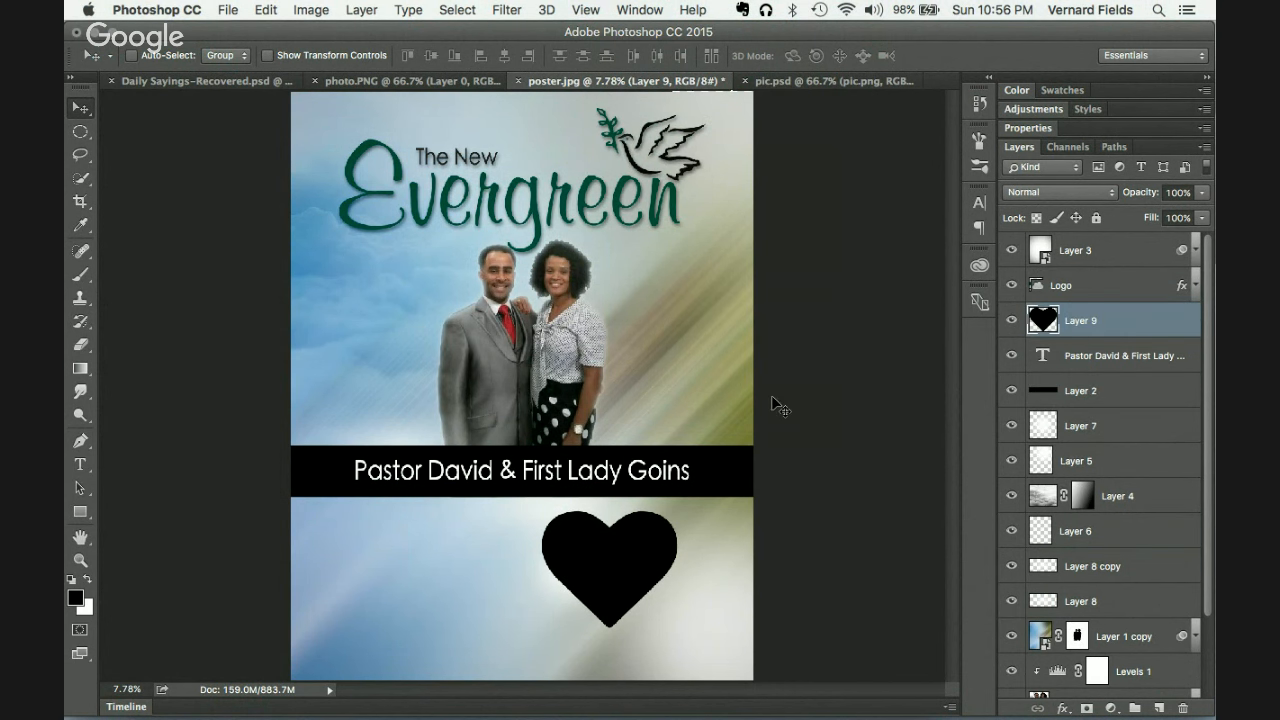
drag(644, 579, 531, 584)
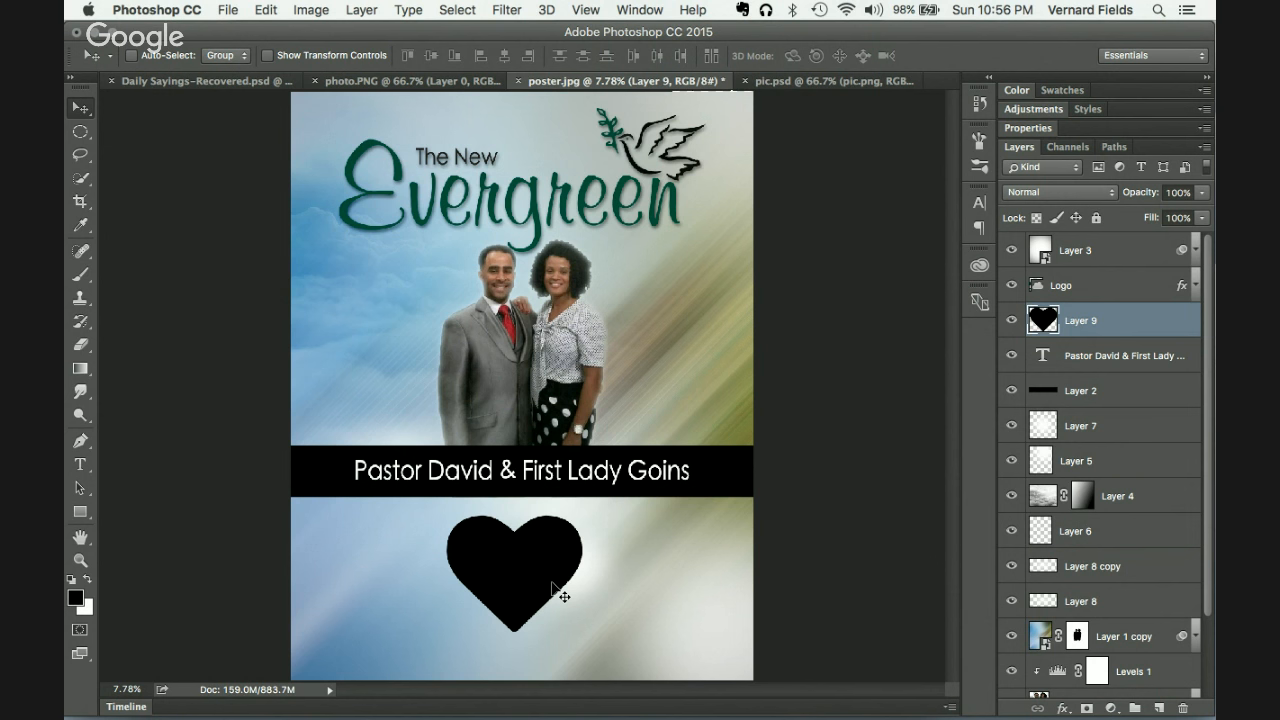
drag(552, 588, 437, 336)
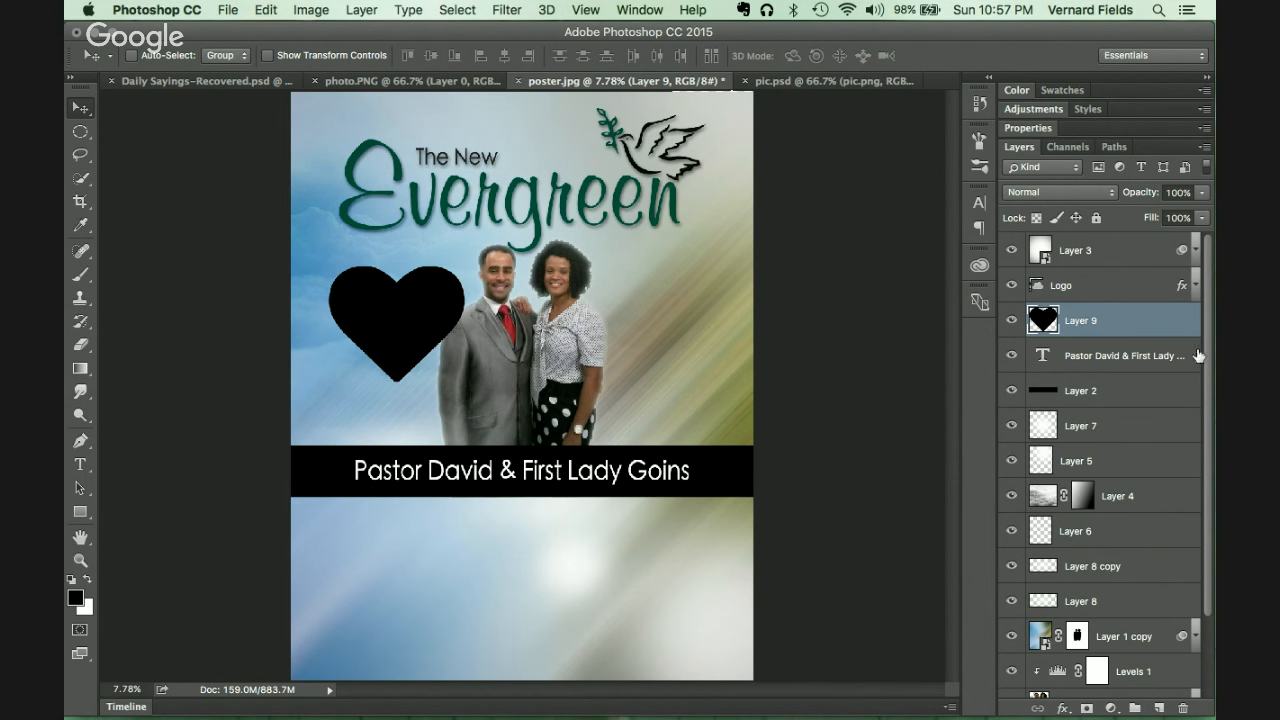
Step: Try Multiply and Color Burn blend modes on the heart at 60% opacity
click(1079, 186)
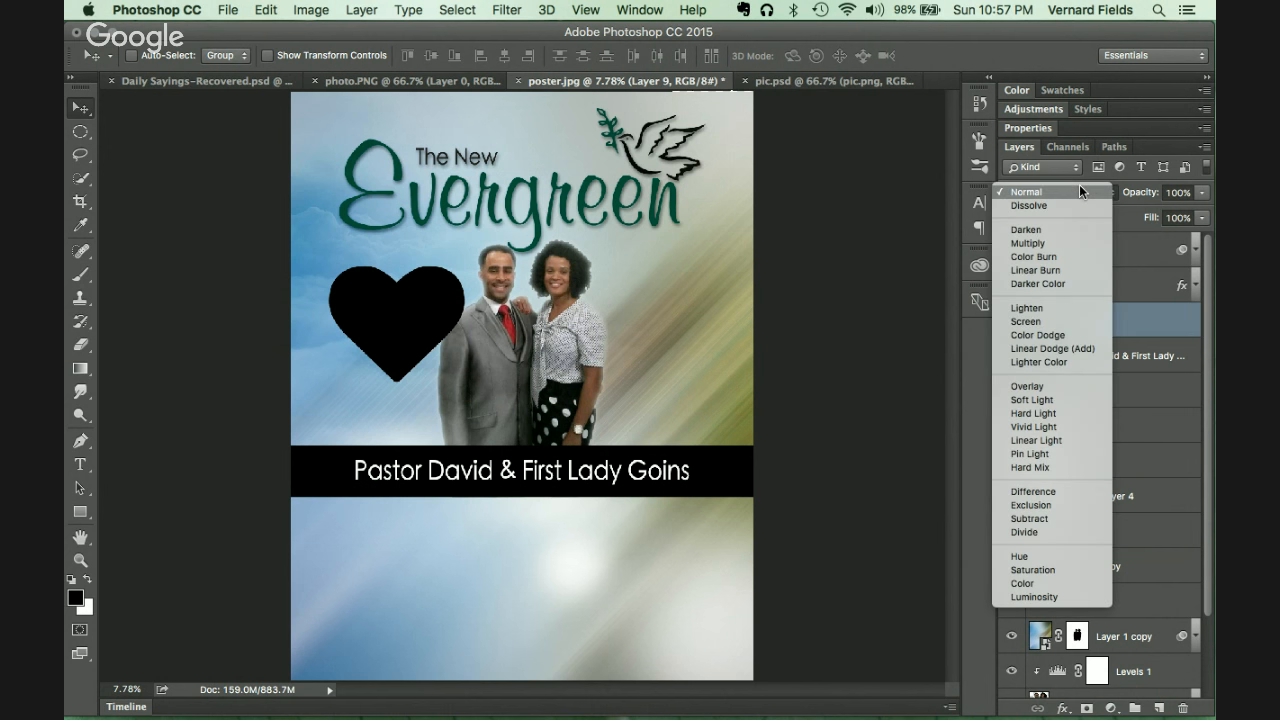
click(1050, 247)
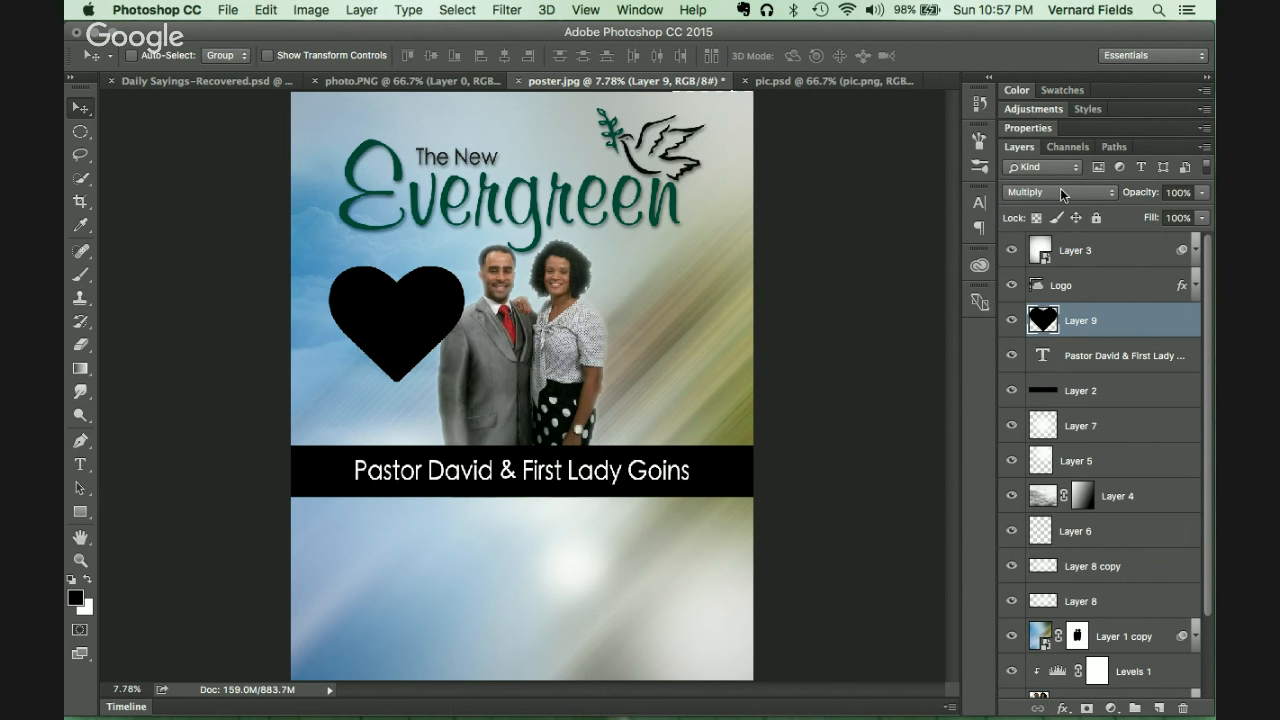
click(1060, 191)
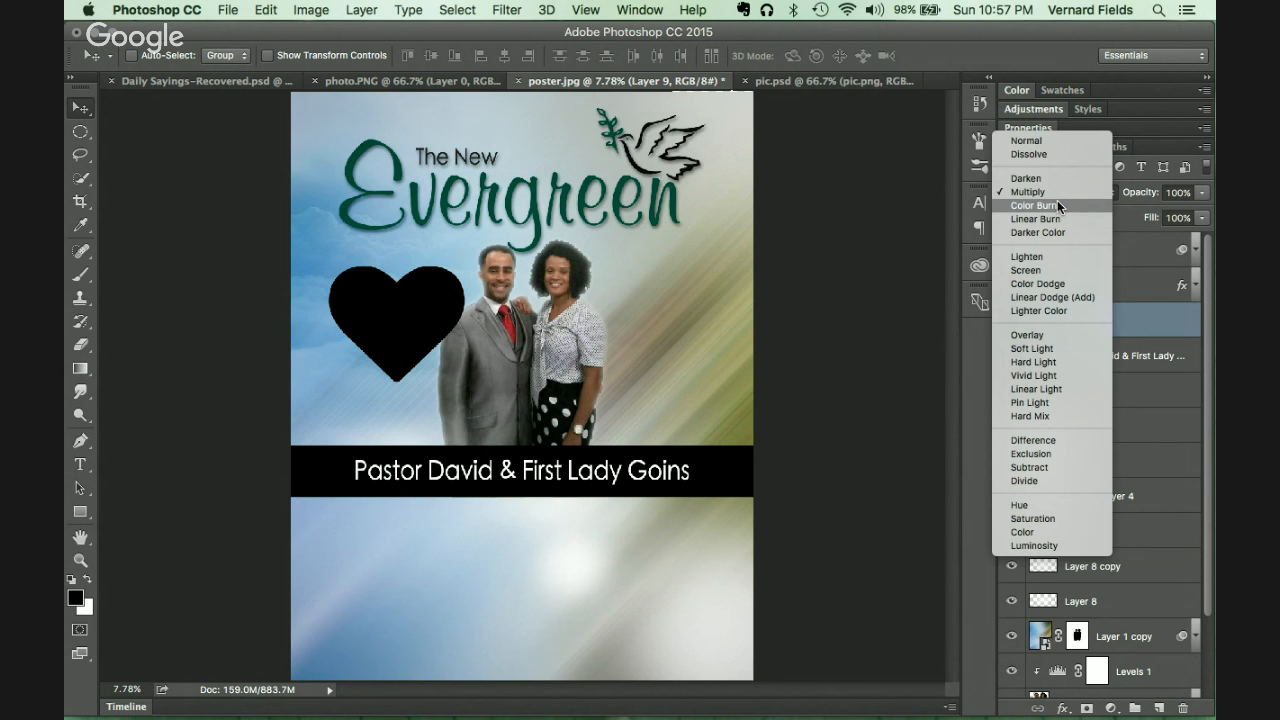
click(1057, 204)
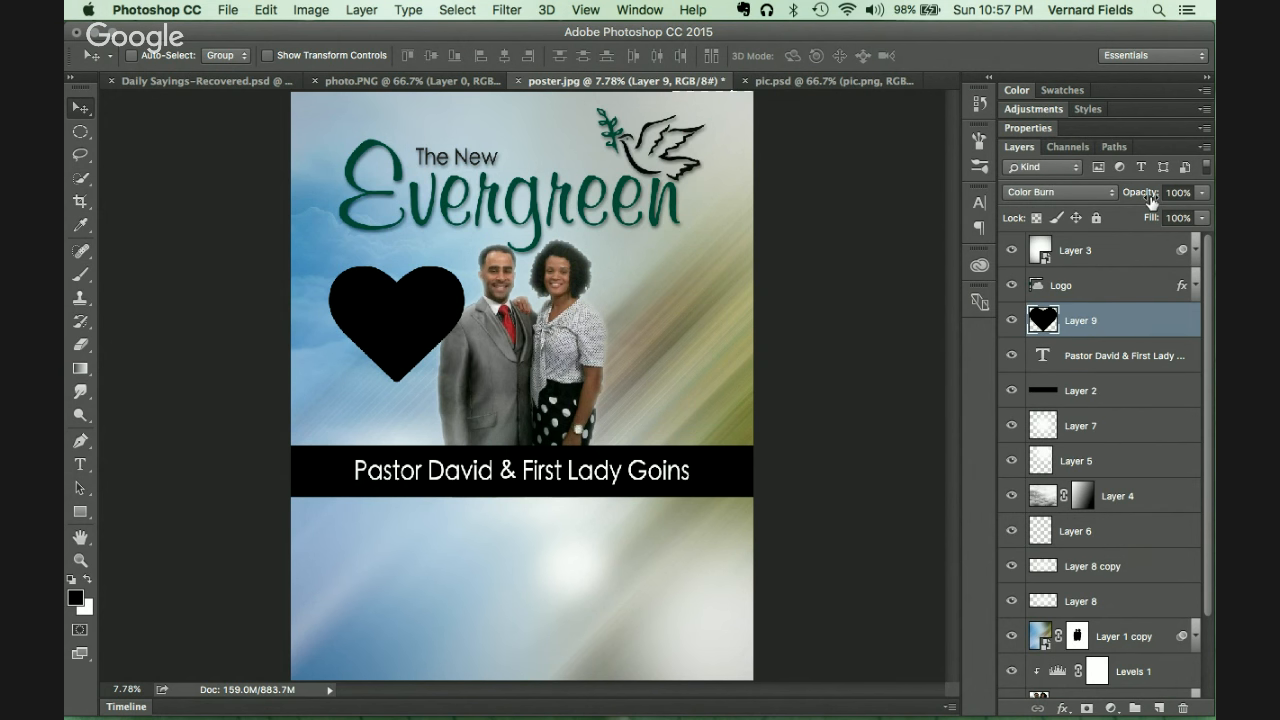
click(1187, 192)
text(60)
key(Return)
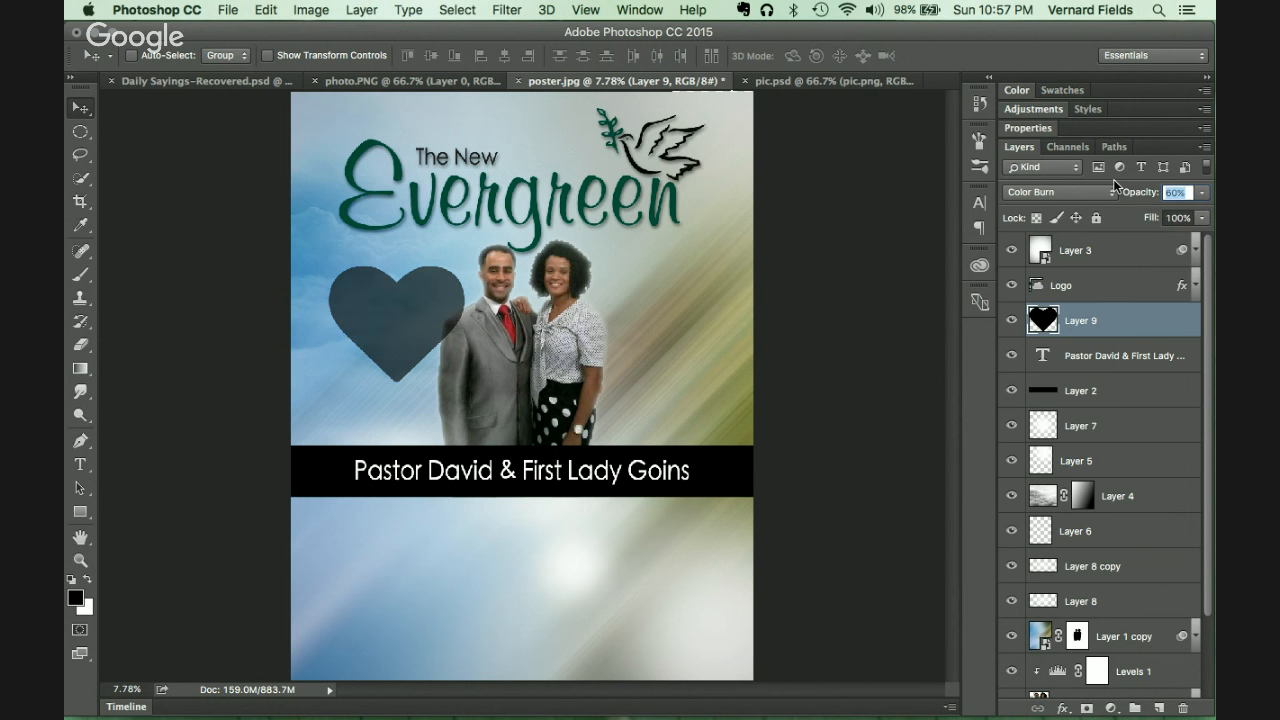
click(1097, 193)
Step: Cycle the heart through blend modes below Logo and settle on Overlay
key(super+])
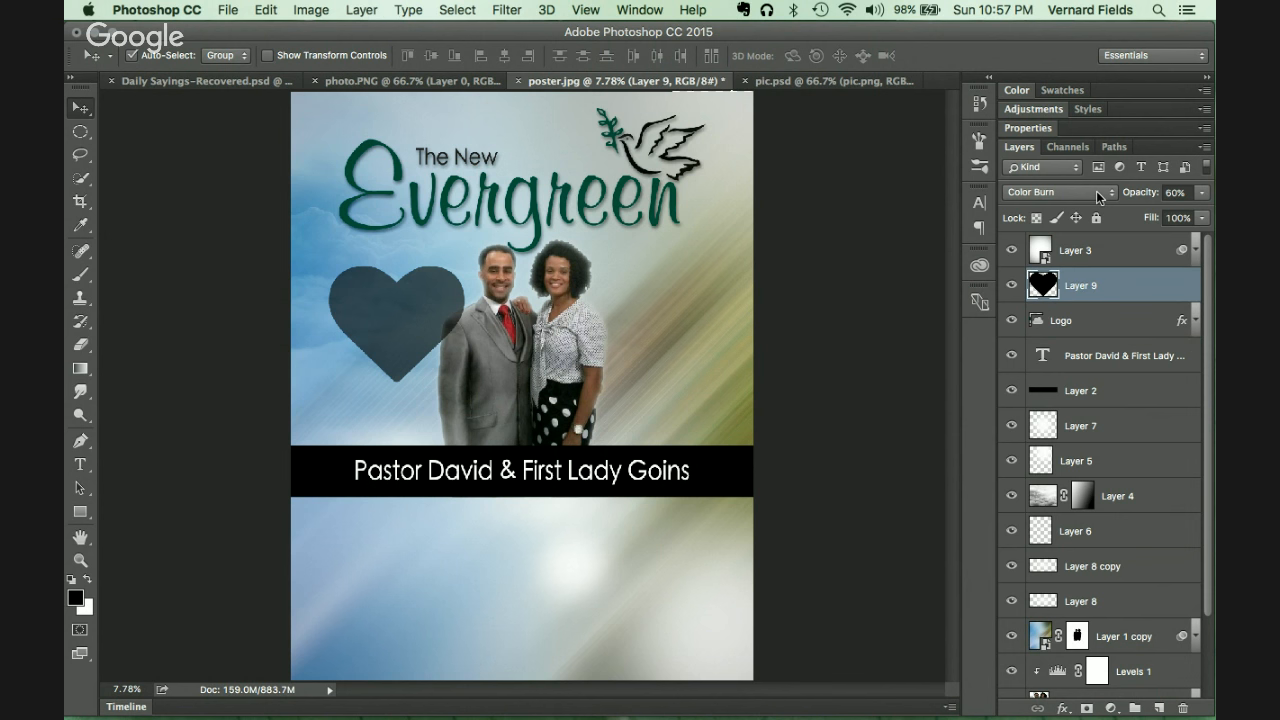
key(super+[)
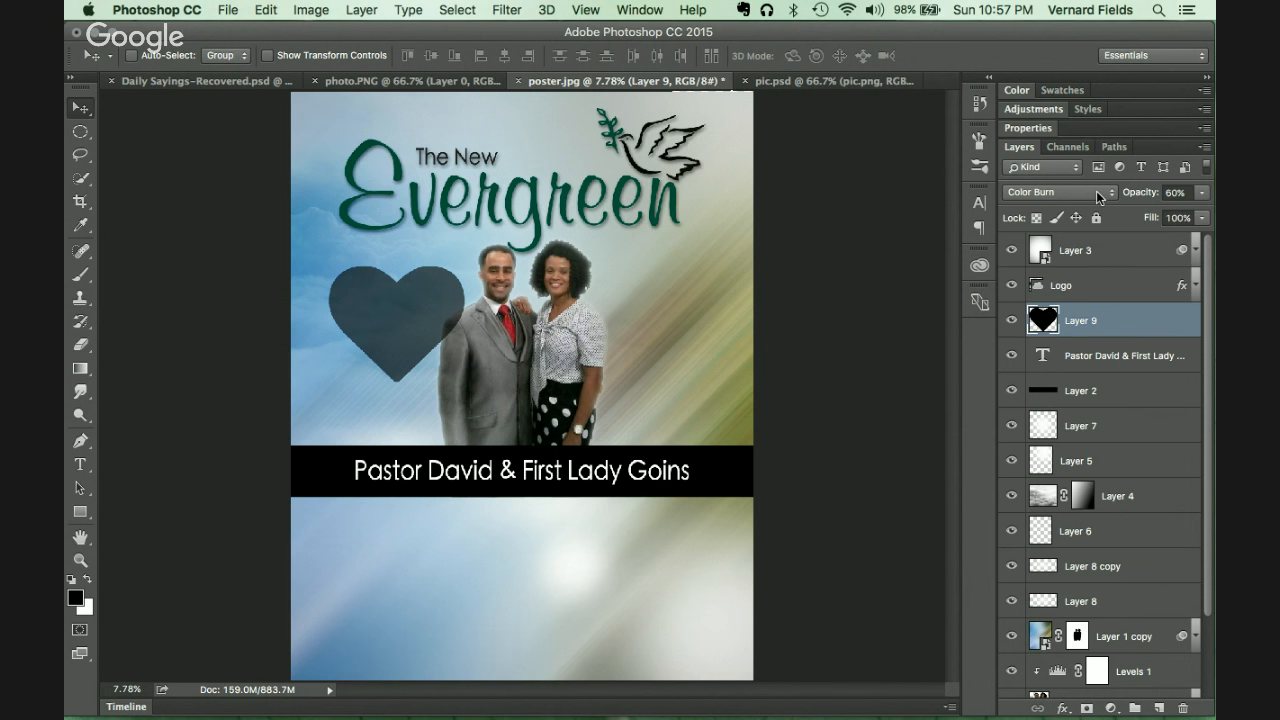
key(shift+minus)
key(shift+minus)
key(shift+minus)
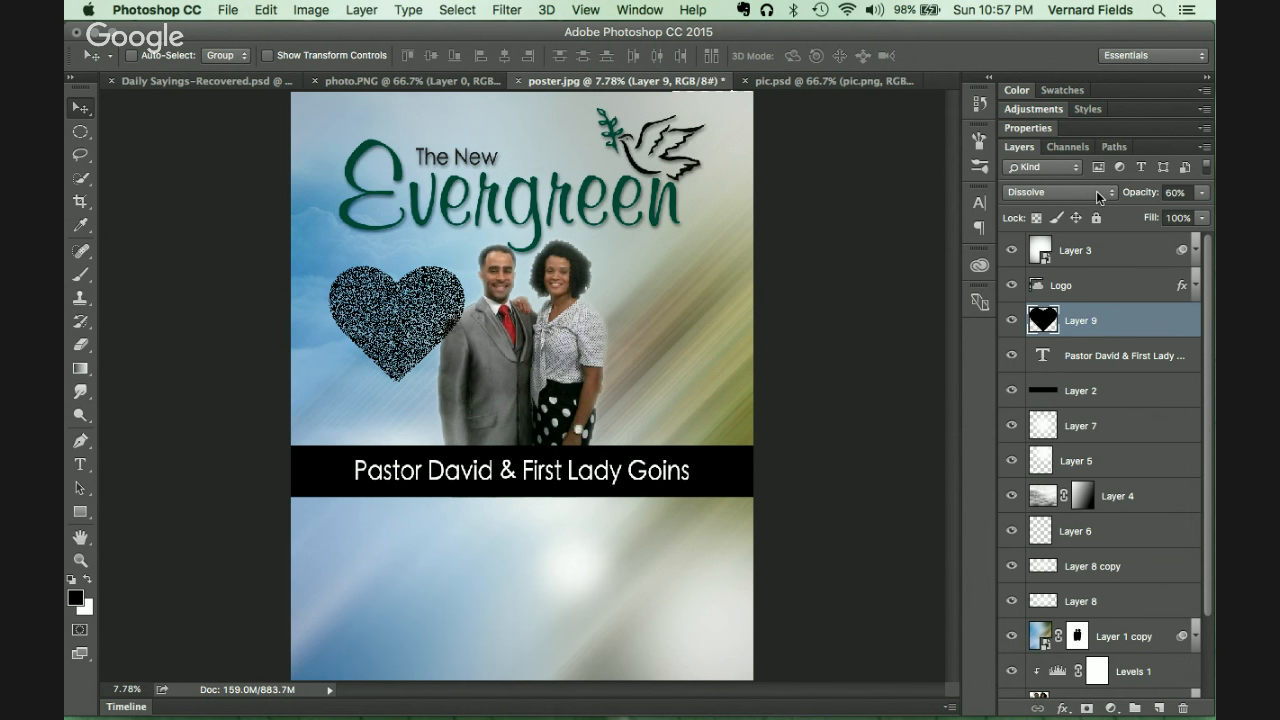
key(shift+minus)
key(shift+minus)
key(shift+minus)
key(shift+minus)
key(shift+minus)
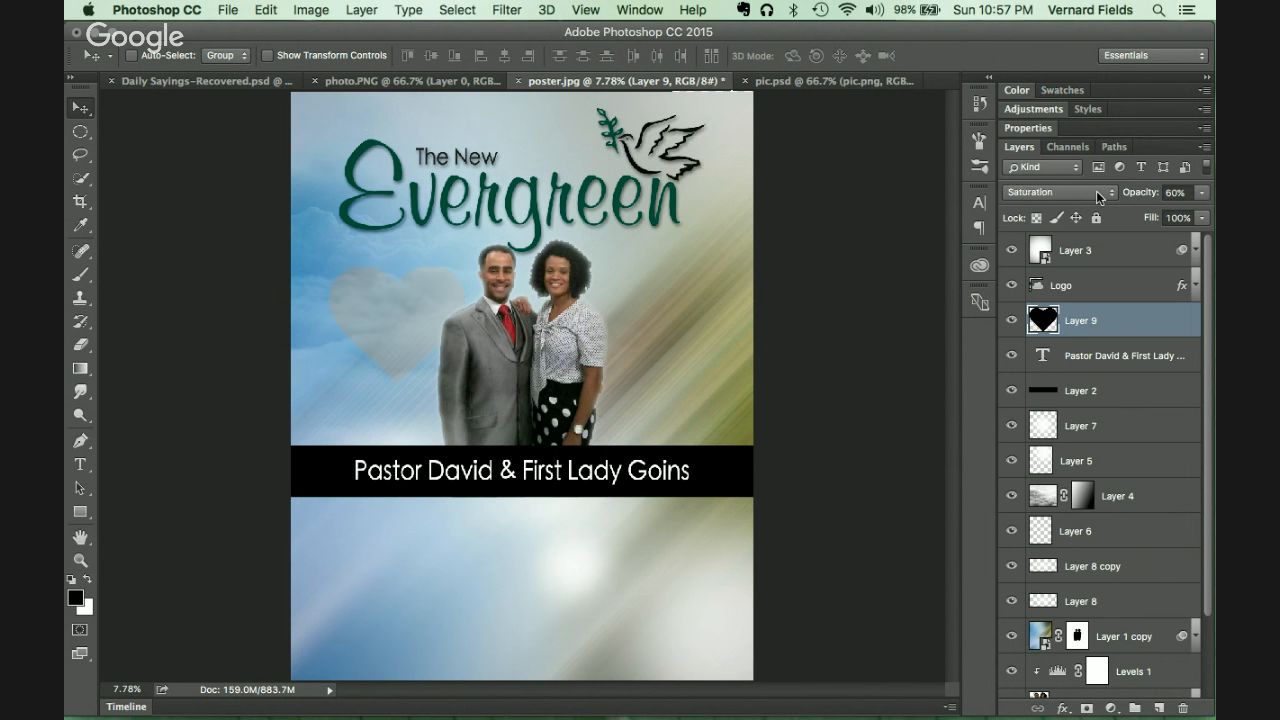
key(shift+minus)
key(shift+minus)
key(shift+minus)
key(shift+minus)
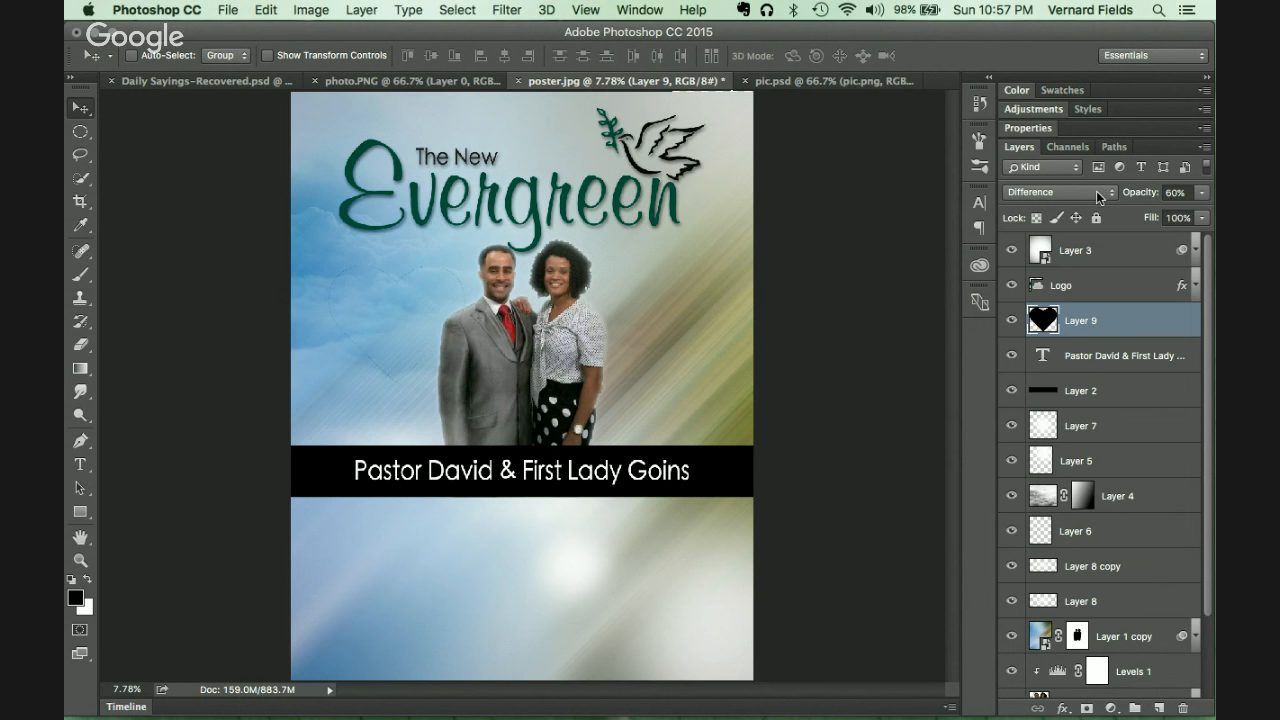
key(shift+minus)
key(shift+minus)
key(shift+minus)
key(shift+minus)
key(shift+minus)
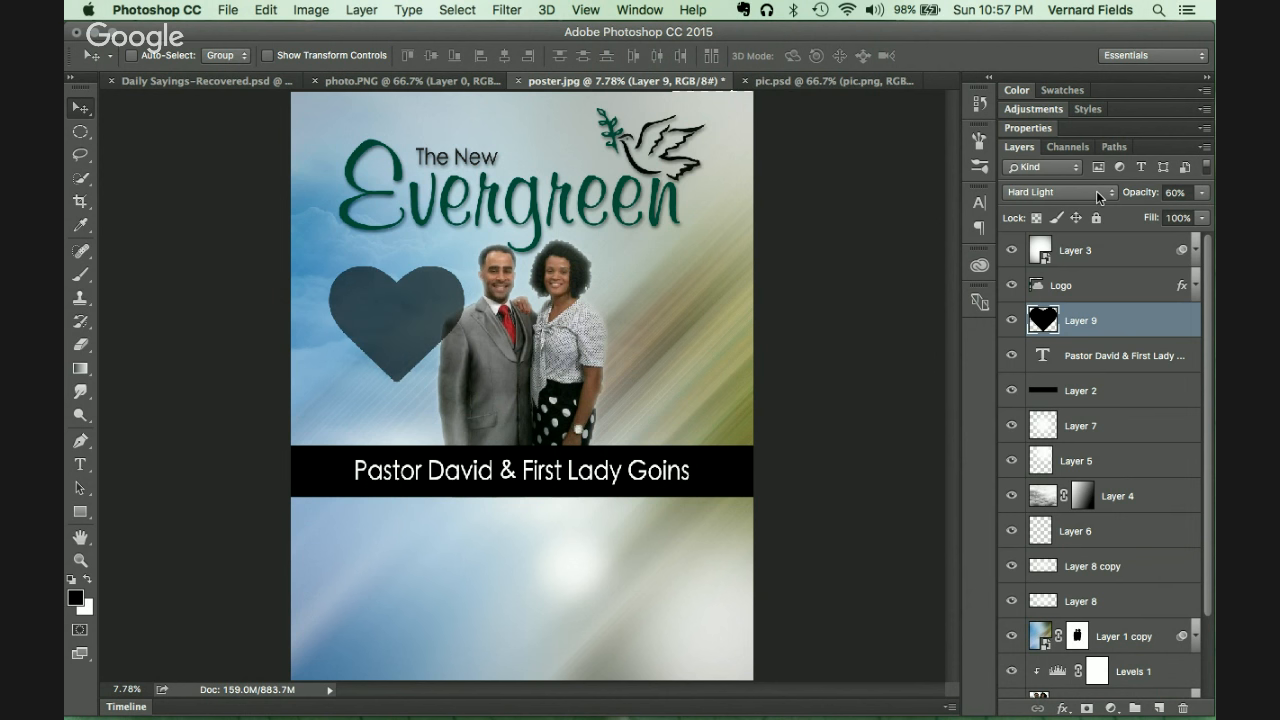
key(shift+minus)
key(shift+minus)
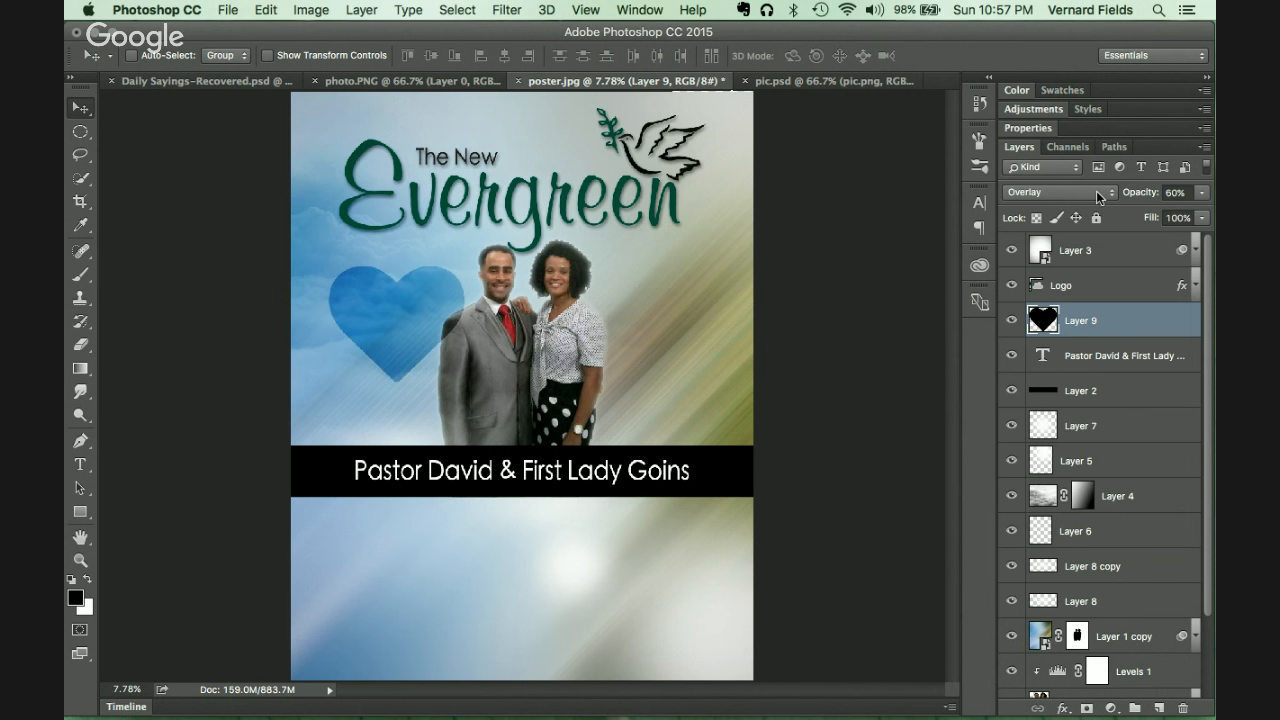
key(shift+minus)
key(shift+equal)
key(shift+minus)
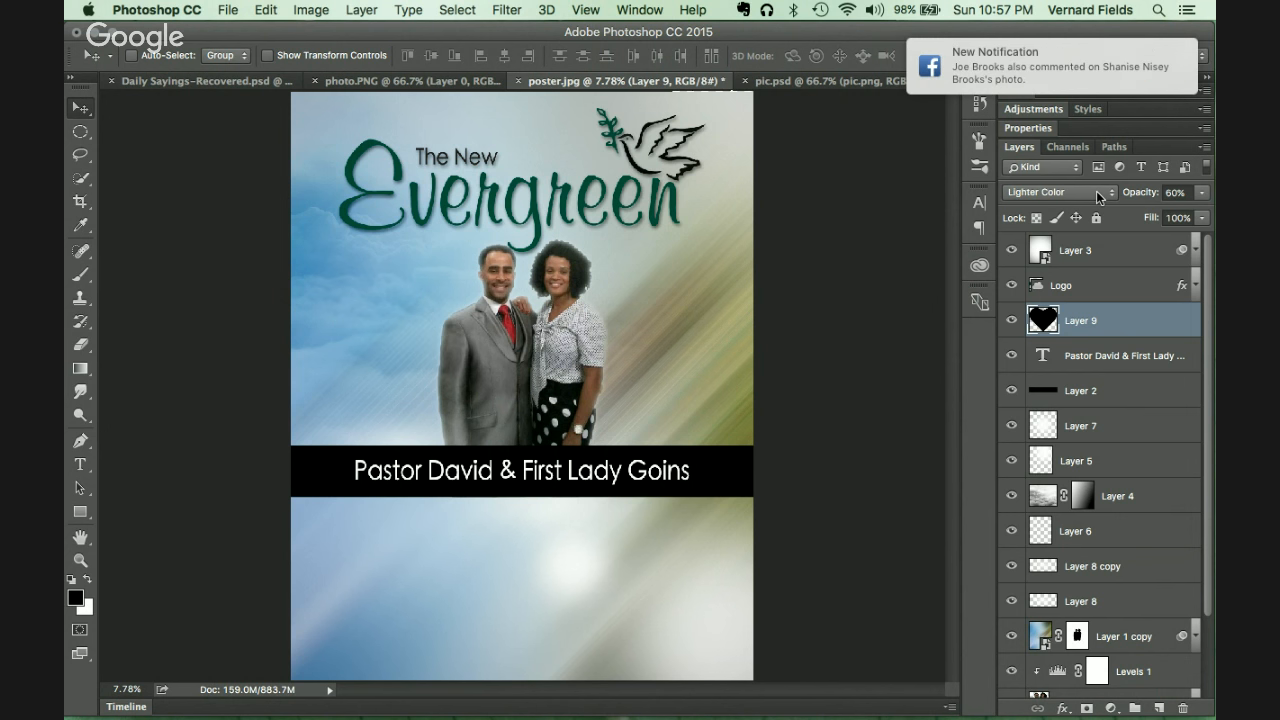
key(shift+minus)
key(shift+equal)
key(shift+equal)
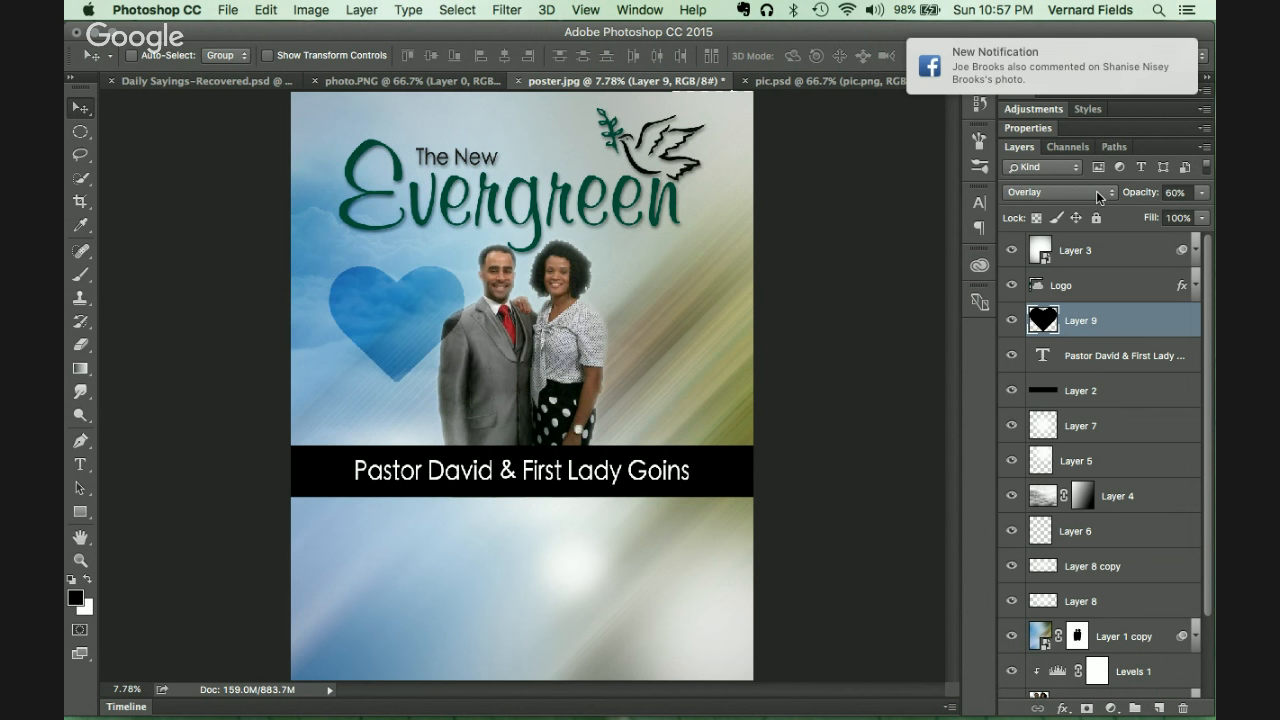
Step: Lower the heart's opacity to 10% and nudge it up and left
click(1178, 192)
key(shift+Down)
key(shift+Down)
key(shift+Down)
key(shift+Down)
key(shift+Down)
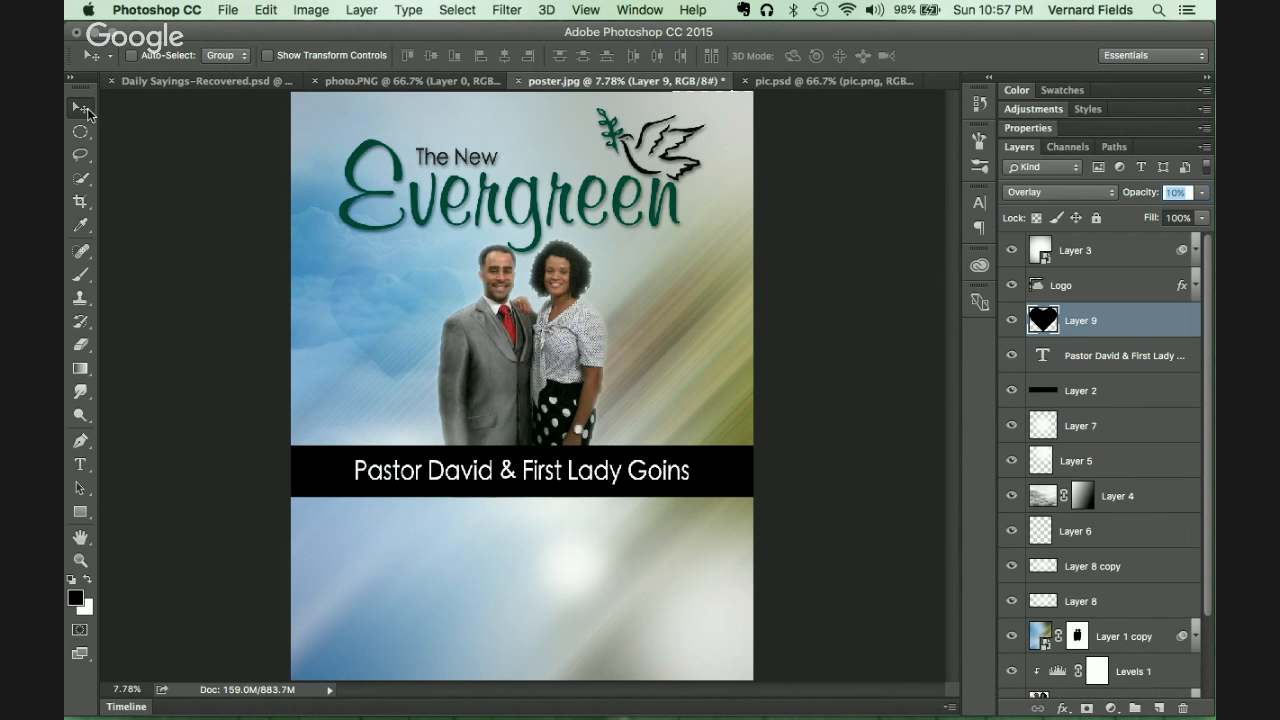
click(85, 111)
drag(382, 318, 361, 300)
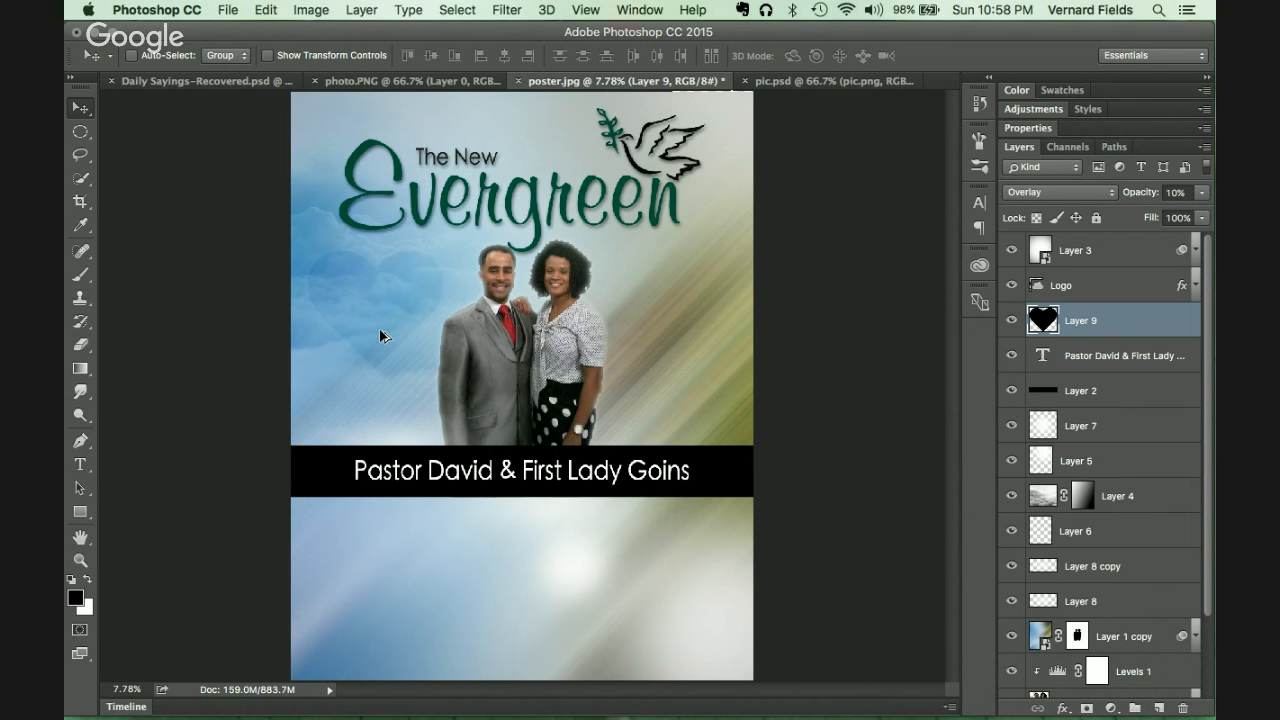
Step: Duplicate the faint heart to the right of the woman and rotate the copy about 28°
drag(384, 331, 677, 379)
key(super+t)
drag(766, 300, 679, 362)
Step: Shift the original Layer 9 heart down and right and rotate it to a tilt
key(Return)
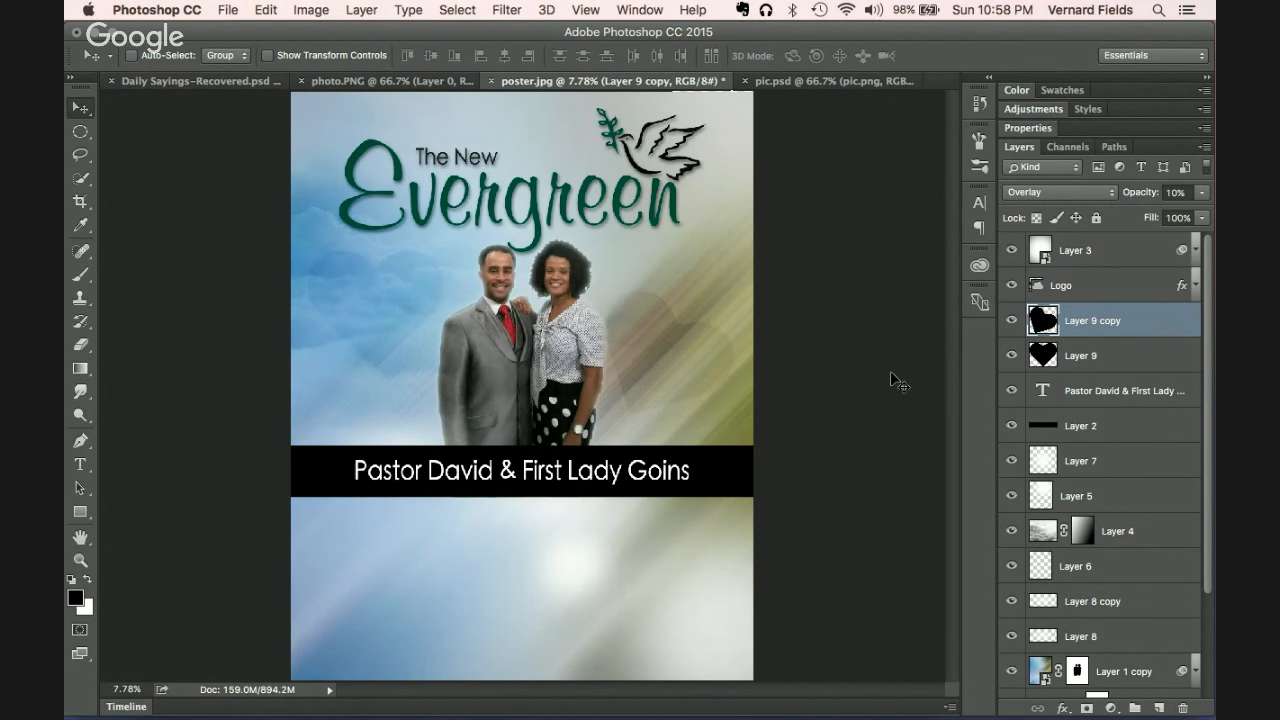
click(1064, 355)
drag(353, 336, 371, 350)
key(super+t)
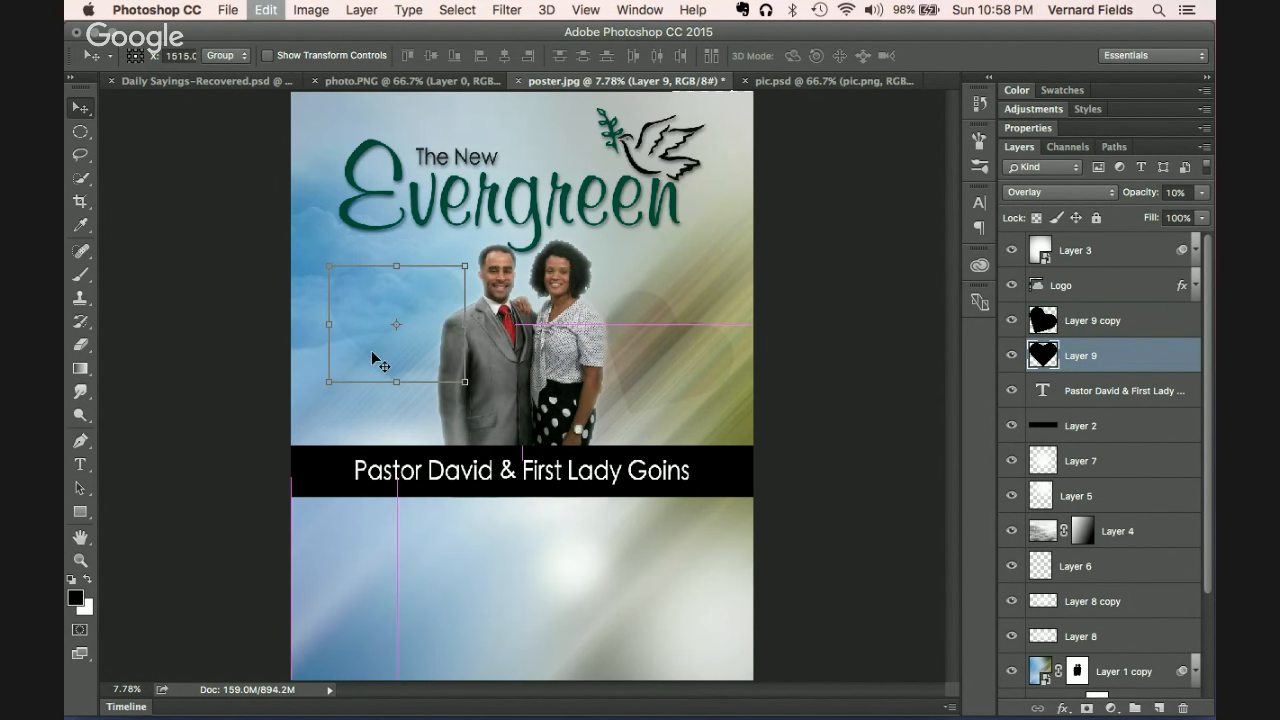
drag(486, 253, 457, 207)
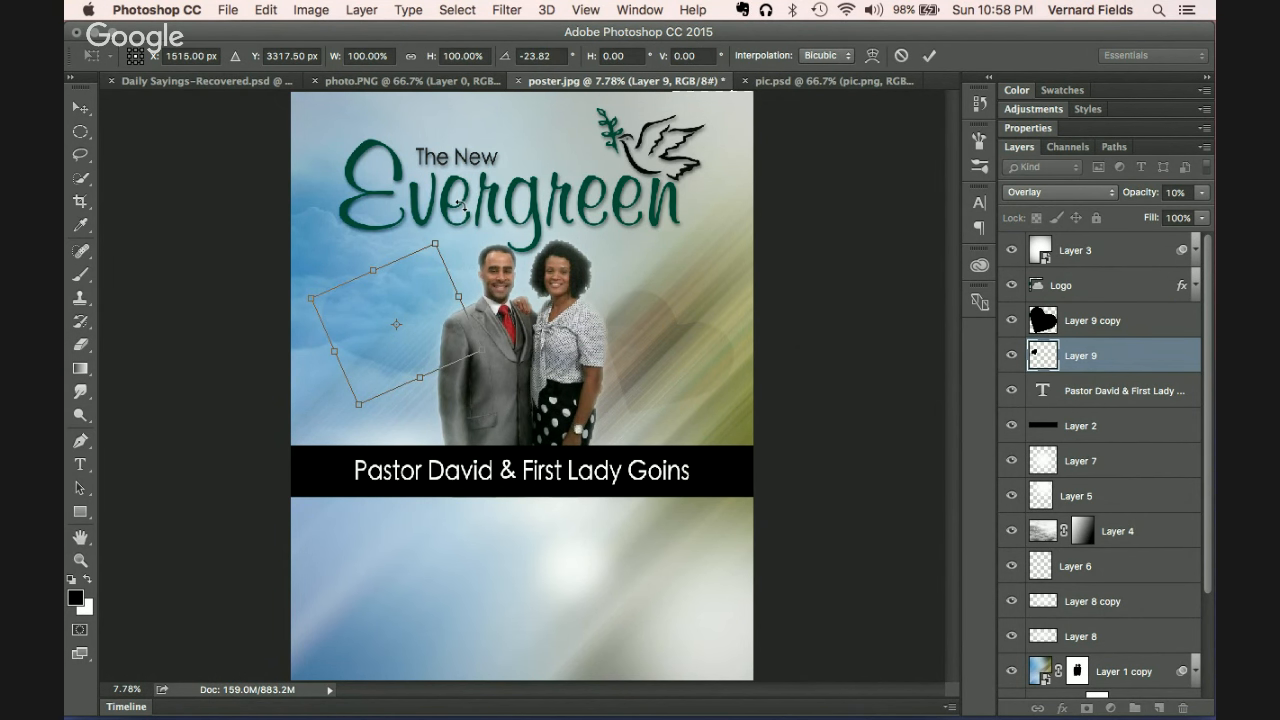
key(Return)
Step: Duplicate a second heart, rotating it slightly clockwise, shrinking it and moving it up-right
drag(386, 365, 374, 429)
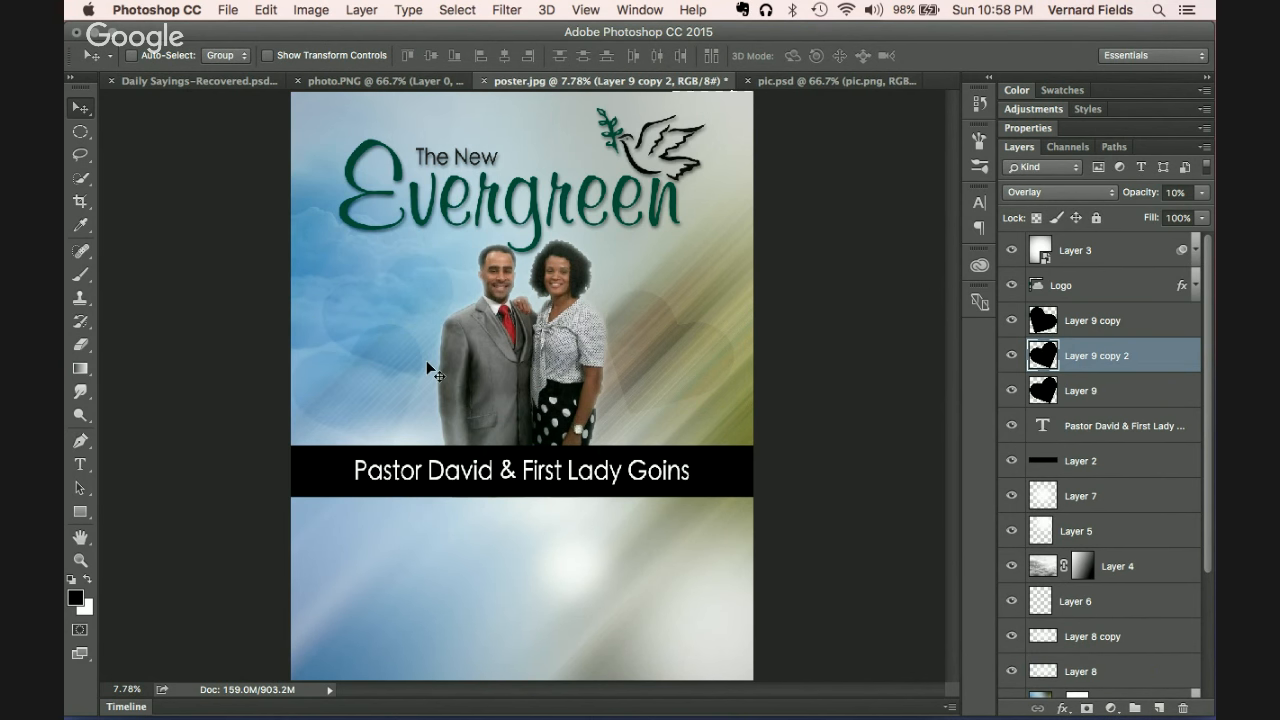
key(super+t)
drag(460, 298, 482, 386)
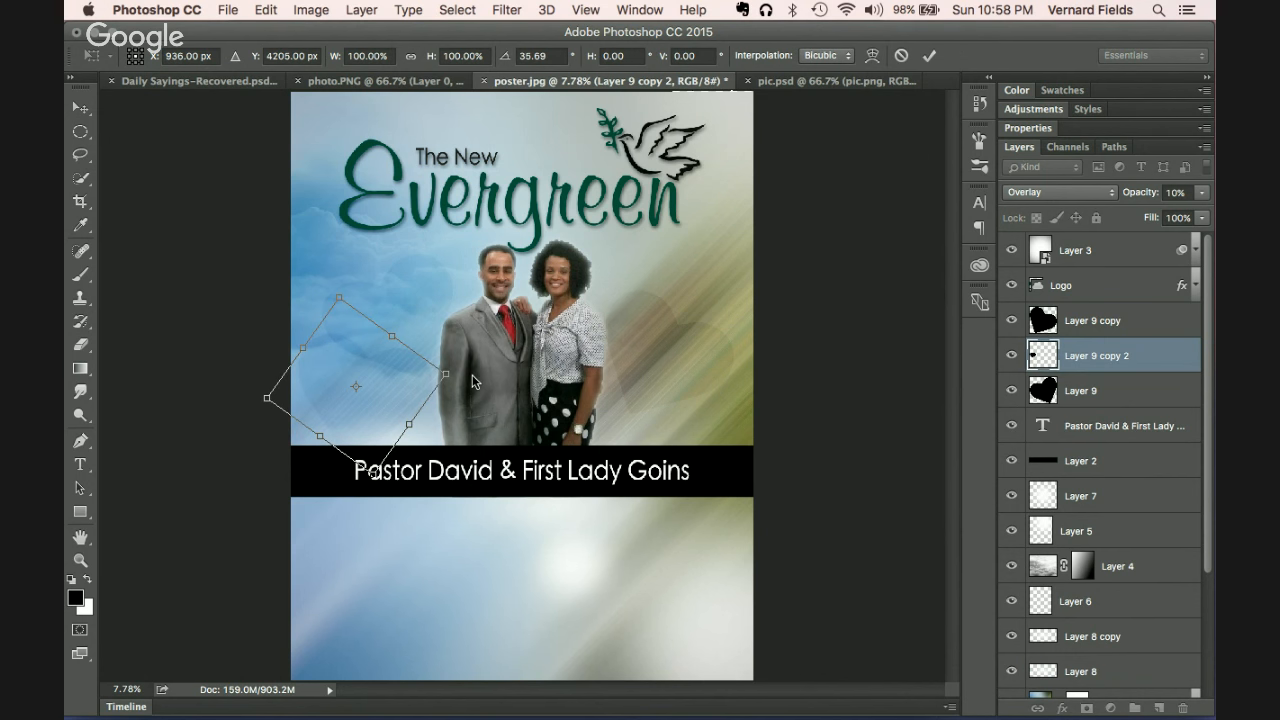
drag(364, 424, 399, 355)
drag(483, 306, 433, 265)
key(Return)
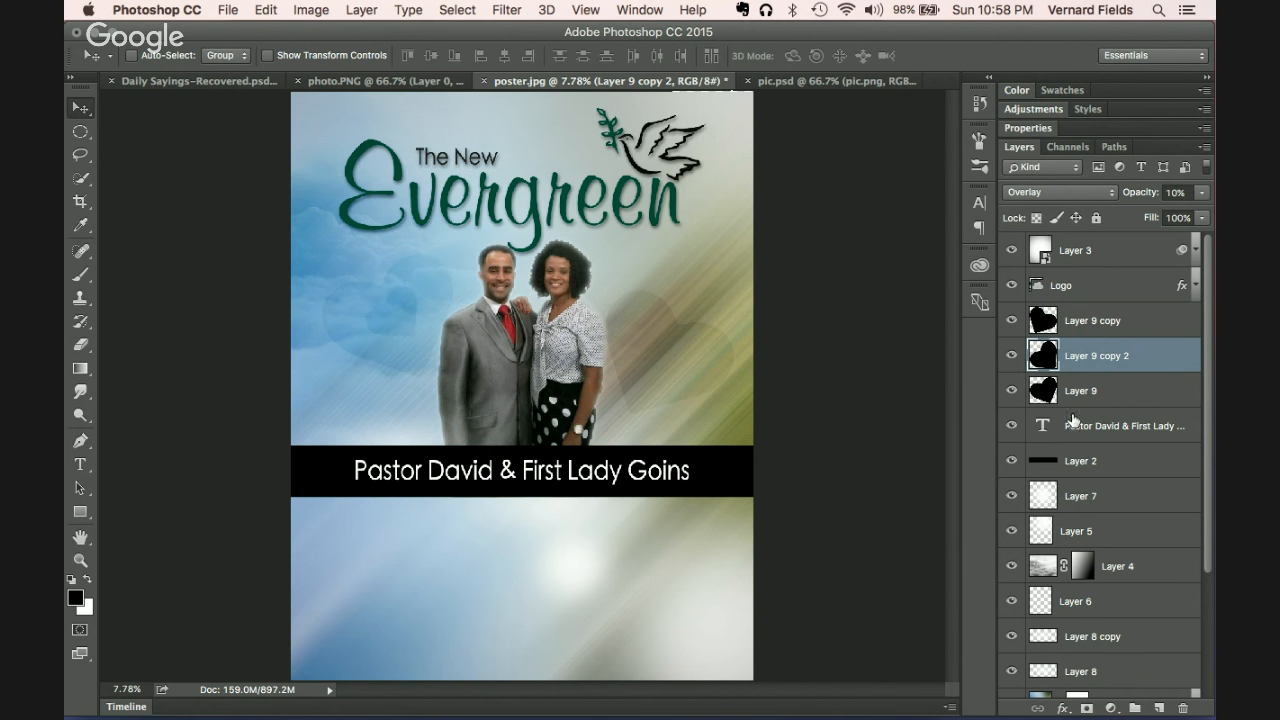
Step: Add a half-size heart copy at the upper right and another copy at the lower left
click(1096, 322)
drag(689, 348, 711, 322)
key(super+t)
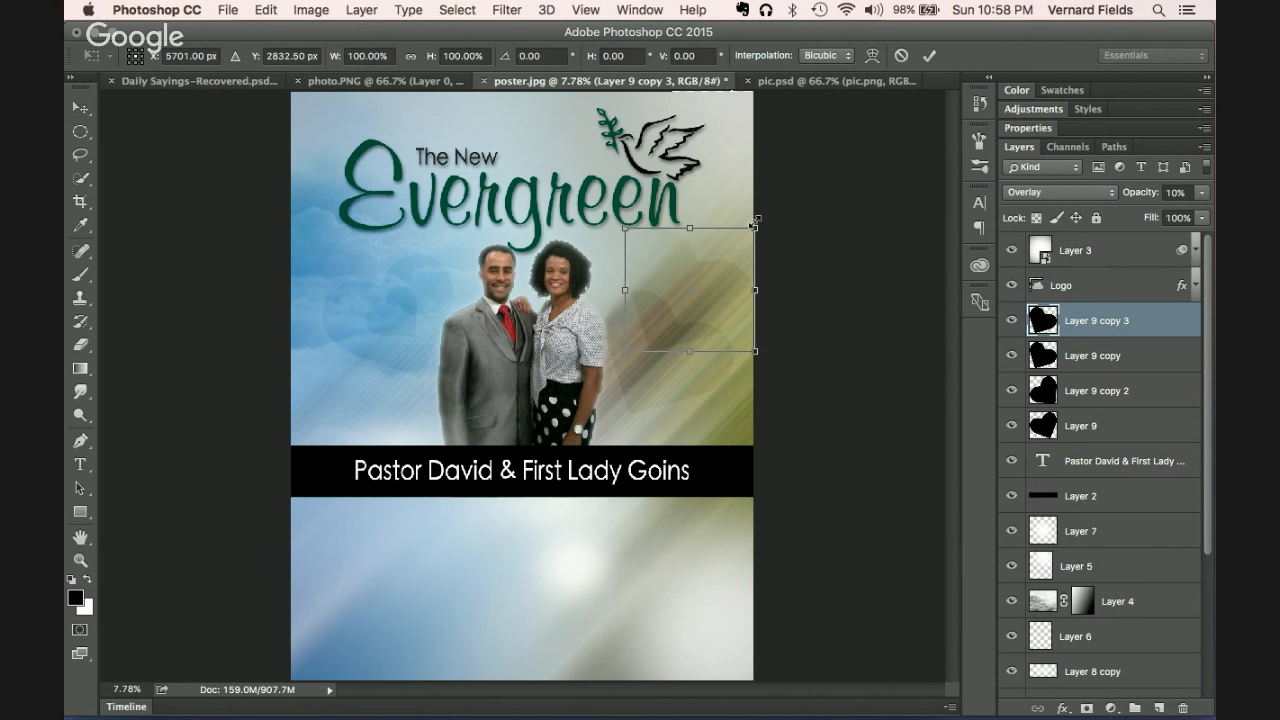
drag(751, 224, 677, 360)
key(Return)
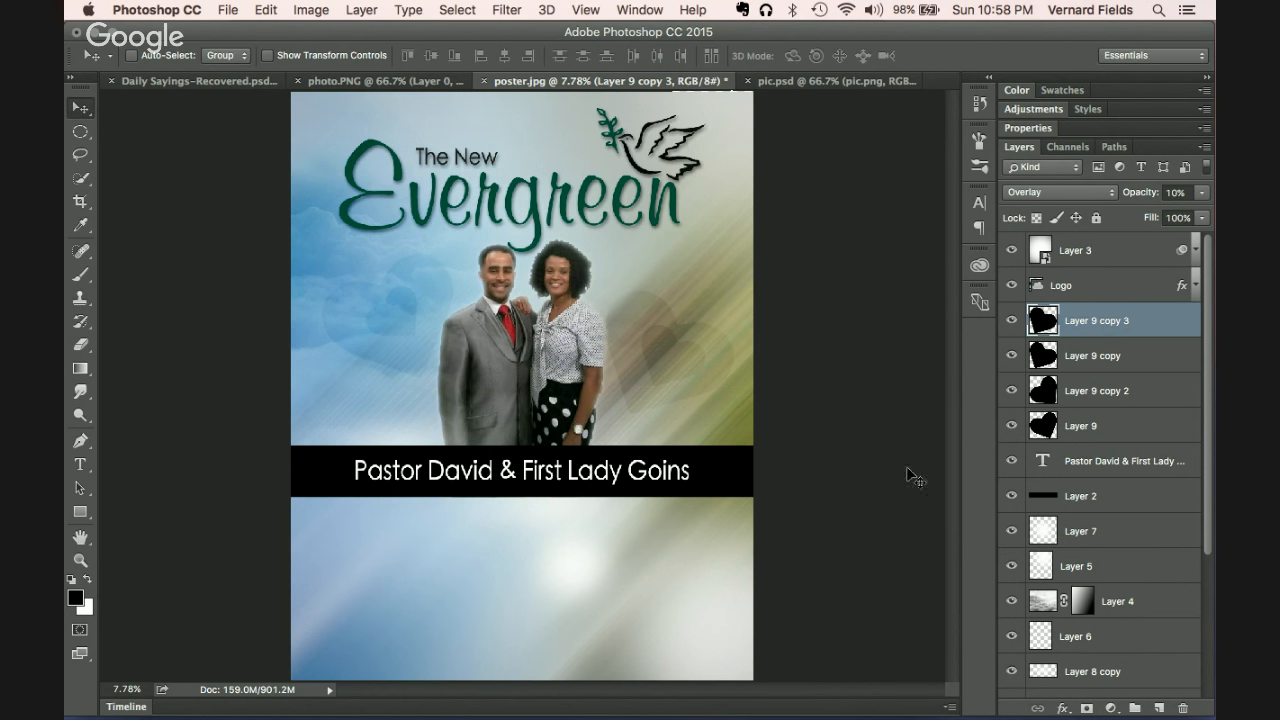
drag(678, 363, 352, 416)
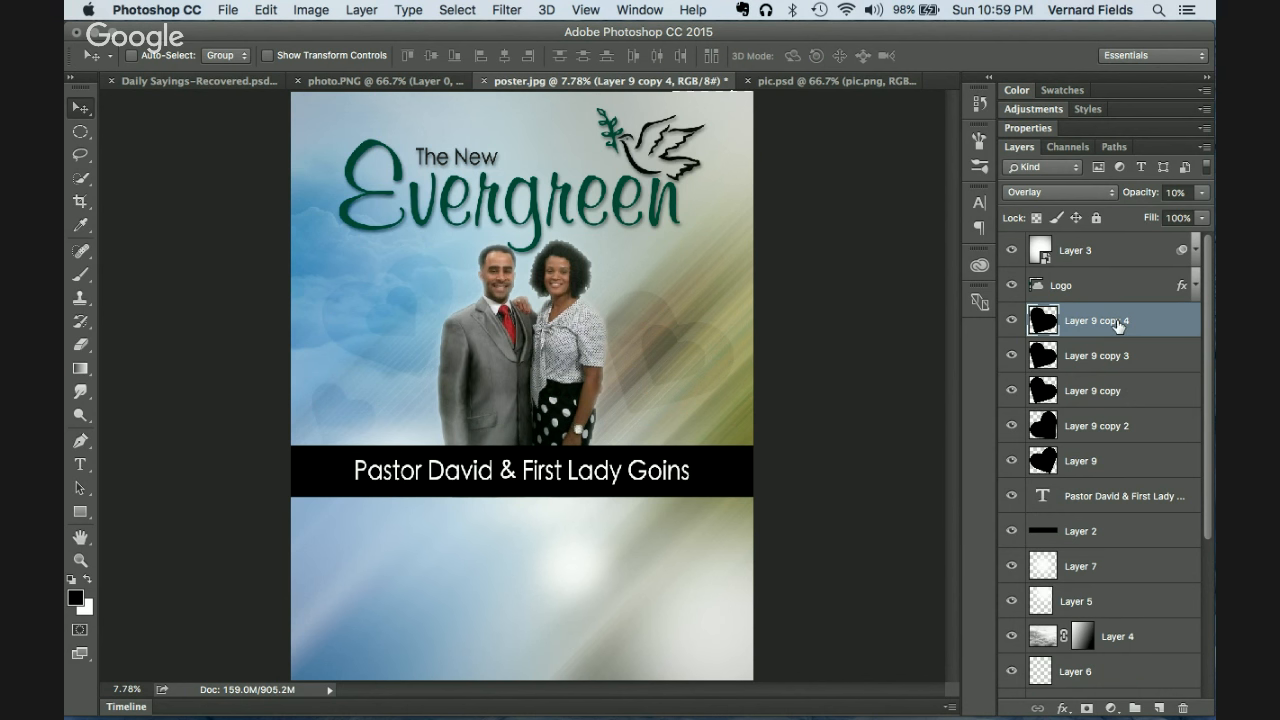
Step: Group all five heart layers, name the group 'heart', and select Layer 9 copy 4
shift+click(1136, 468)
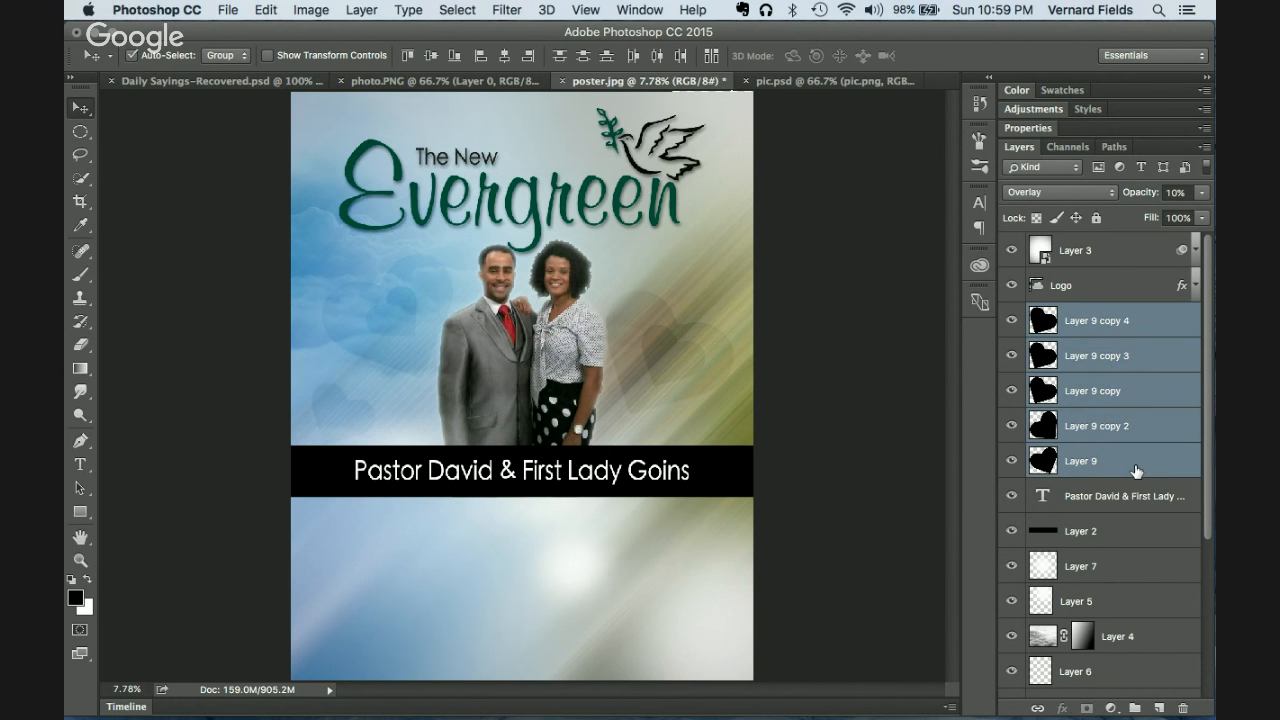
key(super+g)
double_click(1080, 314)
text(heart)
key(Return)
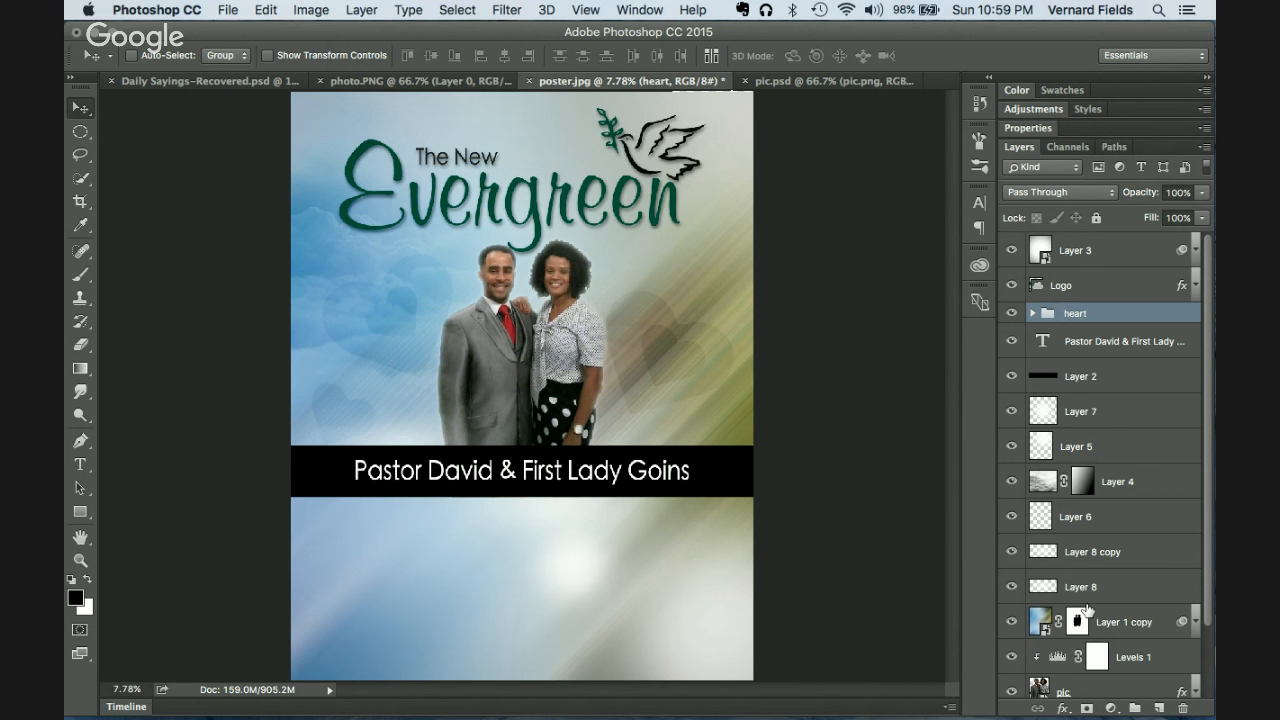
click(1034, 314)
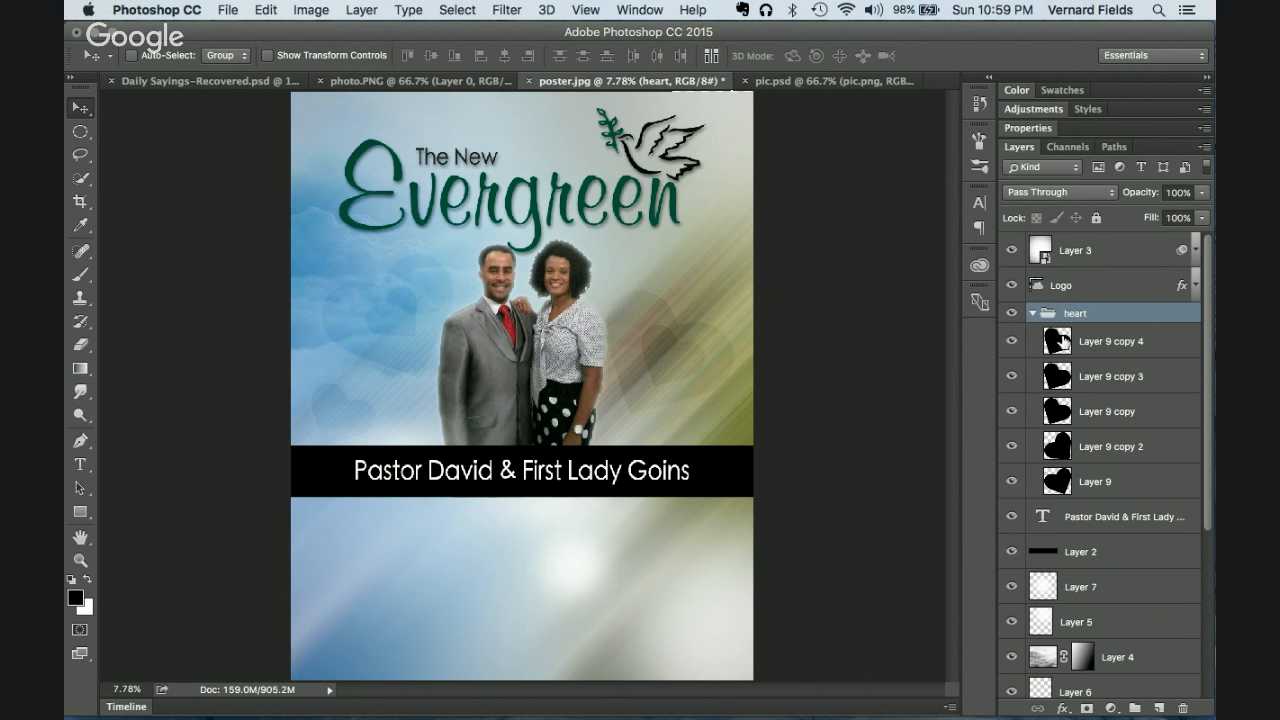
click(1060, 342)
Step: Duplicate a heart below the pastor band and set its opacity to 100%
drag(352, 441, 536, 593)
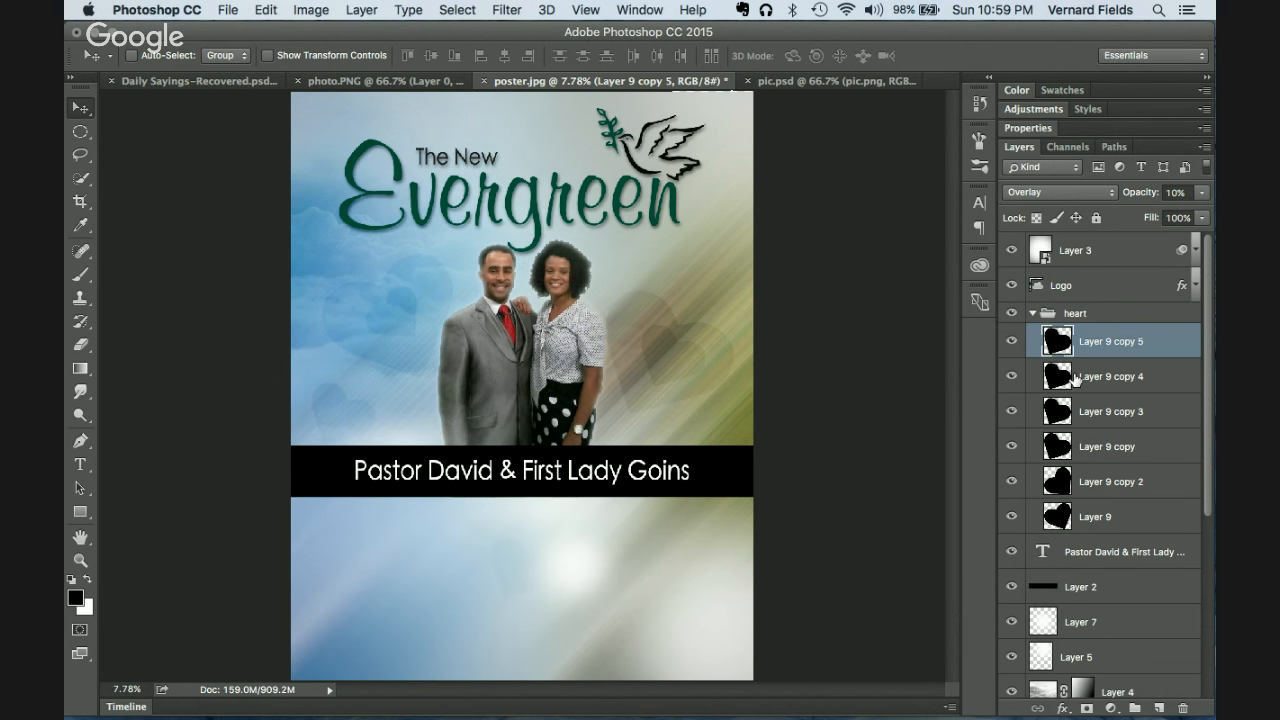
click(1188, 192)
key(shift+Up)
key(shift+Up)
key(shift+Up)
key(shift+Up)
key(shift+Up)
key(shift+Up)
key(shift+Up)
key(shift+Up)
key(shift+Up)
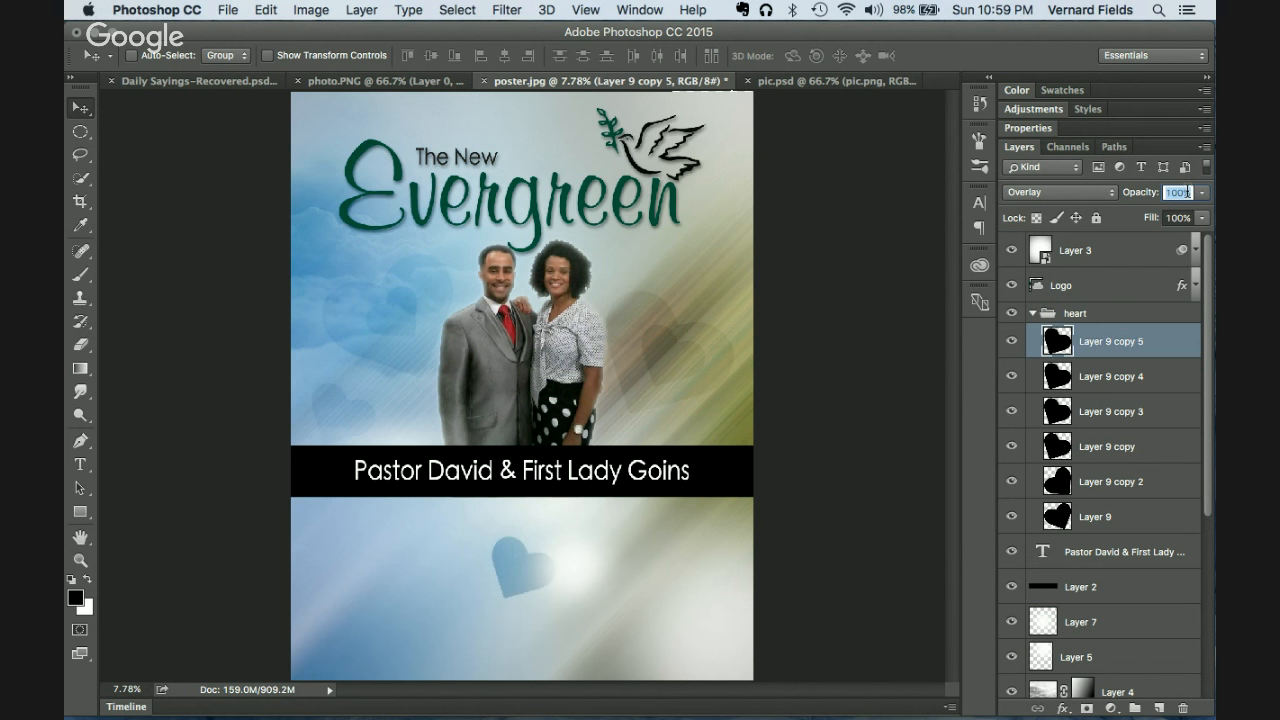
key(Return)
Step: Enlarge the lower heart to about 220% and rotate it to about -17.83°
key(super+t)
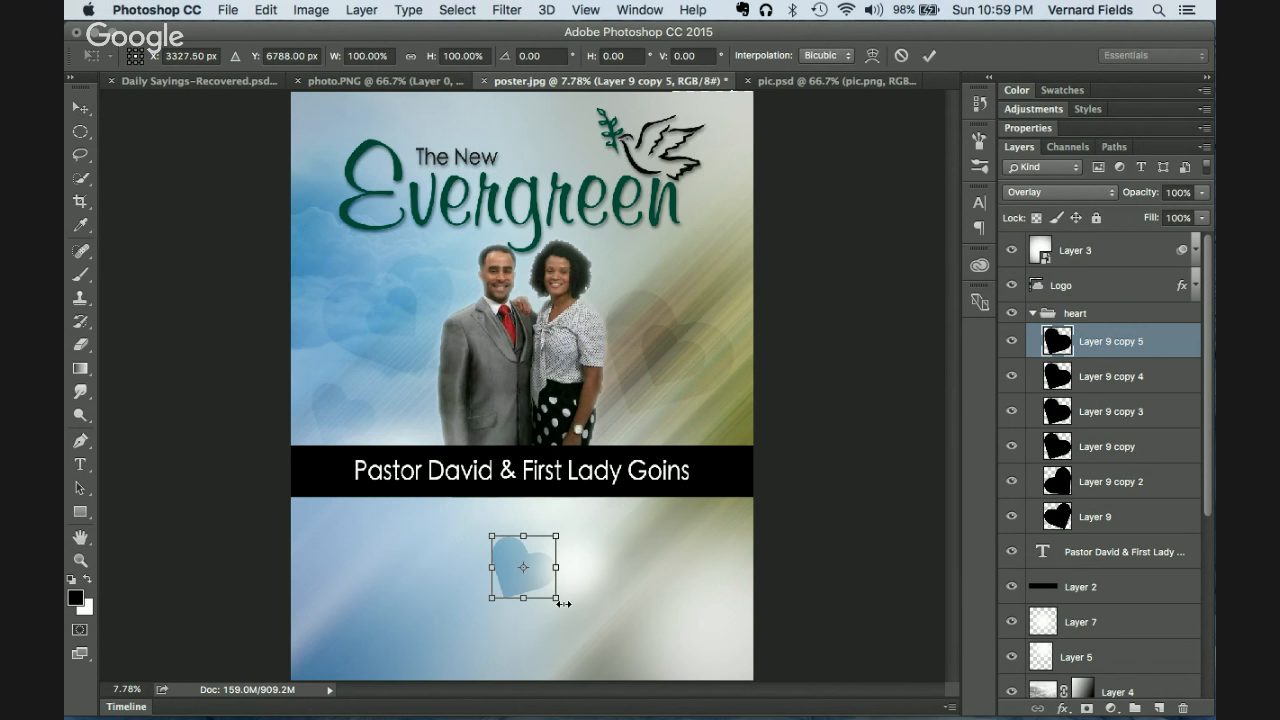
drag(561, 602, 602, 632)
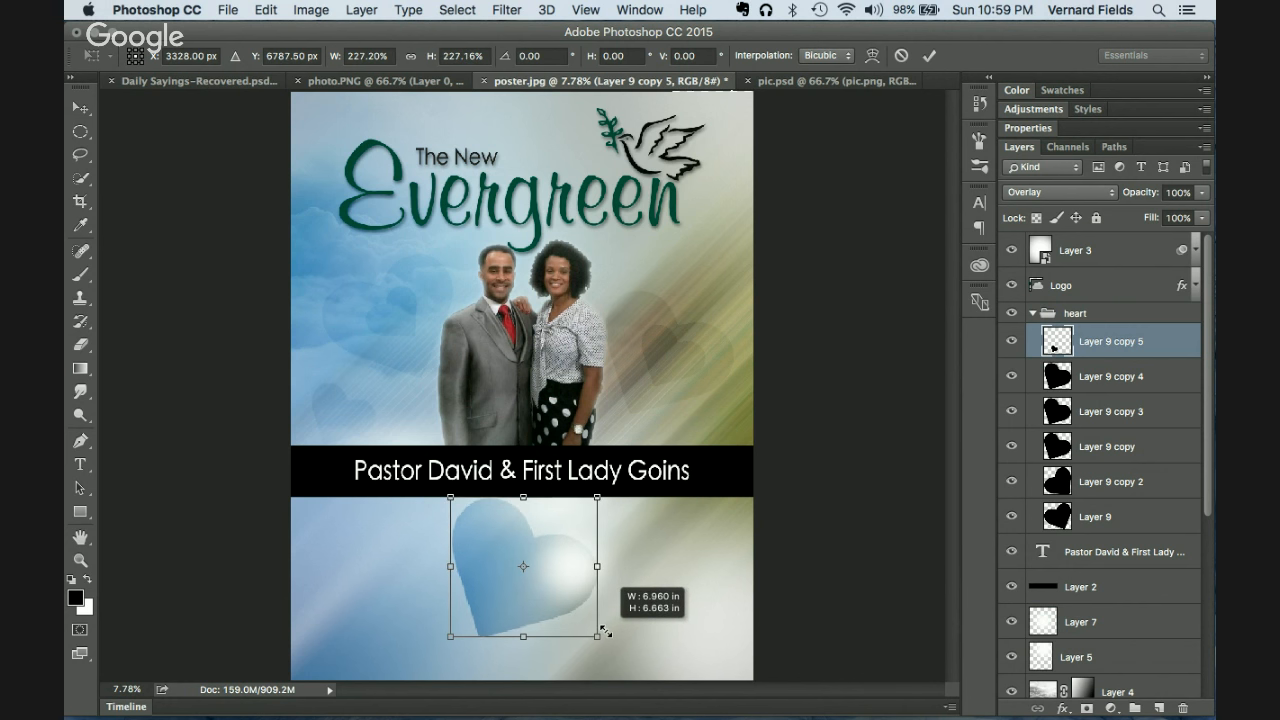
key(Return)
drag(527, 592, 540, 601)
key(super+t)
drag(622, 657, 642, 624)
drag(561, 630, 538, 627)
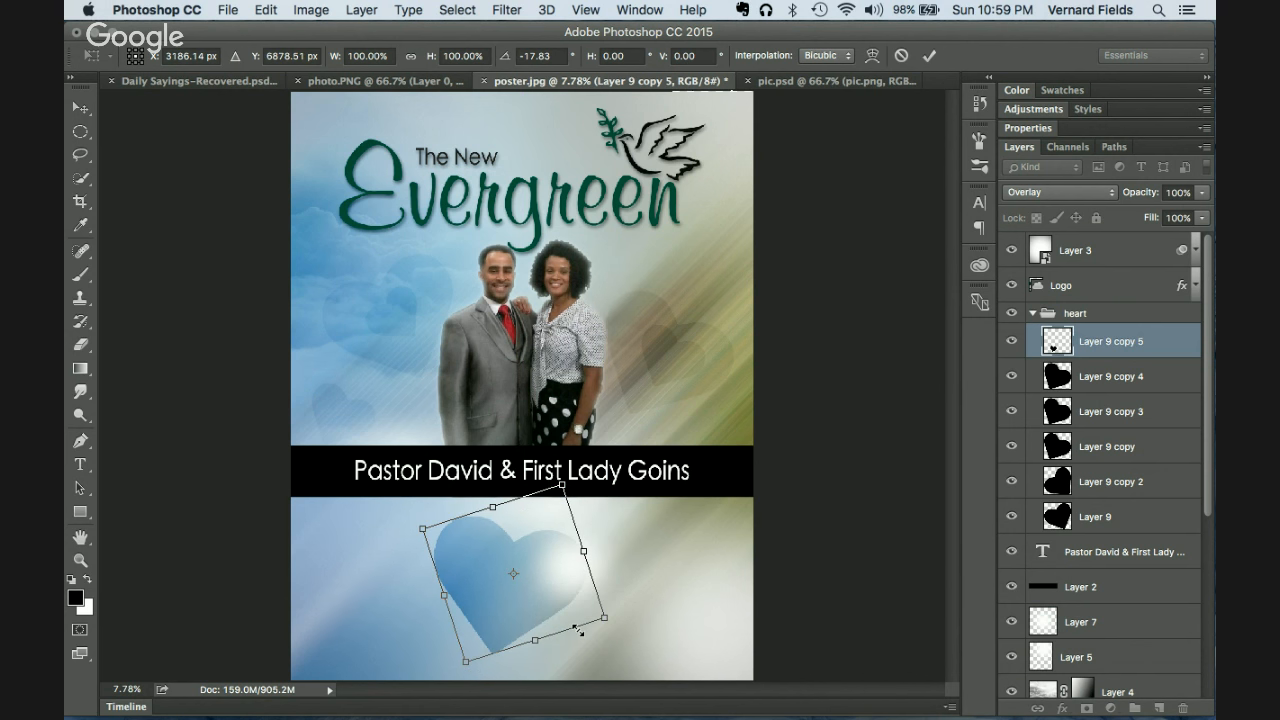
key(Return)
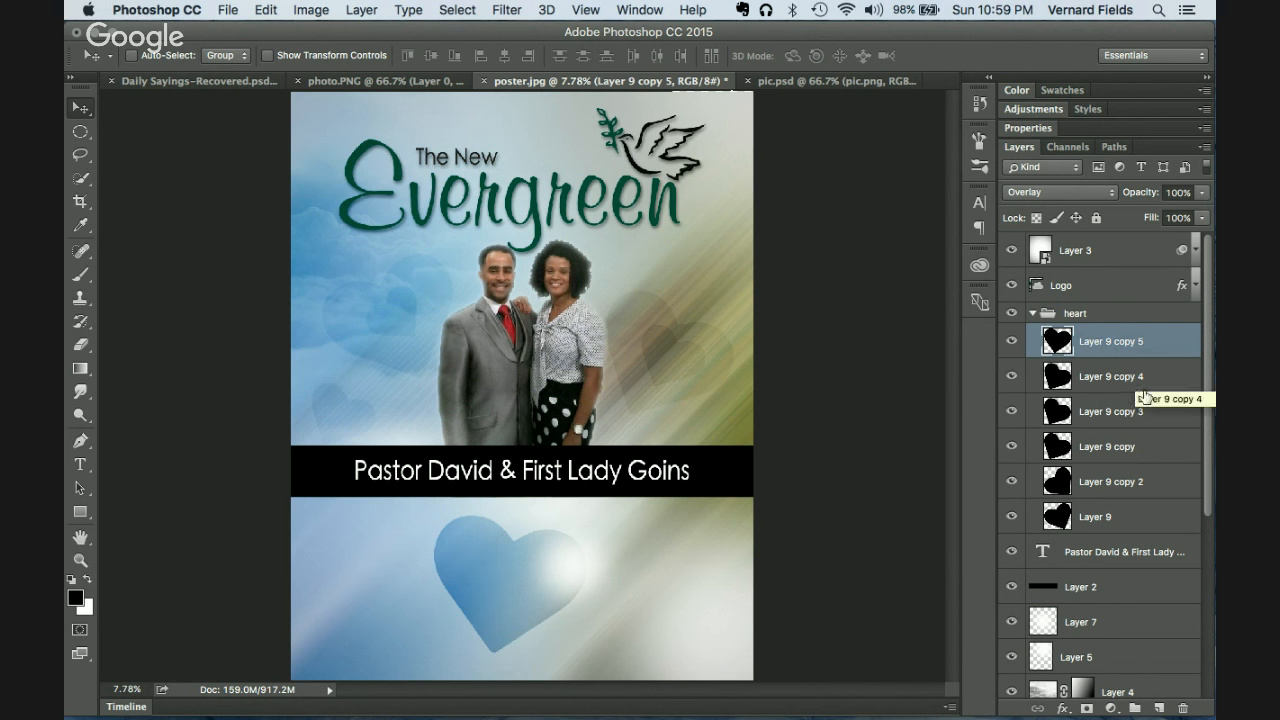
Step: Add a Soft Light Inner Glow at 76% opacity and 250 px size to Layer 9 copy 5
click(1063, 708)
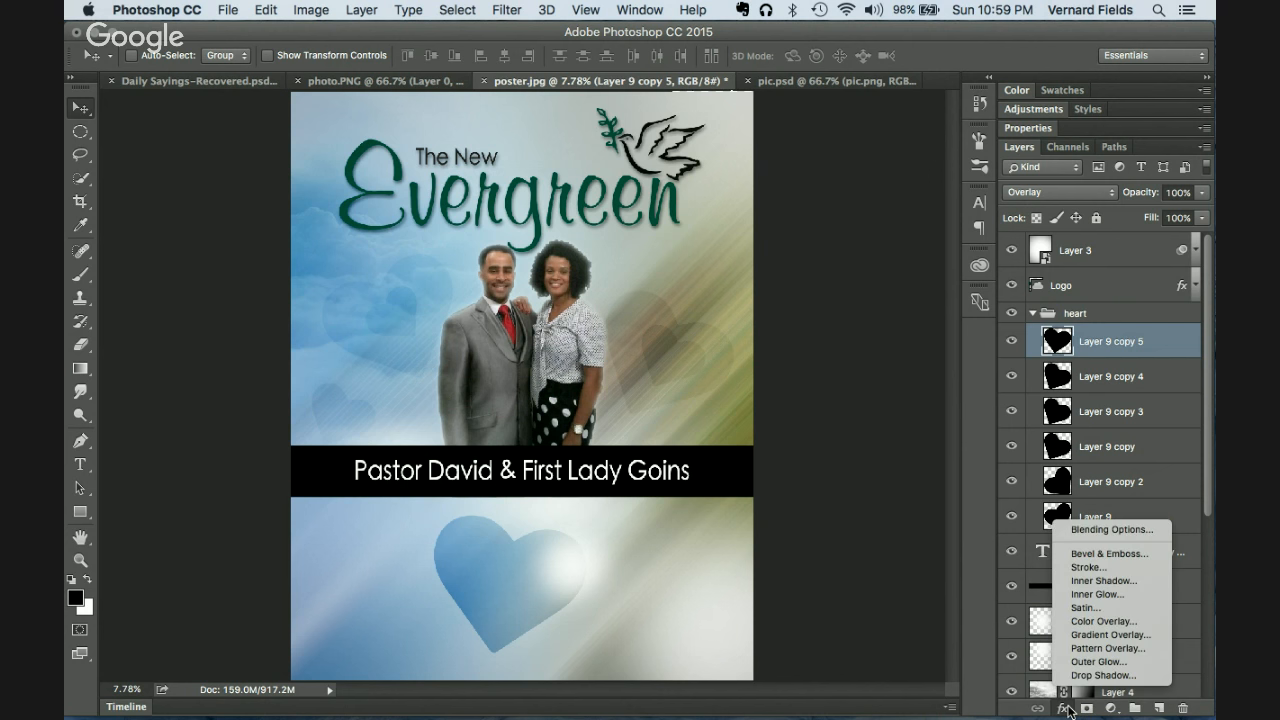
click(1095, 596)
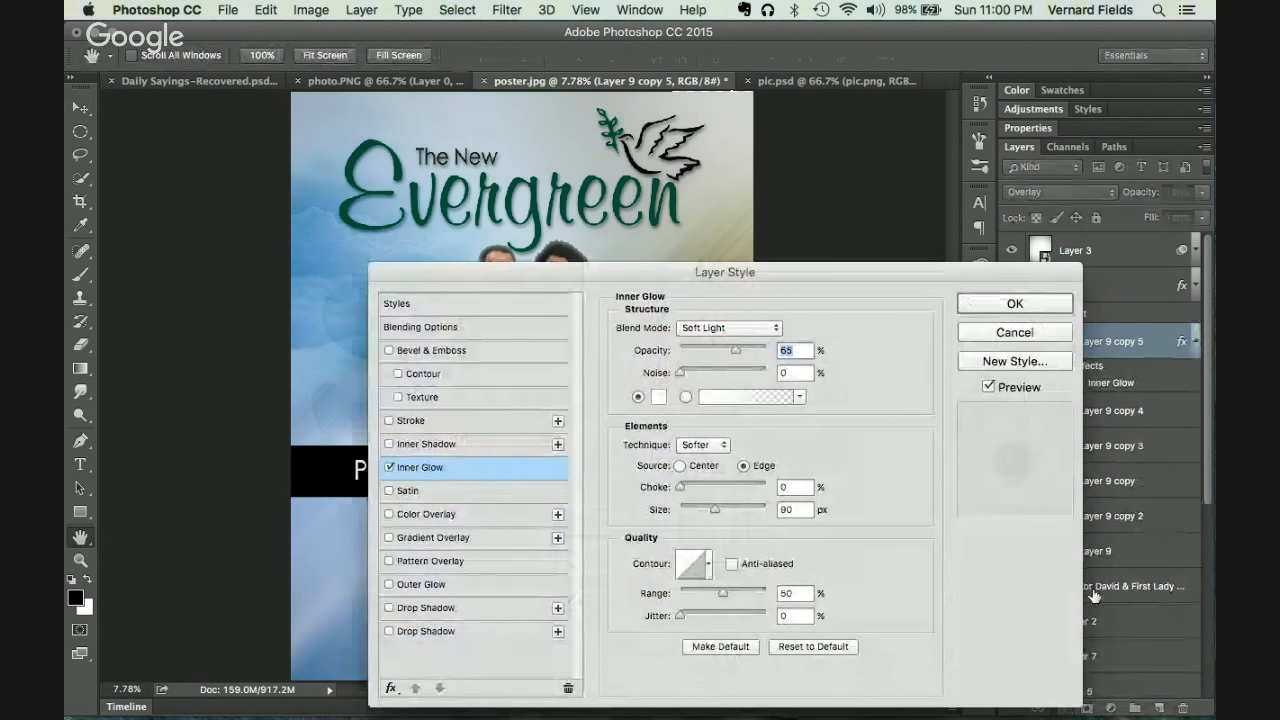
drag(711, 273, 939, 130)
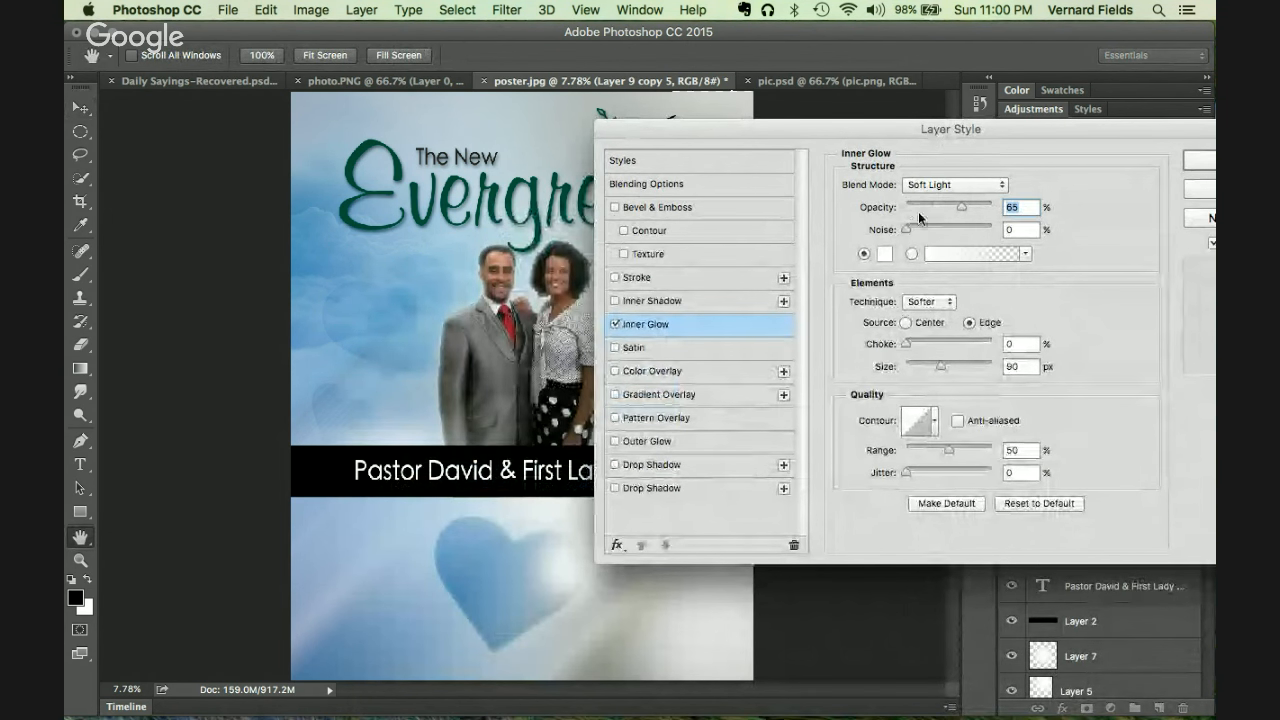
drag(962, 212, 970, 213)
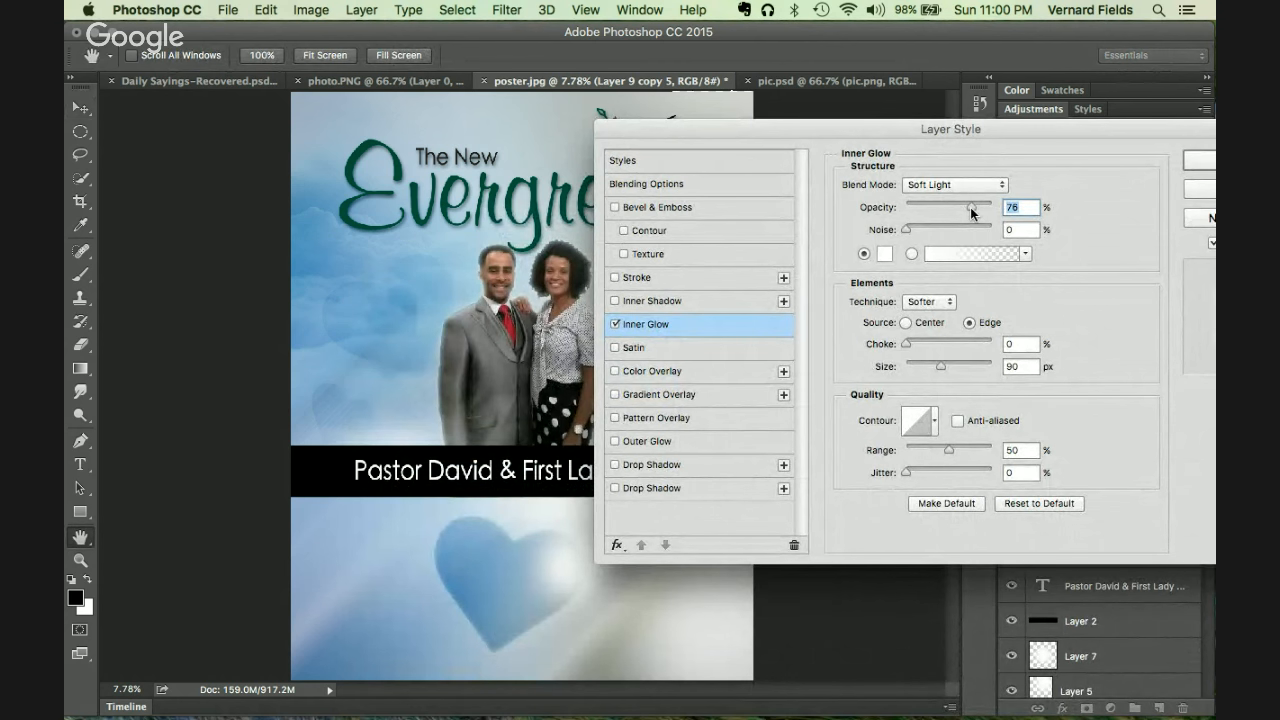
drag(943, 367, 956, 368)
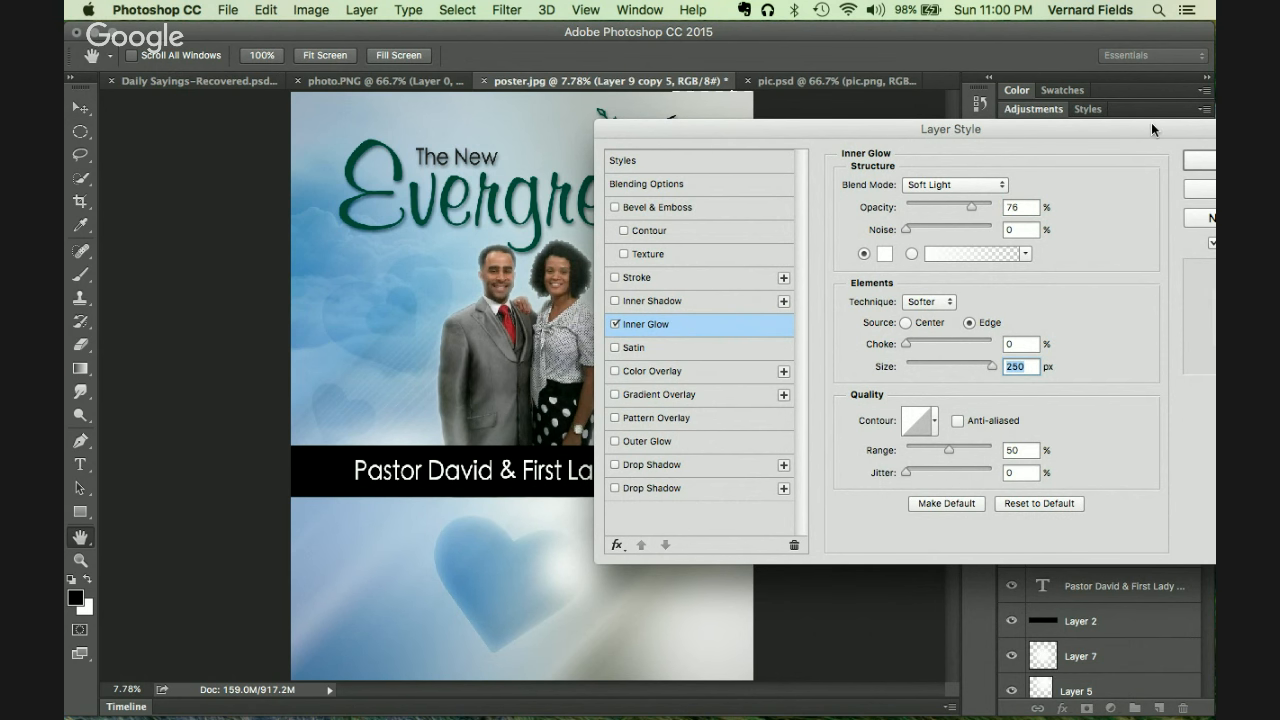
drag(1149, 124, 1087, 146)
click(1180, 184)
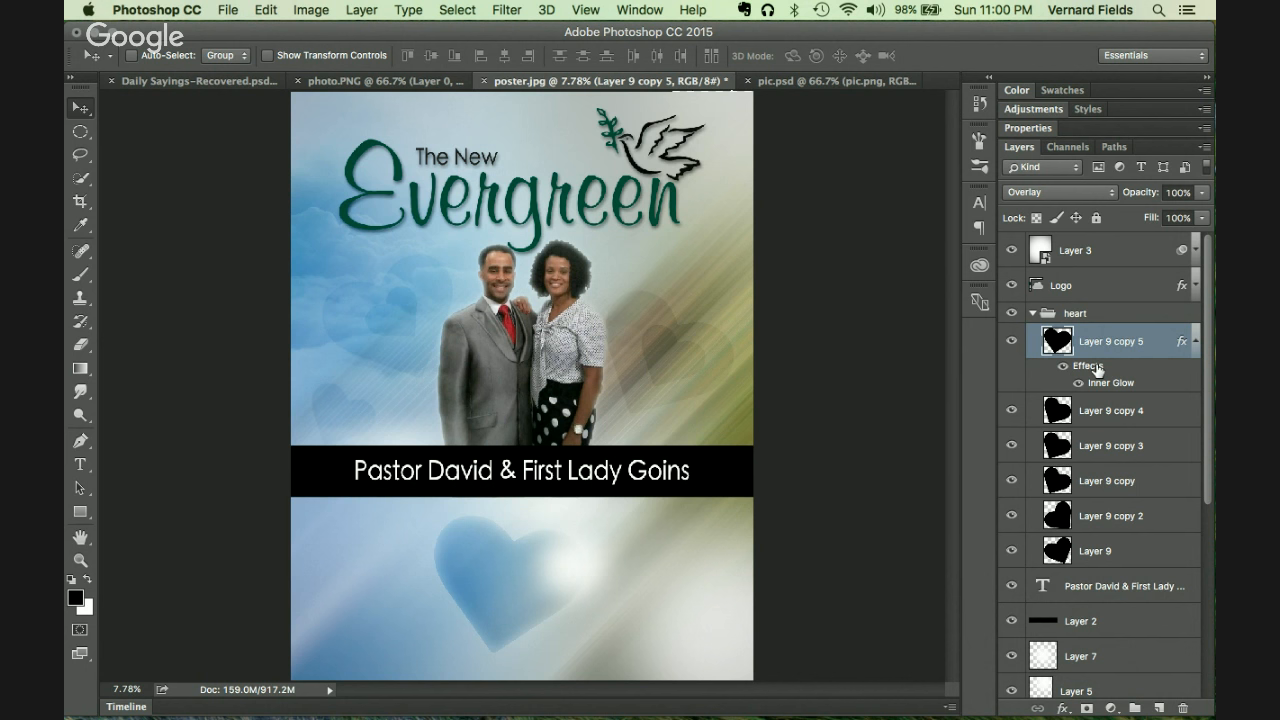
Step: Copy the Inner Glow effect onto Layer 9 and Layer 9 copy through copy 3
drag(1097, 370, 1137, 421)
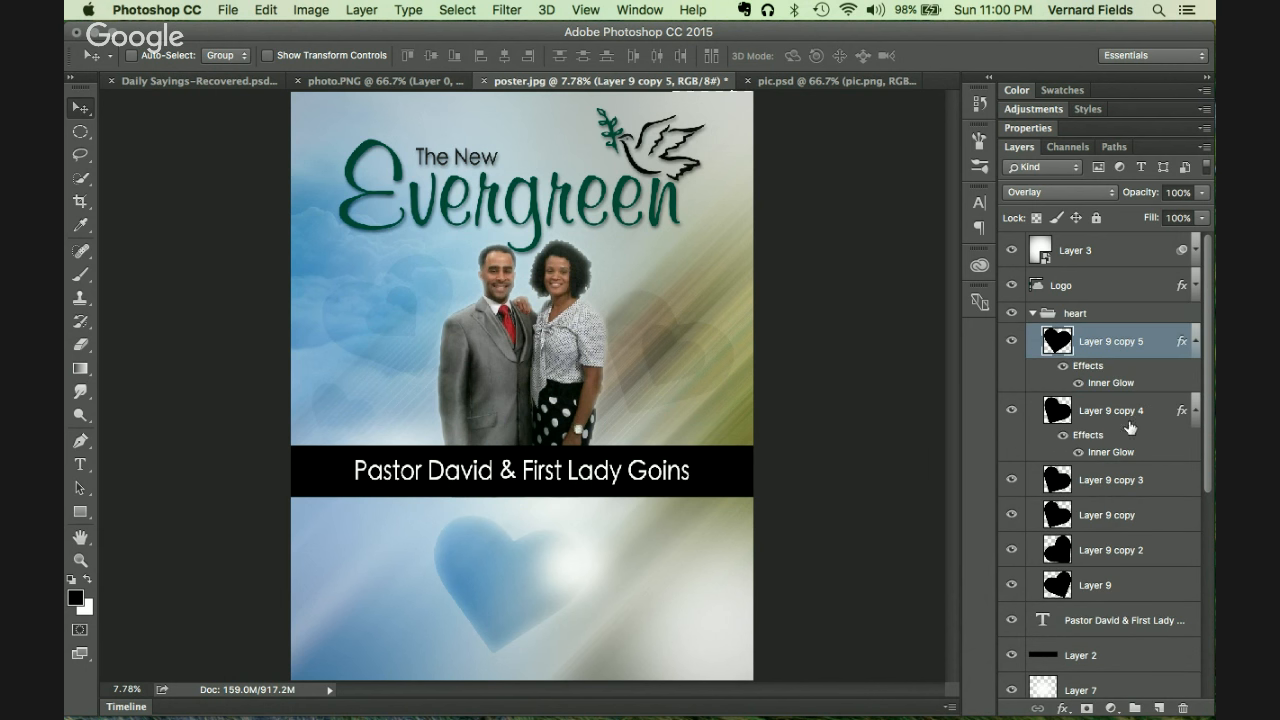
drag(1120, 443, 1125, 492)
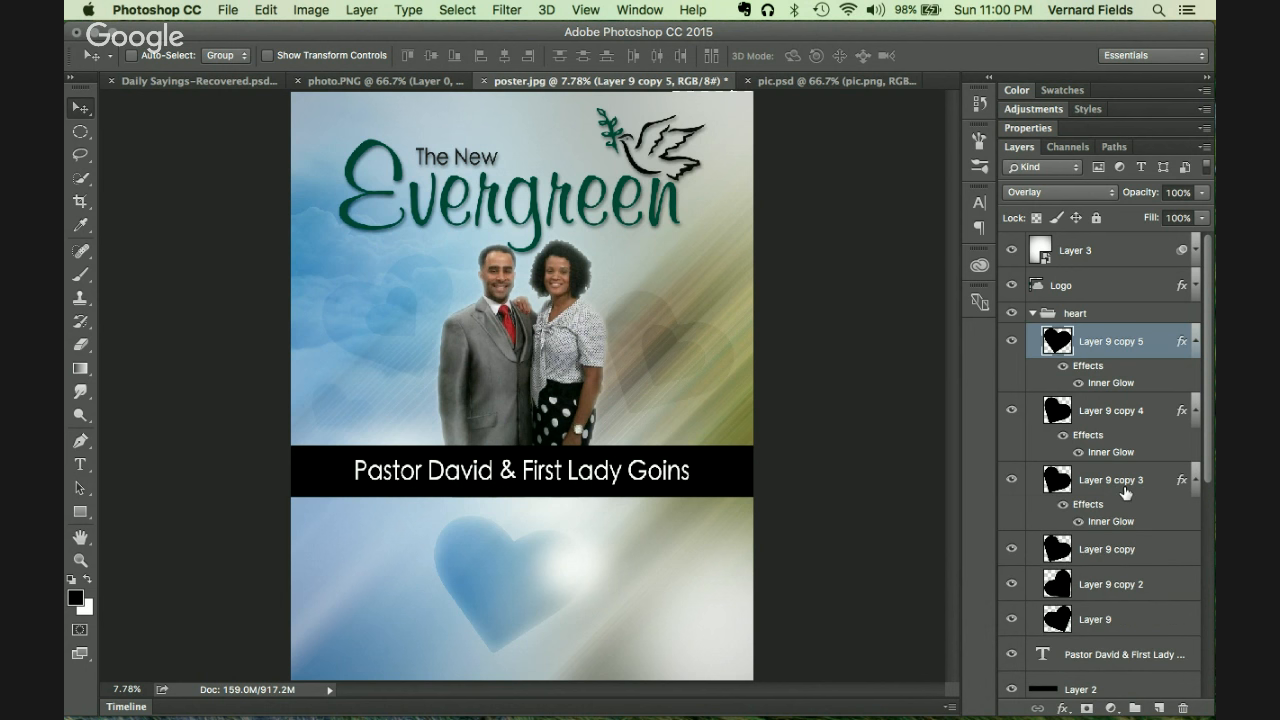
key(super+z)
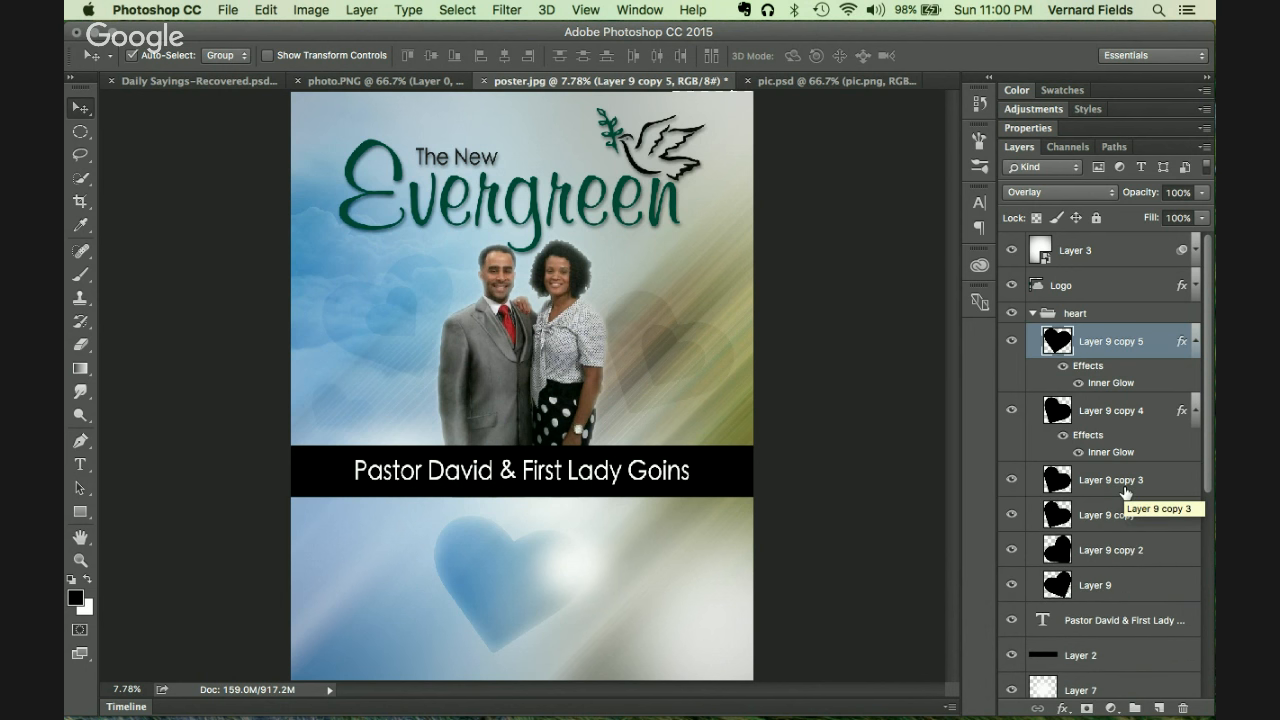
key(super+z)
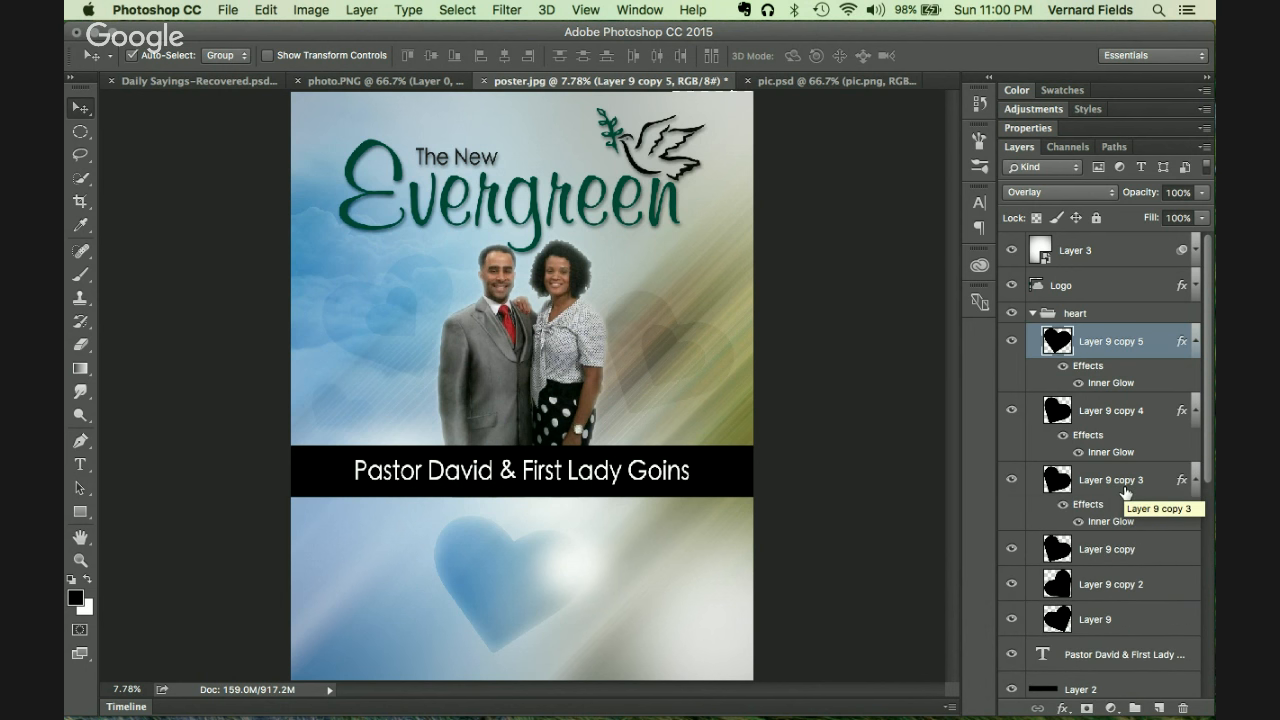
drag(1100, 504, 1123, 662)
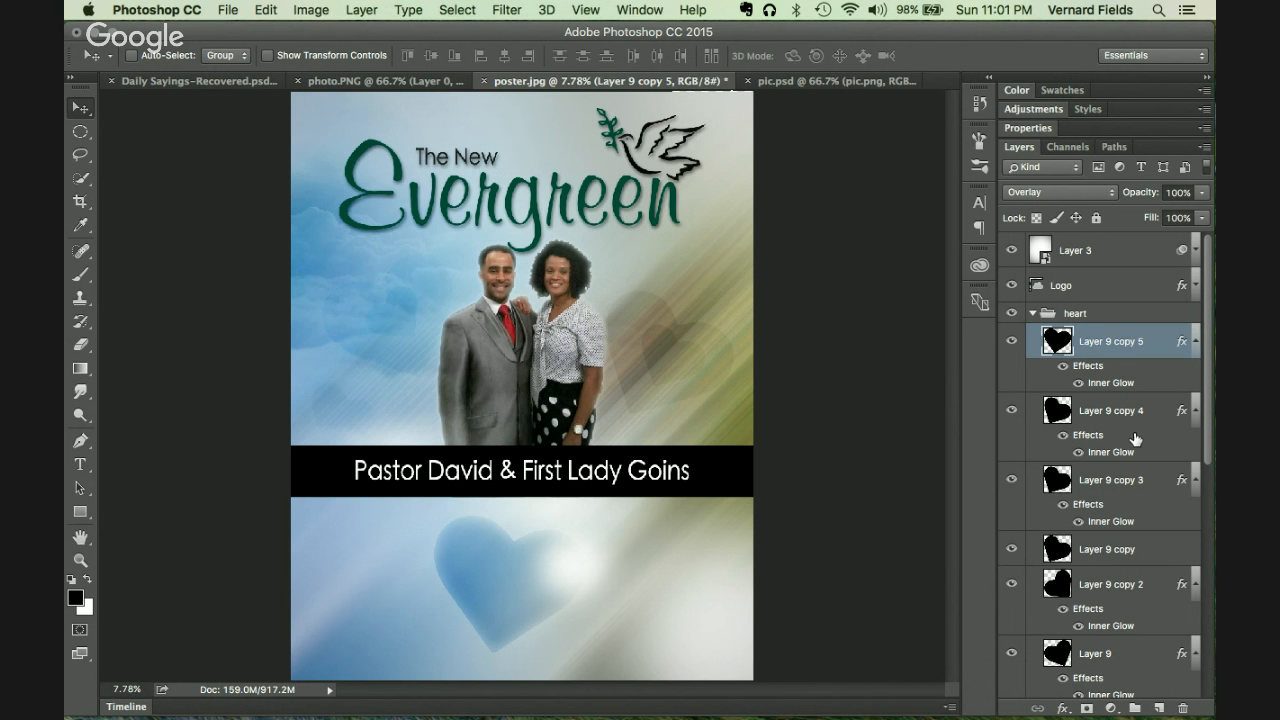
drag(1133, 437, 1113, 549)
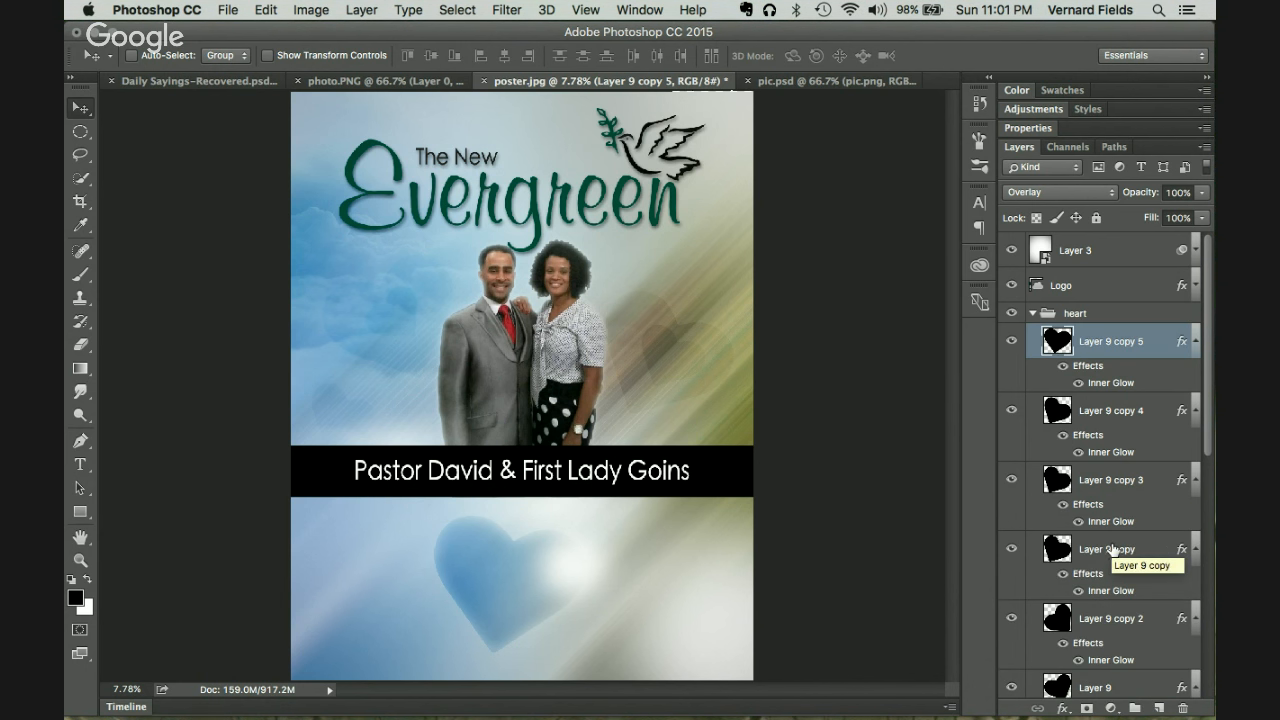
Step: Keep Layer 9 copy 4 at 30% opacity and Layer 9 copy 3 at 10%
click(1111, 411)
double_click(1186, 193)
key(Return)
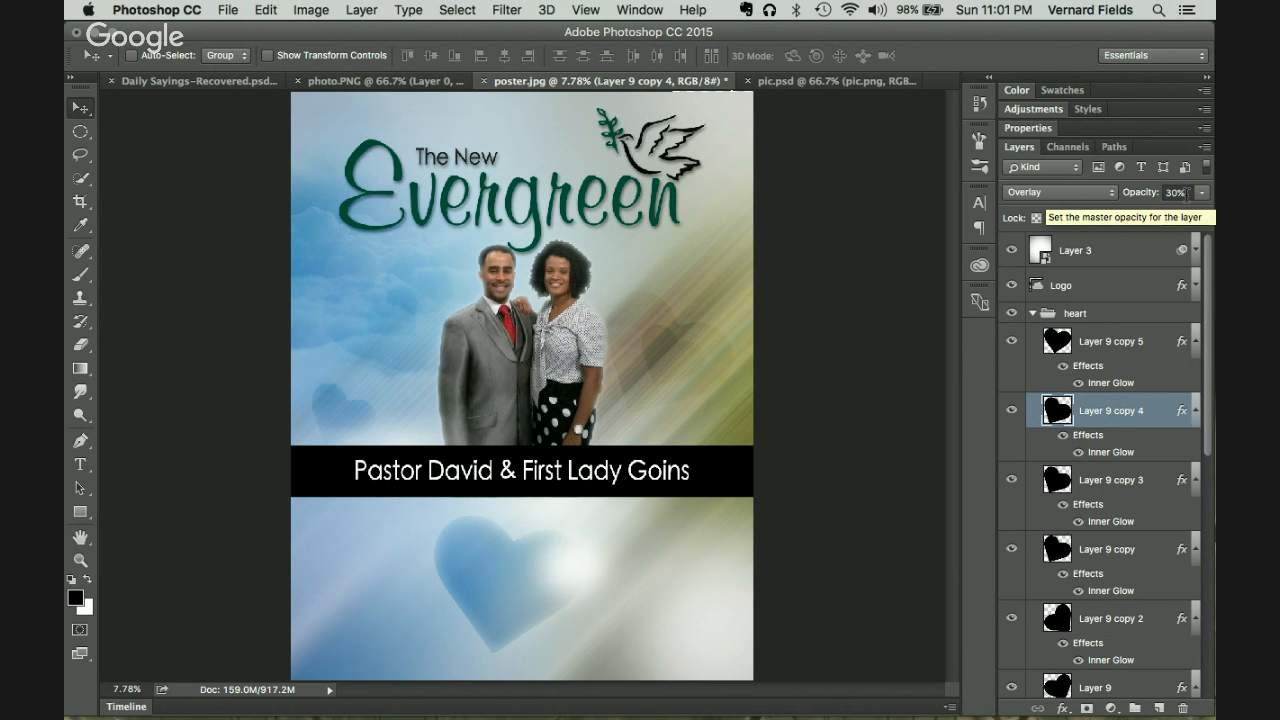
click(1199, 411)
click(1144, 442)
double_click(1186, 193)
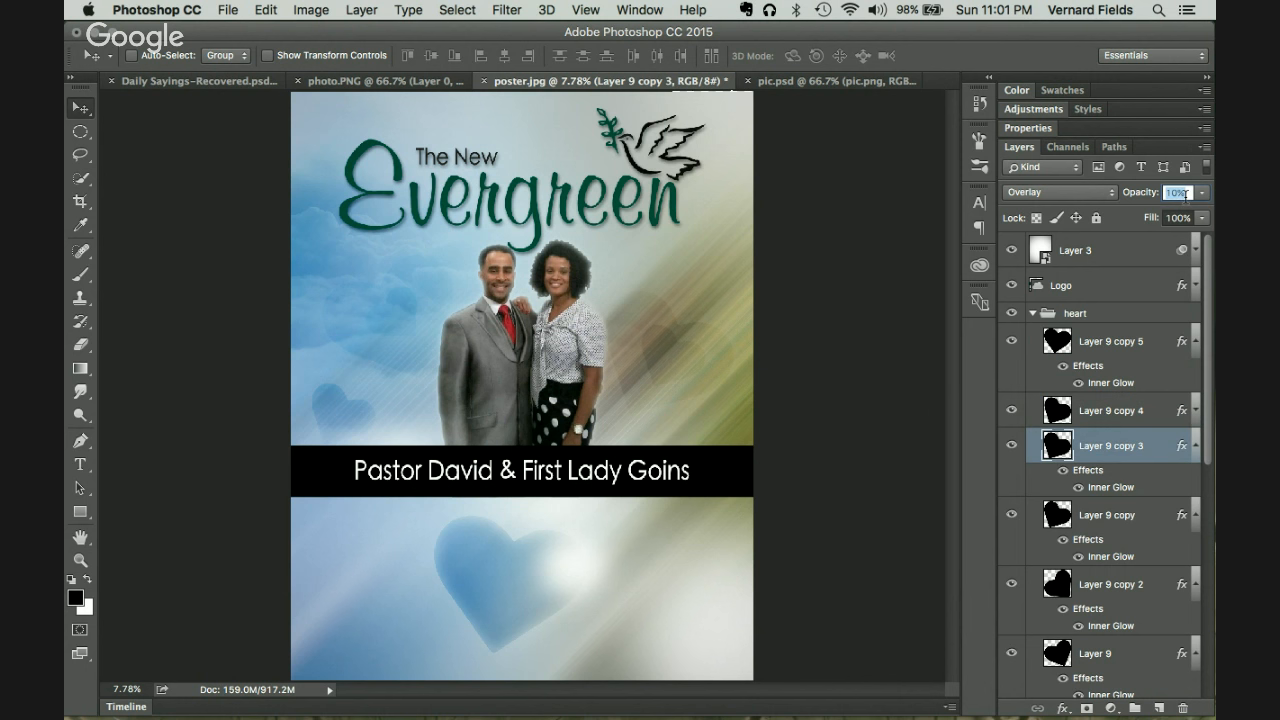
key(shift+Up)
key(shift+Down)
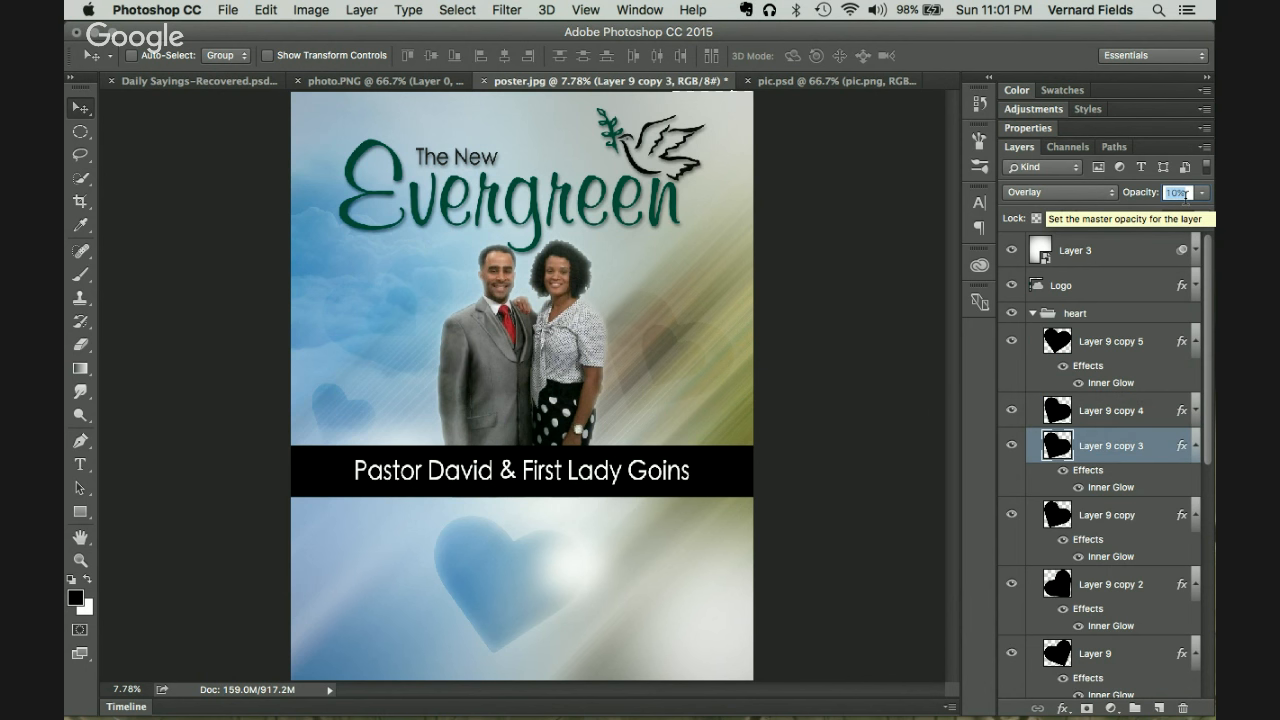
Step: Set the Layer 9 copy heart's opacity to 12%
click(1113, 516)
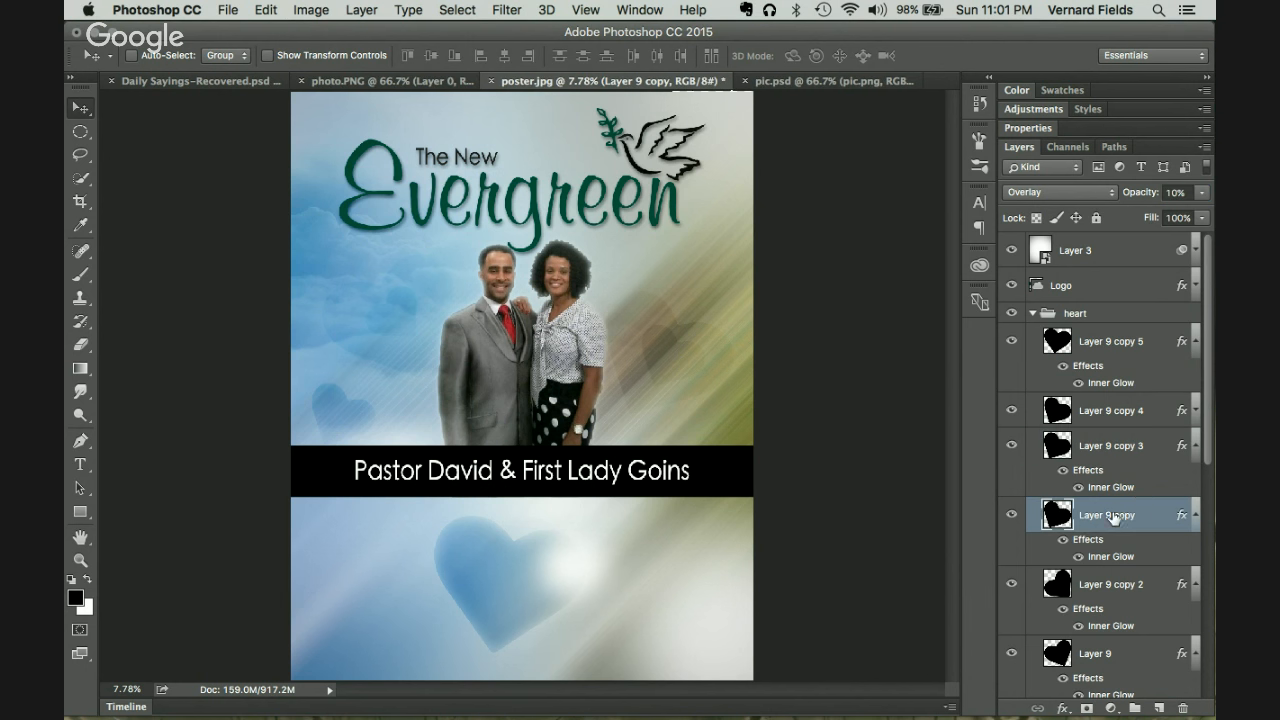
click(1184, 192)
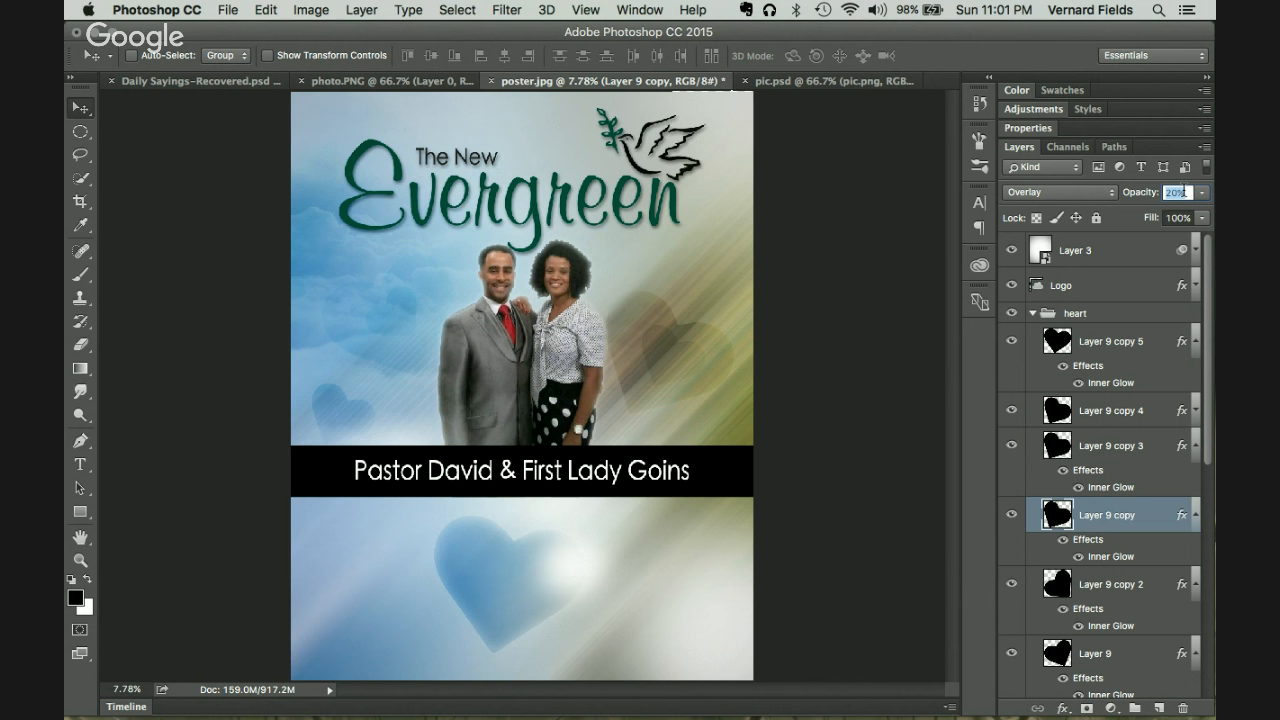
key(shift+Down)
key(Up)
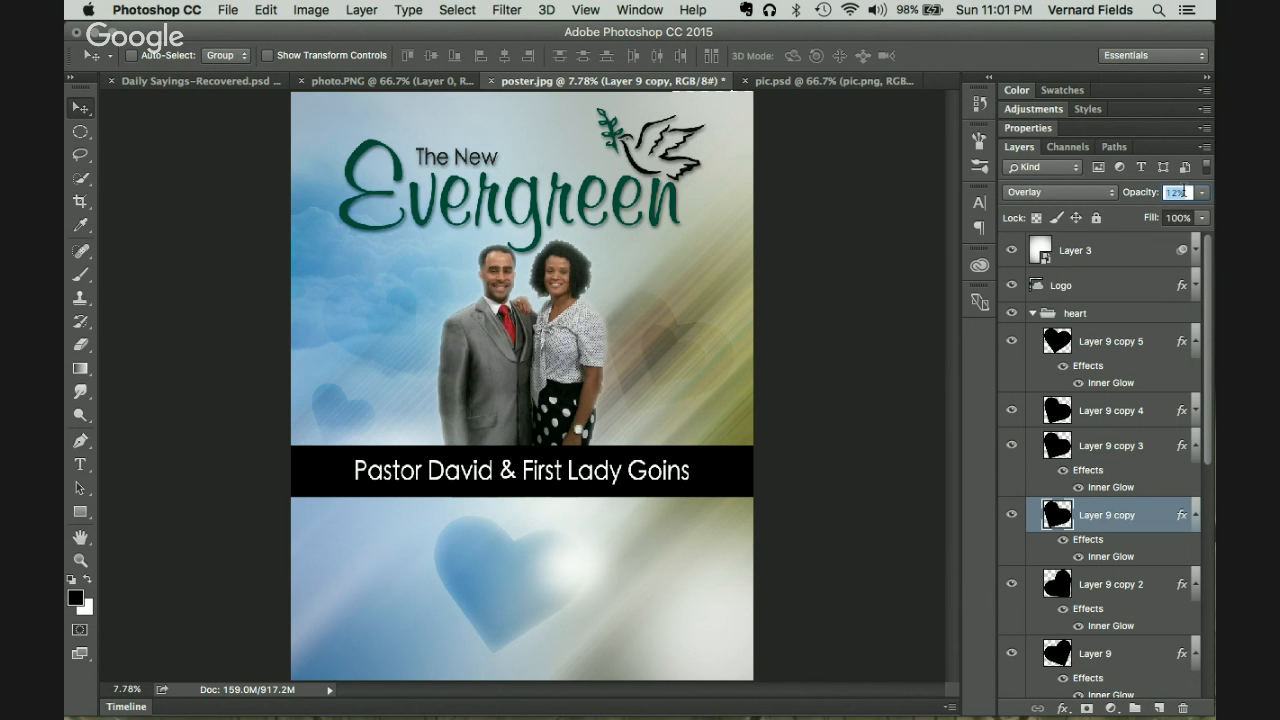
click(1142, 528)
Step: Set both Layer 9 copy 2 and Layer 9 to 20% opacity
click(1105, 592)
click(1185, 193)
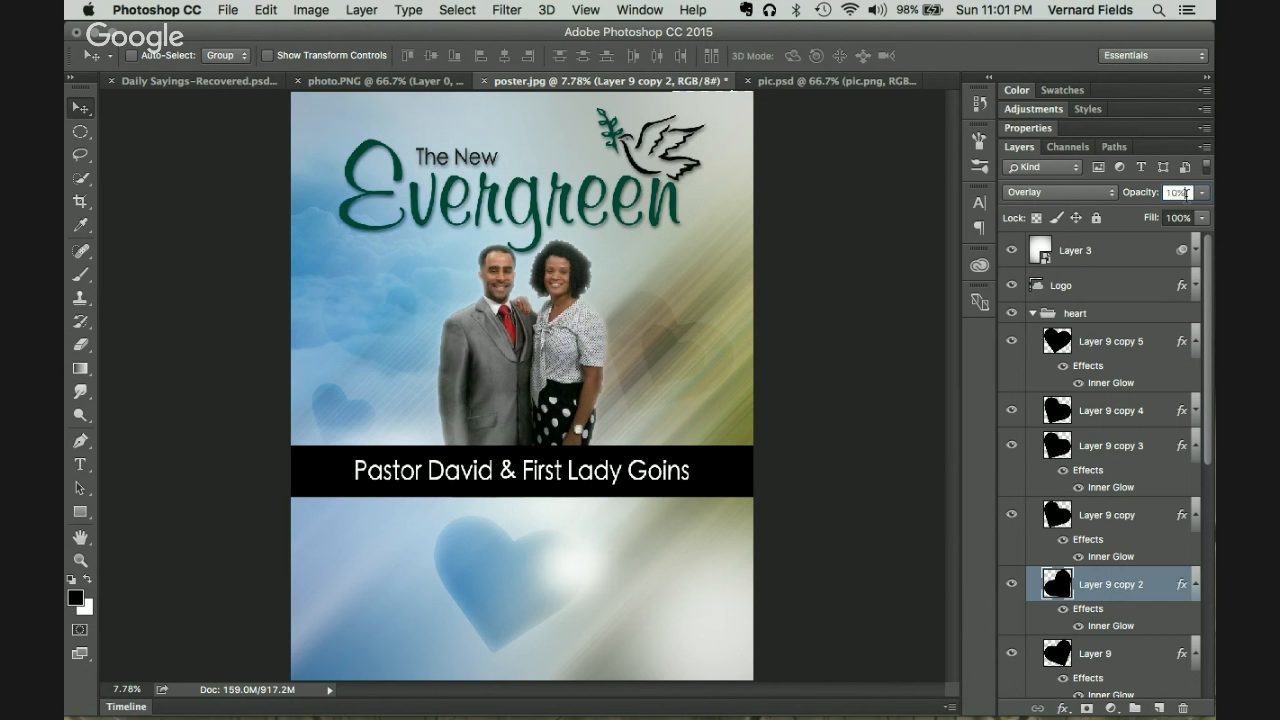
key(Return)
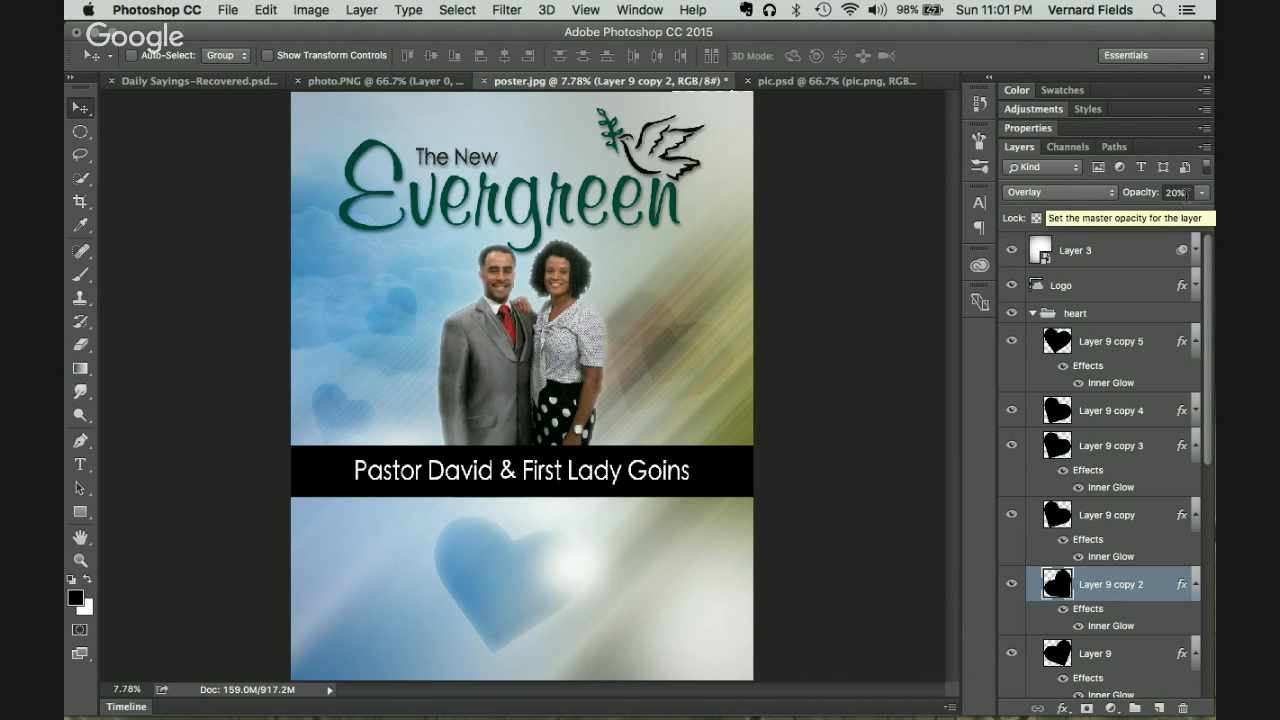
click(1112, 660)
click(1185, 192)
key(shift+Up)
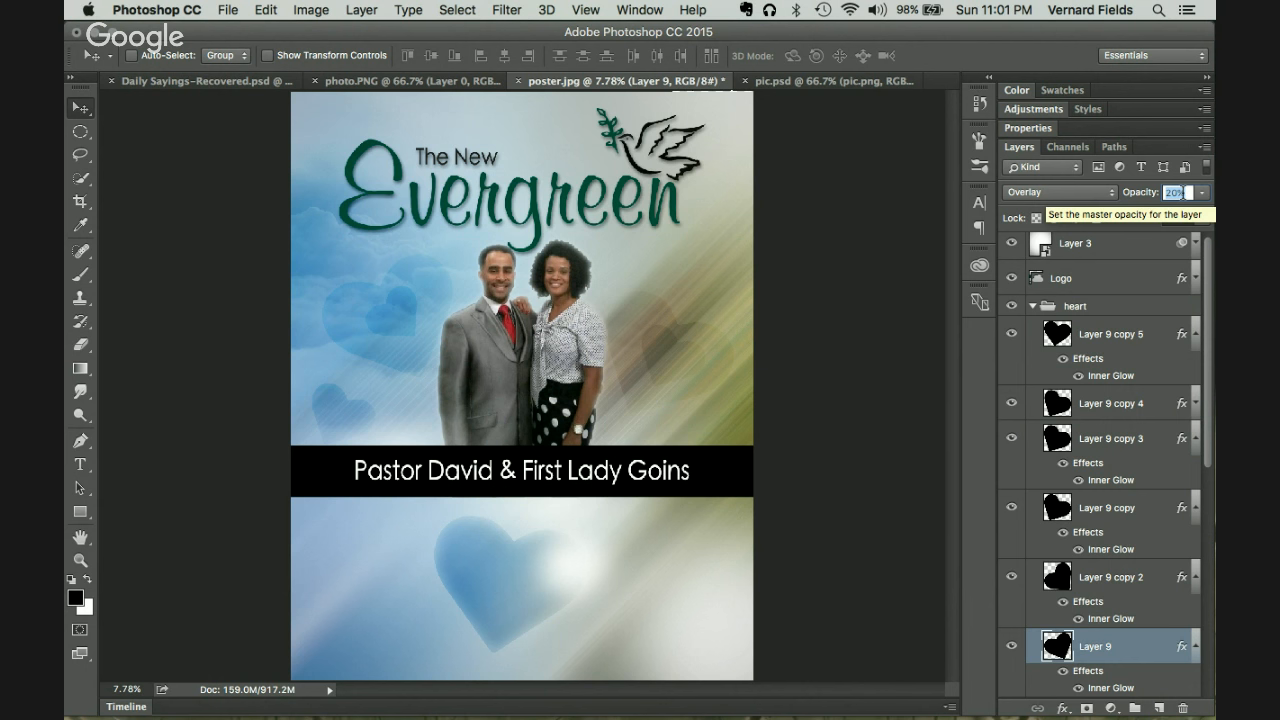
key(Return)
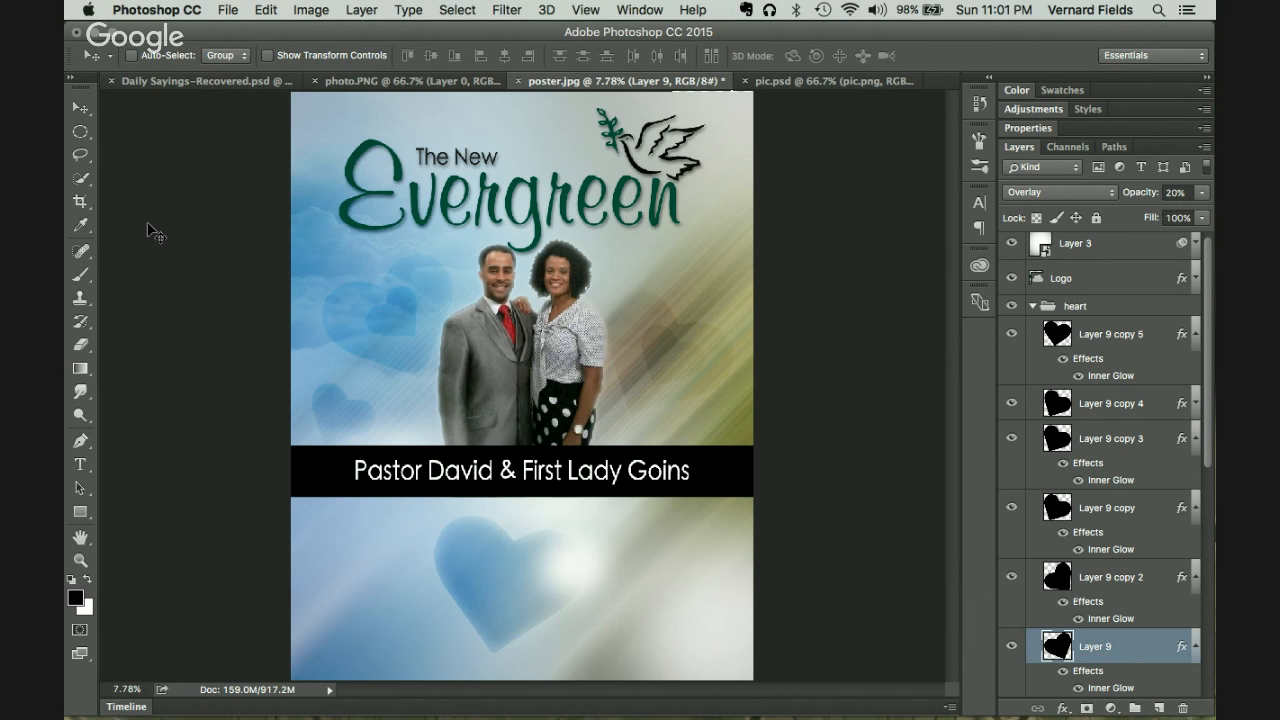
key(t)
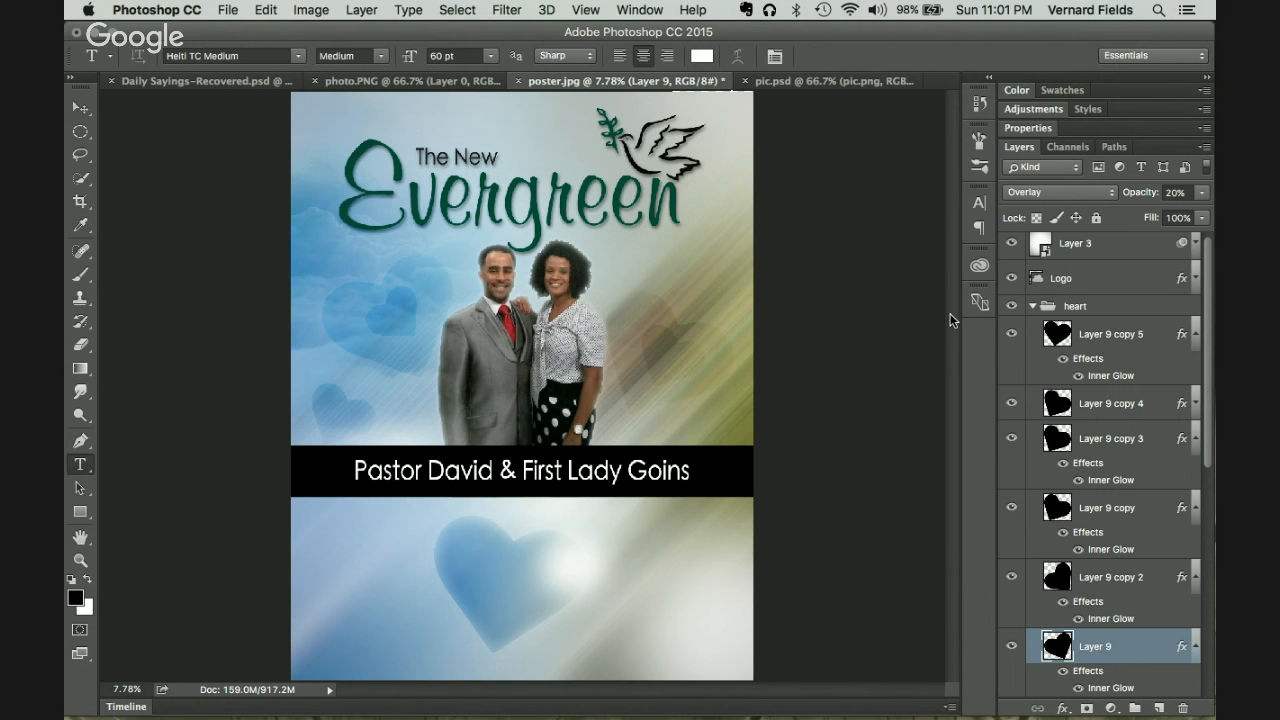
Step: Add the text layers 'We' and 'Love' below the pastor band
click(1033, 306)
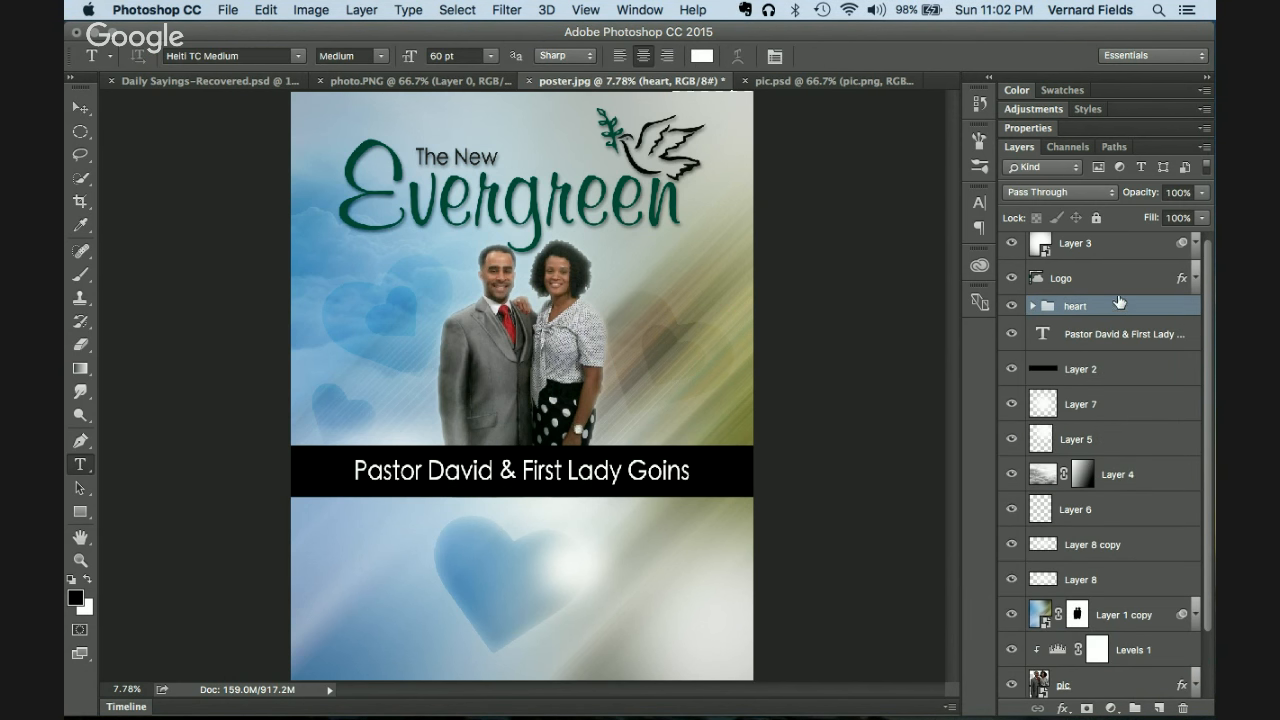
click(361, 545)
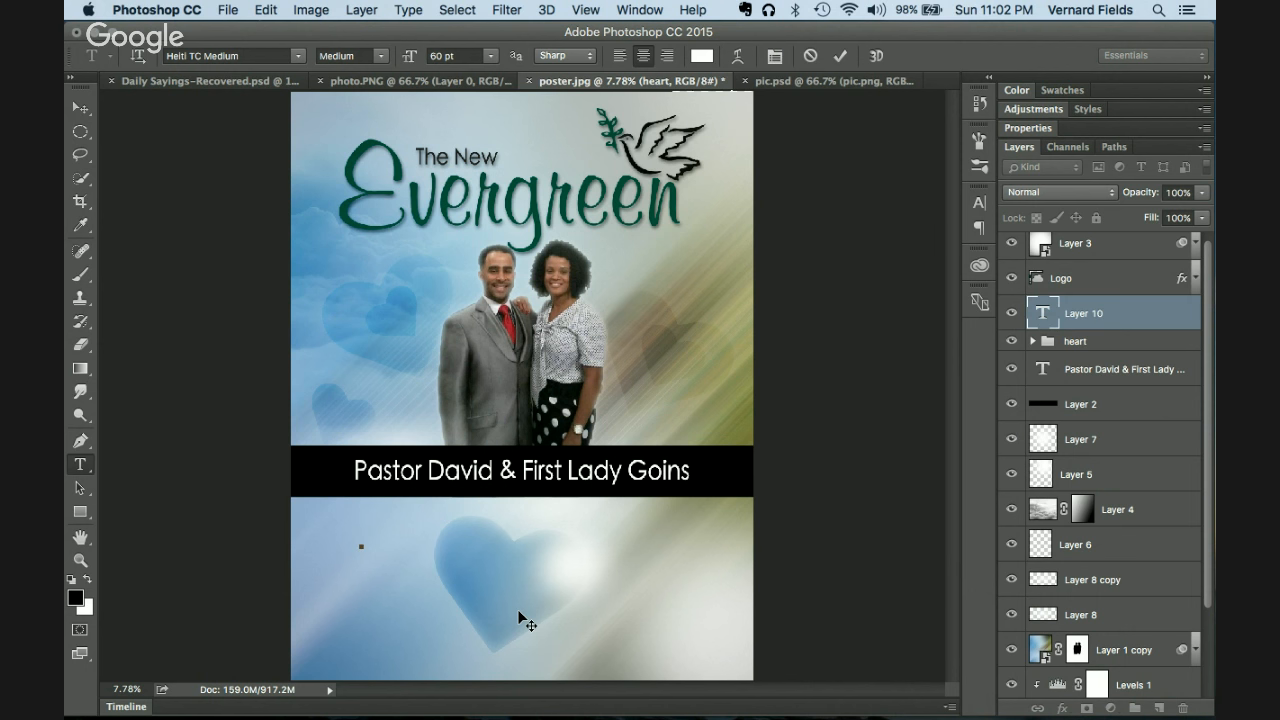
text(We)
key(super+a)
key(super+Return)
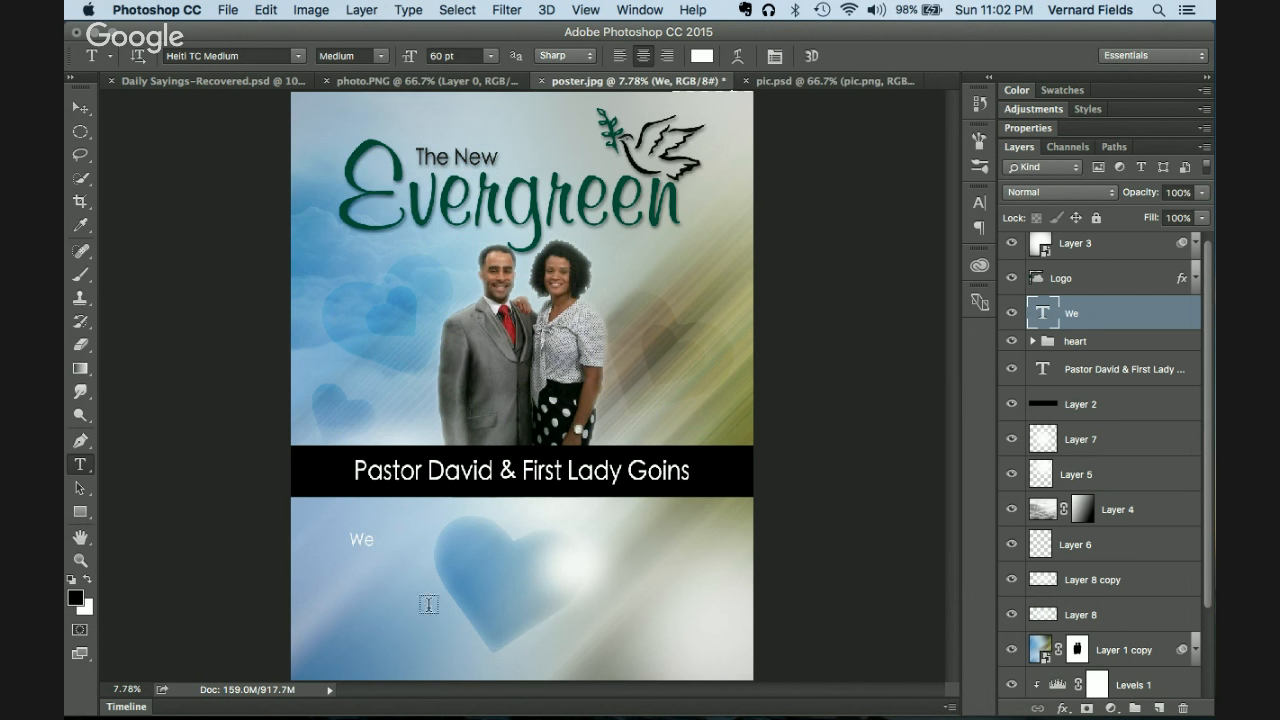
click(385, 577)
text(Love)
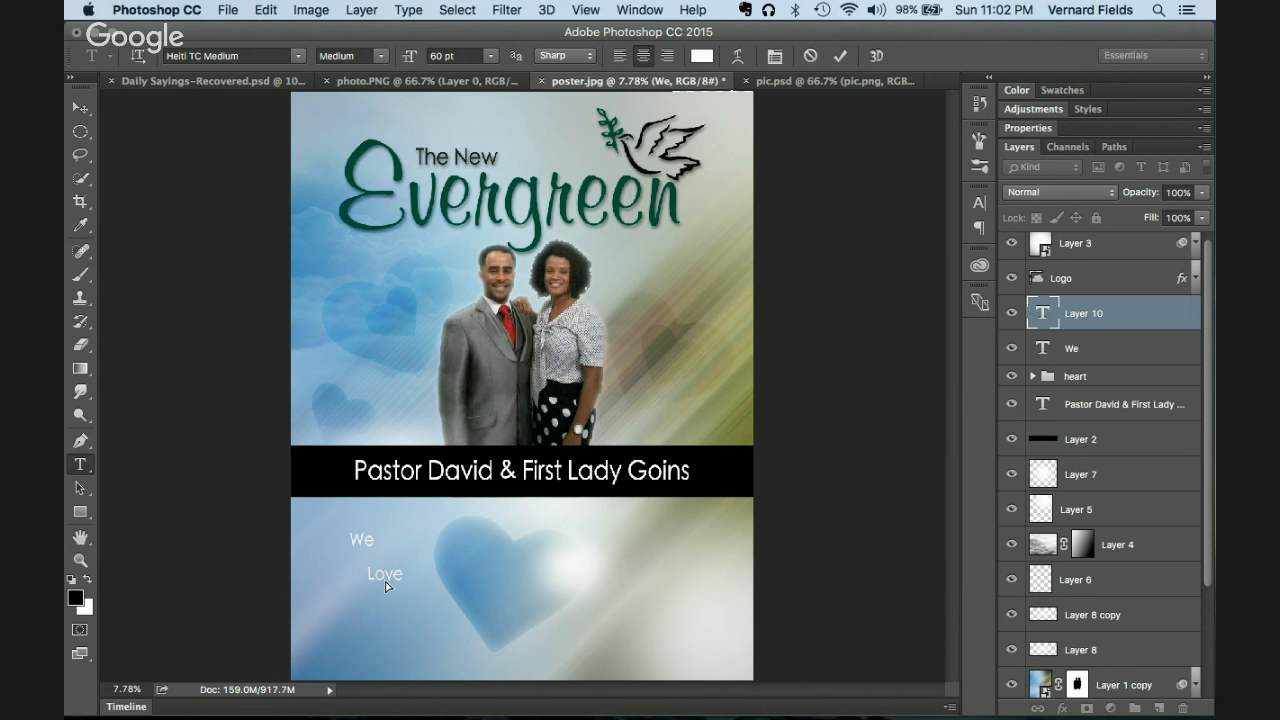
key(super+Return)
Step: Add the text layers 'Our' and 'Church' stepped further down and right
click(415, 610)
text(Our)
key(super+Return)
click(474, 634)
text(Church)
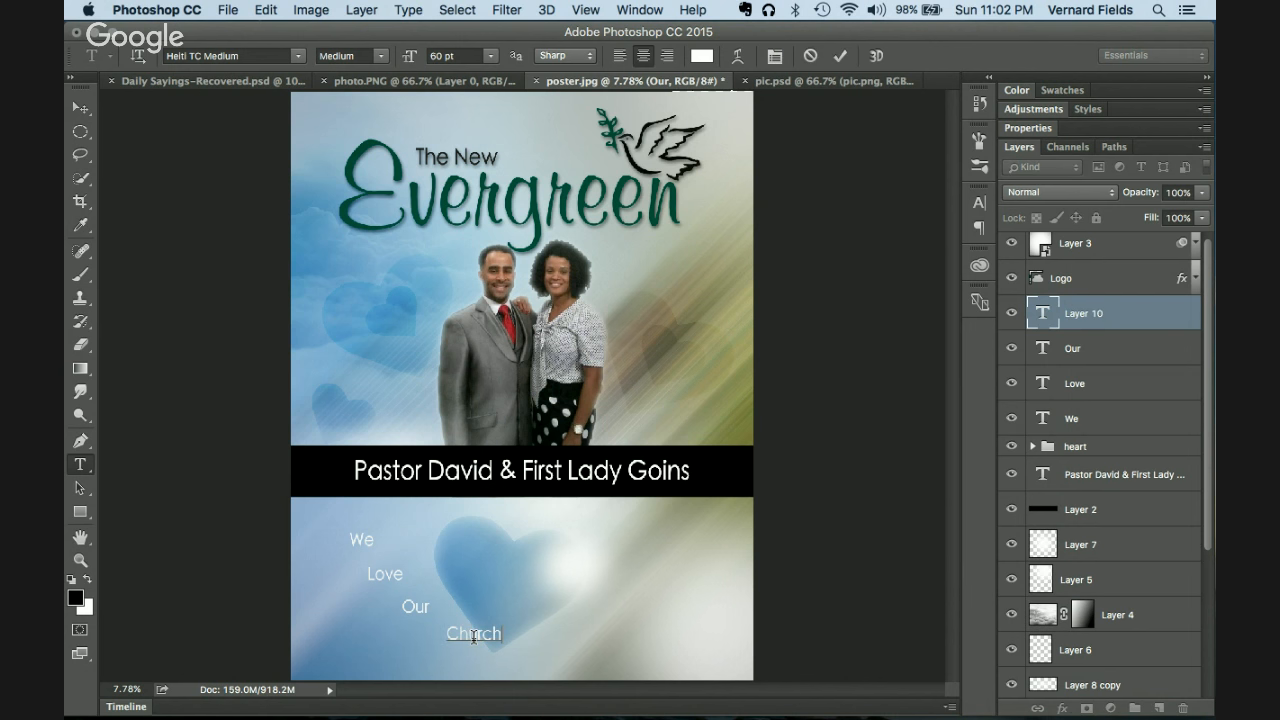
key(super+Return)
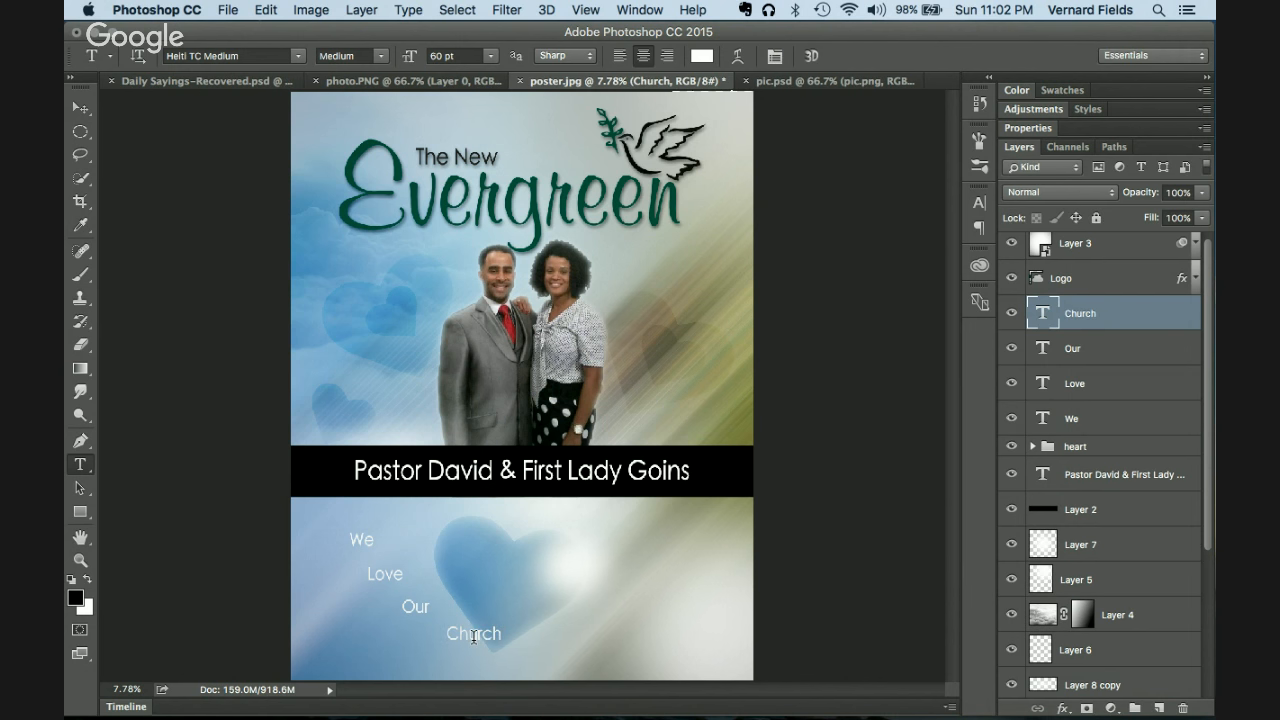
key(super+Tab)
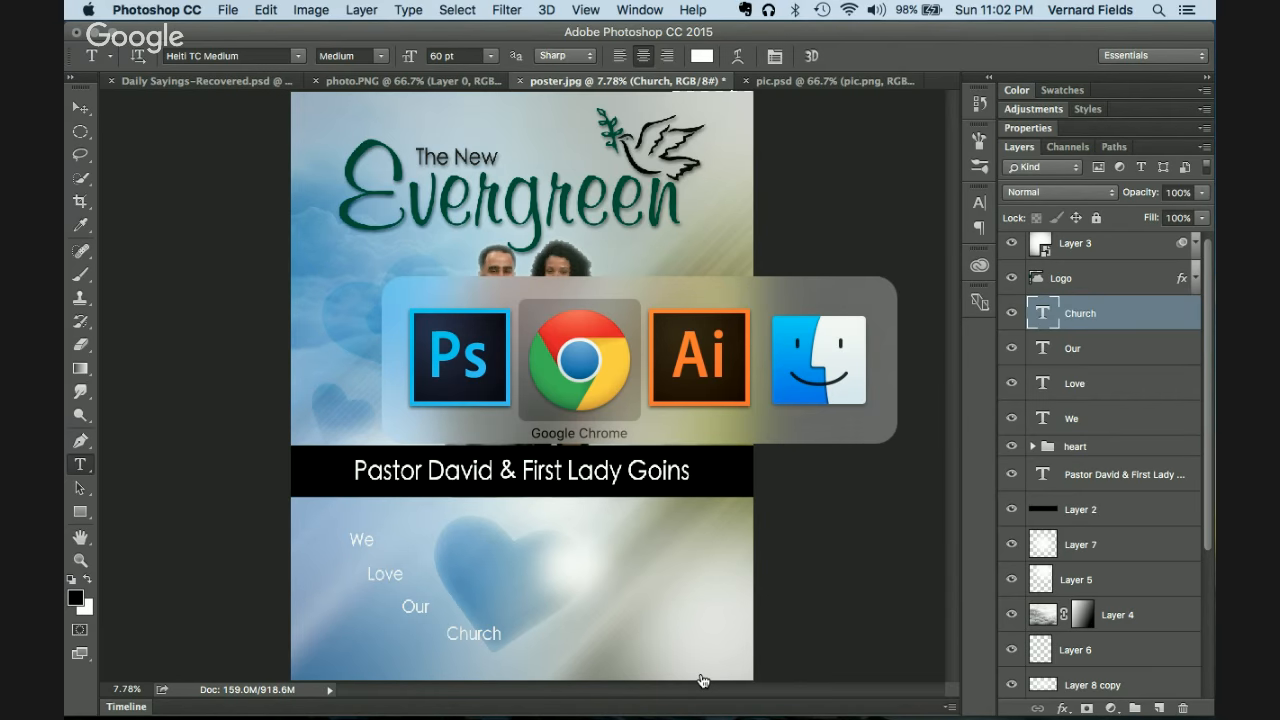
key(super+Tab)
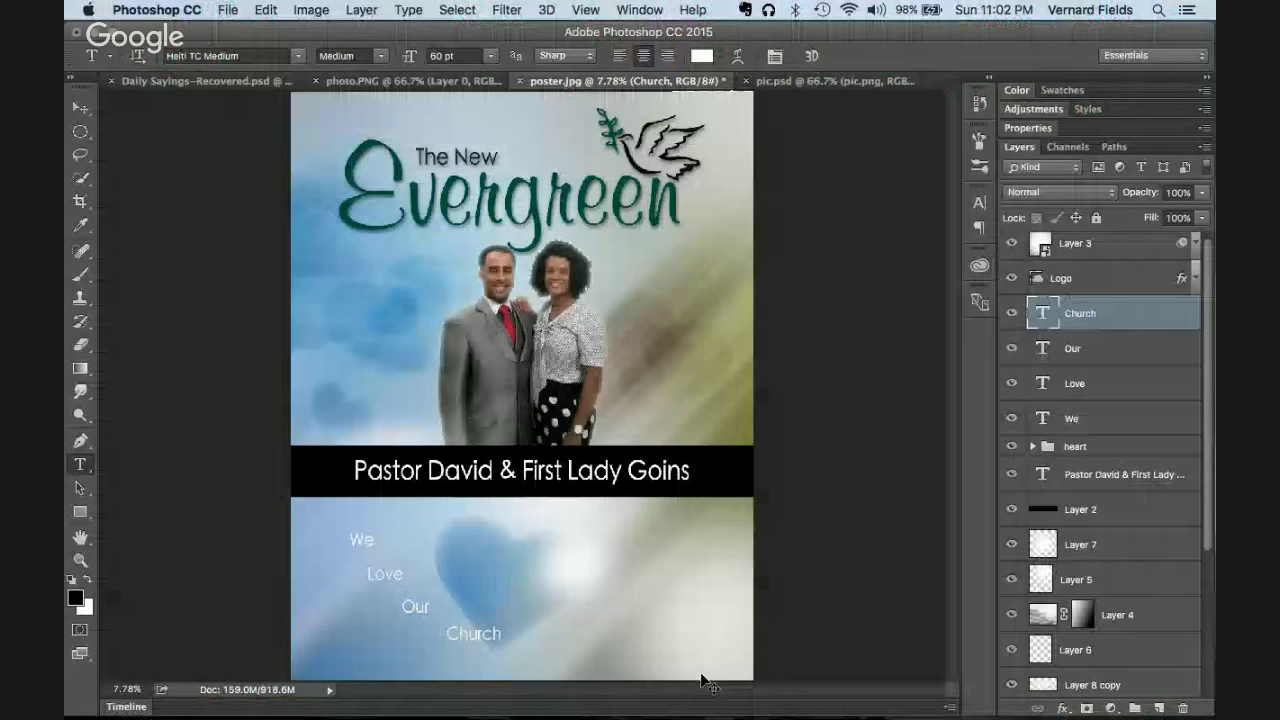
key(super+Tab)
key(super+Tab)
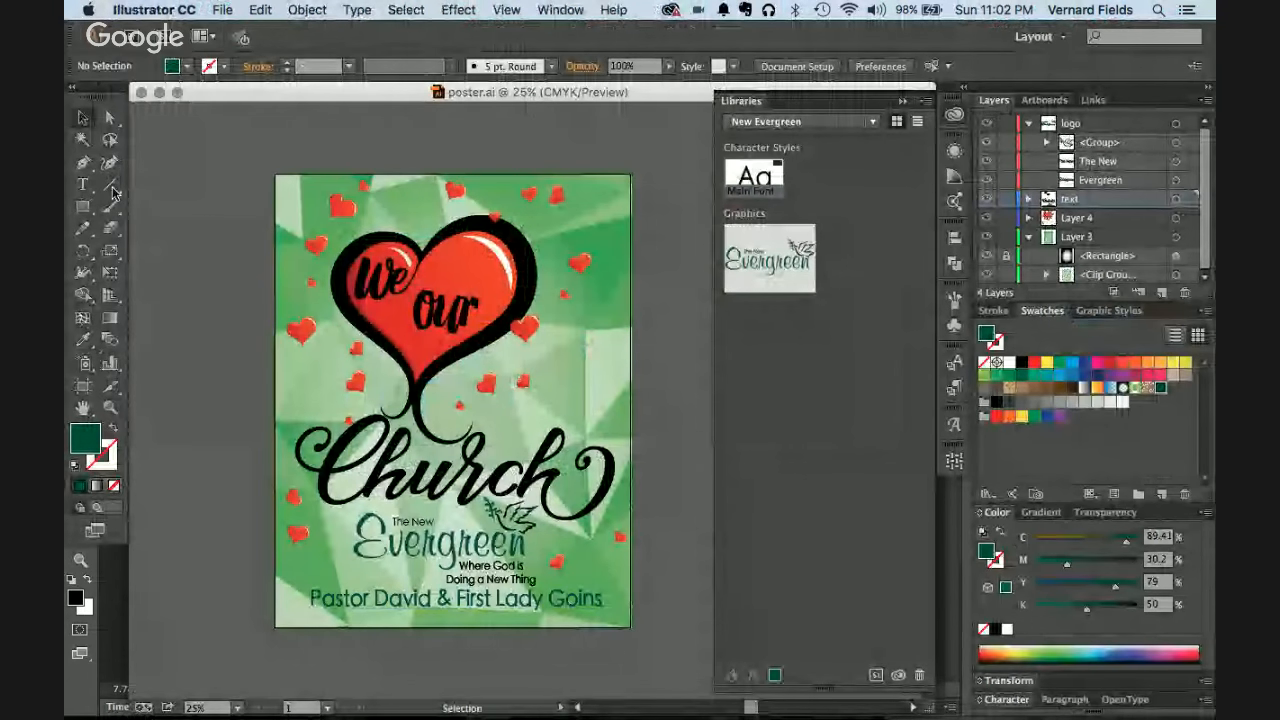
click(396, 492)
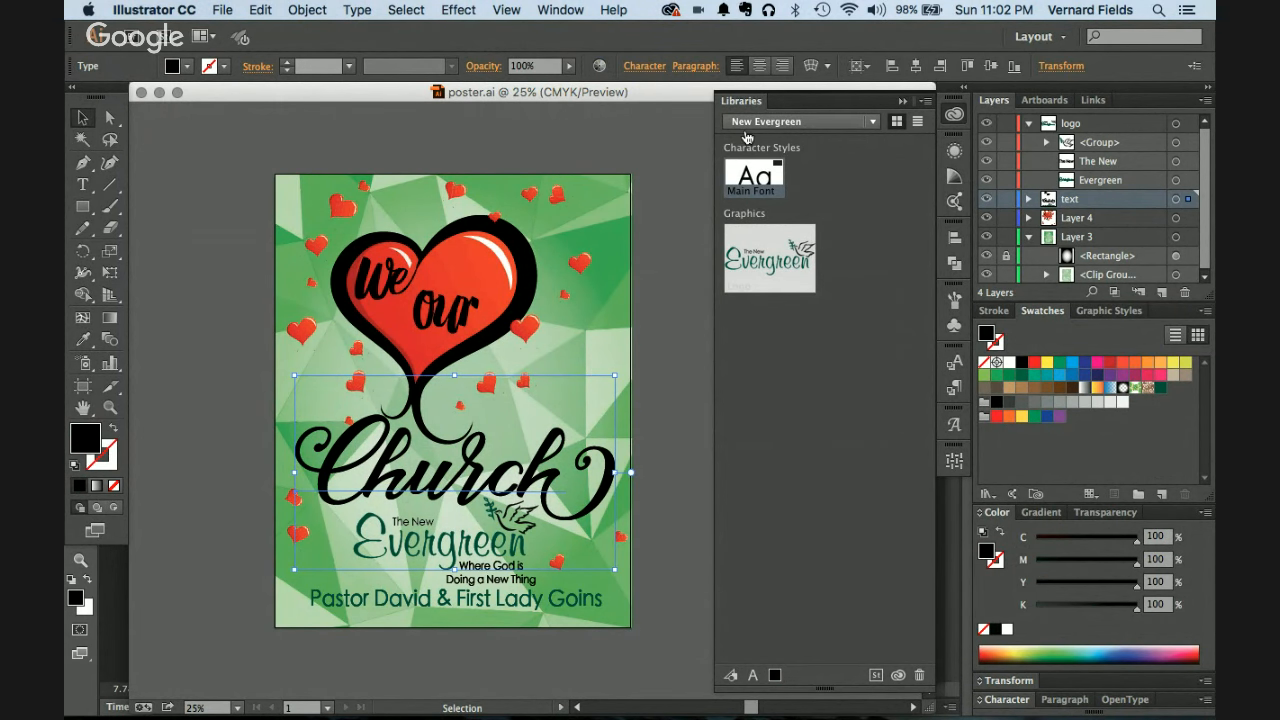
click(636, 66)
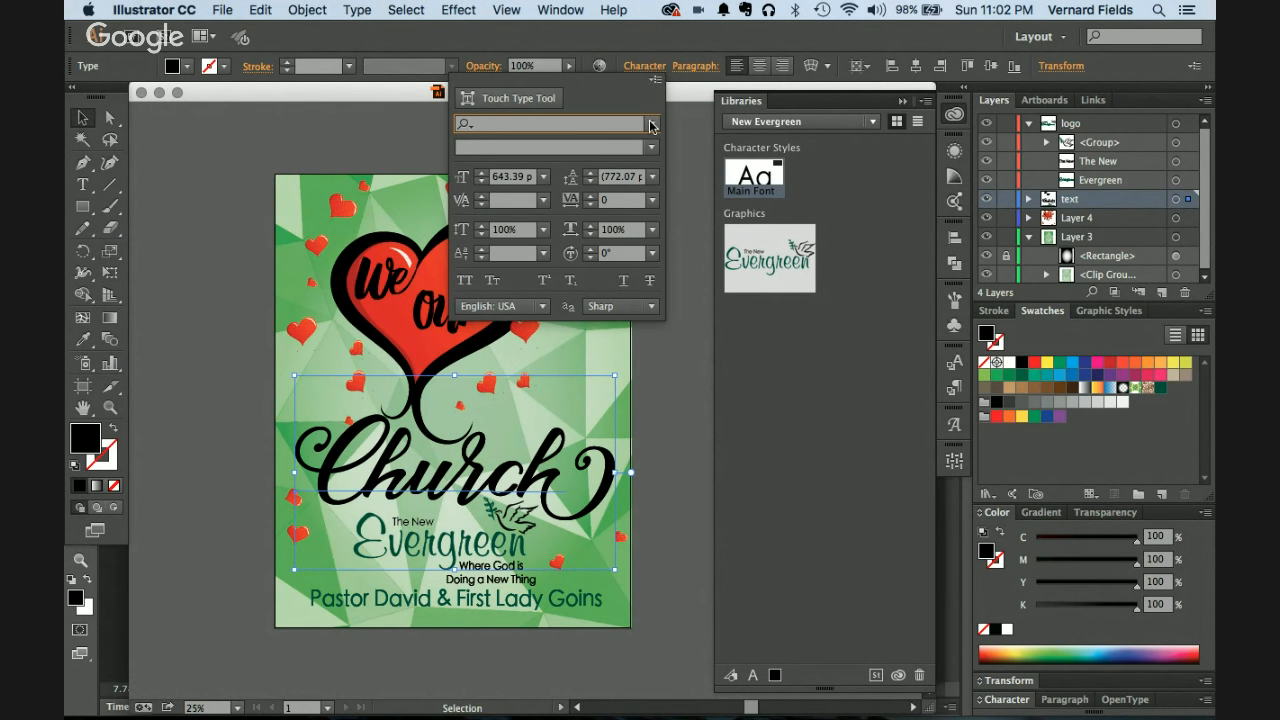
click(481, 486)
double_click(481, 484)
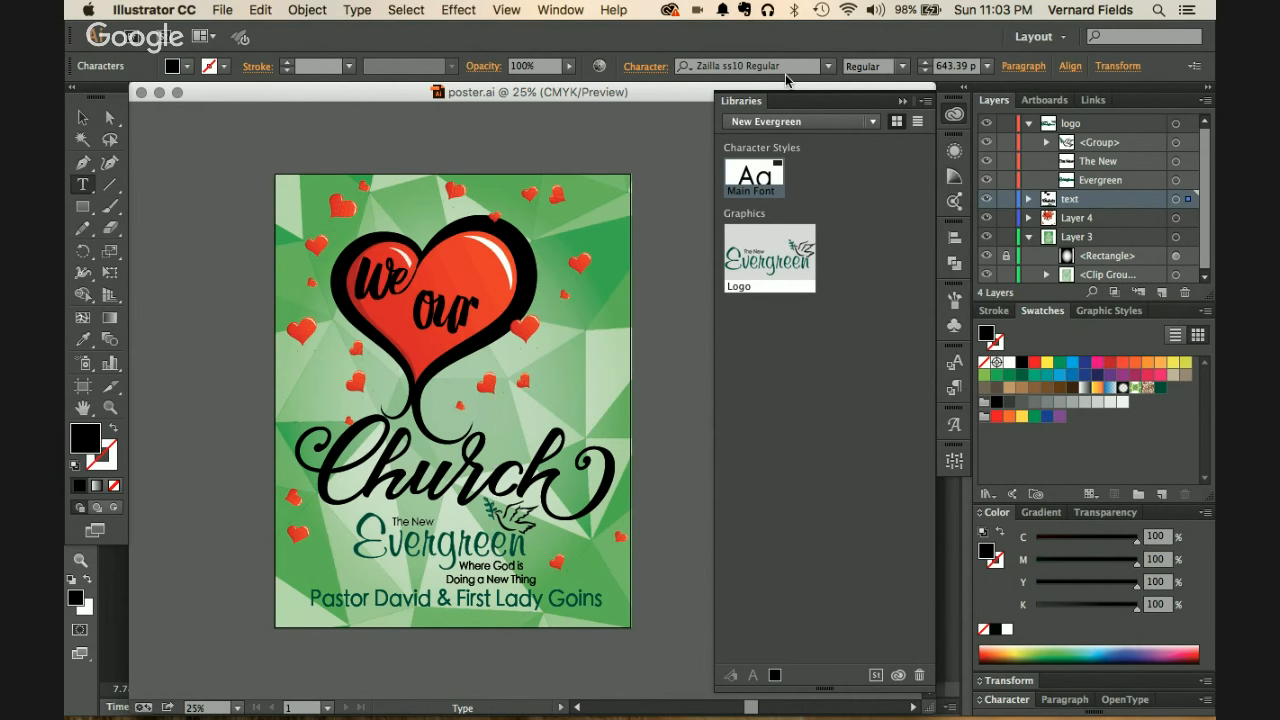
key(super+Tab)
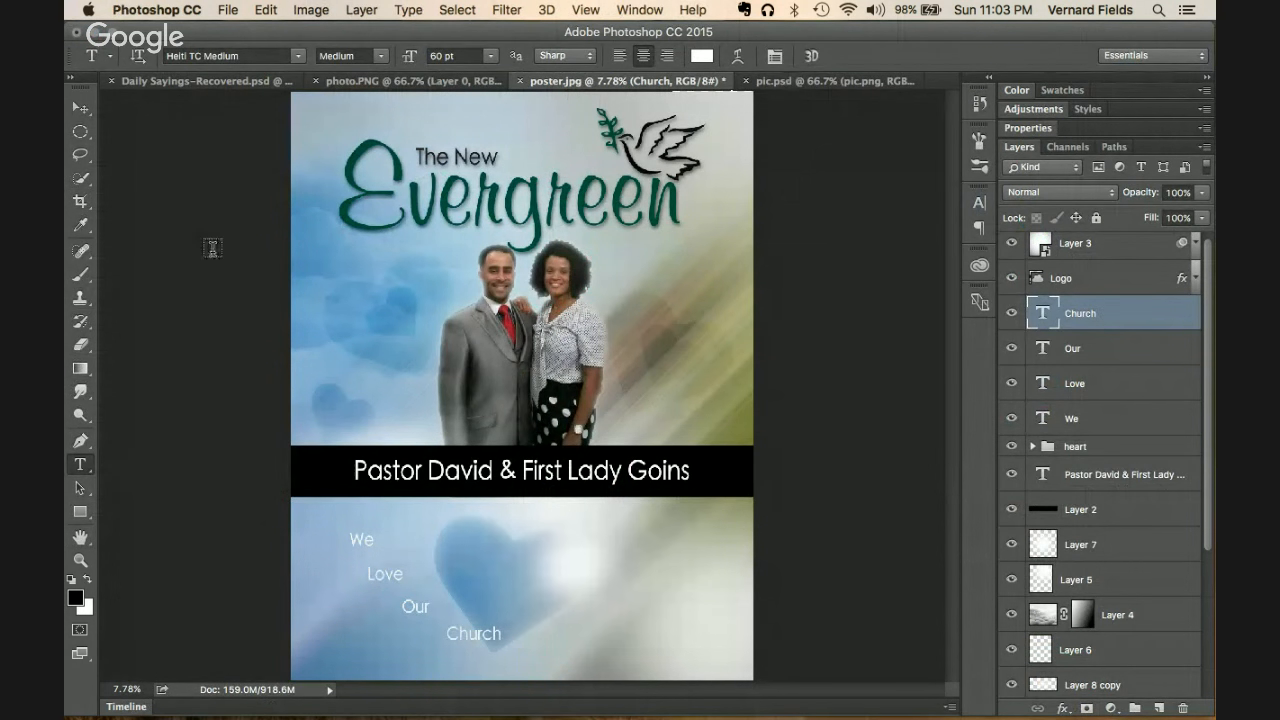
Step: Set the We text layer in Zailla Script Regular
click(82, 110)
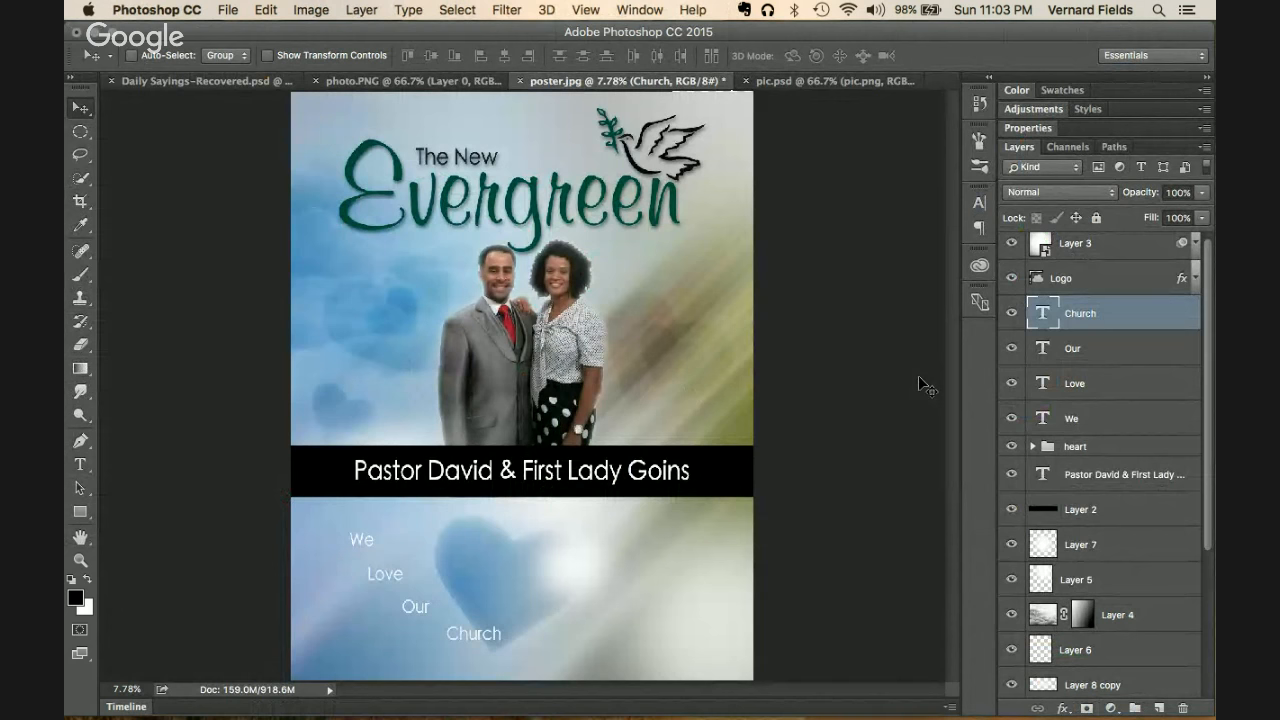
click(1104, 425)
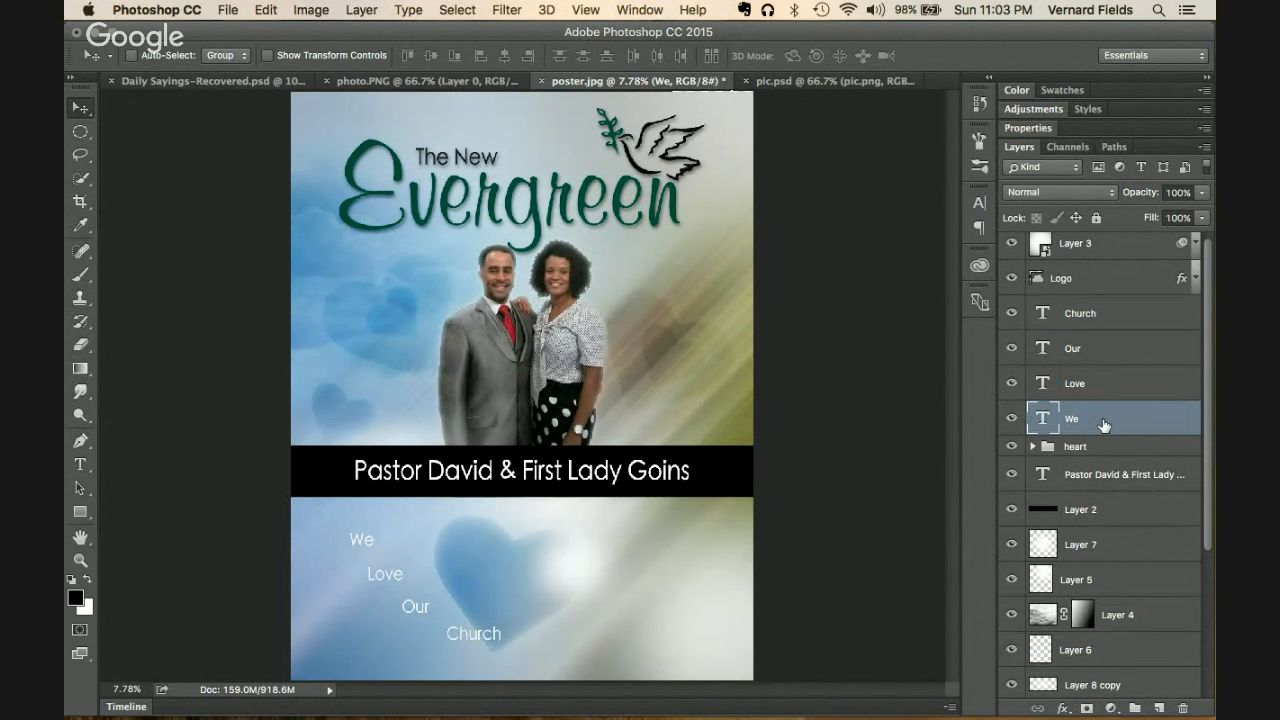
click(980, 205)
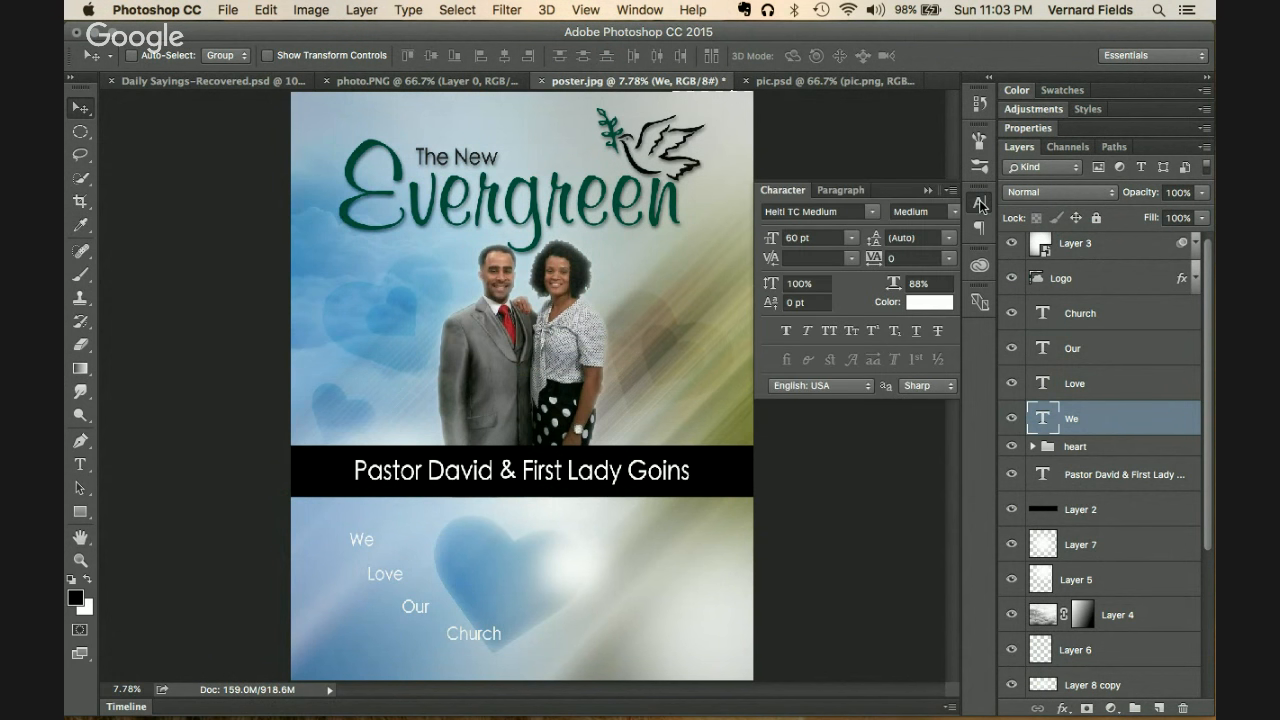
click(824, 216)
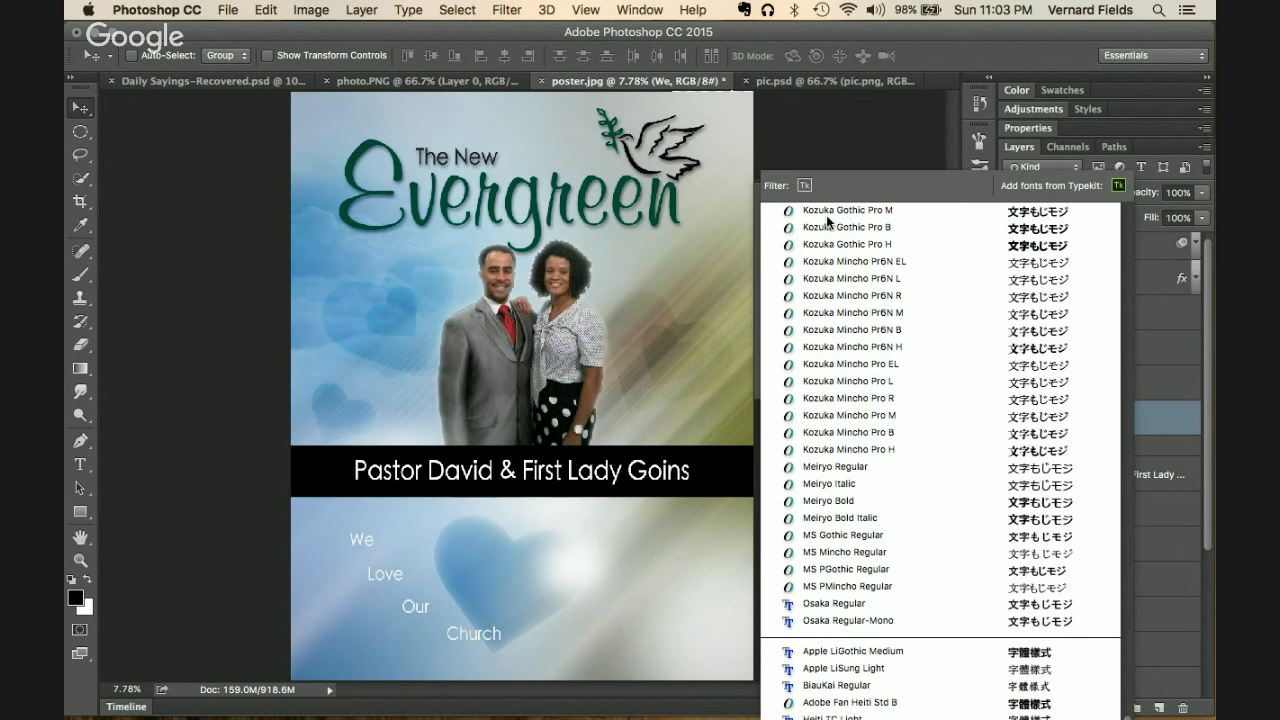
text(azi)
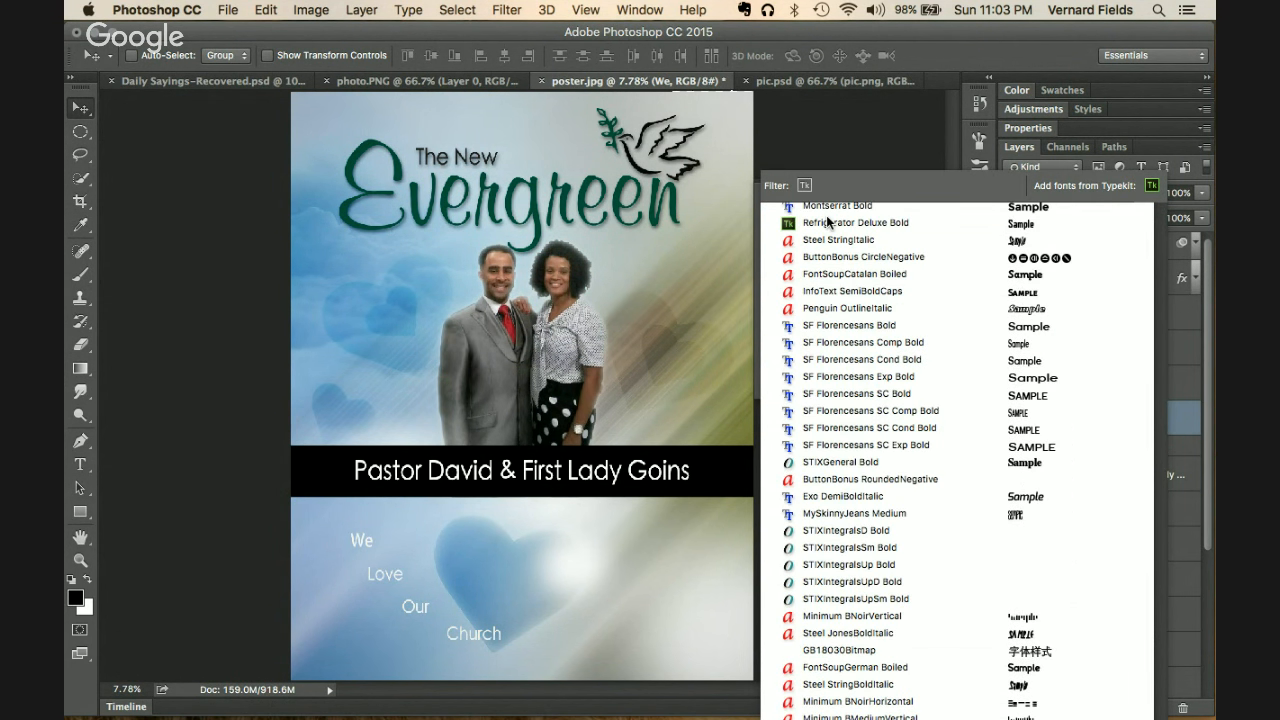
key(BackSpace)
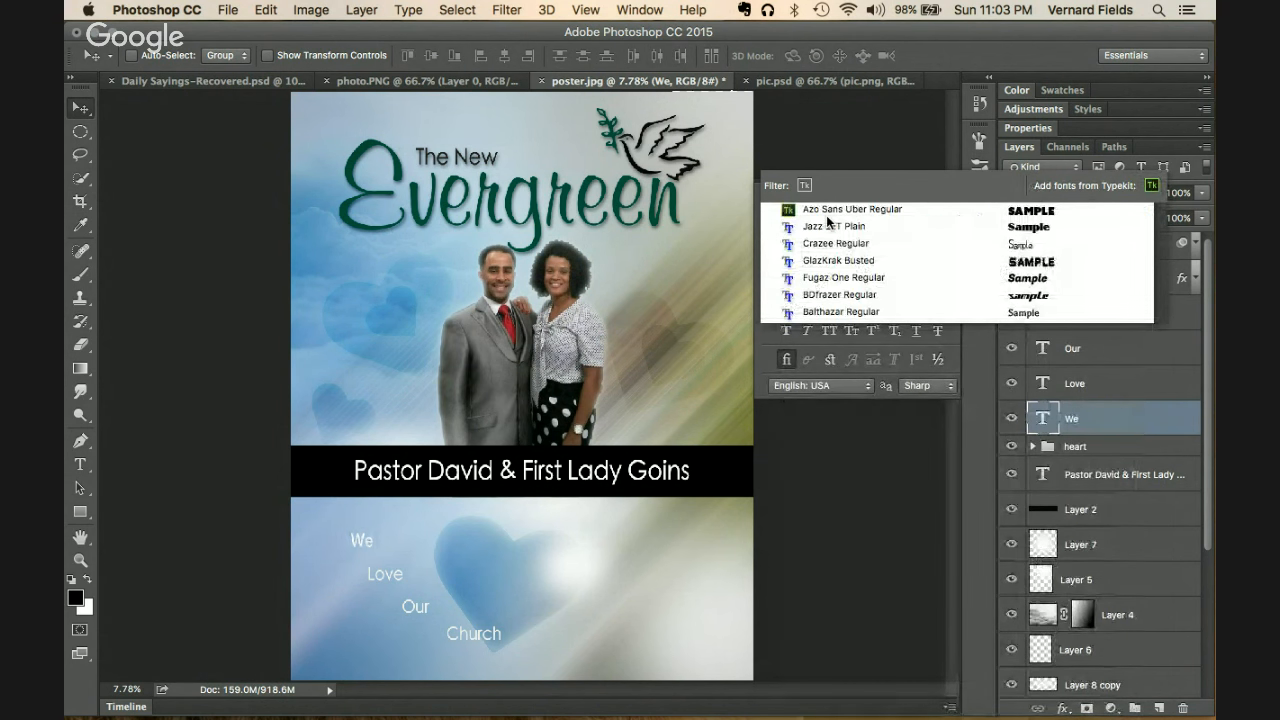
key(BackSpace)
key(BackSpace)
text(zai)
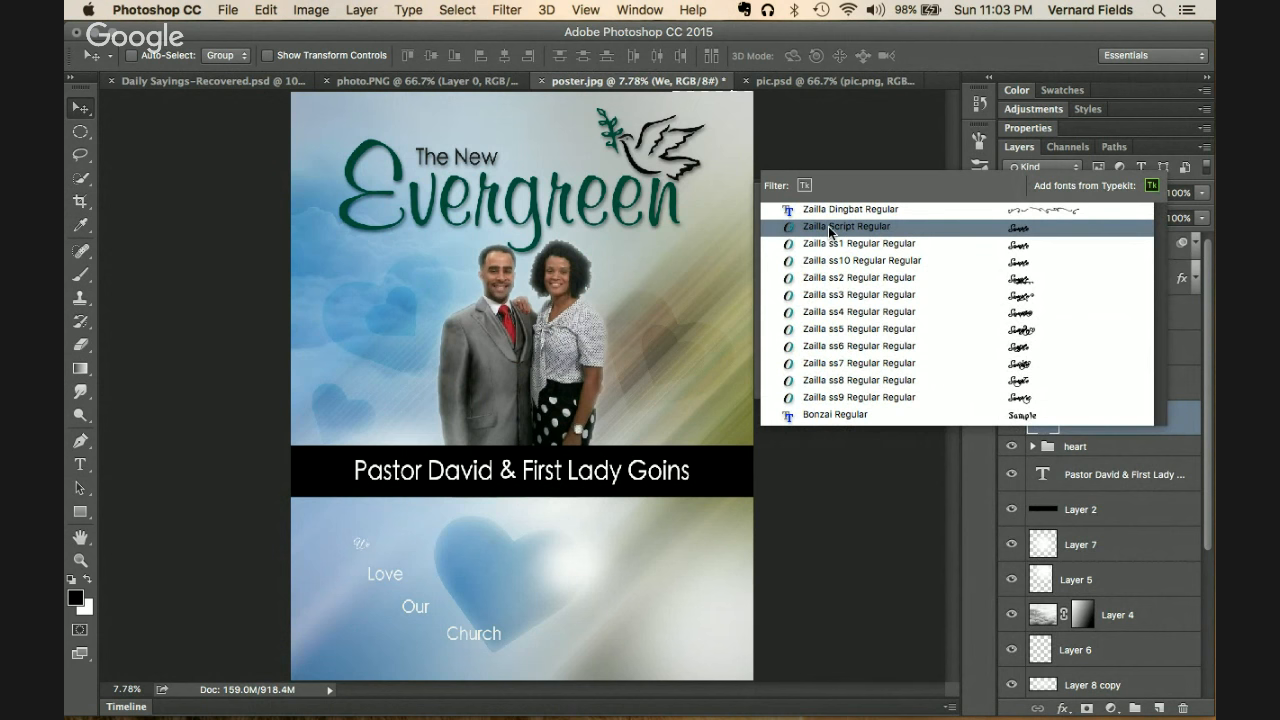
click(829, 229)
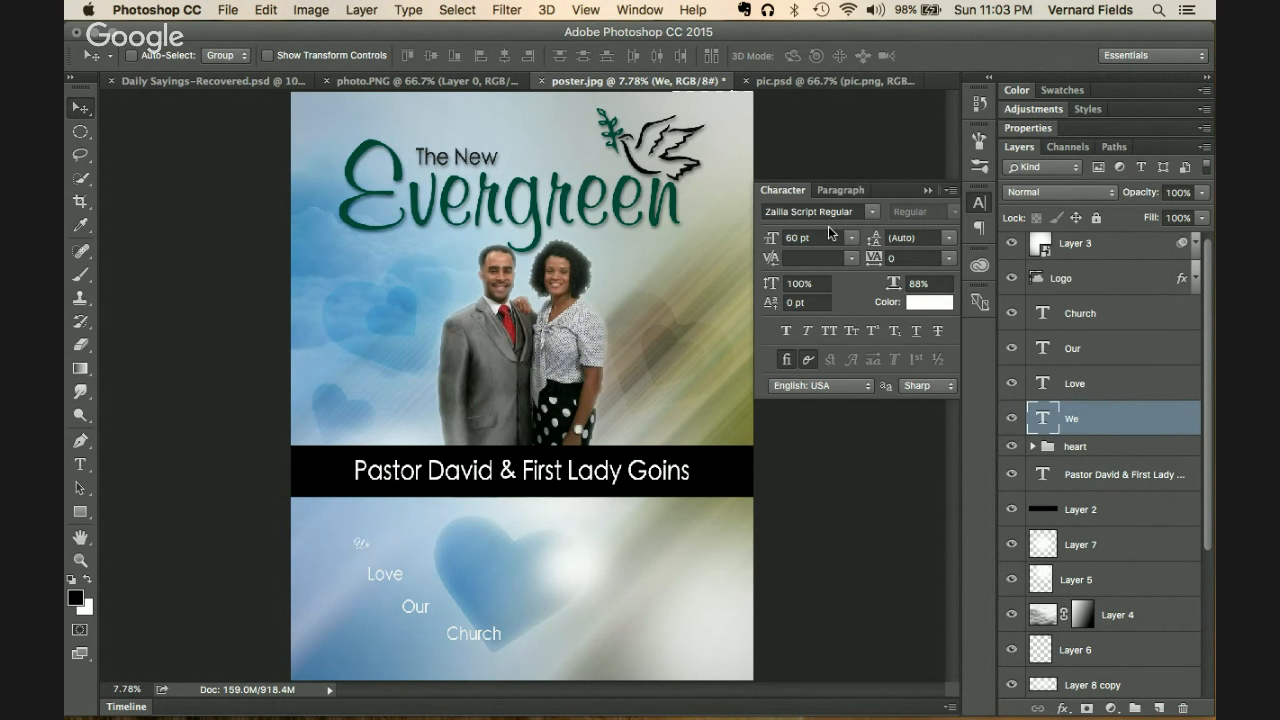
Step: Enlarge We to about 458 pt and shift it slightly right and down
key(super+t)
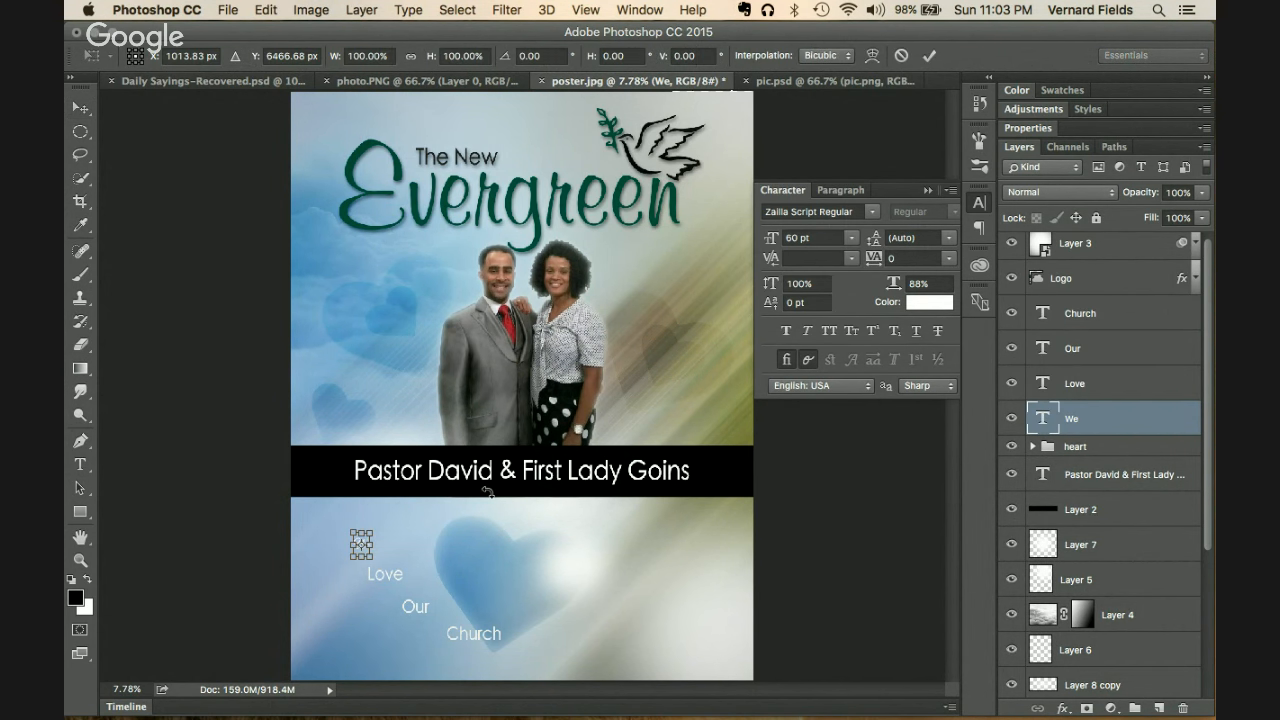
drag(373, 560, 440, 628)
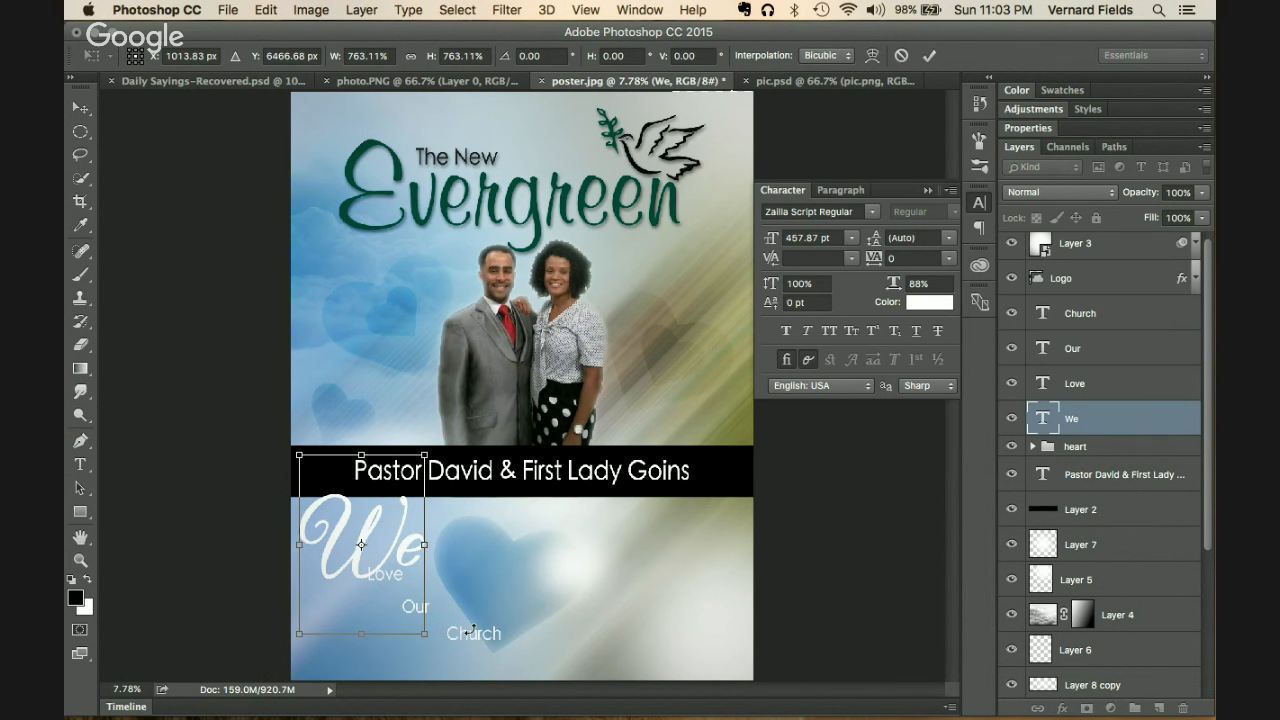
key(Return)
drag(405, 560, 421, 565)
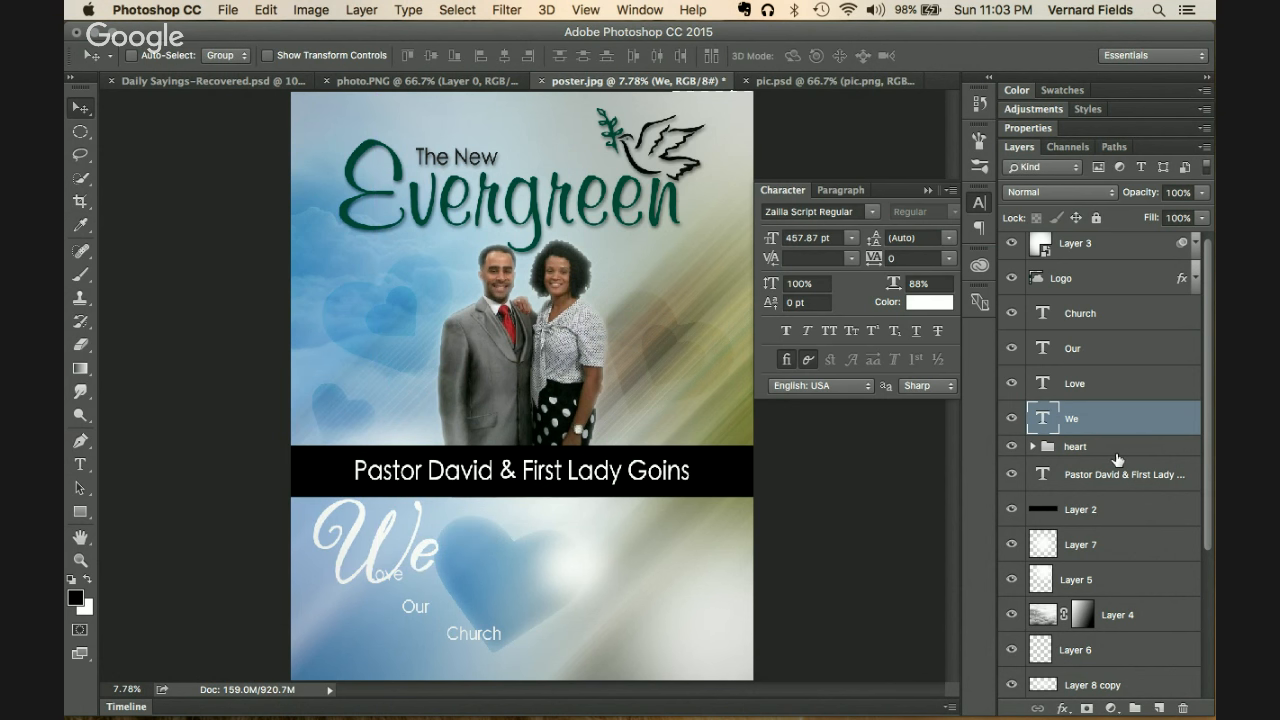
Step: Nudge Love right and down, then search the fonts for Zailla on the Our layer
click(1110, 385)
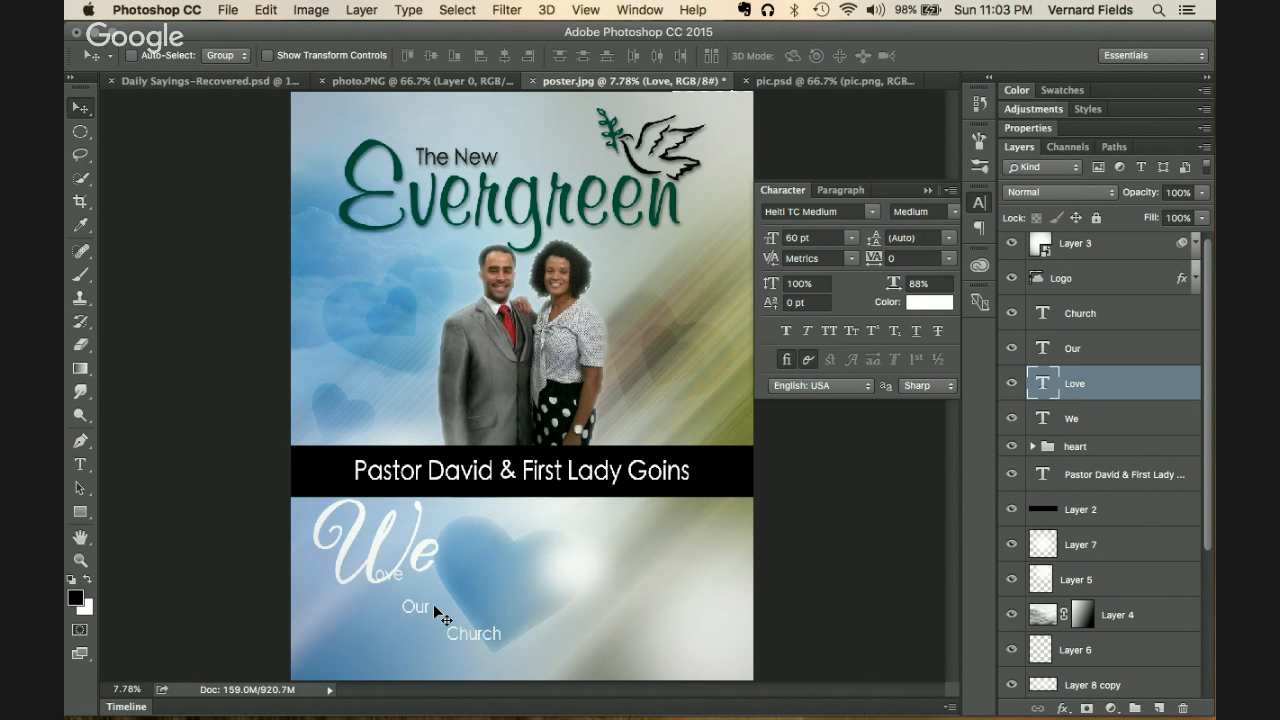
drag(434, 586, 463, 594)
click(1120, 347)
click(832, 212)
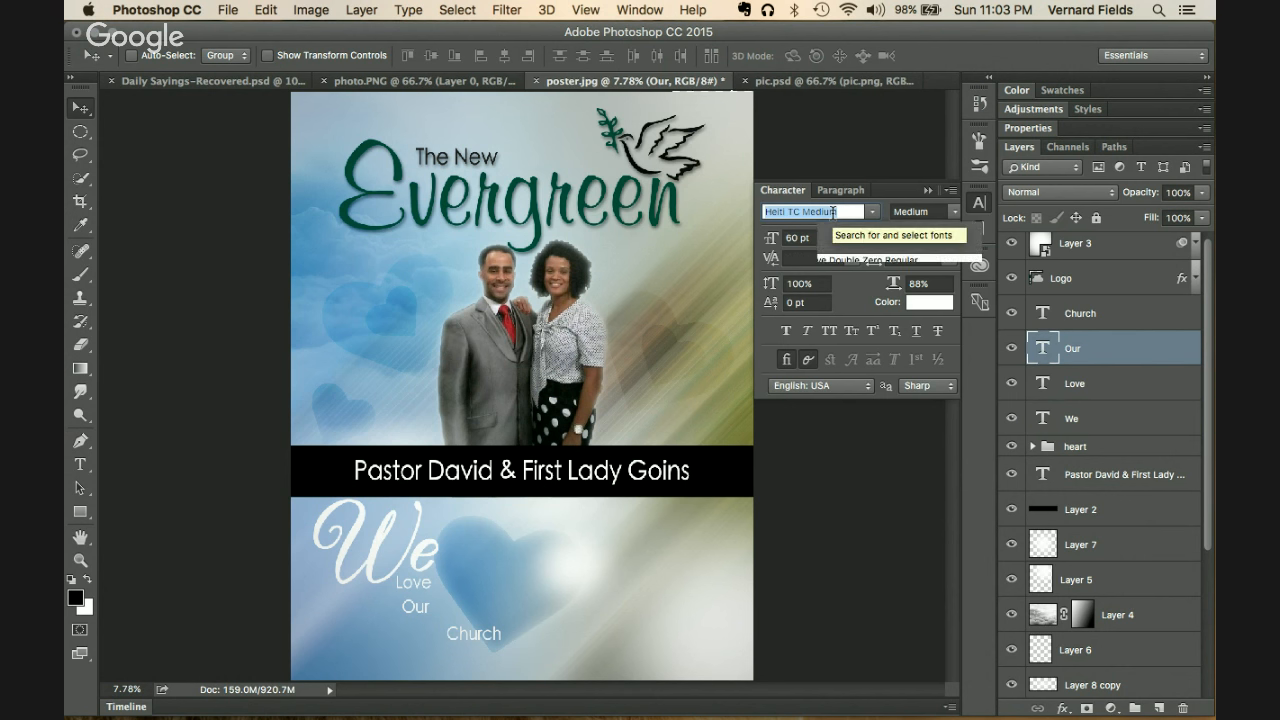
text(zalla)
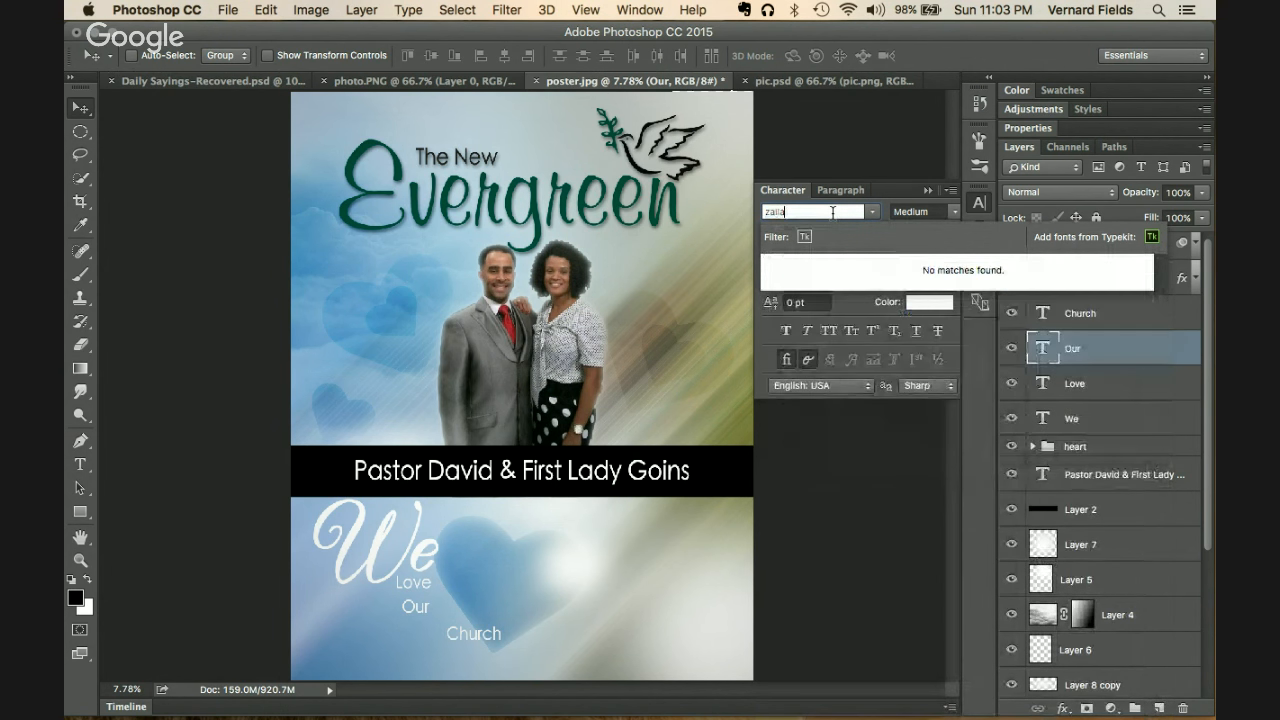
key(BackSpace)
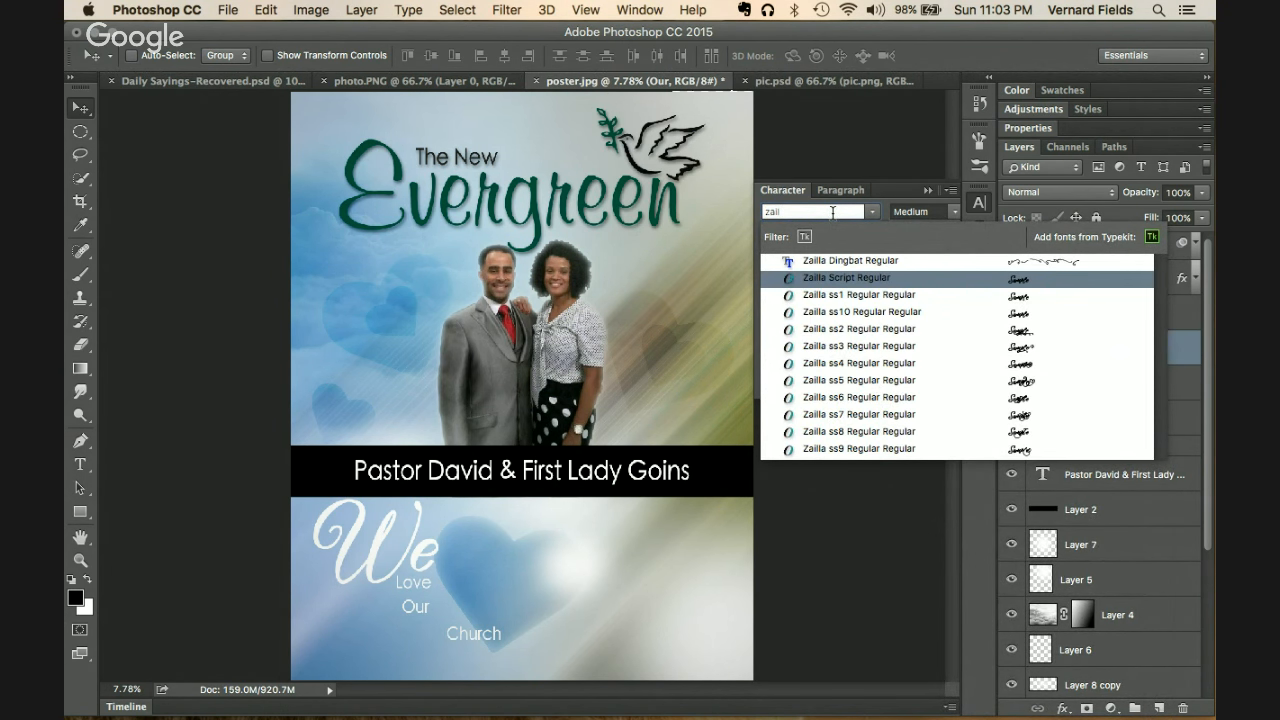
Step: Set Our in Zailla ss3 Regular and enlarge it to about 478%
key(Down)
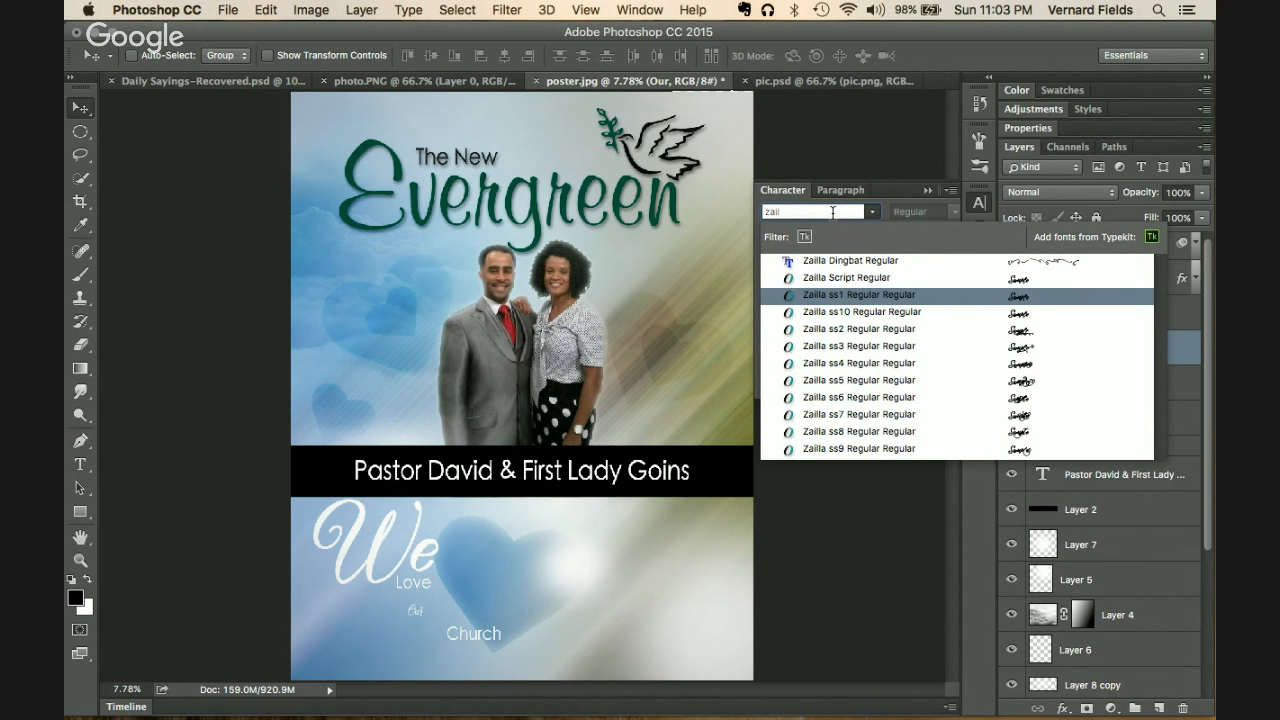
key(Down)
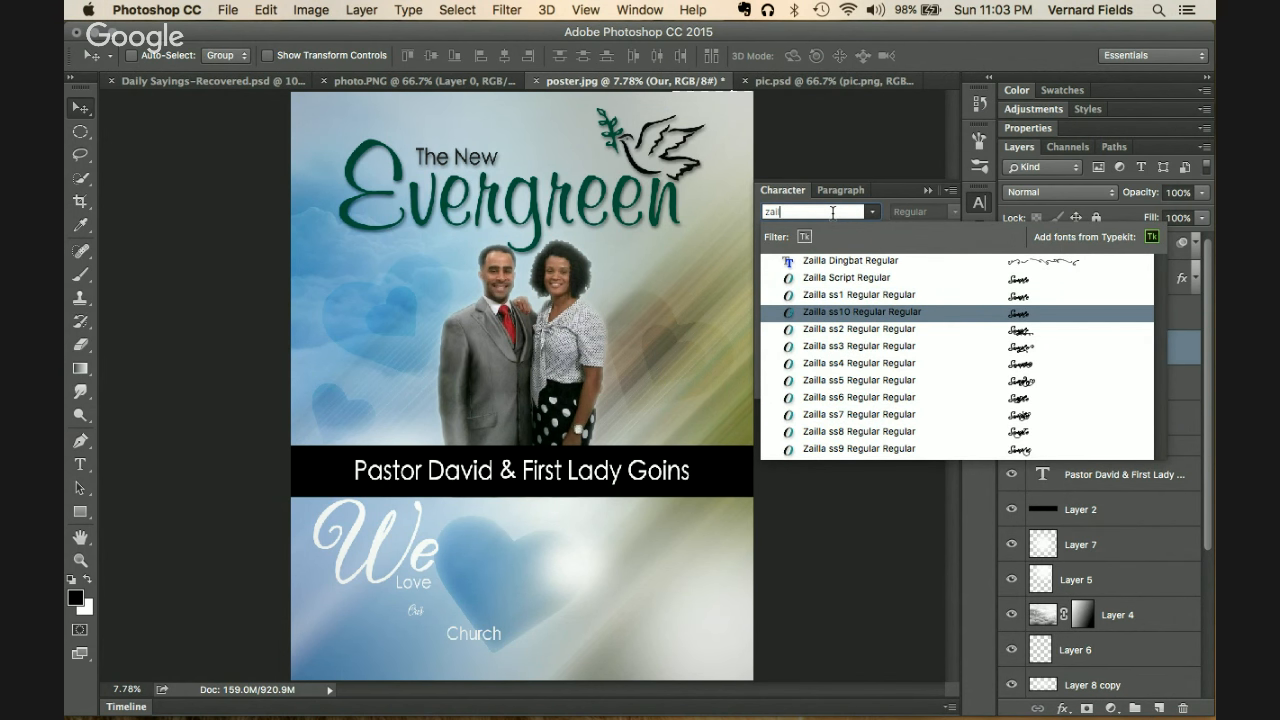
key(Down)
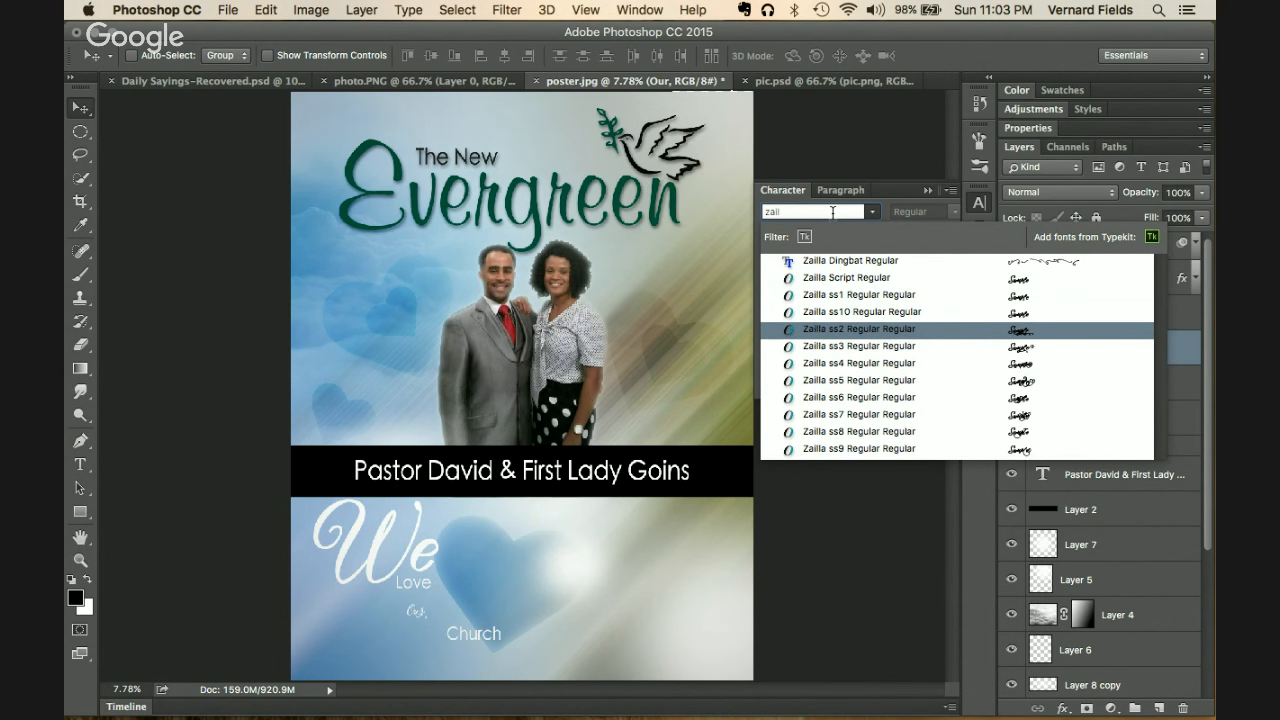
key(Down)
key(Return)
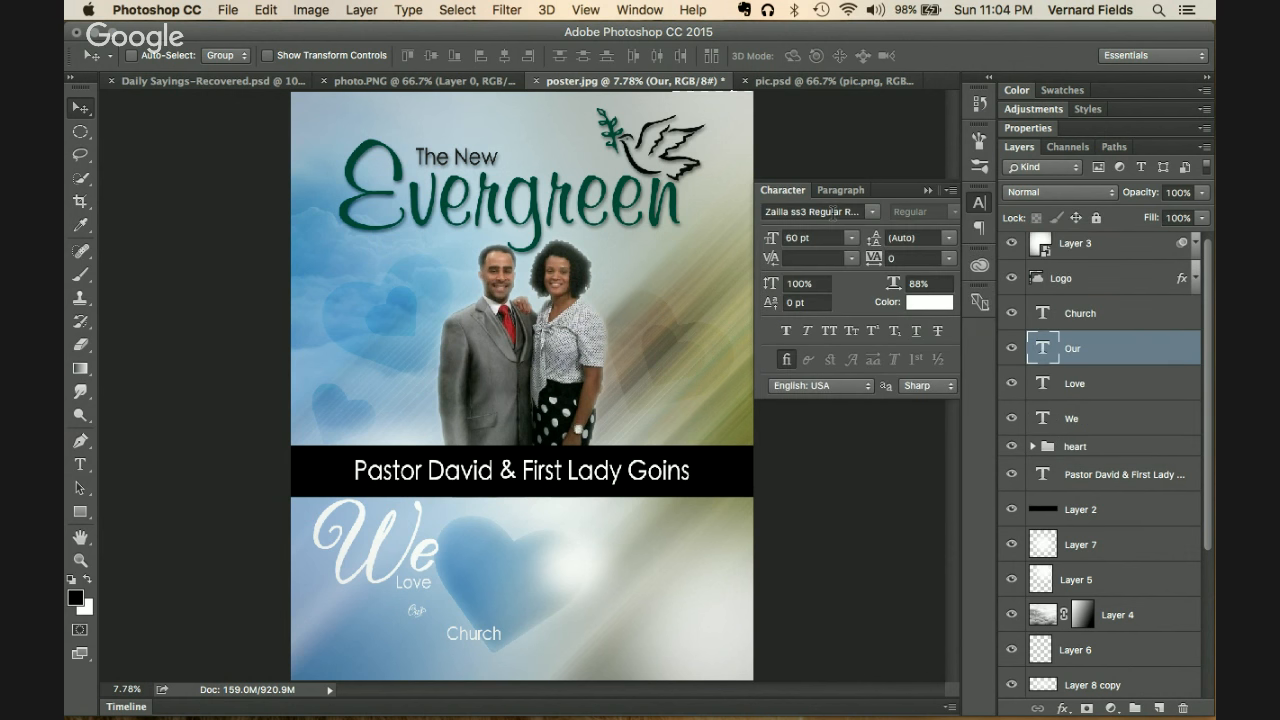
key(super+t)
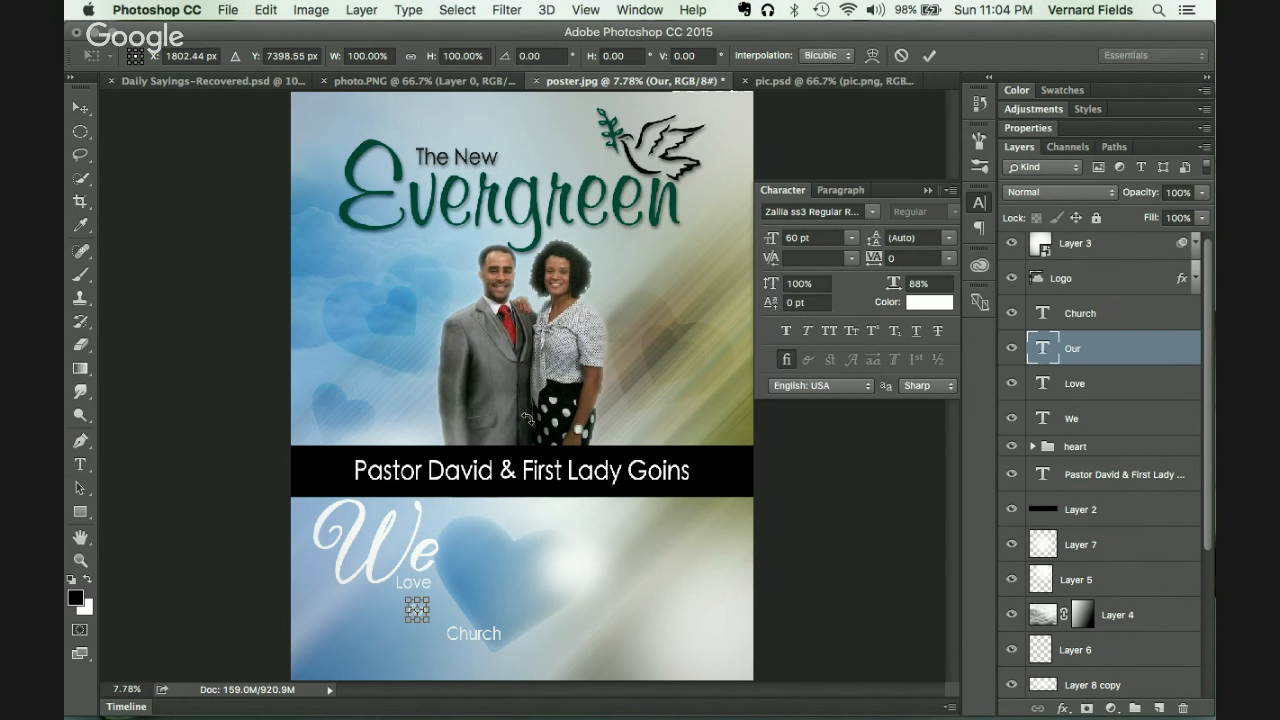
mouse_move(428, 621)
mouse_down()
mouse_move(486, 651)
mouse_move(422, 626)
mouse_up()
Step: Try several Zailla variants on Our, settle on Zailla ss10 Regular, and move it beneath We
key(Return)
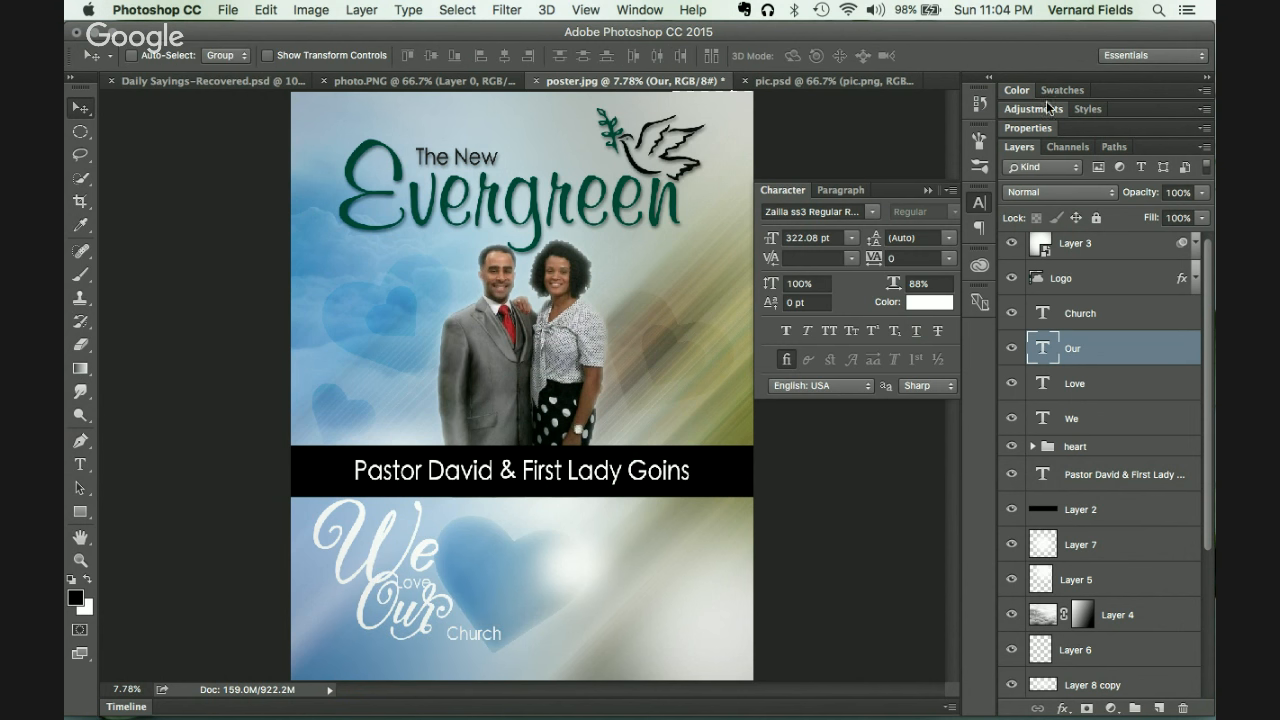
click(853, 211)
key(Down)
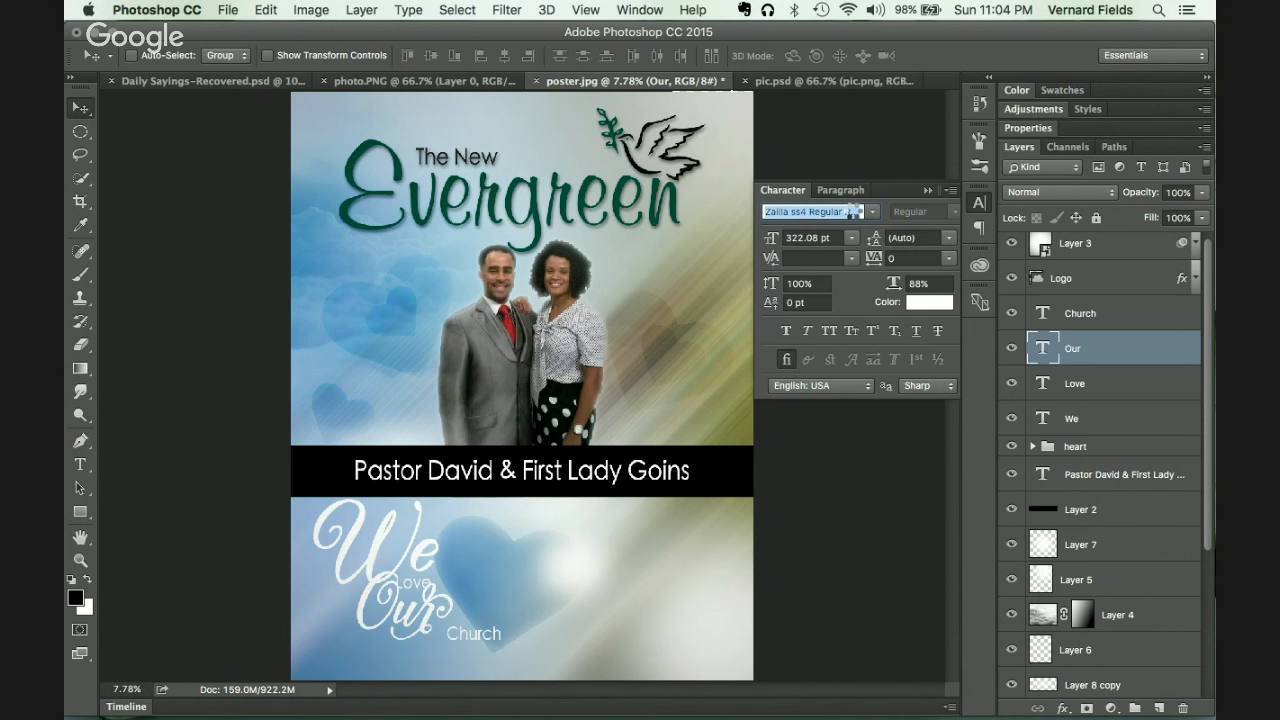
key(Down)
key(Down)
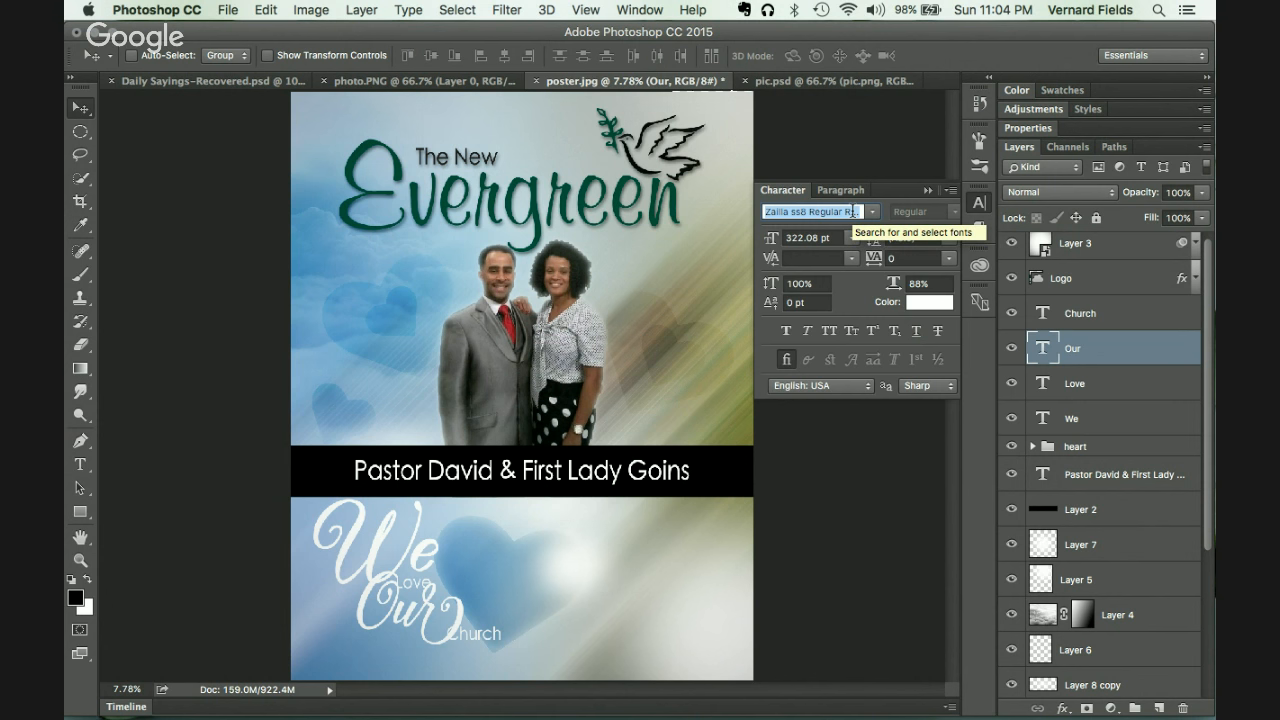
key(Down)
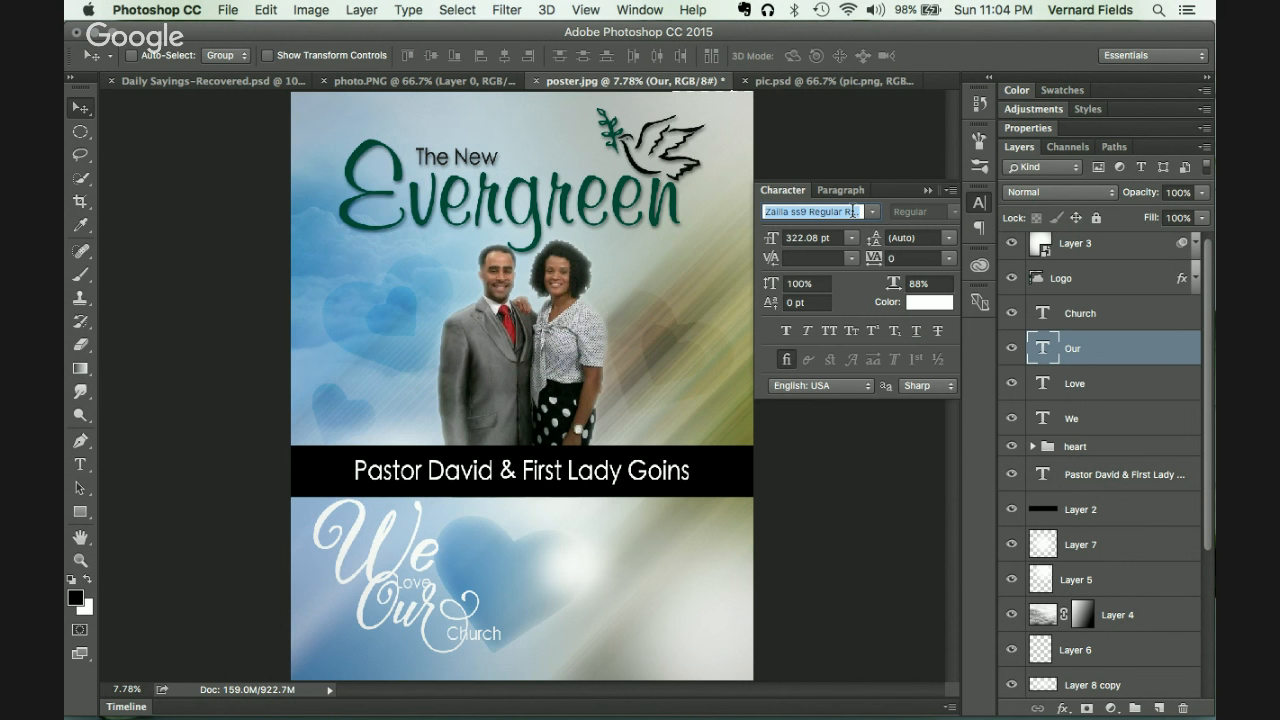
key(Down)
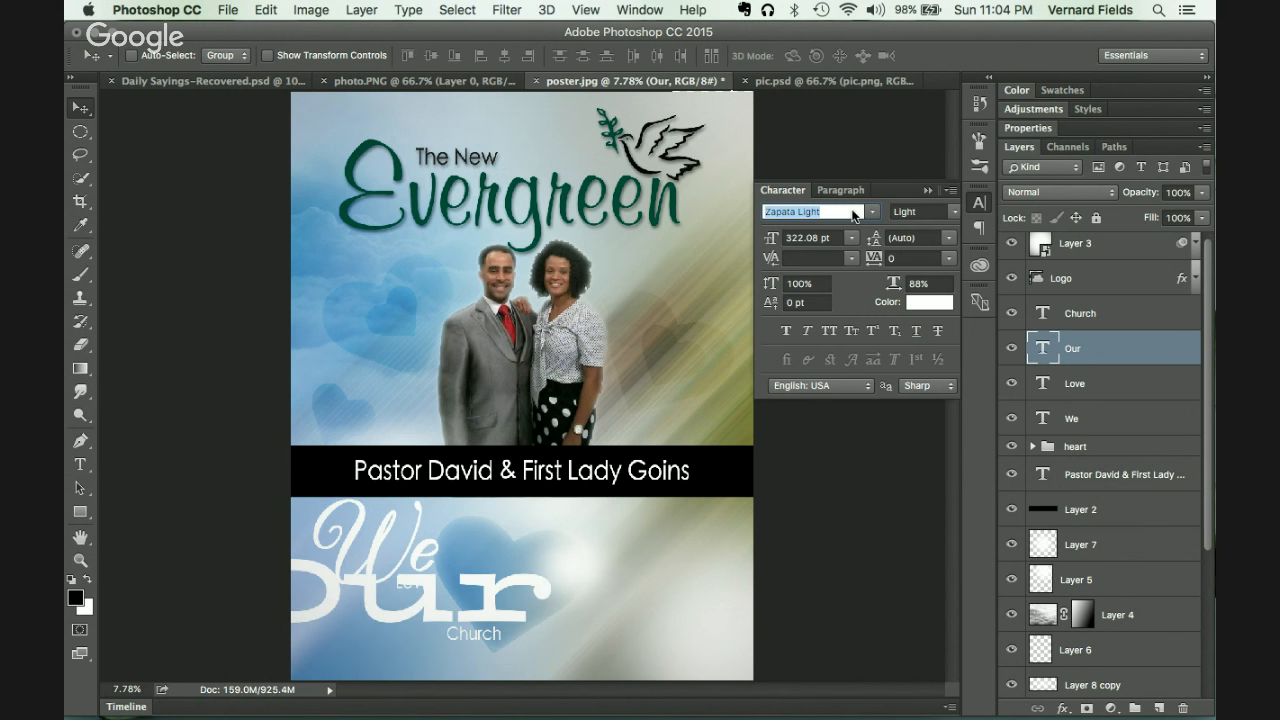
key(Down)
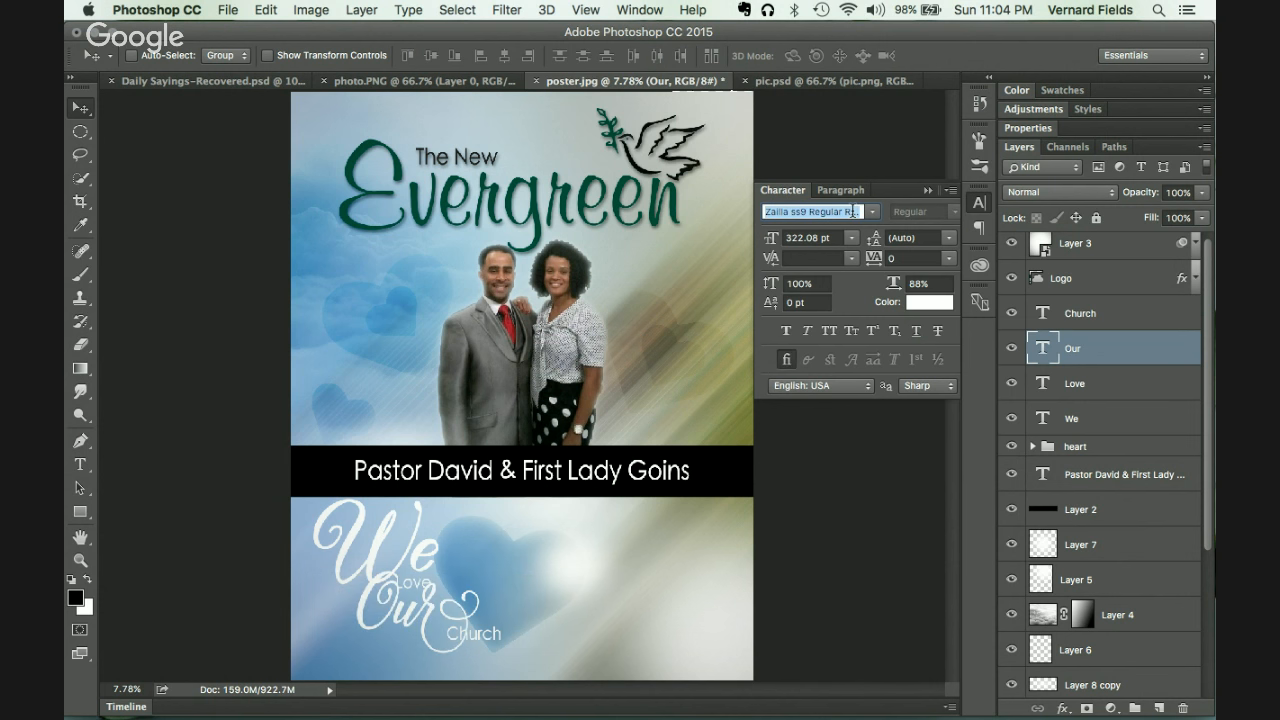
key(Up)
key(Up)
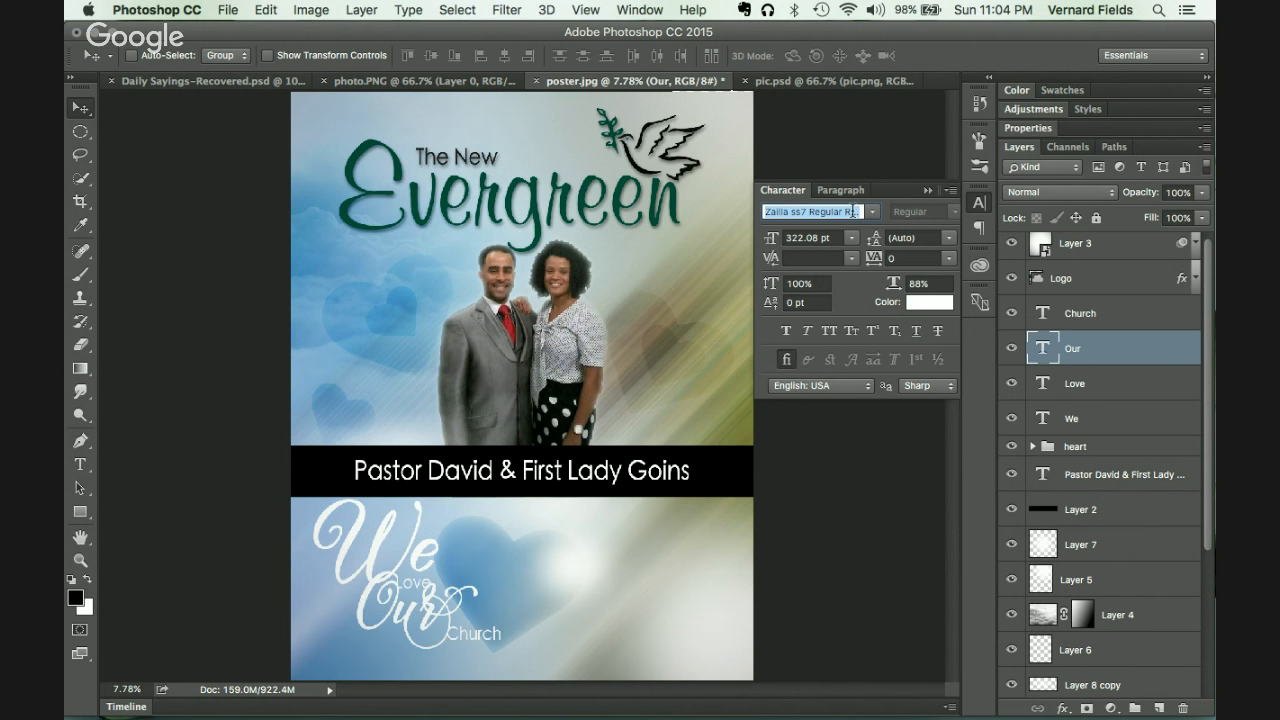
key(Down)
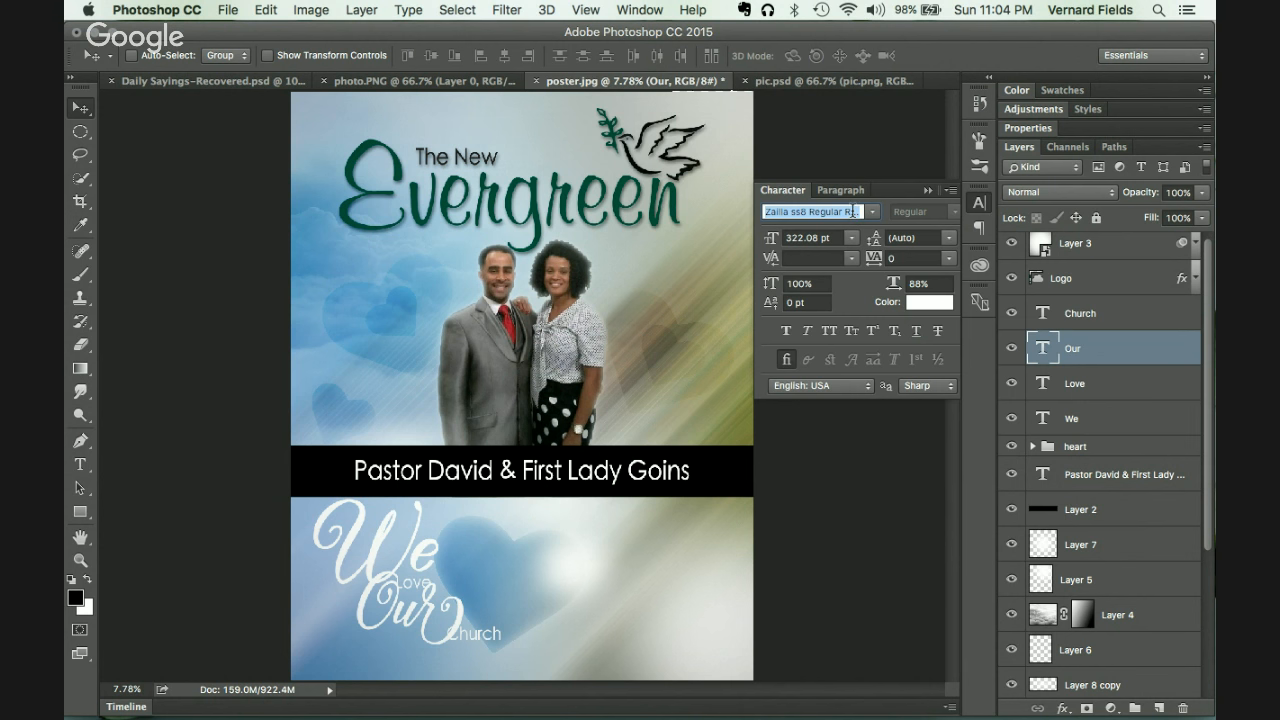
key(Up)
key(Up)
key(Up)
key(Up)
key(Up)
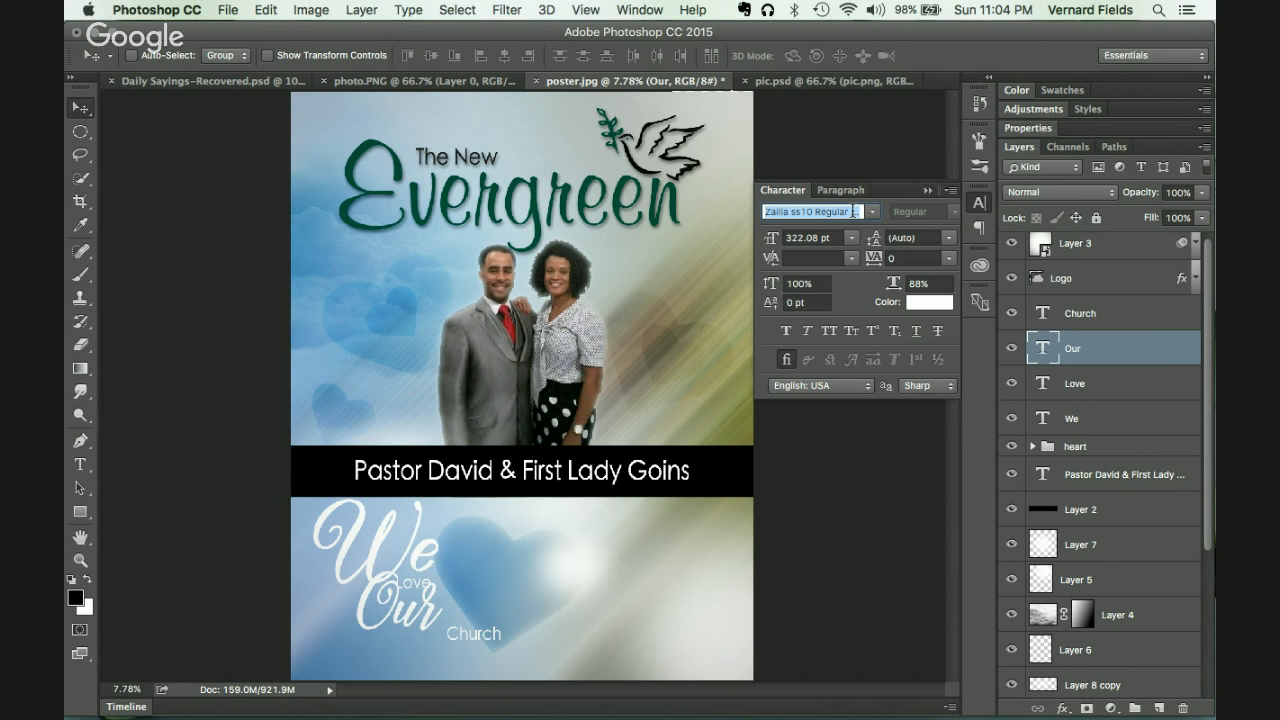
key(Return)
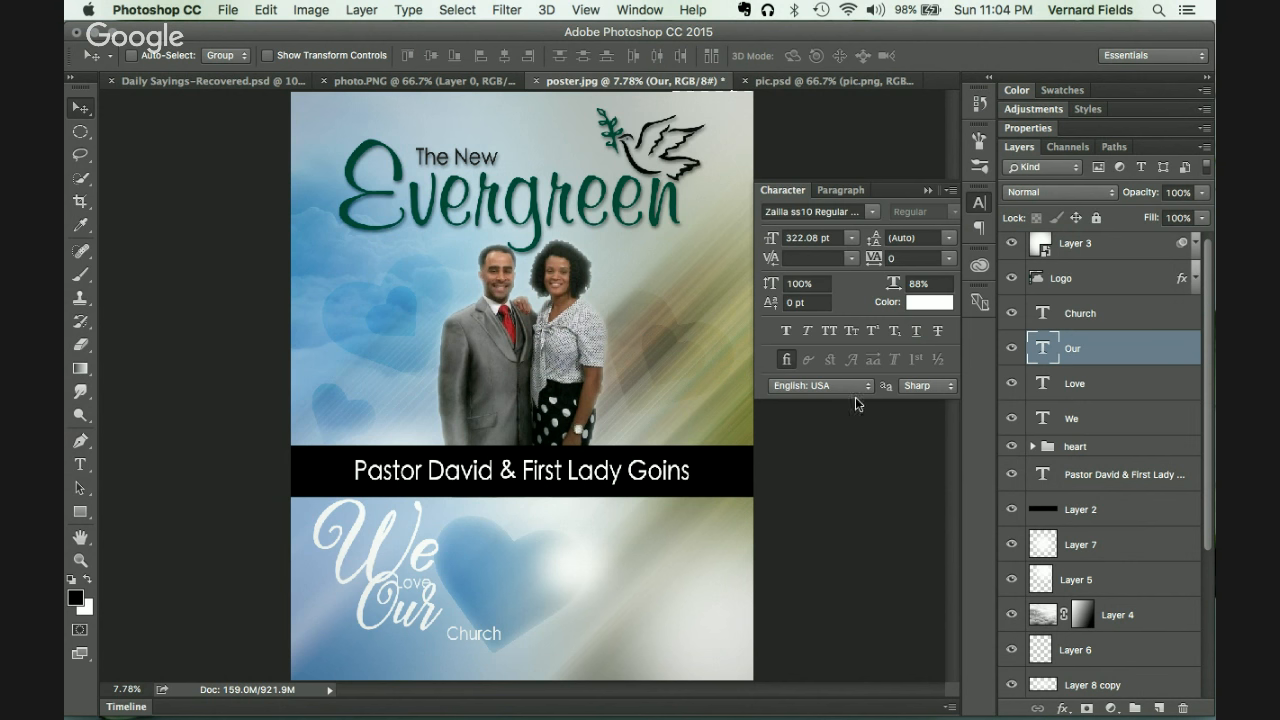
mouse_move(428, 628)
mouse_down()
mouse_move(402, 637)
mouse_move(443, 629)
mouse_up()
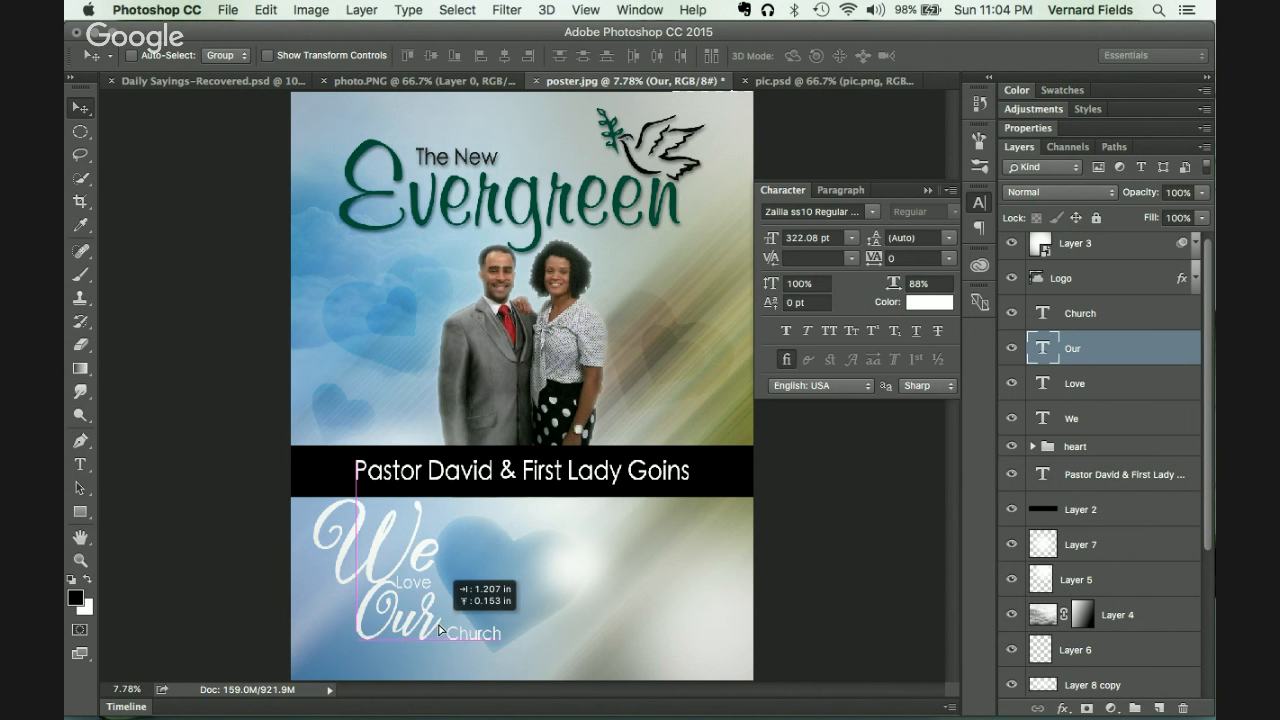
Step: Move Love beside the top of Our and Church down below Our
click(1108, 385)
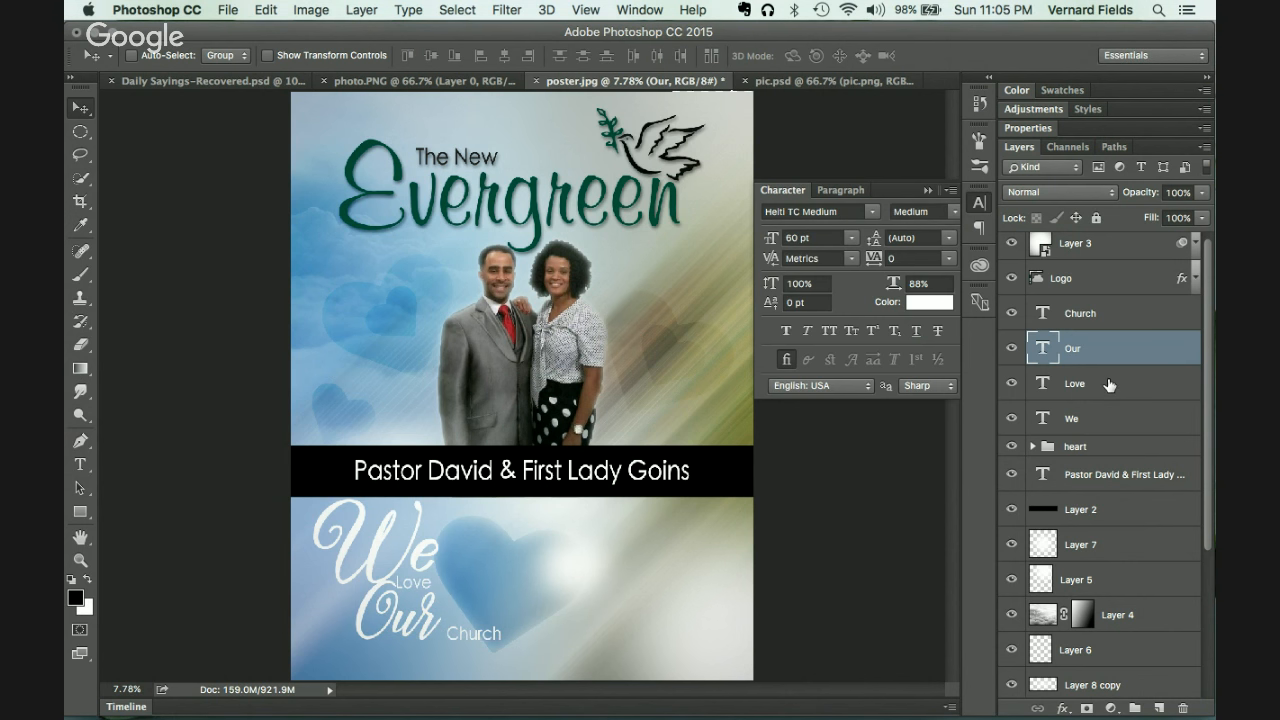
drag(437, 586, 446, 586)
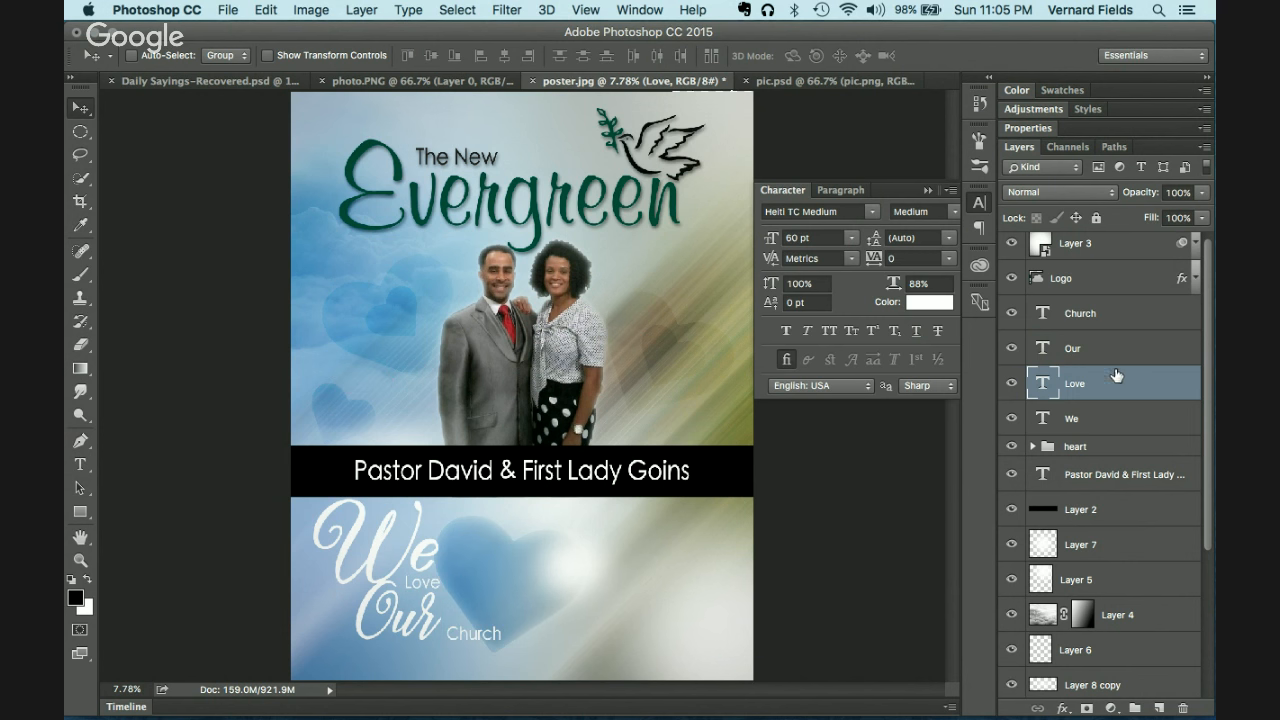
click(1106, 318)
drag(485, 648, 432, 656)
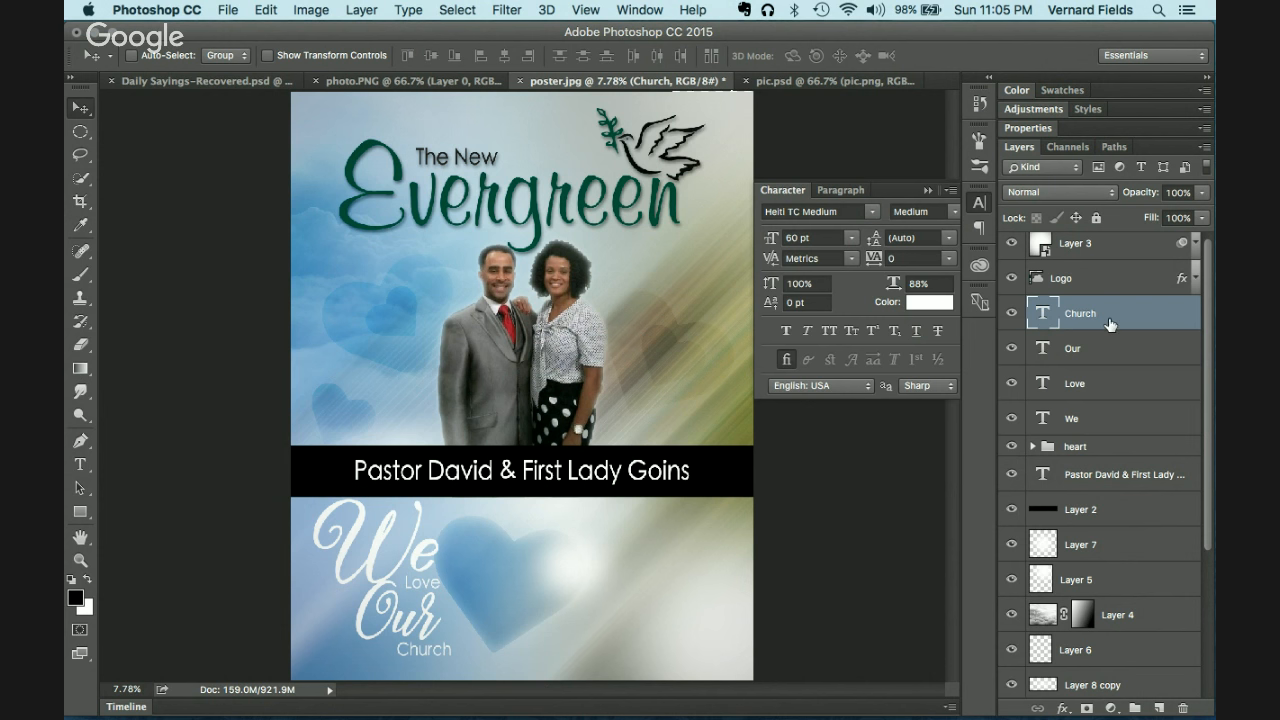
Step: Centre the four-word phrase over the heart, then lift Church up beside Our
shift+click(1111, 420)
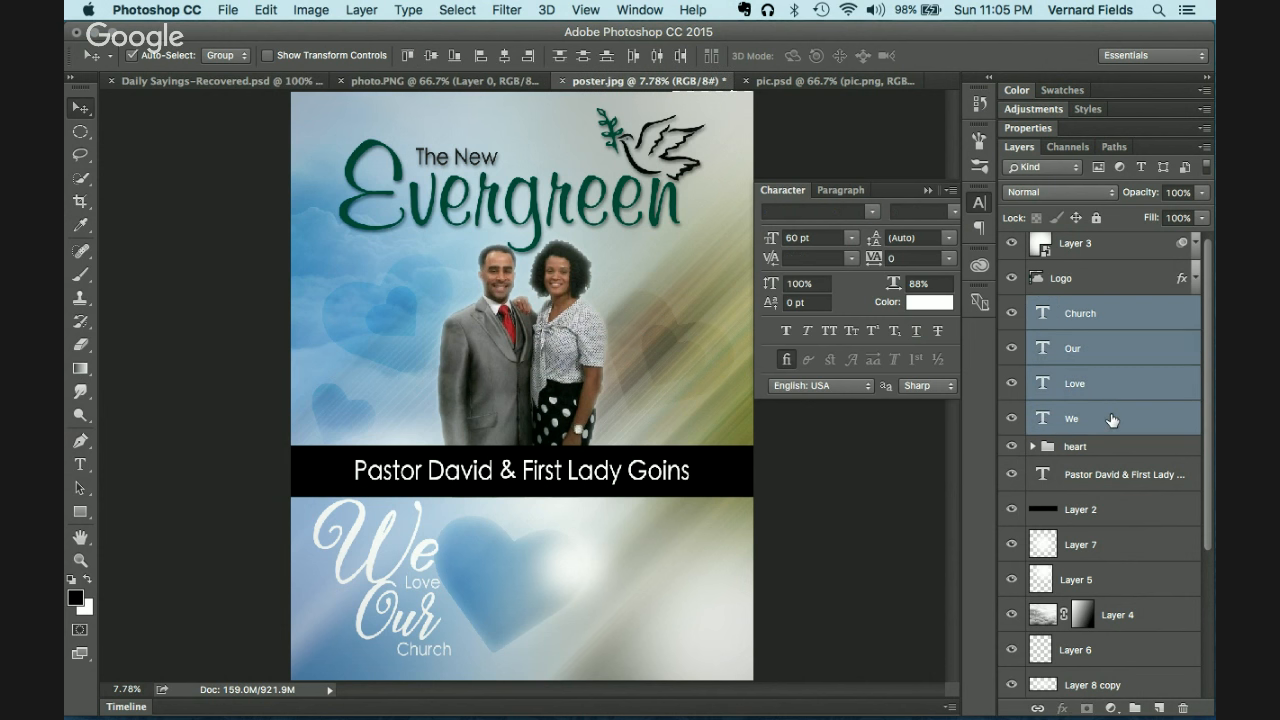
key(super+t)
drag(419, 555, 537, 556)
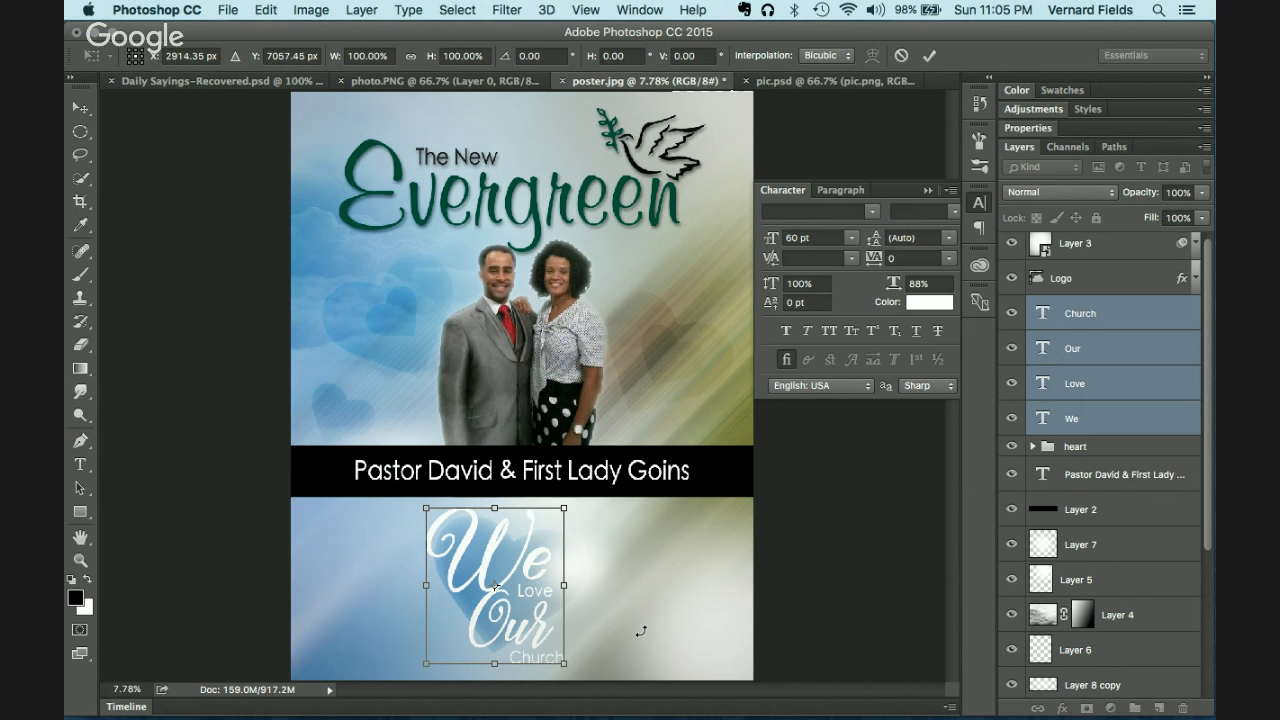
key(Return)
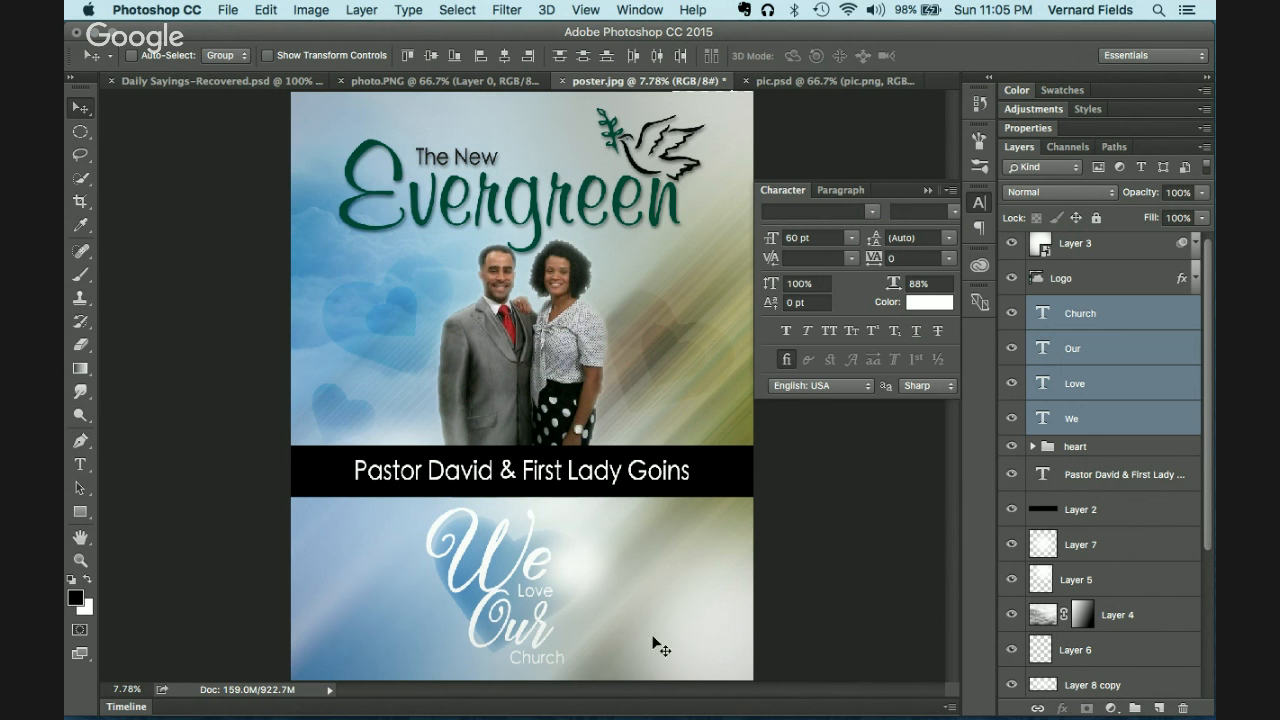
click(1110, 323)
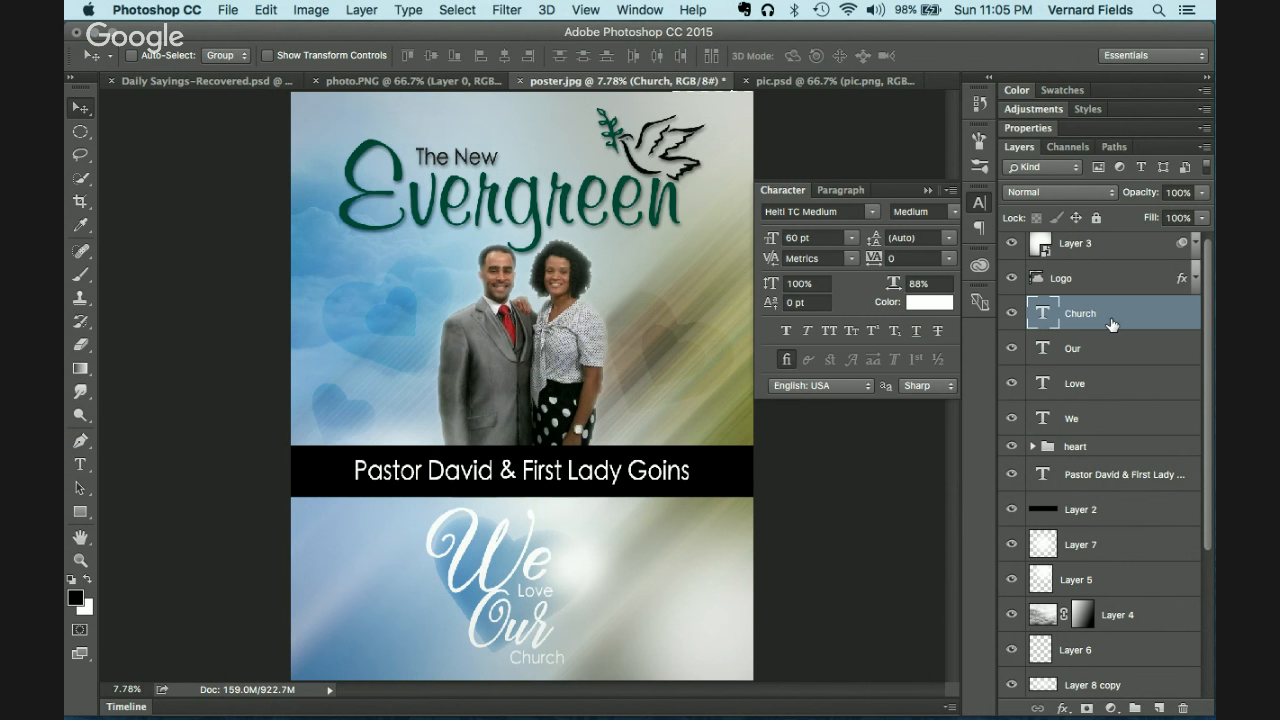
drag(566, 666, 605, 622)
key(shift+Up)
key(shift+Up)
key(shift+Up)
key(shift+Up)
shift+click(1119, 419)
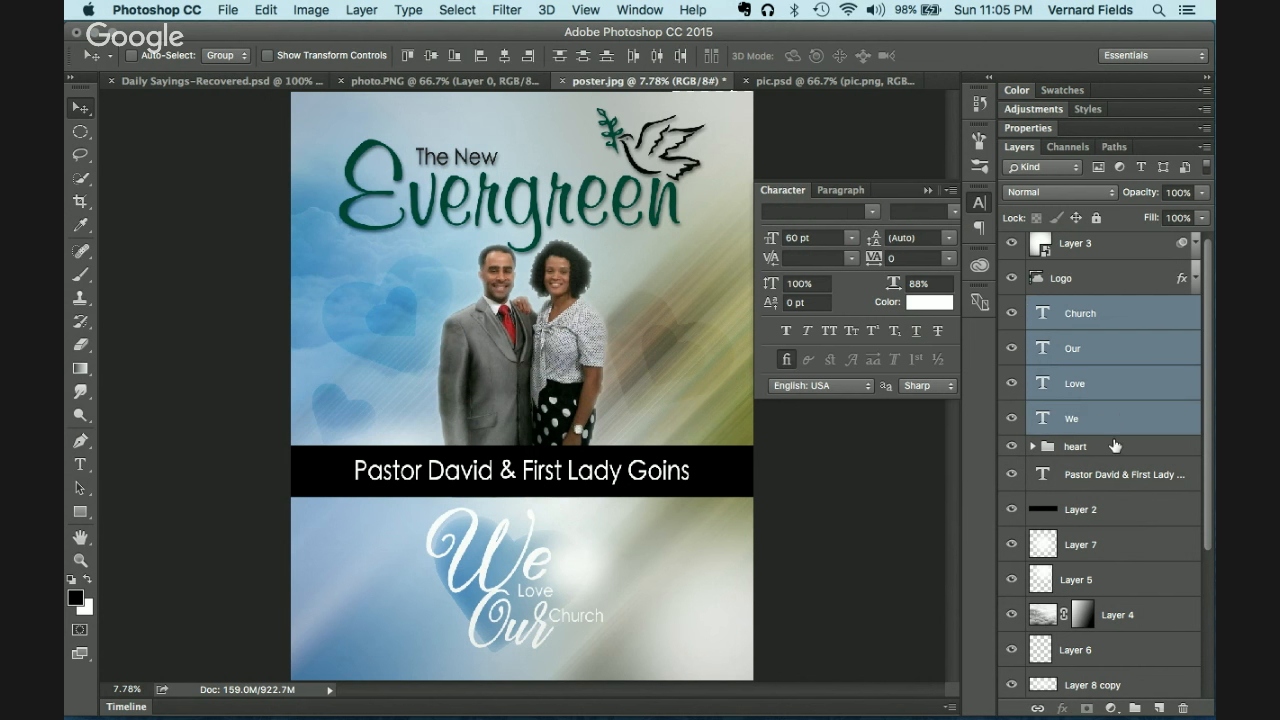
Step: Group the We, Love, Our and Church layers, name the group 'text' and nudge it down
key(super+g)
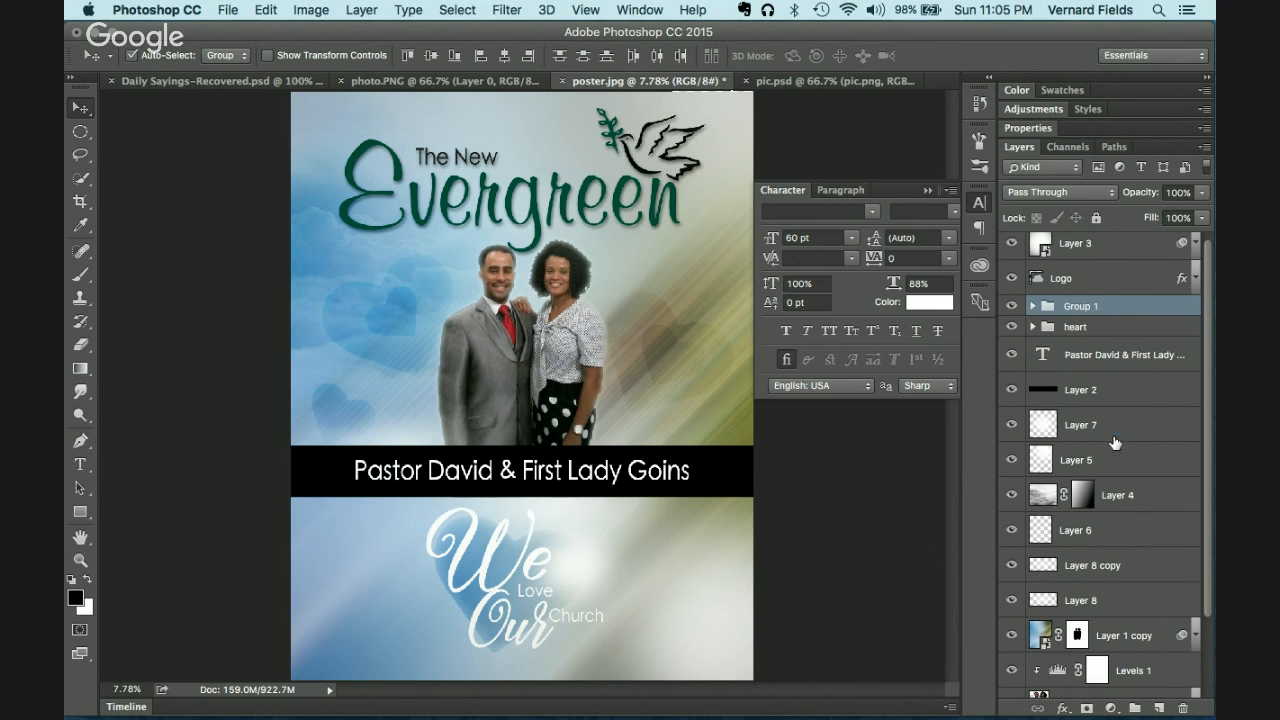
double_click(1085, 306)
text(text)
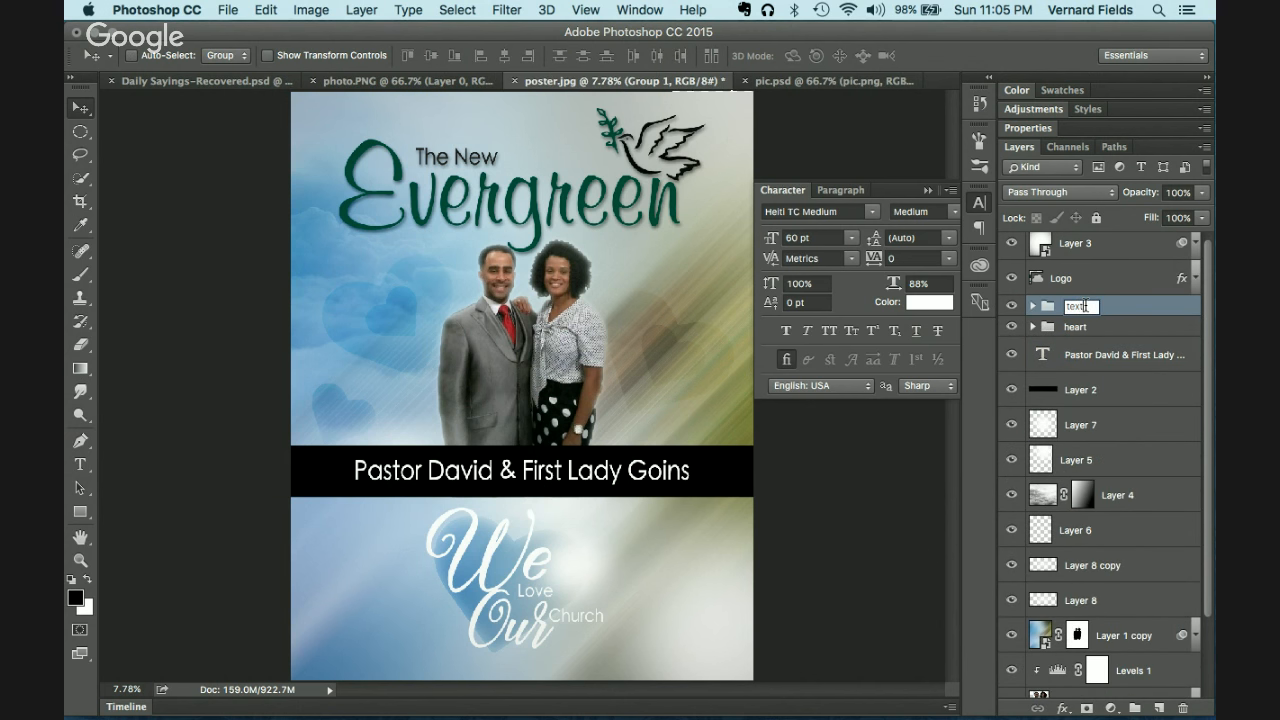
key(Return)
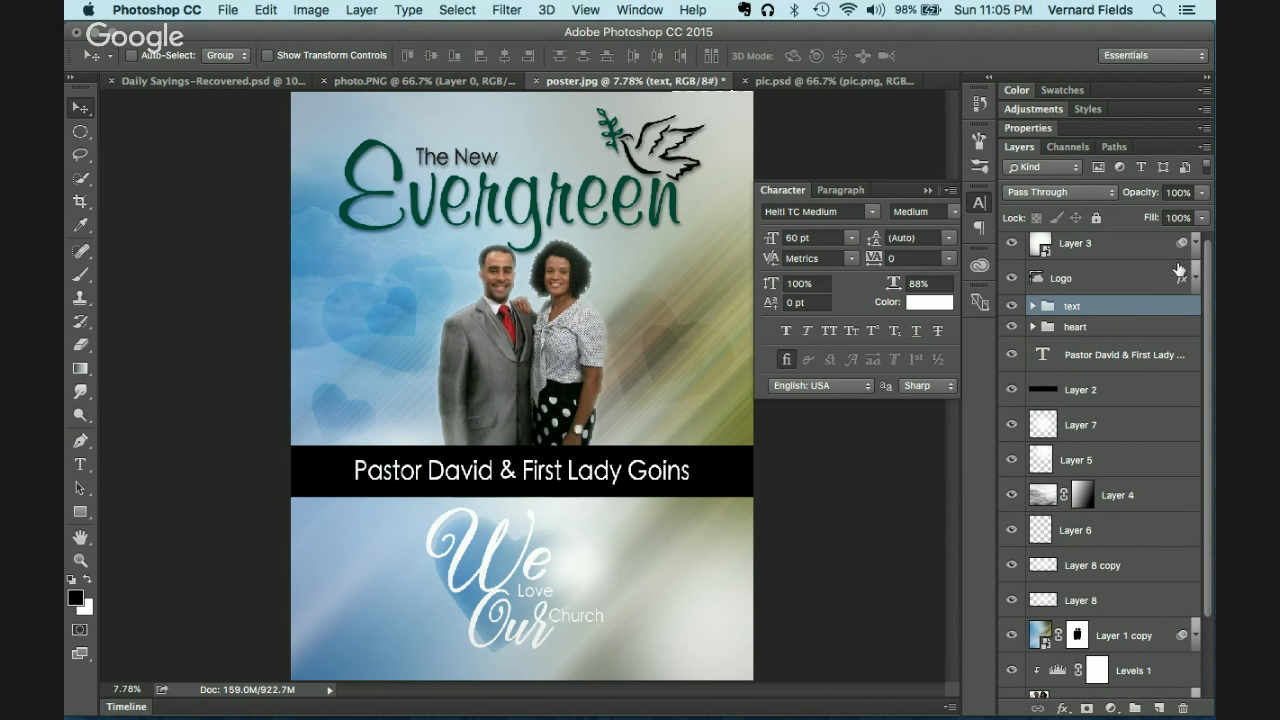
mouse_move(508, 599)
mouse_down()
mouse_move(506, 616)
mouse_move(409, 603)
mouse_move(509, 605)
mouse_up()
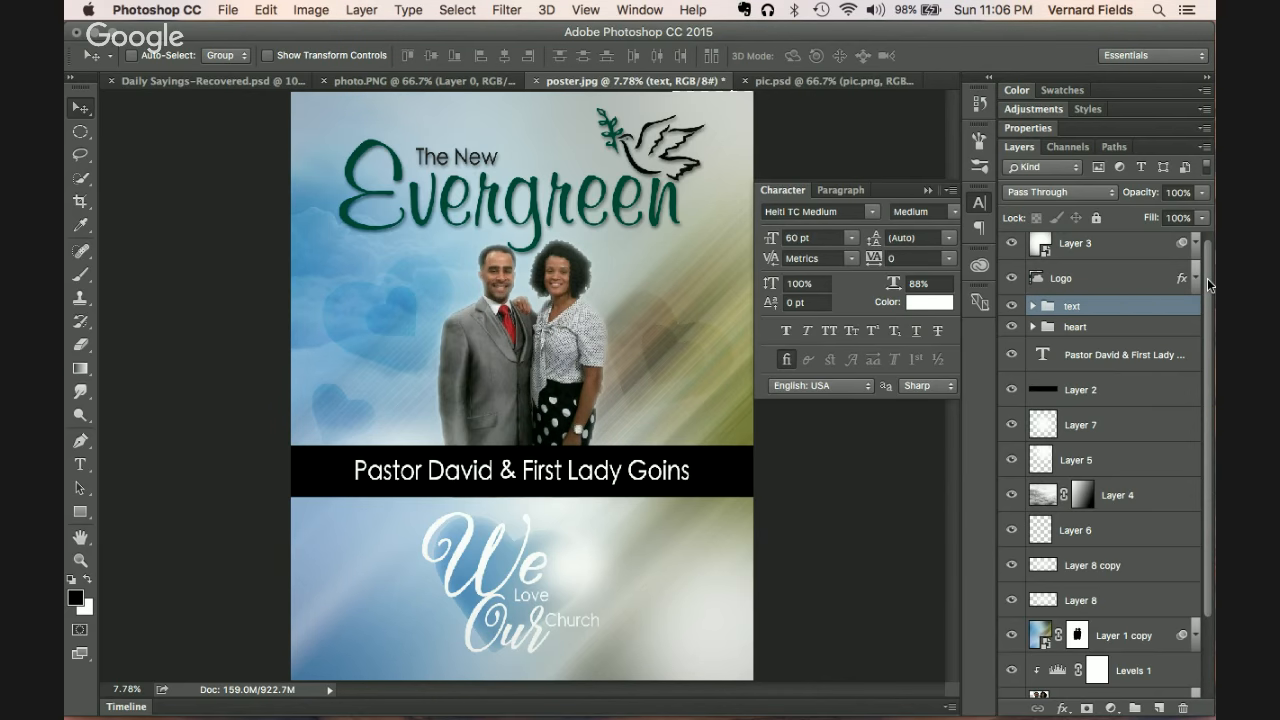
Step: Check the tagline font in the Illustrator version of the poster, then return to Photoshop
key(super+Tab)
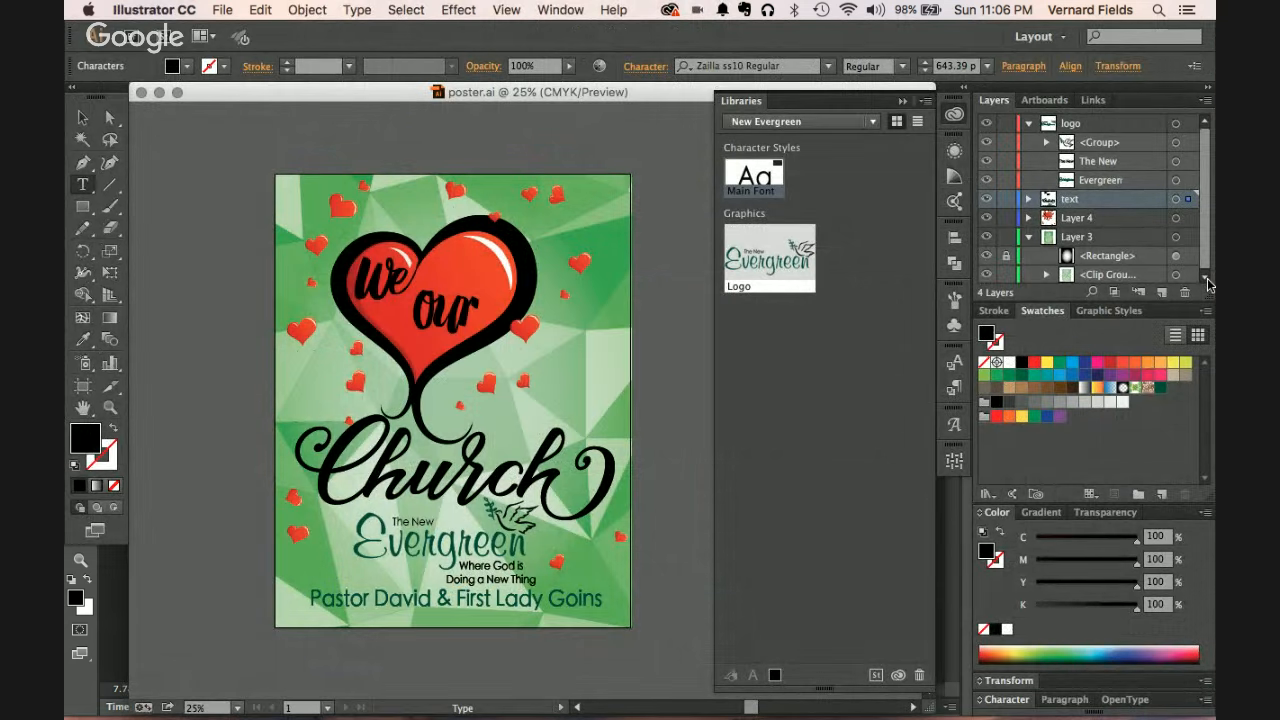
click(522, 575)
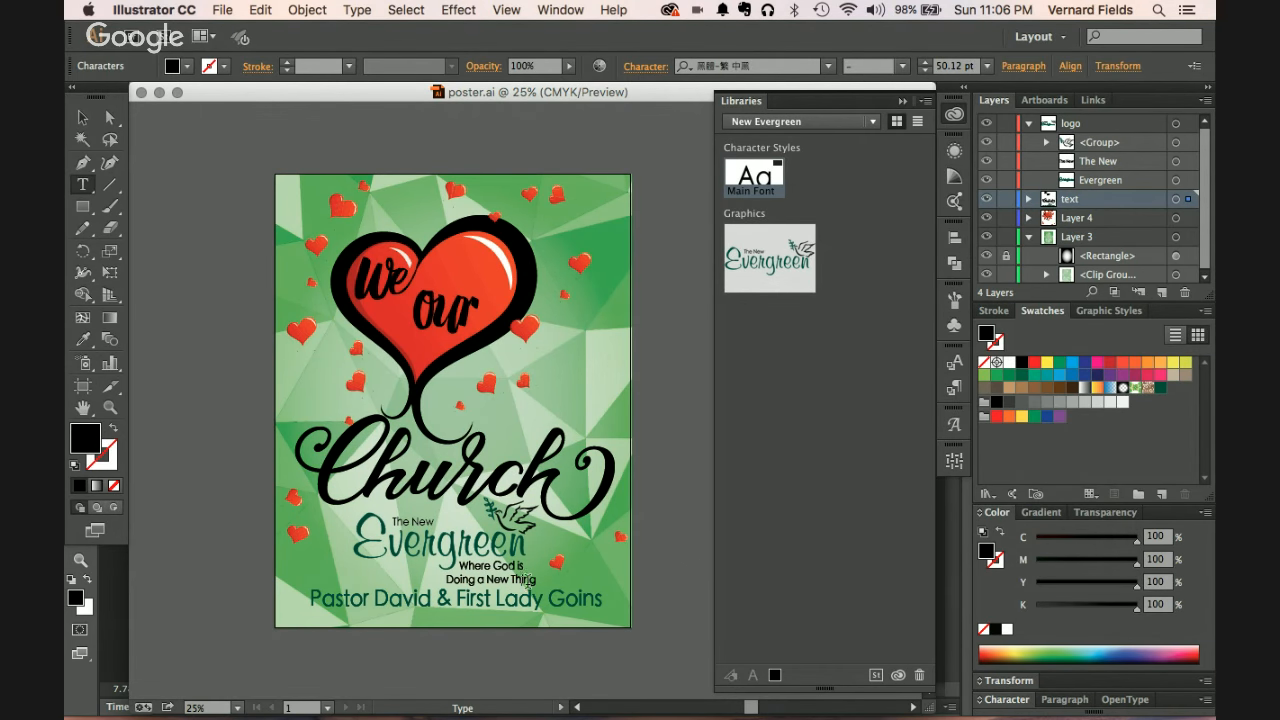
key(super+Tab)
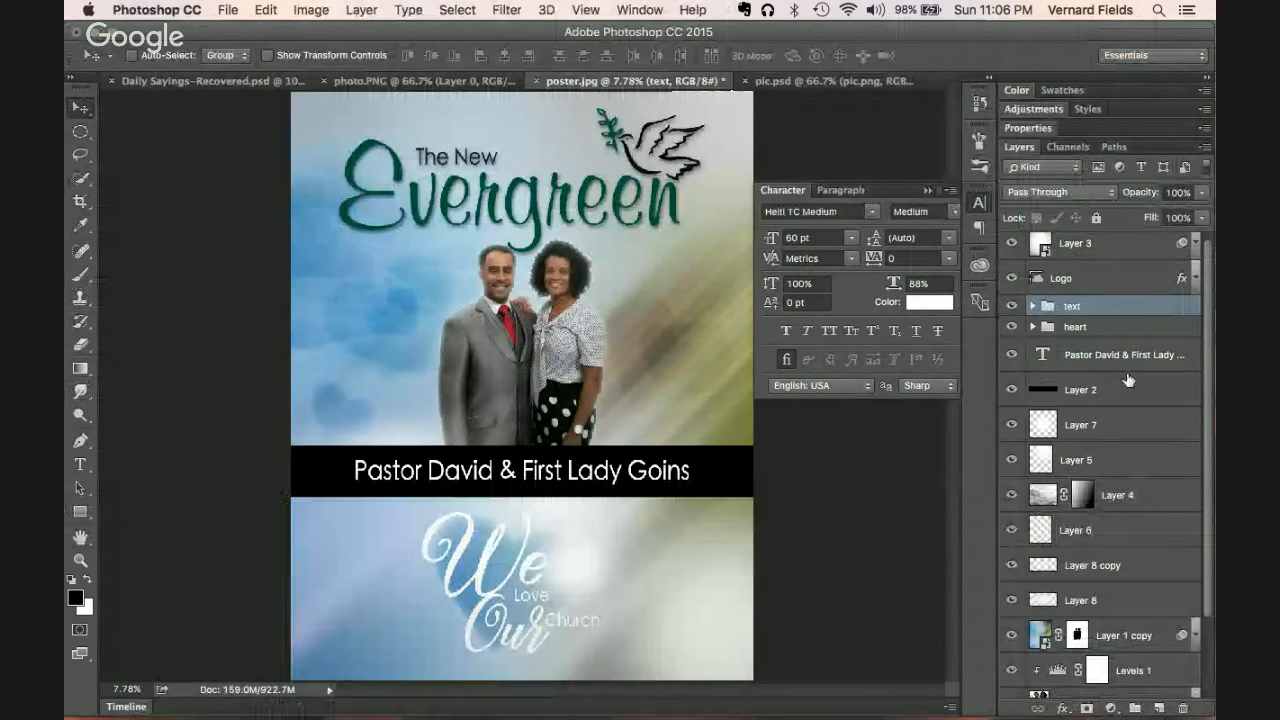
Step: Expand the heart group and move the big heart, Layer 9 copy 5, to the left
click(1104, 323)
shift+click(1105, 311)
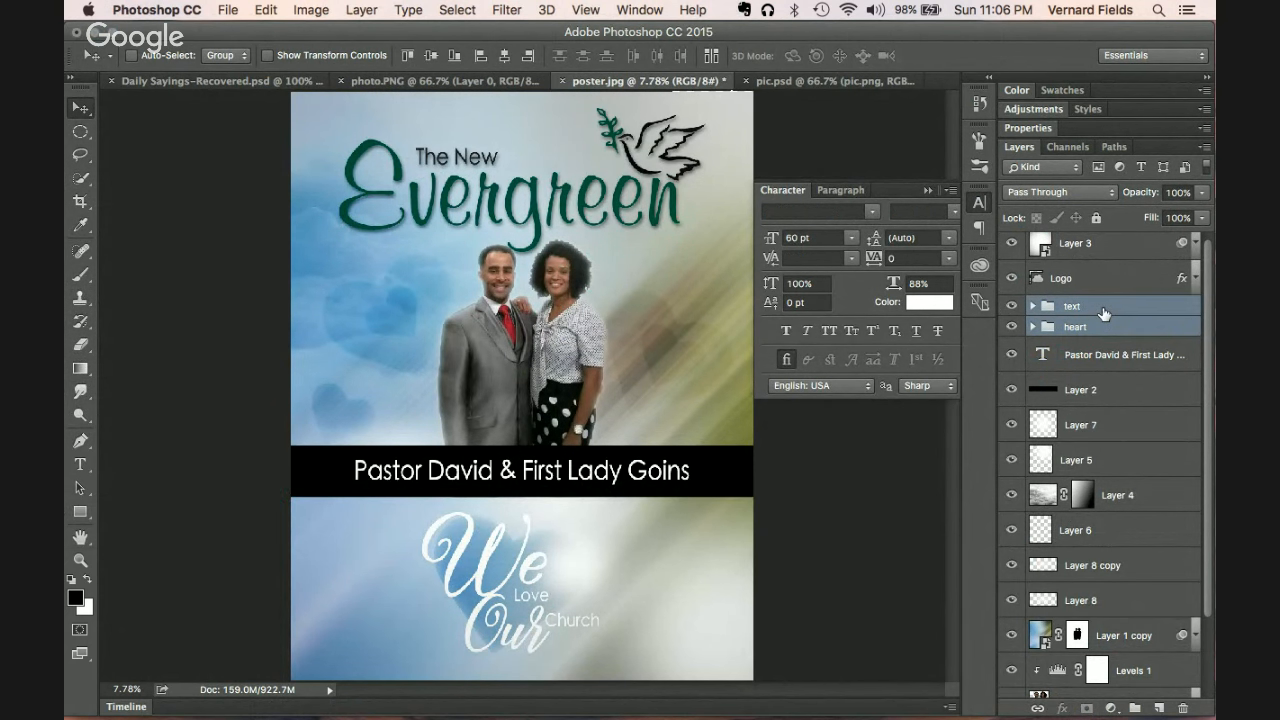
click(1091, 331)
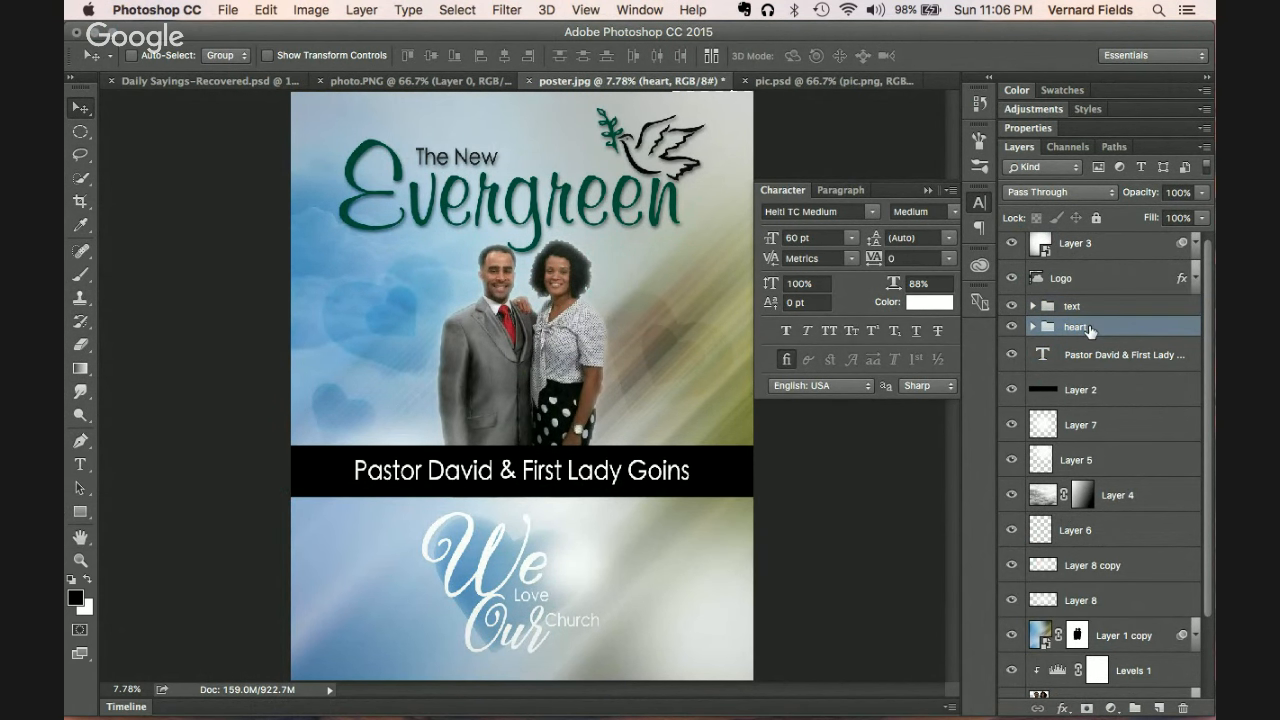
click(1032, 327)
click(1014, 355)
click(1014, 355)
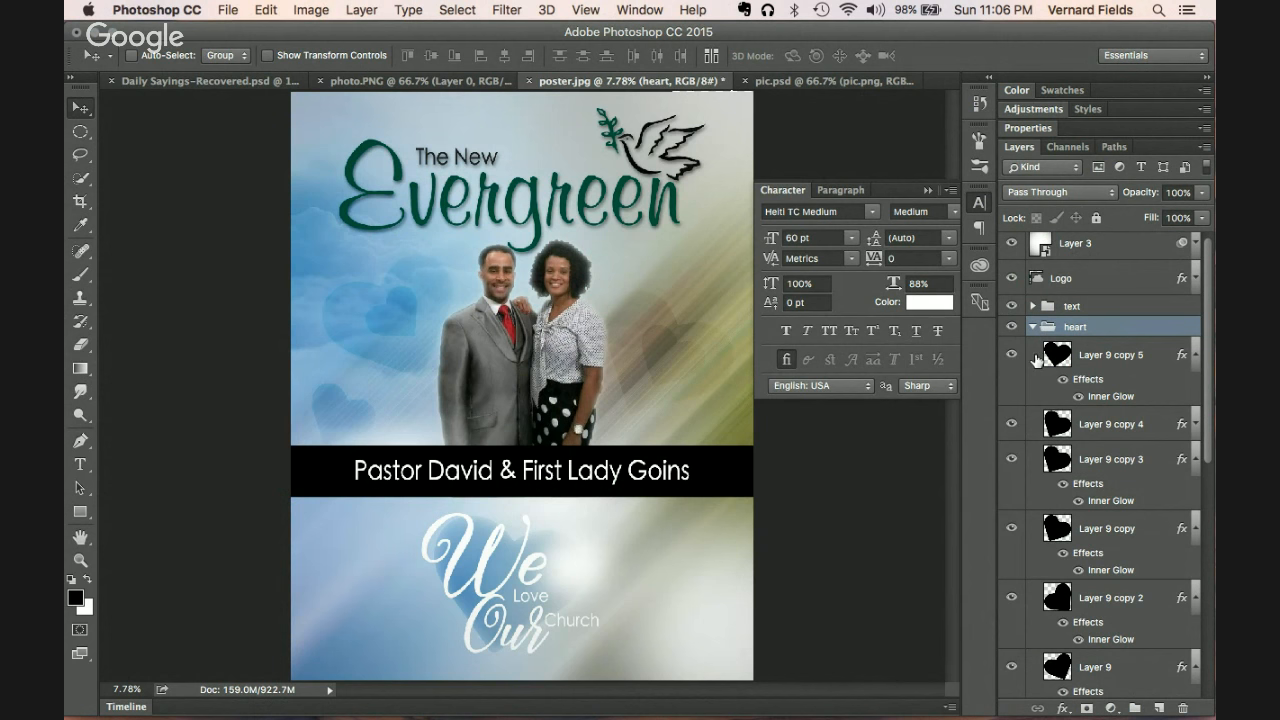
click(1097, 364)
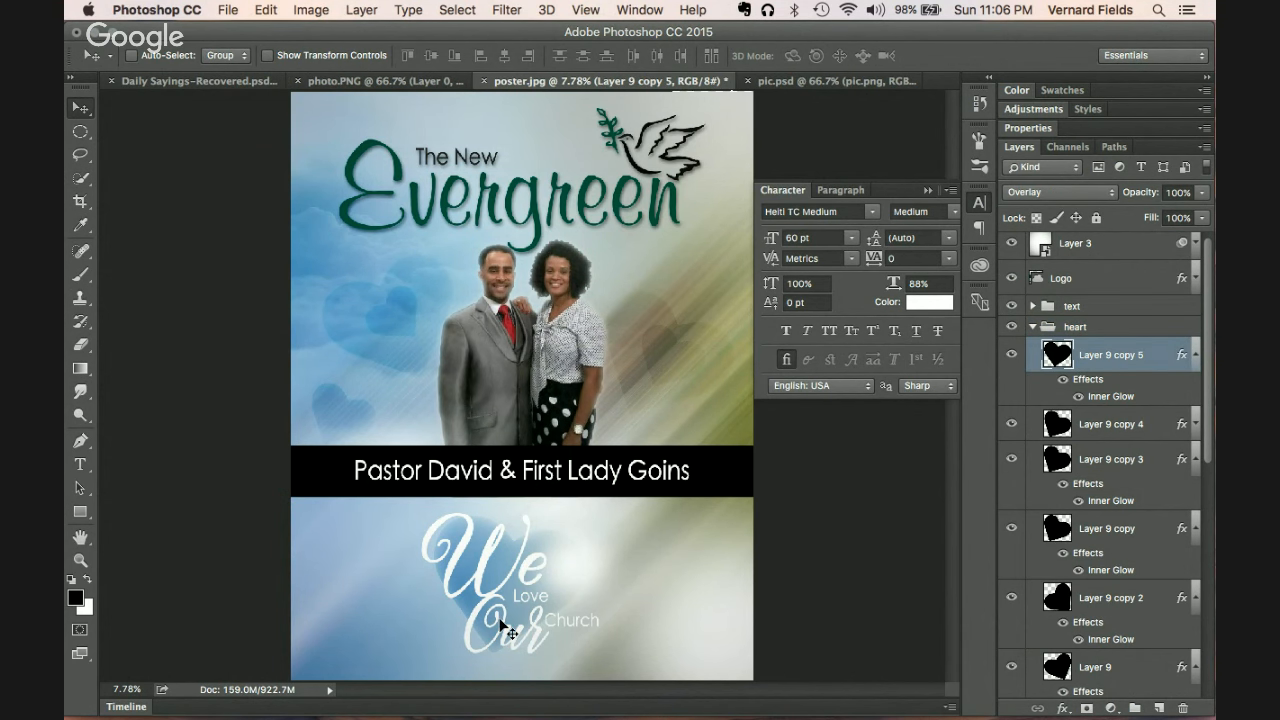
drag(505, 628, 416, 630)
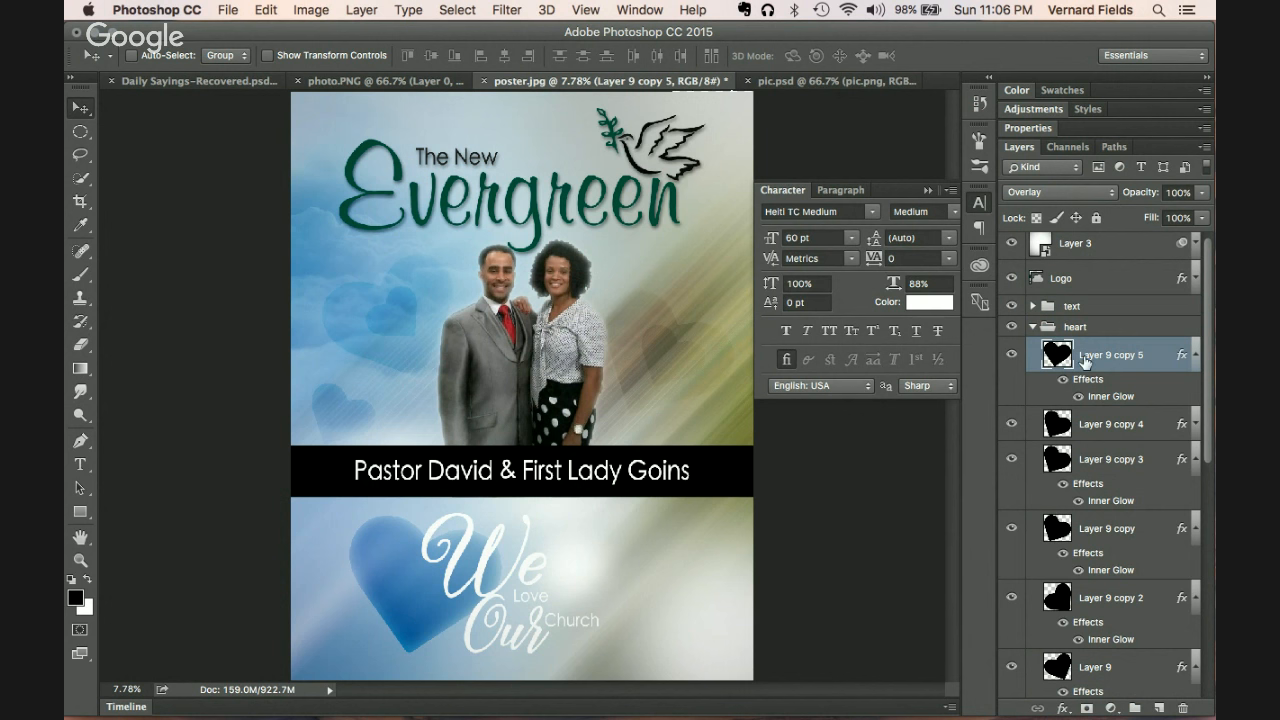
Step: Move the 'text' lettering group left so the words overlap the heart
click(1072, 306)
drag(500, 621, 400, 624)
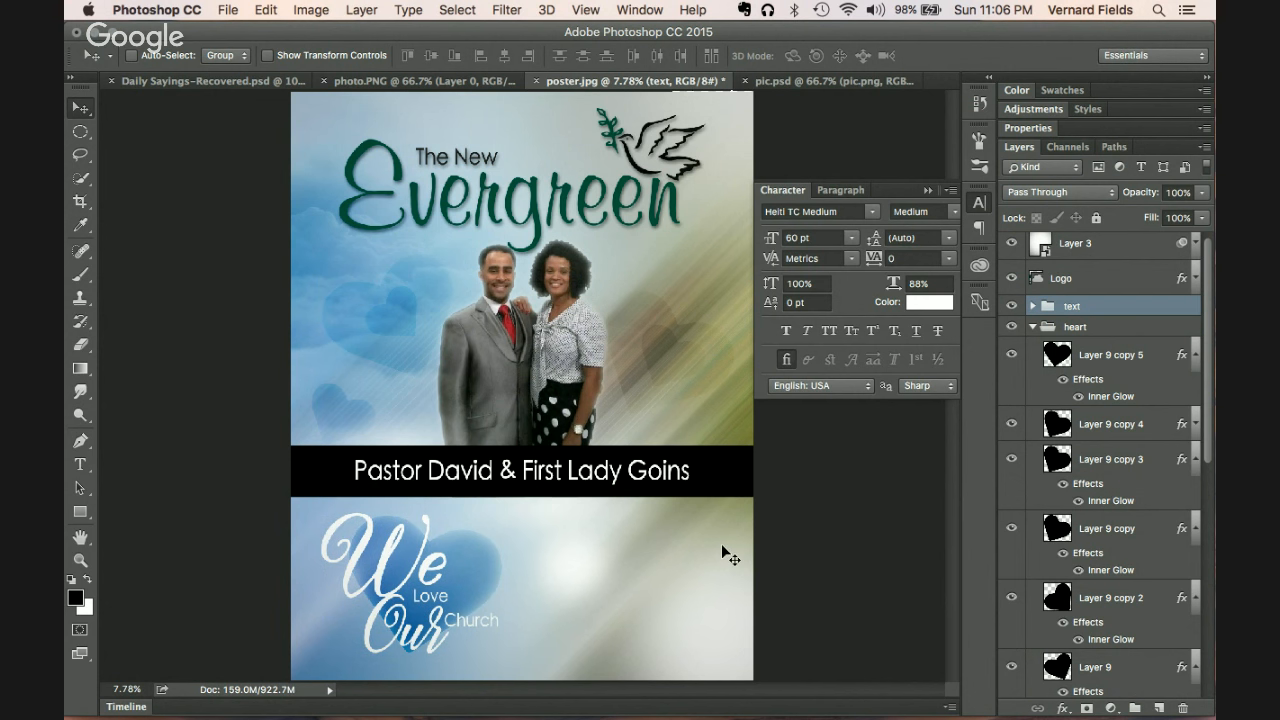
click(80, 131)
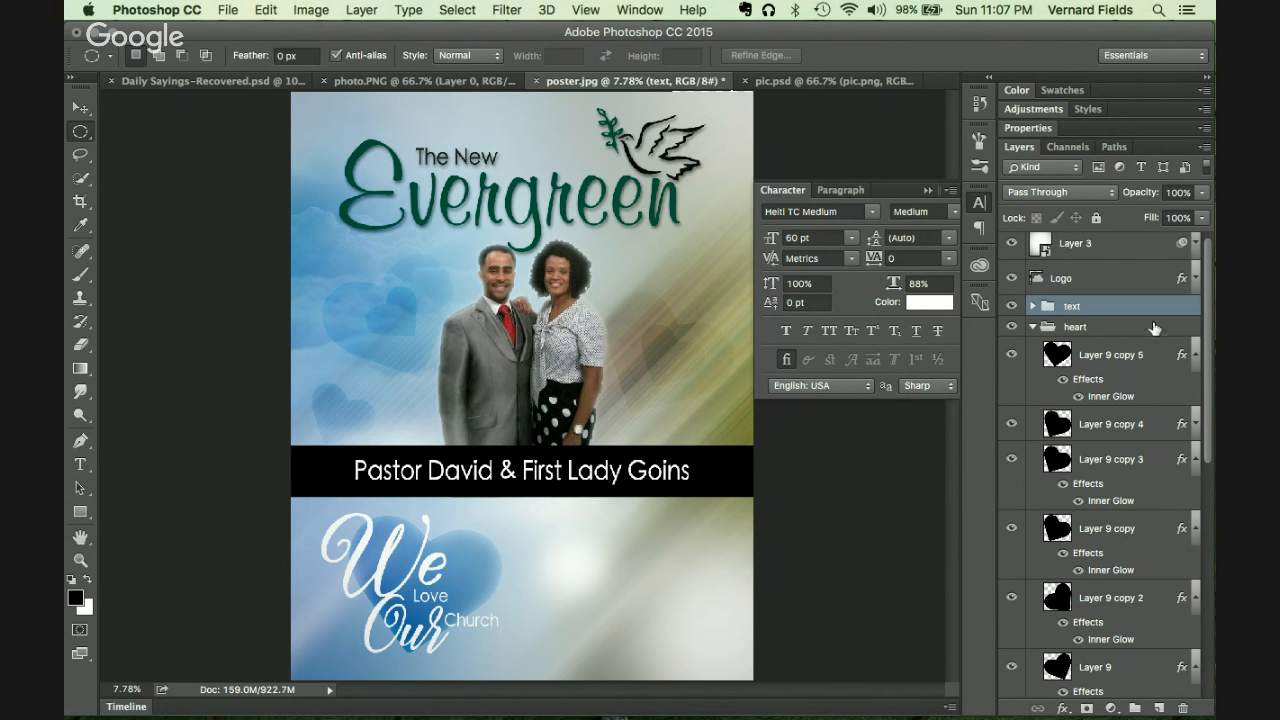
Step: Fill a small white circle on a new Layer 10 above the heart group
click(1032, 327)
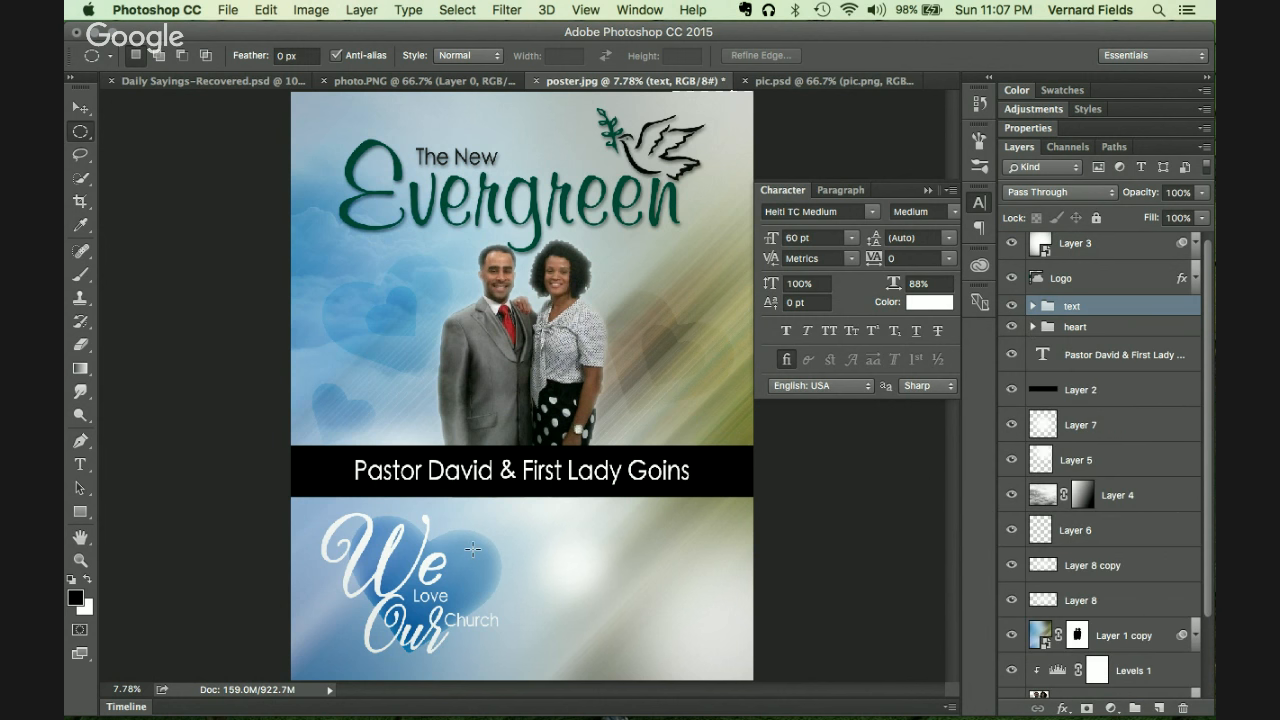
mouse_move(518, 565)
mouse_down()
mouse_move(536, 574)
mouse_move(518, 570)
mouse_up()
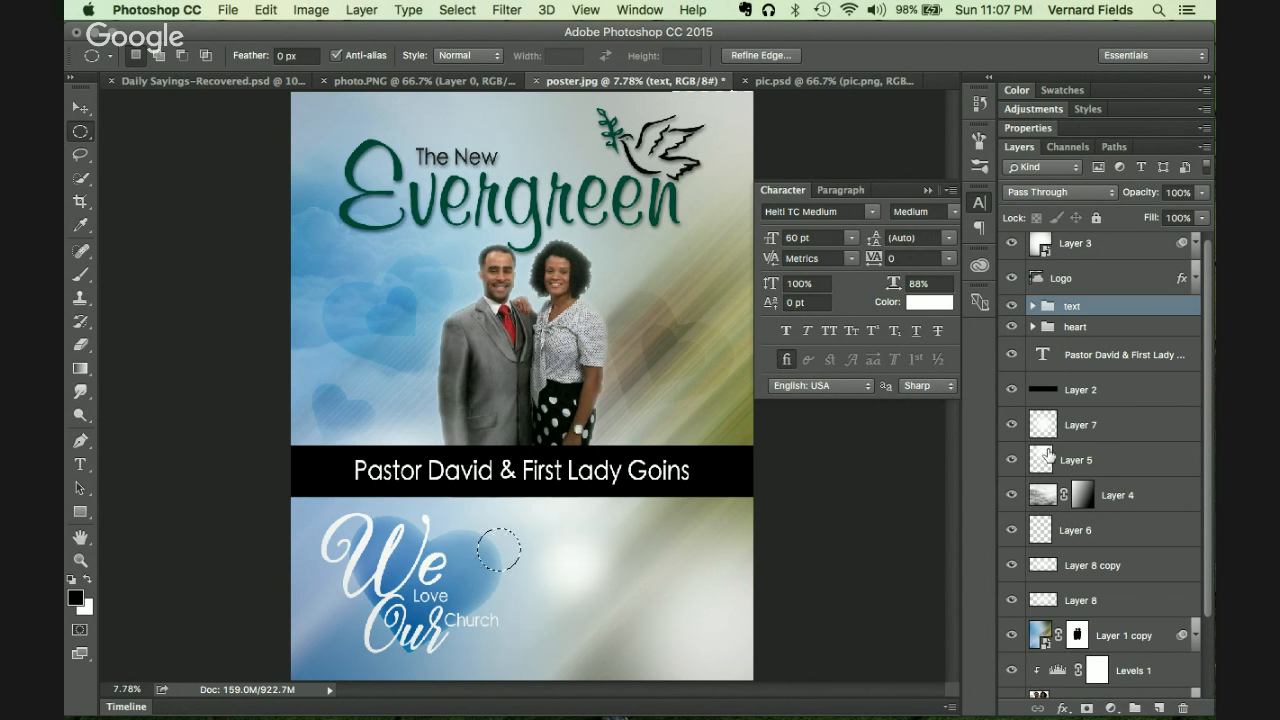
click(1145, 327)
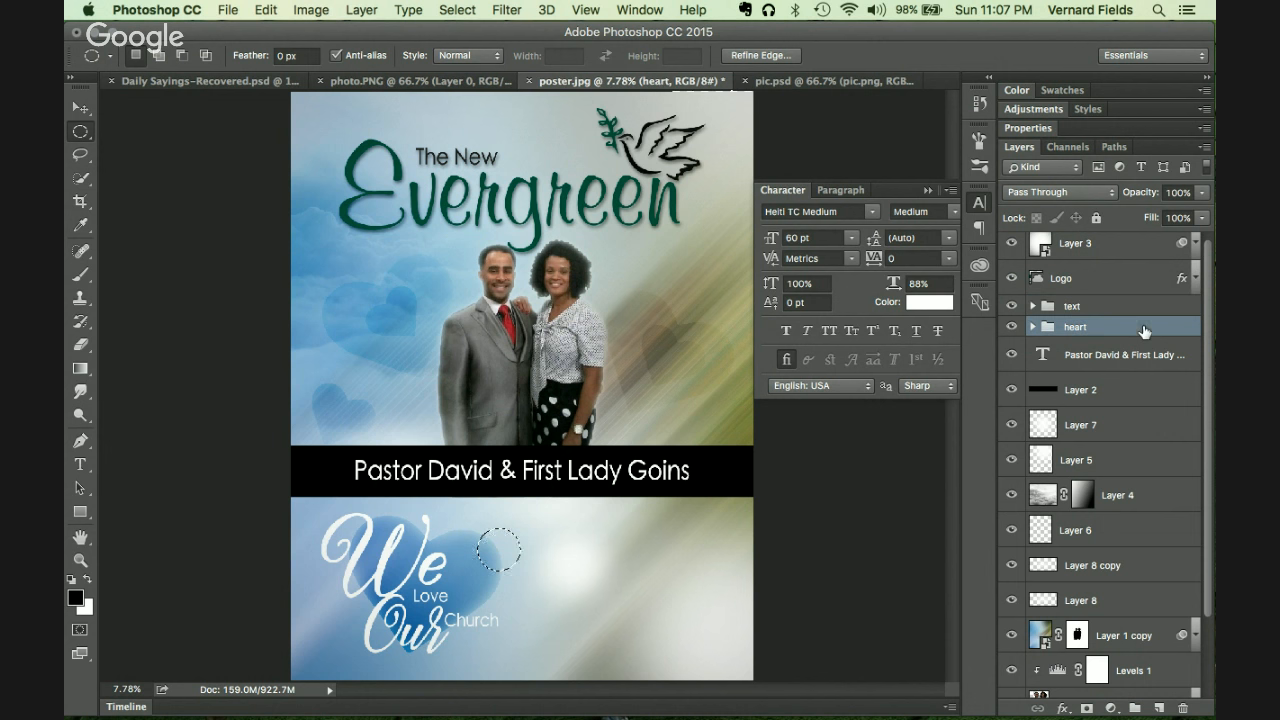
click(1158, 707)
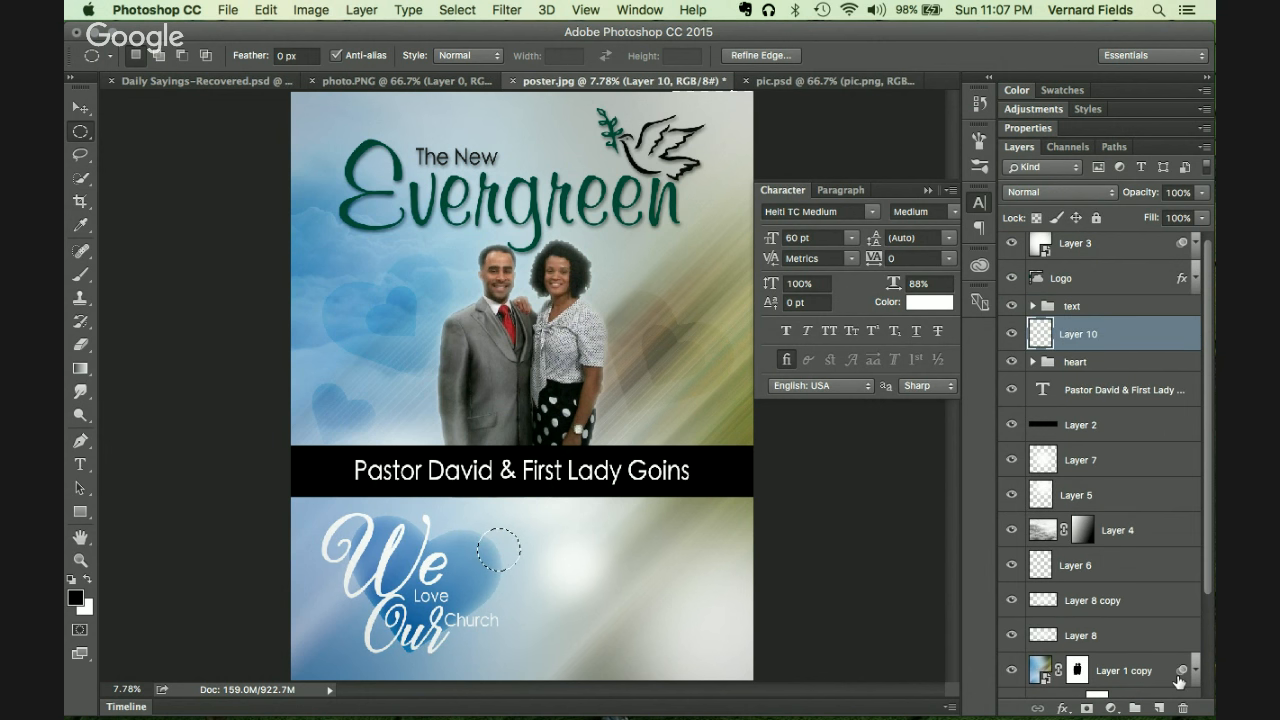
key(super+BackSpace)
key(super+d)
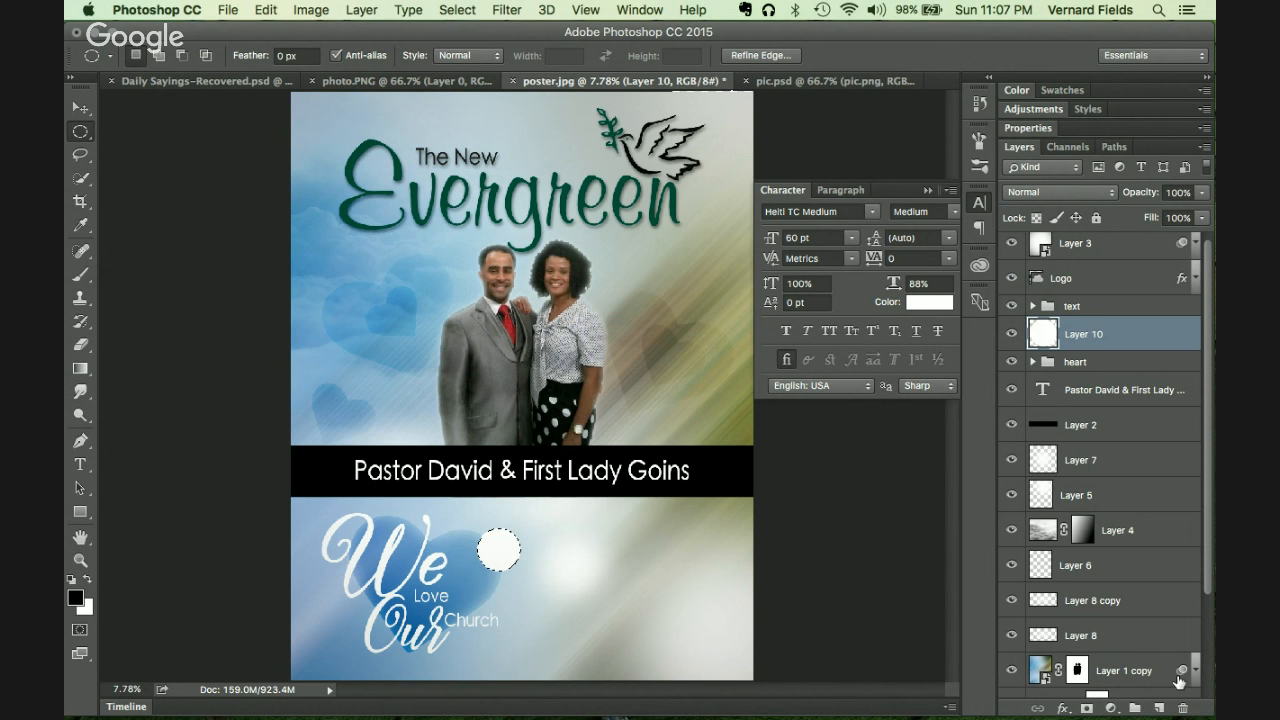
Step: Blur the white circle into a soft glow and enlarge it to about 213%
mouse_move(560, 715)
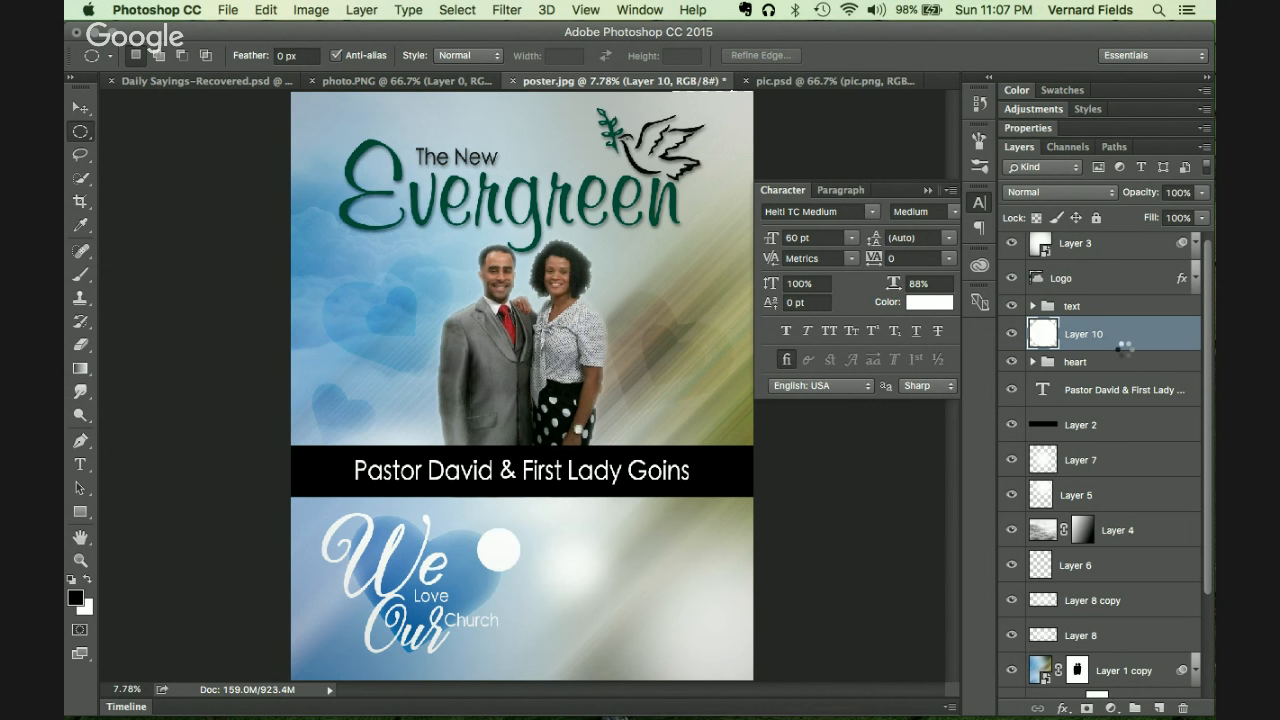
key(super+f)
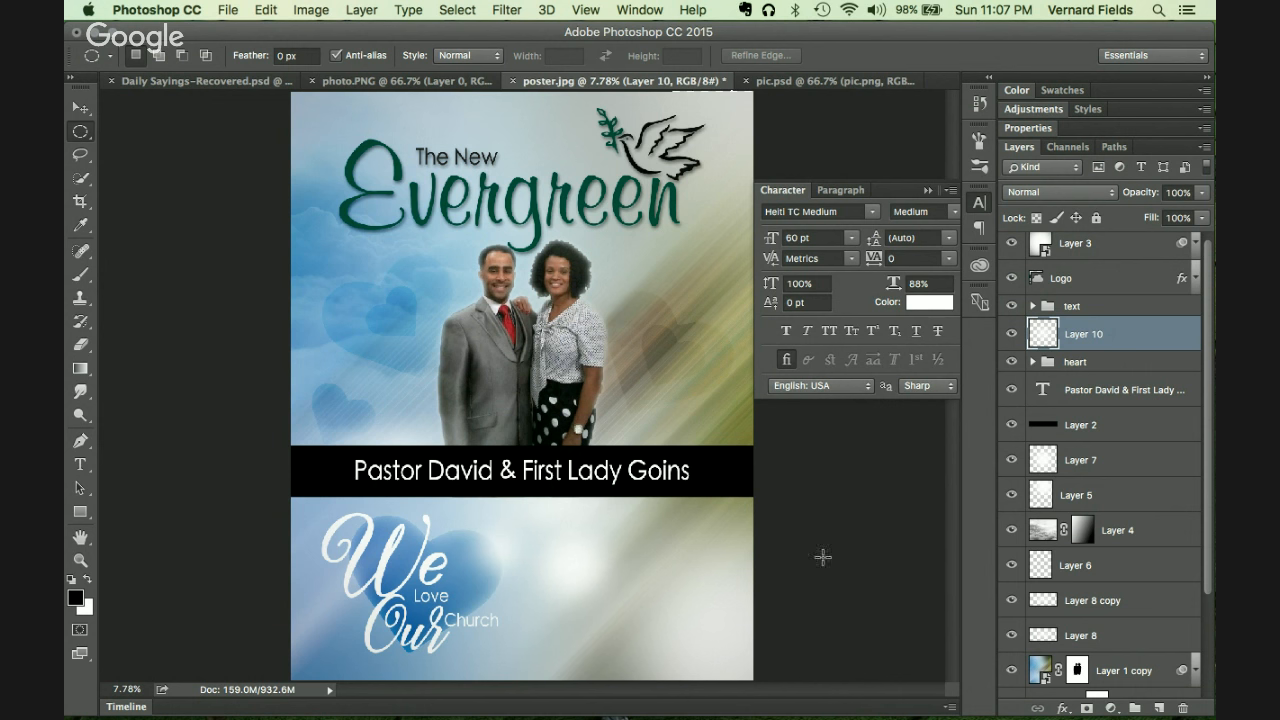
key(super+t)
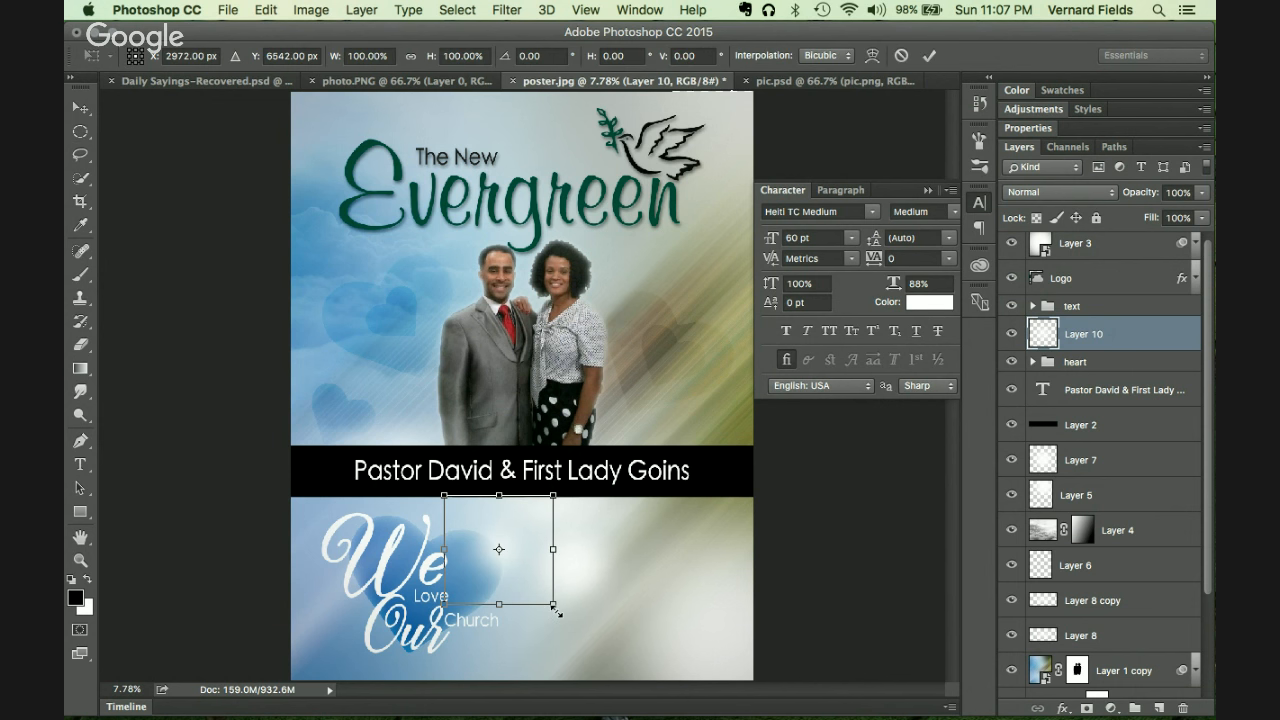
drag(556, 610, 622, 669)
key(Return)
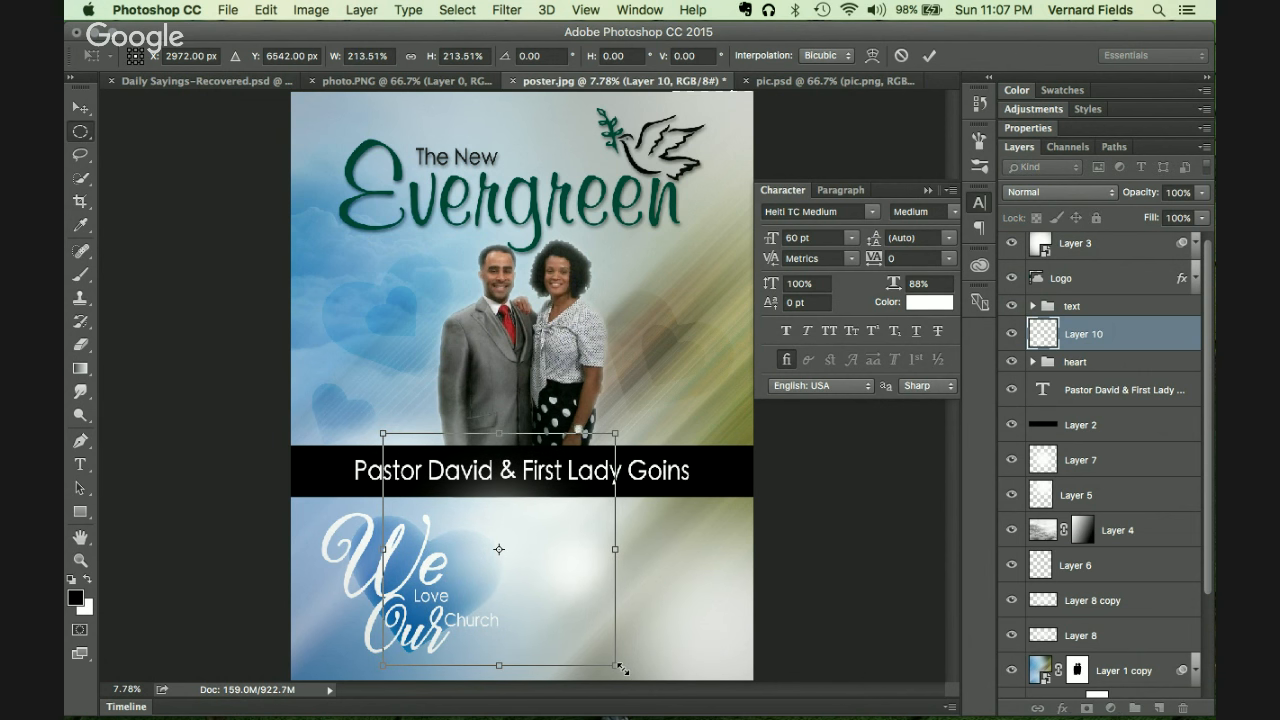
click(1122, 400)
shift+click(1128, 425)
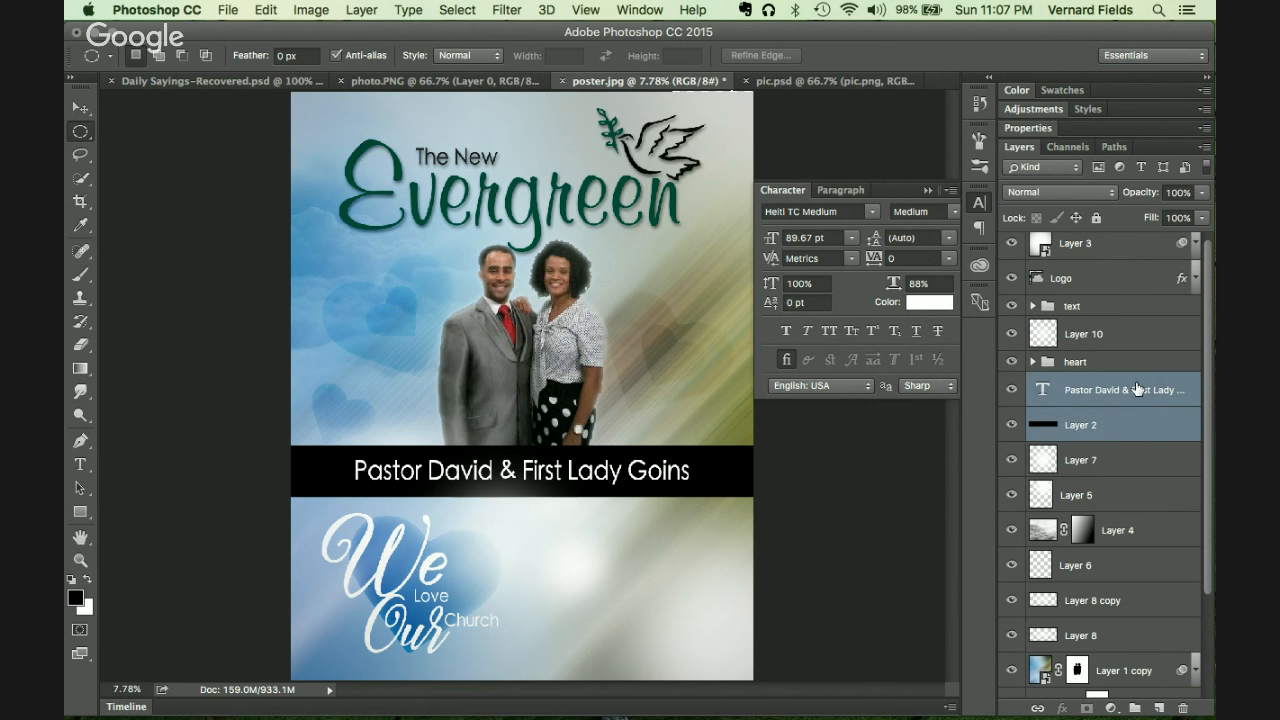
Step: Move the Pastor David text and Layer 2 band up the stack, just below Logo
drag(1136, 389, 1133, 301)
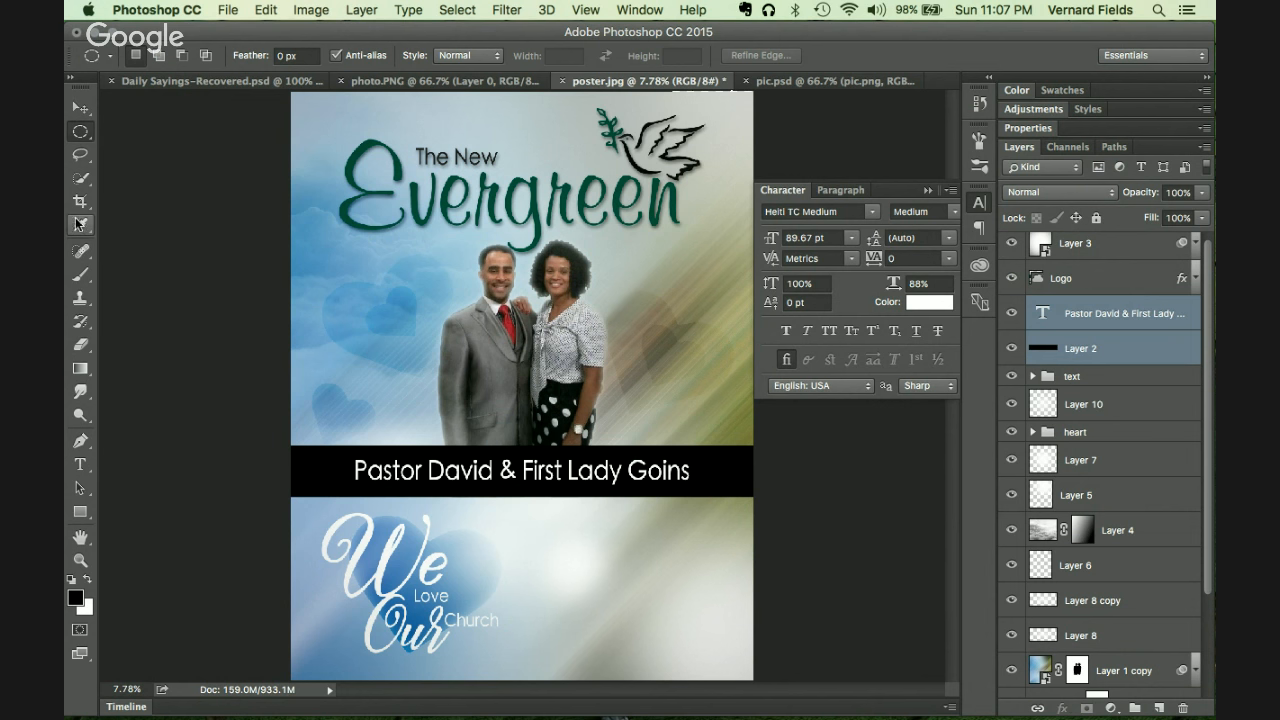
click(975, 204)
click(977, 204)
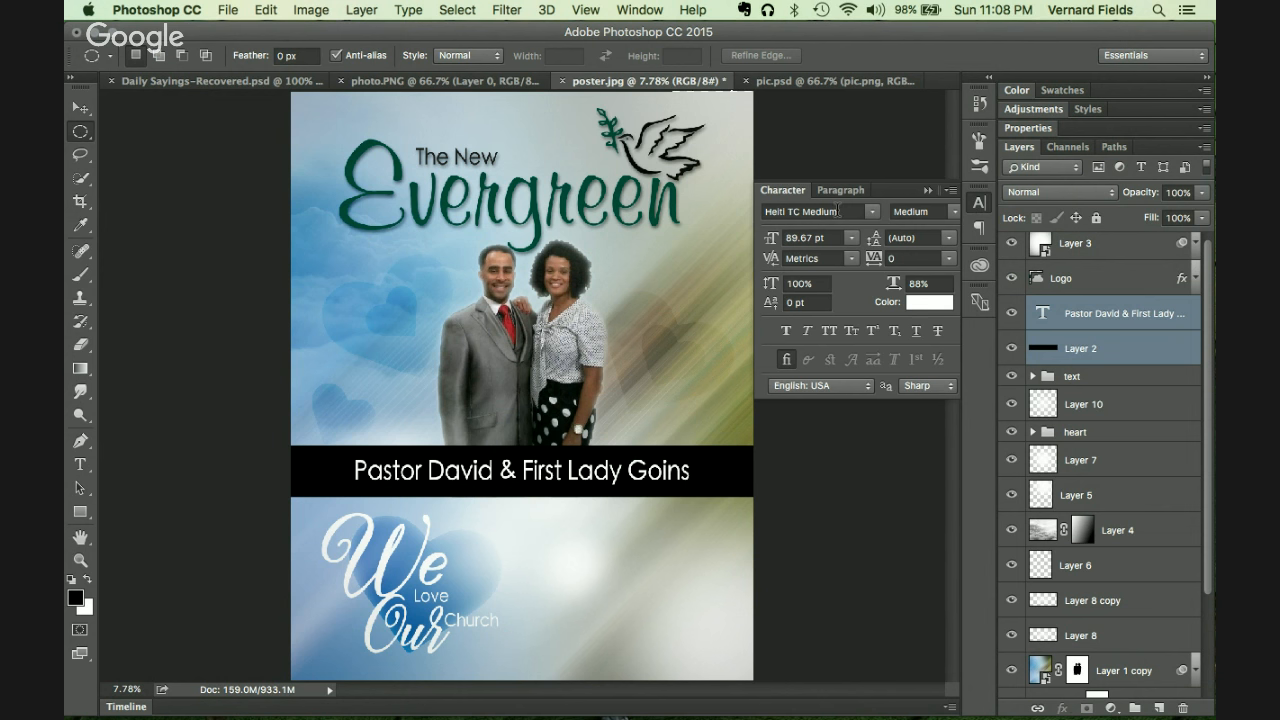
key(t)
click(625, 470)
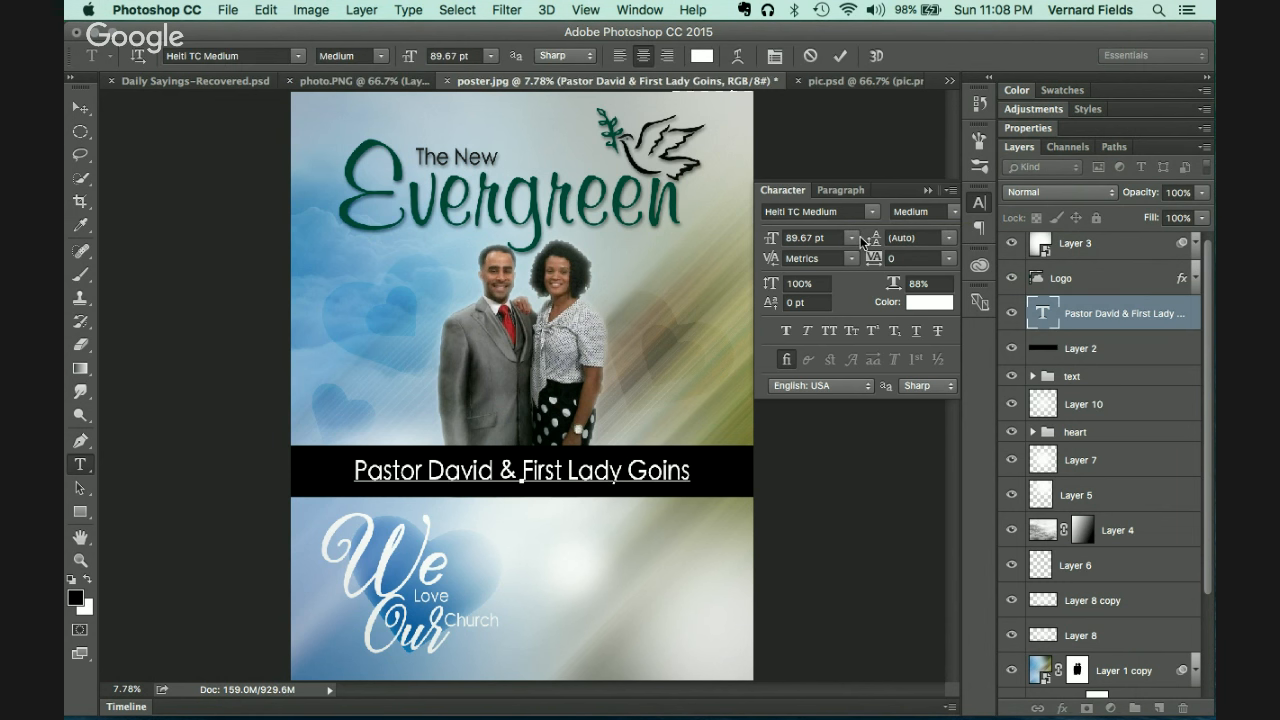
click(80, 107)
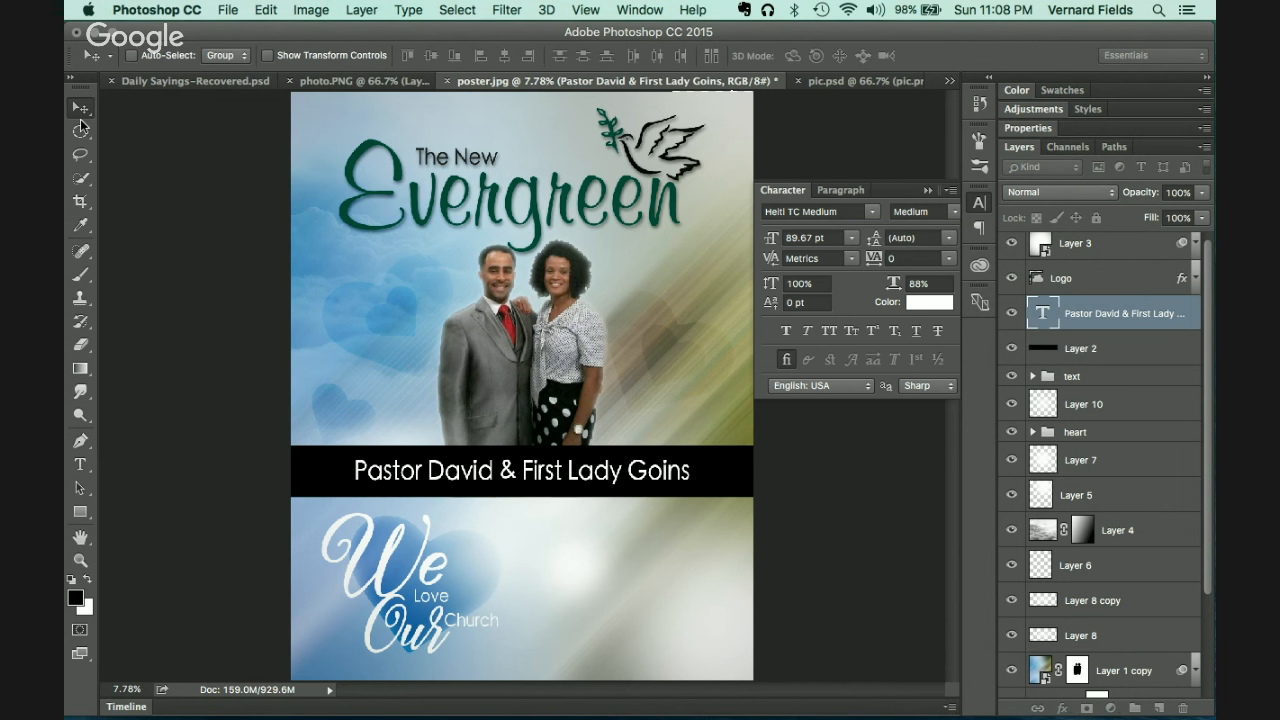
key(t)
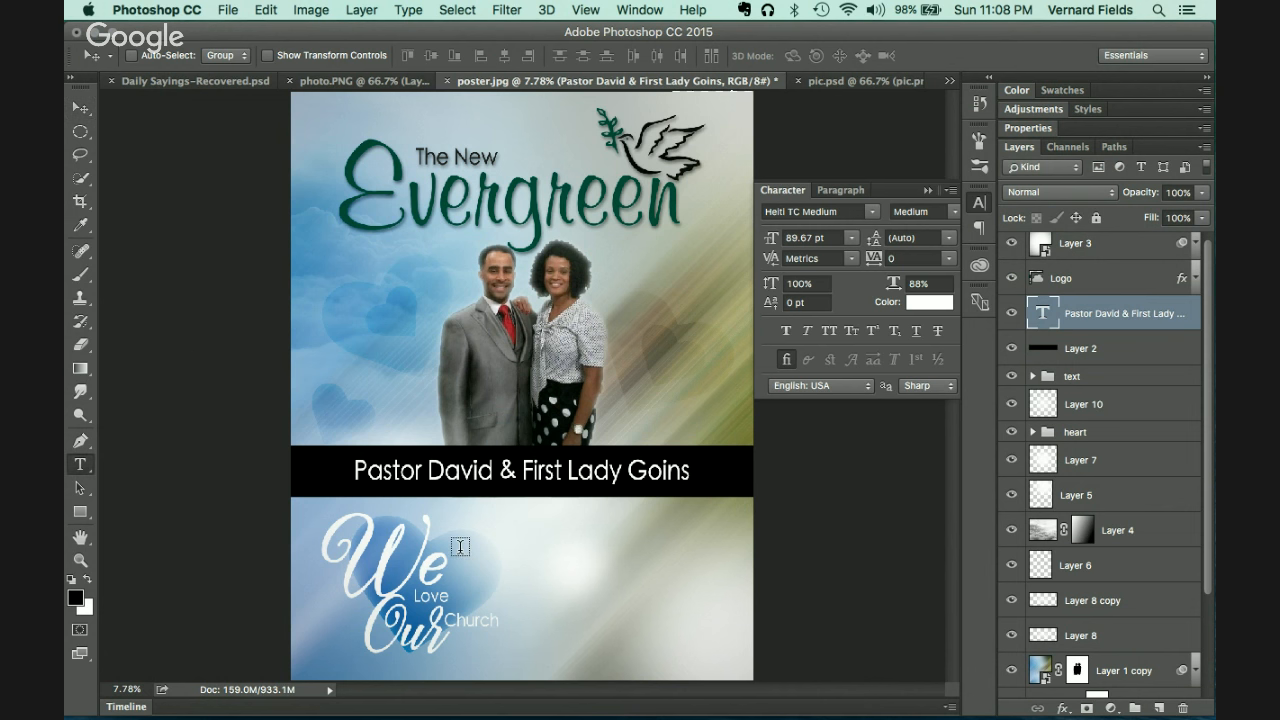
Step: Add the word God right of the heart and colour it olive sampled from the poster
click(544, 549)
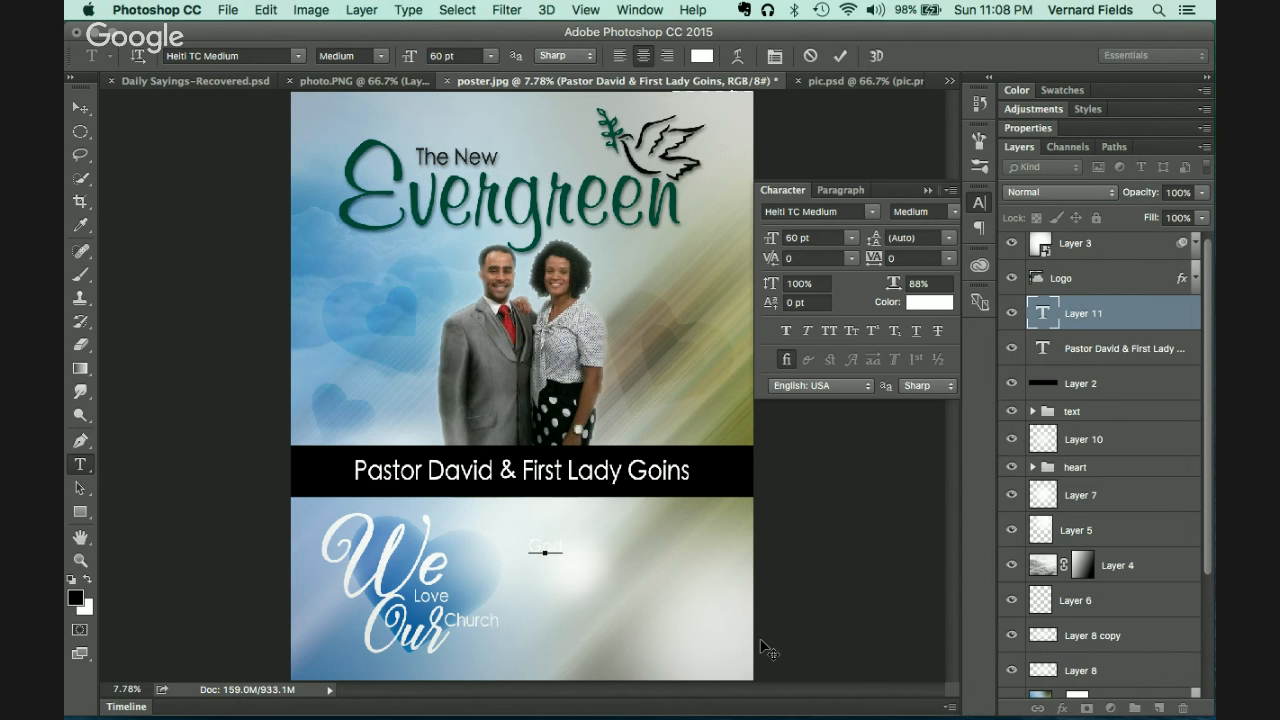
key(ctrl+Return)
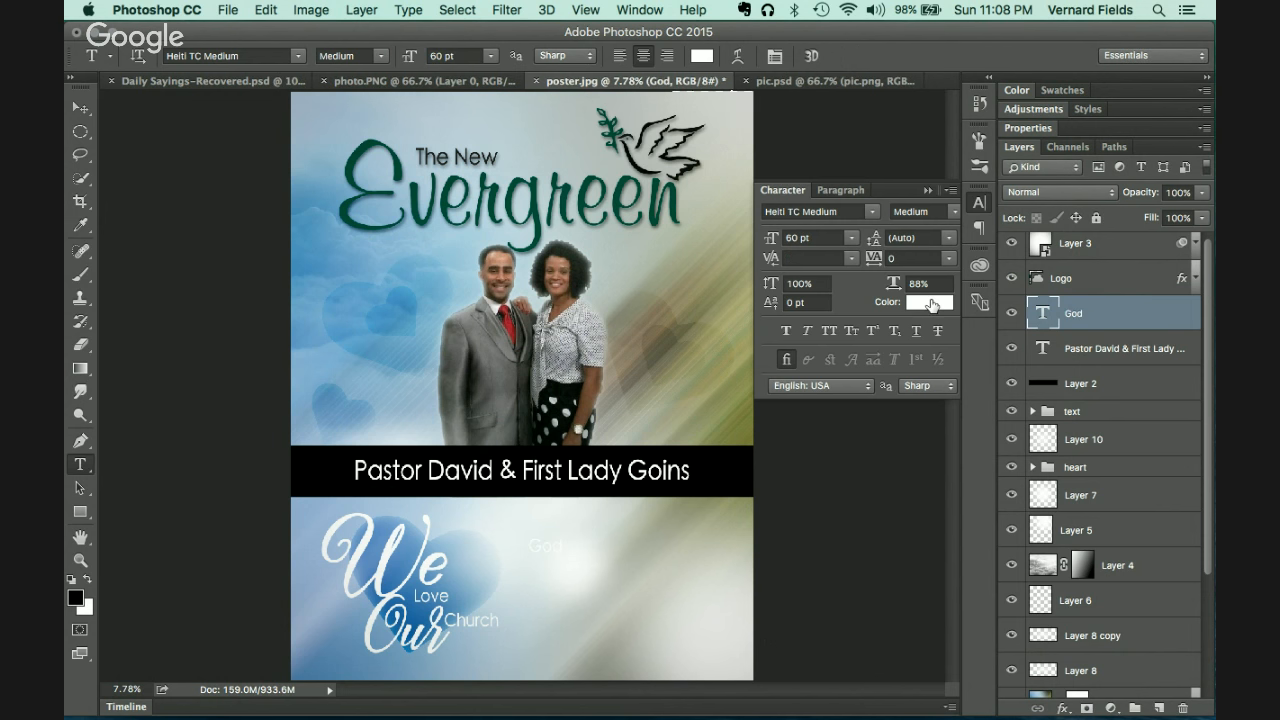
click(931, 303)
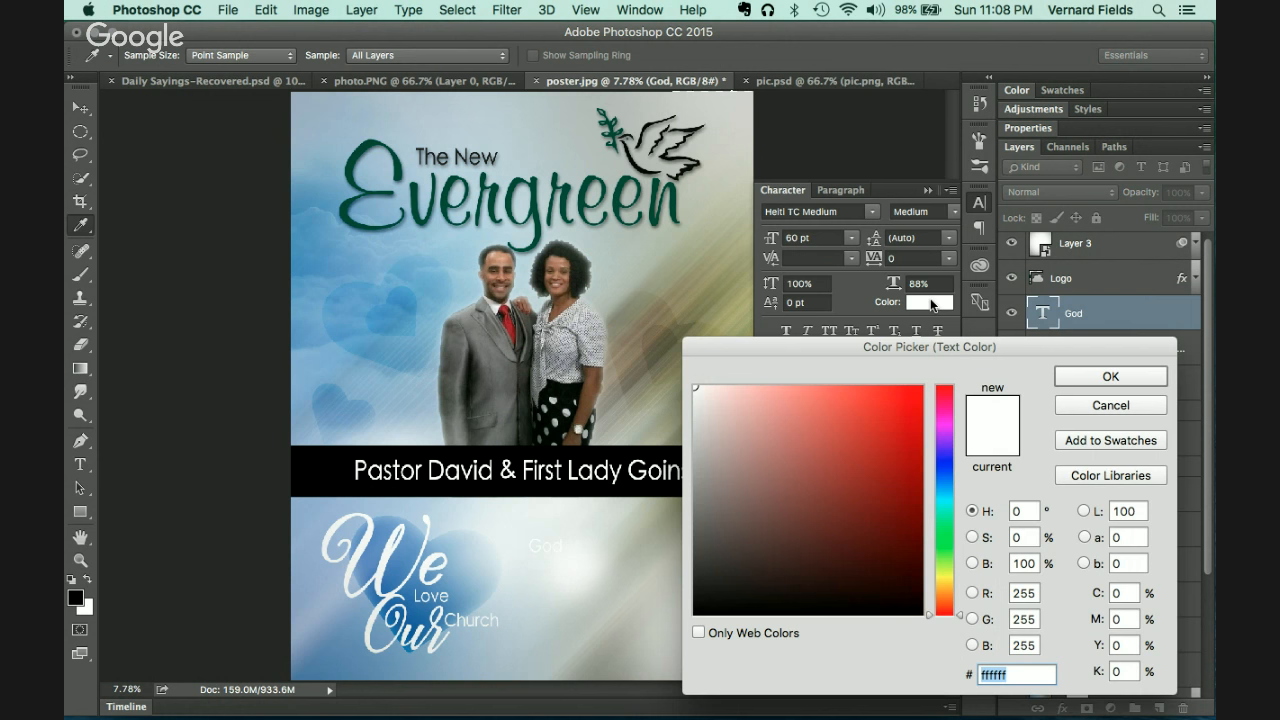
click(698, 308)
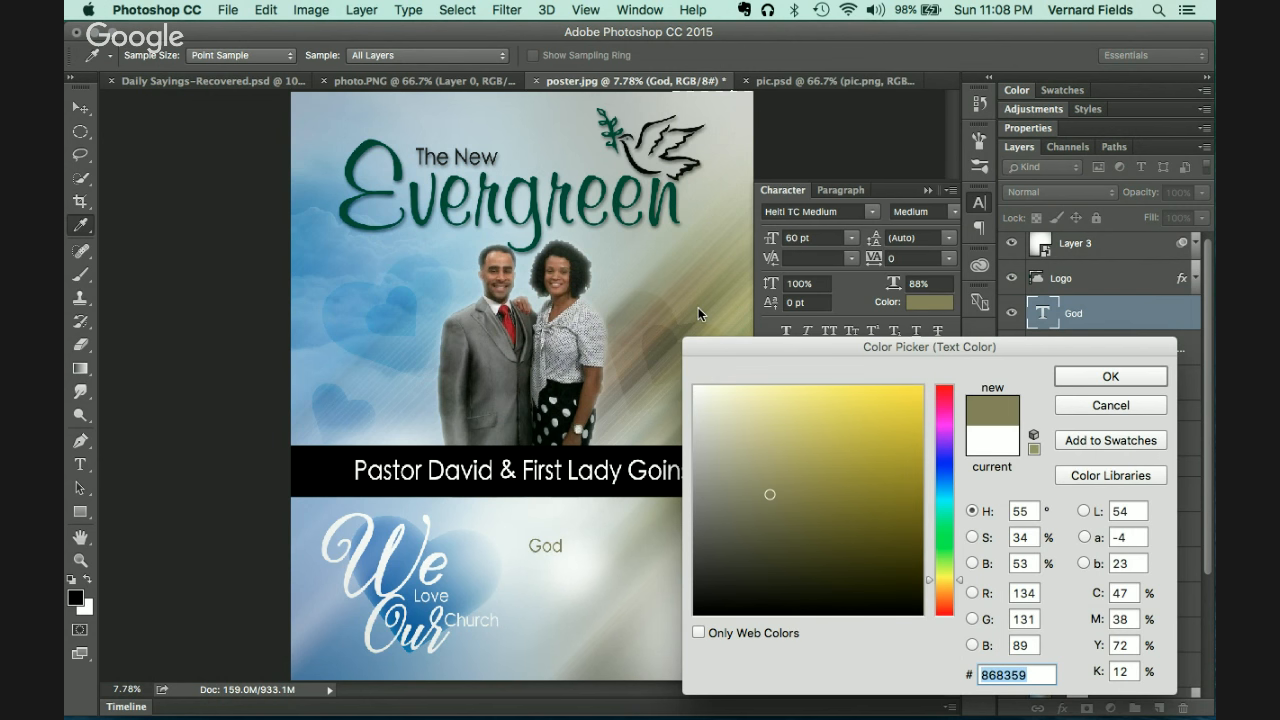
click(1071, 376)
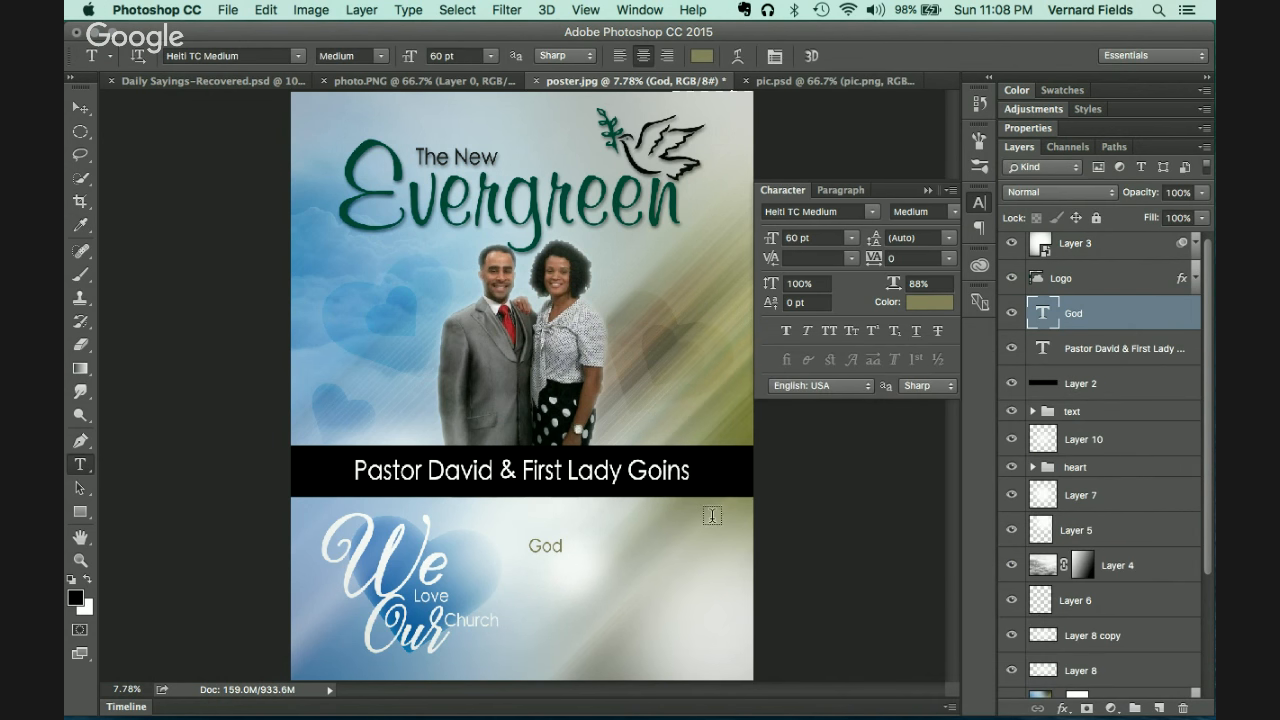
Step: Enlarge God to 235.69 pt, shift it right, and Alt-drag a copy to its right
key(ctrl+t)
drag(563, 555, 622, 602)
key(Return)
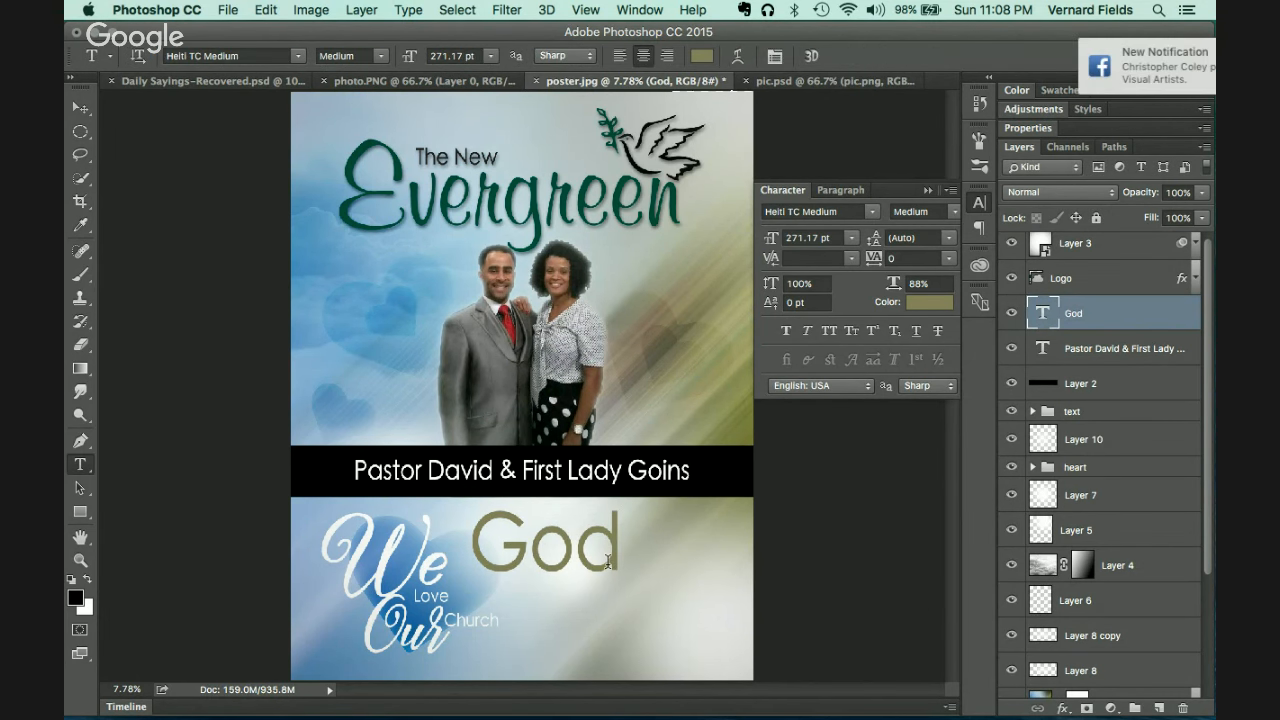
key(v)
drag(605, 565, 636, 570)
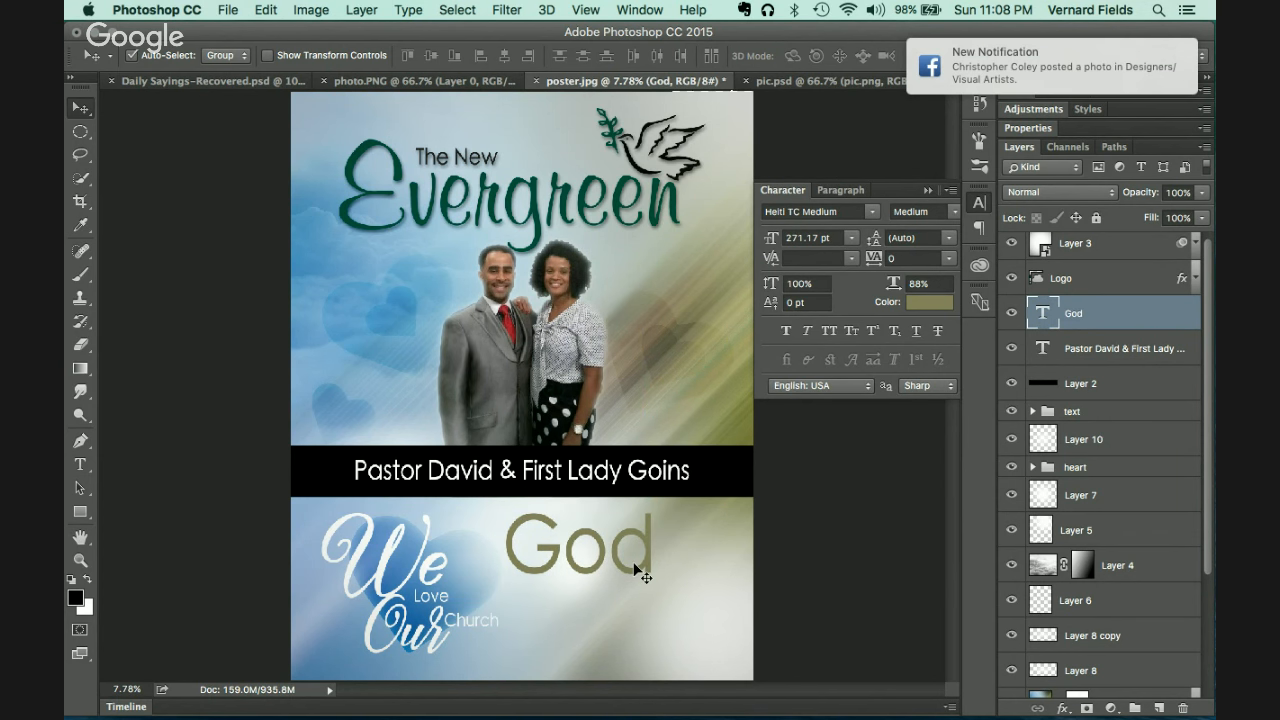
key(super+t)
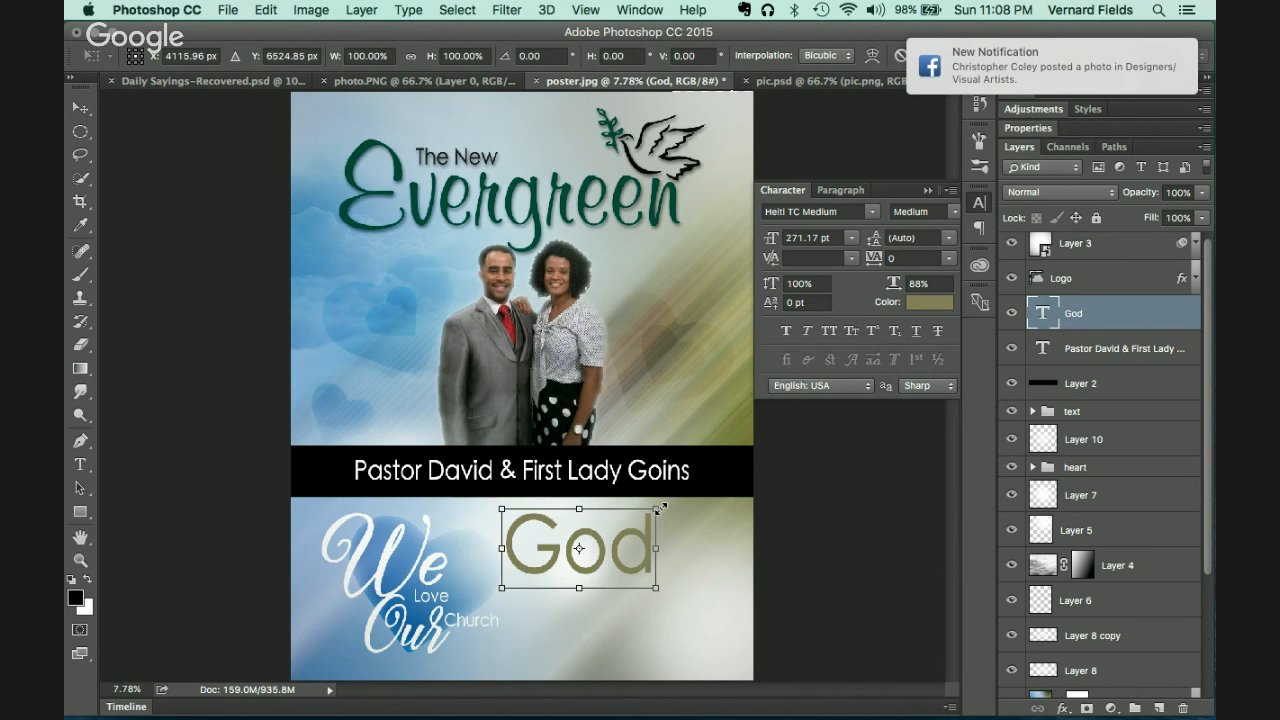
drag(660, 509, 654, 520)
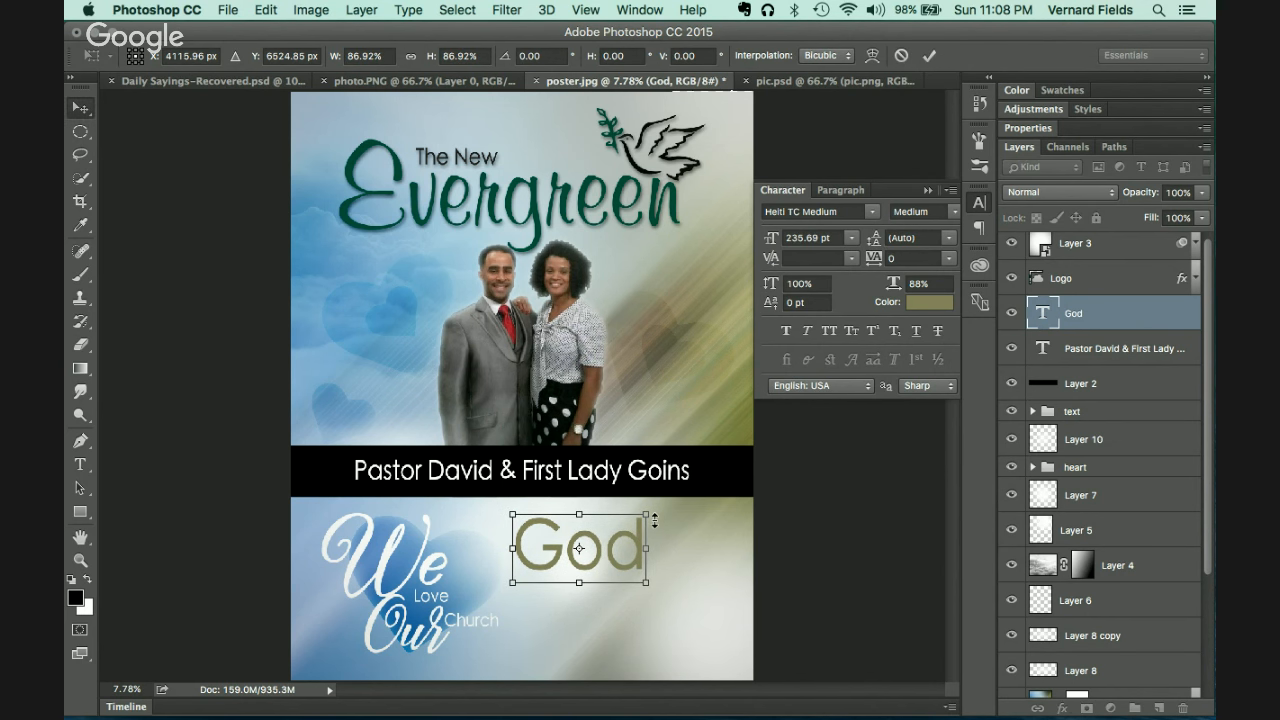
key(Return)
drag(617, 558, 749, 570)
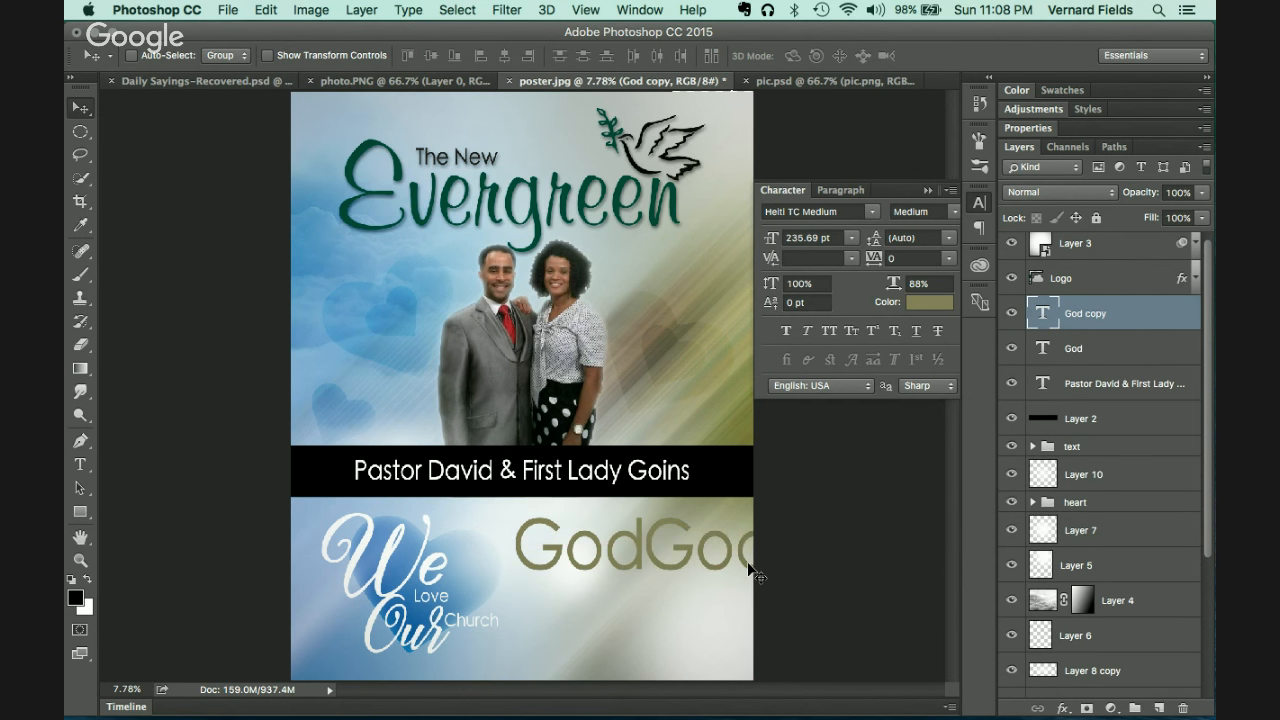
Step: Retype the God copy as the word 'Is'
key(t)
click(730, 550)
double_click(730, 550)
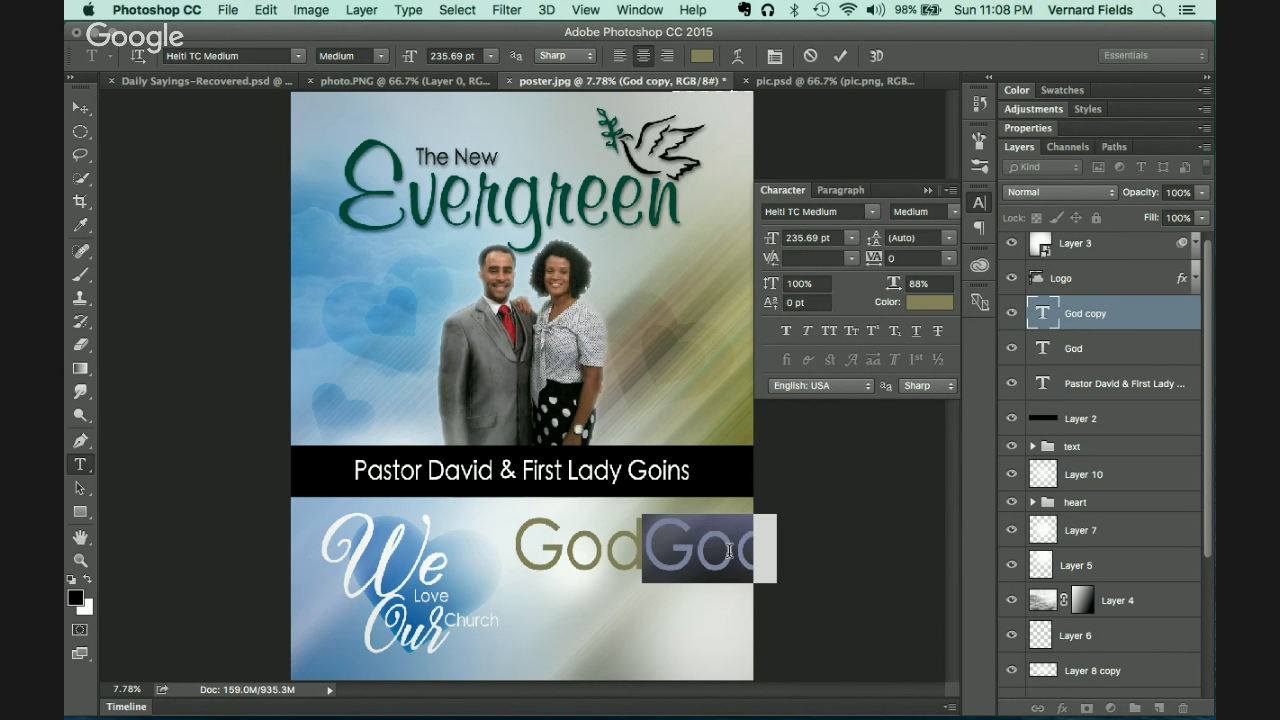
text(Is)
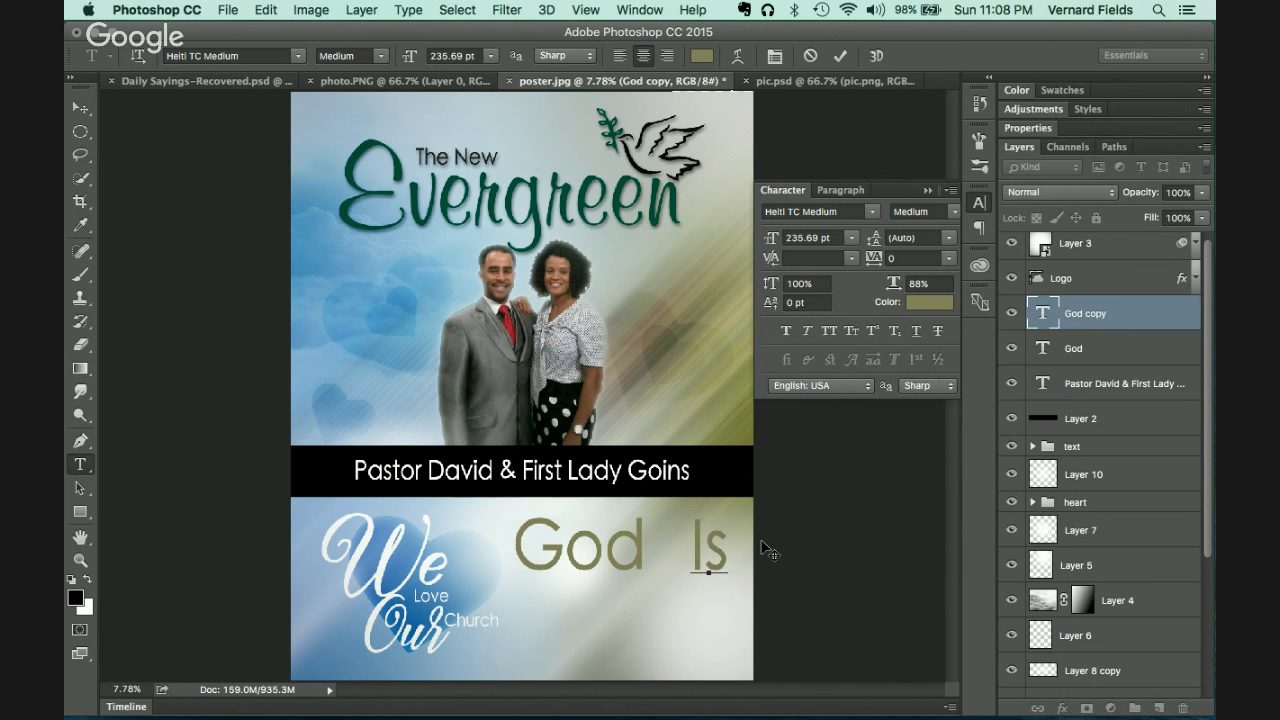
click(766, 549)
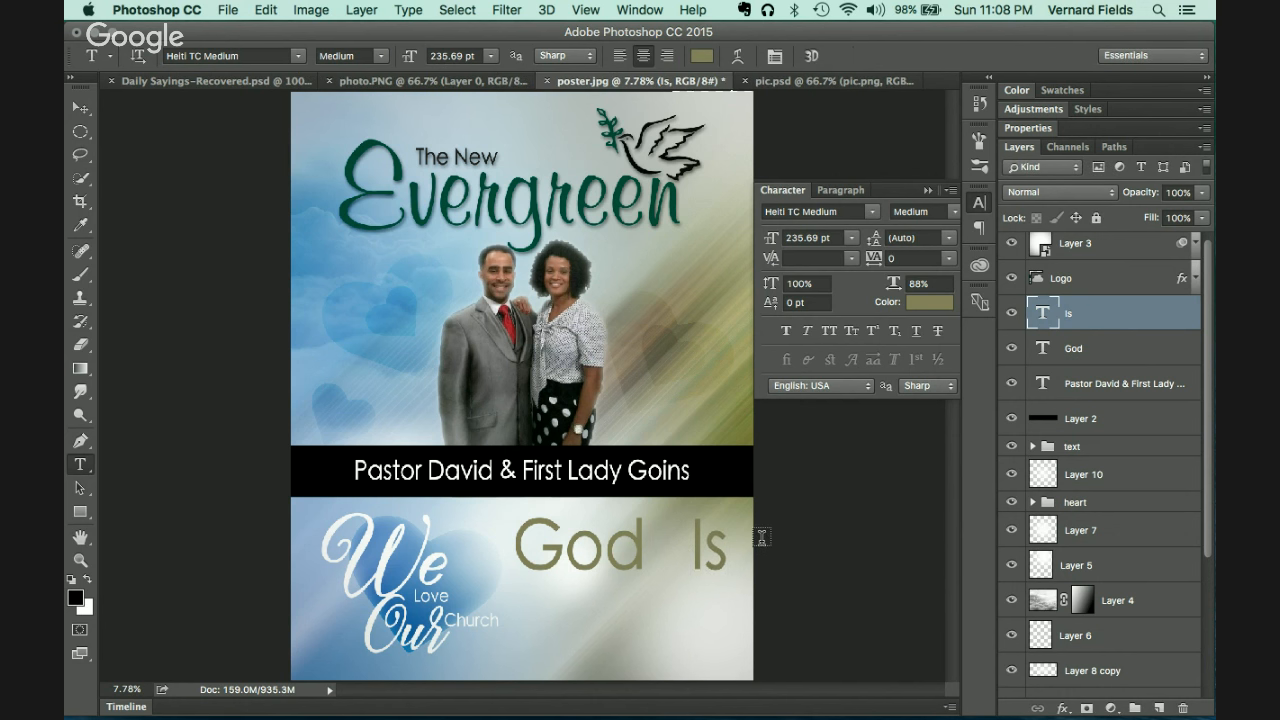
Step: Shrink Is to 152.21 pt, tuck it at God's upper right, and Alt-drag a copy below
key(super+t)
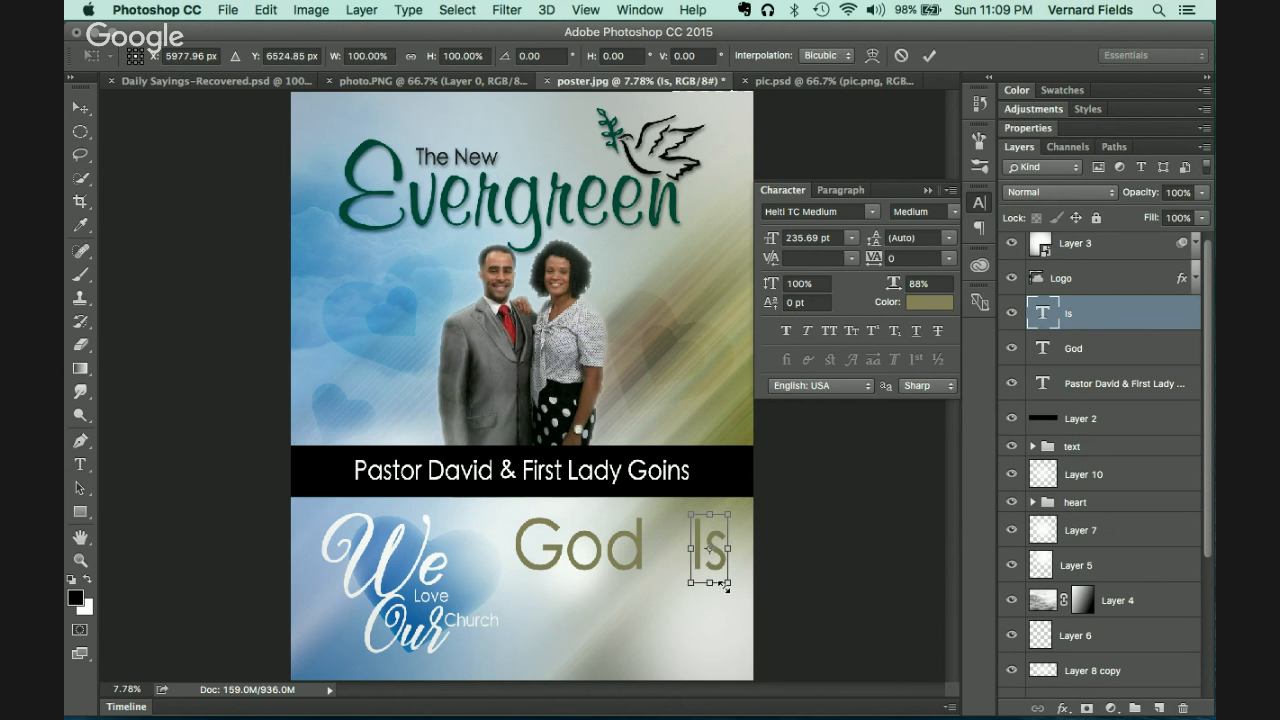
drag(722, 584, 719, 574)
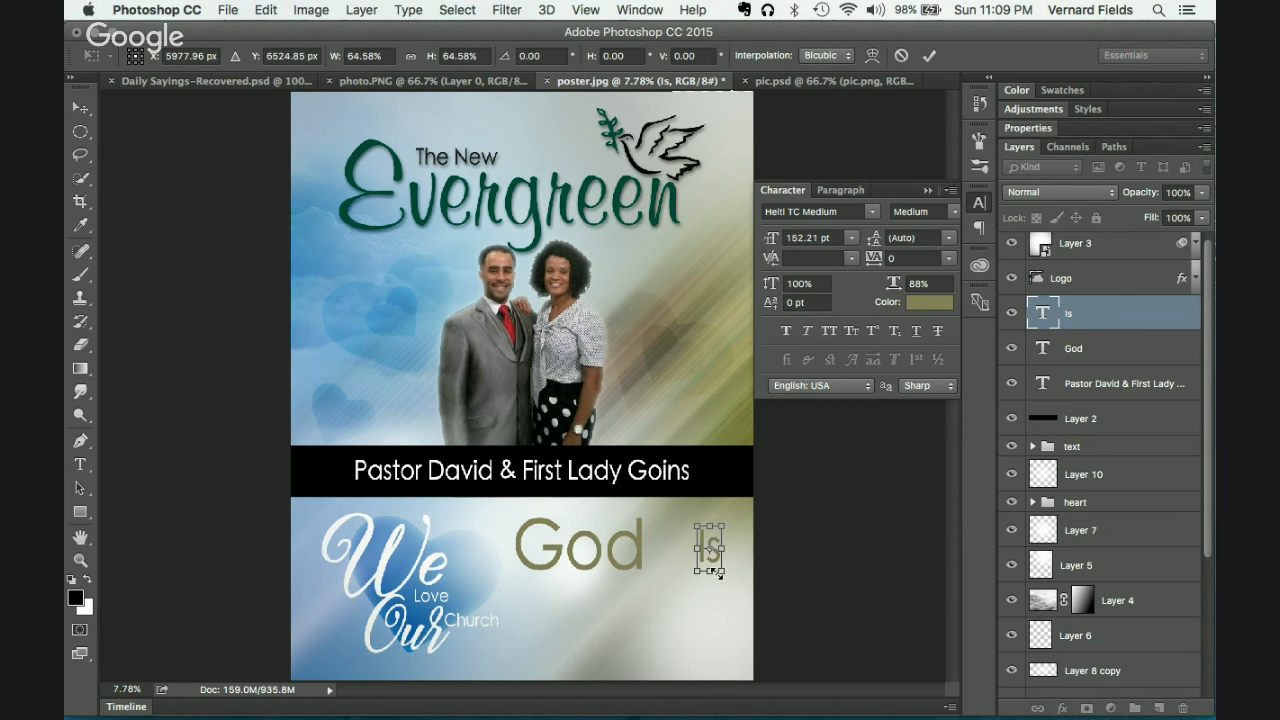
key(Return)
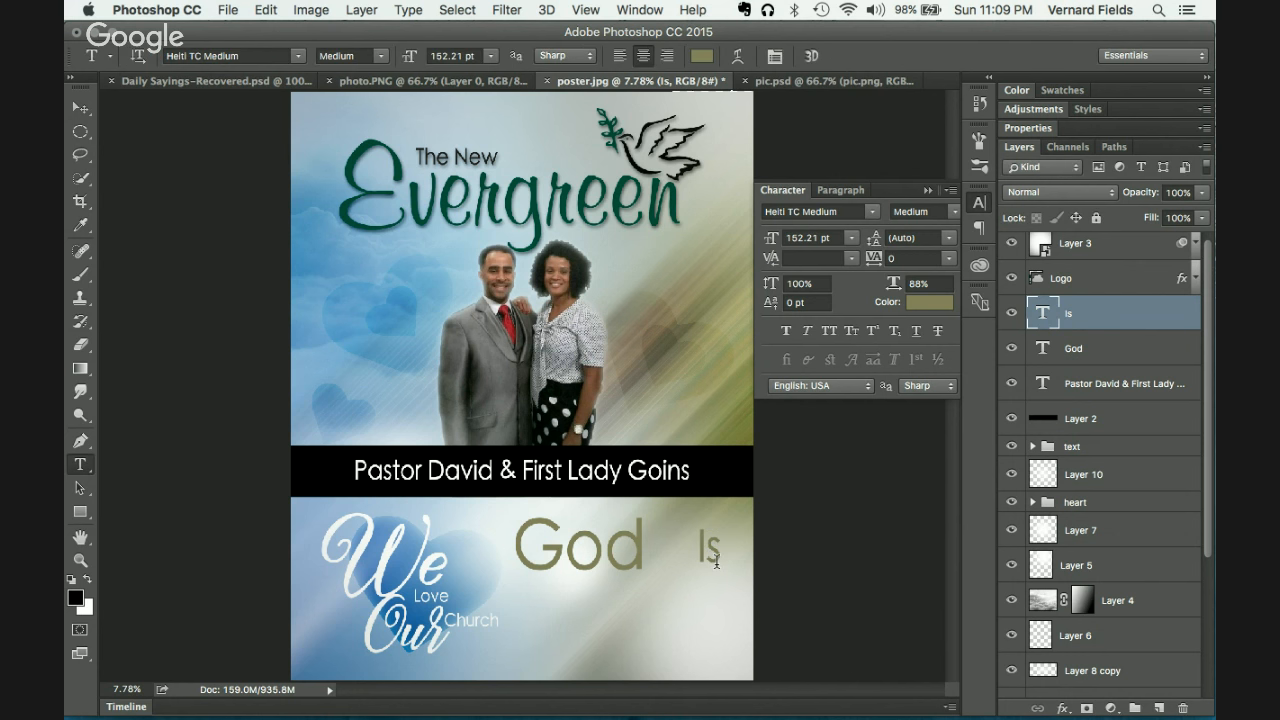
key(v)
drag(723, 571, 668, 553)
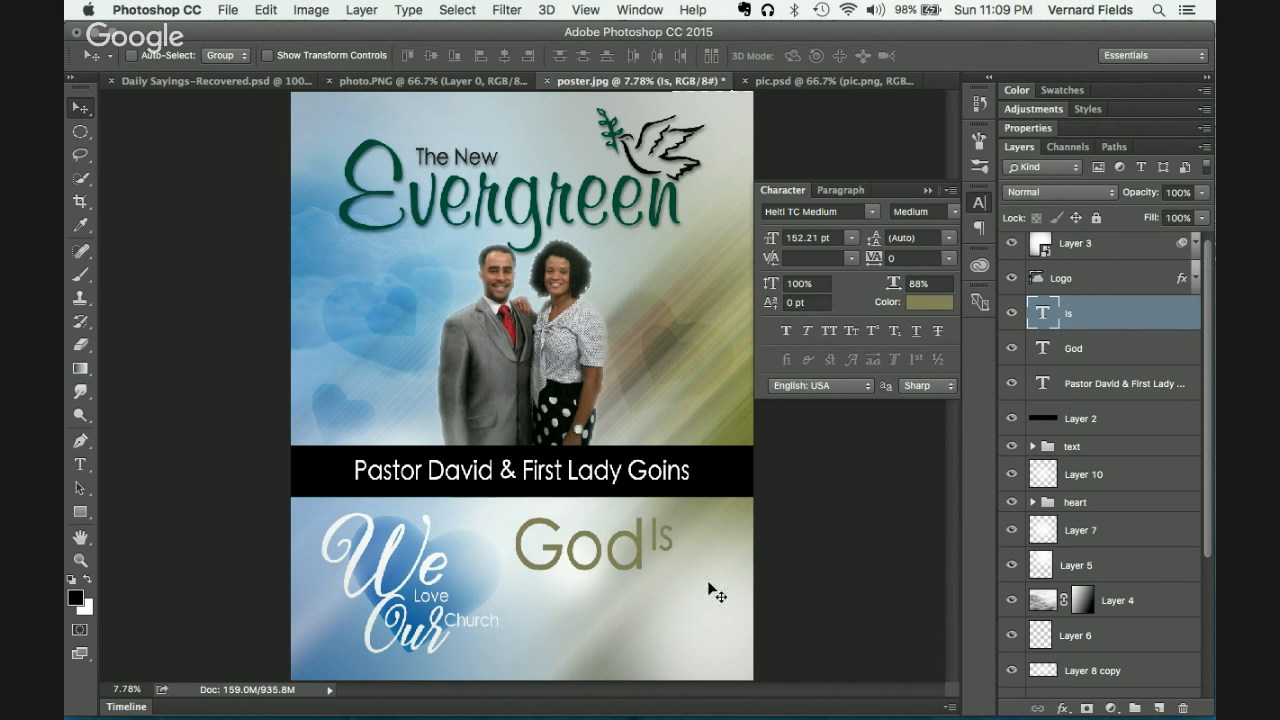
drag(670, 559, 670, 592)
Step: Retype the lower Is copy as 'Doing' and move it right
key(t)
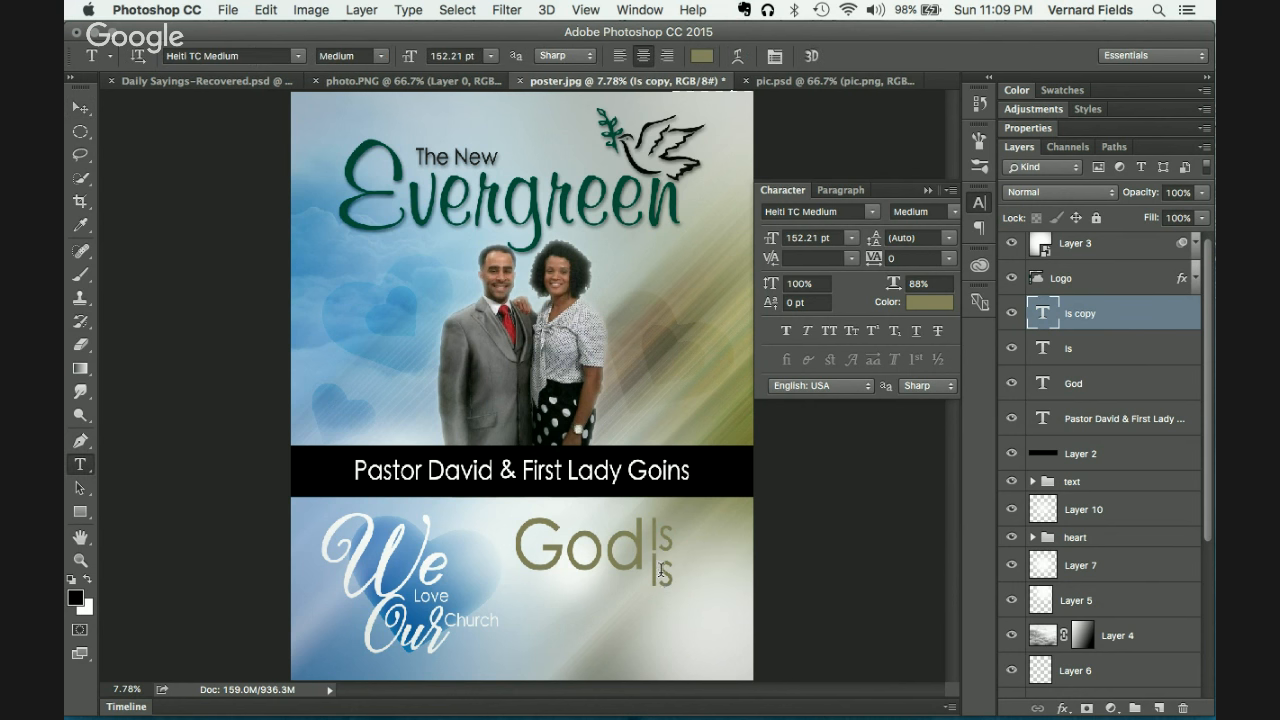
double_click(659, 570)
text(Doing)
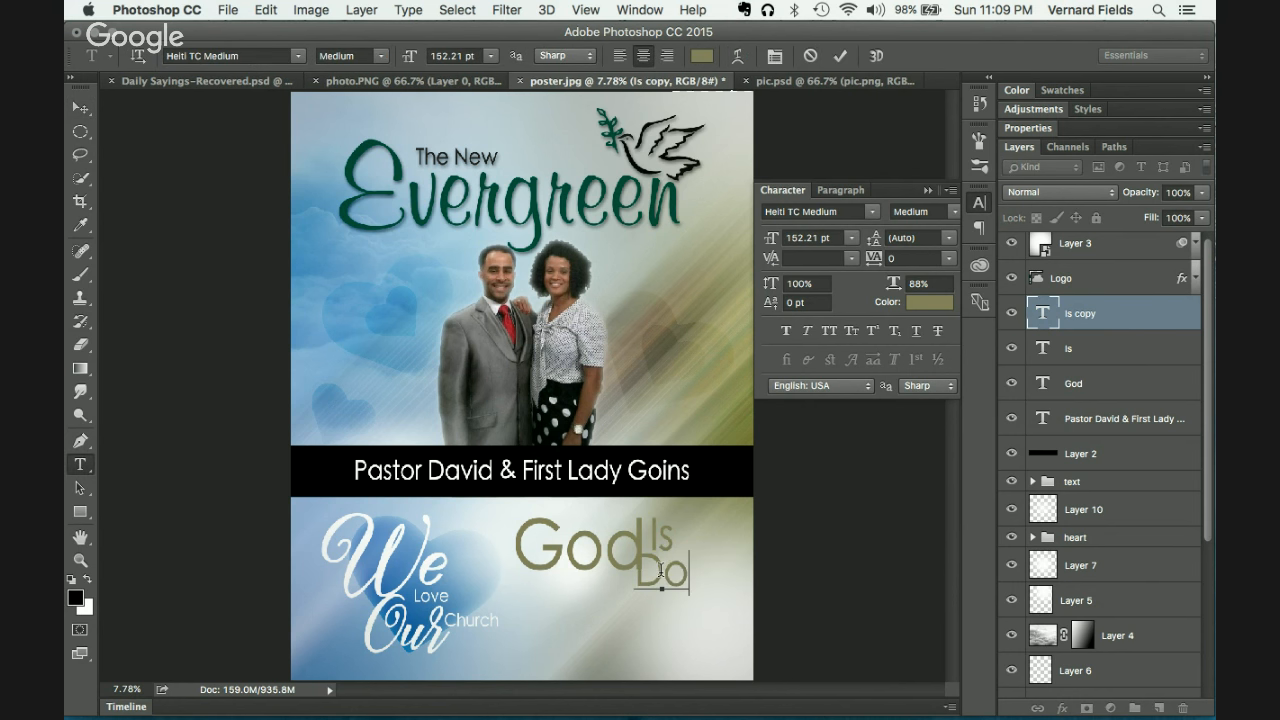
key(ctrl+Return)
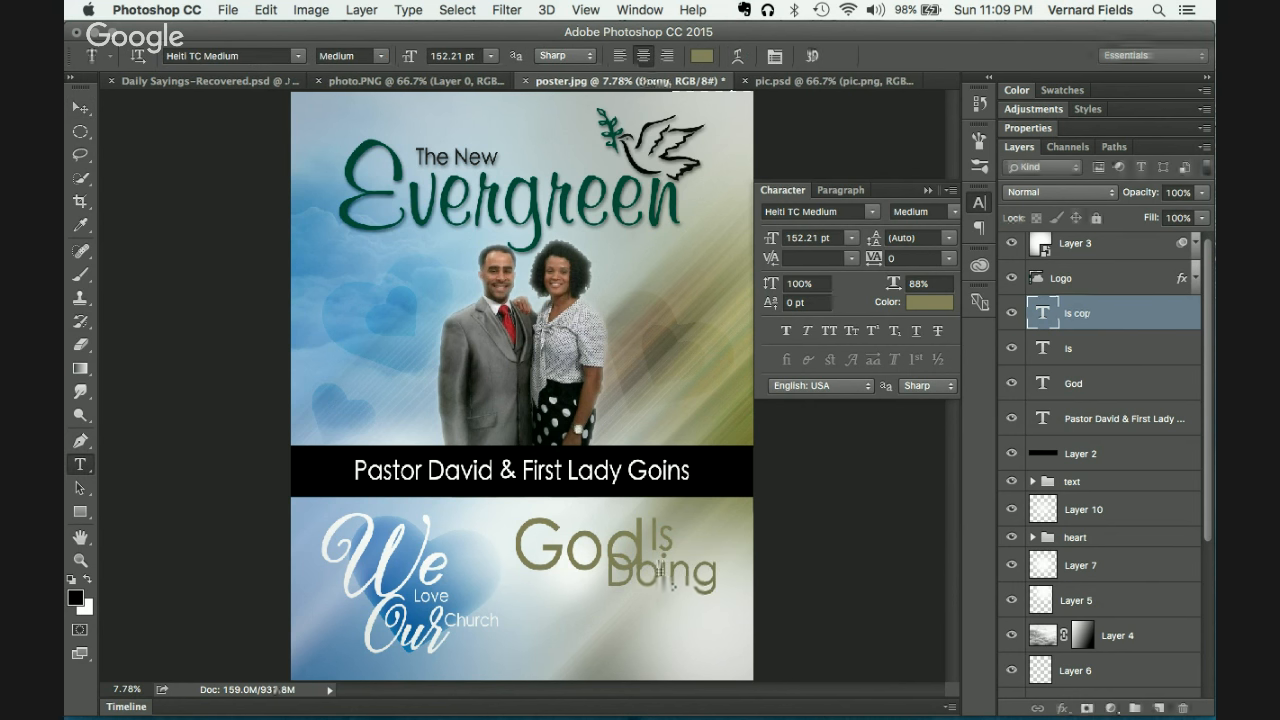
key(v)
drag(680, 581, 727, 604)
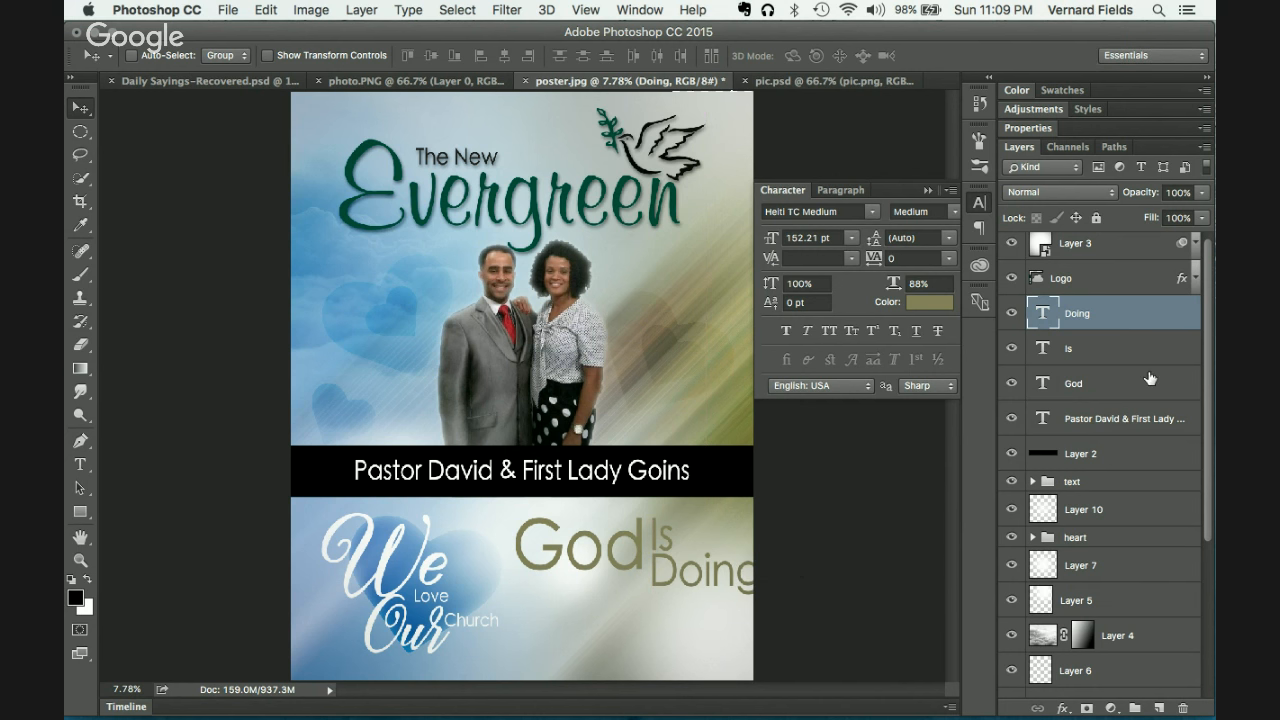
Step: Shrink Is and Doing together against God, then Alt-drag an Is copy below God
shift+click(1123, 347)
key(super+t)
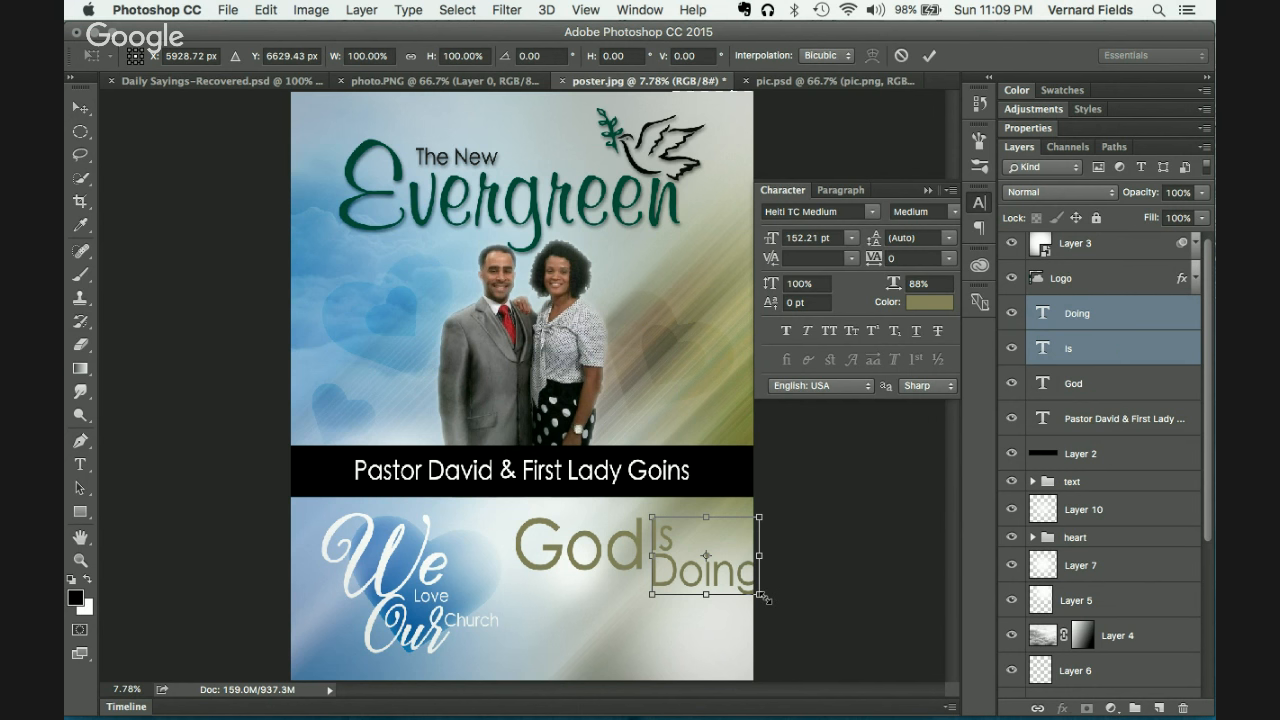
drag(763, 597, 741, 576)
key(Return)
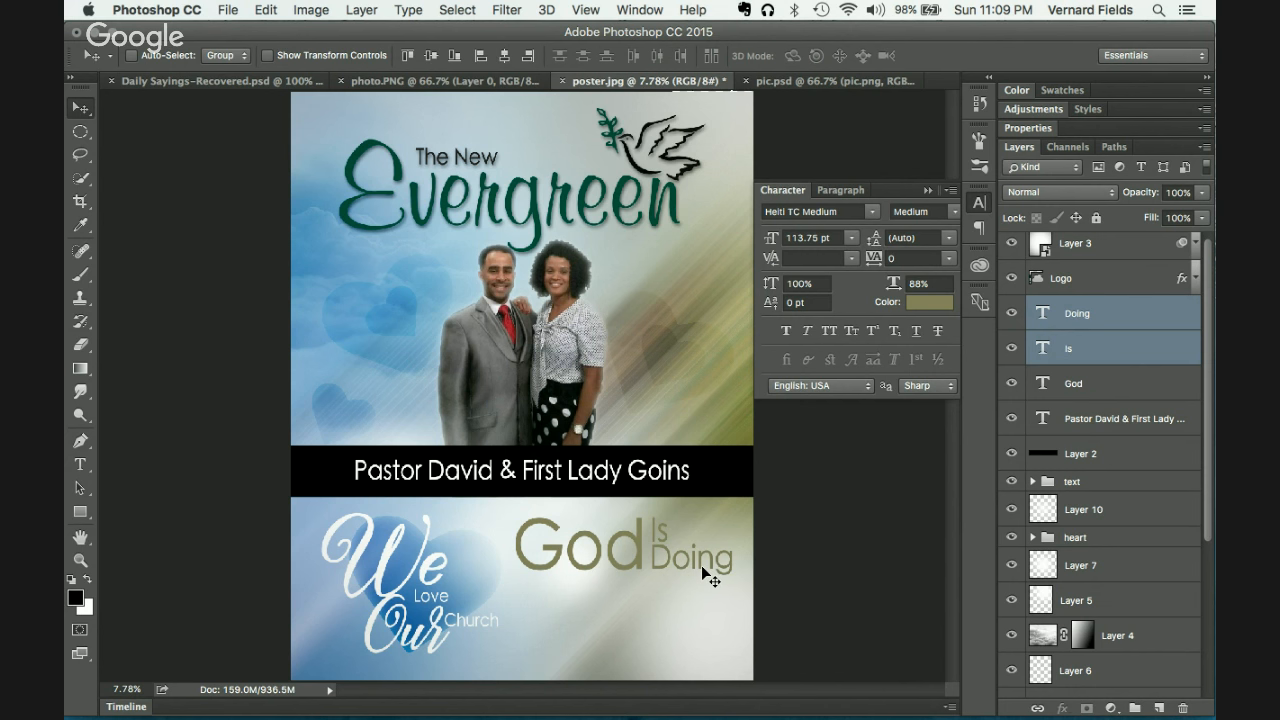
drag(702, 568, 701, 573)
click(1131, 357)
drag(669, 604, 556, 677)
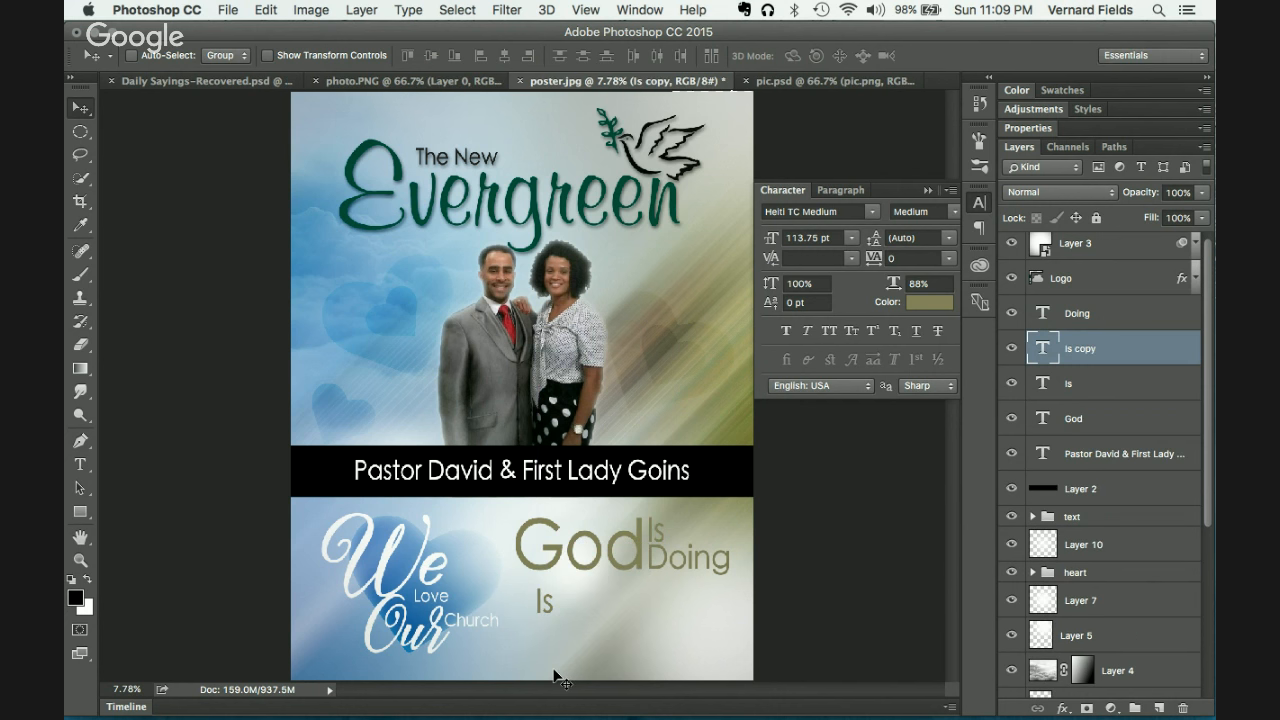
Step: Retype the Is copy as 'A', then duplicate it to the right as 'New'
key(t)
double_click(542, 601)
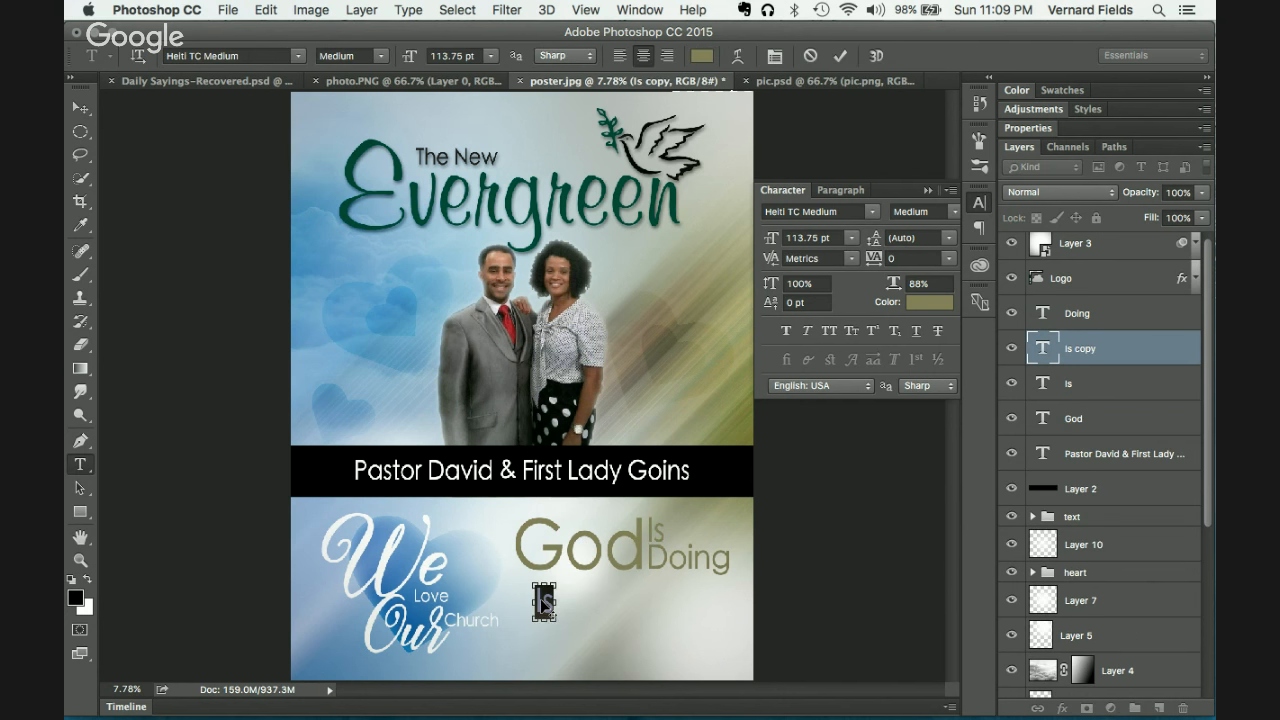
text(A)
key(super+Return)
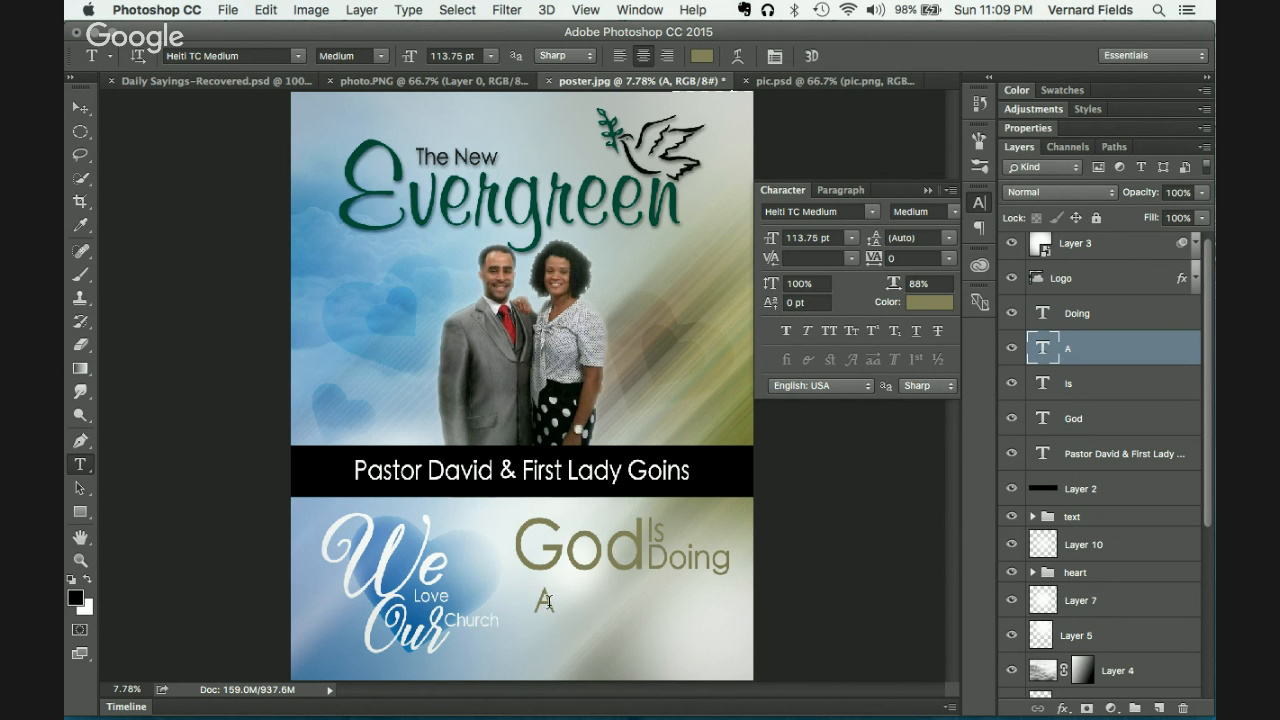
click(80, 107)
drag(564, 628, 622, 640)
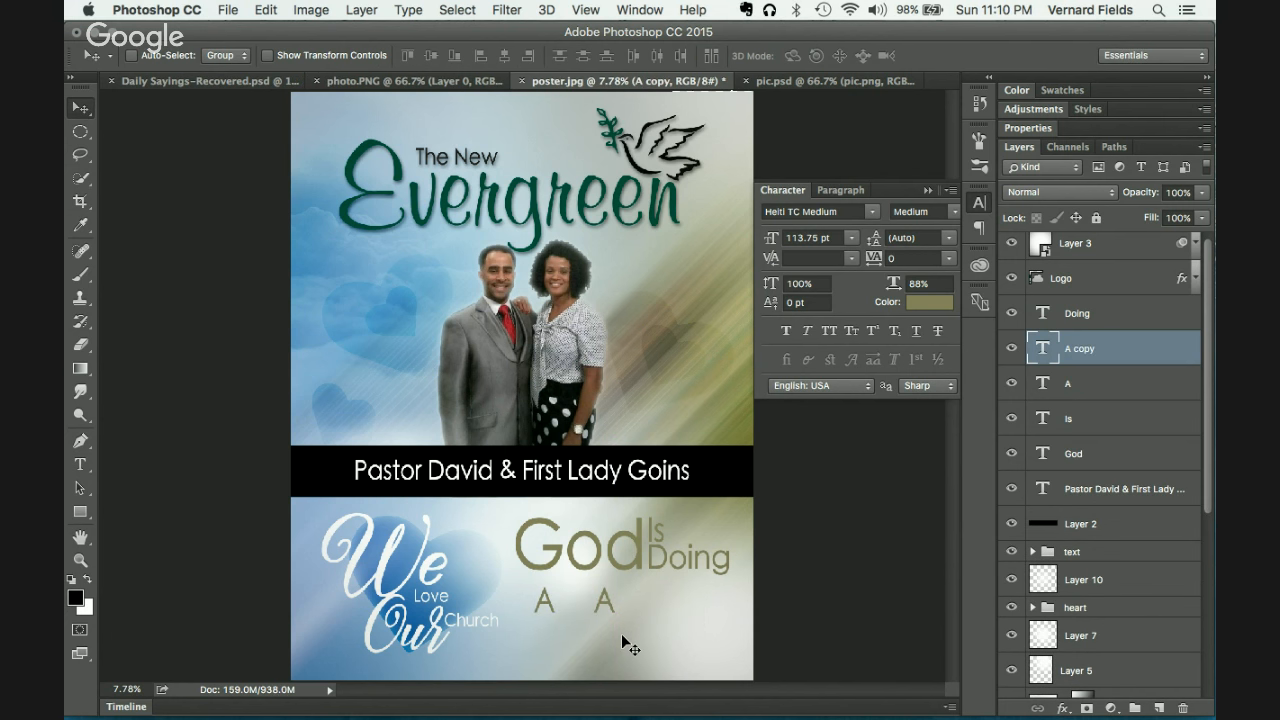
key(t)
double_click(604, 600)
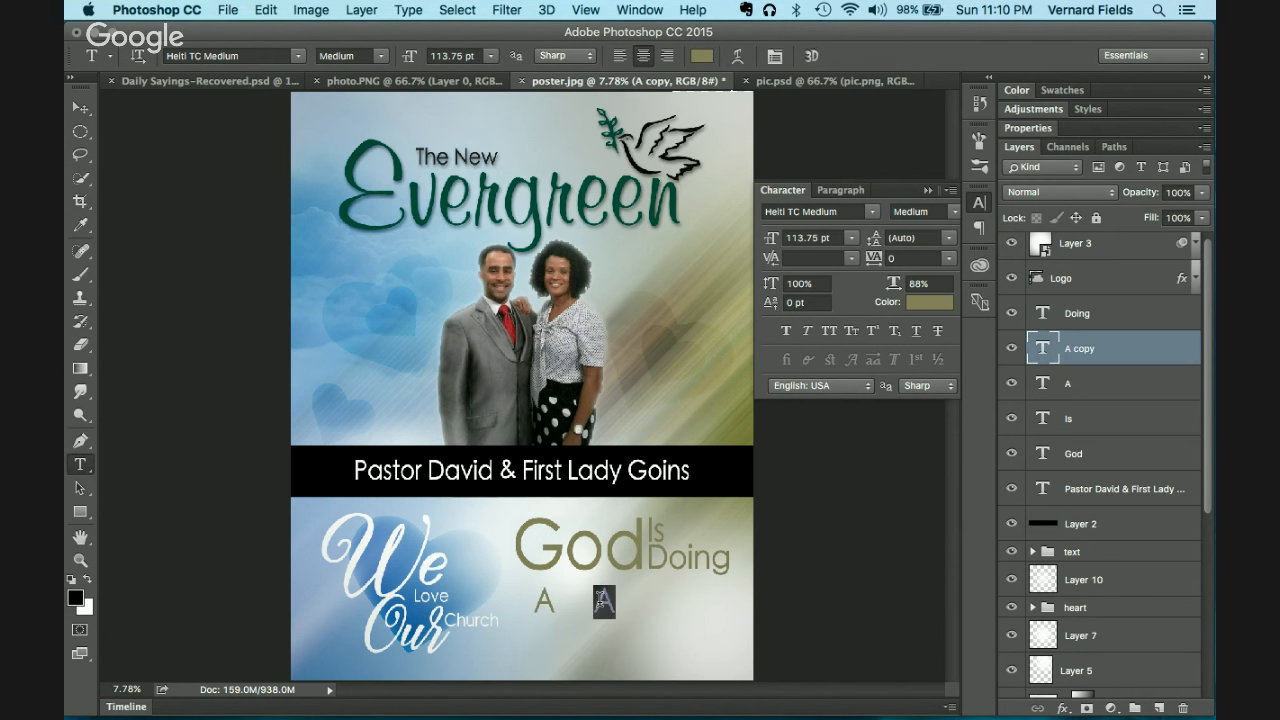
text(N)
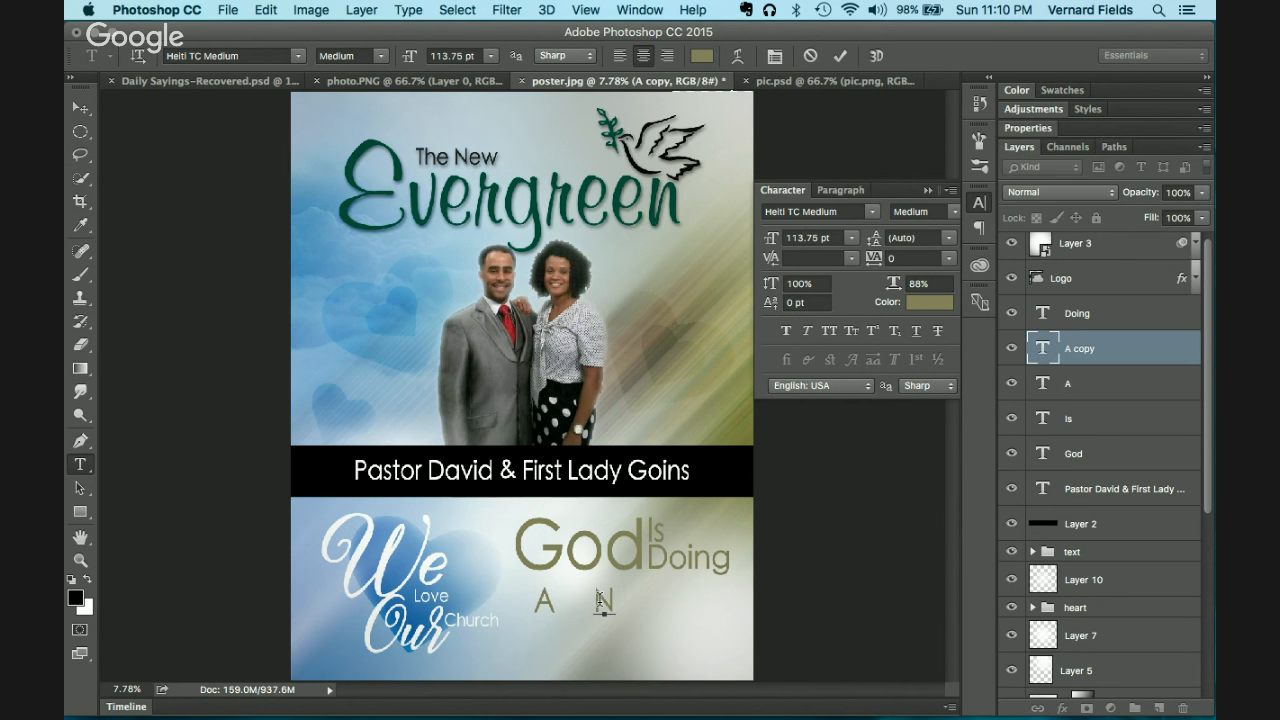
text(ew)
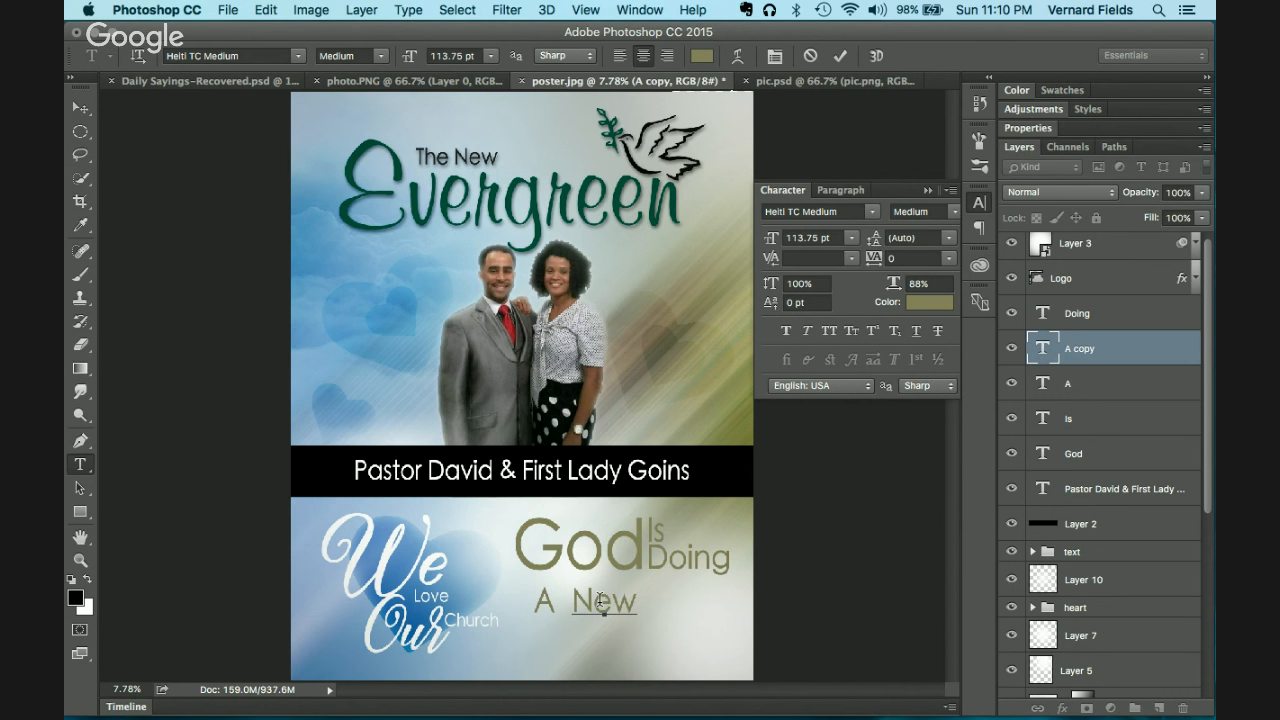
key(ctrl+Return)
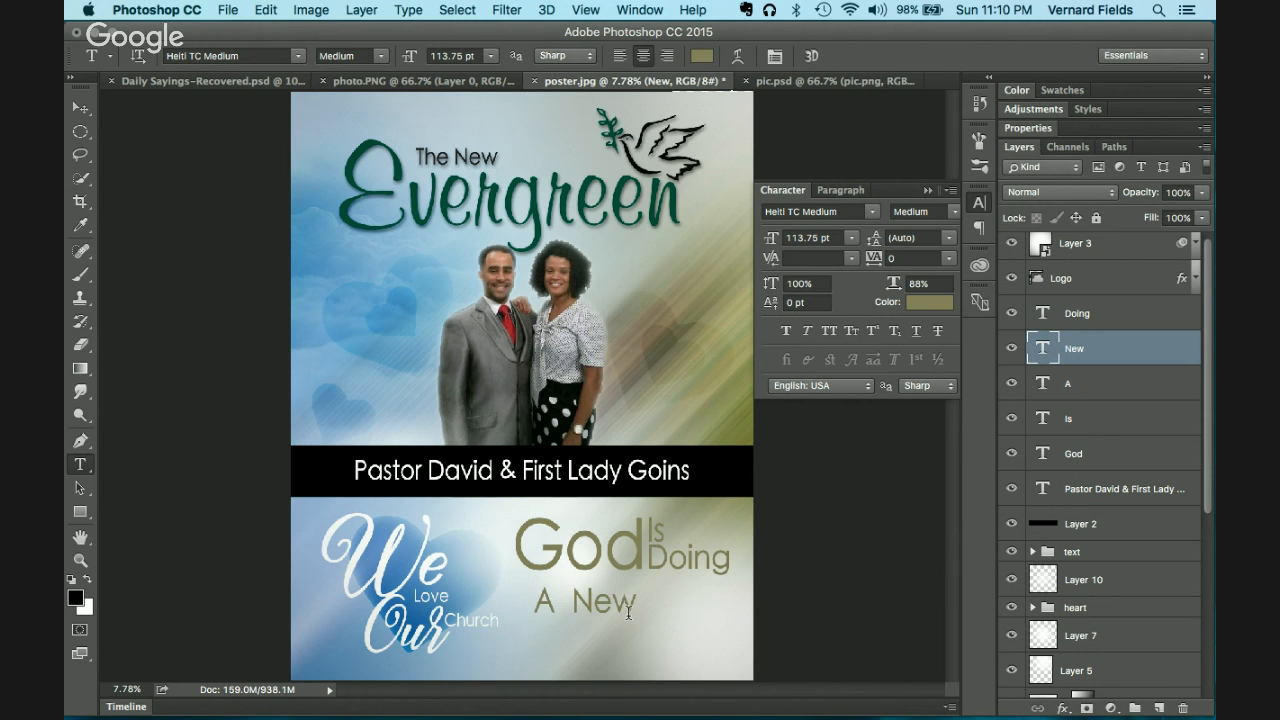
Step: Duplicate New, retype it as 'Thing', and place it beneath New
click(79, 106)
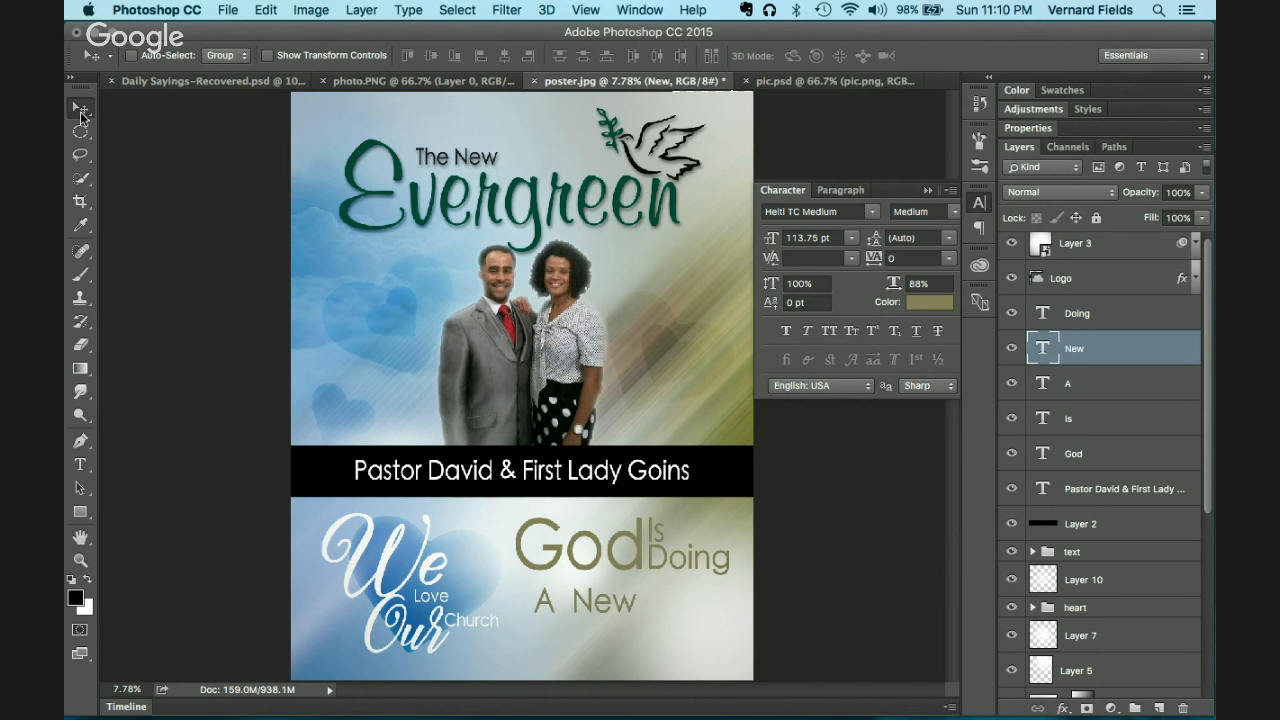
drag(604, 607, 648, 640)
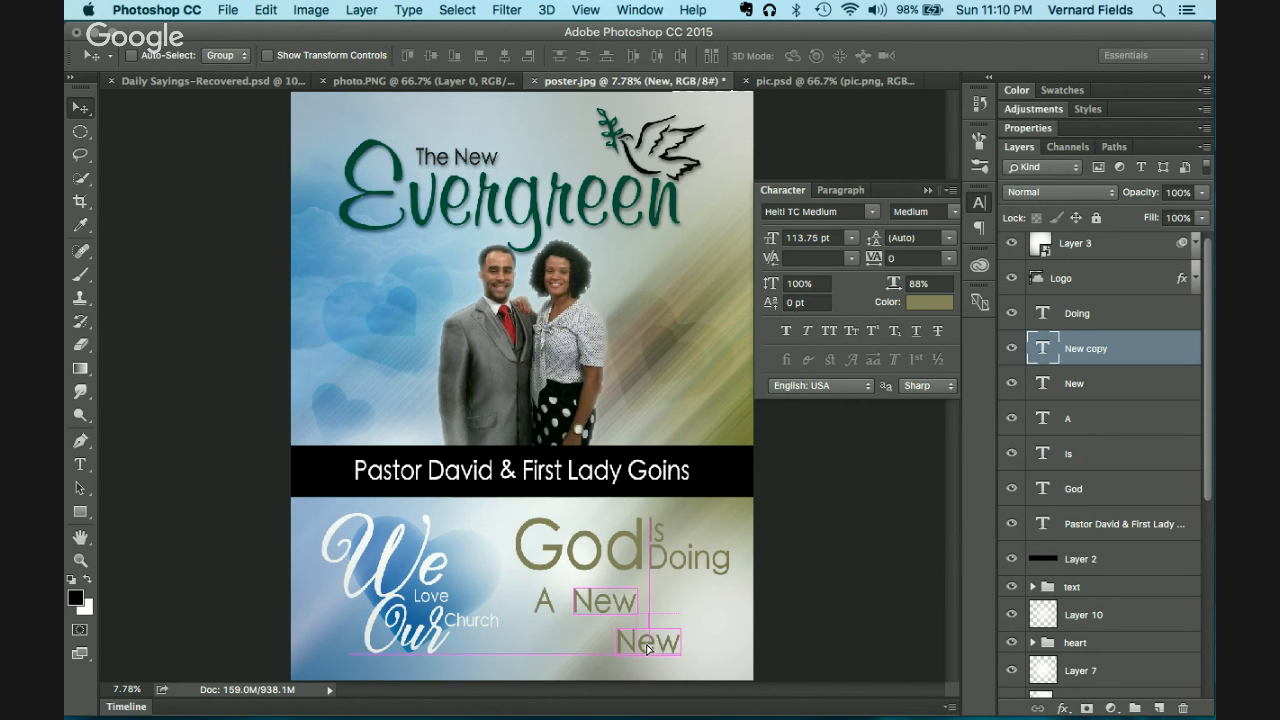
key(t)
double_click(647, 638)
text(Thing)
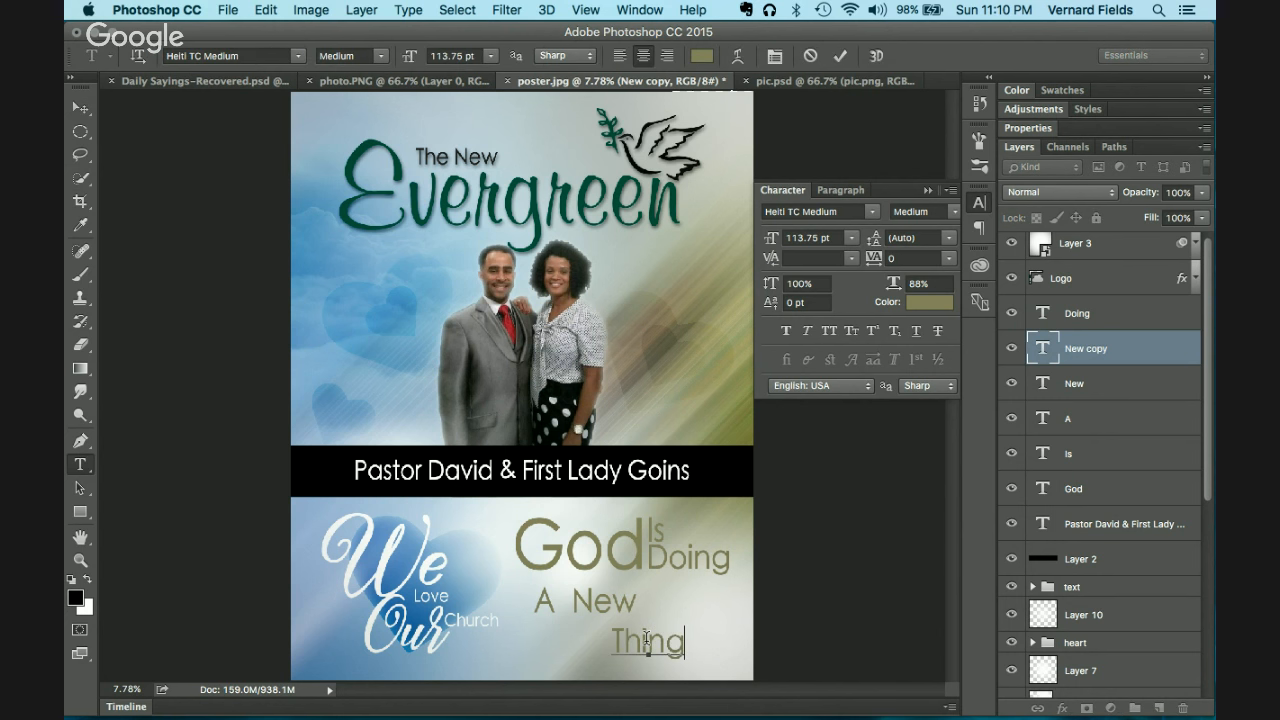
click(79, 106)
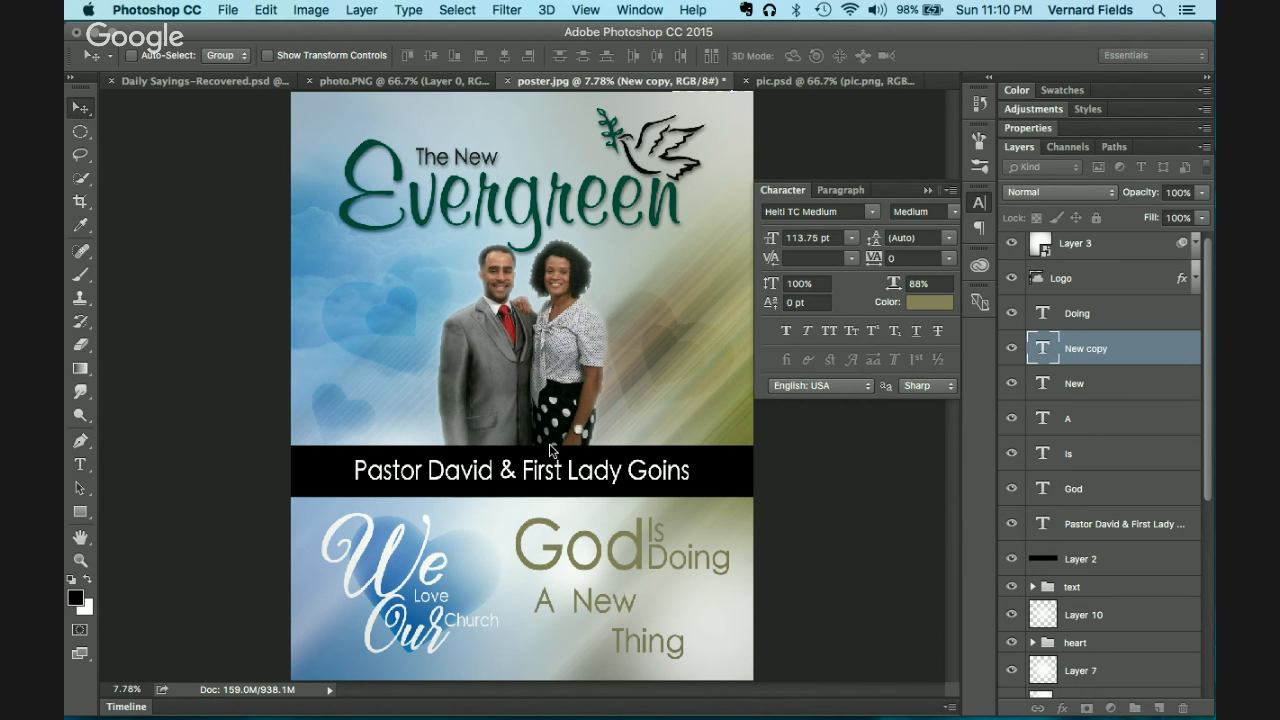
drag(665, 655, 616, 636)
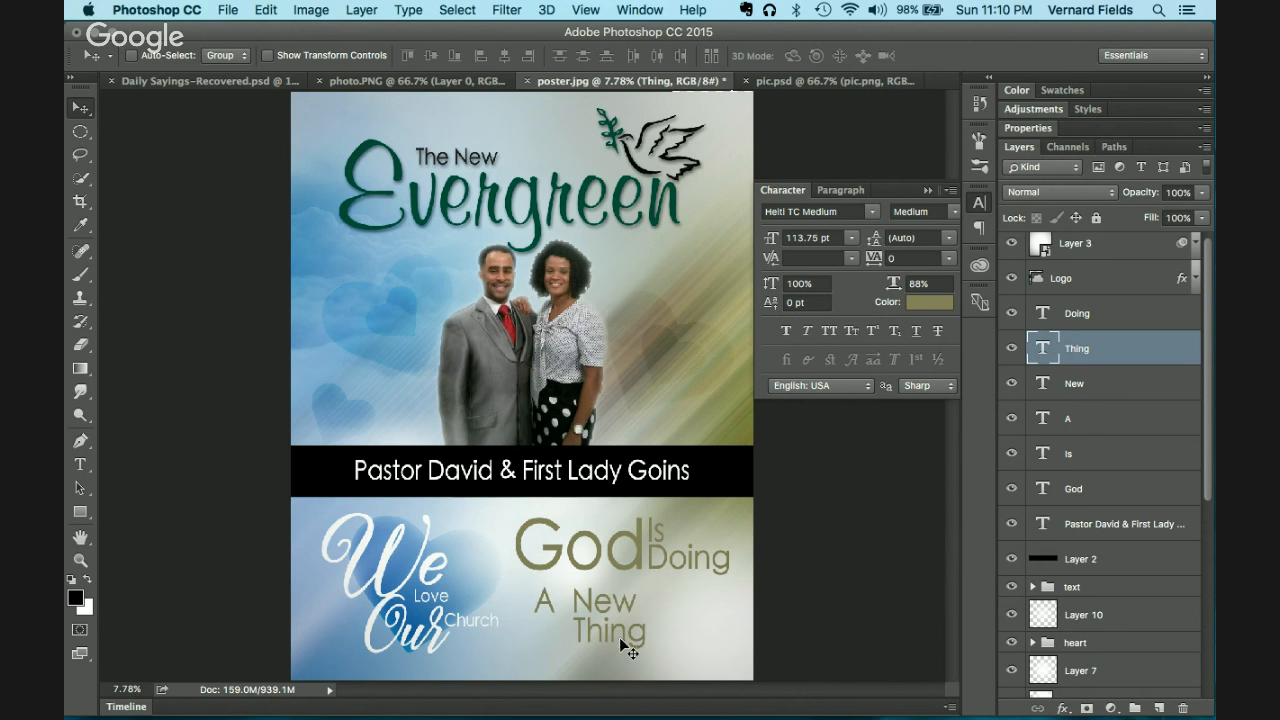
Step: Nudge Thing left and scale the A up to 110.2 pt
drag(618, 639, 614, 639)
click(1100, 418)
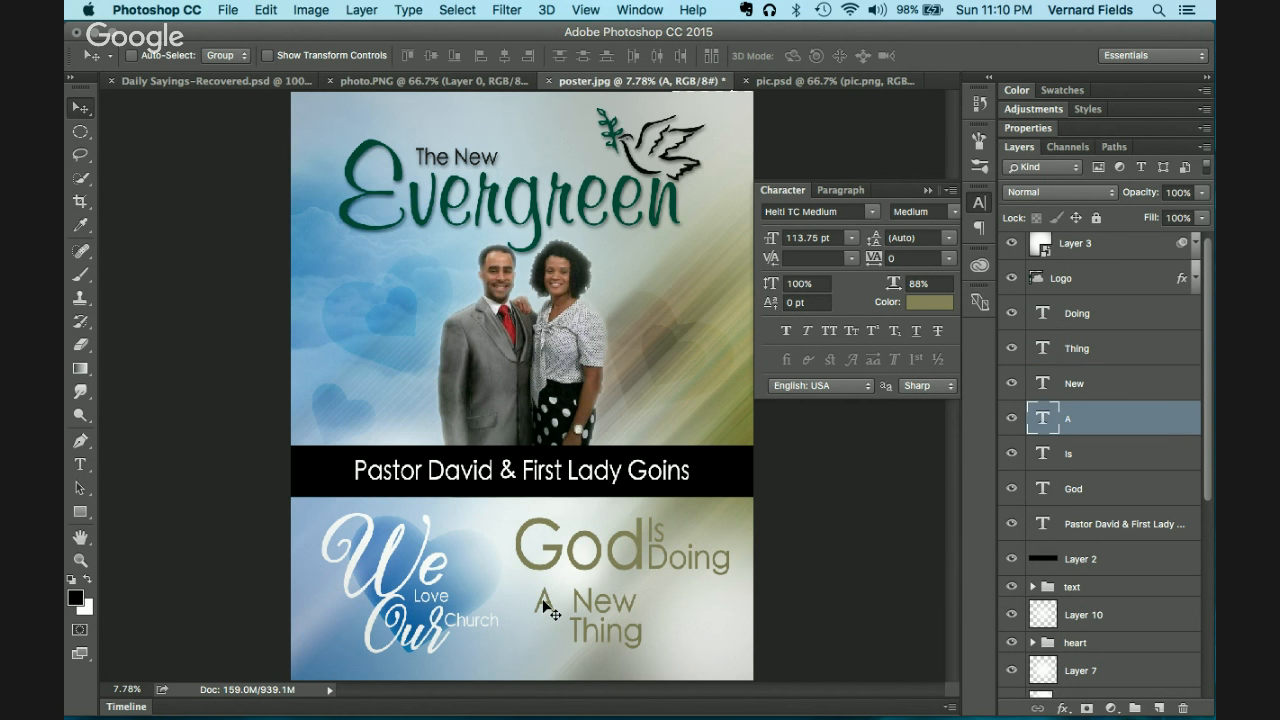
key(super+t)
mouse_move(556, 620)
mouse_down()
mouse_move(580, 664)
mouse_move(545, 628)
mouse_up()
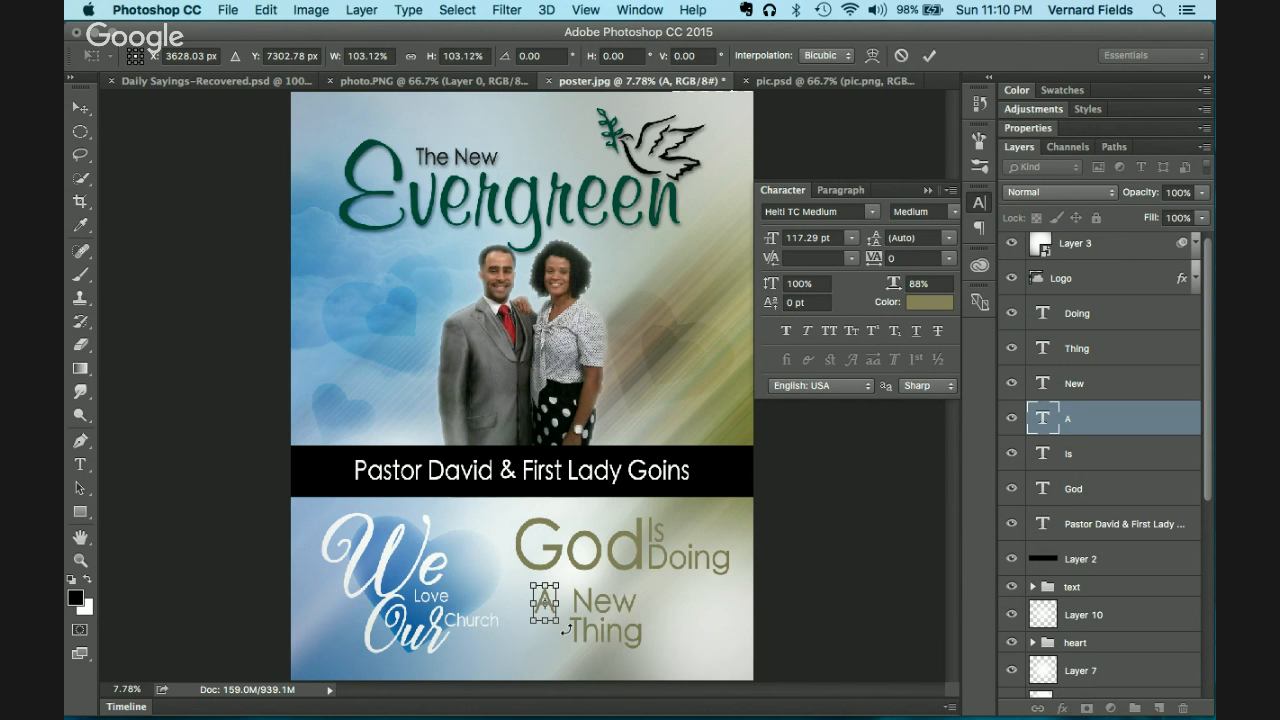
mouse_move(533, 626)
mouse_down()
mouse_move(514, 670)
mouse_move(522, 649)
mouse_up()
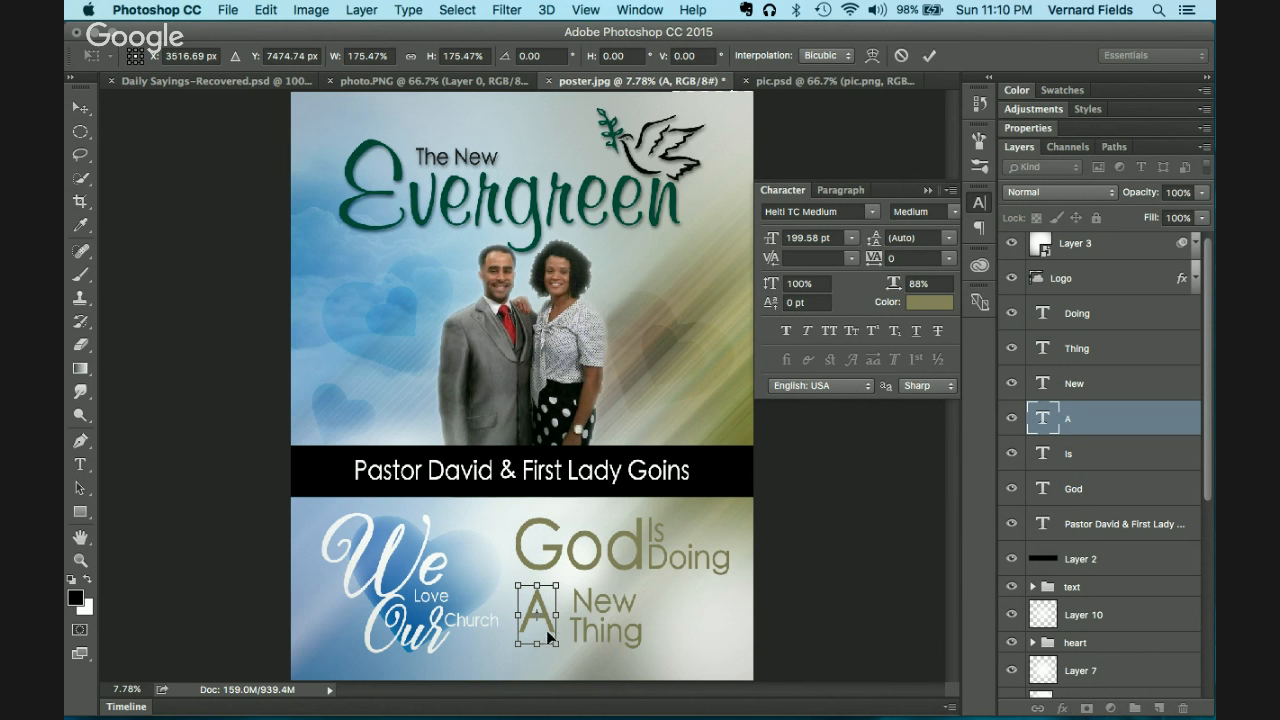
drag(517, 645, 565, 603)
key(Return)
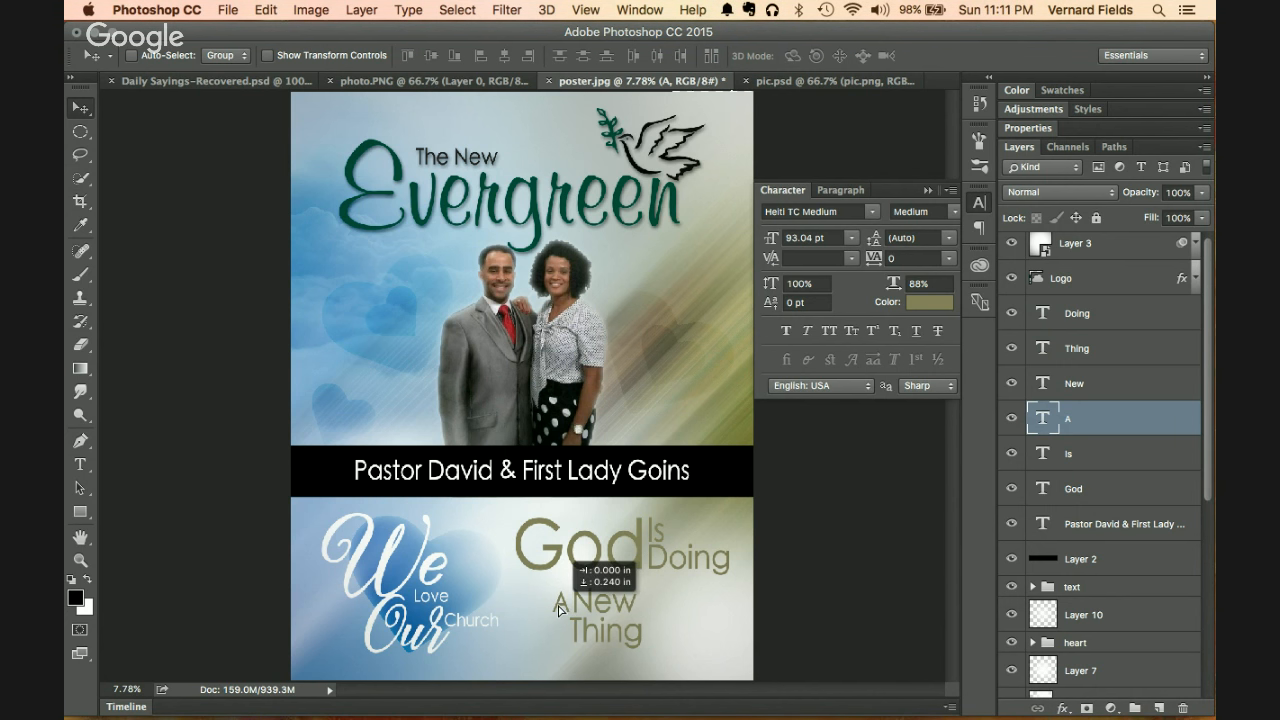
key(super+t)
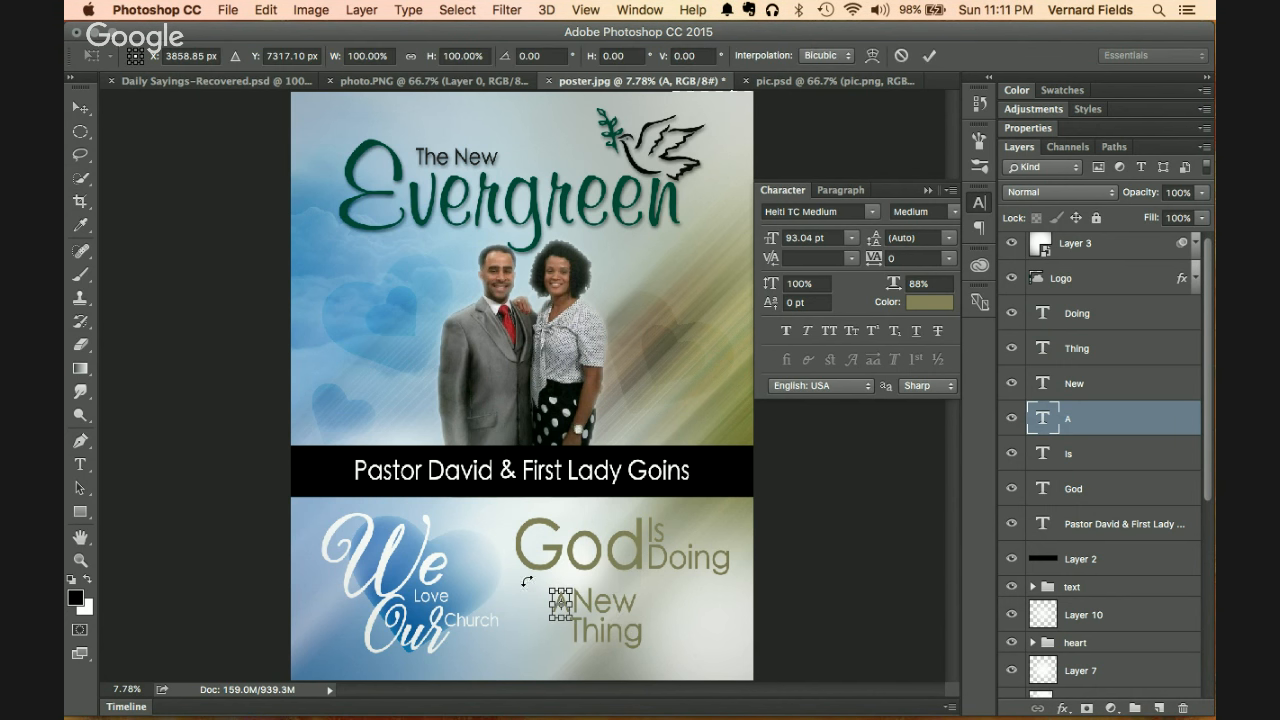
drag(550, 589, 541, 583)
key(Return)
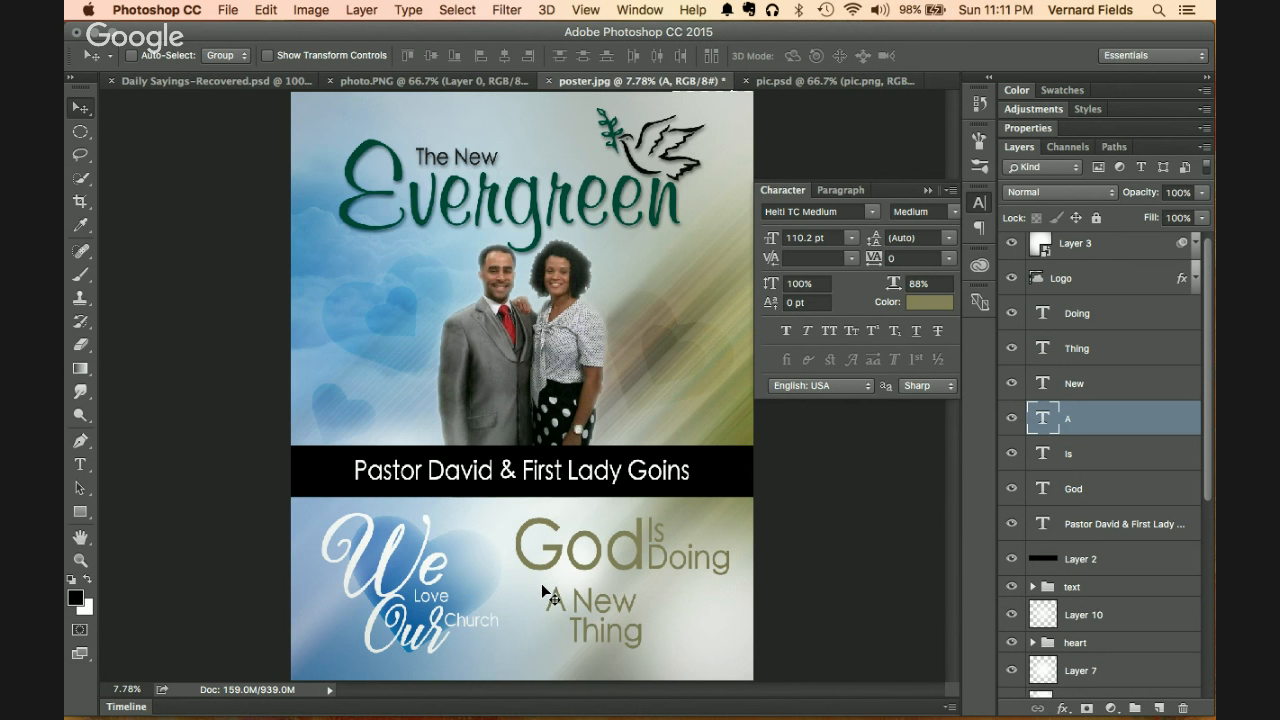
Step: Nudge the word New slightly left and add Thing to the selection
click(1112, 388)
key(shift+Left)
key(shift+Left)
key(shift+Left)
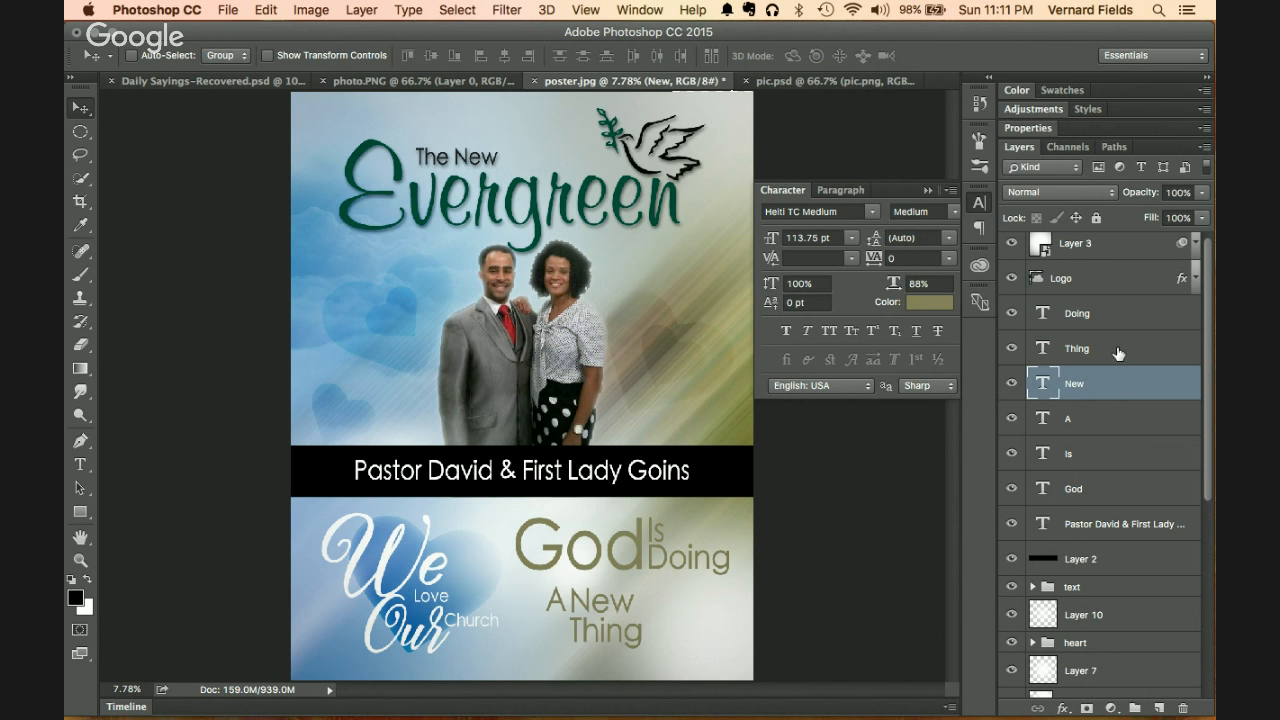
shift+click(1117, 352)
Step: Scale New and Thing up to about 131%, then move A and New right
key(ctrl+t)
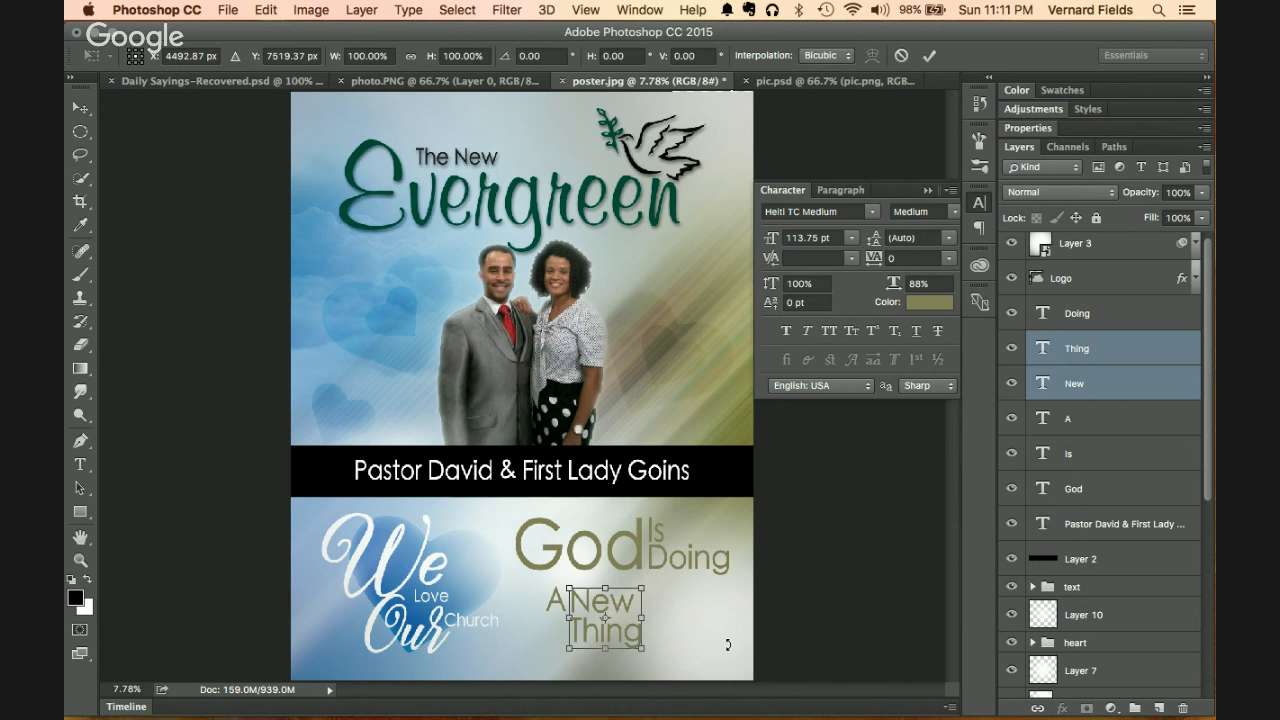
drag(641, 648, 668, 665)
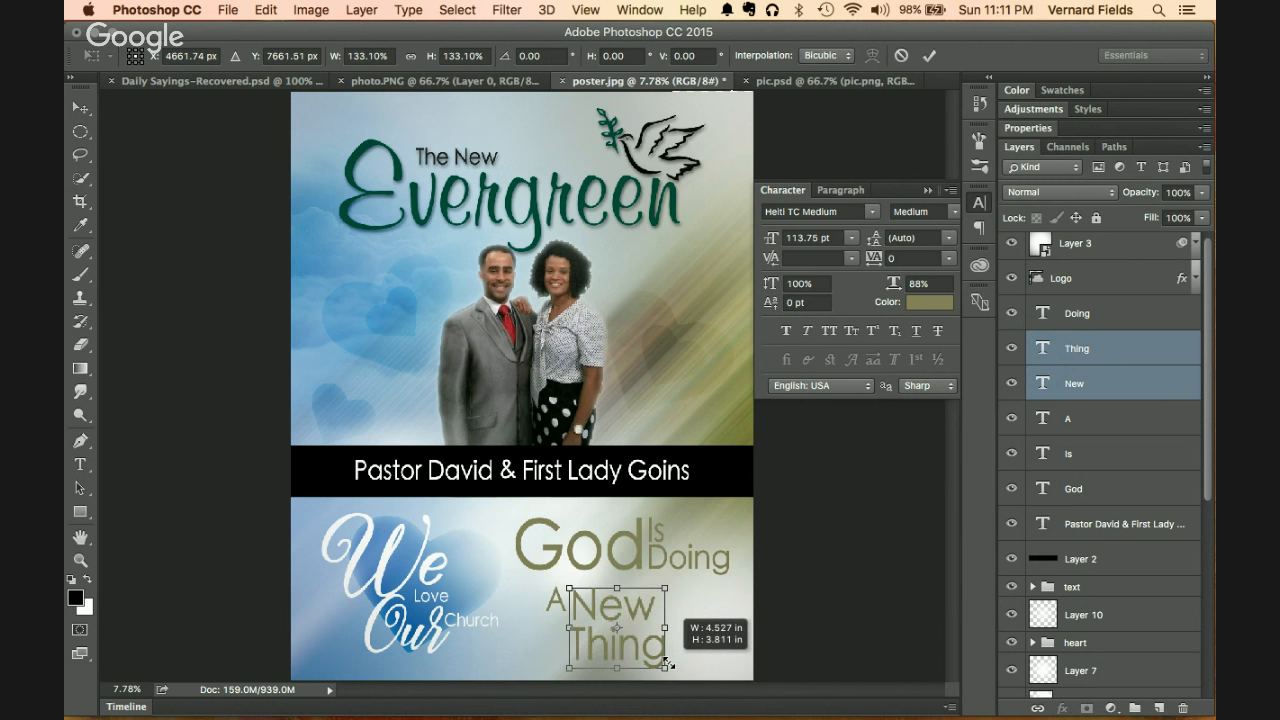
key(Return)
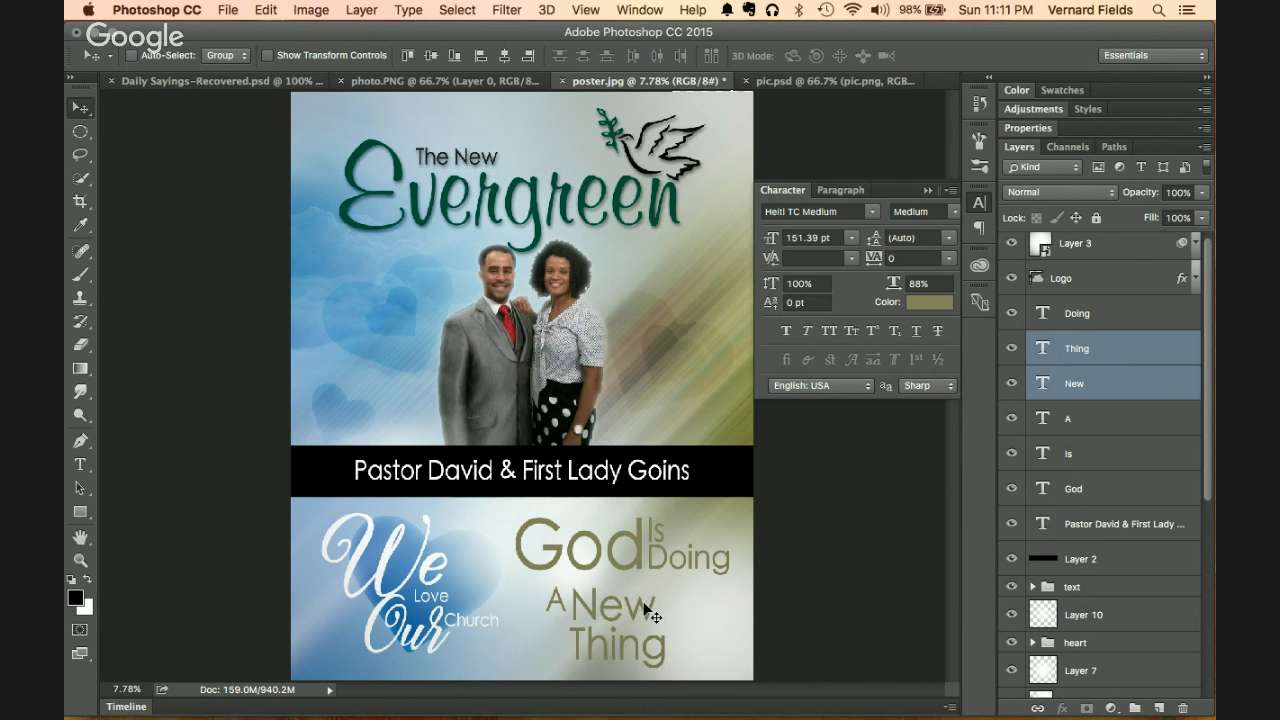
click(1127, 385)
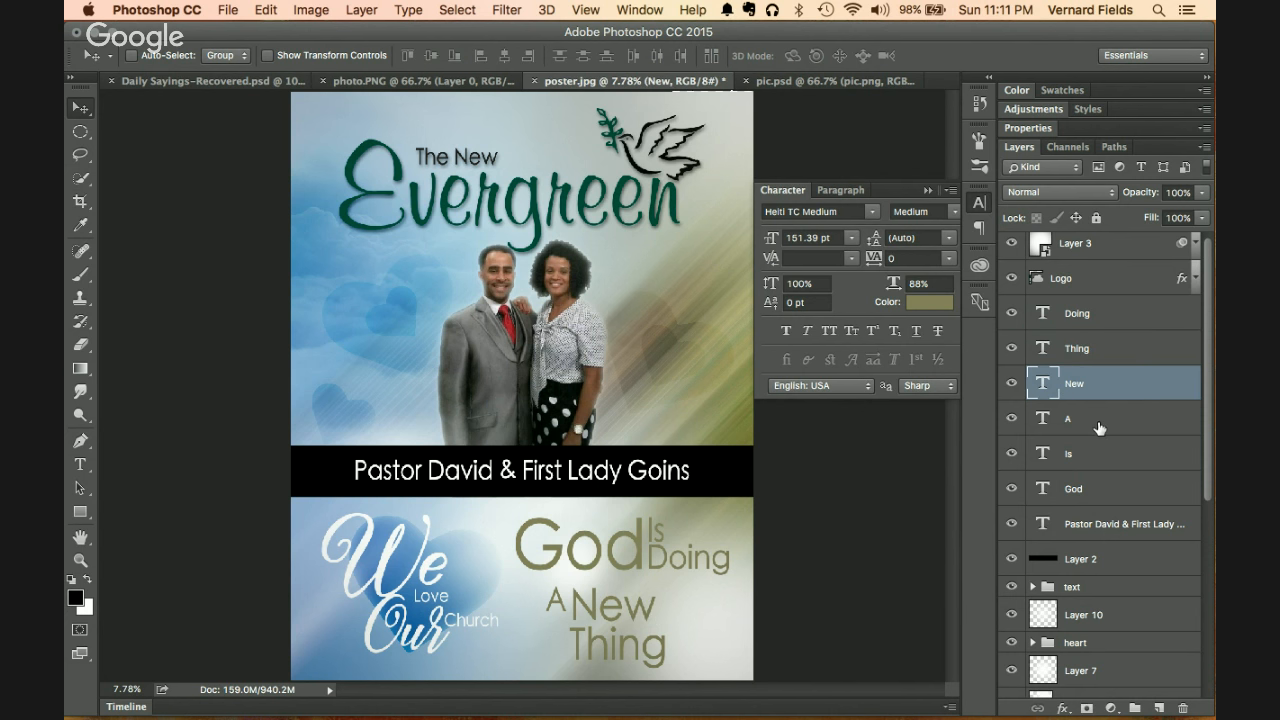
shift+click(1099, 428)
drag(619, 612, 650, 628)
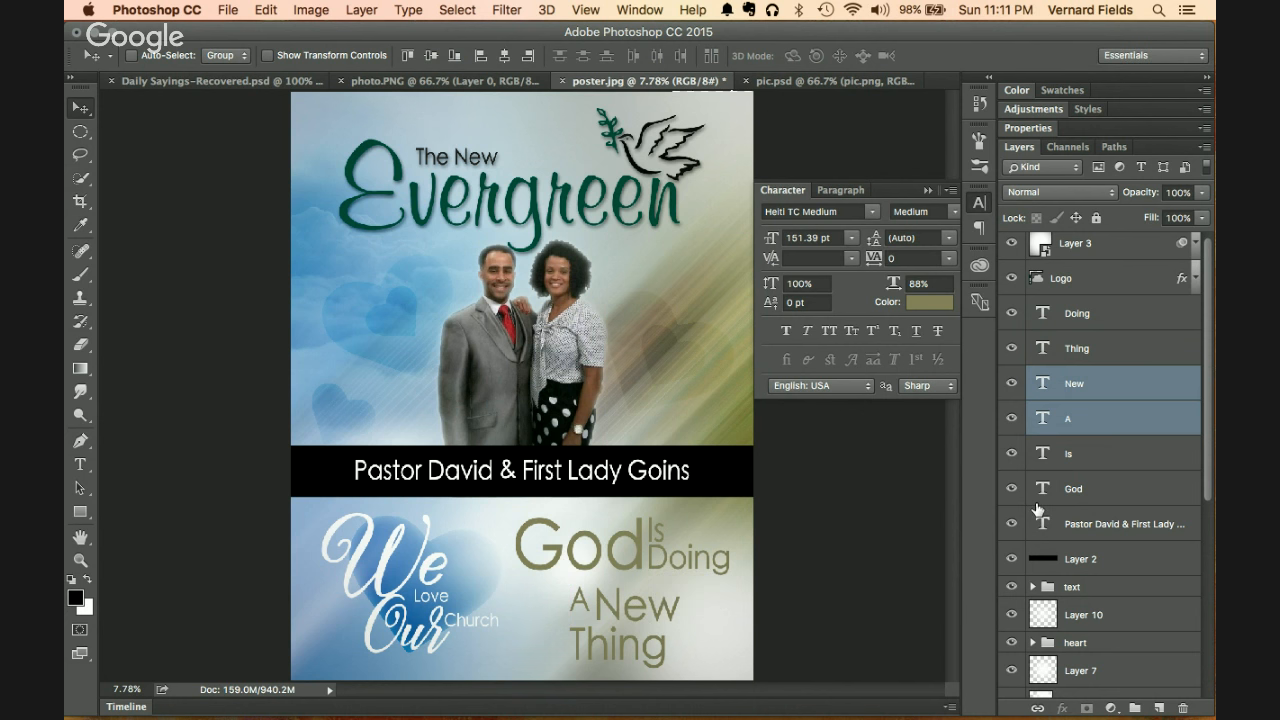
Step: Enlarge the A to about 139%, then shrink A and New together to about 74%
click(1115, 430)
key(super+t)
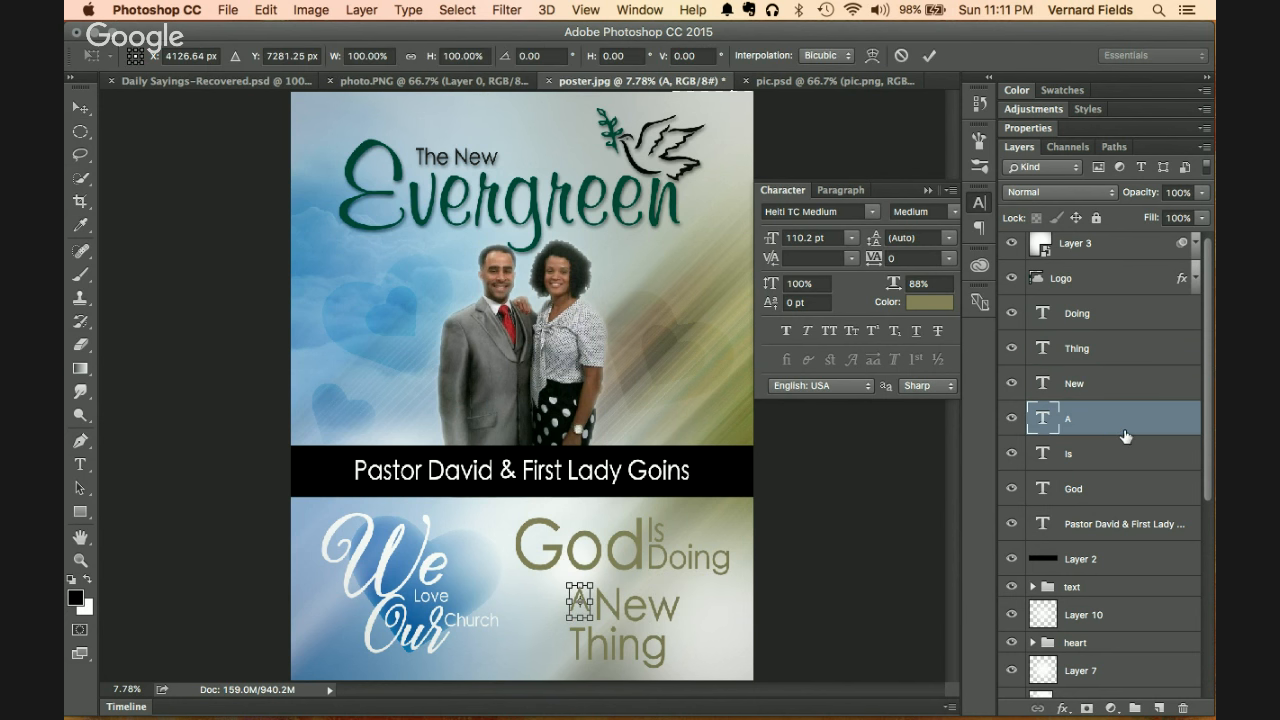
drag(568, 618, 562, 624)
key(Return)
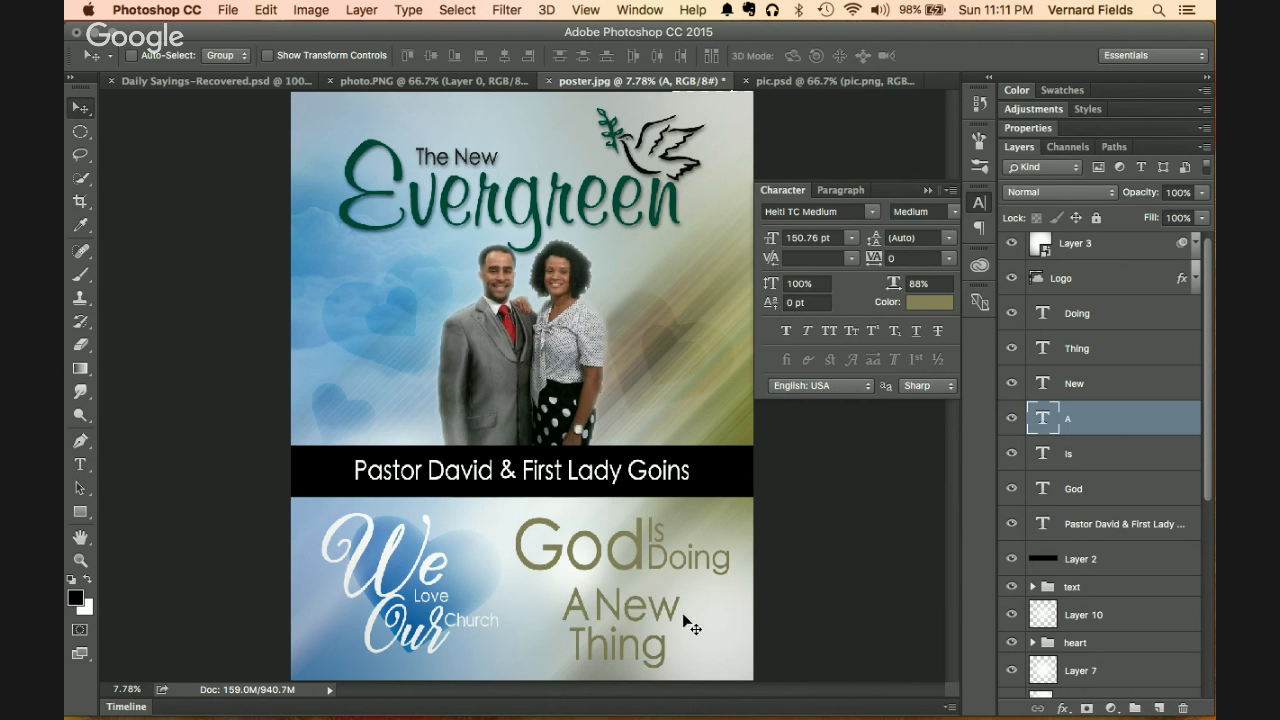
shift+click(1138, 389)
key(ctrl+t)
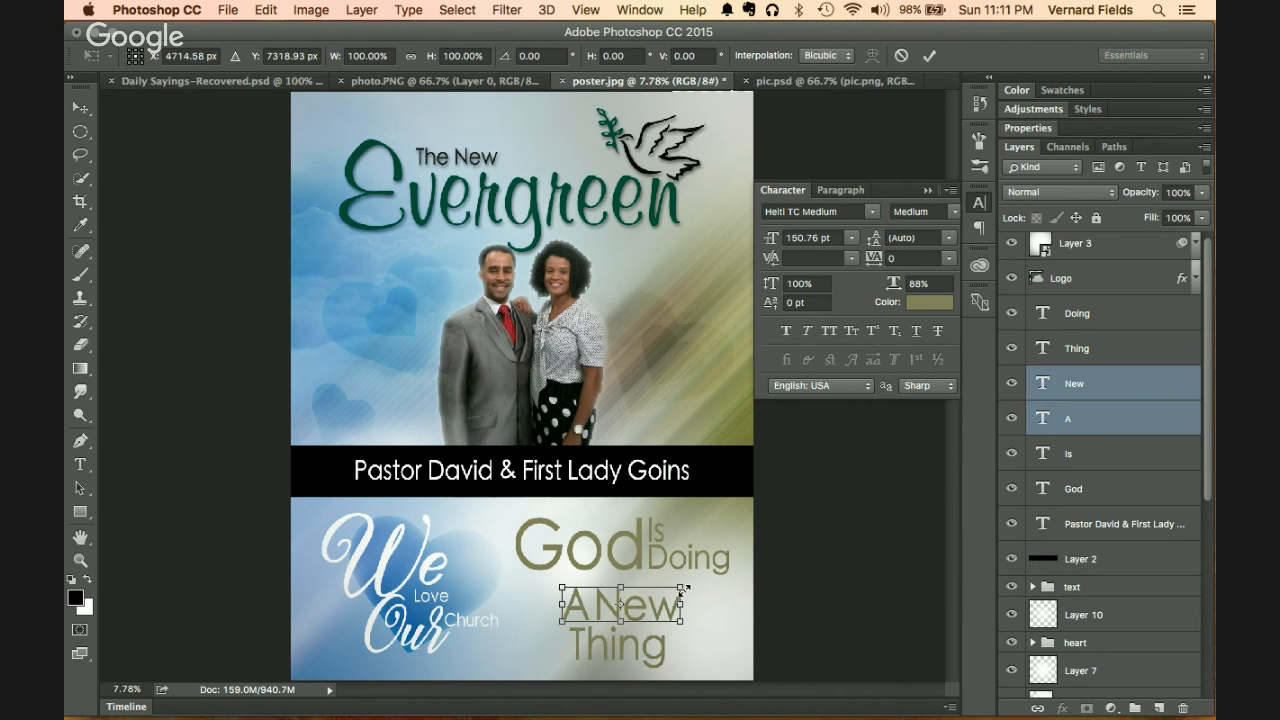
drag(684, 591, 675, 592)
key(Return)
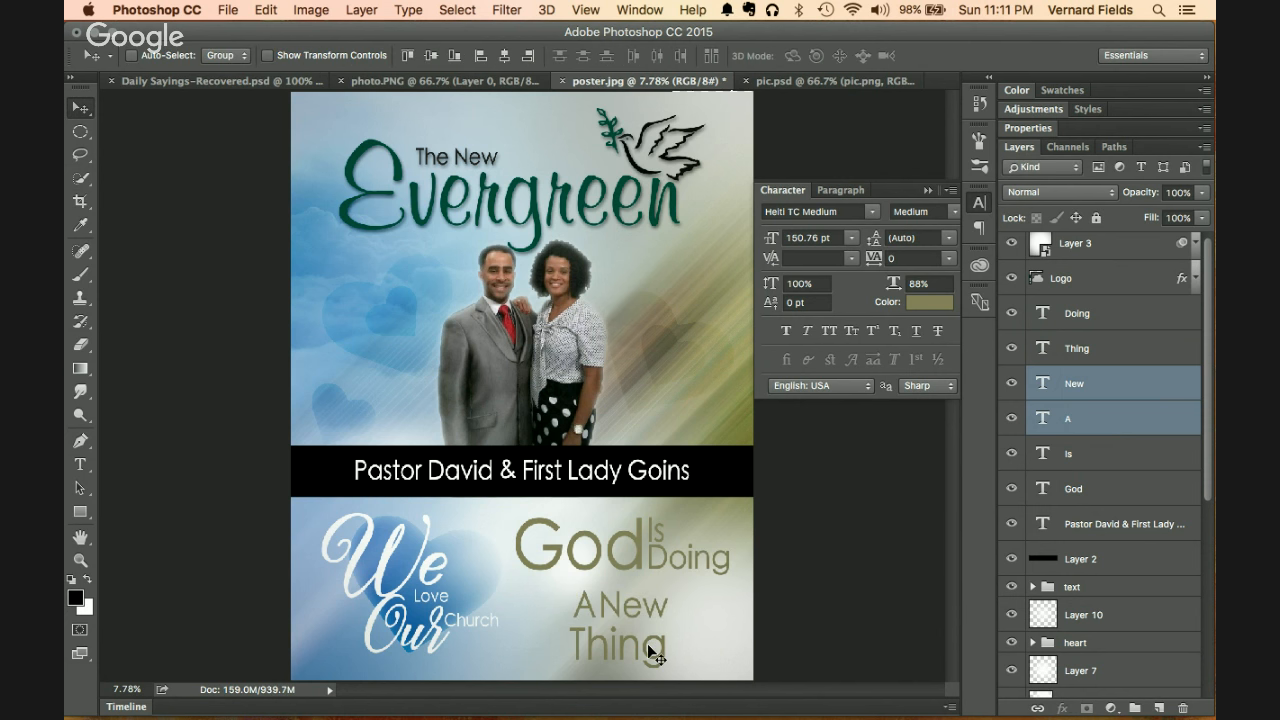
Step: Move Thing up closer to A New and enlarge it to about 126%
click(1119, 358)
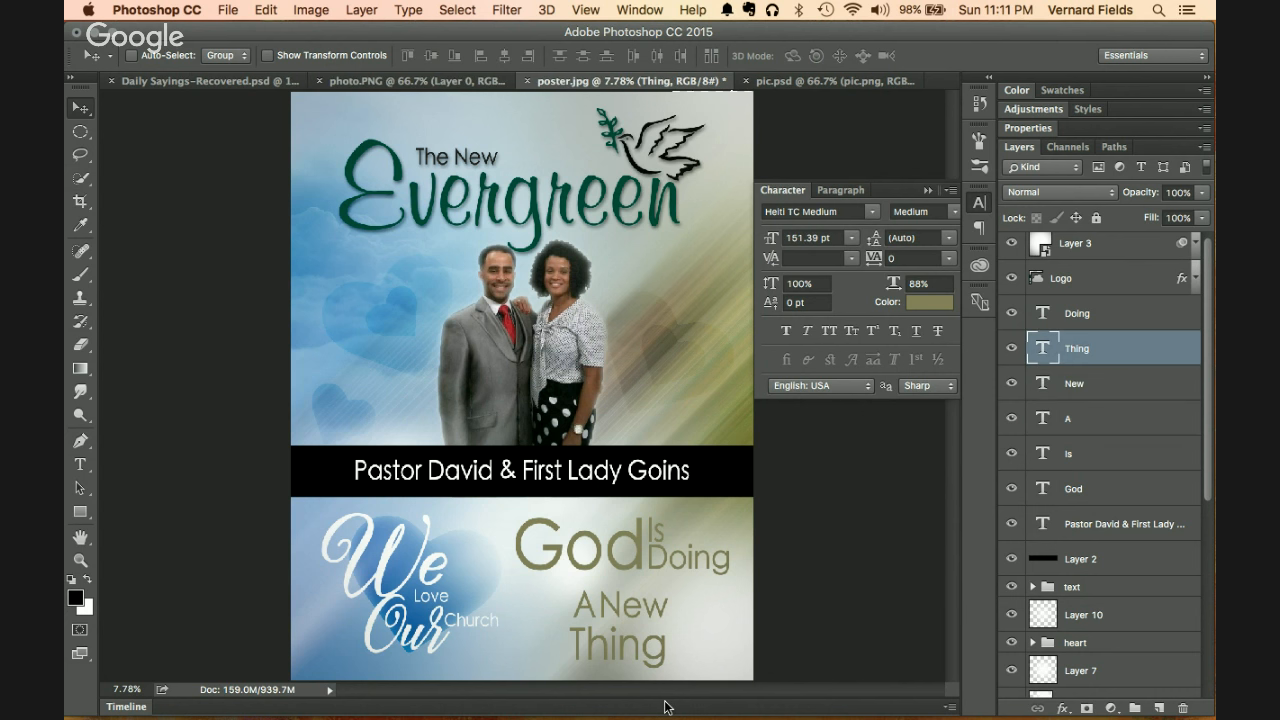
drag(656, 660, 657, 654)
key(super+t)
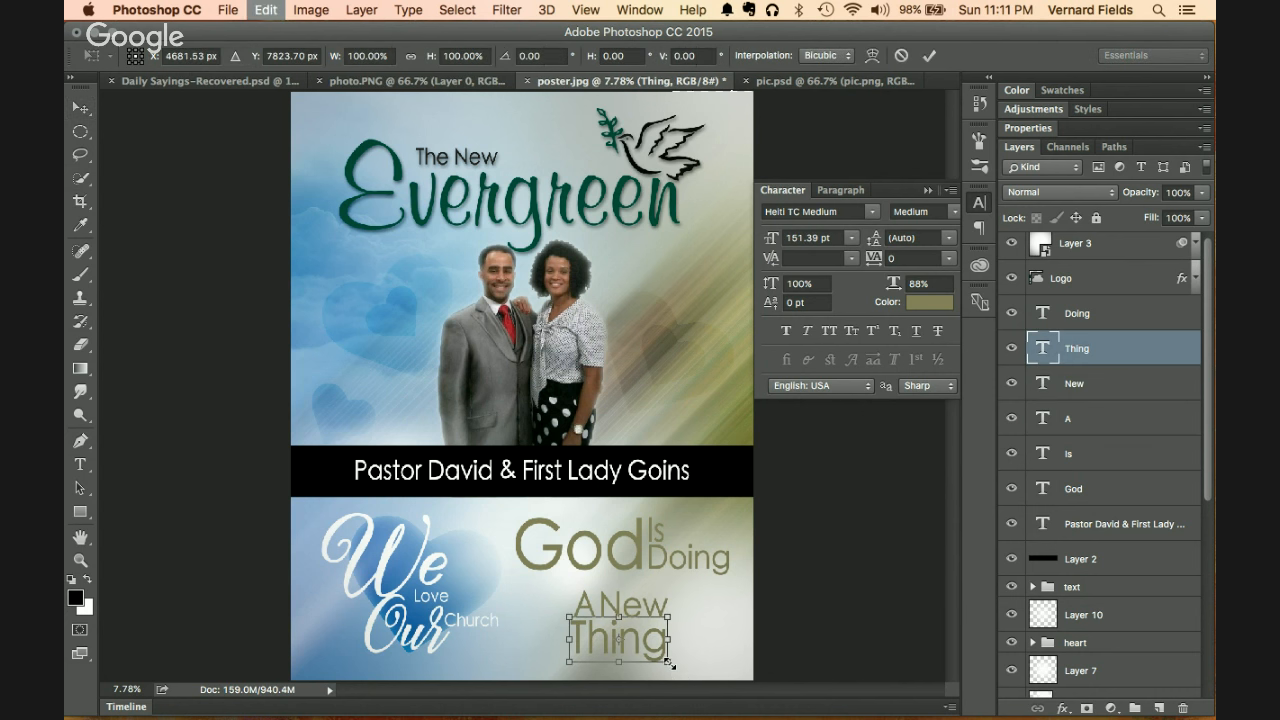
drag(673, 663, 703, 683)
key(Return)
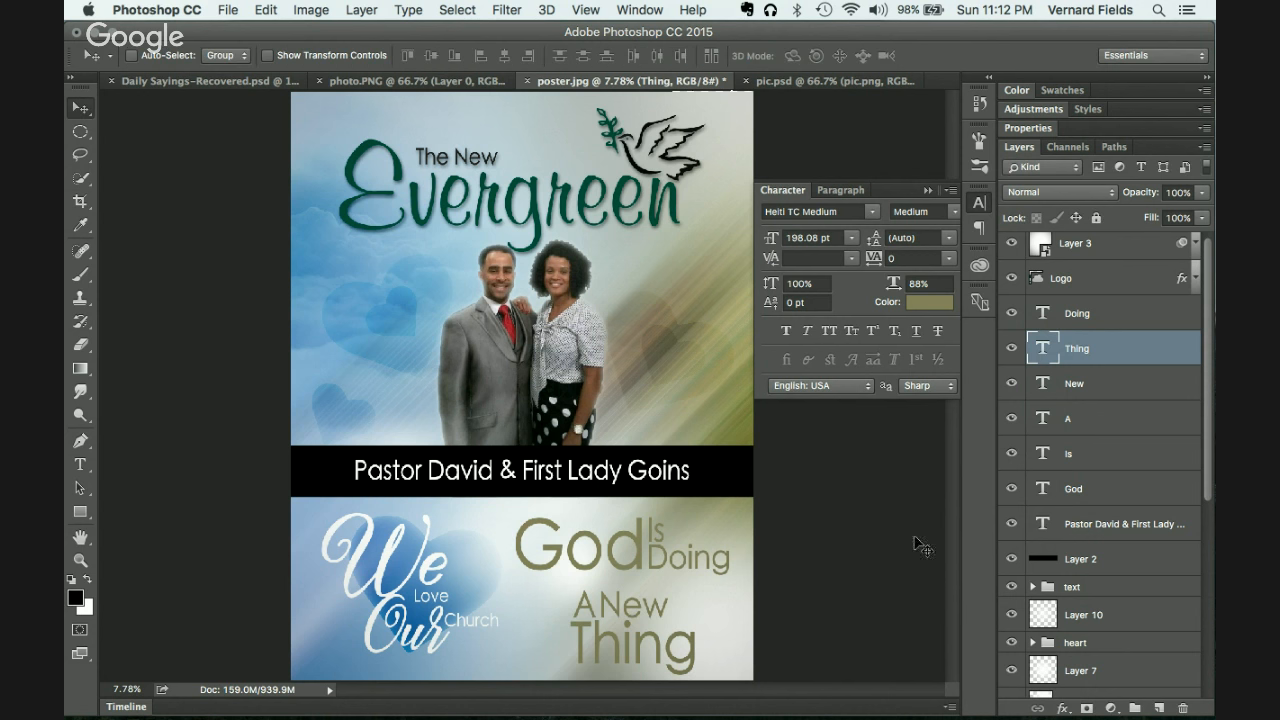
Step: Move the A, New and Thing layers together up under God Is Doing
click(1140, 315)
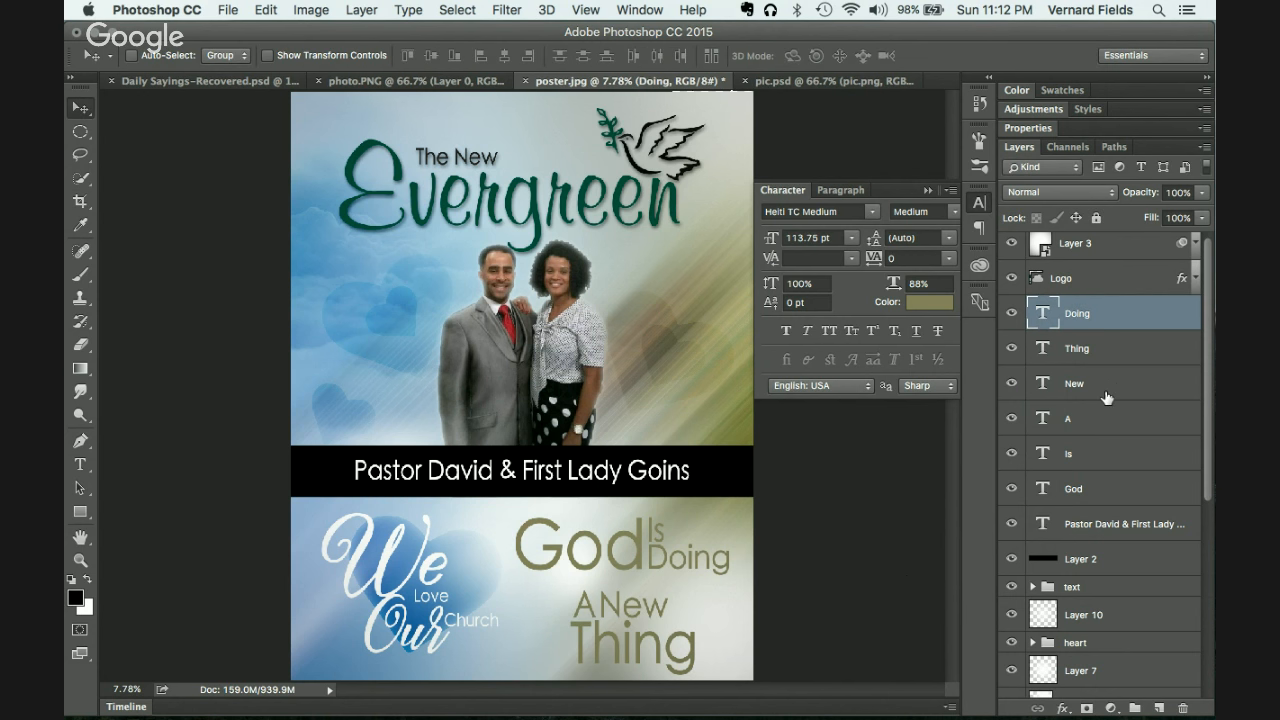
shift+click(1106, 397)
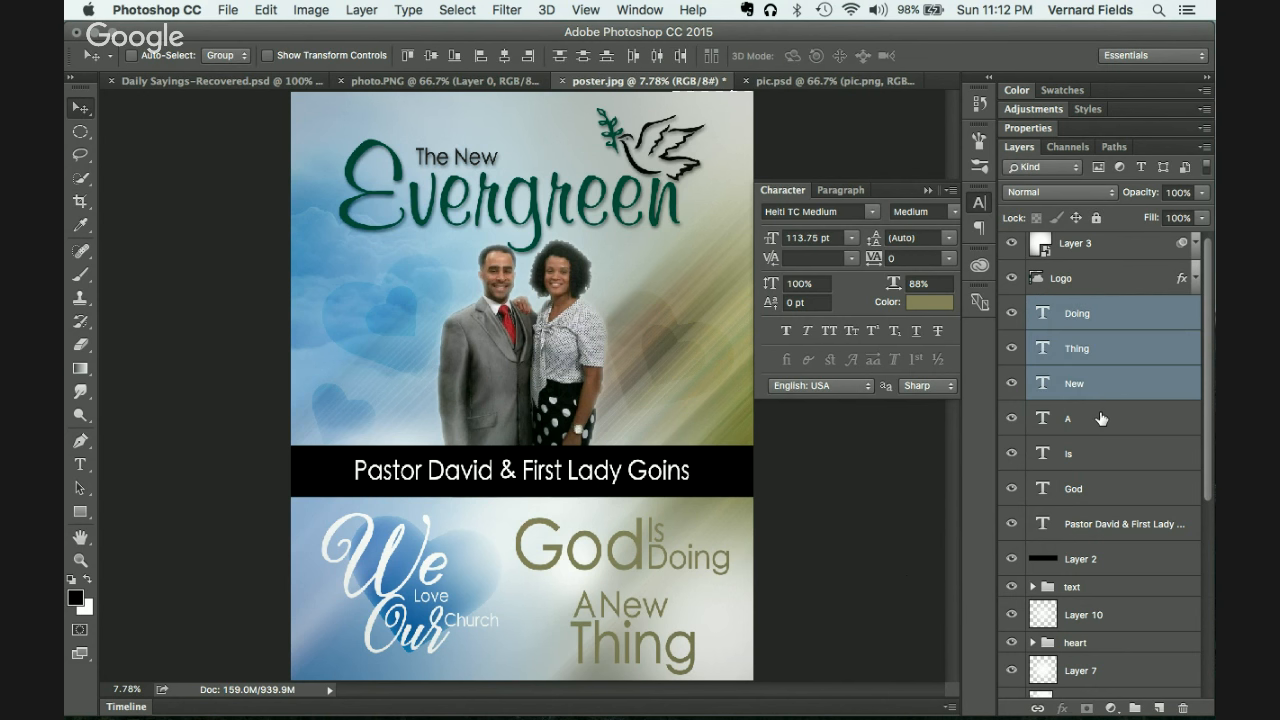
click(1100, 418)
shift+click(1104, 361)
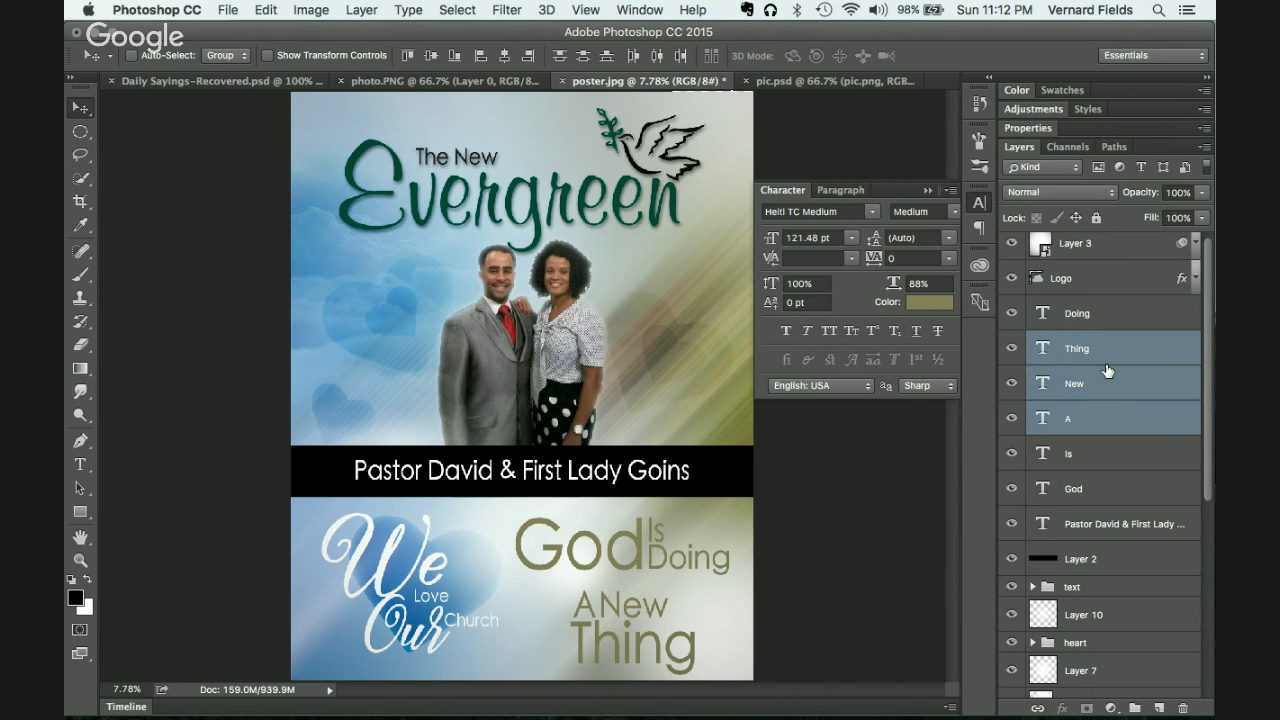
mouse_move(655, 648)
mouse_down()
mouse_move(606, 640)
mouse_move(712, 556)
mouse_move(668, 639)
mouse_move(643, 640)
mouse_move(600, 600)
mouse_move(625, 590)
mouse_move(633, 636)
mouse_up()
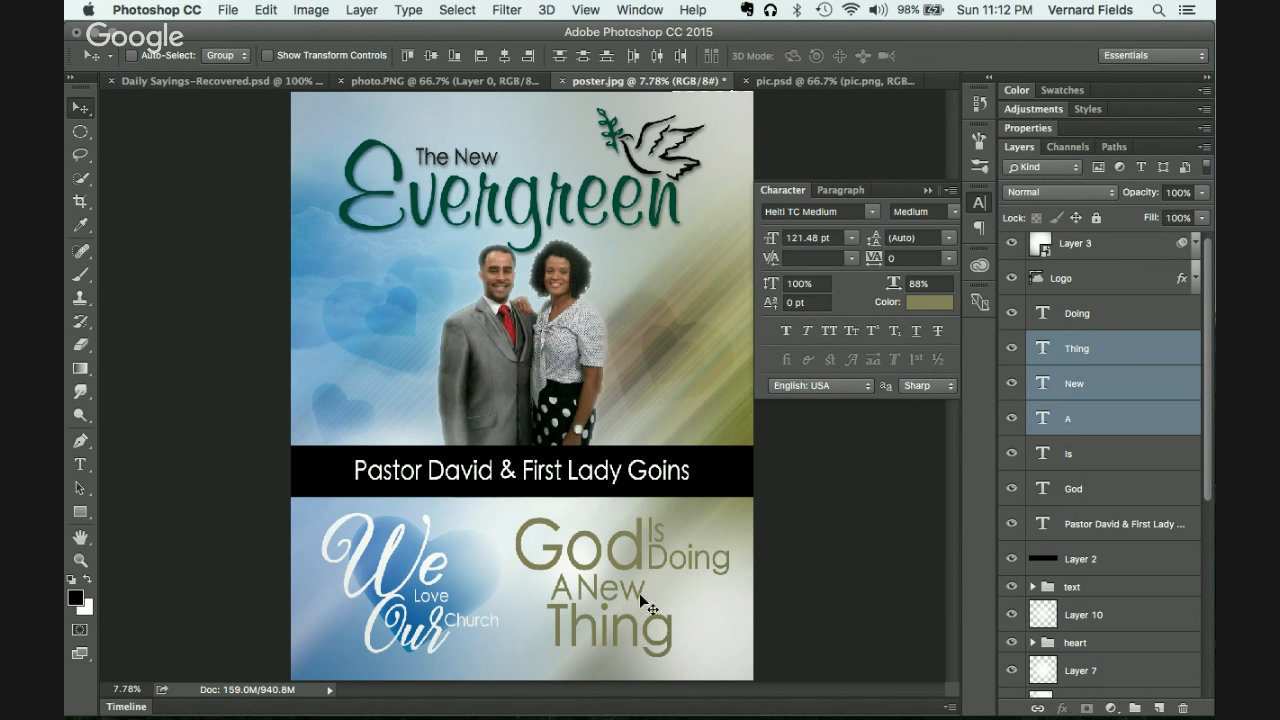
click(1130, 321)
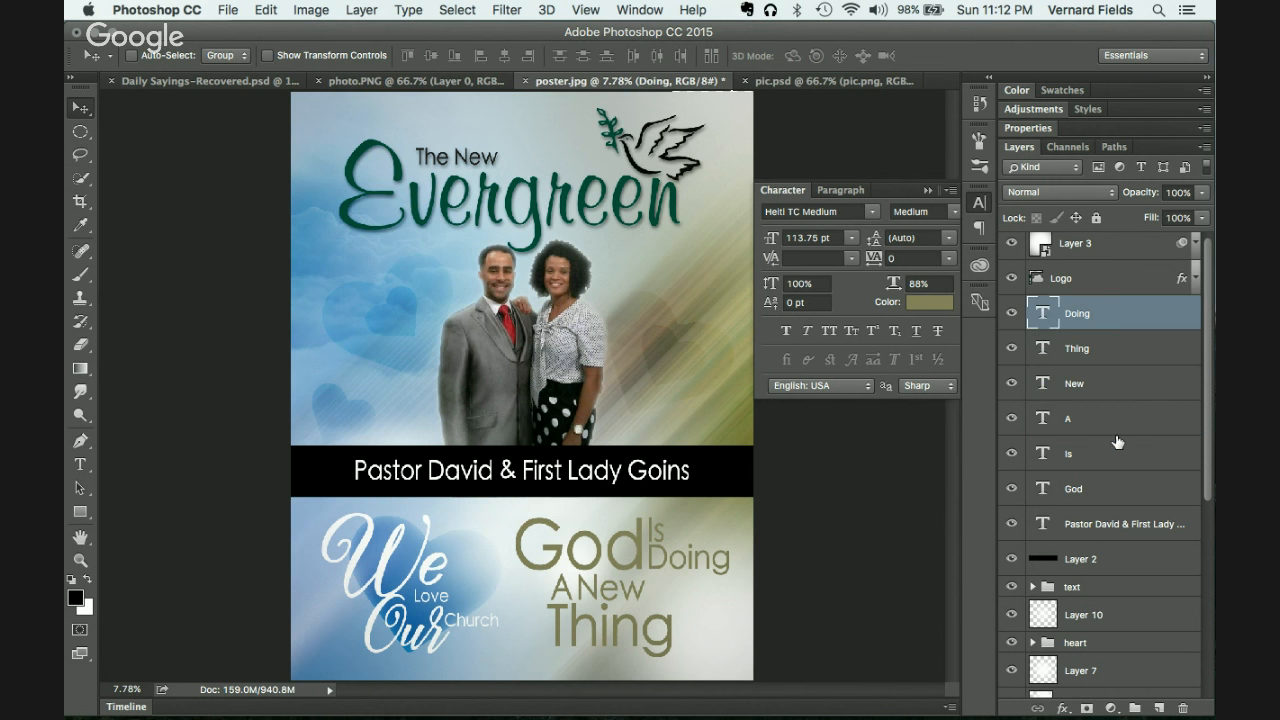
shift+click(1110, 489)
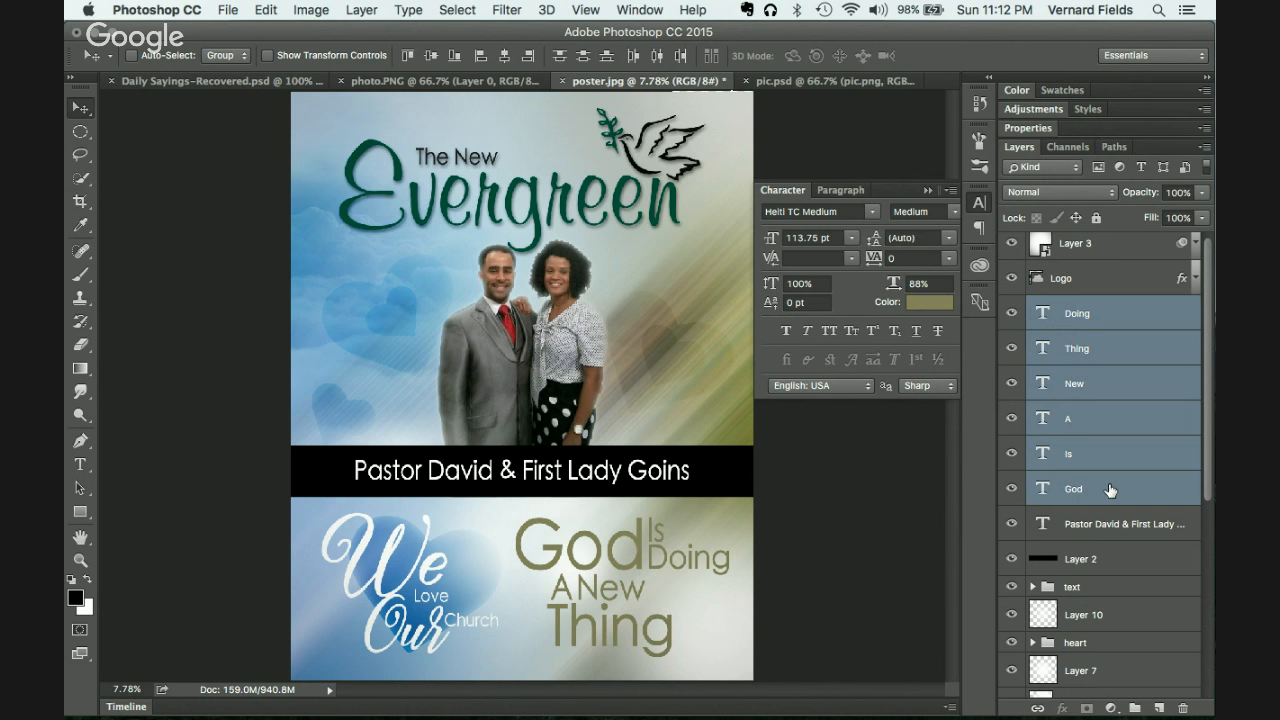
Step: Group the six 'God Is Doing A New Thing' text layers into Group 1 and bring up the layer style effects list
key(super+g)
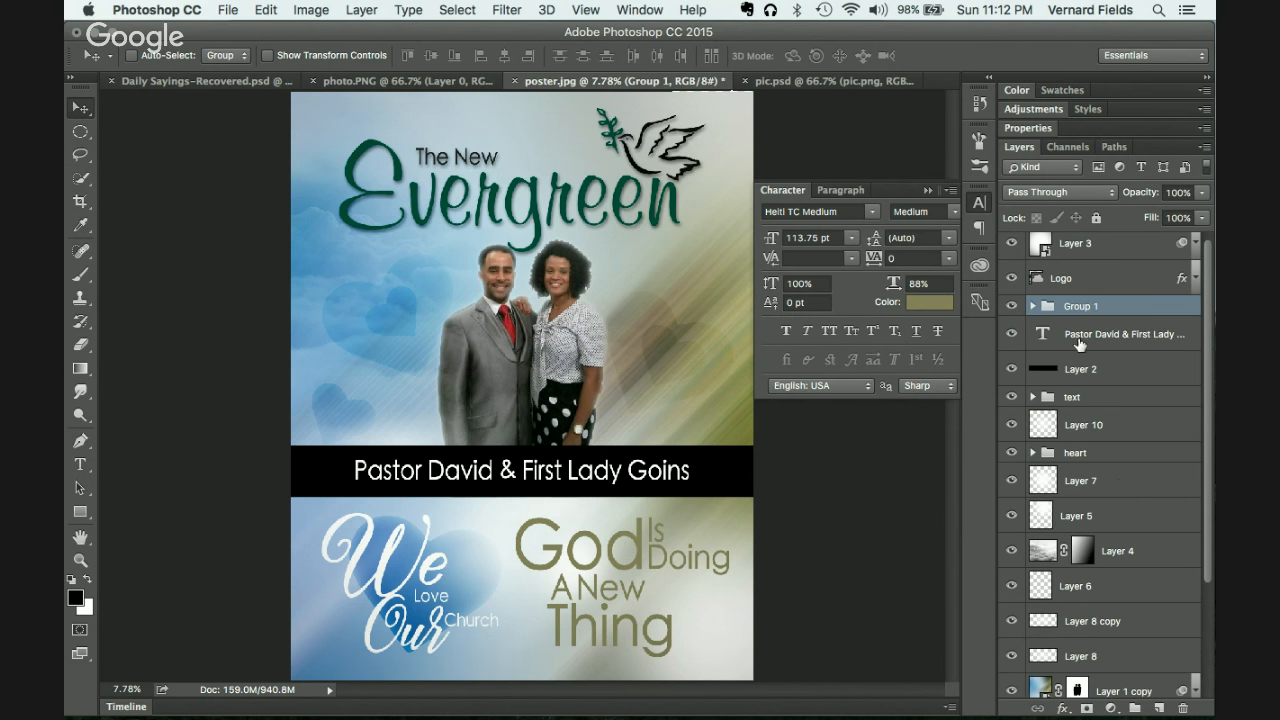
click(1063, 708)
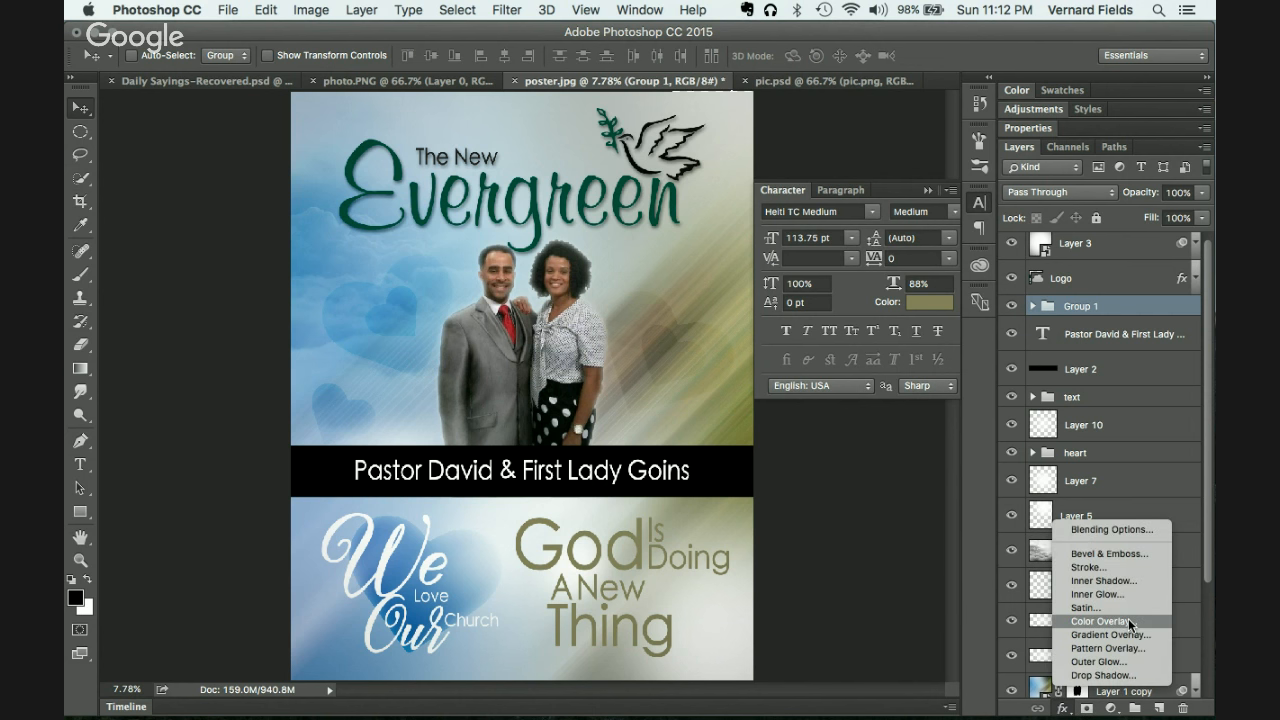
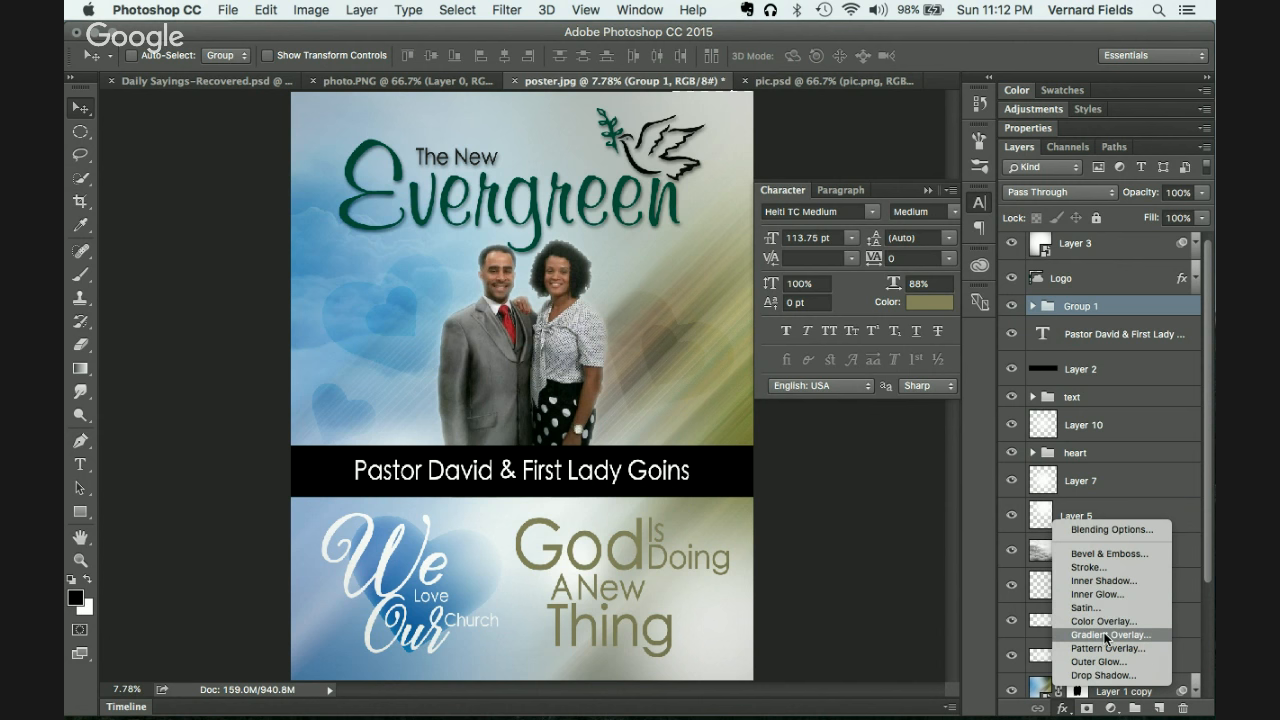
Step: Add a Gradient Overlay effect to Group 1 from the Layers panel's fx menu
click(1105, 633)
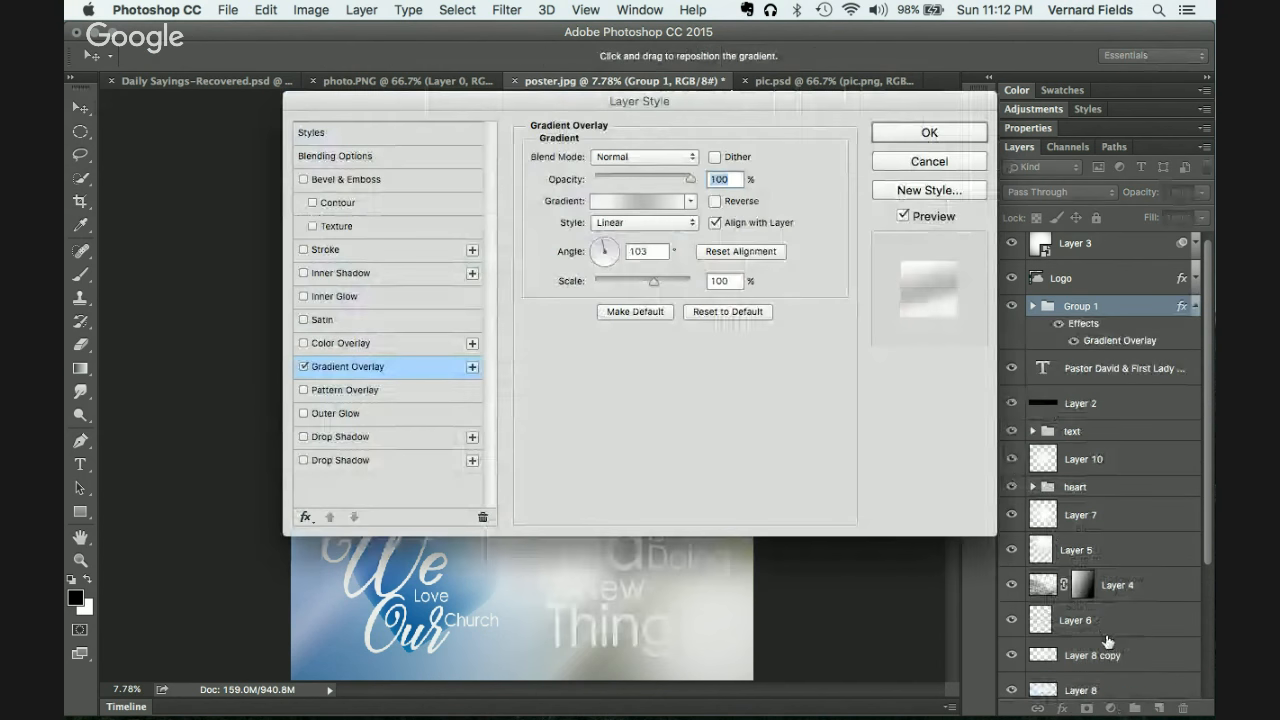
Step: Move the Layer Style dialog aside and try Multiply and Color Burn blending for the overlay
drag(772, 103, 887, 36)
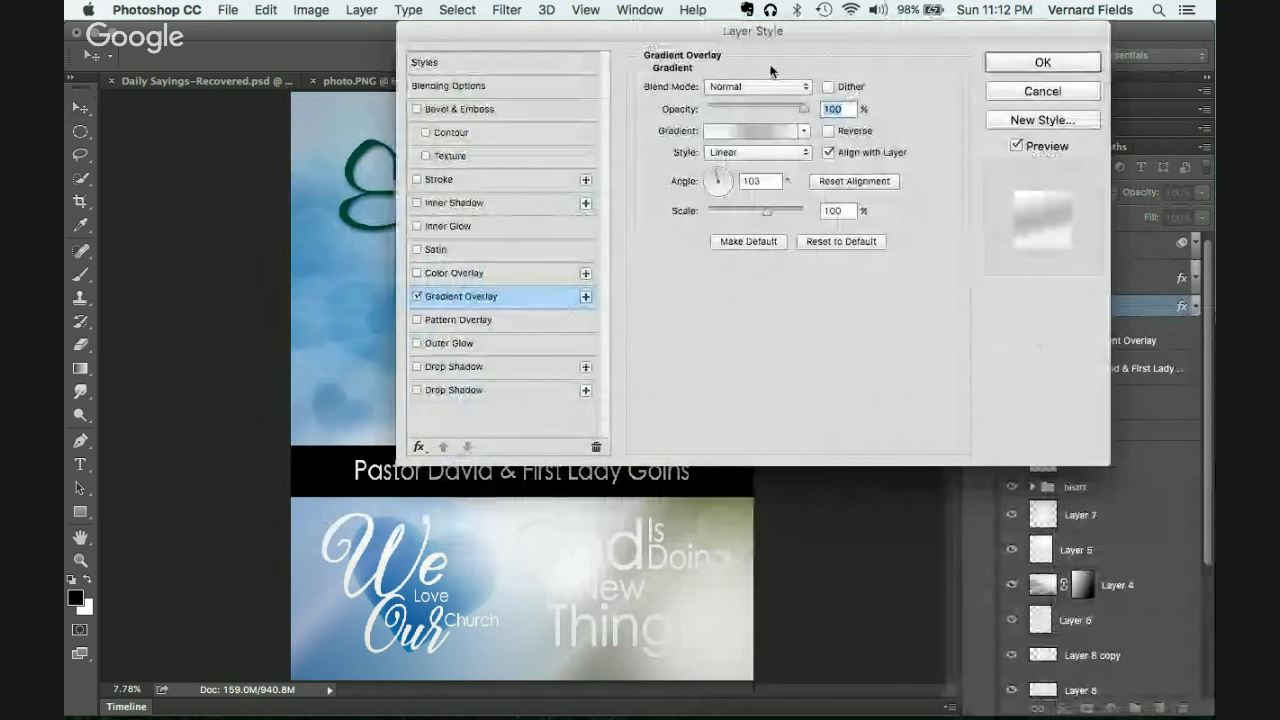
click(760, 86)
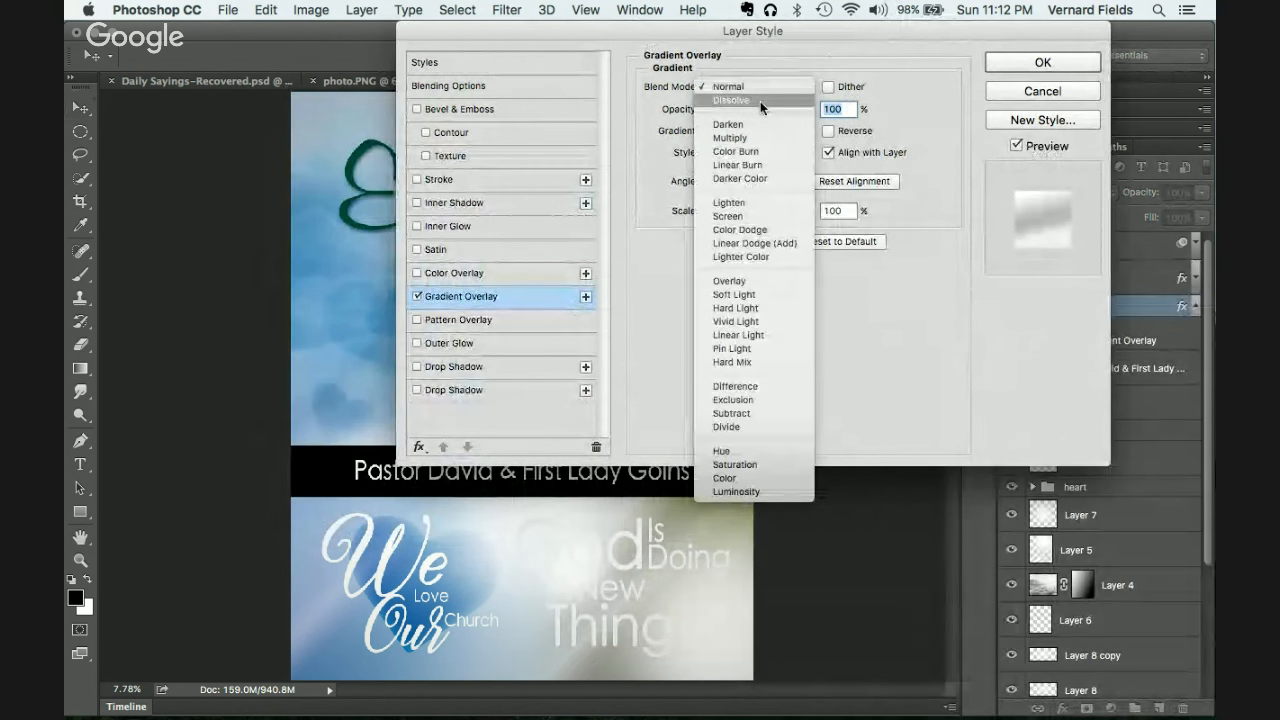
click(747, 136)
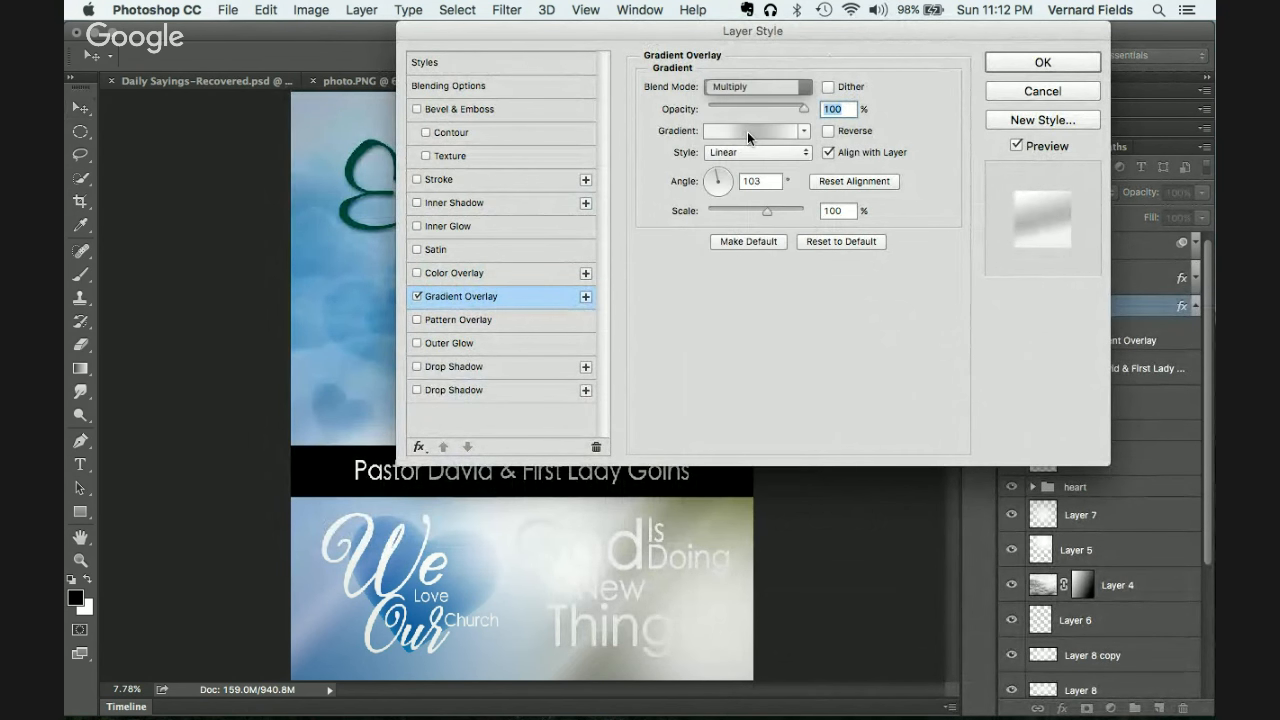
click(745, 88)
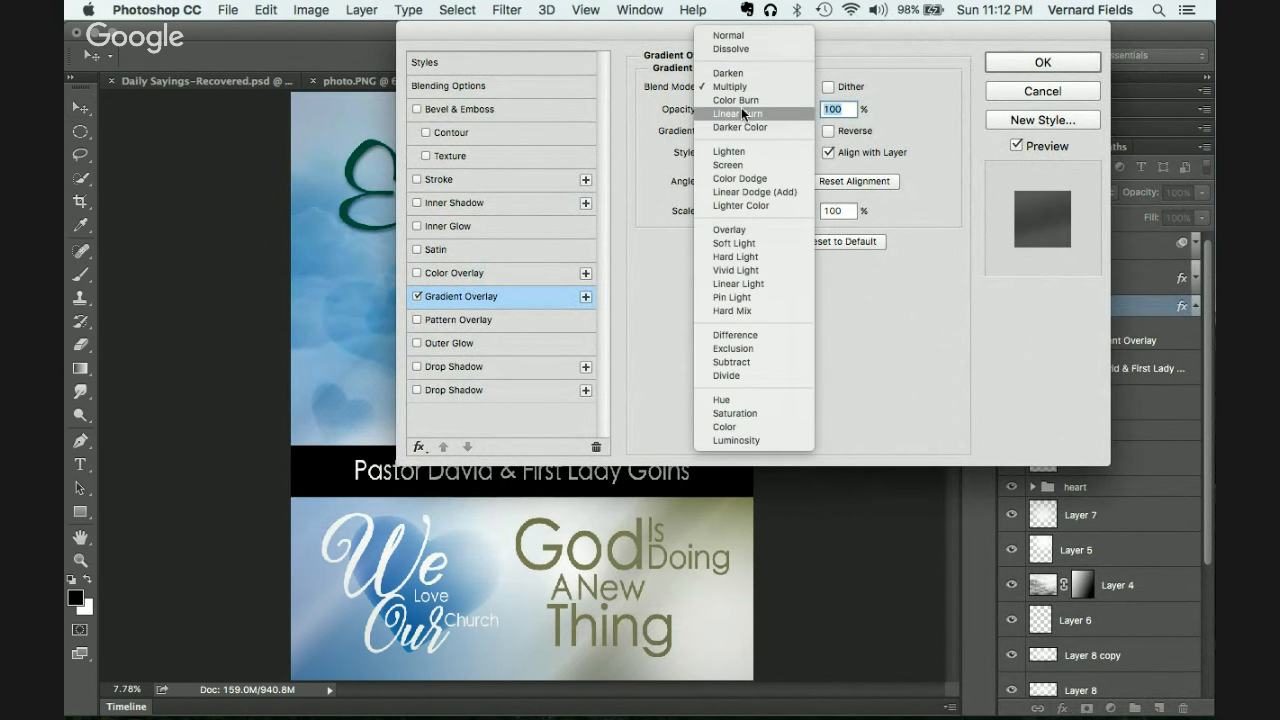
click(742, 101)
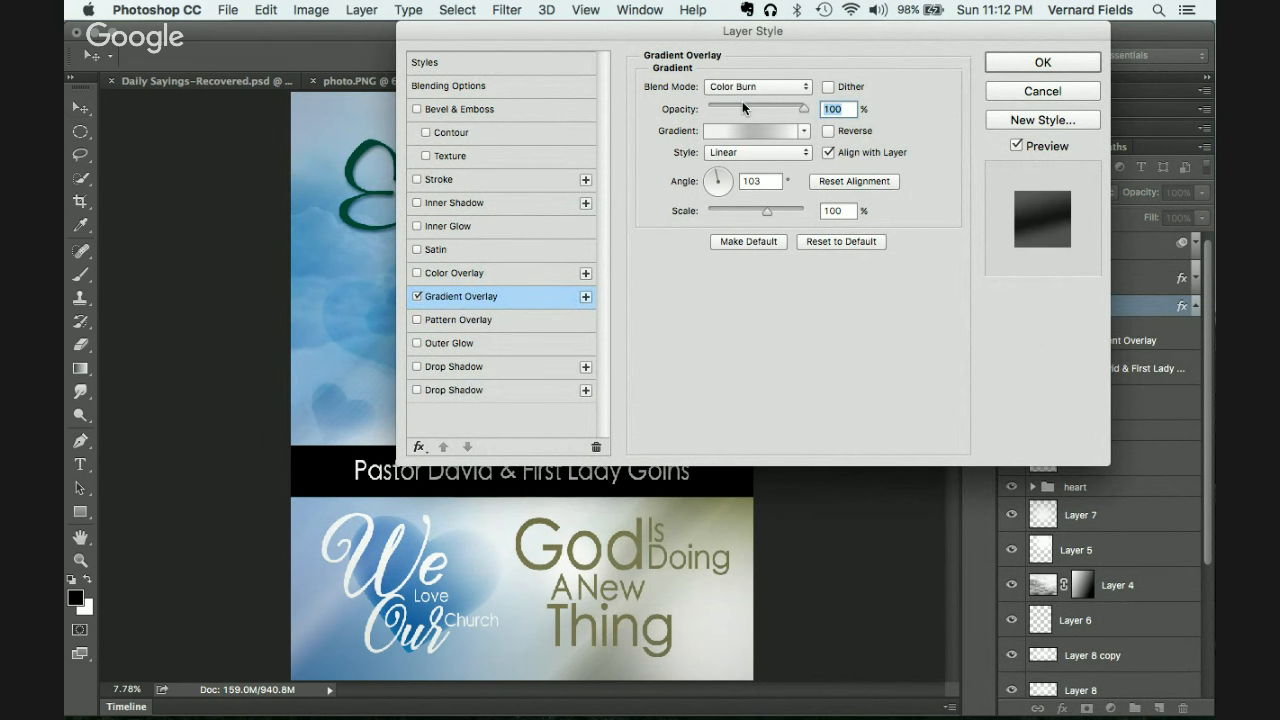
Step: Choose the Foreground to Background black-to-white gradient preset for the overlay
click(759, 130)
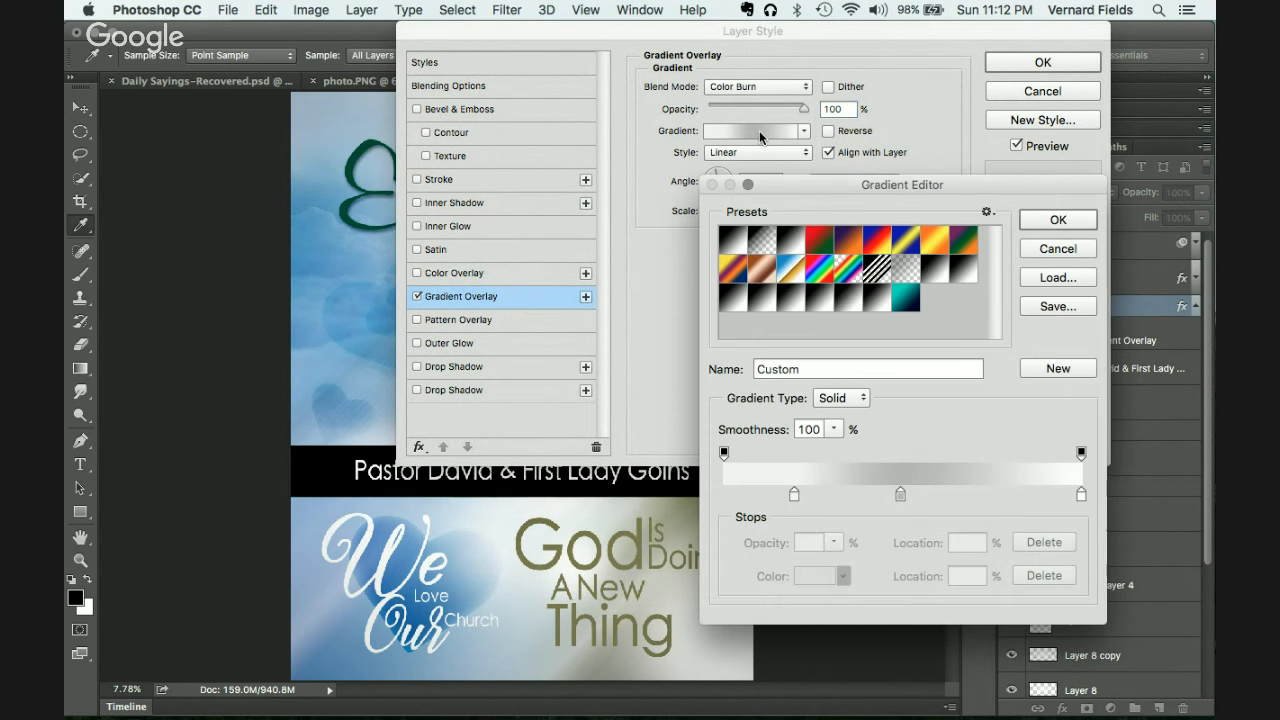
click(731, 241)
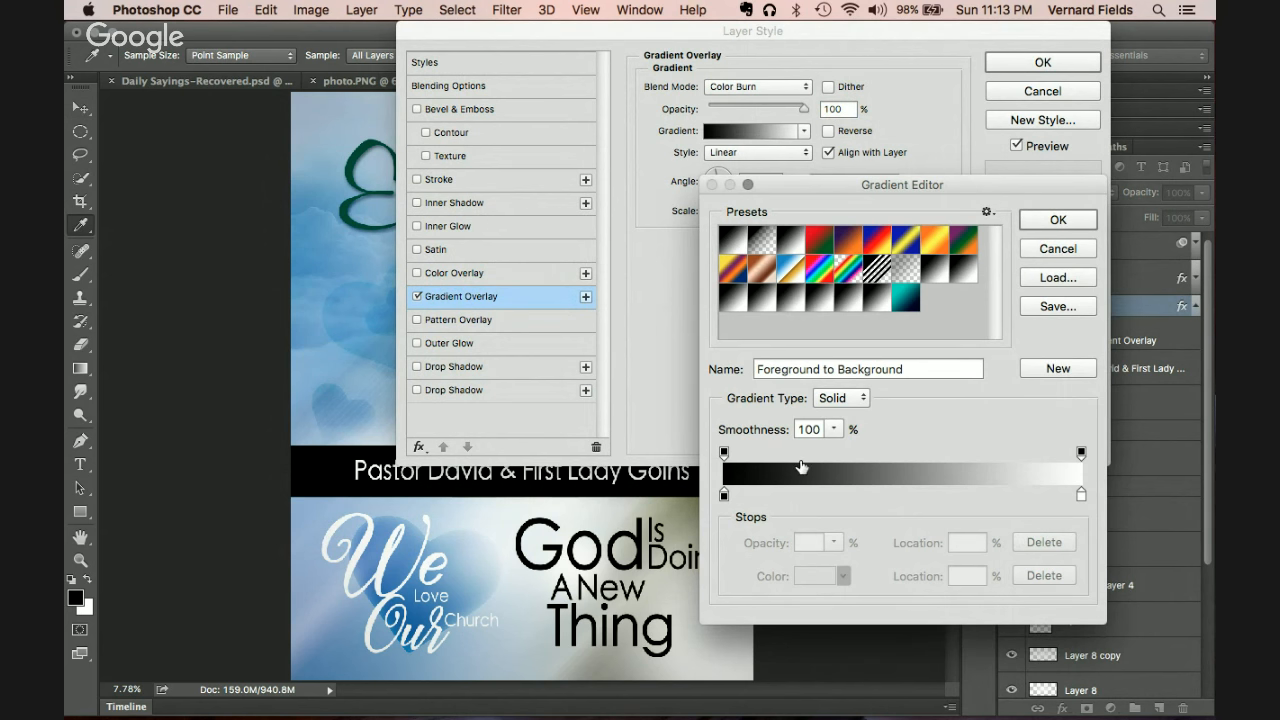
click(724, 495)
click(724, 495)
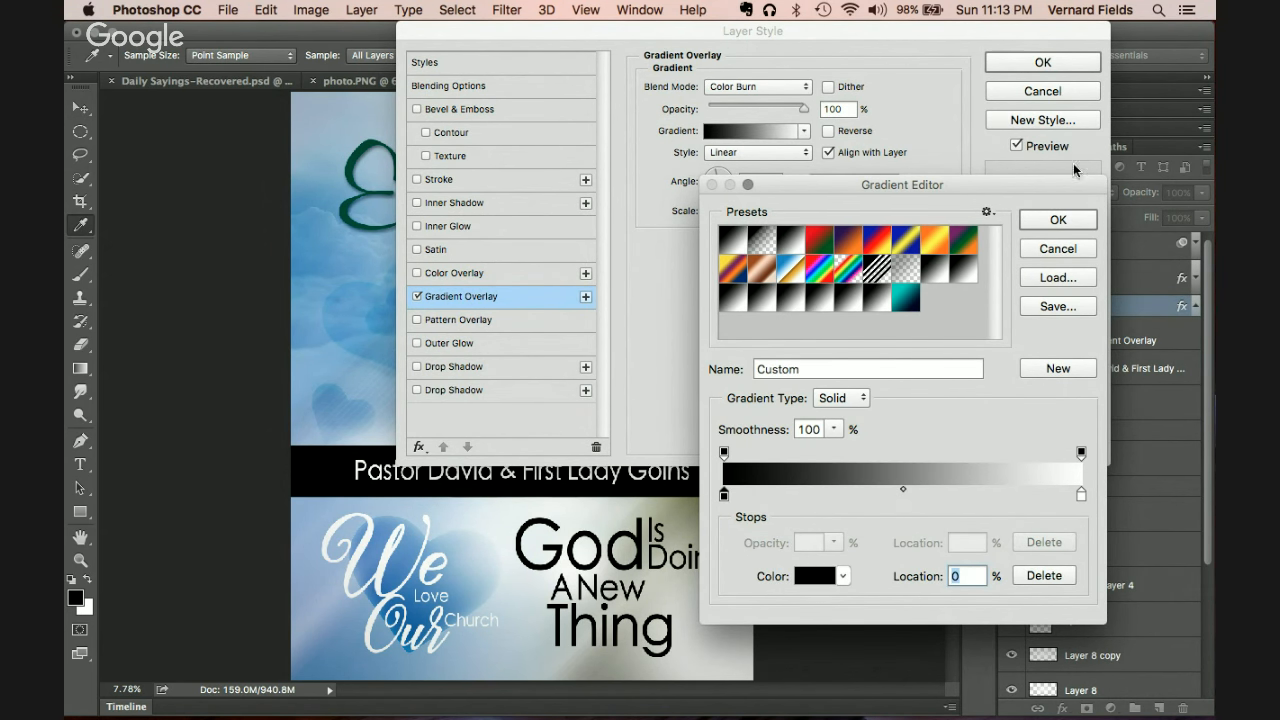
click(1058, 219)
Step: Set the overlay blend mode to Overlay after trying Multiply and Color Dodge
click(765, 85)
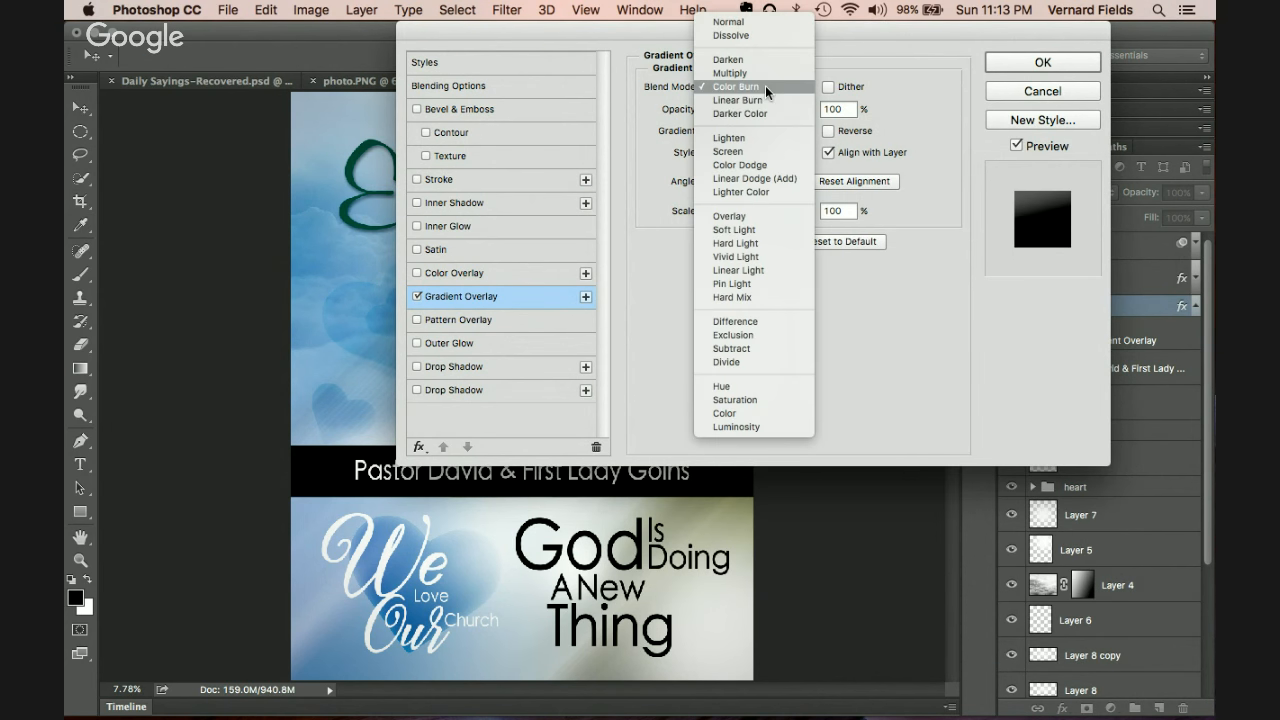
click(746, 69)
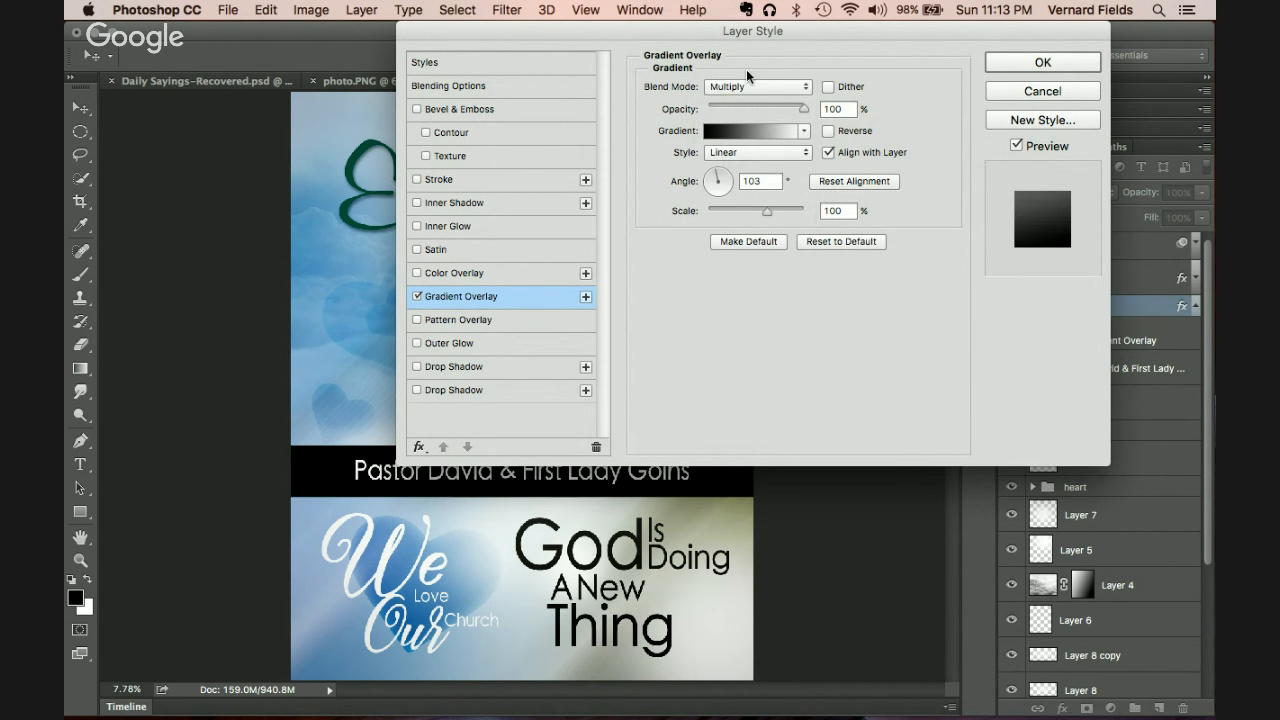
click(782, 86)
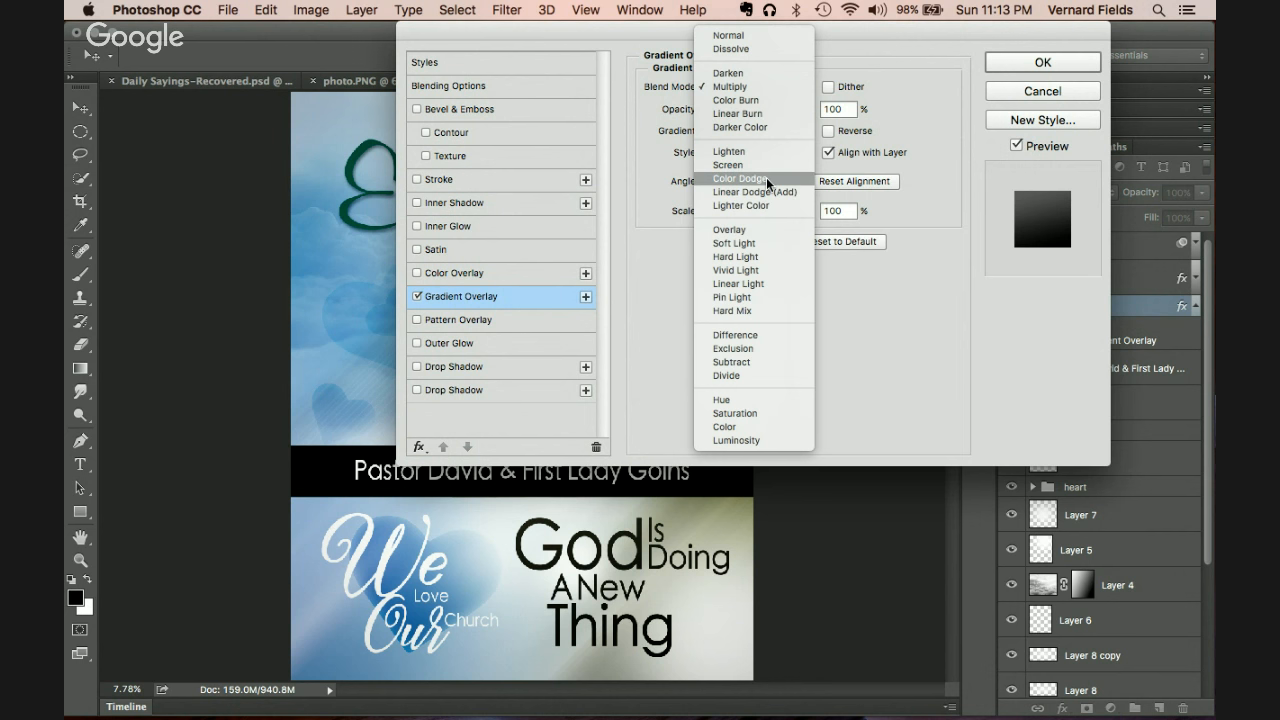
click(766, 178)
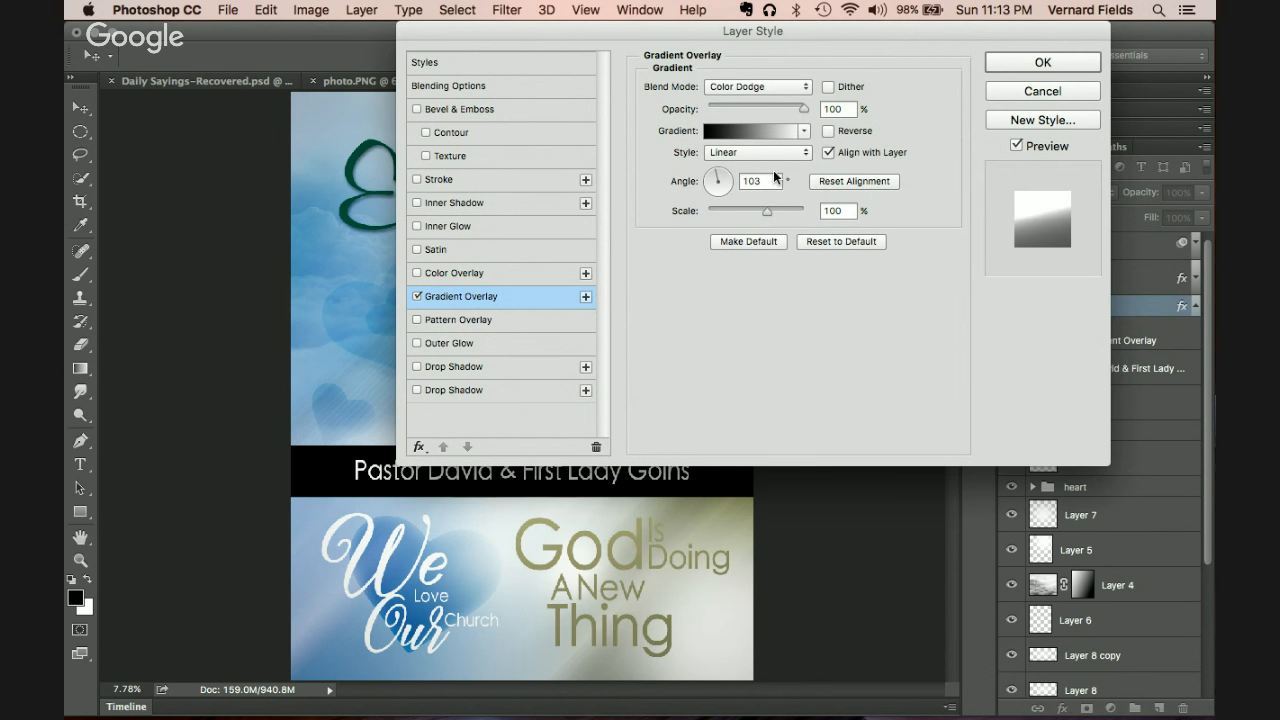
click(779, 89)
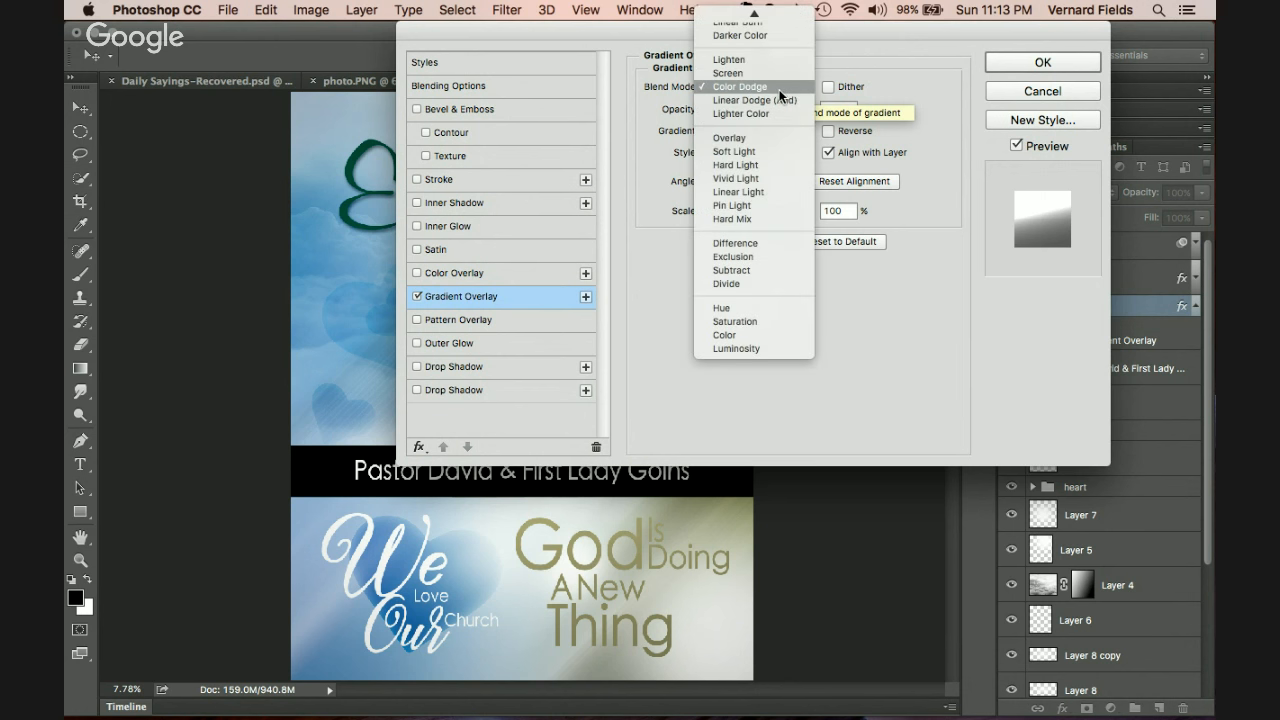
click(774, 137)
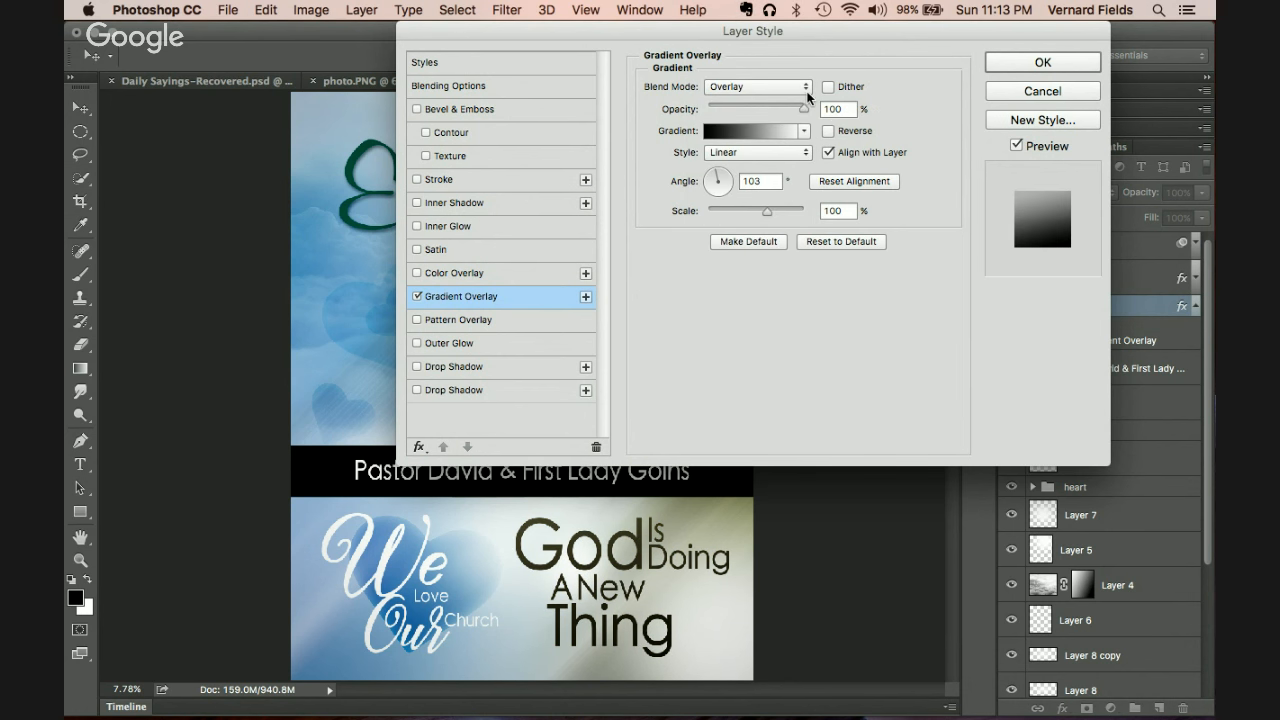
Step: Lower the overlay opacity and settle on a Radial gradient after trying Angle, Reflected and Diamond
drag(806, 113, 757, 110)
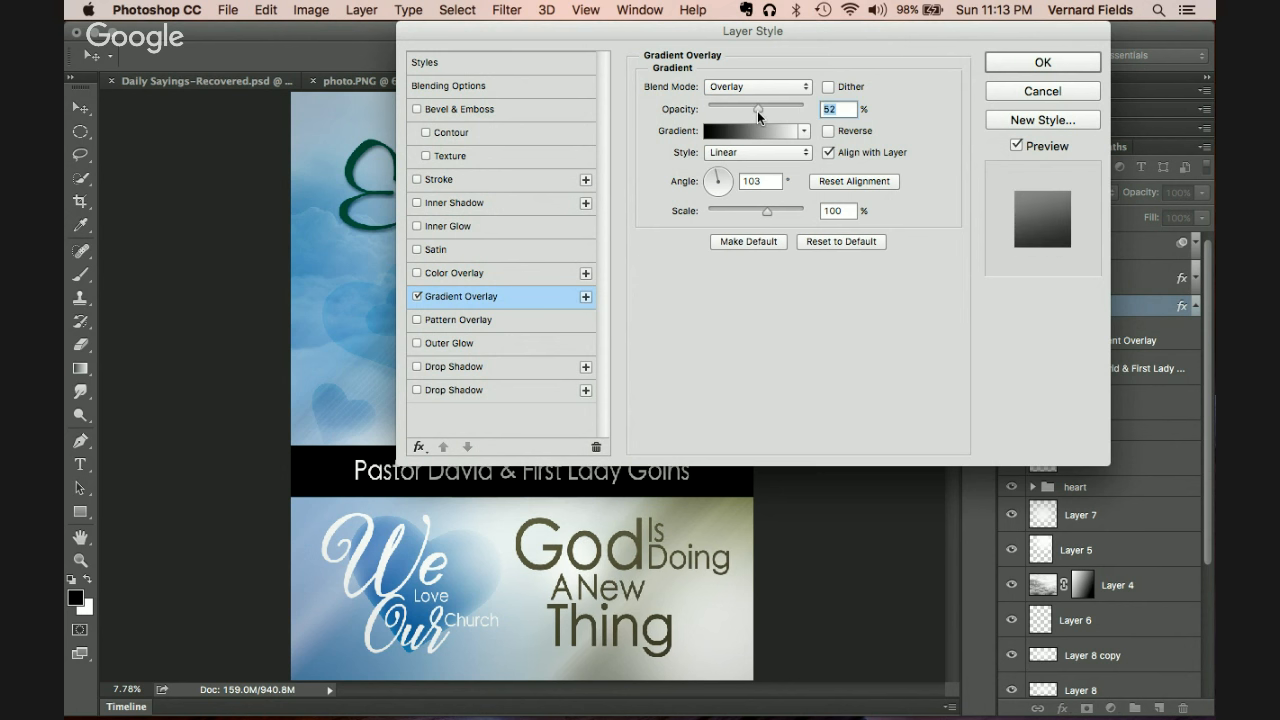
click(791, 155)
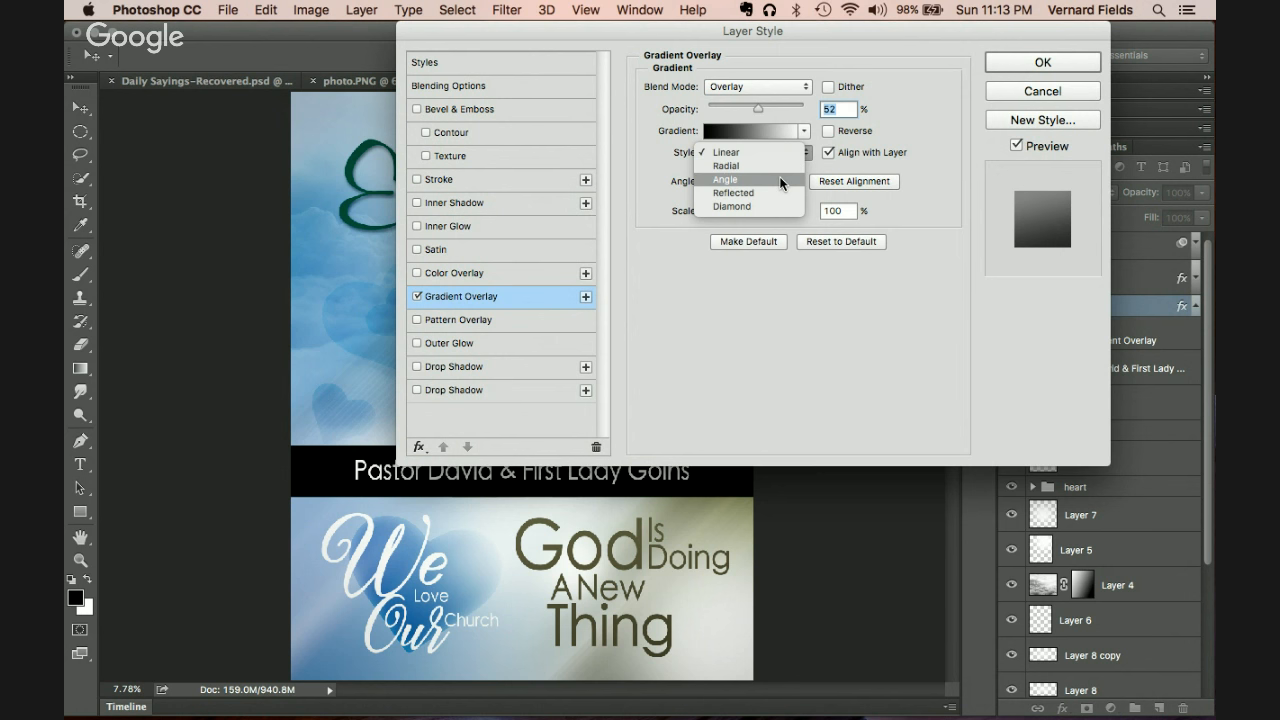
click(772, 166)
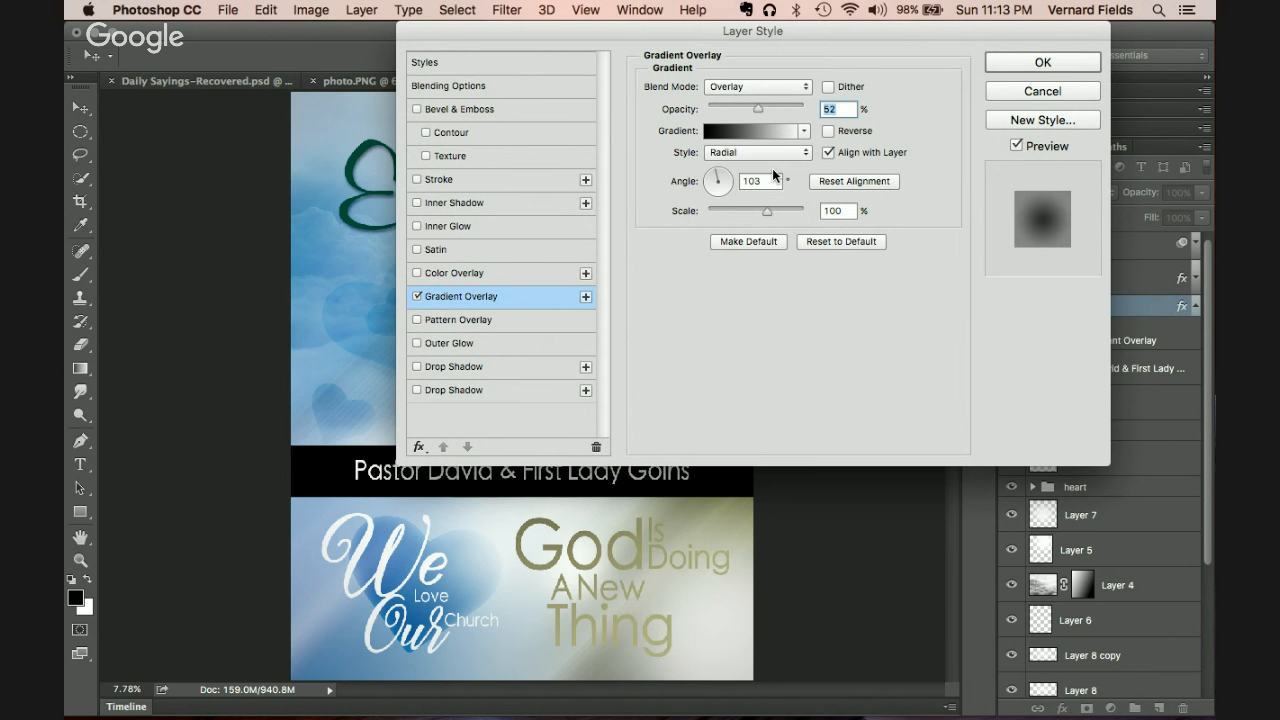
click(786, 156)
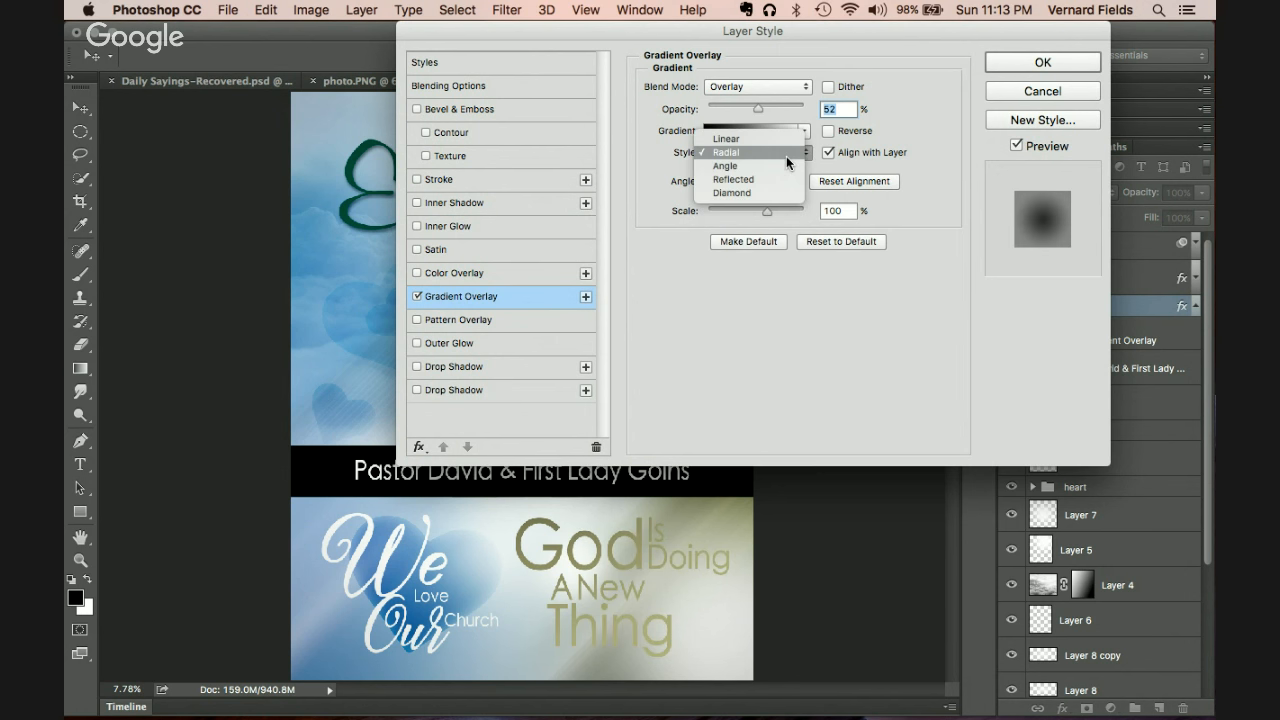
click(781, 165)
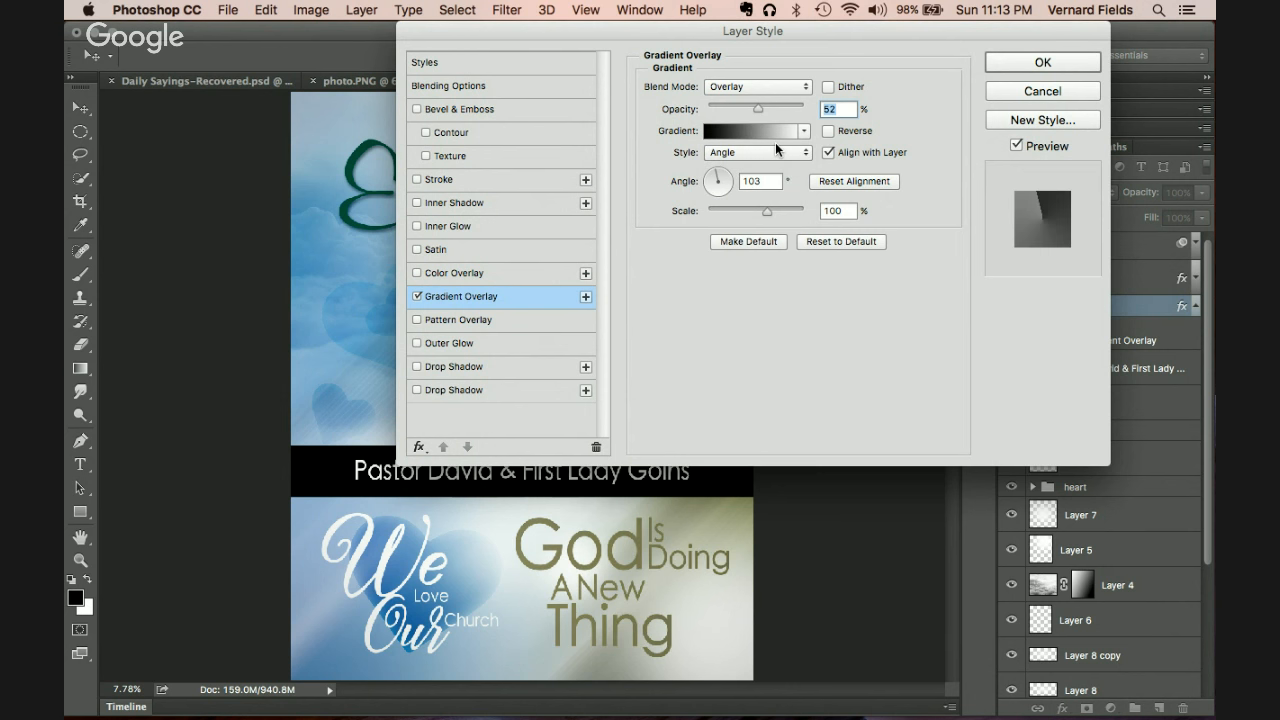
click(773, 146)
click(767, 159)
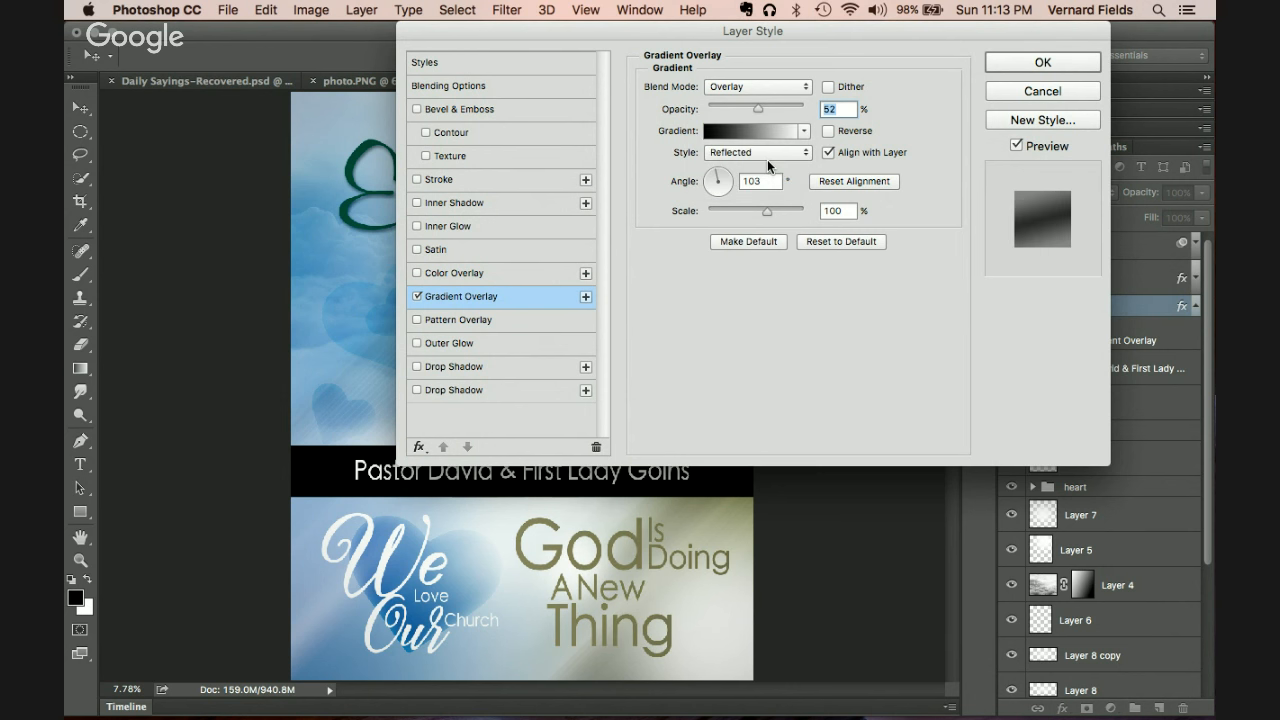
click(779, 157)
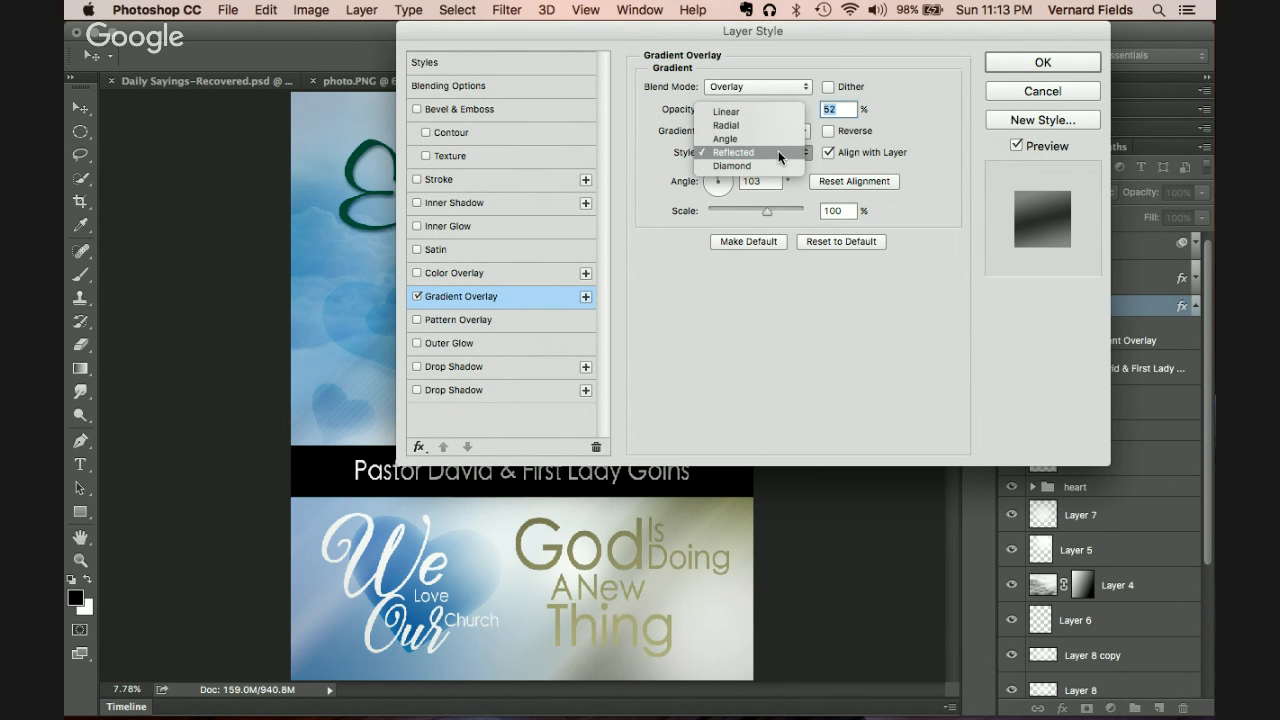
click(773, 161)
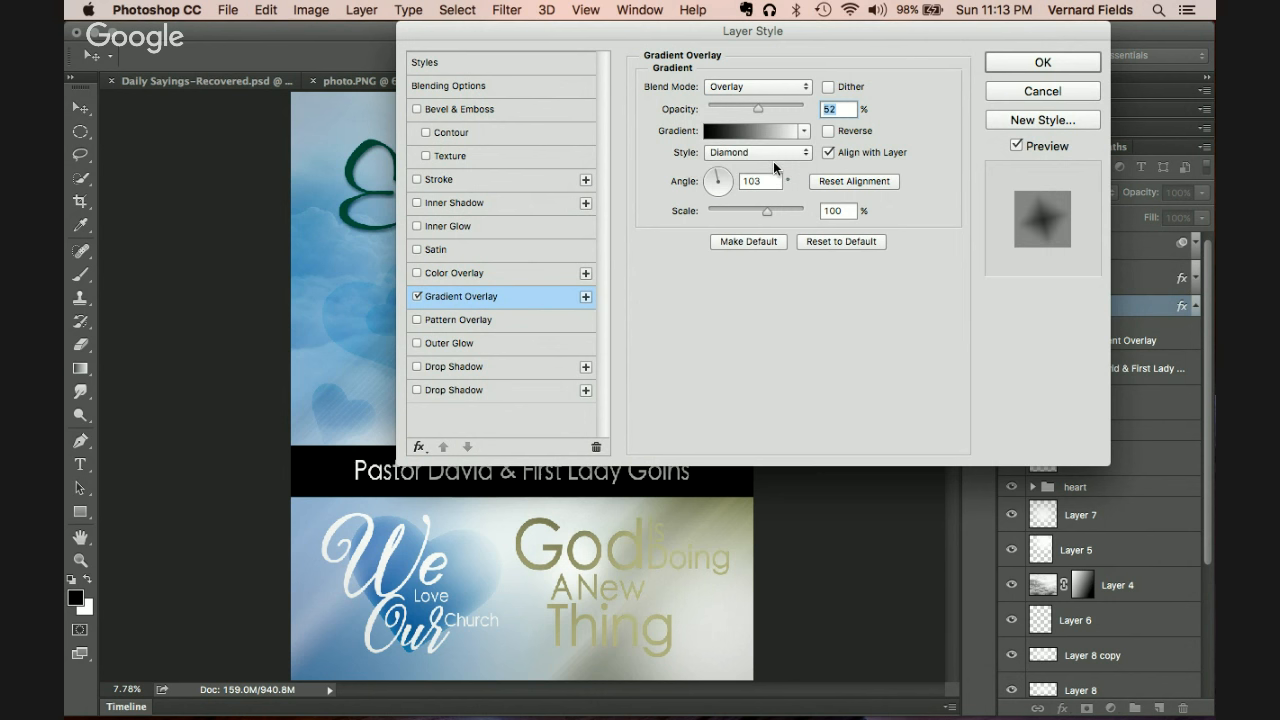
click(774, 153)
click(766, 111)
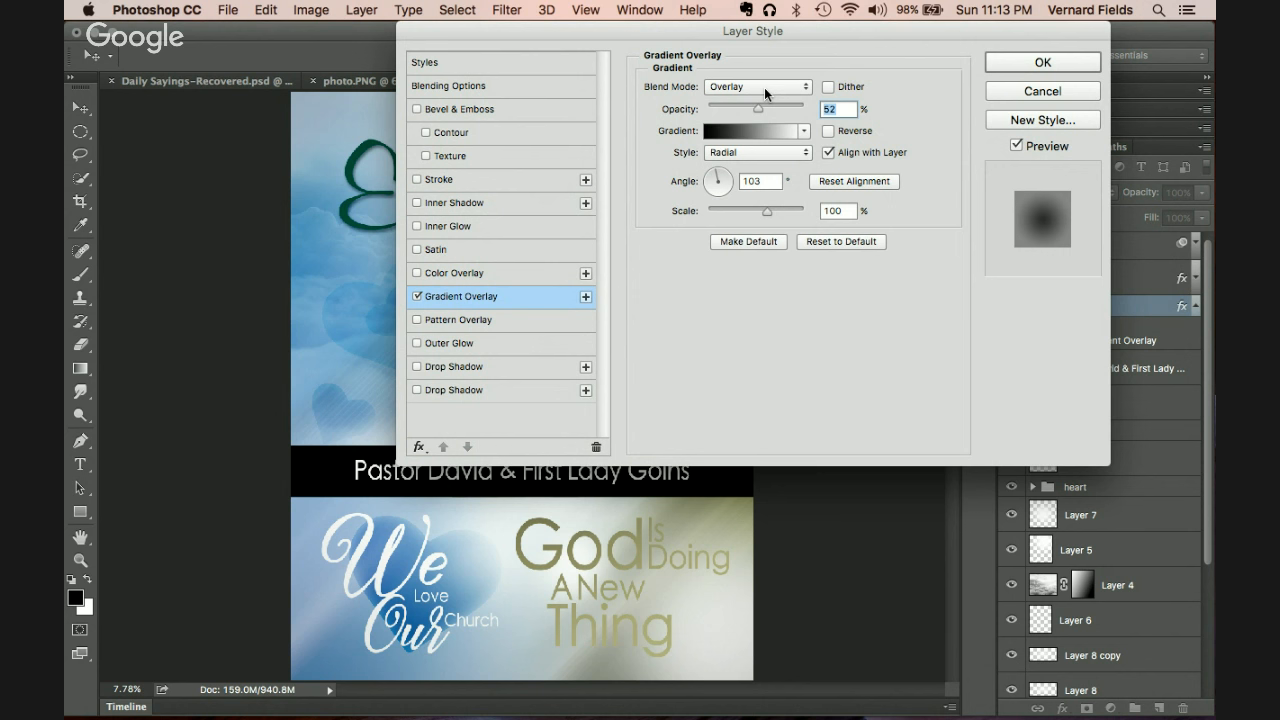
Step: Set the overlay to Multiply blending at 100% opacity with a 54° angle
click(764, 87)
click(736, 99)
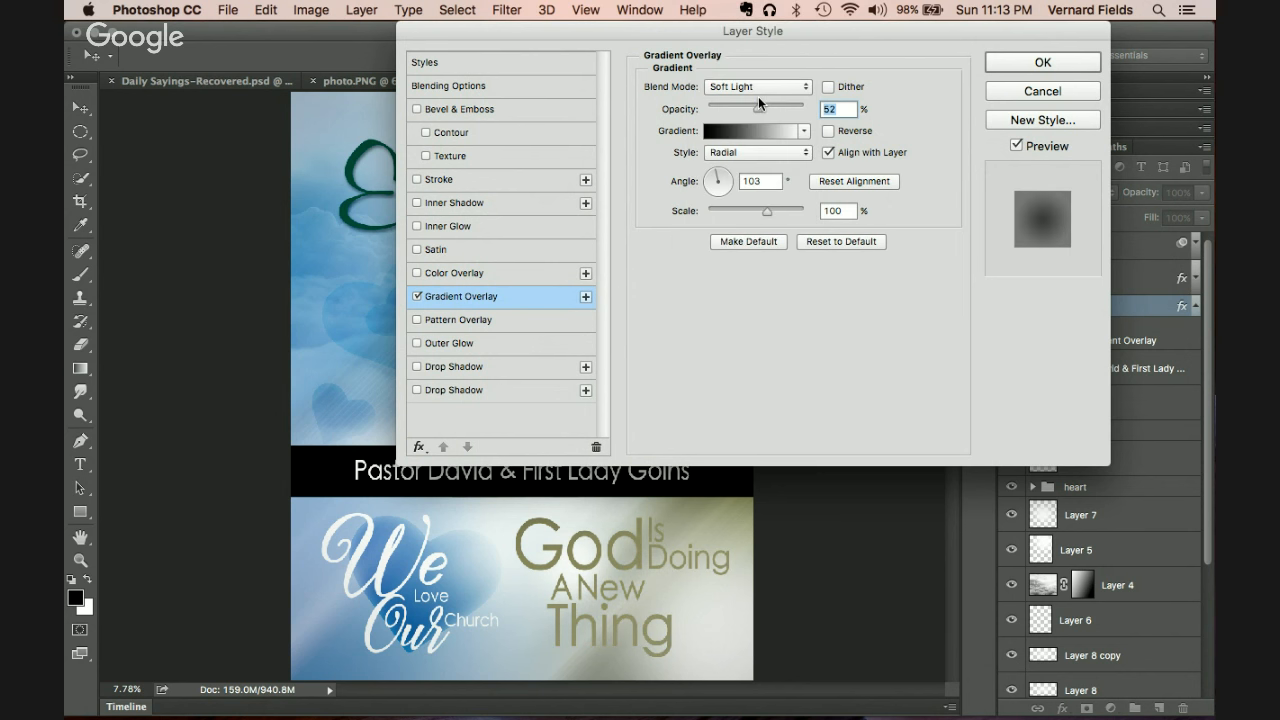
click(758, 89)
click(758, 96)
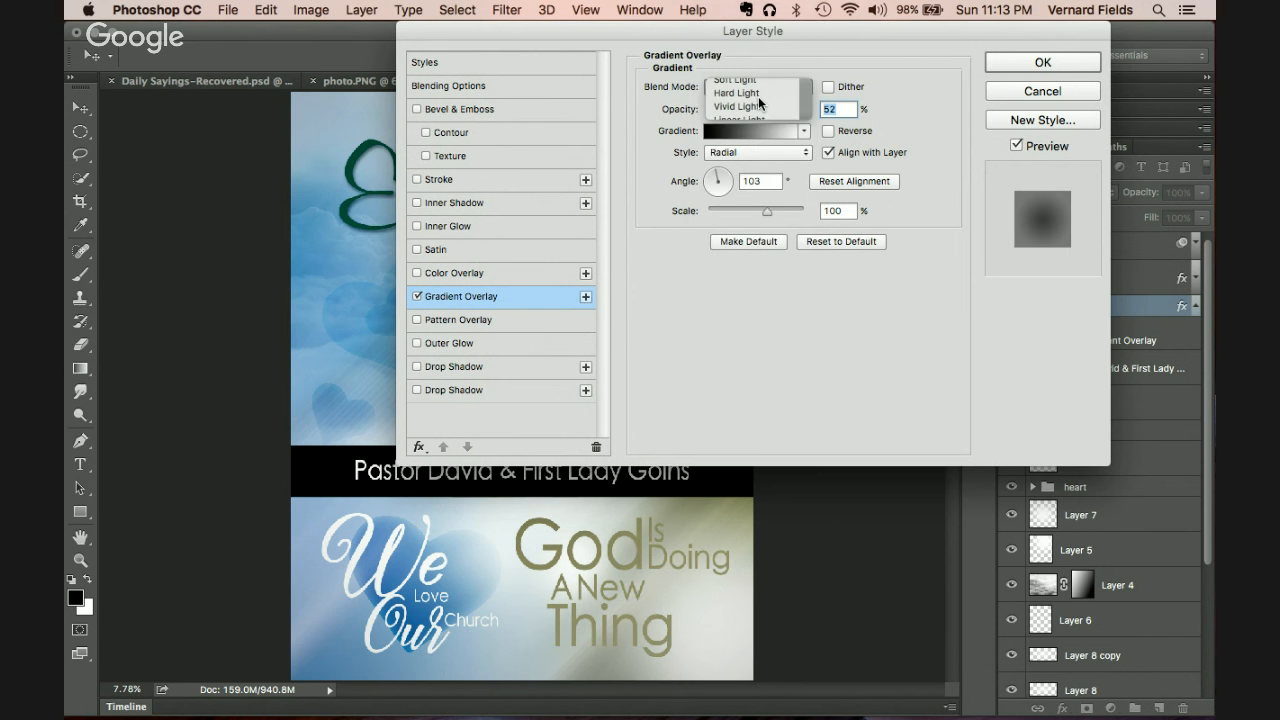
click(758, 88)
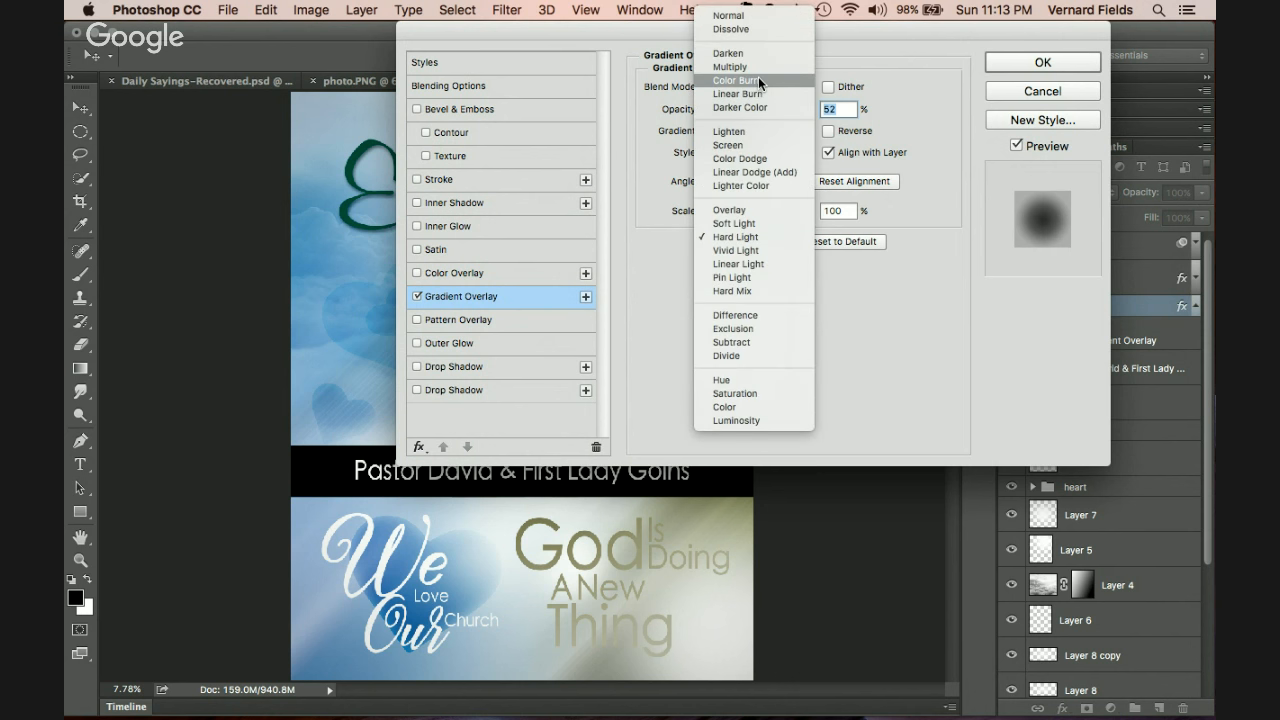
click(754, 66)
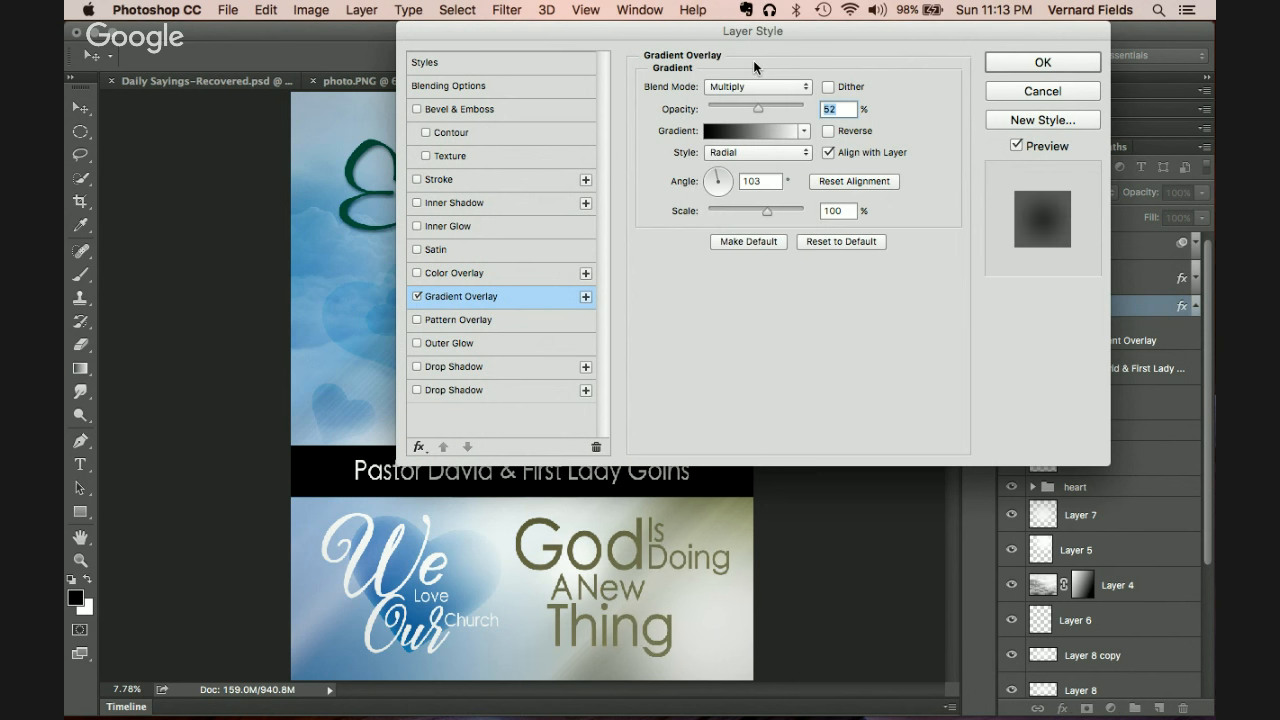
drag(761, 113, 850, 120)
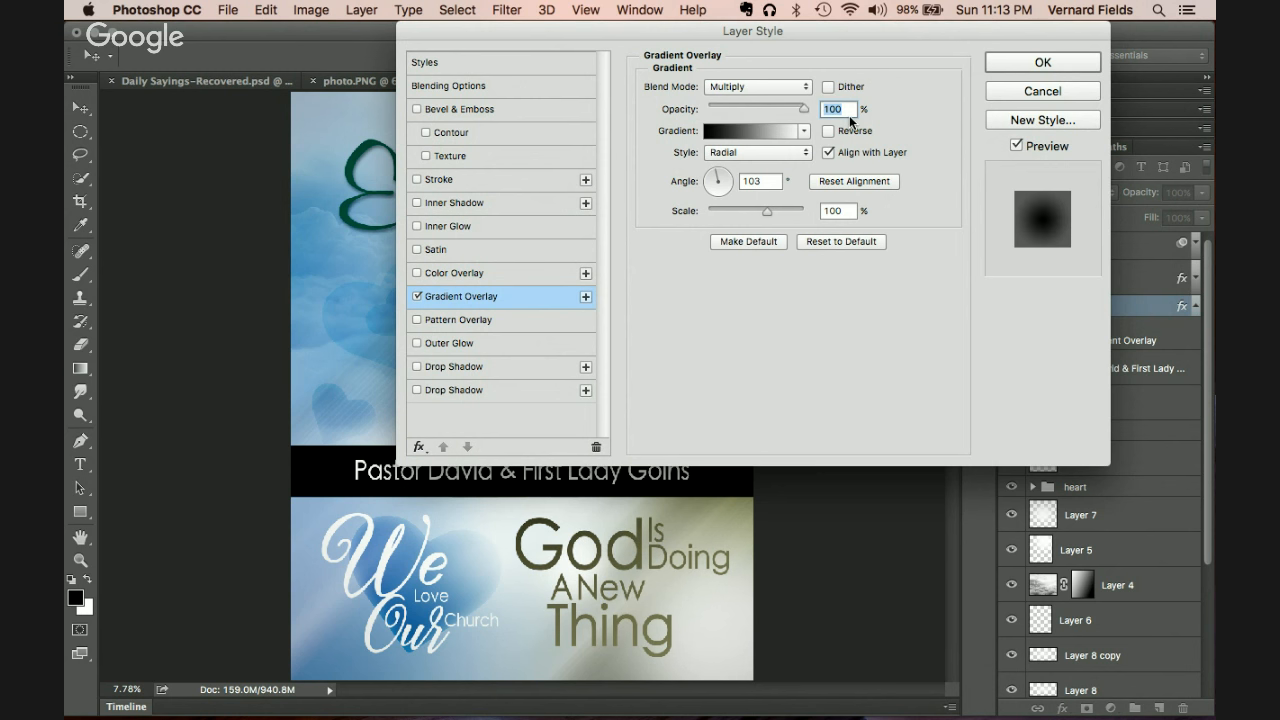
click(729, 187)
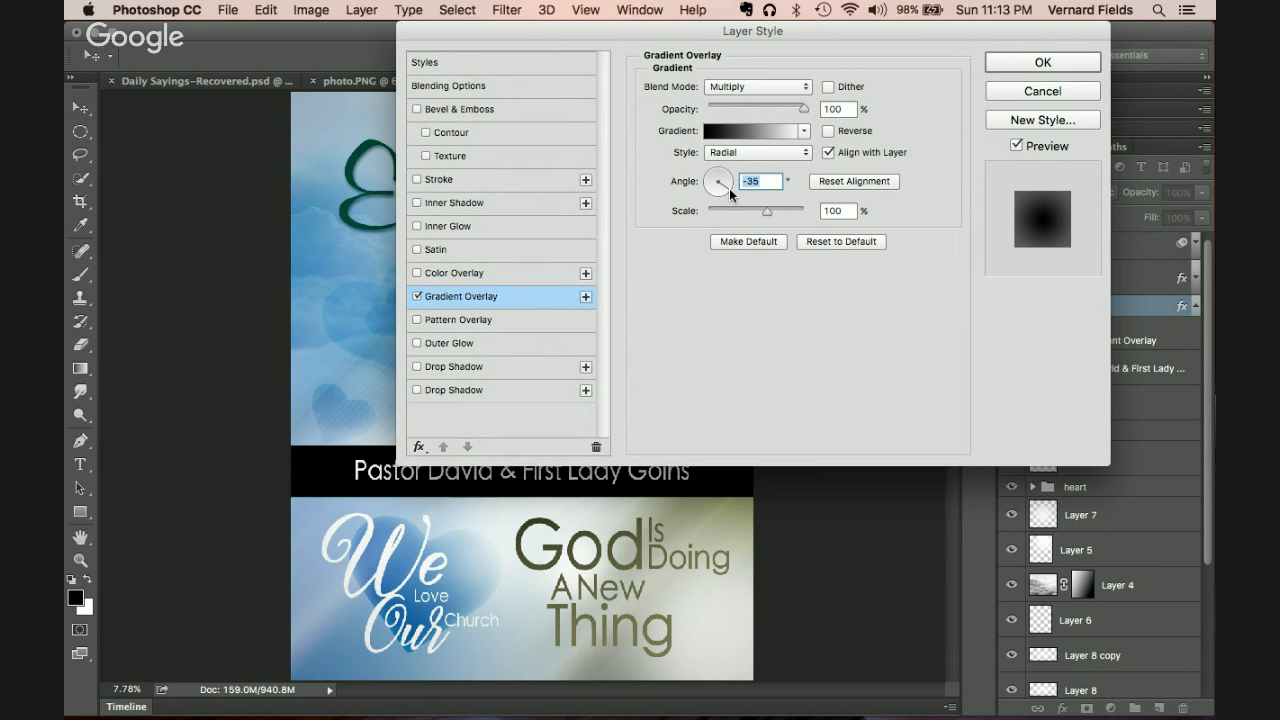
click(727, 171)
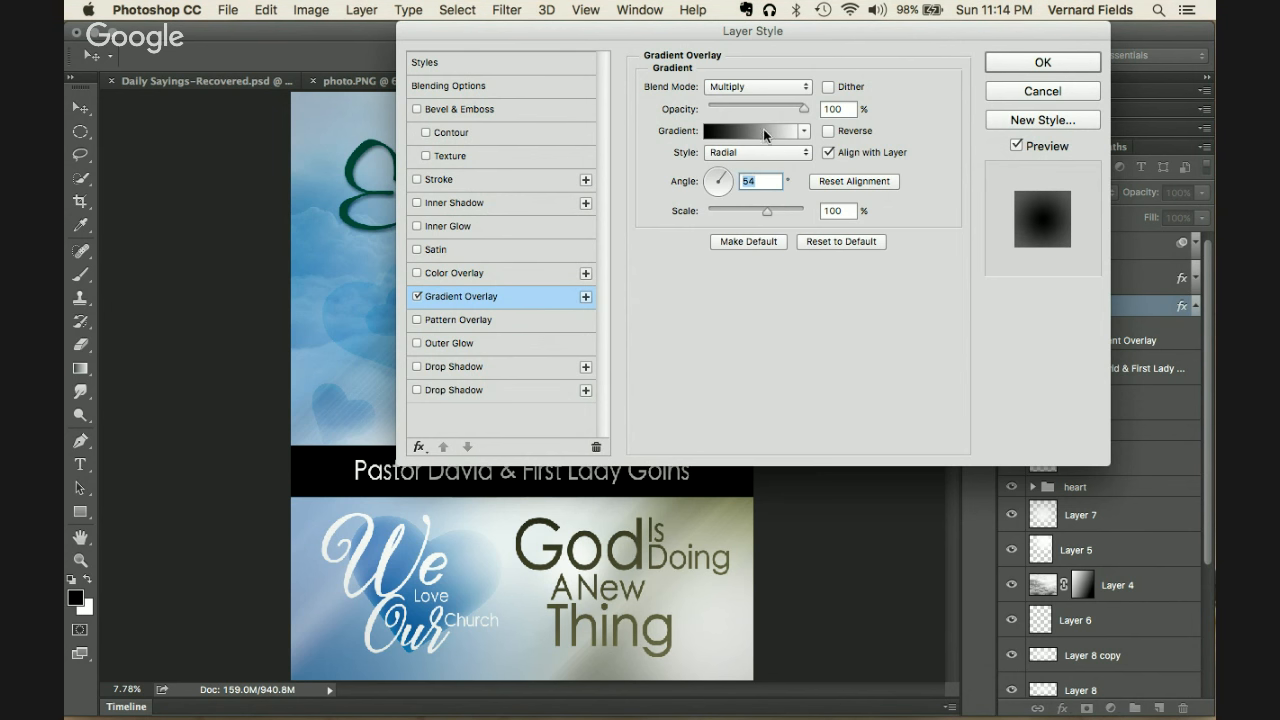
Step: Recolour the gradient's left stop to olive 848157 sampled from the text and shift the midpoint to 39%
click(745, 128)
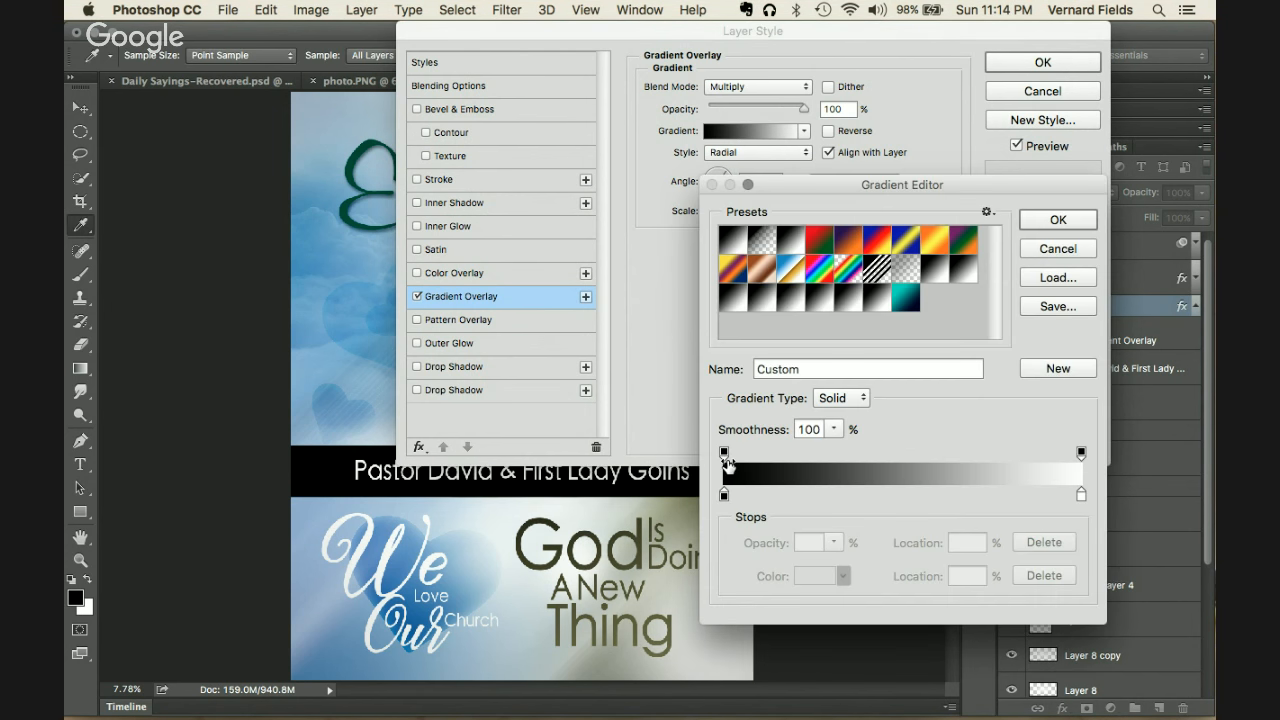
click(724, 496)
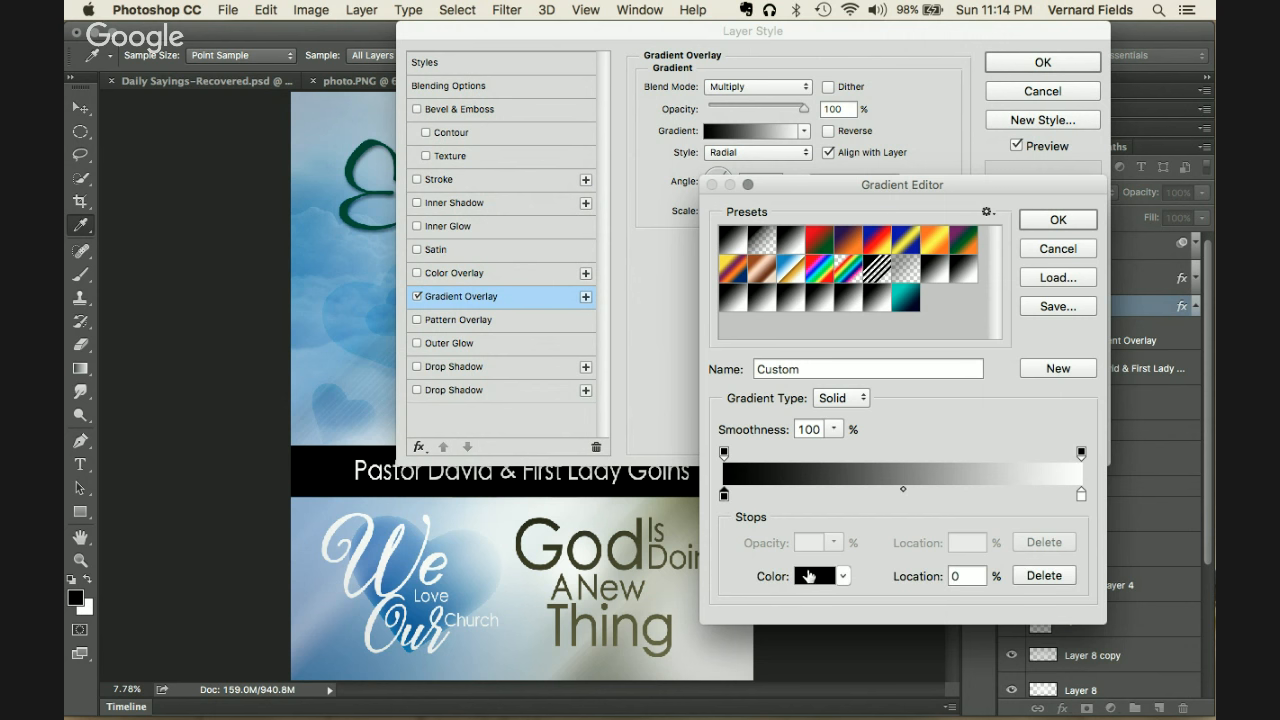
click(812, 576)
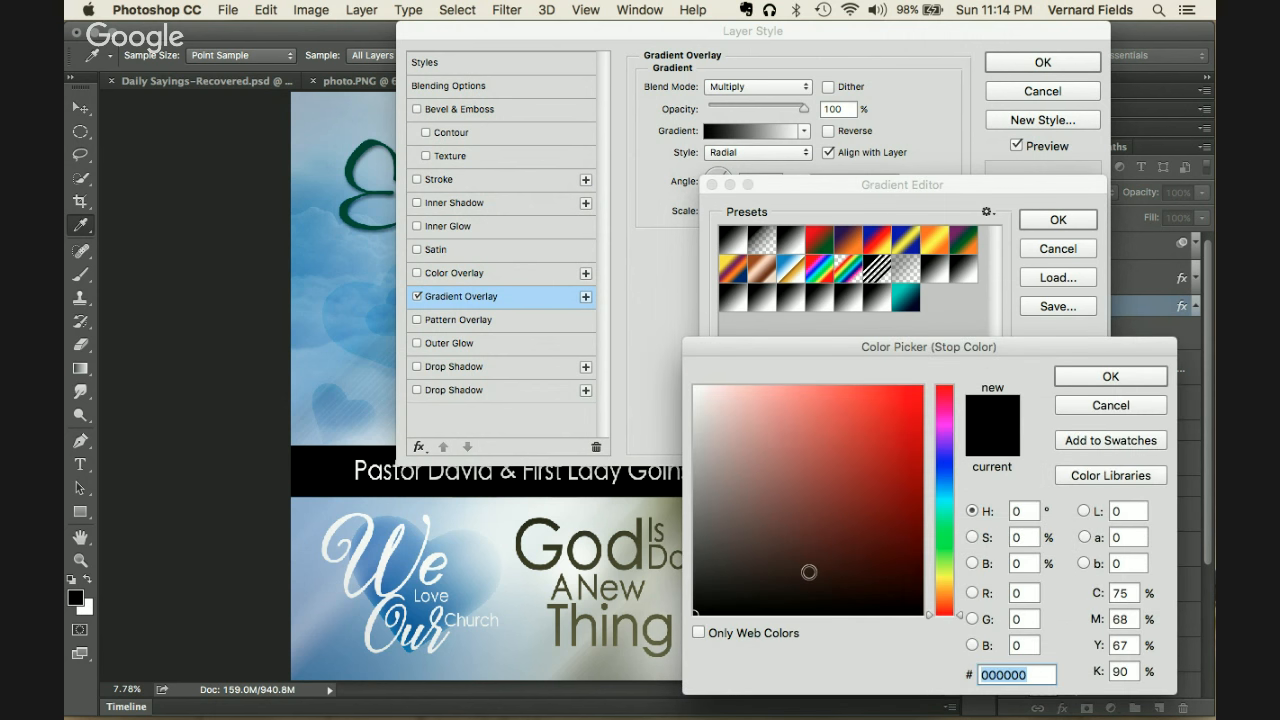
click(614, 540)
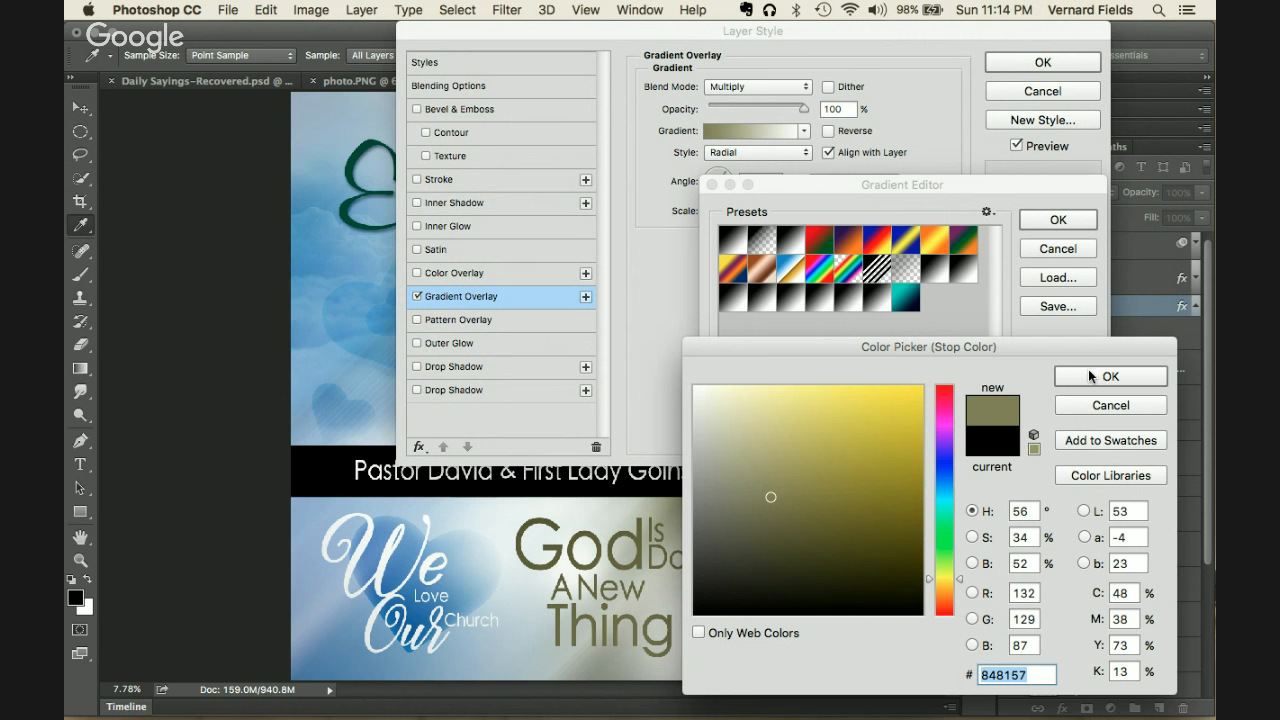
drag(1080, 354, 1093, 290)
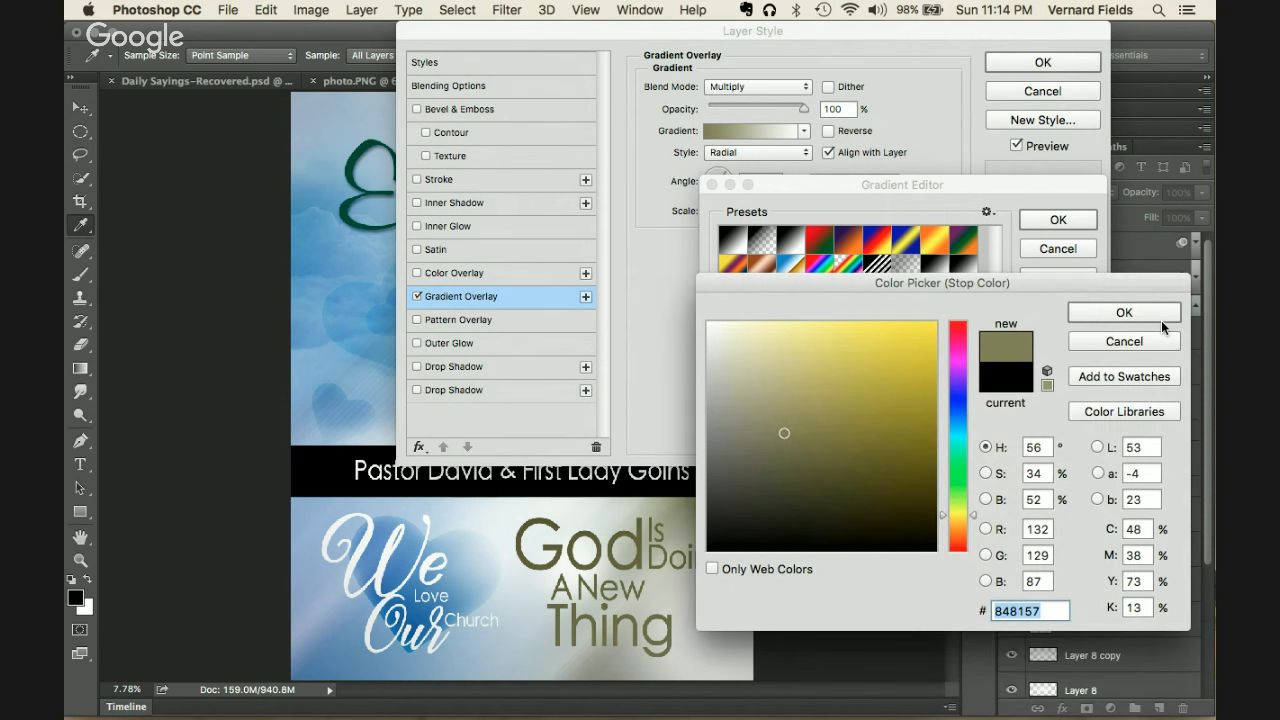
click(1143, 318)
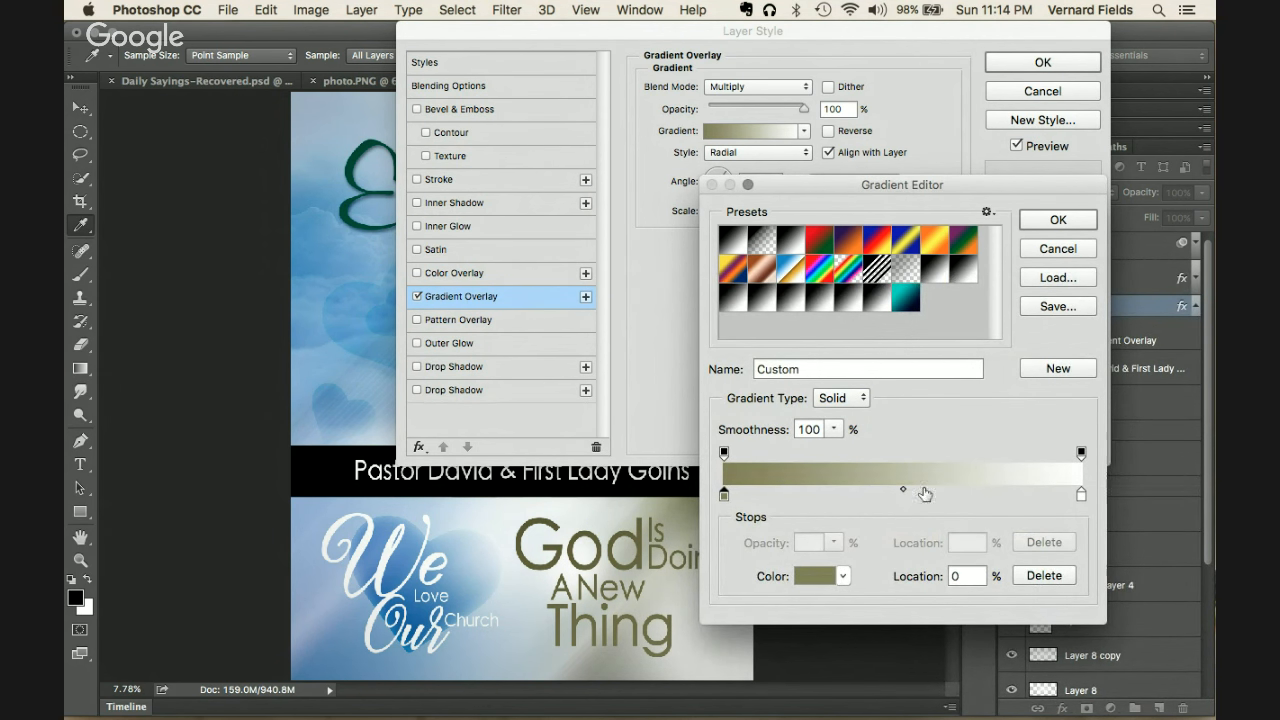
drag(906, 491, 863, 491)
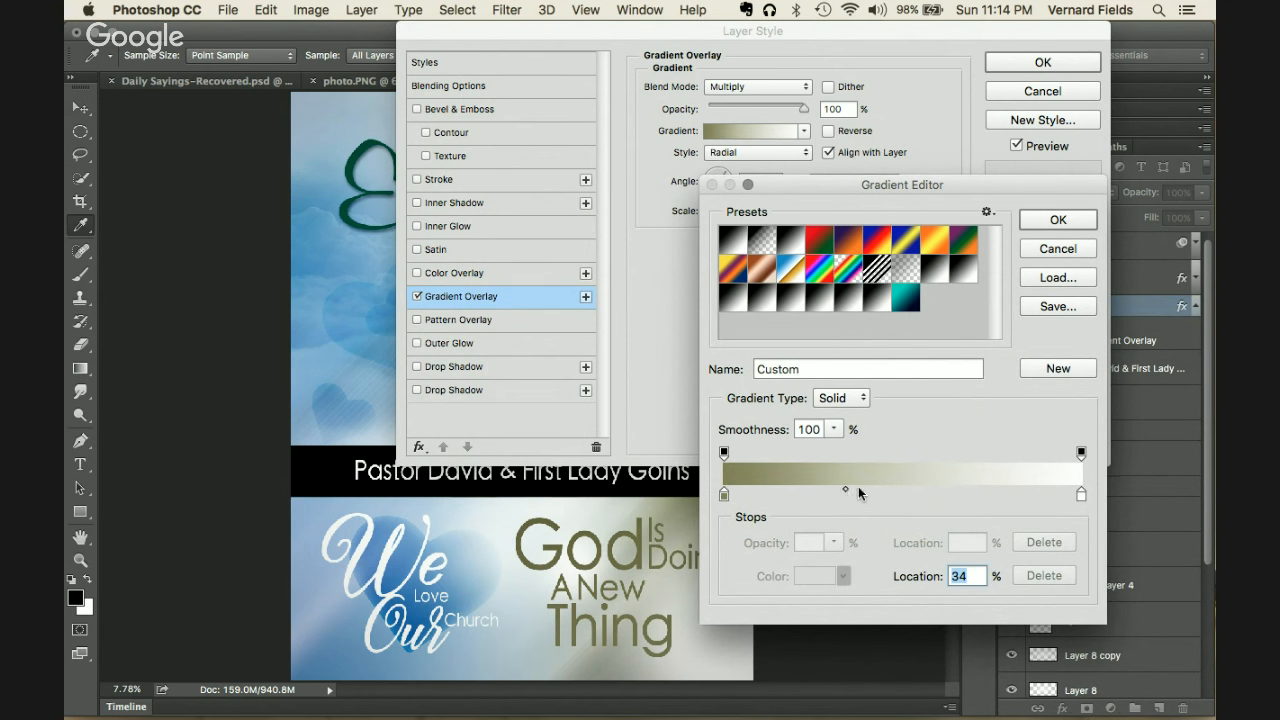
click(1057, 220)
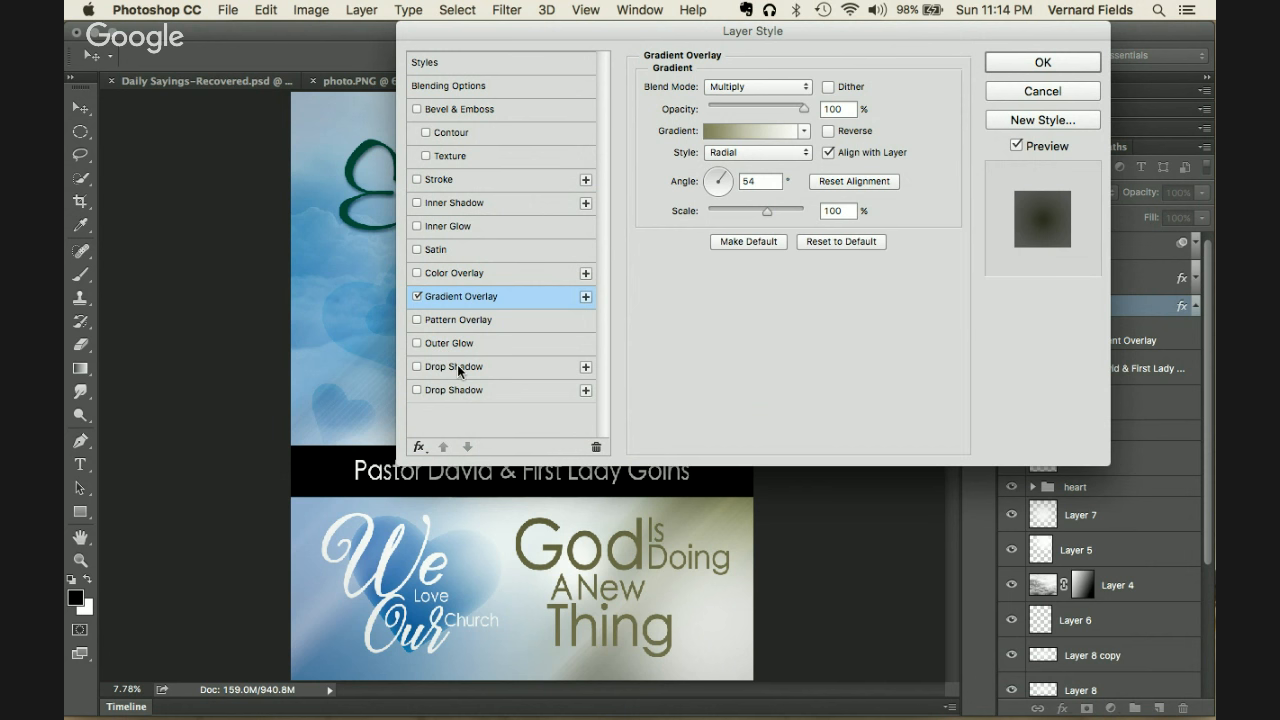
Step: Enable a Soft Light Inner Glow with 41% opacity, 196 px size and 81% range
click(448, 226)
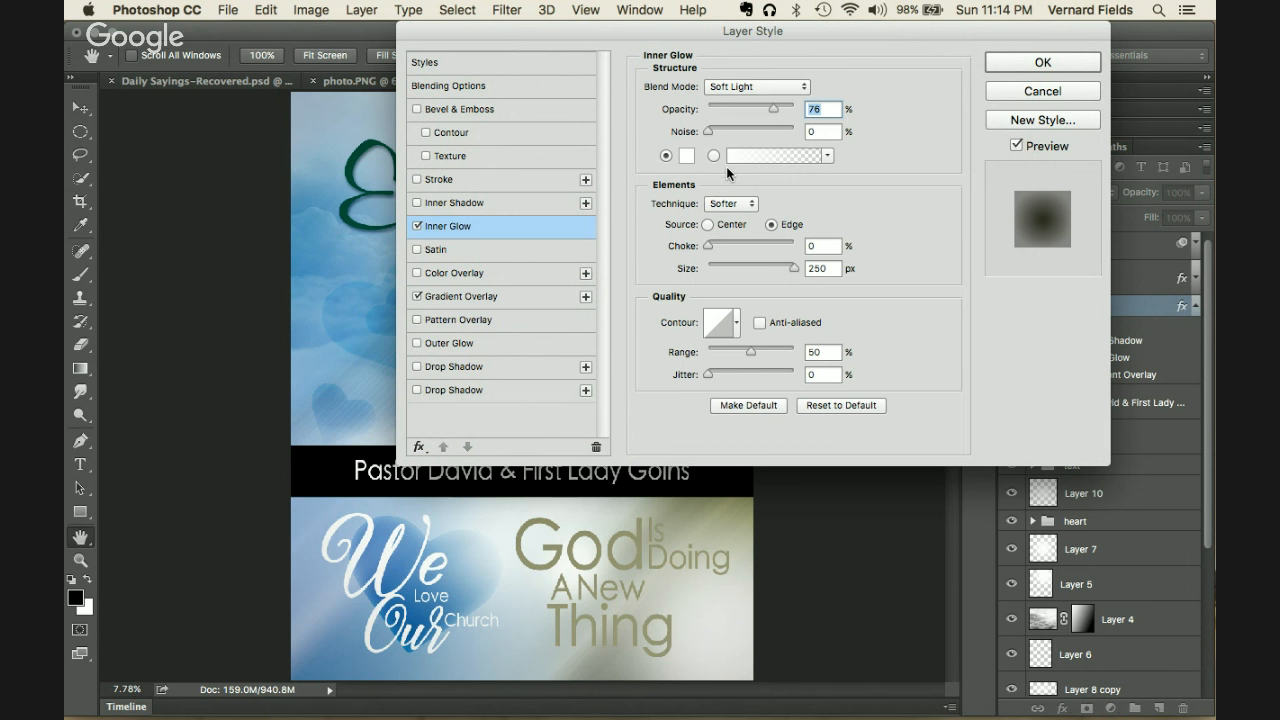
drag(771, 105, 742, 109)
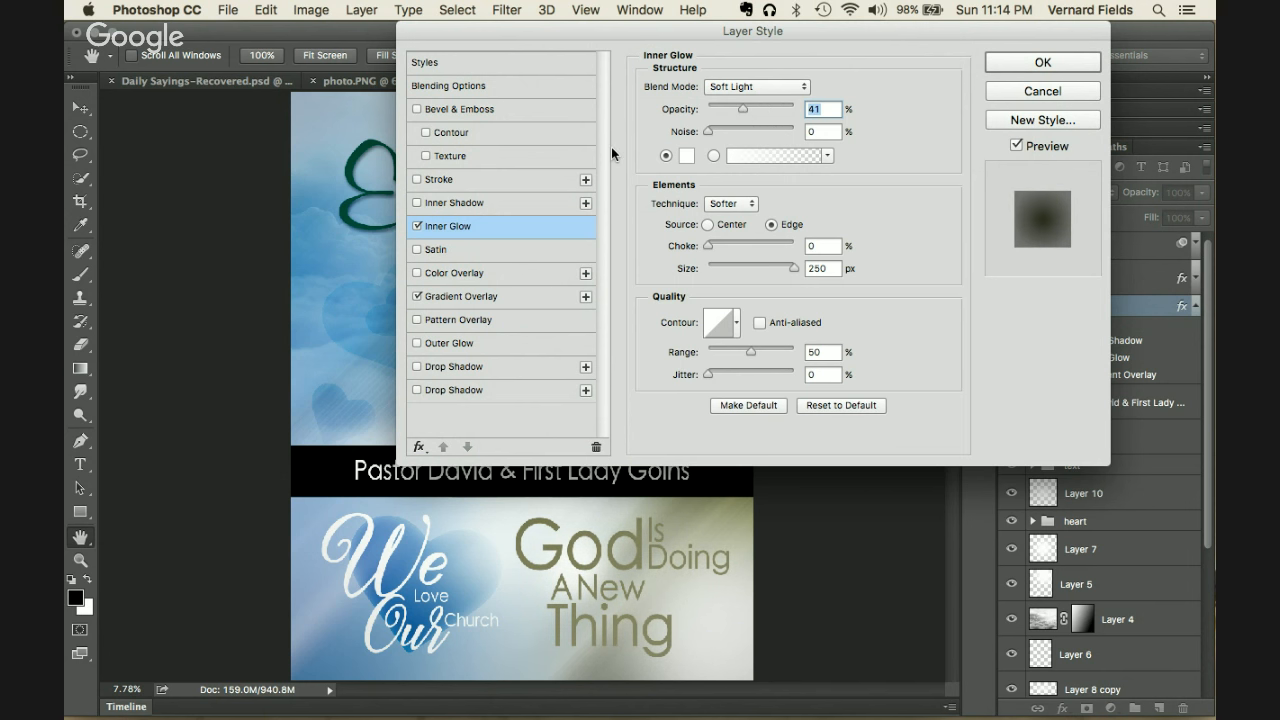
click(416, 227)
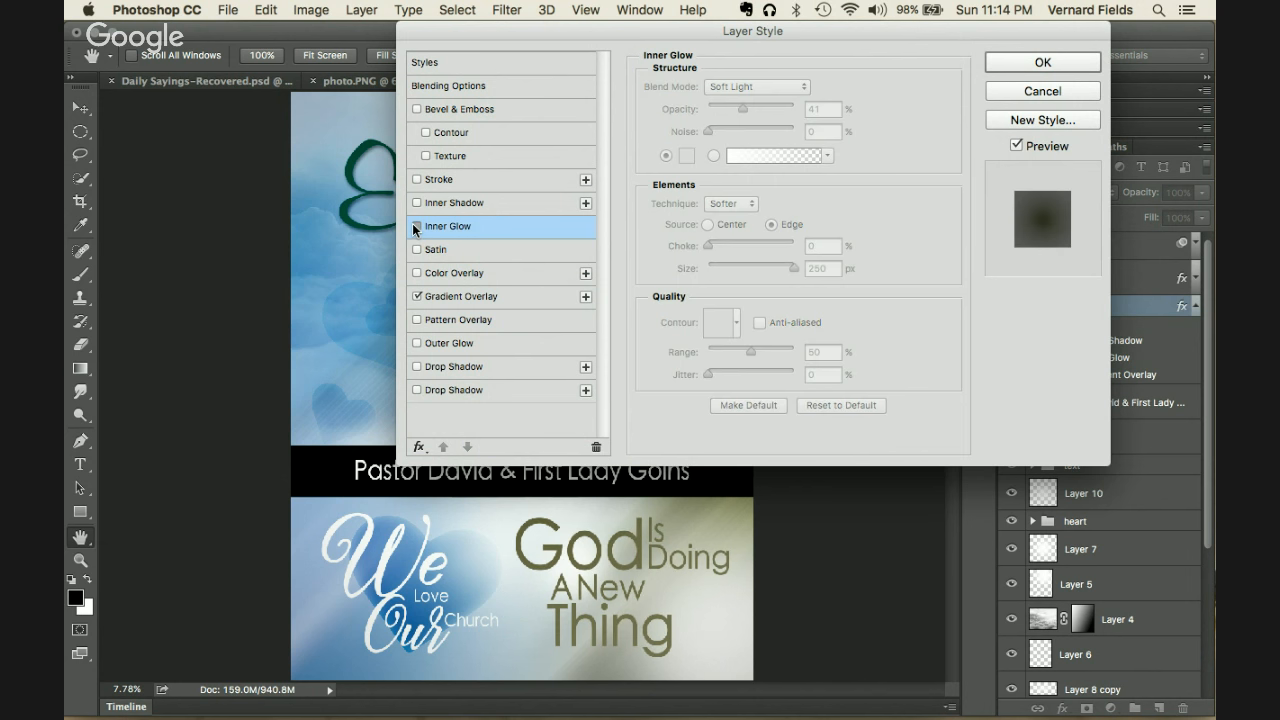
click(416, 227)
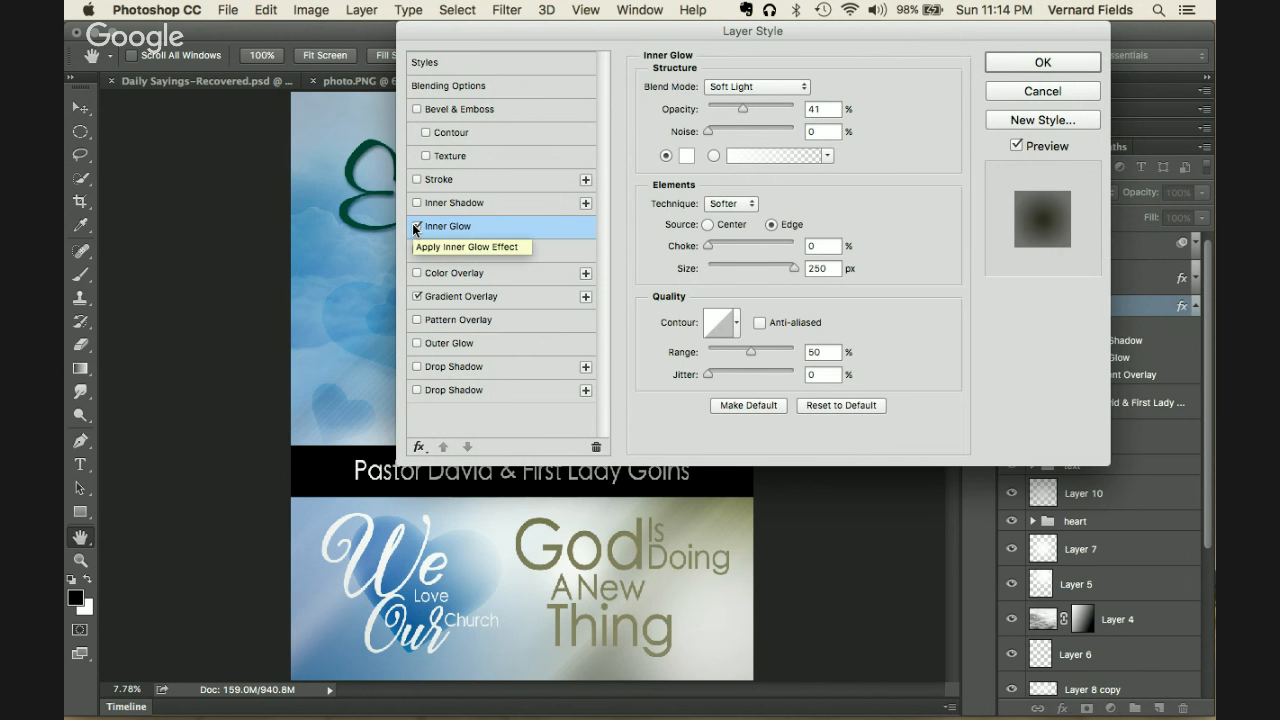
click(416, 227)
click(416, 227)
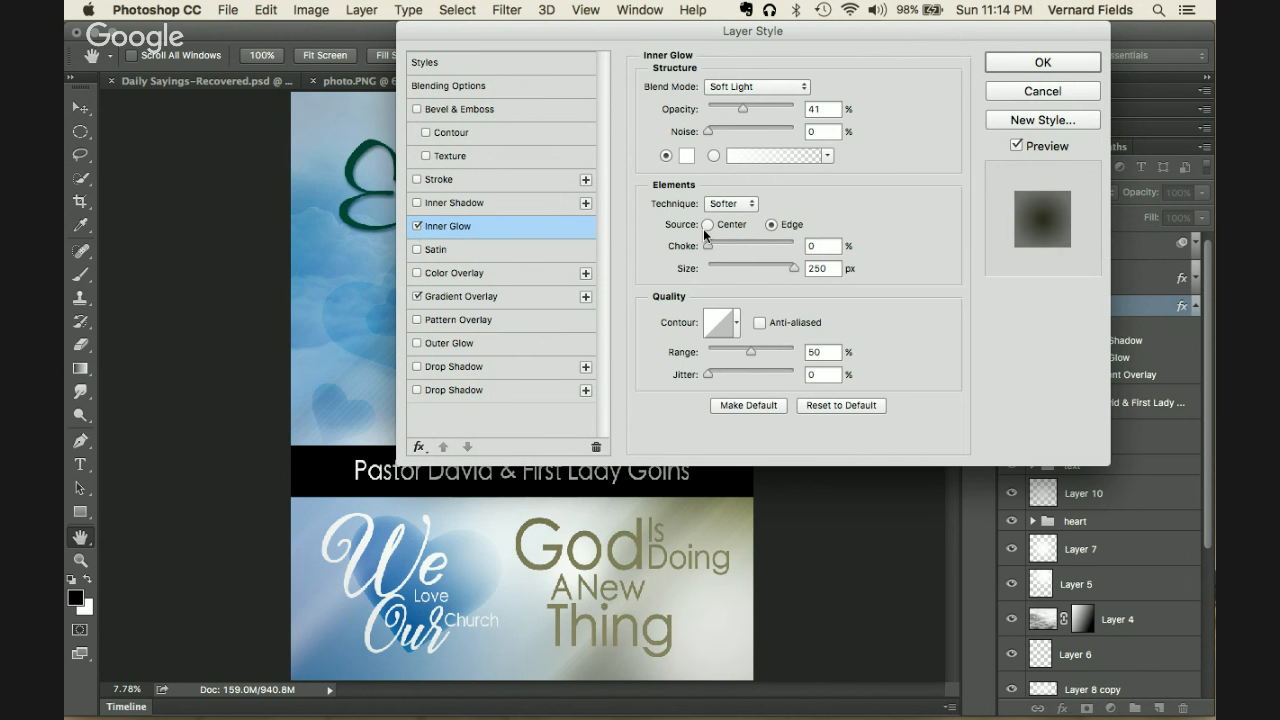
mouse_move(783, 266)
mouse_down()
mouse_move(728, 264)
mouse_move(778, 266)
mouse_up()
mouse_move(752, 356)
mouse_down()
mouse_move(770, 355)
mouse_move(716, 353)
mouse_move(777, 351)
mouse_up()
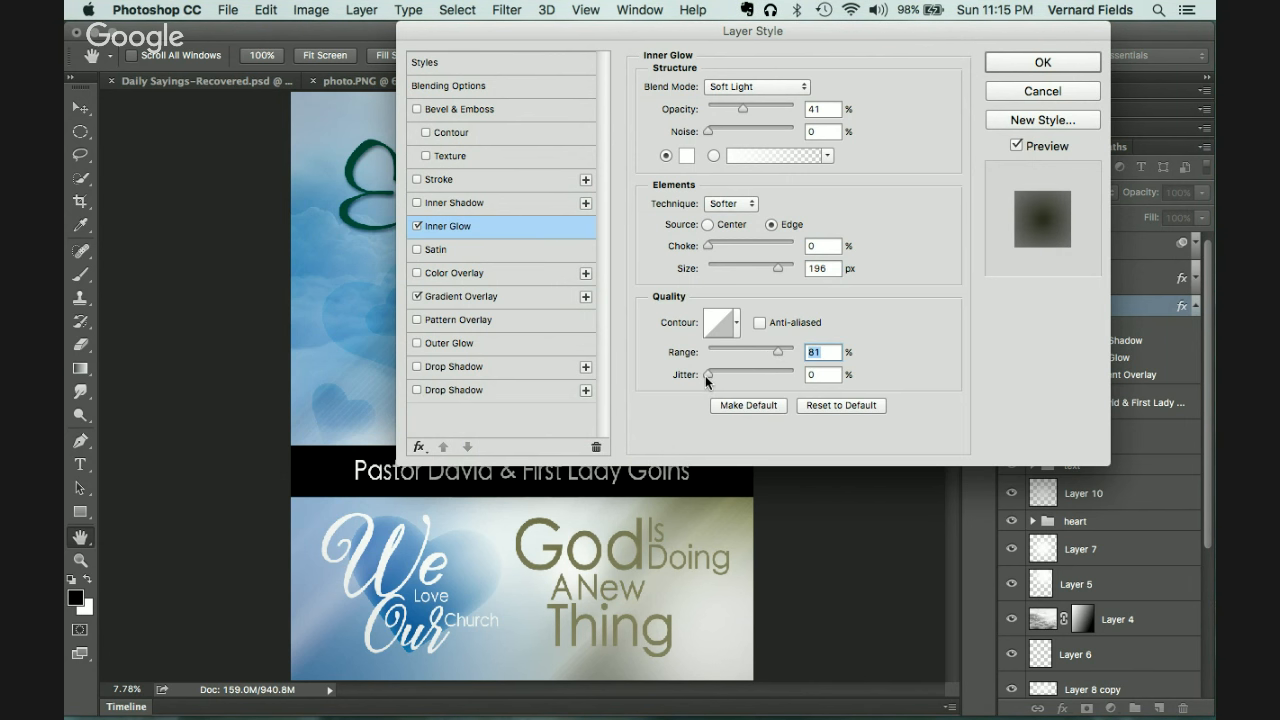
mouse_move(711, 249)
mouse_down()
mouse_move(754, 248)
mouse_move(709, 249)
mouse_up()
Step: Apply the layer effects and save the flyer as poster.psd in New Evergreen Church
click(1063, 65)
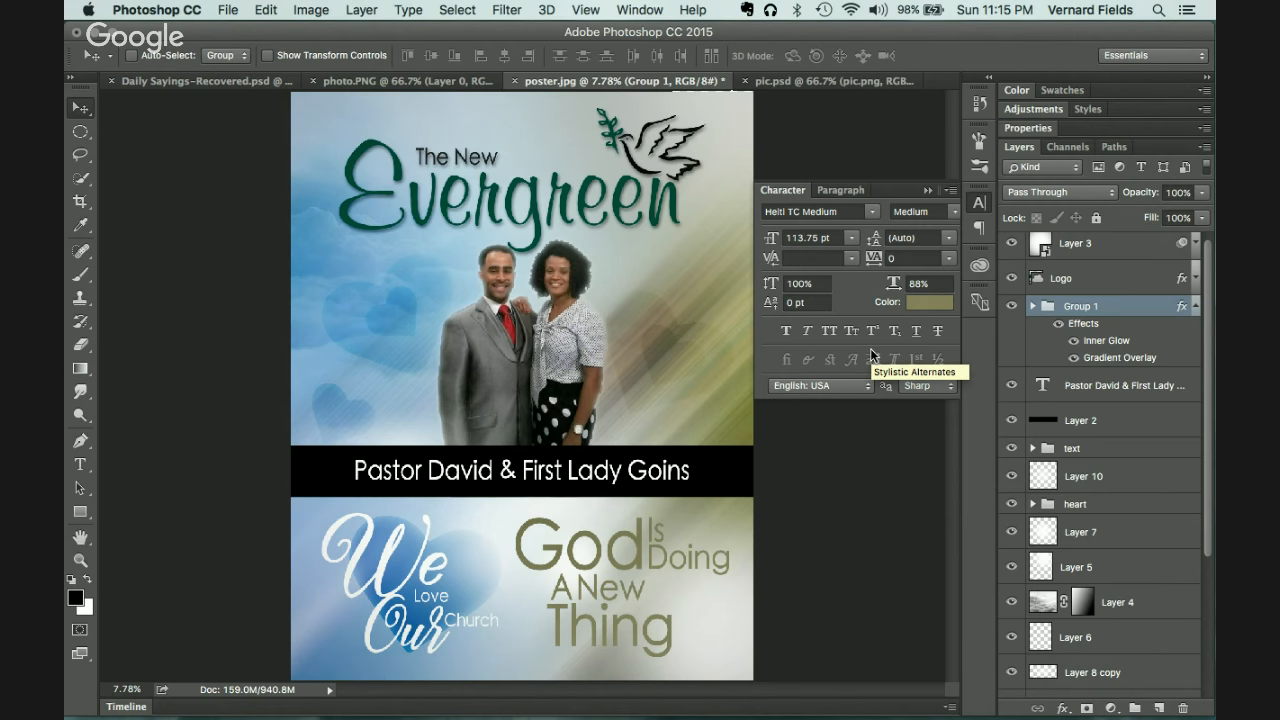
key(super+s)
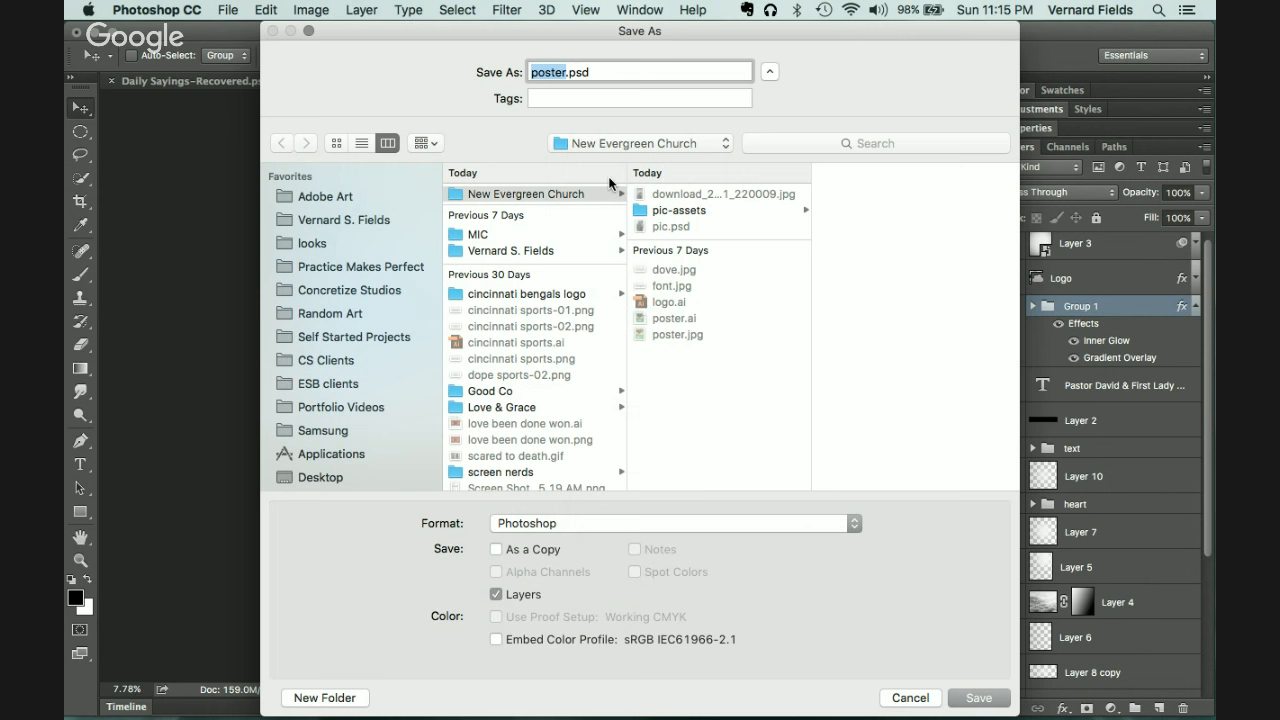
click(963, 697)
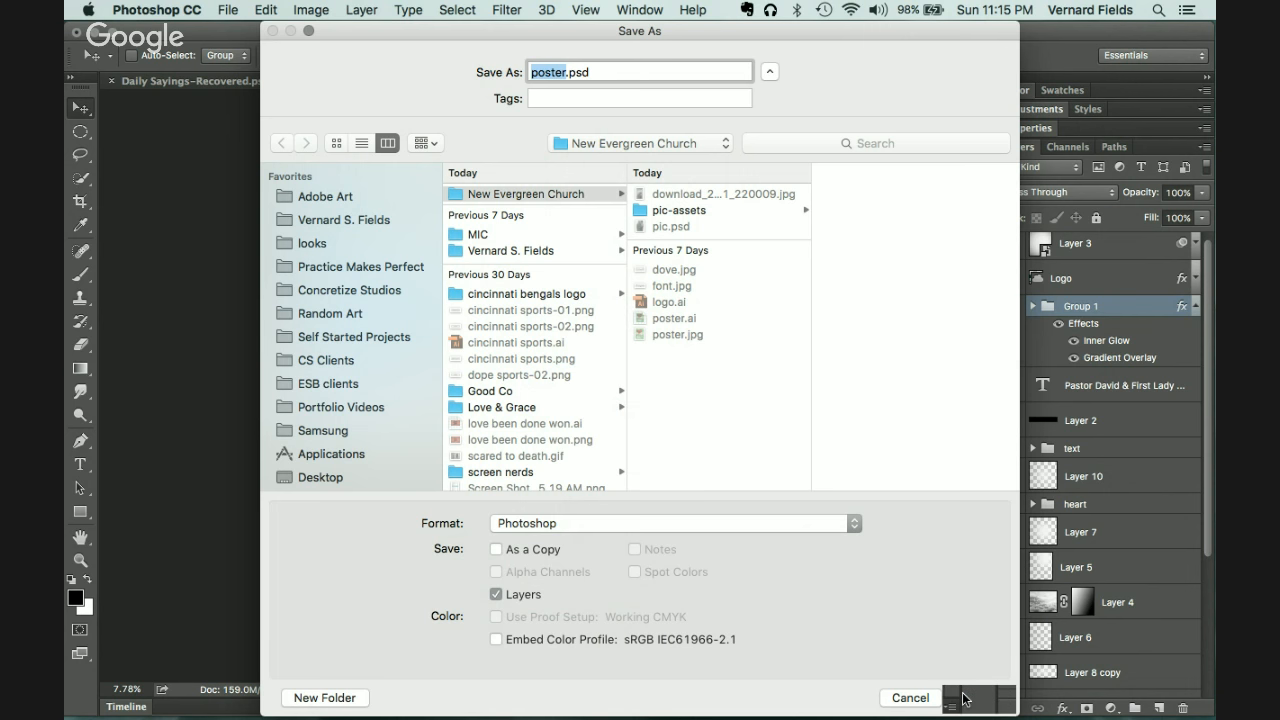